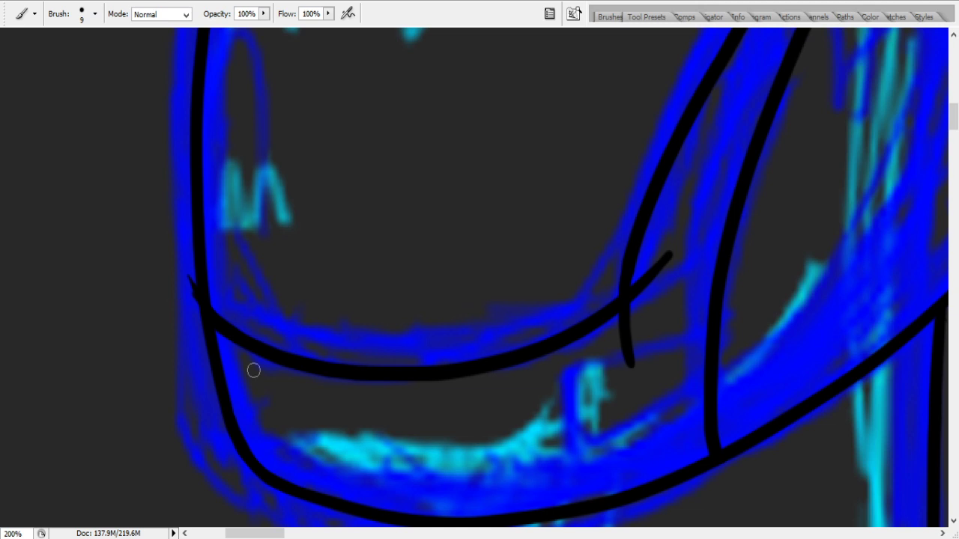
- Erase the overshooting line ends around the visor's lower corners so the visor outline closes cleanly
key("ctrl+z")
mouse_move(635, 309)
left_mouse_down()
mouse_move(648, 278)
mouse_move(629, 309)
mouse_move(632, 295)
mouse_move(671, 256)
mouse_move(656, 288)
left_mouse_up()
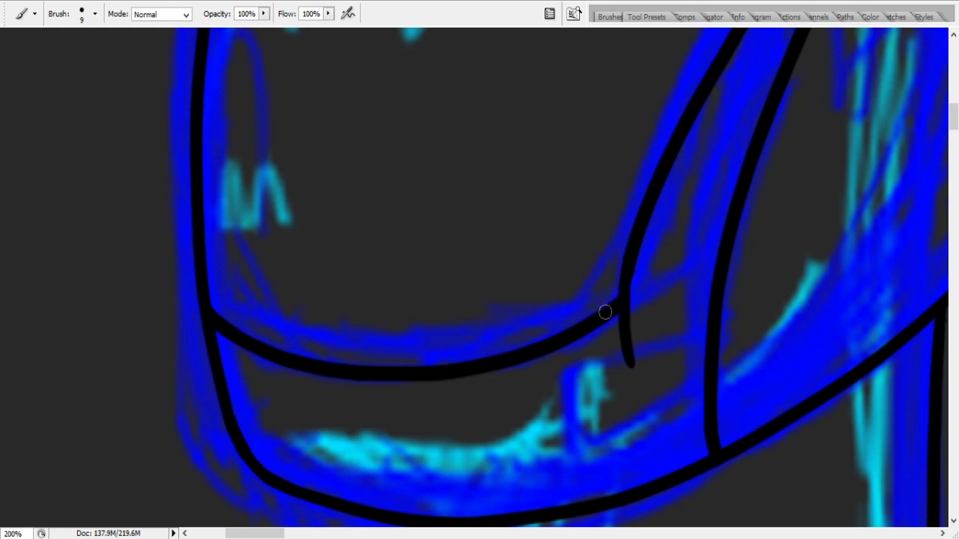
left_click_drag(603, 305, 618, 278)
key("ctrl+z")
key("ctrl+z")
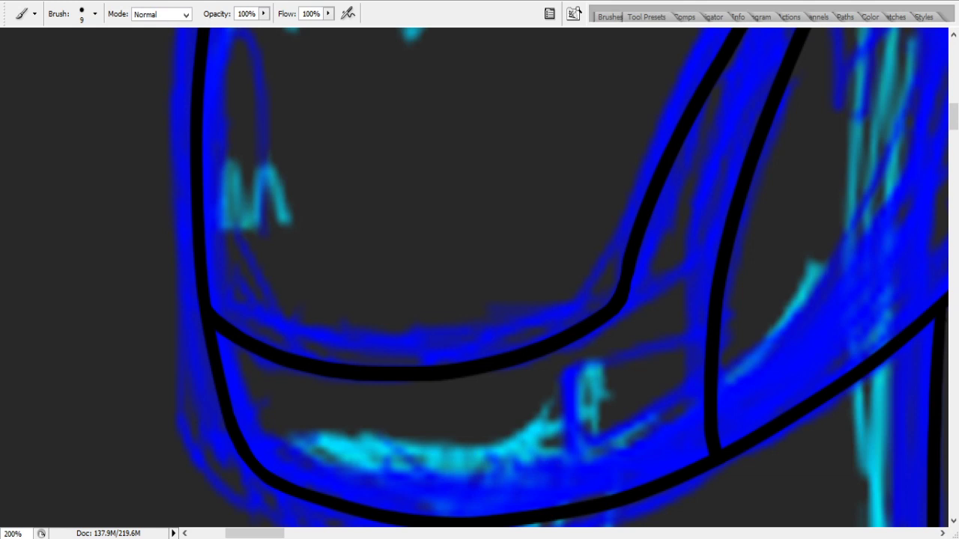
- Examine the Default helmet's line art as a whole, and its ears up close
key("z")
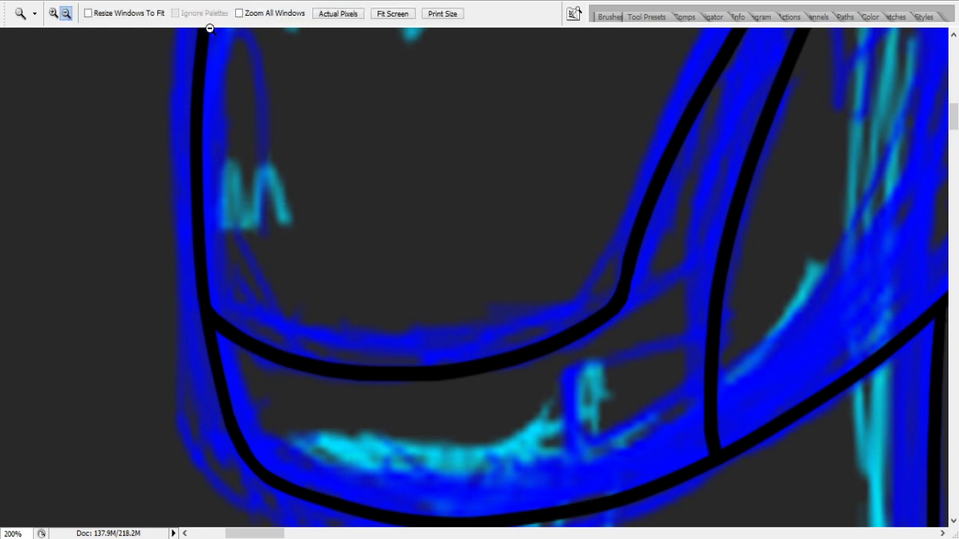
left_click(636, 312, "alt")
left_click(672, 313, "alt")
left_click(672, 313, "alt")
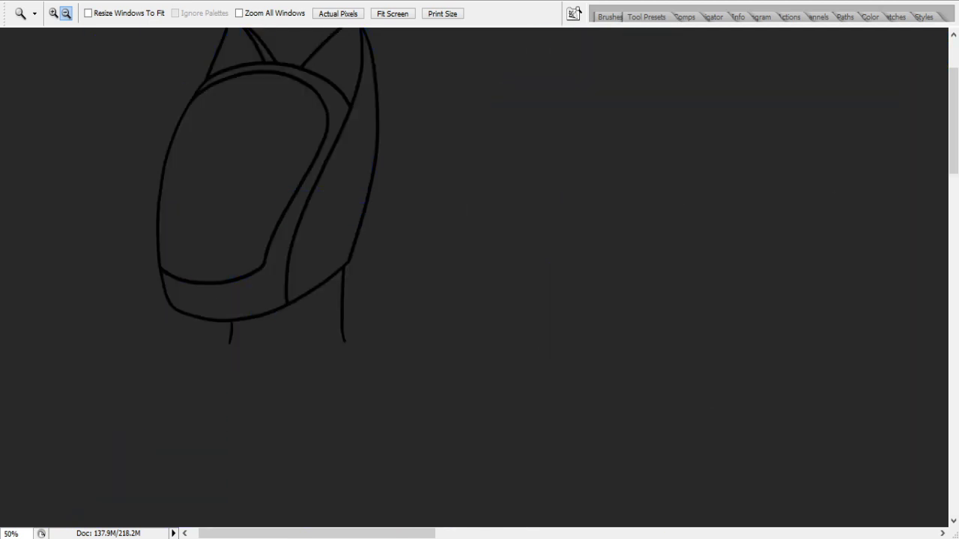
scroll(66, 147, "up", 3)
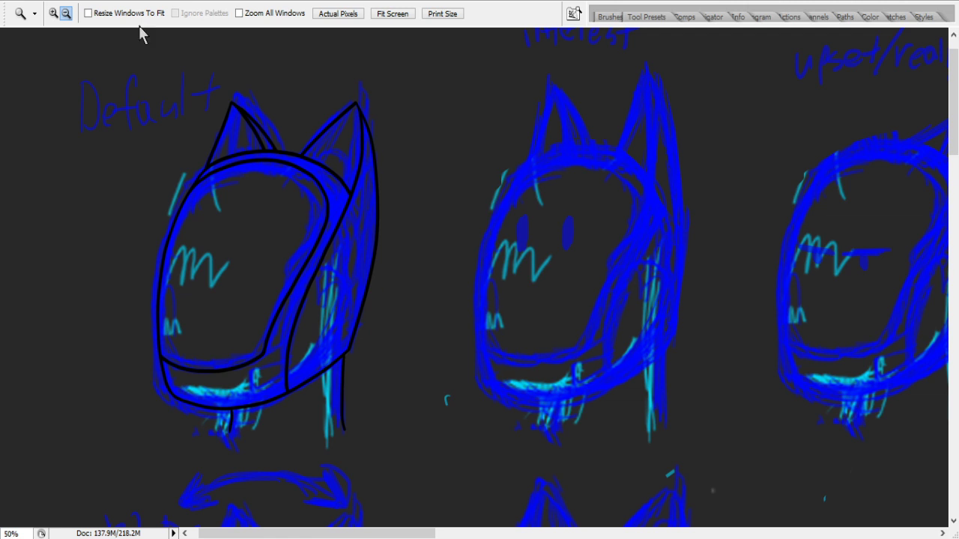
left_click(53, 12)
left_click(241, 208)
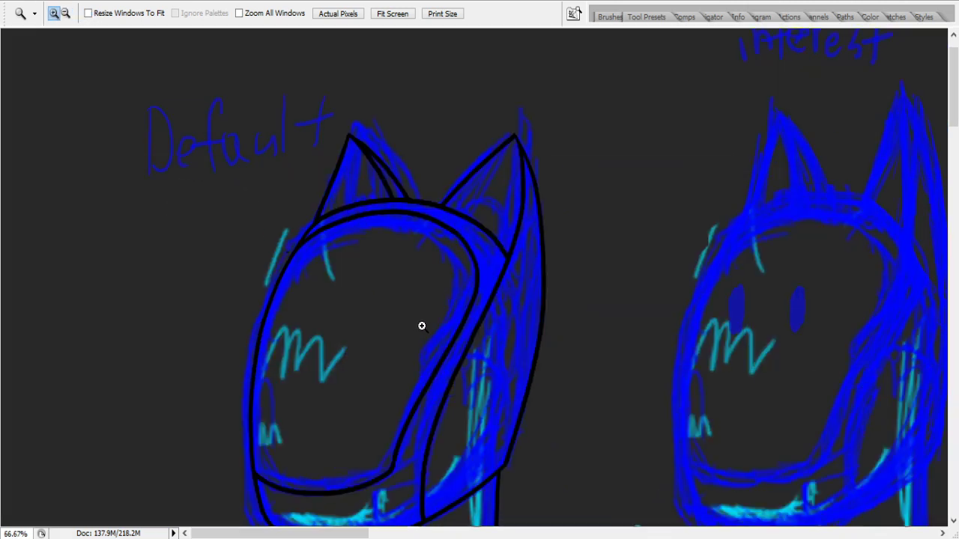
left_click(423, 326)
left_click(528, 193)
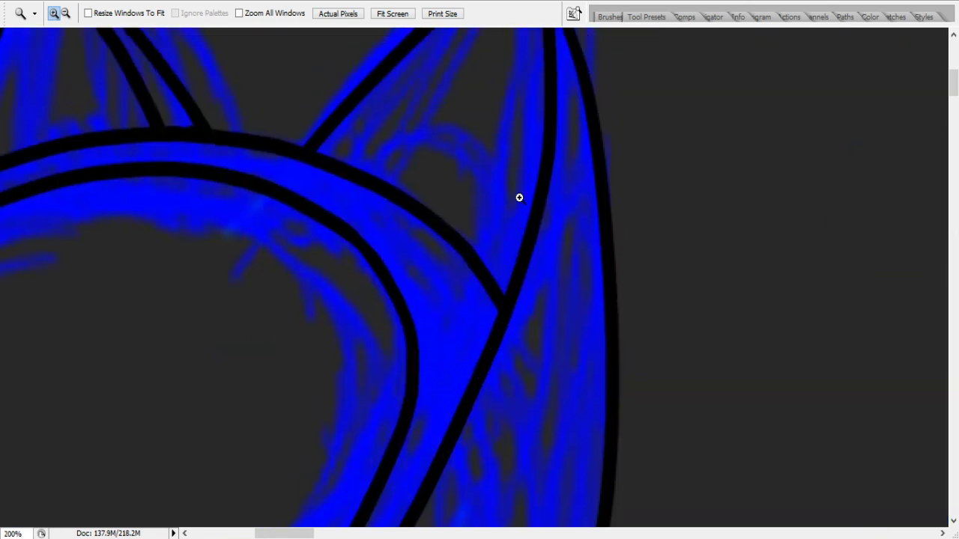
scroll(519, 197, "up", 3)
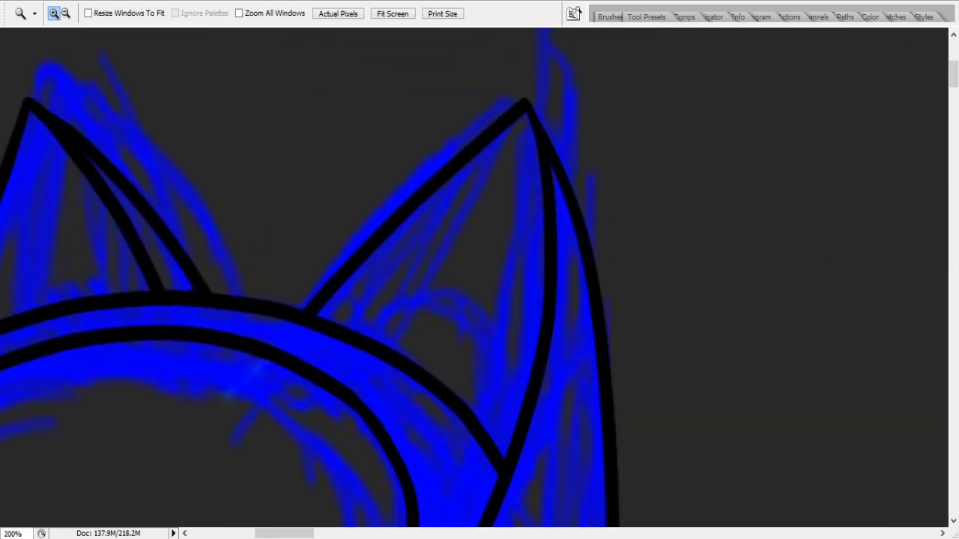
- Brush two nested white arcs at the base of the right ear, redoing the outer arc until its curve fits
key("b")
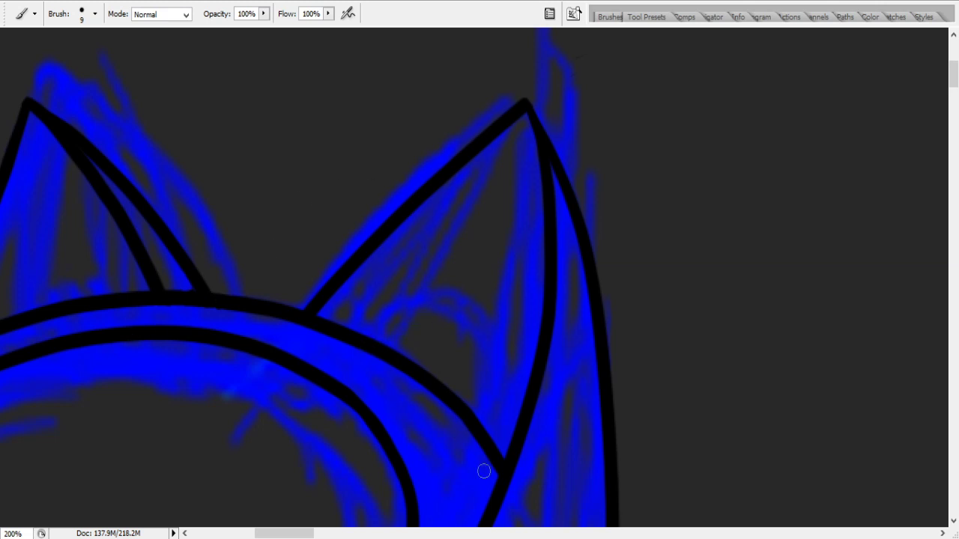
left_click_drag(358, 331, 495, 464)
key("ctrl+z")
mouse_move(364, 343)
left_mouse_down()
mouse_move(539, 397)
mouse_move(539, 414)
left_mouse_up()
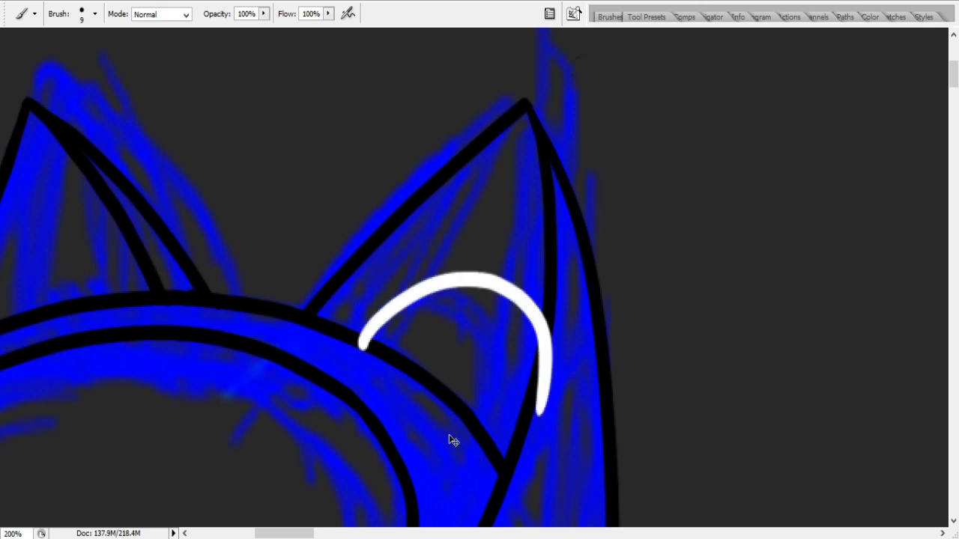
key("ctrl+z")
left_click_drag(355, 343, 500, 461)
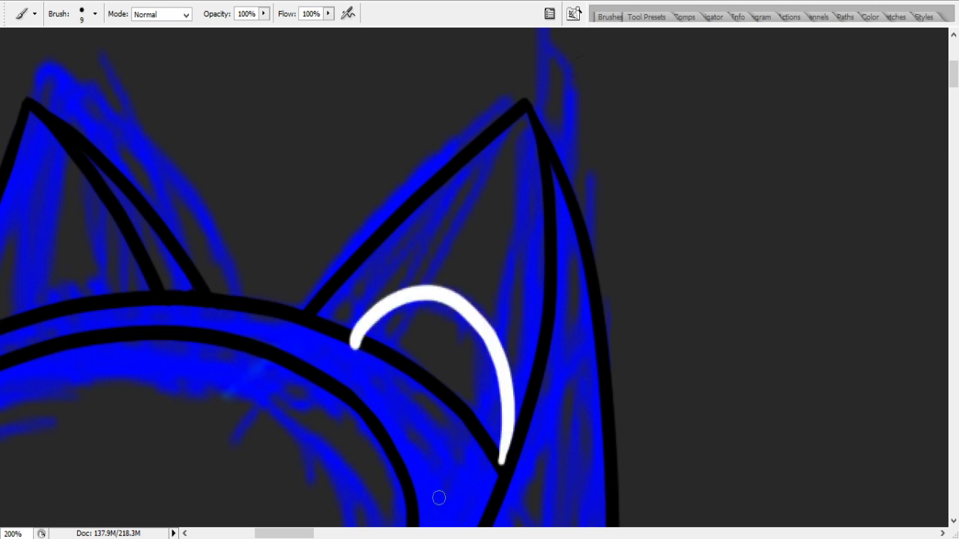
key("ctrl+z")
left_click_drag(353, 353, 506, 443)
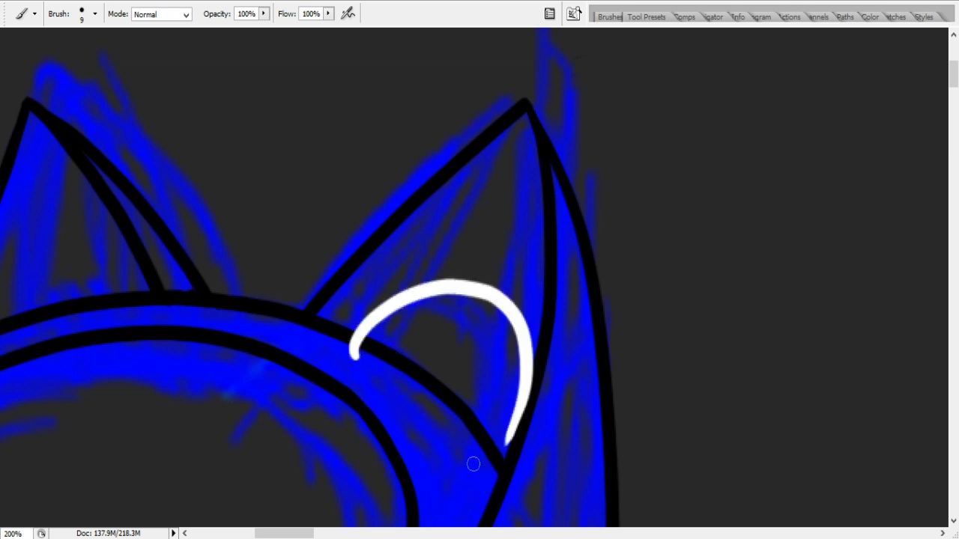
key("ctrl+z")
left_click_drag(342, 340, 497, 481)
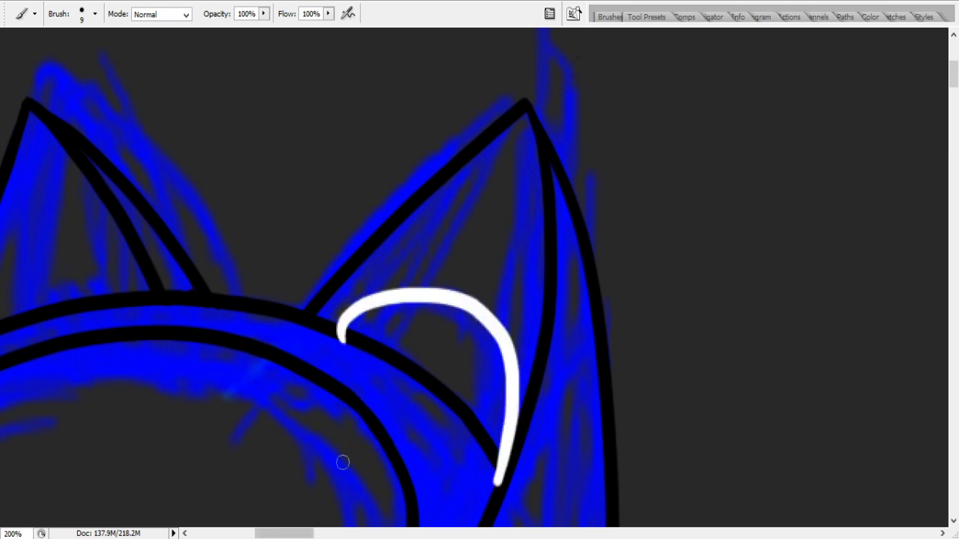
key("ctrl+z")
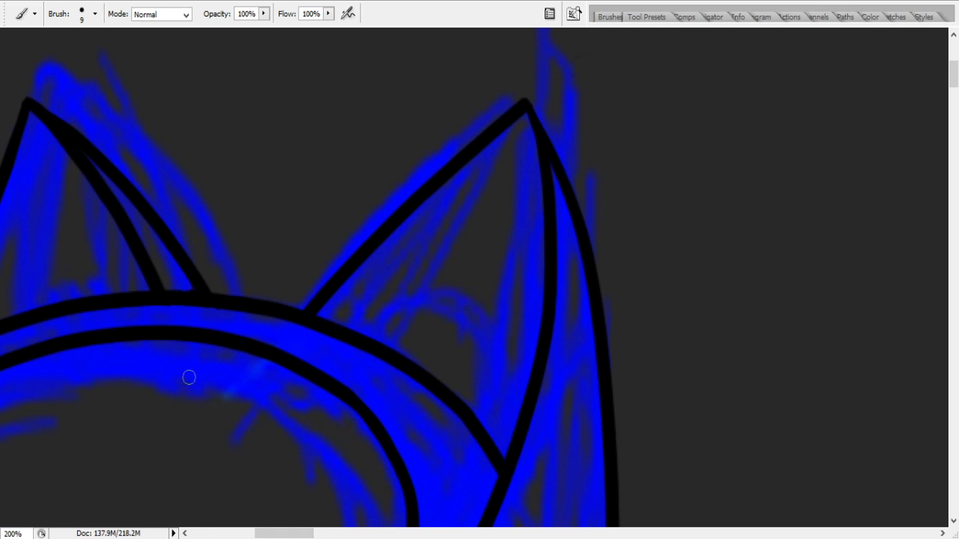
mouse_move(349, 349)
left_mouse_down()
mouse_move(437, 279)
mouse_move(519, 455)
left_mouse_up()
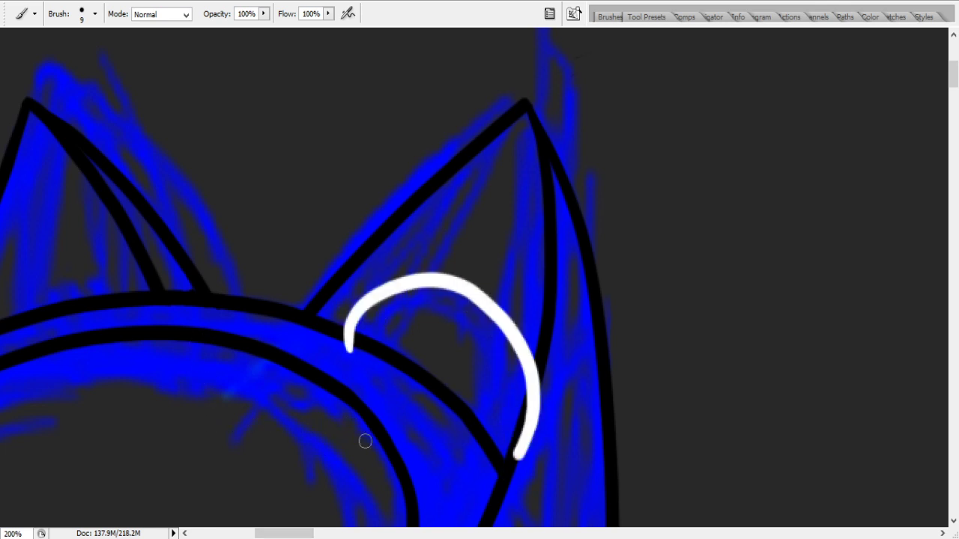
mouse_move(403, 367)
left_mouse_down()
mouse_move(452, 357)
mouse_move(467, 440)
left_mouse_up()
- Draw a white circle with a centre dot near the tip of the right ear
mouse_move(470, 215)
left_mouse_down()
mouse_move(563, 196)
mouse_move(473, 214)
left_mouse_up()
key("ctrl+z")
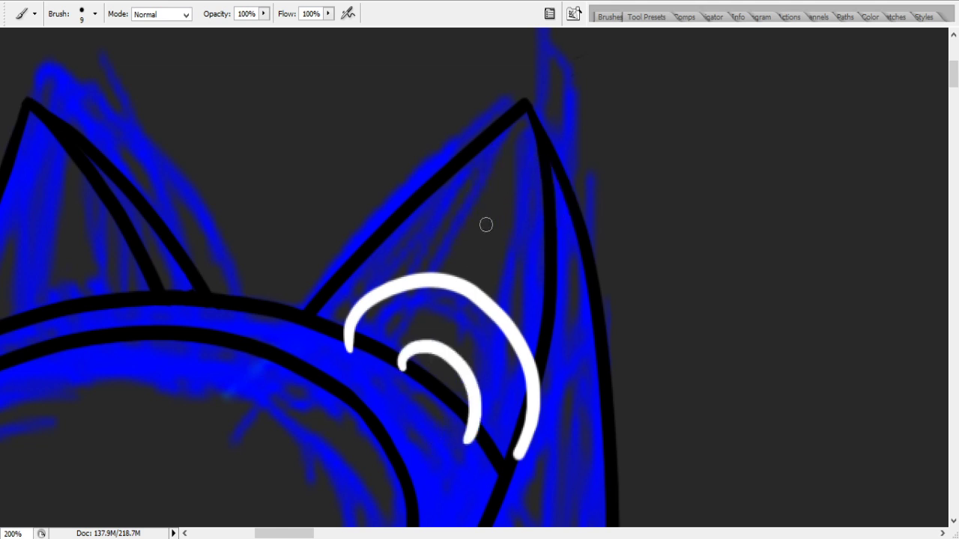
key("ctrl+z")
key("ctrl+z")
key("ctrl+z")
key("ctrl+z")
key("ctrl+z")
left_click(506, 208)
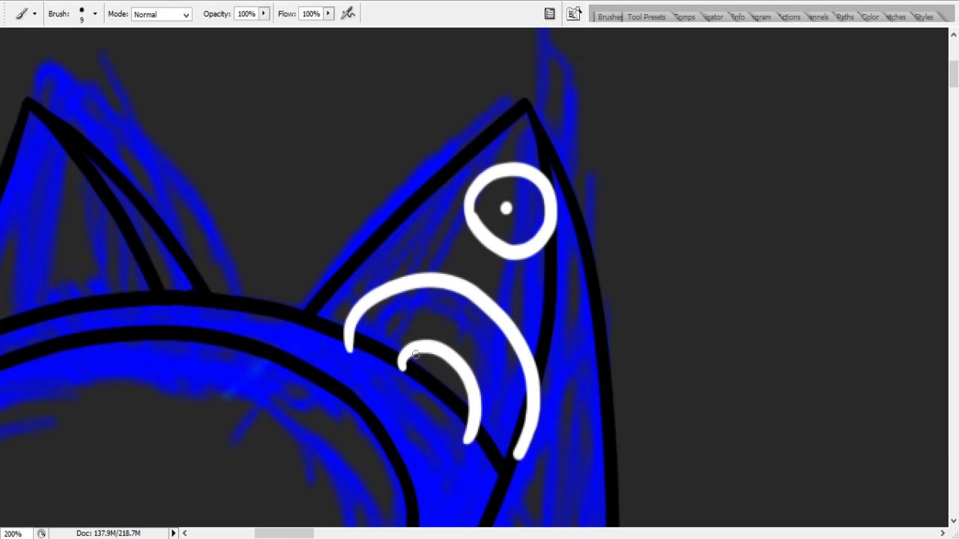
- Erase the ends of both white arcs where they extend past the right ear's black outlines
mouse_move(348, 350)
left_mouse_down()
mouse_move(326, 344)
mouse_move(318, 329)
mouse_move(378, 359)
mouse_move(316, 326)
mouse_move(349, 336)
left_mouse_up()
mouse_move(402, 366)
left_mouse_down()
mouse_move(388, 356)
mouse_move(412, 371)
left_mouse_up()
left_click_drag(348, 331, 366, 351)
mouse_move(473, 408)
left_mouse_down()
mouse_move(471, 433)
mouse_move(490, 443)
left_mouse_up()
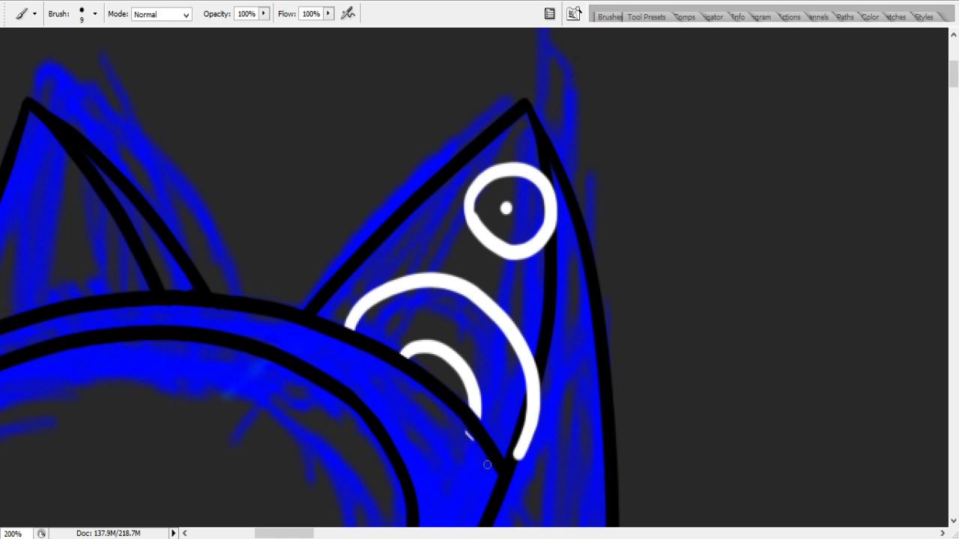
mouse_move(451, 434)
left_mouse_down()
mouse_move(531, 431)
mouse_move(556, 361)
mouse_move(506, 476)
mouse_move(528, 371)
mouse_move(544, 377)
mouse_move(520, 426)
mouse_move(542, 362)
left_mouse_up()
key("ctrl+z")
key("ctrl+z")
mouse_move(521, 438)
left_mouse_down()
mouse_move(553, 339)
mouse_move(524, 413)
mouse_move(544, 344)
mouse_move(523, 491)
mouse_move(519, 477)
mouse_move(527, 474)
mouse_move(510, 486)
mouse_move(522, 425)
left_mouse_up()
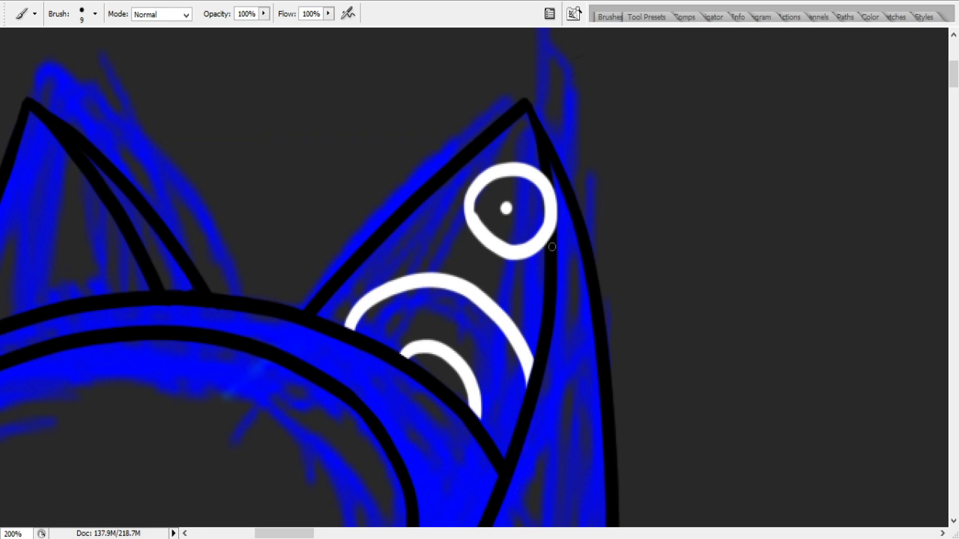
- Erase the part of the white circle that overlaps the right ear's inner edge line
left_click_drag(551, 248, 550, 261)
key("ctrl+z")
mouse_move(556, 229)
left_mouse_down()
mouse_move(551, 186)
mouse_move(549, 263)
mouse_move(550, 186)
mouse_move(557, 272)
mouse_move(552, 157)
mouse_move(557, 267)
mouse_move(548, 164)
mouse_move(555, 230)
mouse_move(551, 200)
left_mouse_up()
key("ctrl+z")
left_click_drag(548, 165, 553, 258)
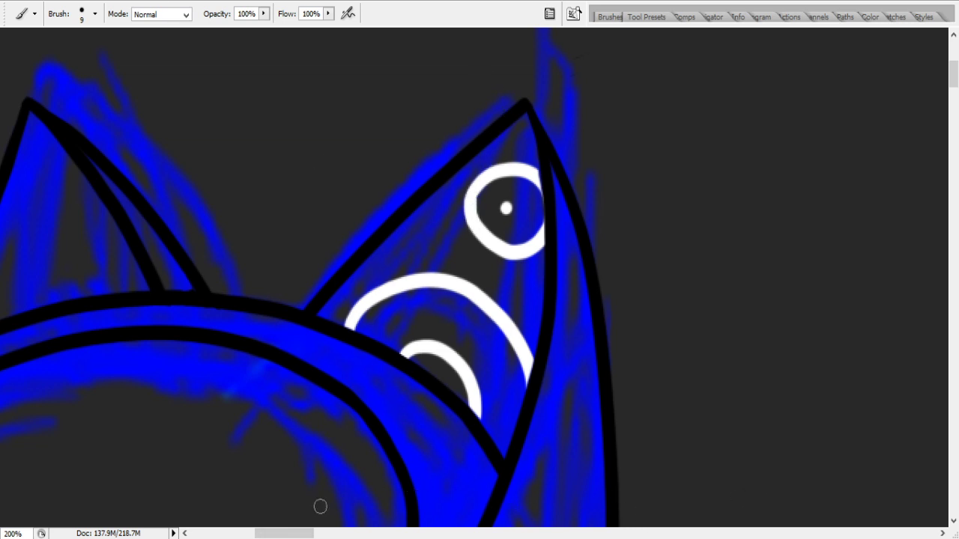
- Try to draw two nested white arcs at the base of the left ear
left_click_drag(304, 533, 285, 533)
mouse_move(255, 347)
left_mouse_down()
mouse_move(361, 268)
mouse_move(413, 341)
left_mouse_up()
key("ctrl+z")
left_click_drag(270, 329, 436, 288)
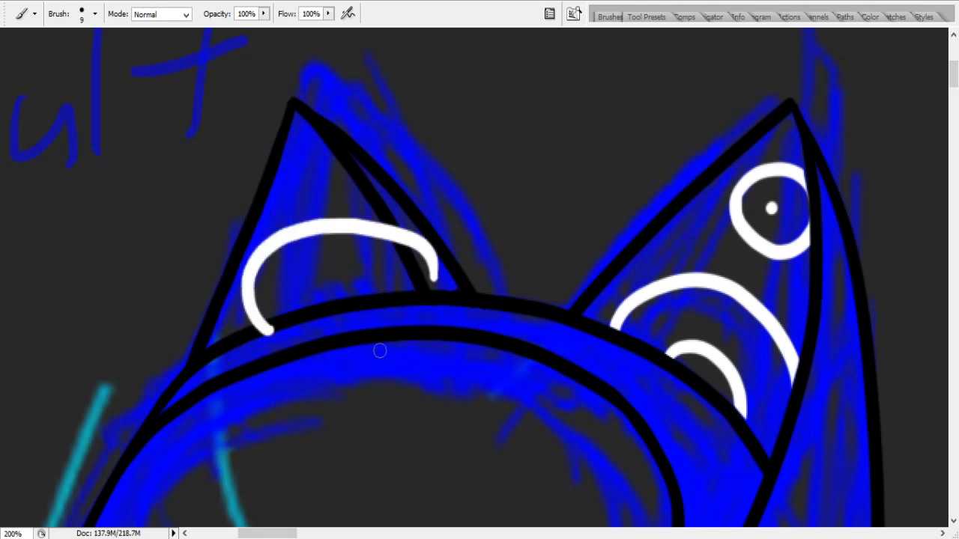
key("ctrl+z")
mouse_move(258, 343)
left_mouse_down()
mouse_move(255, 318)
mouse_move(424, 273)
left_mouse_up()
mouse_move(304, 334)
left_mouse_down()
mouse_move(308, 298)
mouse_move(436, 302)
left_mouse_up()
key("ctrl+z")
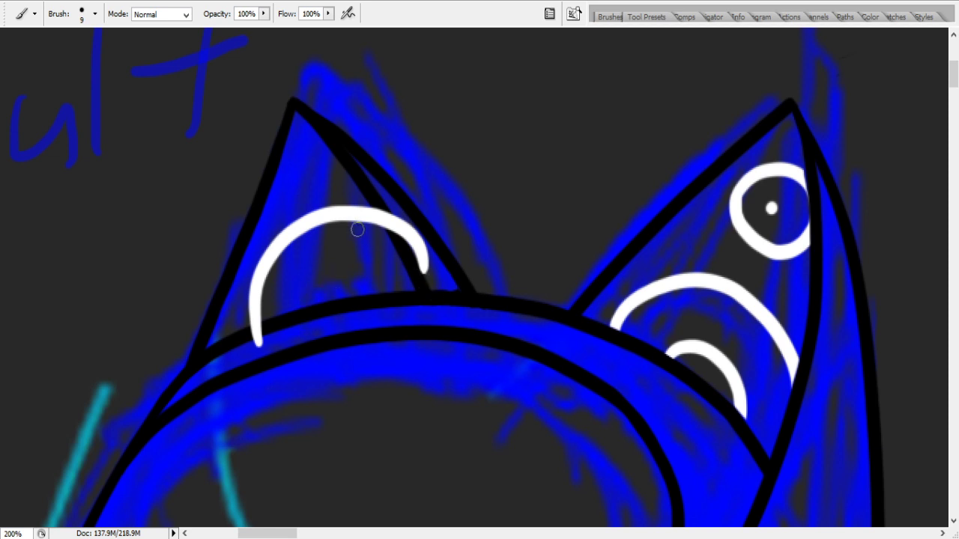
mouse_move(326, 257)
left_mouse_down()
mouse_move(318, 324)
mouse_move(417, 303)
left_mouse_up()
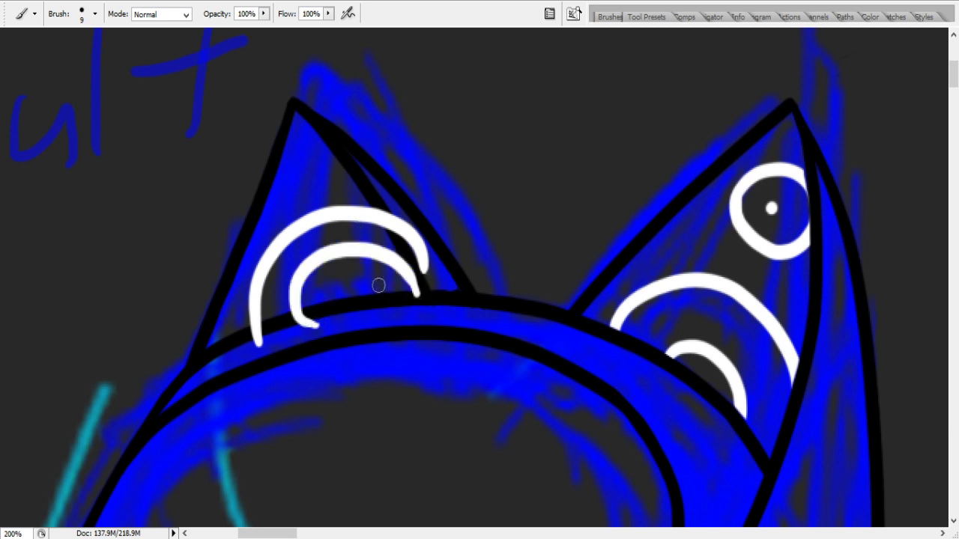
key("ctrl+alt+z")
key("ctrl+alt+z")
left_click_drag(313, 313, 419, 298)
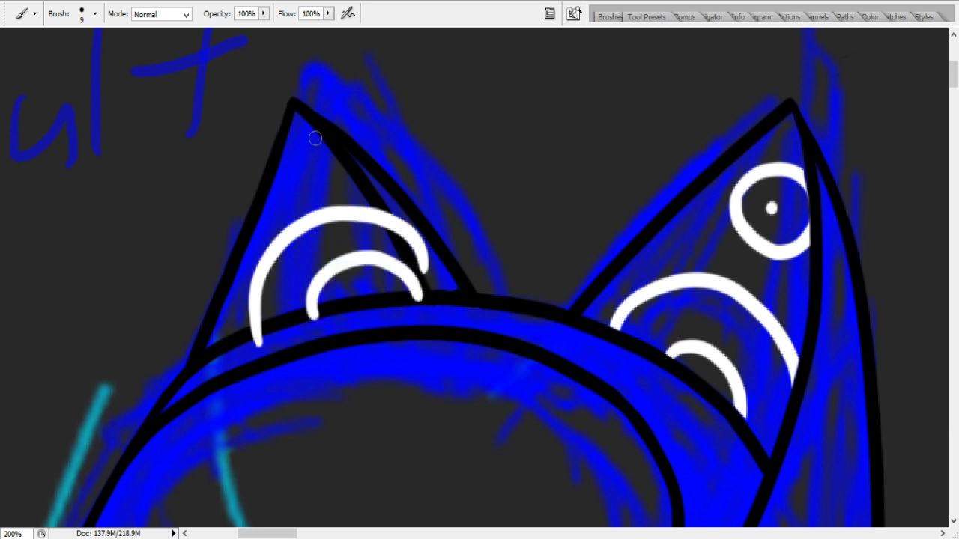
- Try a white ring above the left ear's arcs, undo the ear's markings and attempt the outer arc again
left_click_drag(317, 141, 358, 184)
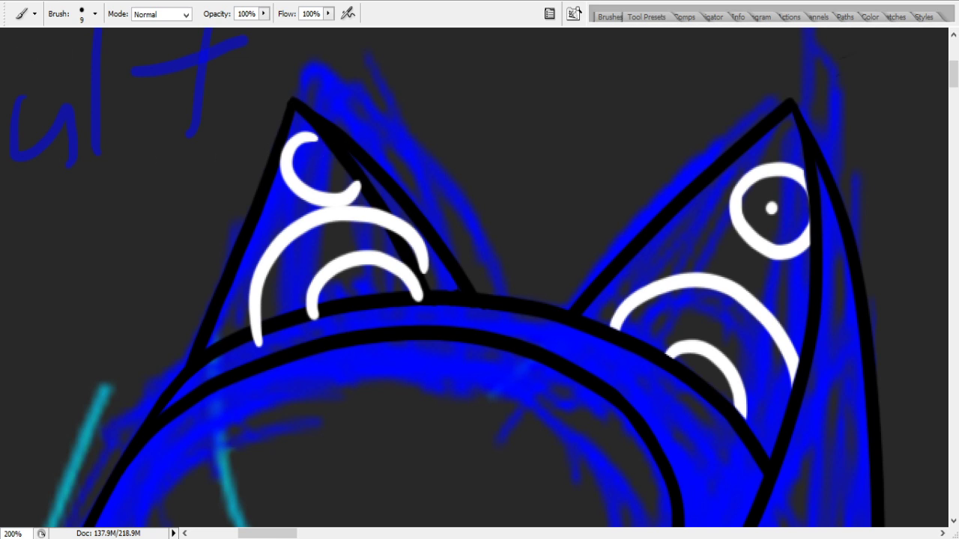
key("ctrl+alt+z")
key("ctrl+alt+z")
key("ctrl+alt+z")
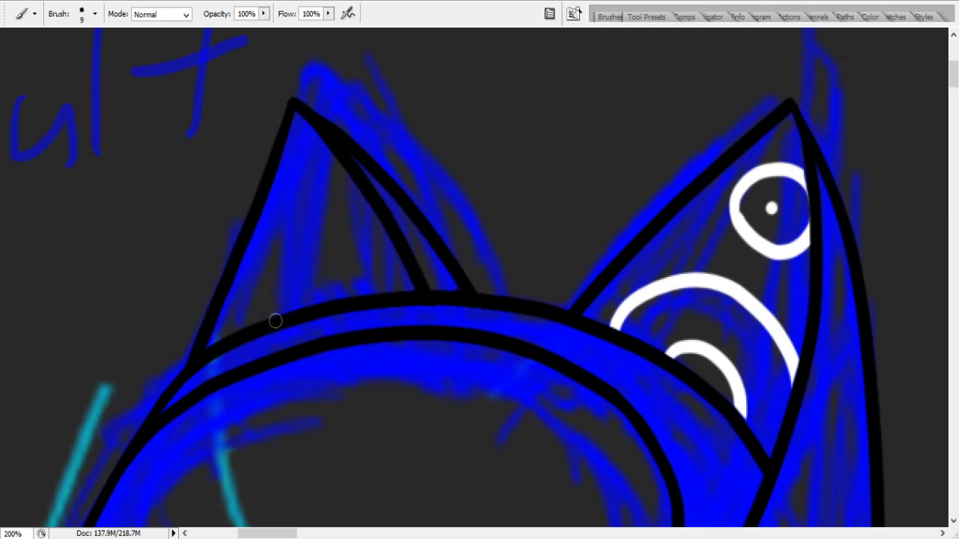
left_click_drag(261, 337, 454, 313)
key("ctrl+alt+z")
- Draw a small open white ring with a centre dot near the left ear's tip, redoing the ring until it fits
left_click_drag(326, 118, 367, 185)
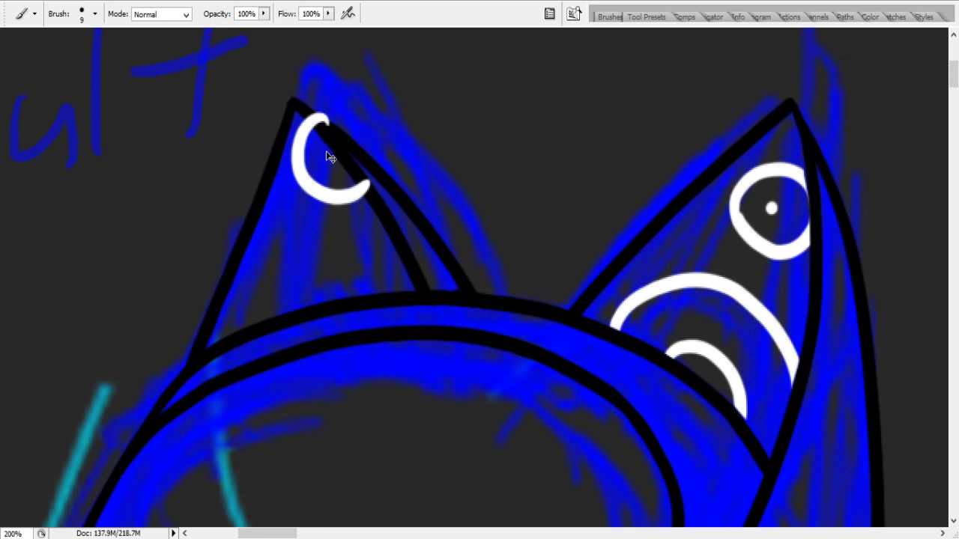
key("ctrl+alt+z")
mouse_move(328, 137)
left_mouse_down()
mouse_move(359, 204)
mouse_move(354, 153)
left_mouse_up()
key("ctrl+alt+z")
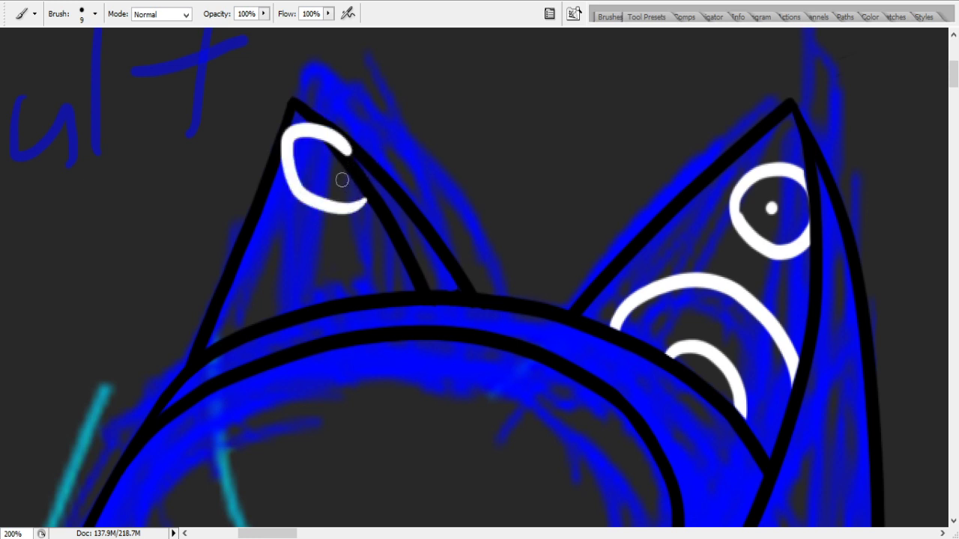
key("ctrl+alt+z")
left_click_drag(358, 196, 335, 142)
key("ctrl+alt+z")
mouse_move(360, 204)
left_mouse_down()
mouse_move(300, 190)
mouse_move(341, 141)
left_mouse_up()
key("ctrl+z")
mouse_move(368, 195)
left_mouse_down()
mouse_move(332, 145)
mouse_move(360, 161)
left_mouse_up()
key("ctrl+z")
left_click(324, 156)
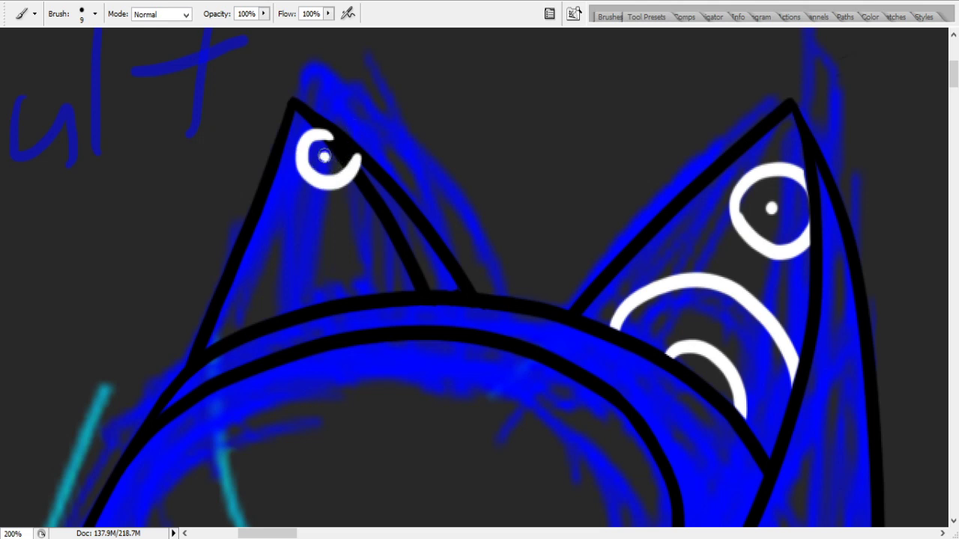
- Try several white outer arcs across the base of the left ear, undoing each stroke
left_click_drag(249, 343, 463, 238)
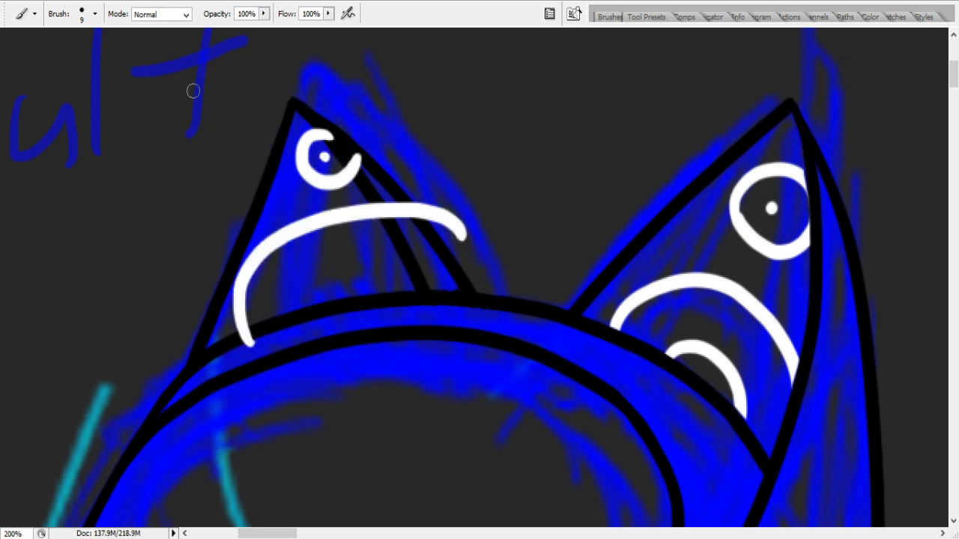
key("ctrl+z")
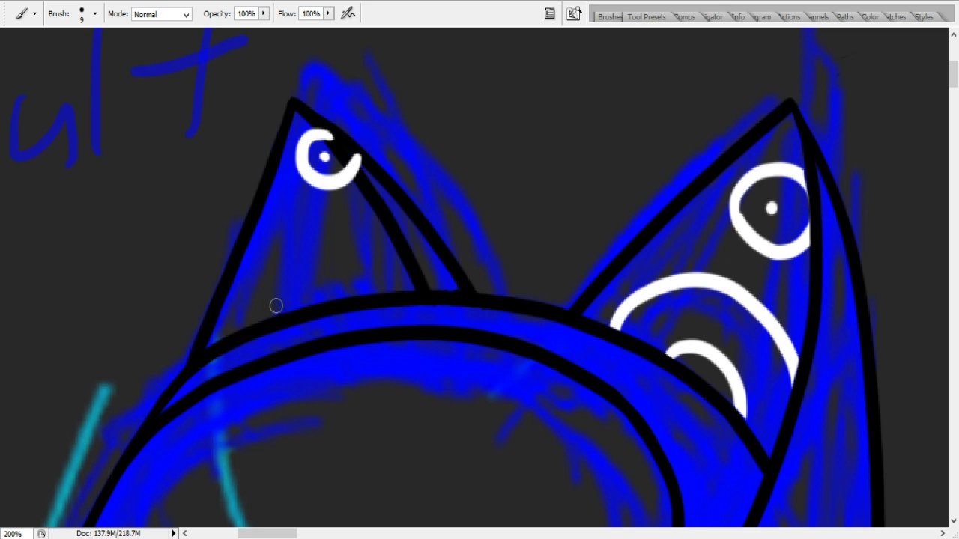
left_click_drag(274, 321, 395, 257)
key("ctrl+z")
left_click_drag(262, 336, 390, 206)
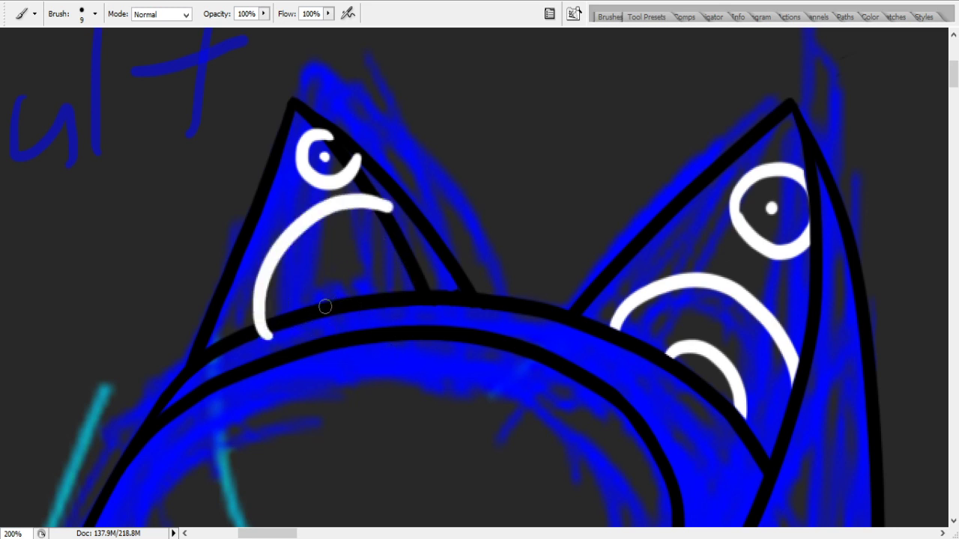
key("ctrl+z")
left_click_drag(258, 337, 372, 195)
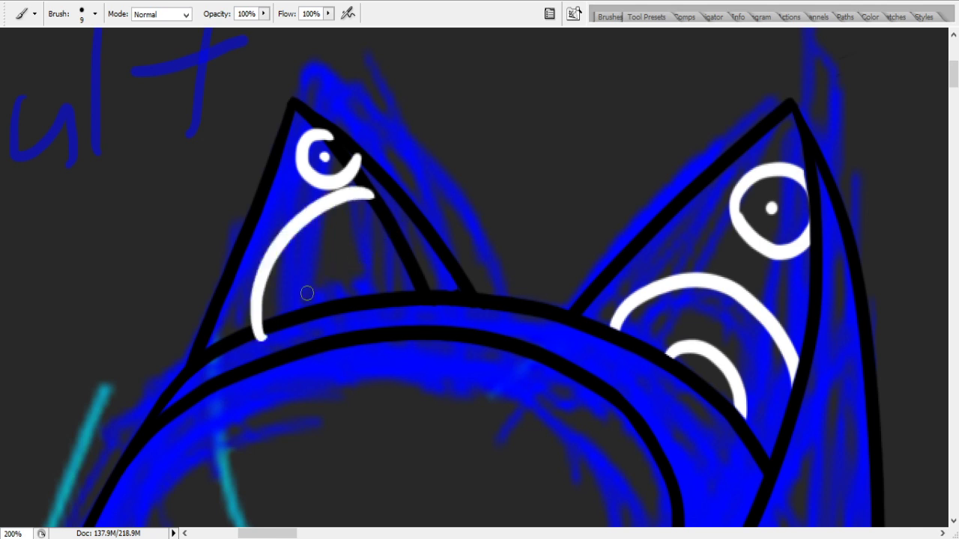
key("ctrl+z")
left_click_drag(251, 349, 391, 215)
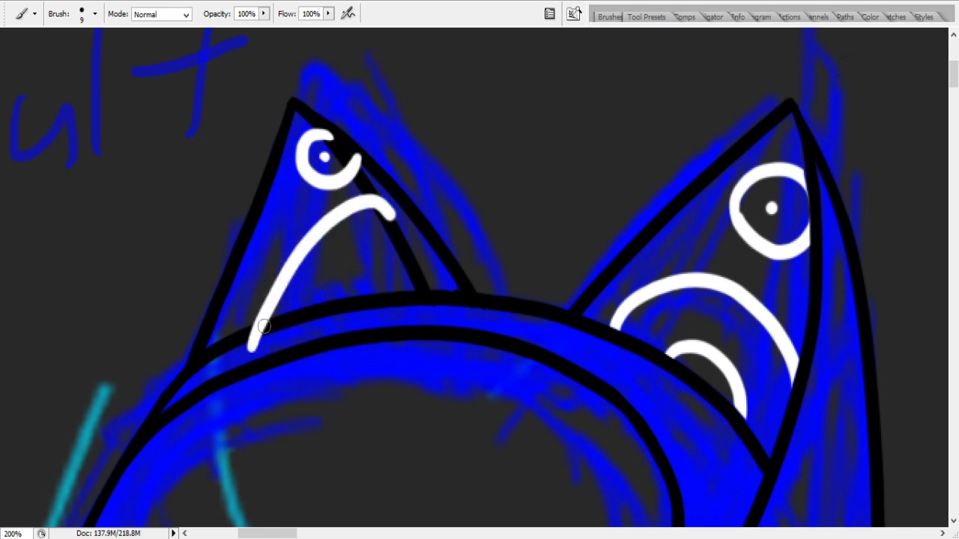
key("ctrl+z")
mouse_move(251, 345)
left_mouse_down()
mouse_move(375, 246)
mouse_move(394, 279)
left_mouse_up()
key("ctrl+z")
left_click_drag(258, 343, 497, 219)
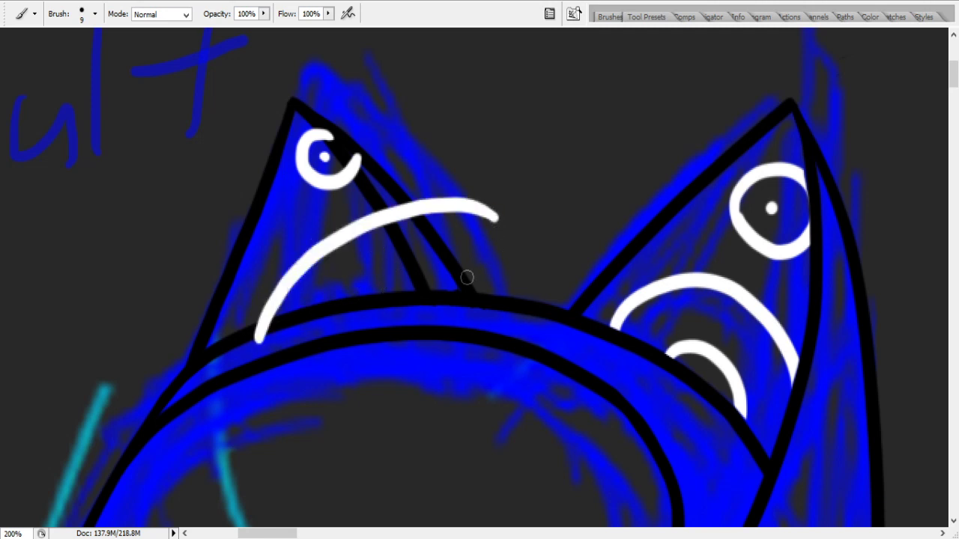
key("ctrl+z")
mouse_move(269, 359)
left_mouse_down()
mouse_move(358, 212)
mouse_move(430, 264)
mouse_move(416, 243)
left_mouse_up()
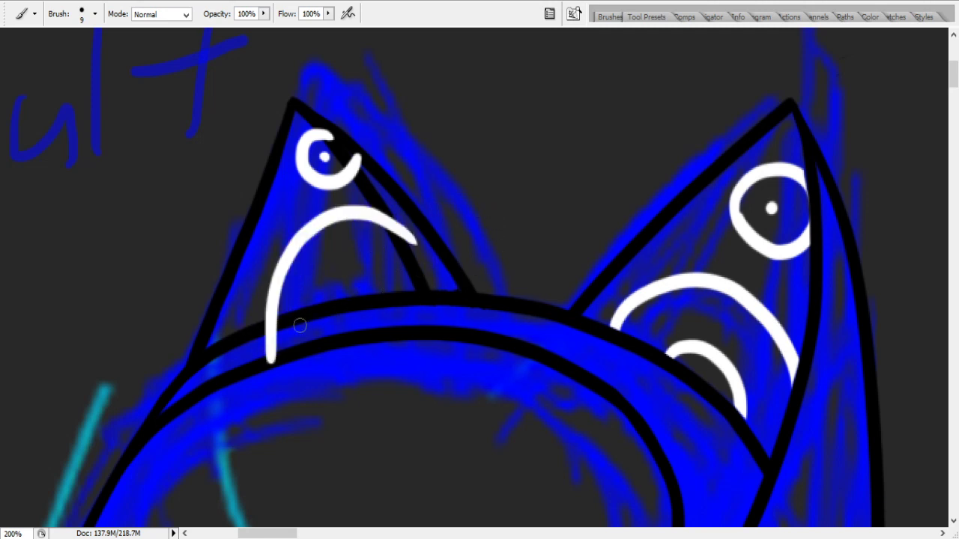
key("ctrl+z")
left_click_drag(247, 360, 498, 212)
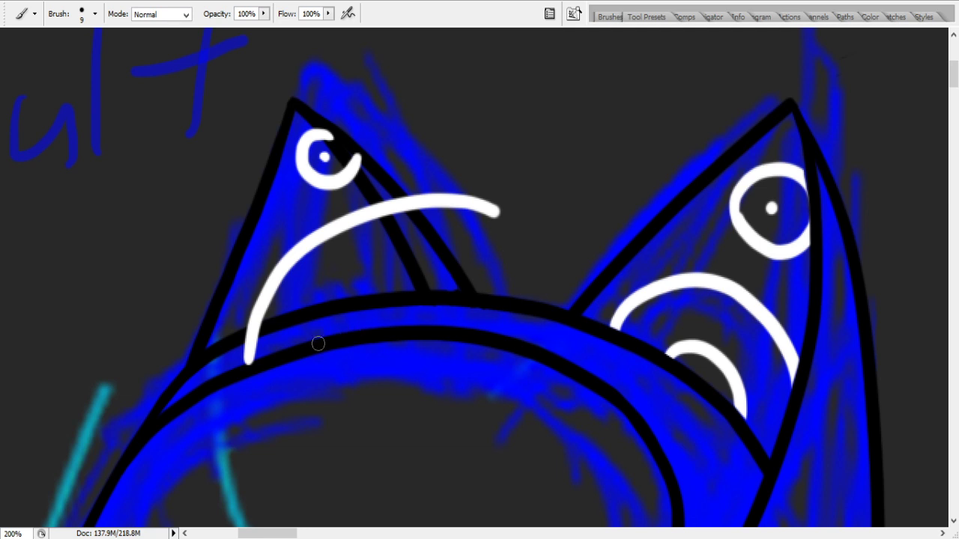
left_click_drag(318, 341, 427, 284)
key("ctrl+z")
key("ctrl+z")
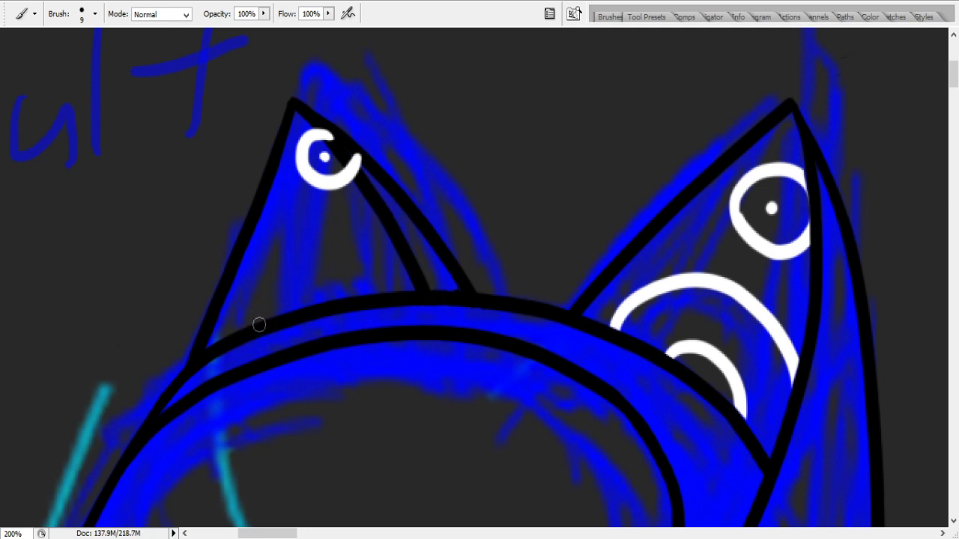
left_click_drag(259, 329, 466, 279)
key("ctrl+z")
left_click_drag(249, 351, 451, 235)
key("ctrl+z")
left_click_drag(262, 350, 404, 222)
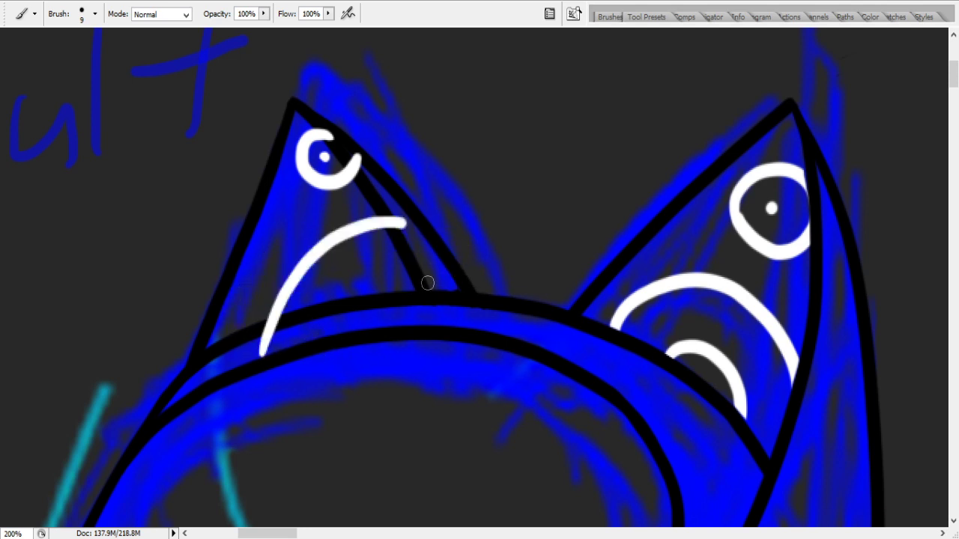
key("ctrl+z")
left_click_drag(247, 346, 451, 199)
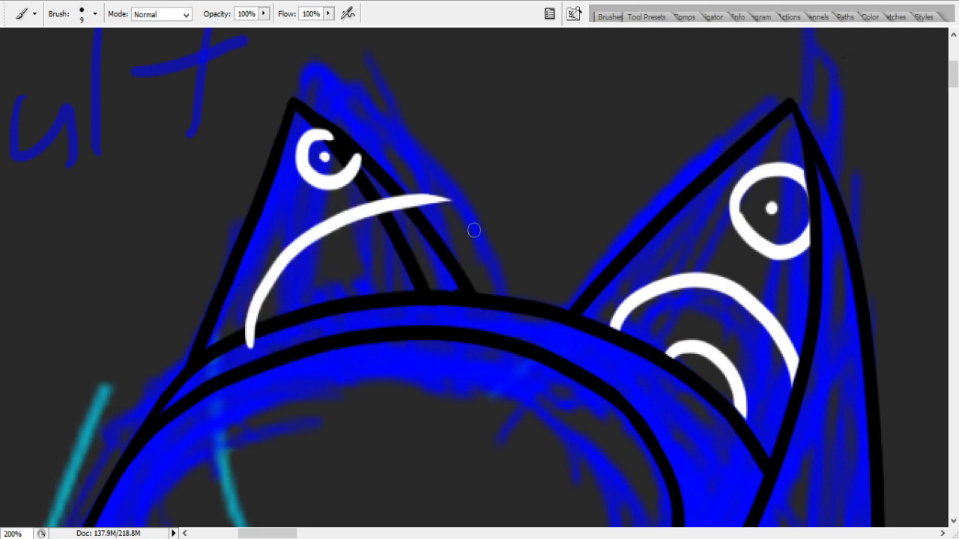
key("ctrl+z")
left_click_drag(268, 341, 374, 196)
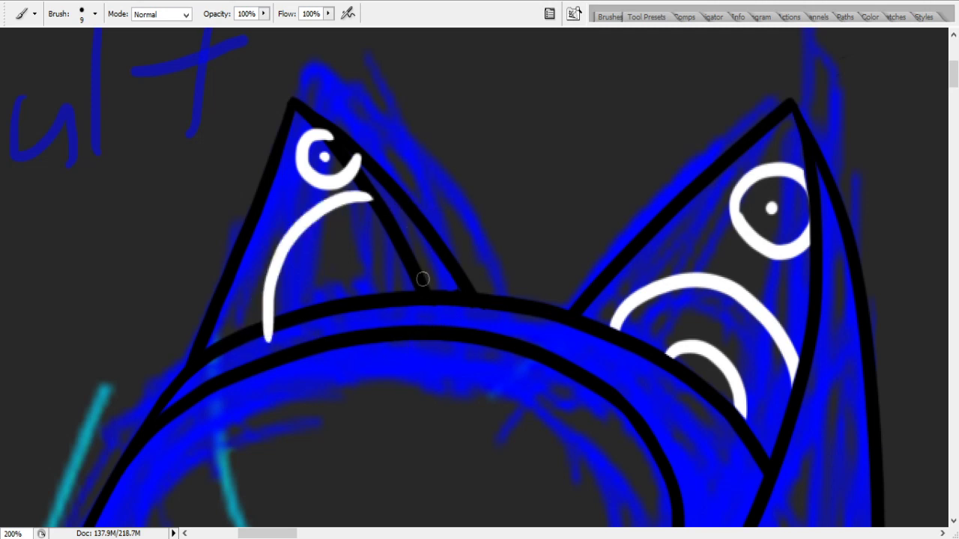
key("ctrl+z")
mouse_move(265, 333)
left_mouse_down()
mouse_move(412, 203)
mouse_move(308, 349)
left_mouse_up()
key("ctrl+z")
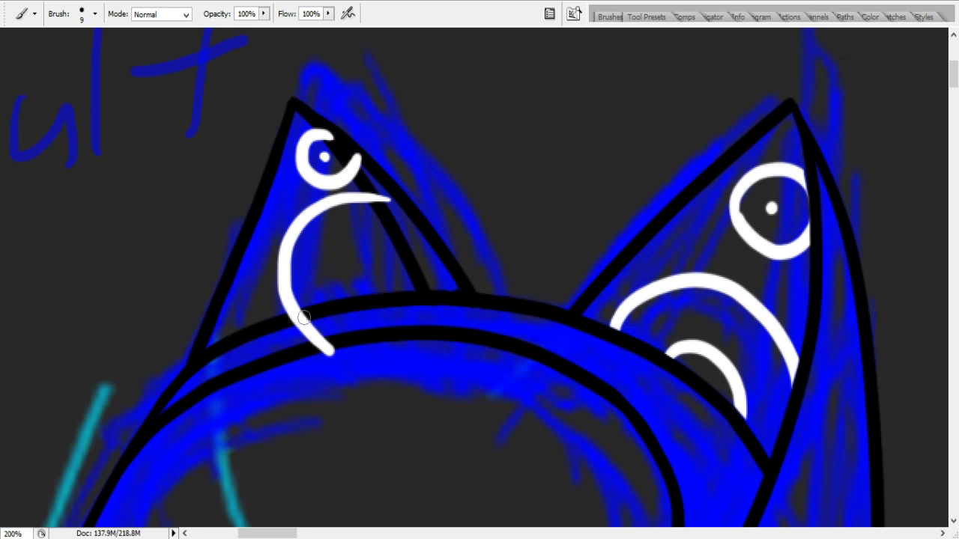
key("ctrl+z")
mouse_move(388, 203)
left_mouse_down()
mouse_move(308, 352)
mouse_move(289, 282)
mouse_move(413, 232)
left_mouse_up()
key("ctrl+z")
key("ctrl+z")
- Draw two nested white arcs at the left ear's base and erase the marking parts overlapping the inner edge line and helmet rim
mouse_move(249, 339)
left_mouse_down()
mouse_move(265, 284)
mouse_move(438, 261)
left_mouse_up()
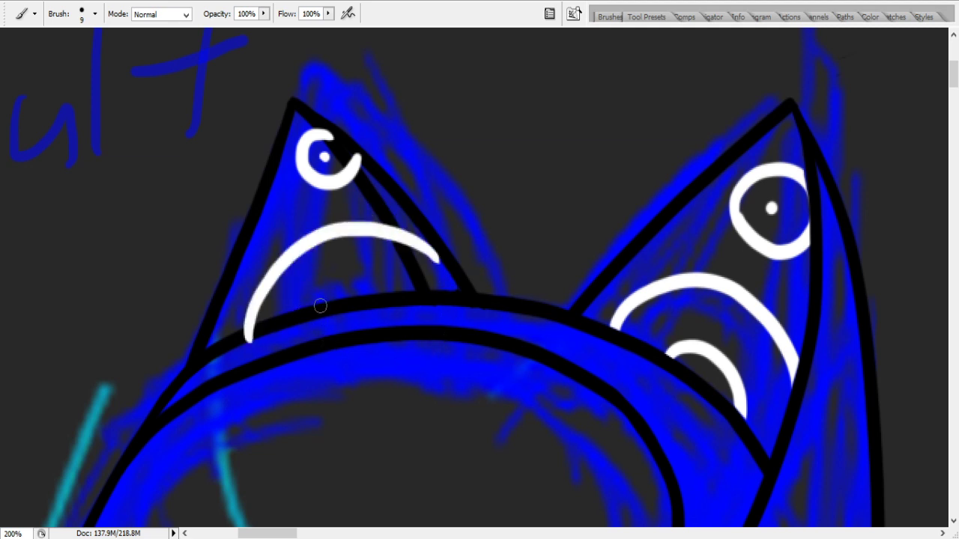
left_click_drag(302, 315, 397, 306)
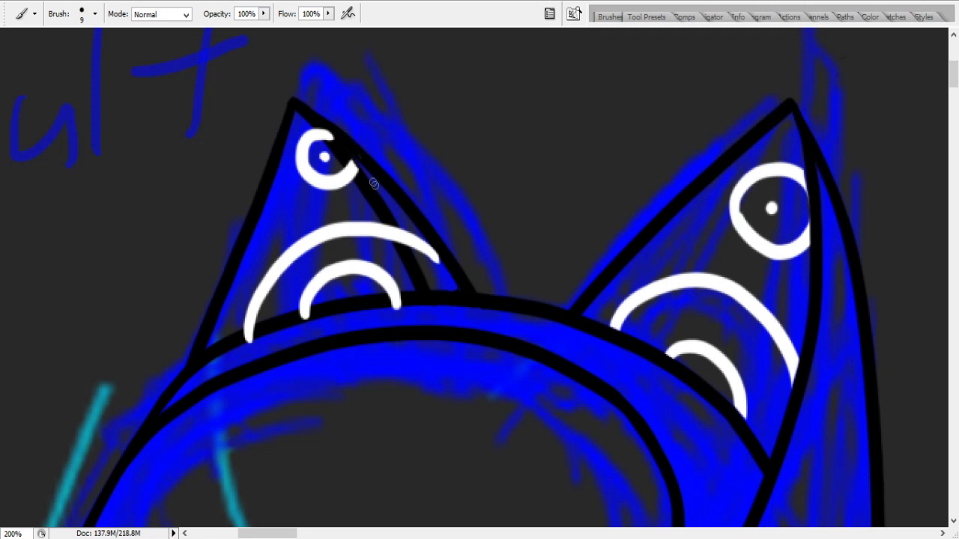
mouse_move(355, 173)
left_mouse_down()
mouse_move(334, 145)
mouse_move(413, 255)
mouse_move(370, 185)
mouse_move(395, 226)
mouse_move(377, 206)
left_mouse_up()
mouse_move(398, 237)
left_mouse_down()
mouse_move(381, 209)
mouse_move(403, 255)
mouse_move(368, 190)
mouse_move(443, 273)
mouse_move(399, 199)
left_mouse_up()
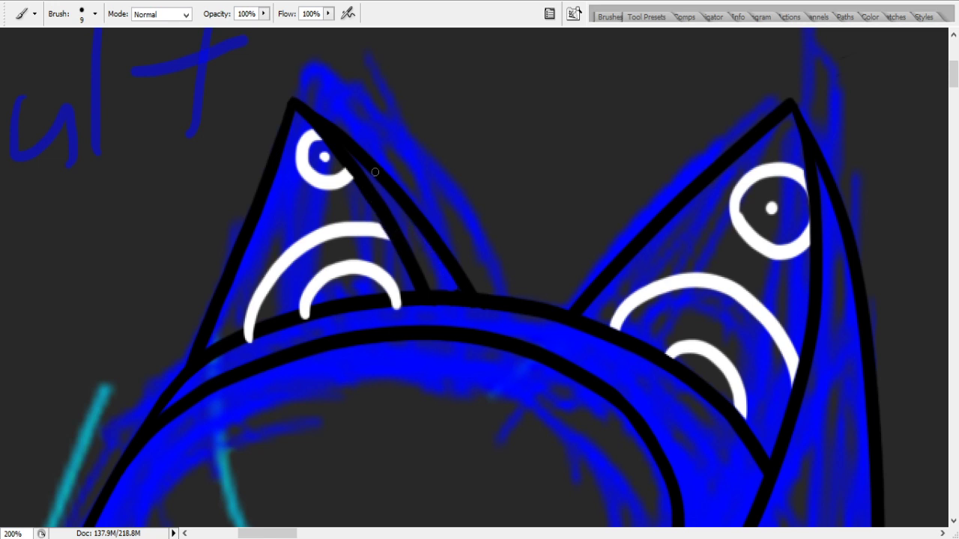
mouse_move(332, 313)
left_mouse_down()
mouse_move(198, 361)
mouse_move(319, 308)
mouse_move(208, 355)
mouse_move(307, 314)
mouse_move(229, 341)
left_mouse_up()
mouse_move(384, 304)
left_mouse_down()
mouse_move(396, 306)
mouse_move(360, 307)
mouse_move(397, 306)
mouse_move(389, 311)
left_mouse_up()
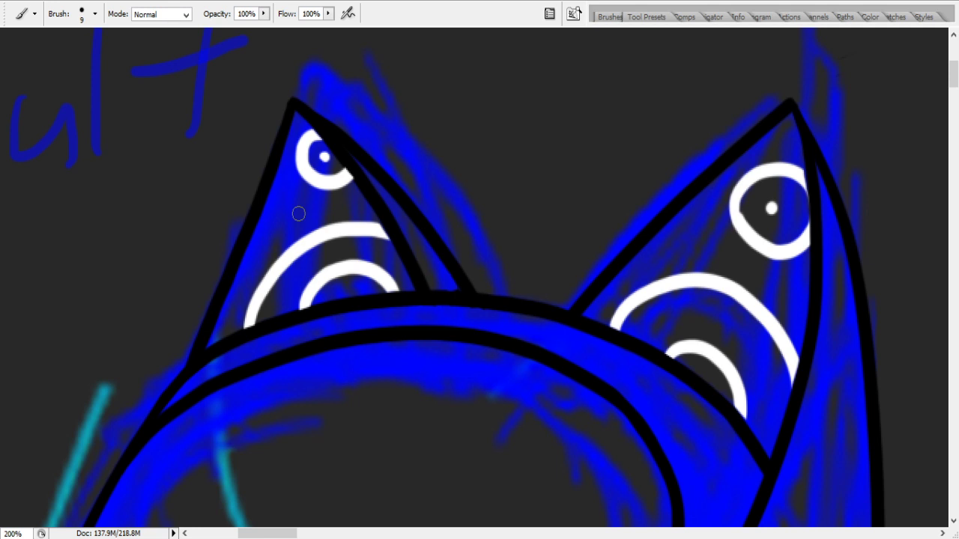
- Try extending the left ear's outer arc past the inner edge line, remove the overhang, and undo a white stroke beside the ring
left_click_drag(362, 230, 442, 259)
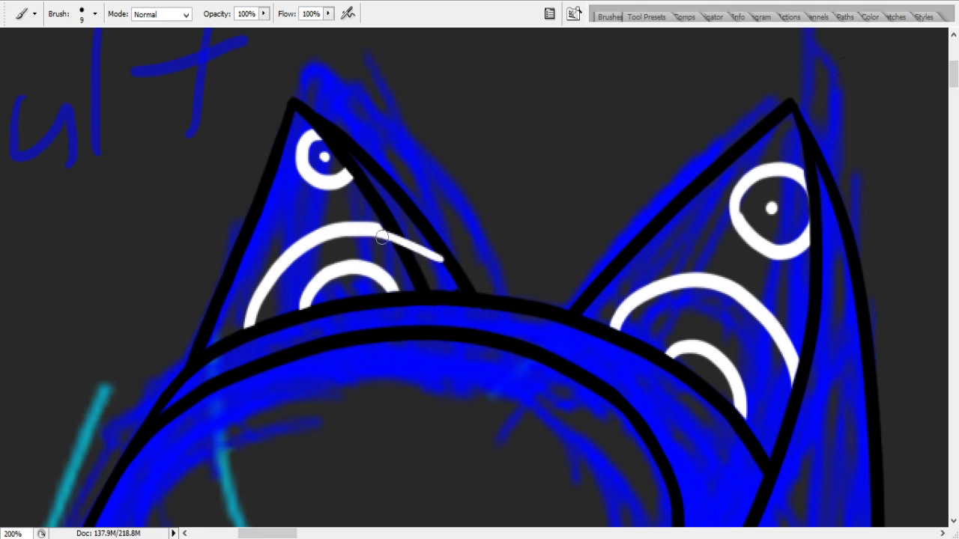
left_click_drag(365, 230, 428, 267)
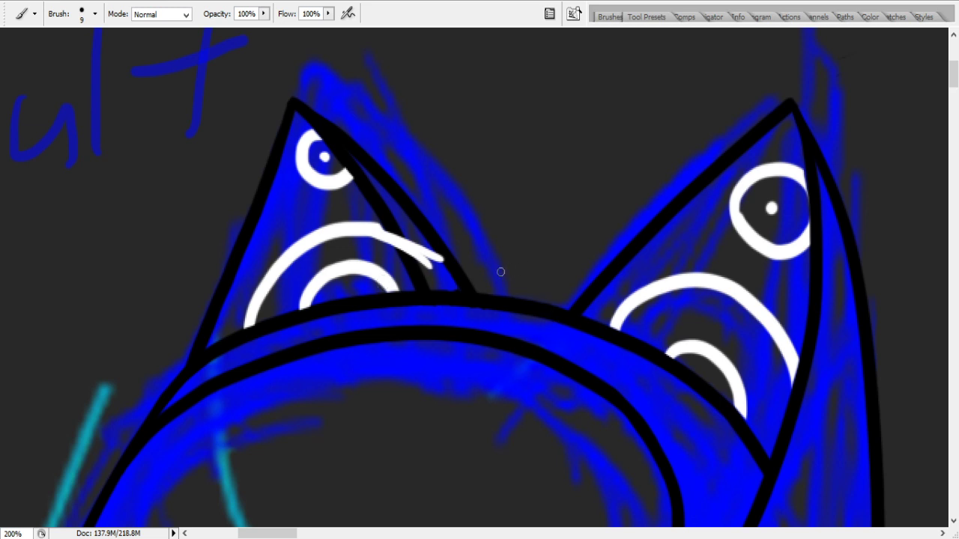
mouse_move(391, 221)
left_mouse_down()
mouse_move(411, 268)
mouse_move(378, 218)
mouse_move(438, 293)
mouse_move(411, 229)
mouse_move(457, 269)
left_mouse_up()
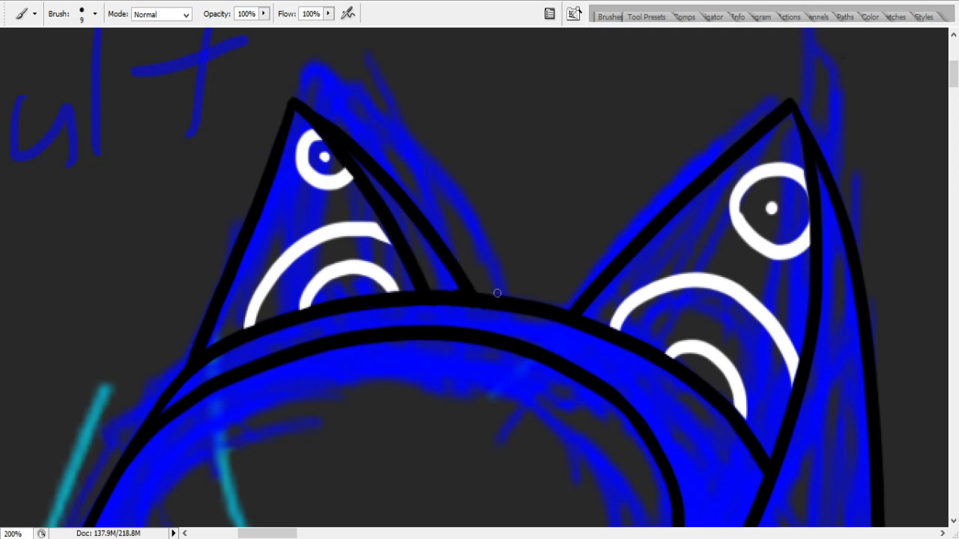
key("ctrl+z")
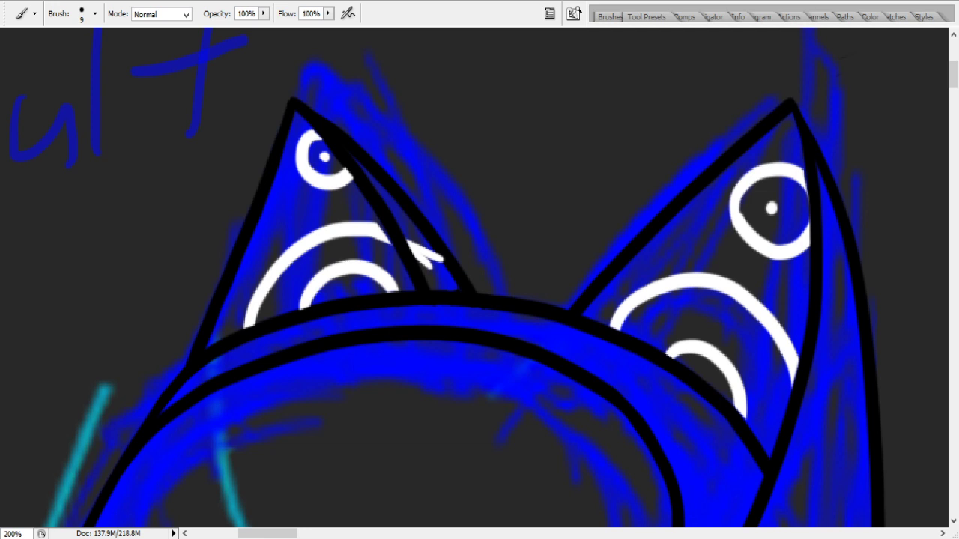
key("ctrl+alt+z")
mouse_move(395, 210)
left_mouse_down()
mouse_move(411, 261)
mouse_move(397, 240)
mouse_move(402, 251)
mouse_move(431, 287)
mouse_move(406, 235)
mouse_move(475, 302)
mouse_move(464, 317)
left_mouse_up()
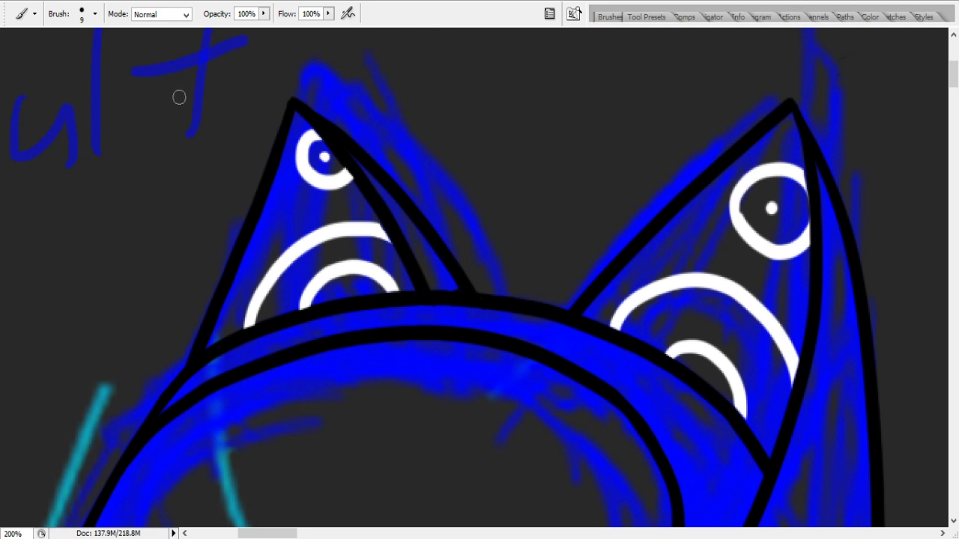
left_click_drag(335, 144, 382, 192)
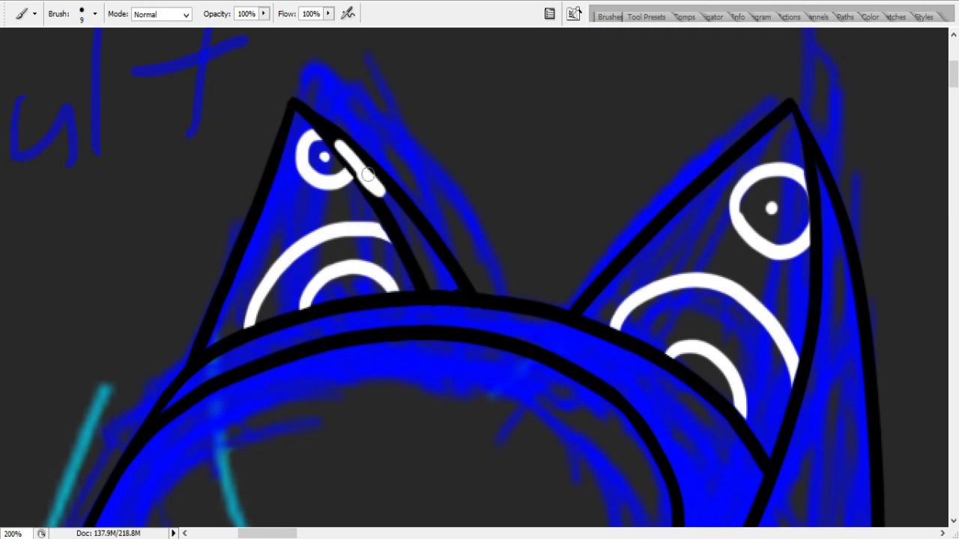
key("ctrl+z")
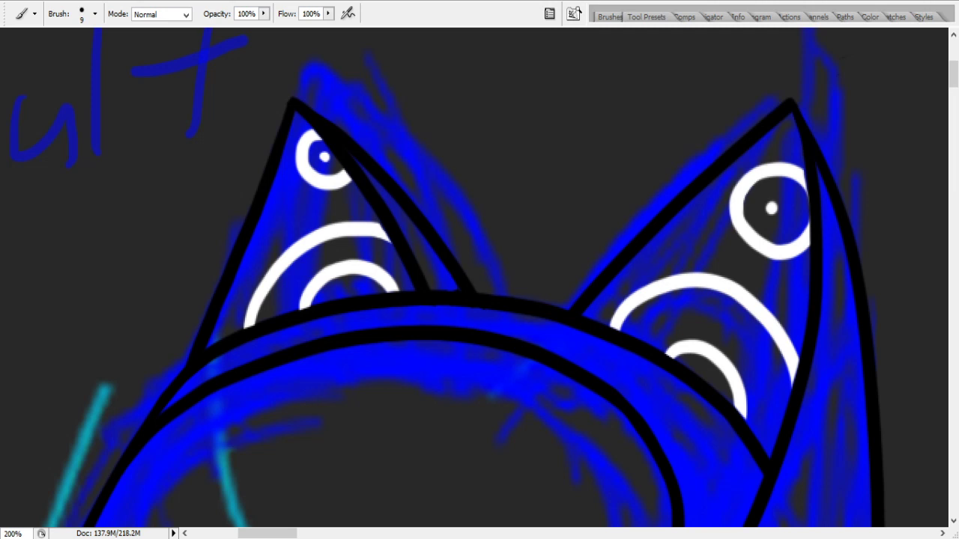
- Duplicate the Default character's inked line art onto the interest sketch and nudge the copy upward to match the sketch's outline
key("z")
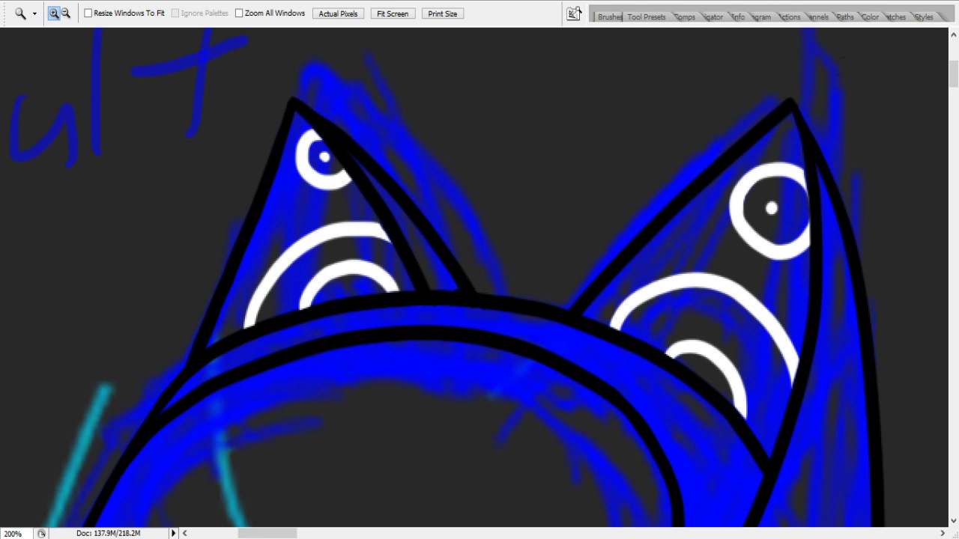
left_click(66, 12)
left_click(483, 252)
left_click(603, 342)
left_click(604, 342)
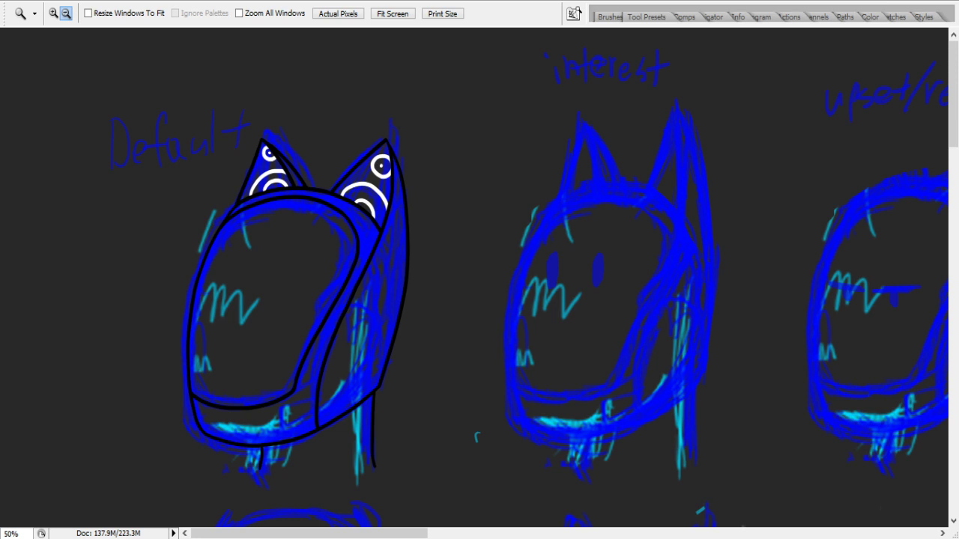
key("v")
left_click_drag(321, 289, 662, 283)
key("shift+Down")
key("shift+Down")
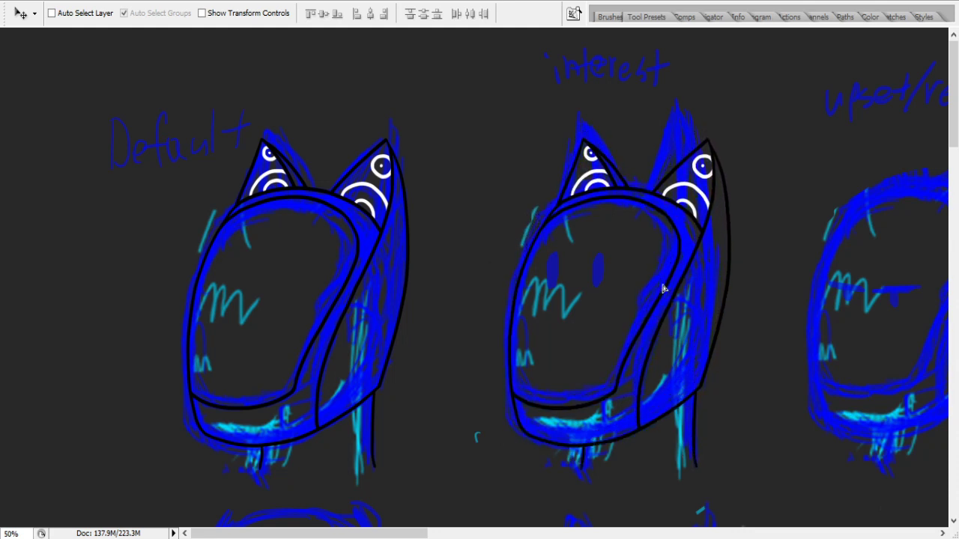
key("shift+Up")
key("shift+Up")
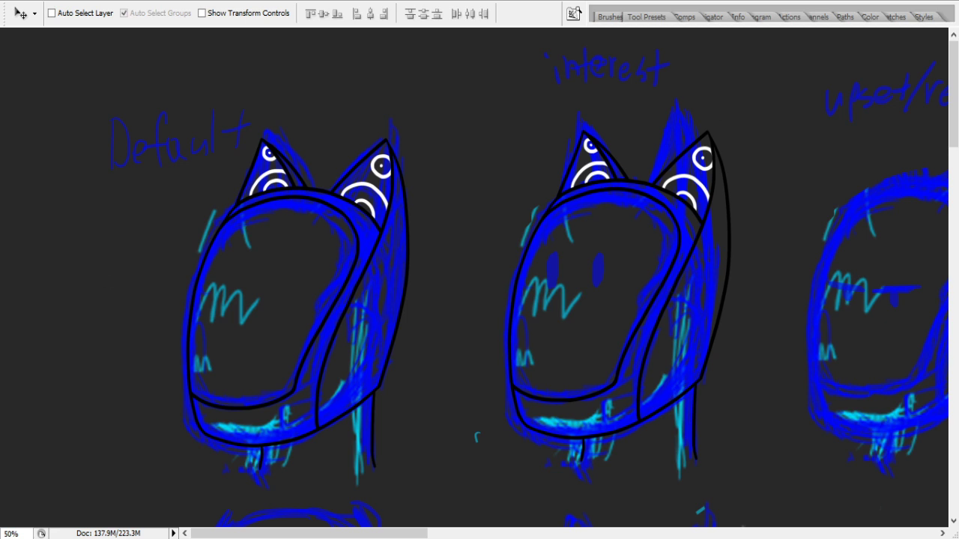
- Duplicate the interest character's line art onto the "upset/really Bro ?" sketch and nudge the copy to match the helmet outline
scroll(479, 277, "down", 1)
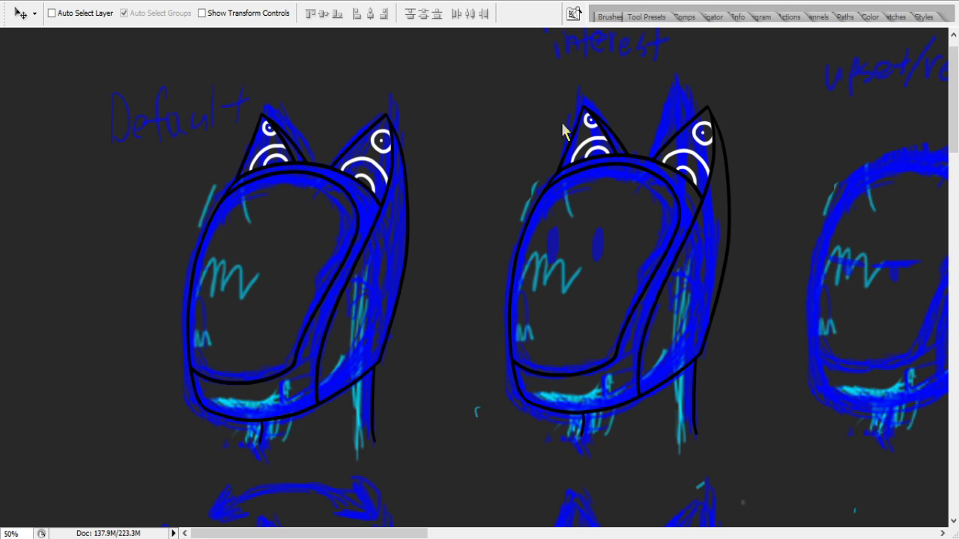
left_click_drag(391, 536, 507, 535)
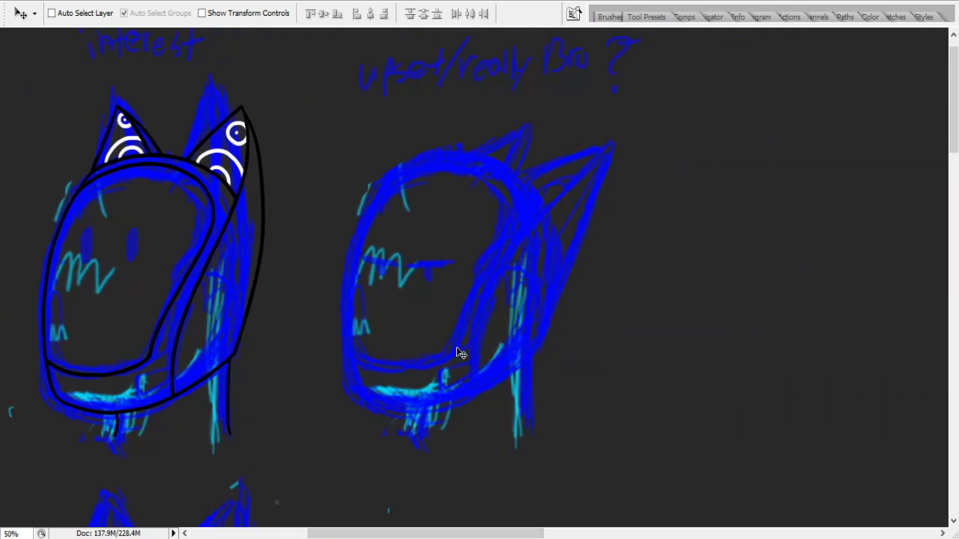
left_click_drag(187, 317, 482, 320)
key("shift+Right")
key("shift+Right")
key("shift+Up")
key("shift+Up")
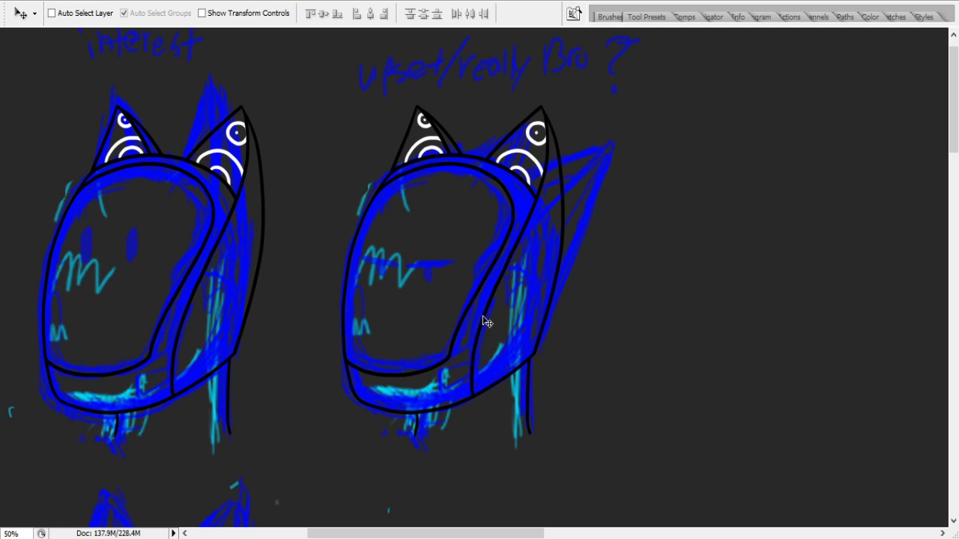
left_click_drag(487, 322, 484, 314)
- Lasso-select the inked line art of the Default and interest characters together
scroll(453, 322, "down", 5)
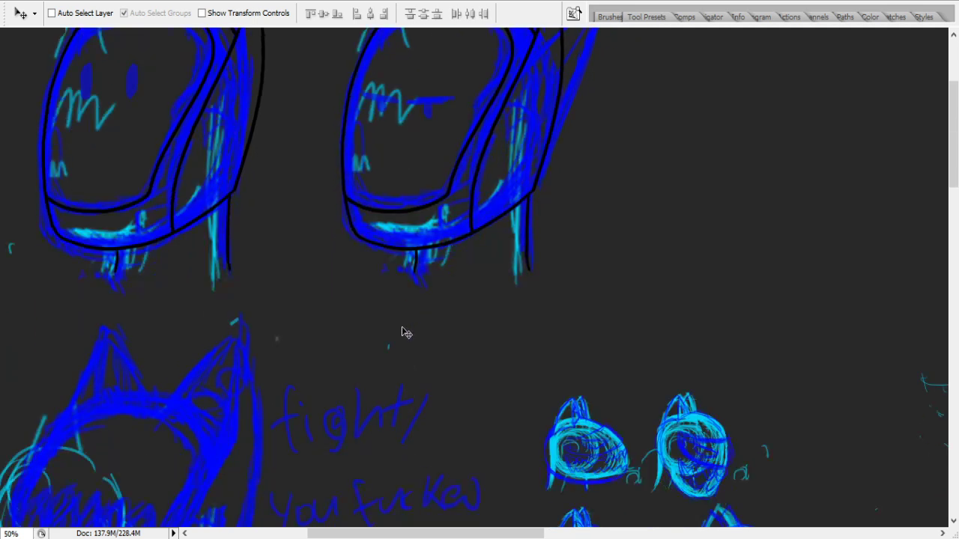
scroll(404, 332, "up", 1)
left_click_drag(507, 532, 418, 537)
scroll(405, 514, "up", 4)
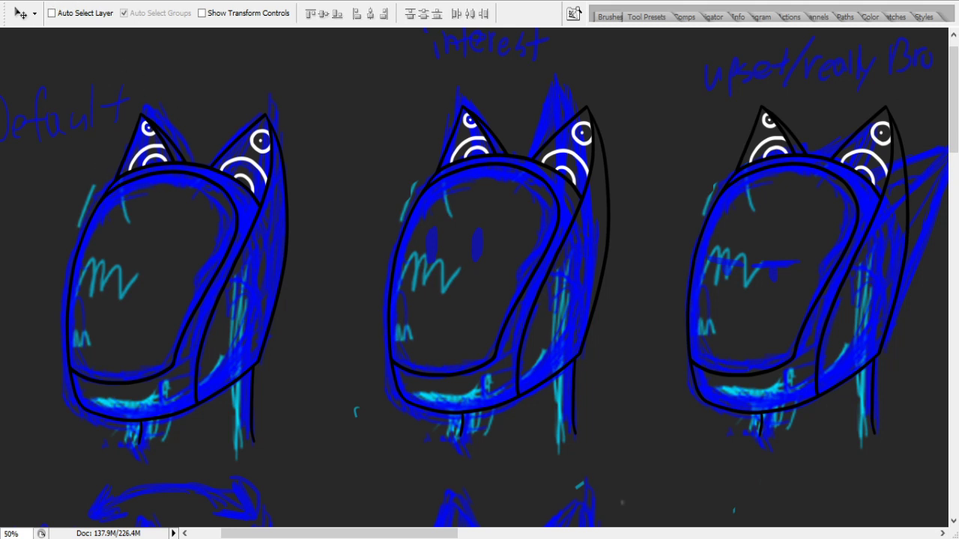
key("l")
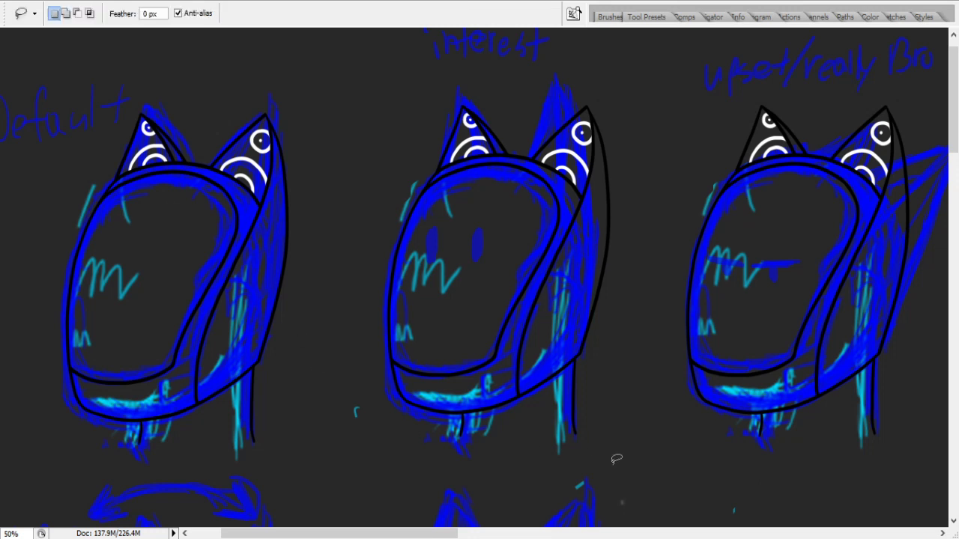
mouse_move(633, 437)
left_mouse_down()
mouse_move(444, 485)
mouse_move(130, 479)
mouse_move(55, 393)
mouse_move(49, 144)
mouse_move(167, 15)
mouse_move(578, 19)
mouse_move(651, 130)
mouse_move(650, 277)
mouse_move(605, 423)
mouse_move(614, 461)
left_mouse_up()
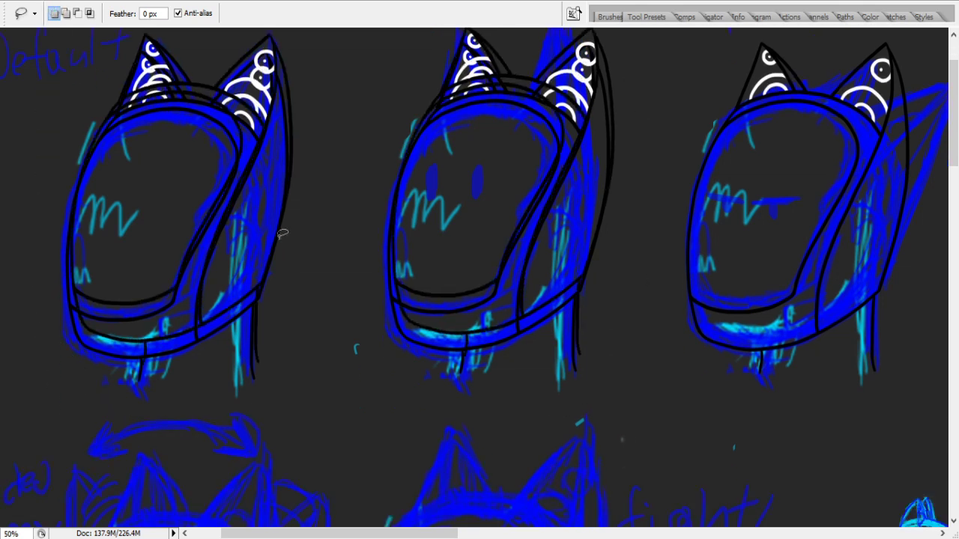
- Place duplicates of the Default and interest line art on the two sketches in the row below and nudge them to fit the outlines
scroll(282, 234, "down", 5)
key("v")
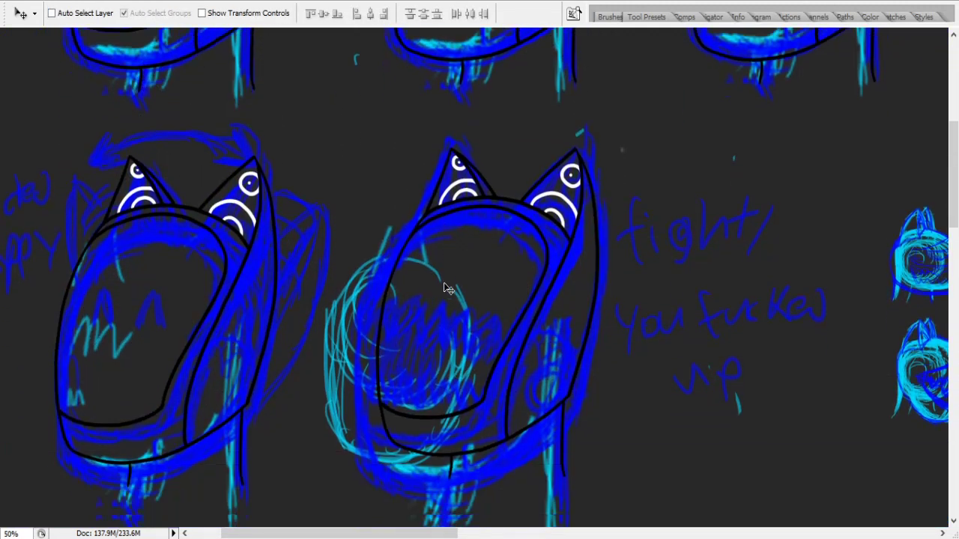
scroll(447, 289, "down", 2)
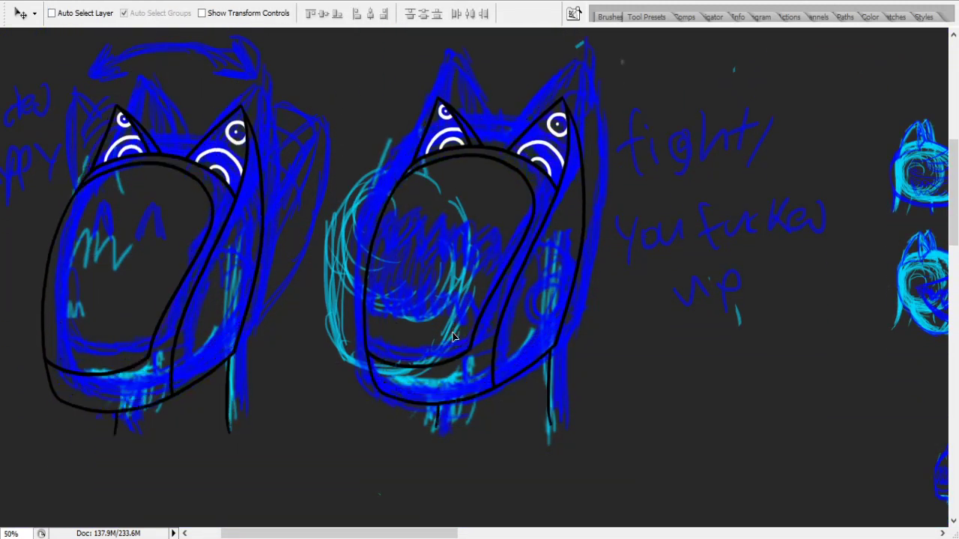
left_click_drag(452, 337, 464, 323)
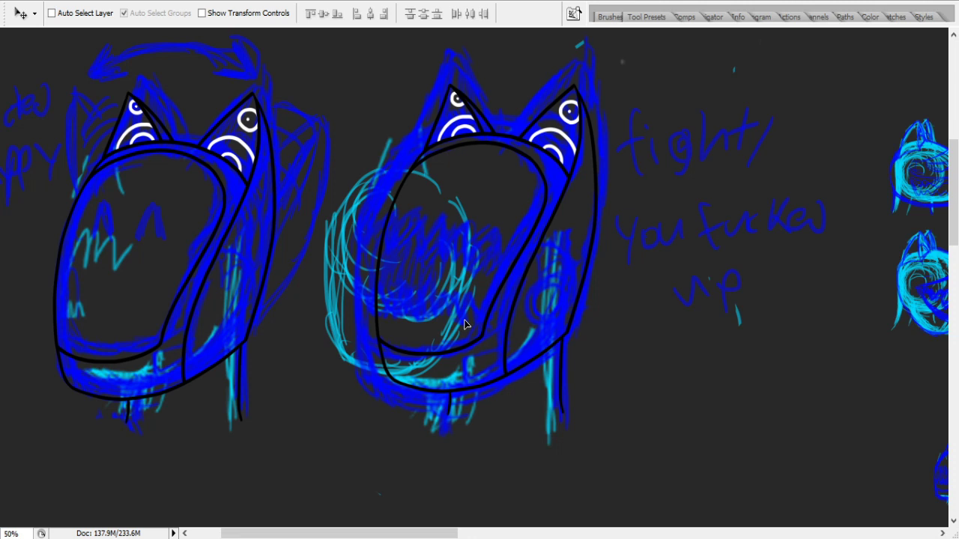
left_click_drag(465, 324, 463, 324)
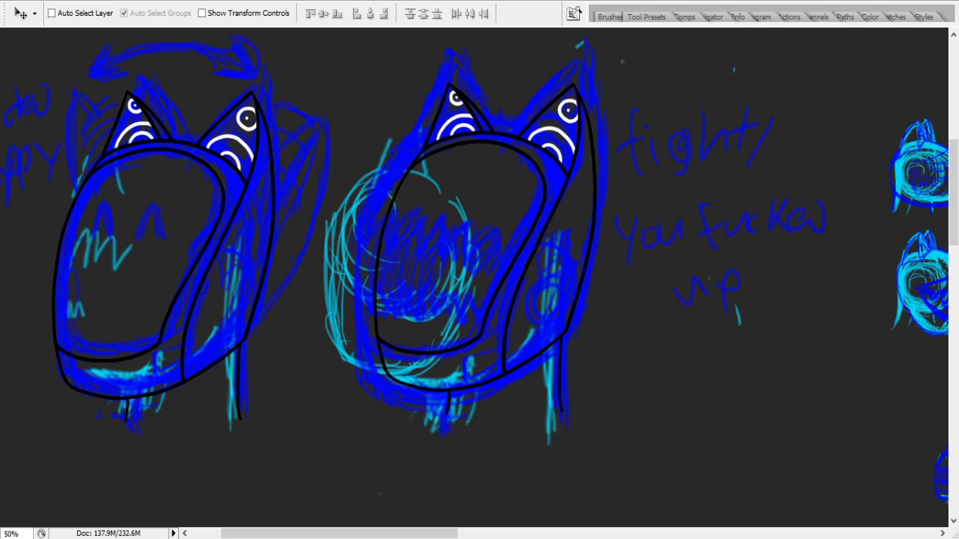
- Try a long white brush curve down from the raised right ear tip of the interest sketch, and undo it
scroll(577, 11, "up", 5)
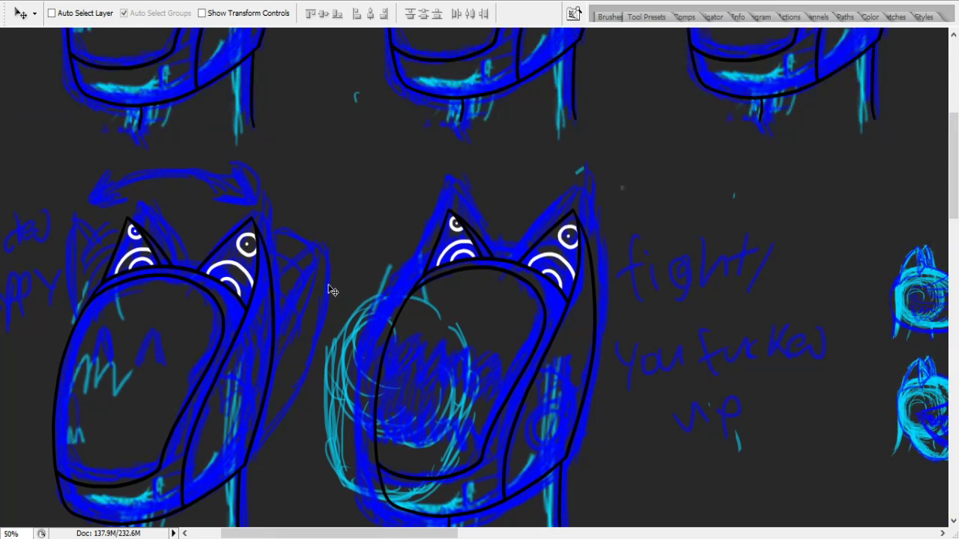
scroll(322, 285, "up", 3)
scroll(322, 285, "up", 10)
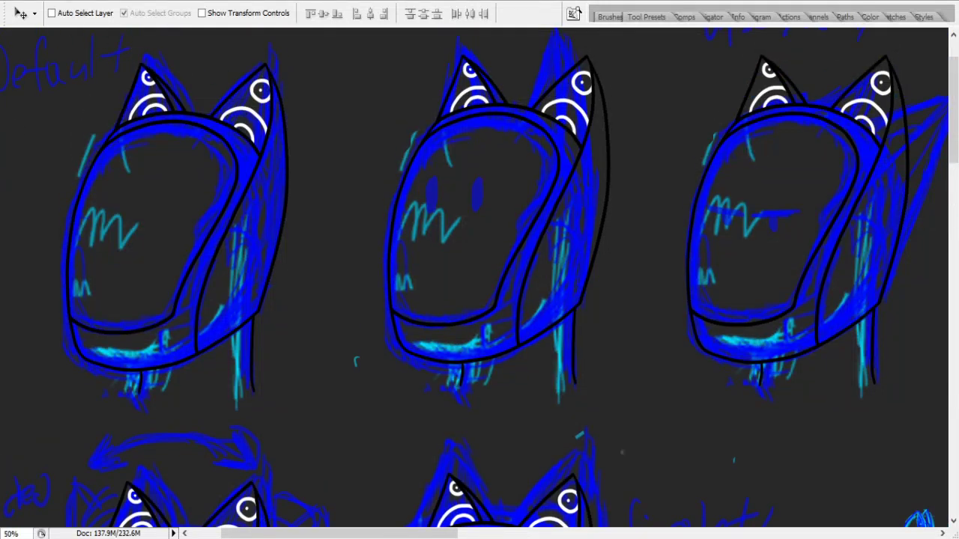
key("z")
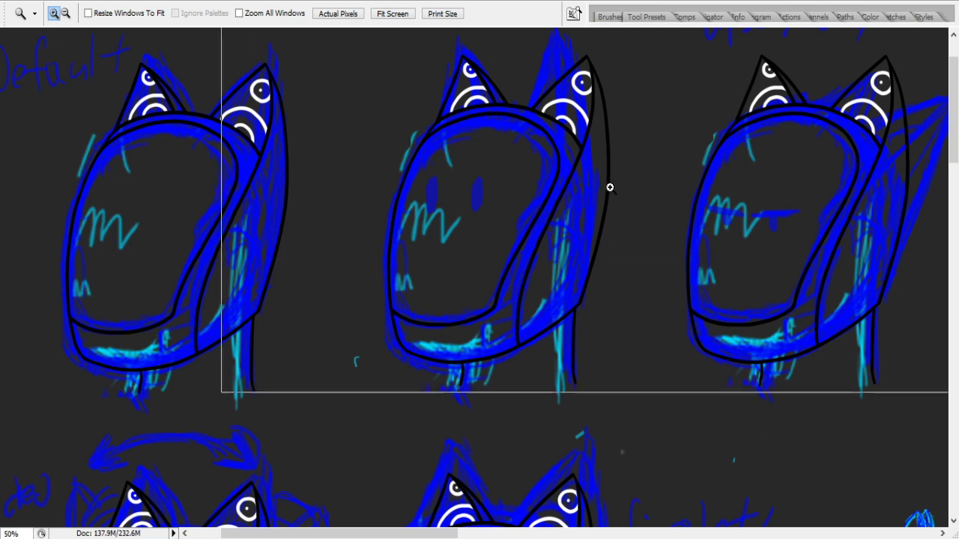
left_click(610, 187)
scroll(400, 308, "down", 2)
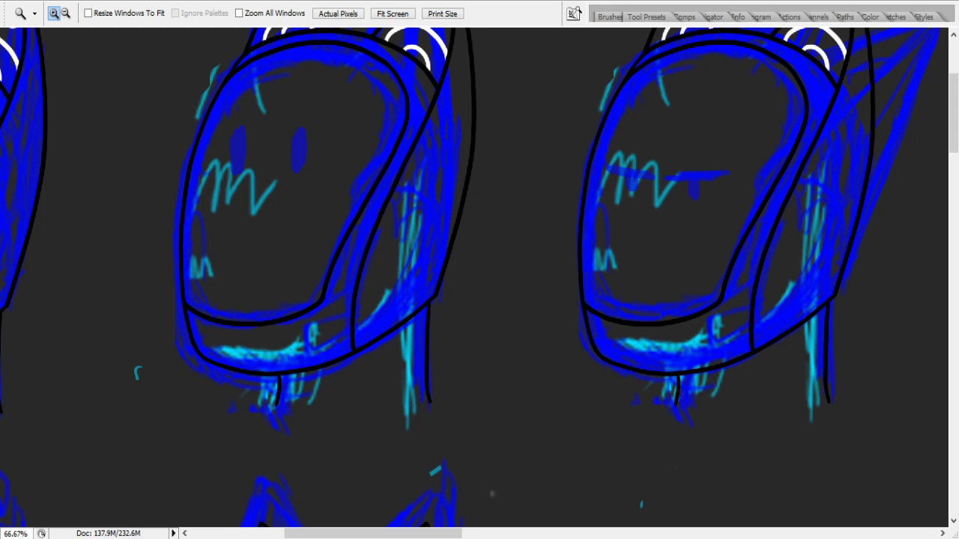
left_click_drag(956, 109, 956, 87)
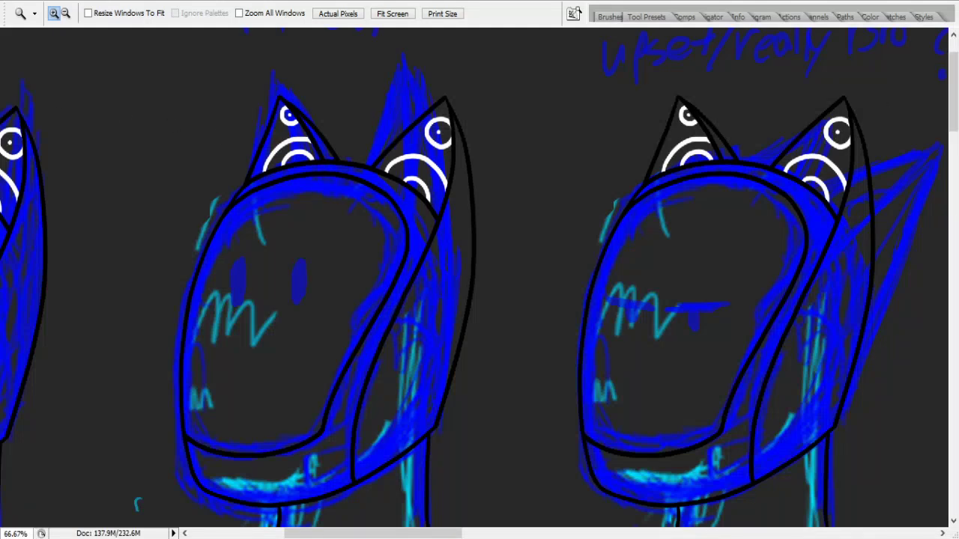
key("b")
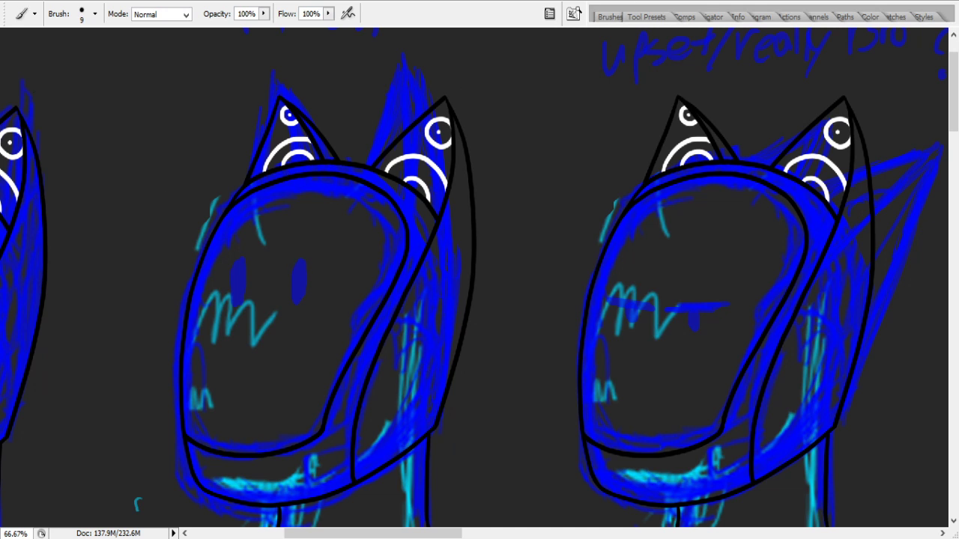
left_click_drag(413, 72, 380, 528)
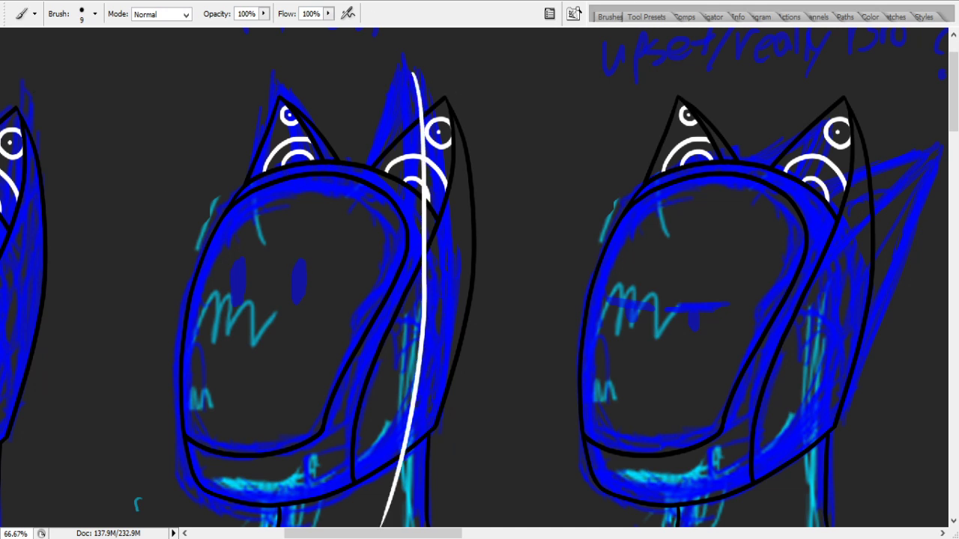
key("ctrl+z")
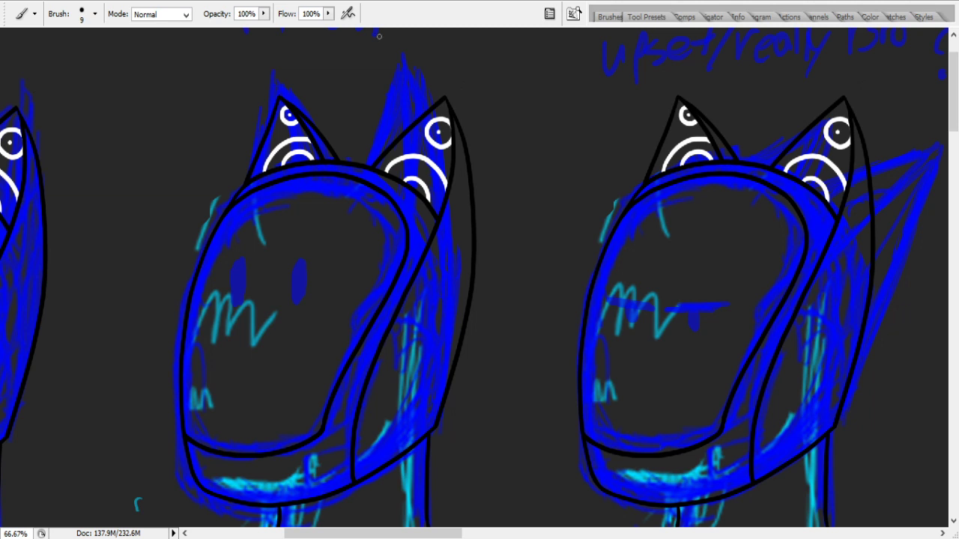
- Try several long brush curves, including a black one, for the outer edge of the interest character's raised right ear, and undo them
left_click_drag(410, 69, 430, 463)
left_click_drag(408, 63, 385, 527)
key("ctrl+z")
mouse_move(402, 77)
left_mouse_down()
mouse_move(456, 244)
mouse_move(430, 508)
left_mouse_up()
key("ctrl+z")
key("ctrl+z")
key("ctrl+z")
key("ctrl+z")
key("ctrl+z")
left_click_drag(406, 61, 386, 524)
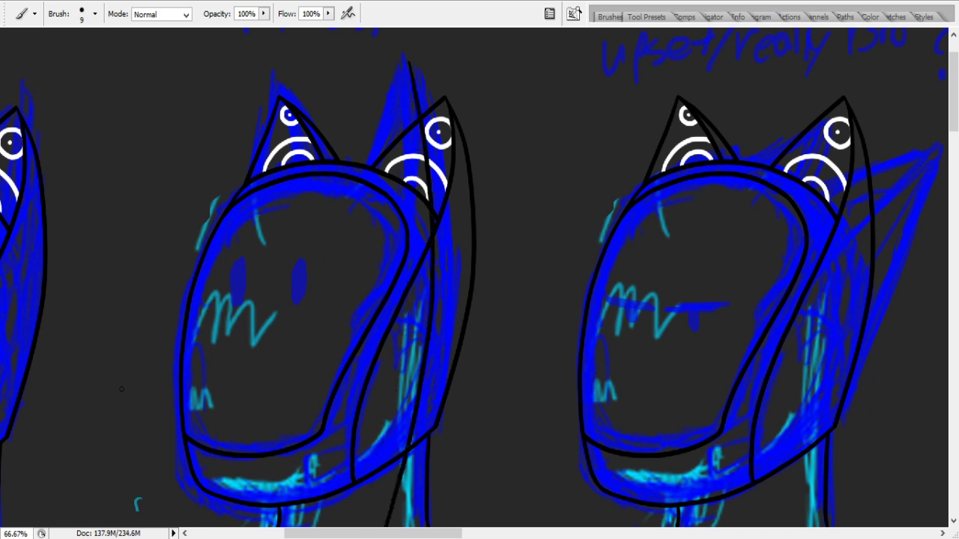
key("ctrl+z")
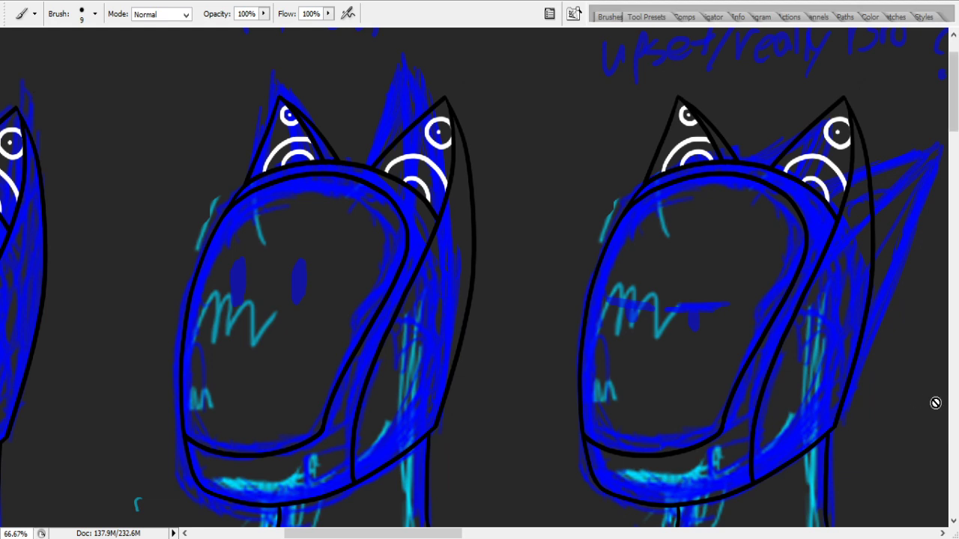
- Ink the outer edge of the interest character's raised right ear in black from its tip past the helmet's lower edge, redrawing until it follows the sketch
scroll(702, 421, "down", 5)
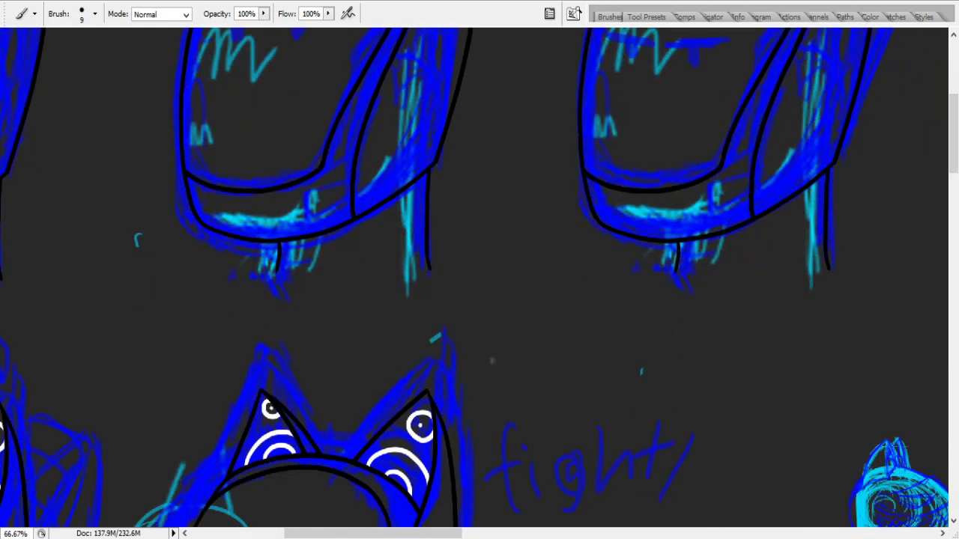
scroll(509, 241, "up", 5)
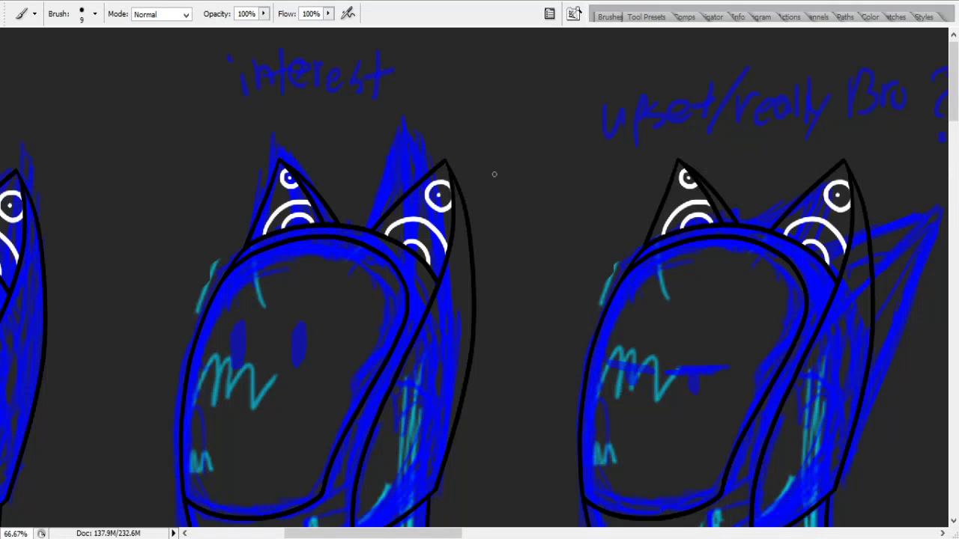
left_click_drag(954, 75, 956, 91)
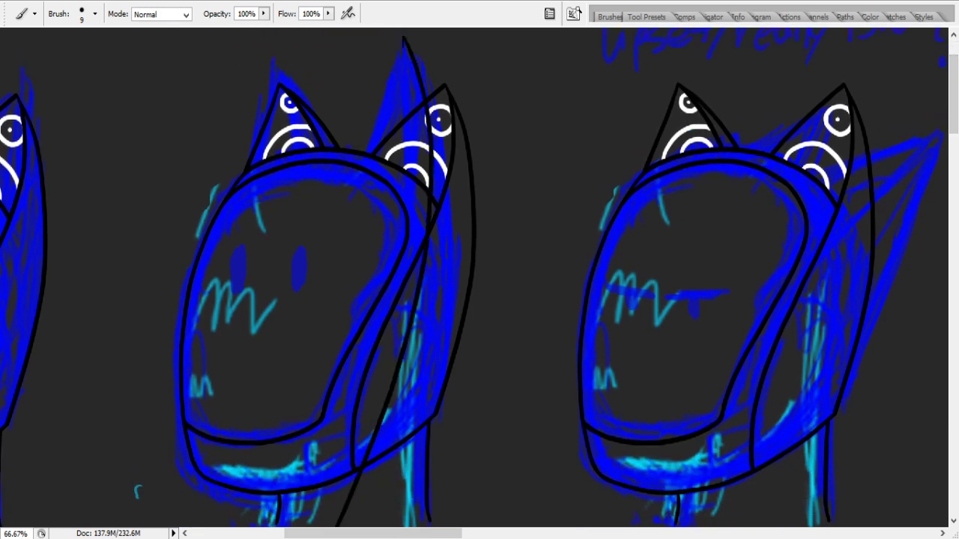
key("ctrl+z")
mouse_move(405, 54)
left_mouse_down()
mouse_move(440, 217)
mouse_move(373, 526)
left_mouse_up()
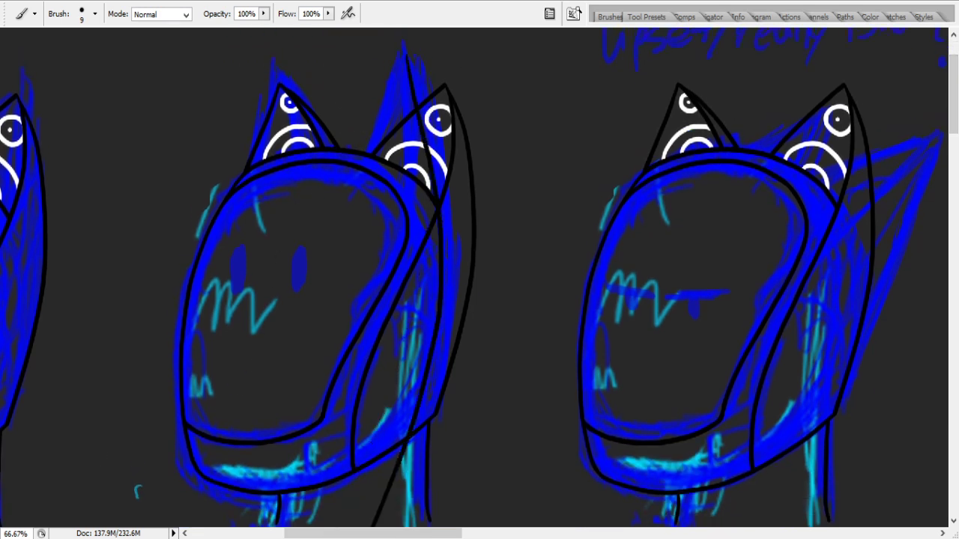
key("ctrl+z")
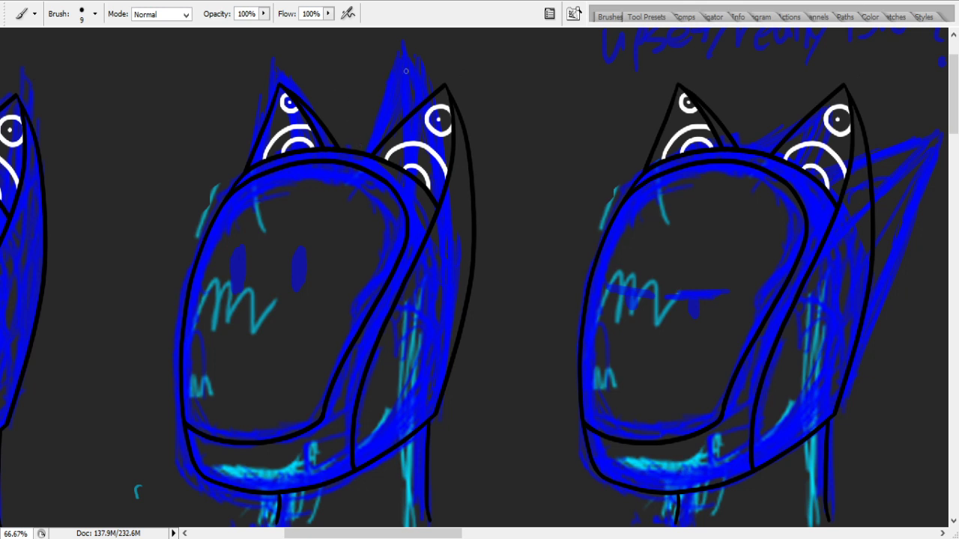
left_click_drag(405, 54, 399, 526)
key("ctrl+z")
left_click_drag(403, 48, 429, 521)
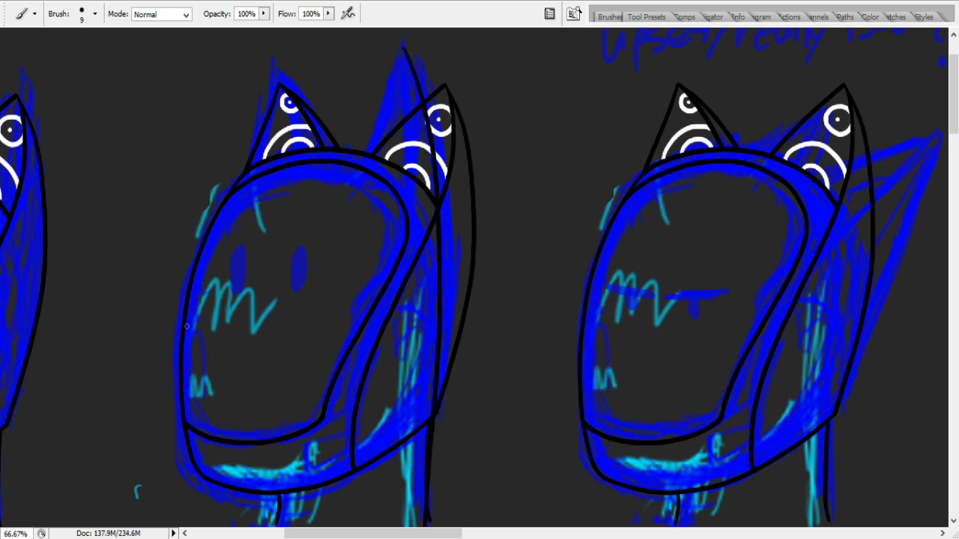
key("ctrl+z")
left_click_drag(400, 53, 417, 524)
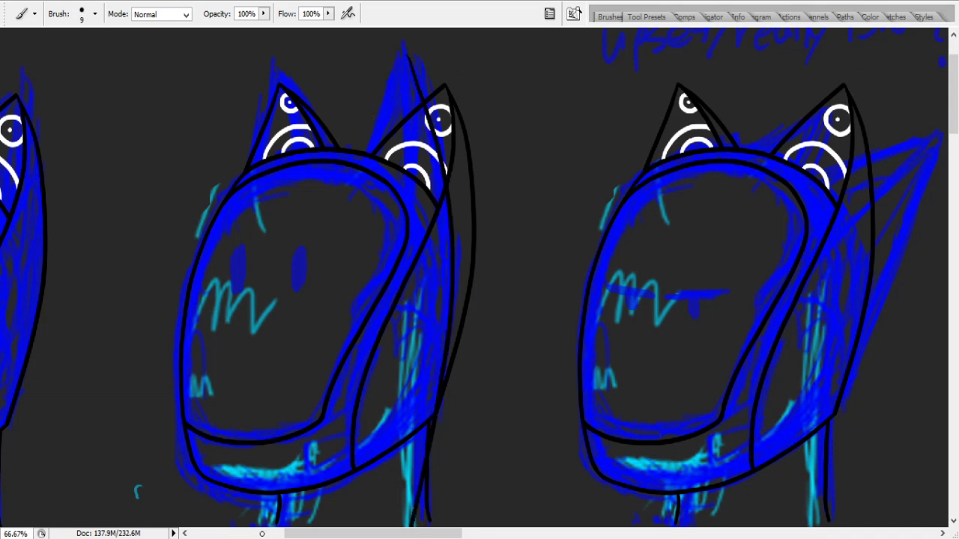
key("ctrl+z")
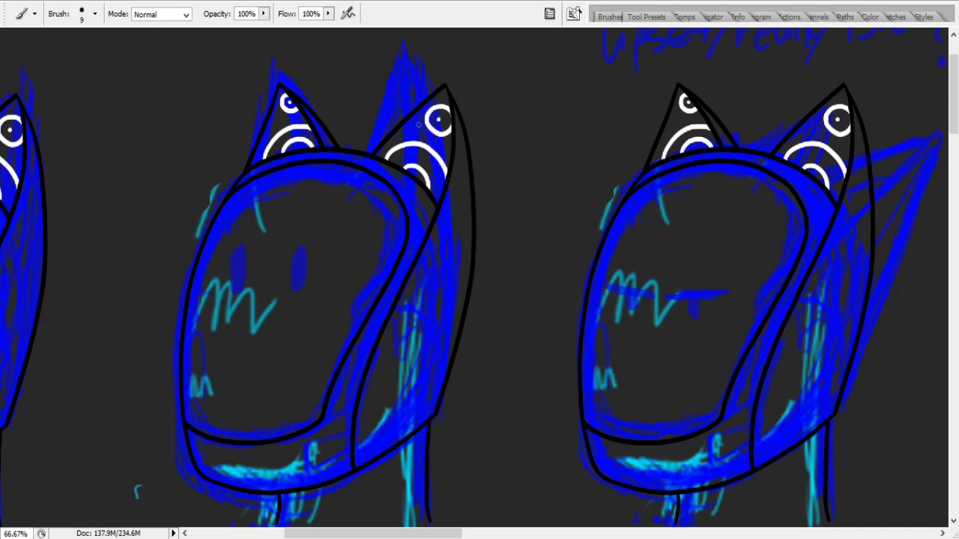
mouse_move(399, 51)
left_mouse_down()
mouse_move(449, 319)
mouse_move(397, 524)
left_mouse_up()
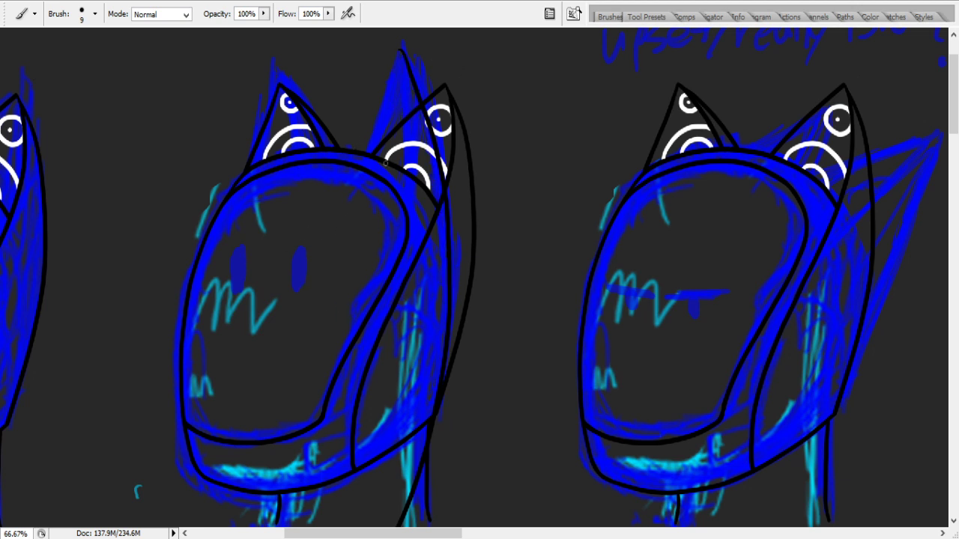
- Try several black curves for the inner edge of the interest character's raised right ear, undoing each one
left_click_drag(403, 65, 389, 382)
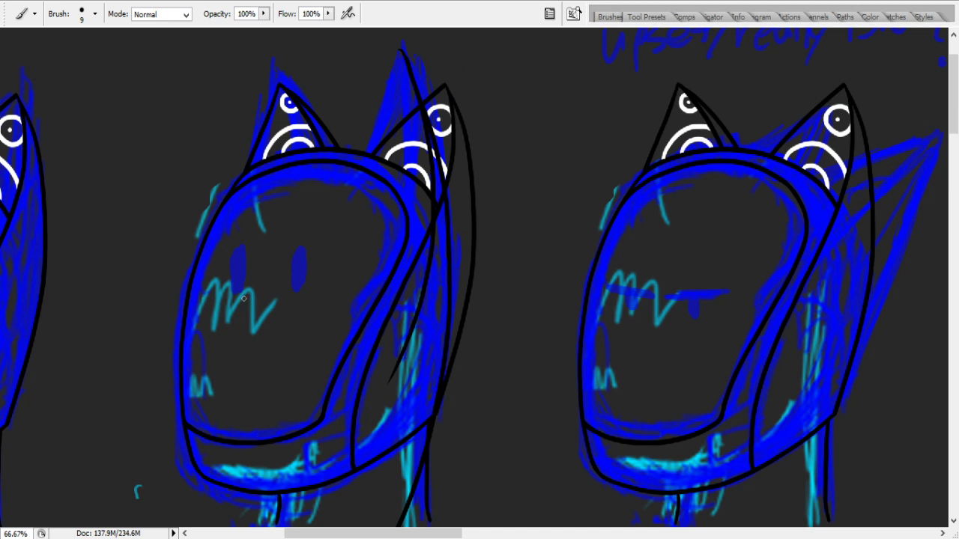
key("ctrl+z")
left_click_drag(402, 51, 372, 437)
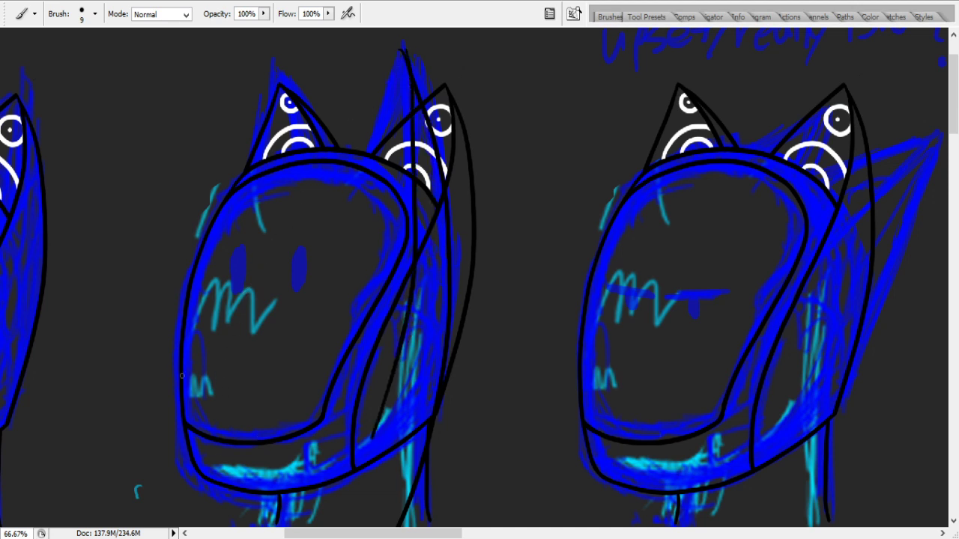
key("ctrl+z")
left_click_drag(418, 57, 352, 465)
key("ctrl+z")
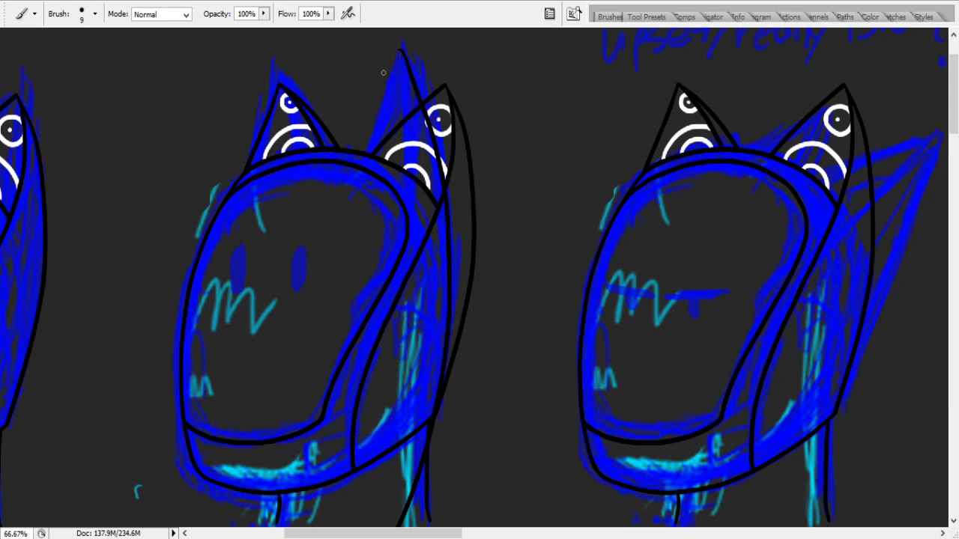
mouse_move(412, 62)
left_mouse_down()
mouse_move(414, 177)
mouse_move(330, 404)
left_mouse_up()
key("ctrl+z")
left_click_drag(403, 53, 384, 358)
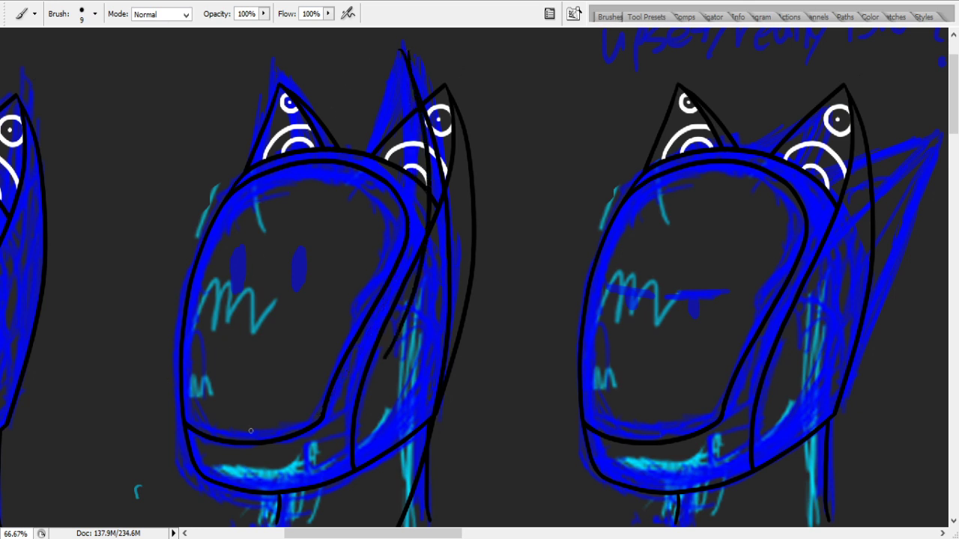
key("ctrl+z")
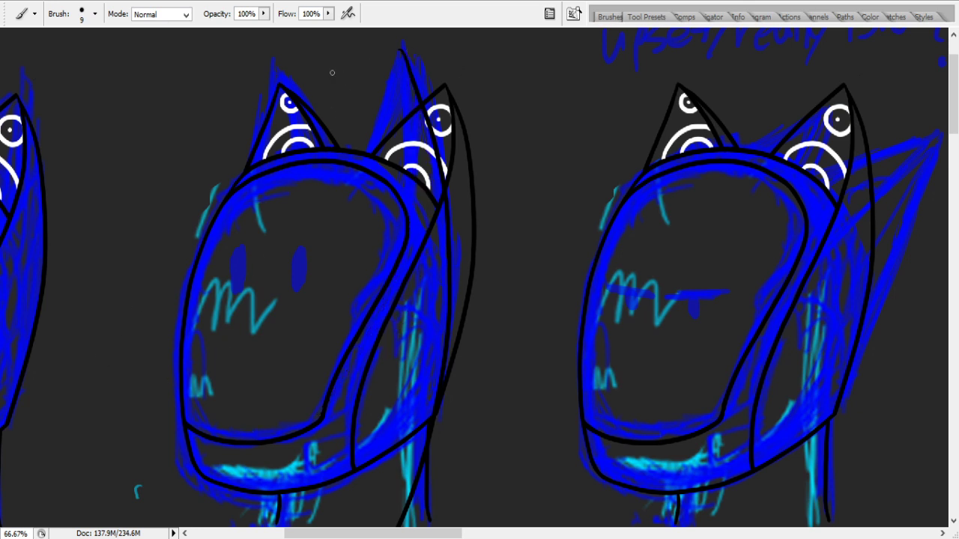
left_click_drag(405, 52, 384, 413)
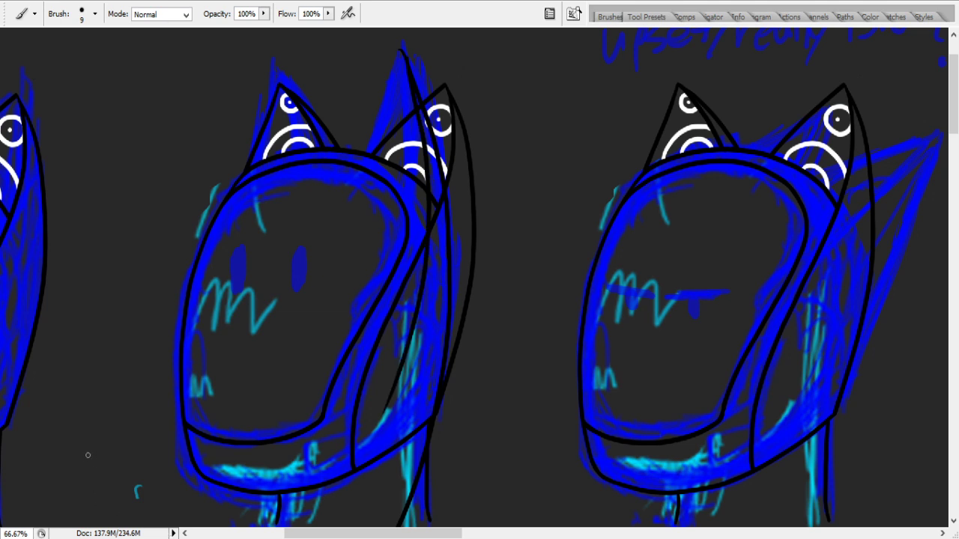
key("ctrl+z")
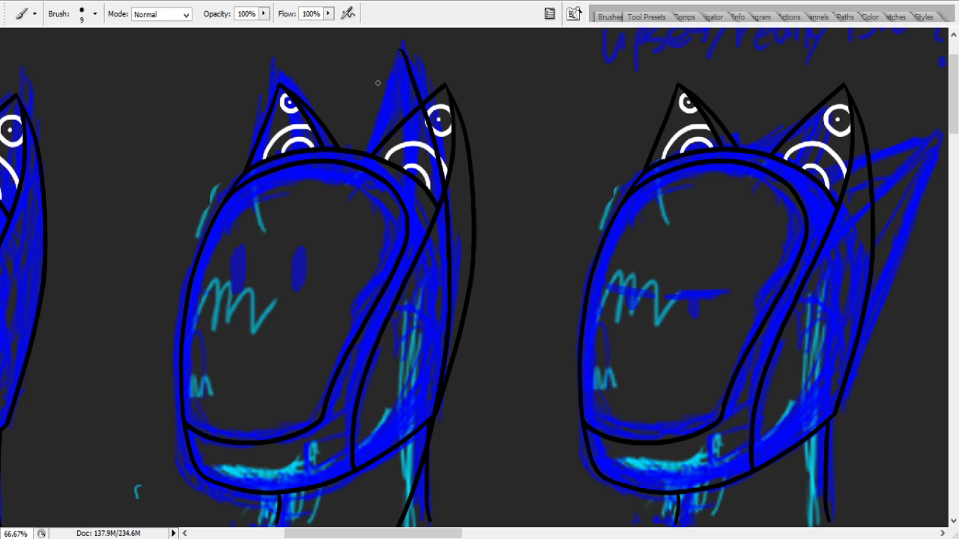
- Ink the inner edge of the interest character's raised right ear in black from its tip down to the helmet's side line
left_click_drag(408, 56, 328, 417)
key("ctrl+z")
key("ctrl+z")
key("ctrl+z")
key("ctrl+z")
key("ctrl+z")
key("ctrl+z")
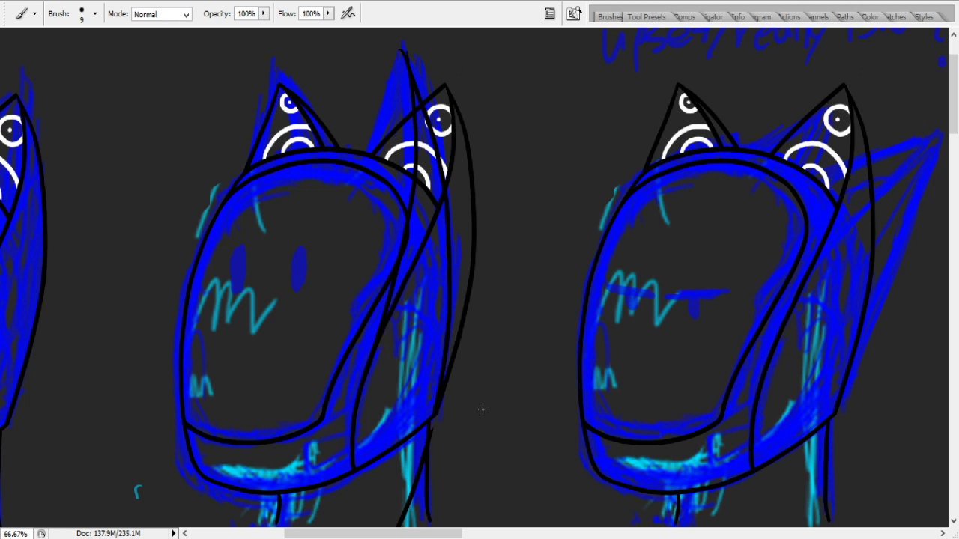
- Erase the overhang of the new ear curve below the interest character's helmet, cleaning up around the neck line
left_click_drag(956, 109, 956, 111)
scroll(957, 112, "down", 5)
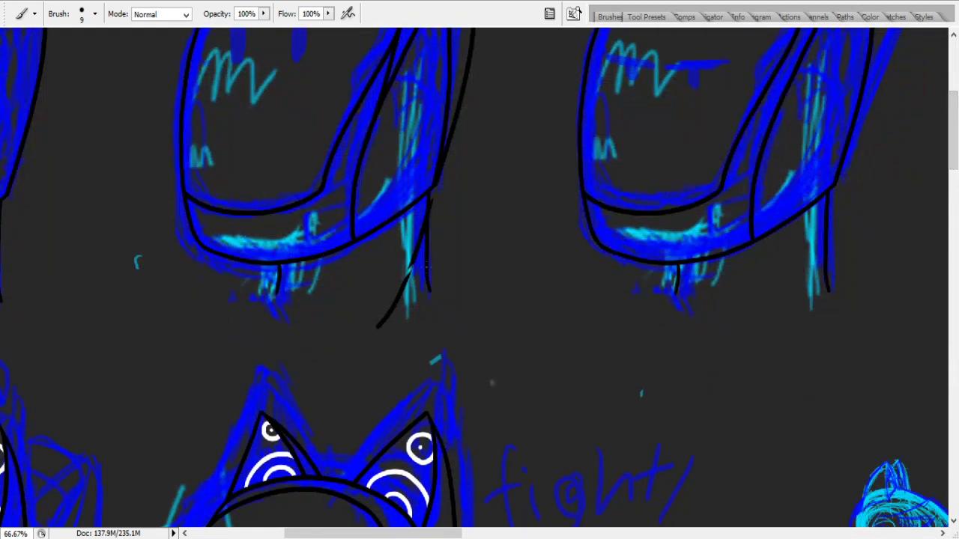
mouse_move(396, 327)
left_mouse_down()
mouse_move(405, 265)
mouse_move(374, 328)
left_mouse_up()
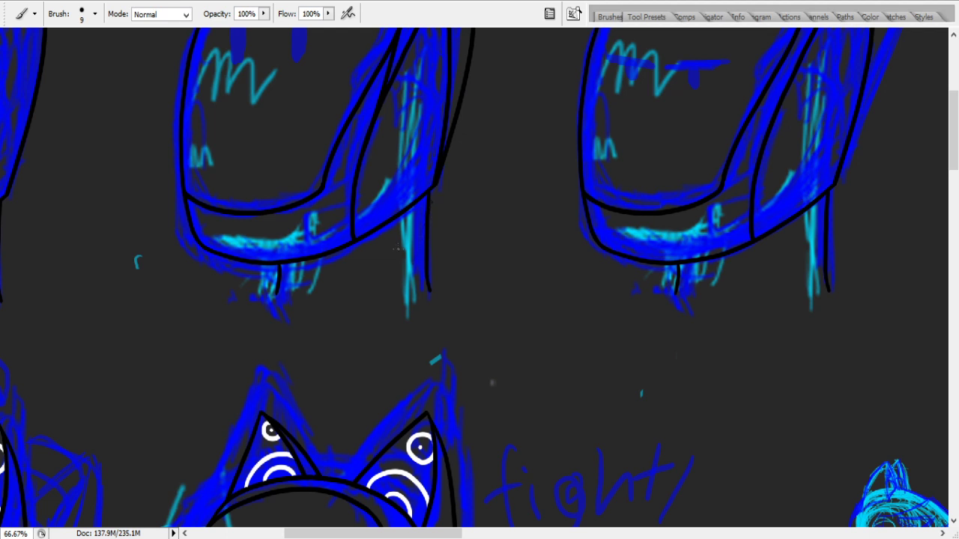
left_click_drag(411, 262, 422, 242)
left_click_drag(432, 198, 429, 210)
scroll(847, 199, "up", 5)
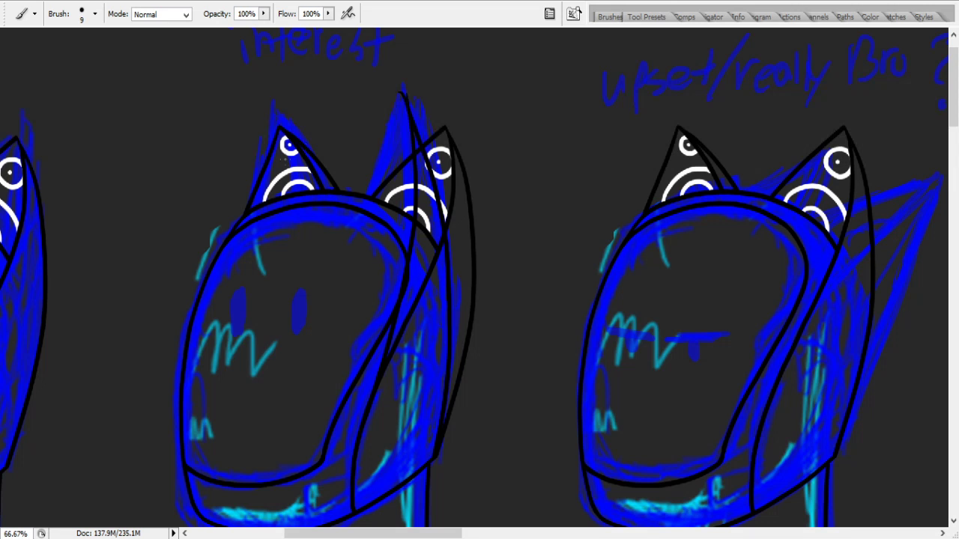
key("z")
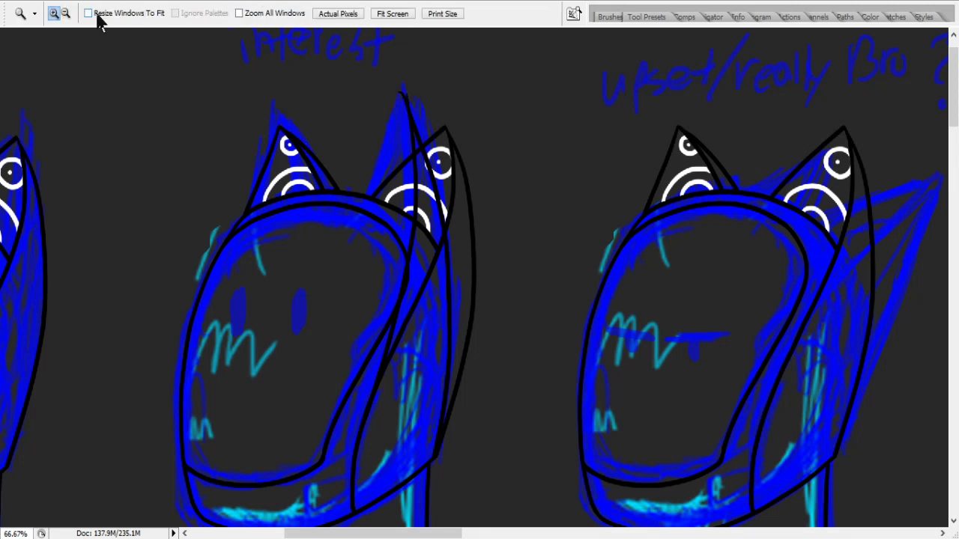
- Ink the left edge of the interest character's raised right ear in black down to the helmet's top, and trim the stray line at its tip
left_click(445, 155)
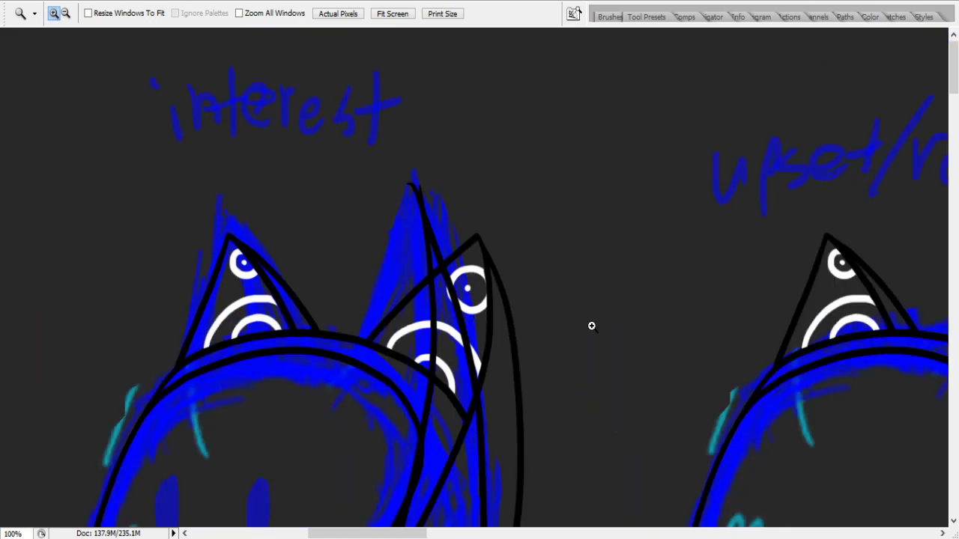
left_click(587, 325)
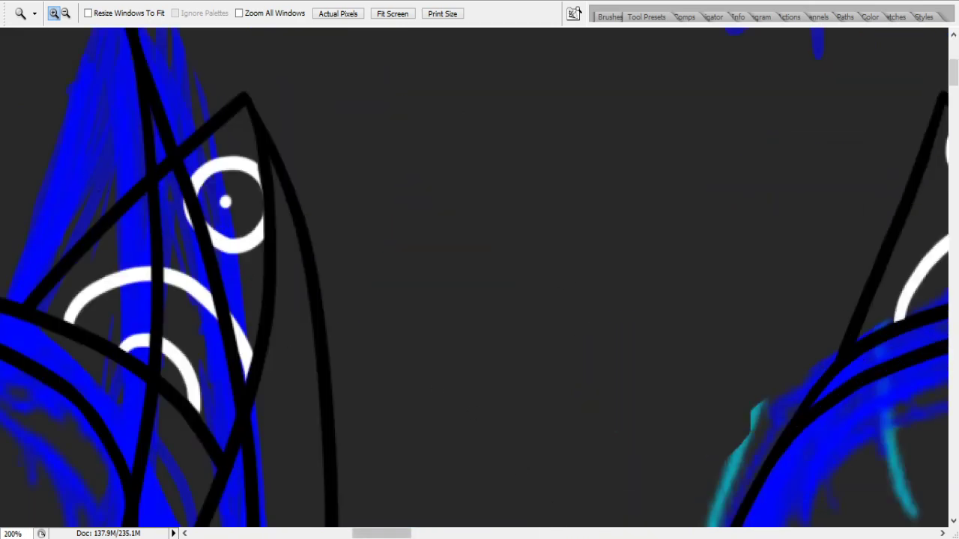
left_click_drag(394, 533, 360, 535)
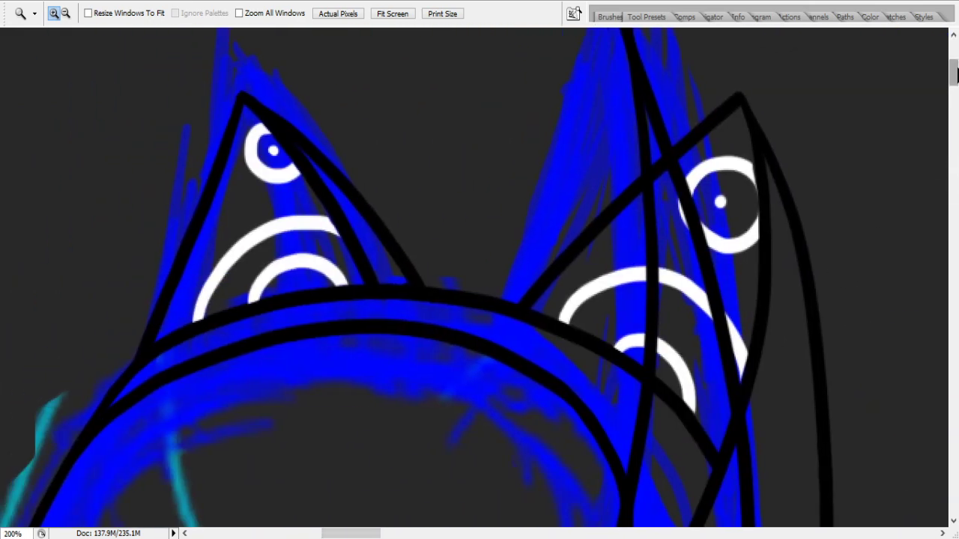
scroll(822, 76, "up", 3)
key("b")
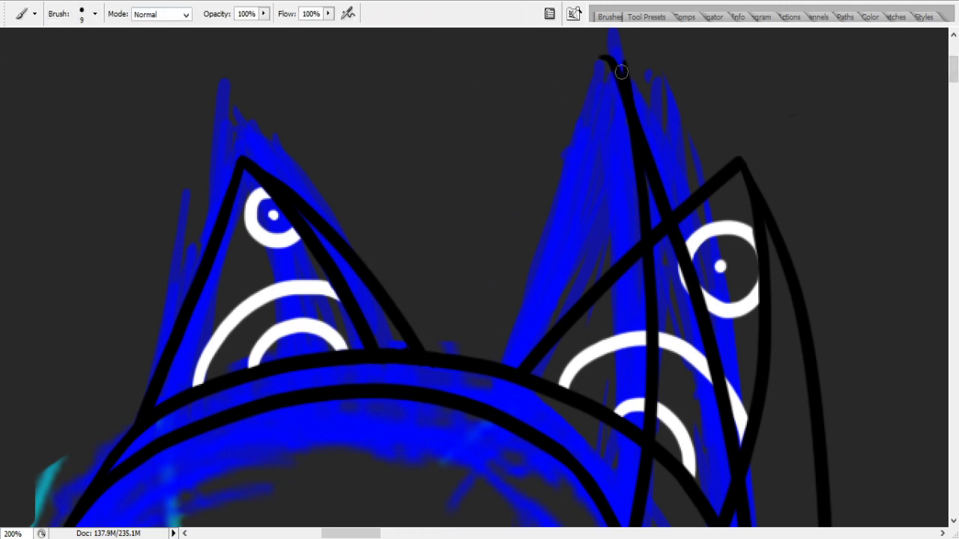
left_click_drag(621, 75, 491, 421)
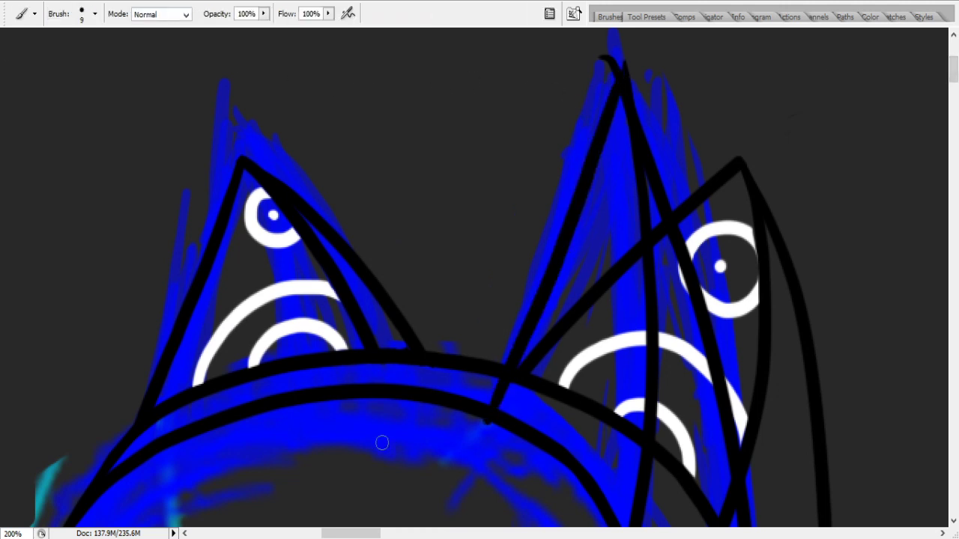
left_click_drag(611, 53, 644, 105)
mouse_move(607, 53)
left_mouse_down()
mouse_move(586, 95)
mouse_move(628, 66)
mouse_move(588, 86)
left_mouse_up()
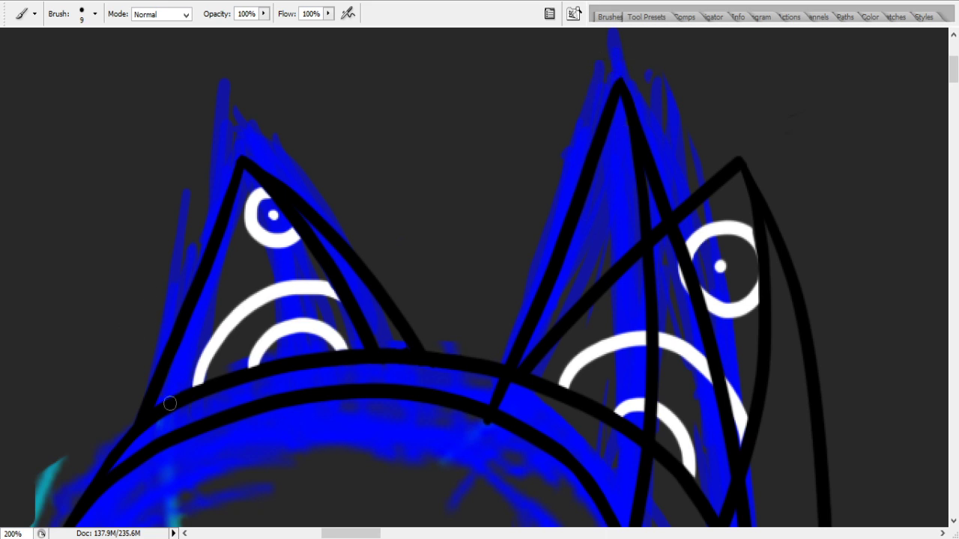
- Try several black strokes for the edges of the interest character's left ear, undoing each one
left_click_drag(175, 418, 247, 55)
key("ctrl+z")
mouse_move(244, 111)
left_mouse_down()
mouse_move(169, 347)
mouse_move(150, 446)
left_mouse_up()
key("ctrl+z")
left_click_drag(256, 113, 262, 405)
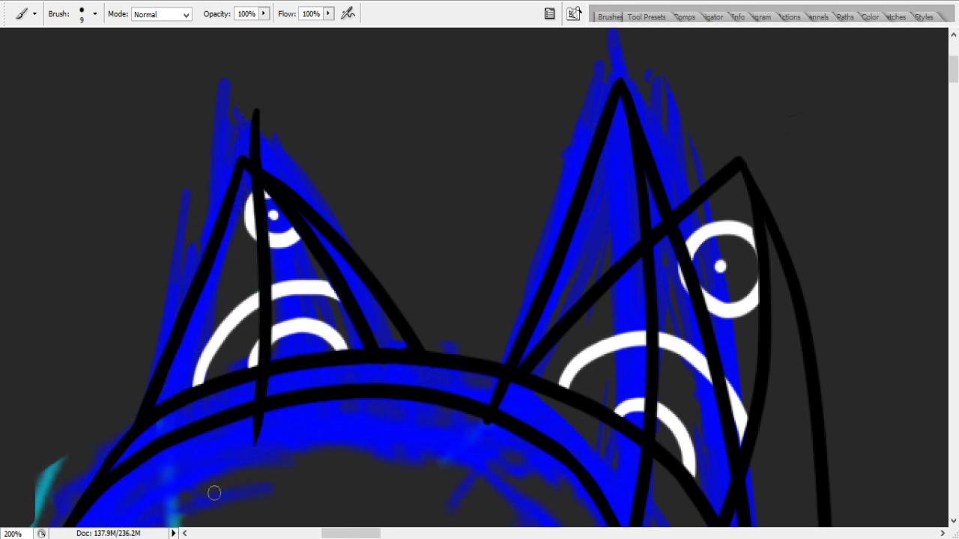
key("ctrl+z")
- Ink the interest character's taller left ear in black with an inner fold, right edge and left edge meeting at the tip, redrawing the left edge once
left_click_drag(262, 107, 337, 437)
left_click_drag(266, 123, 406, 407)
left_click_drag(264, 109, 159, 515)
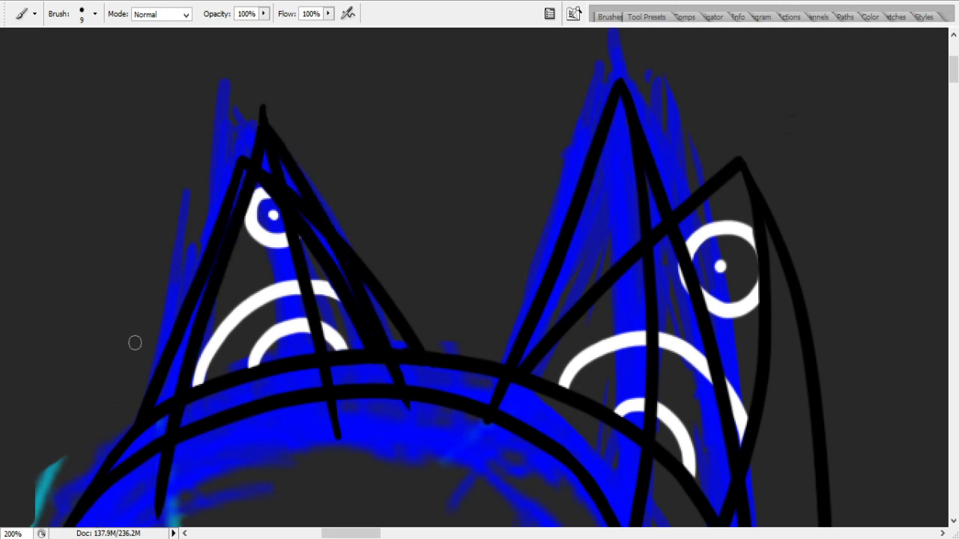
key("ctrl+z")
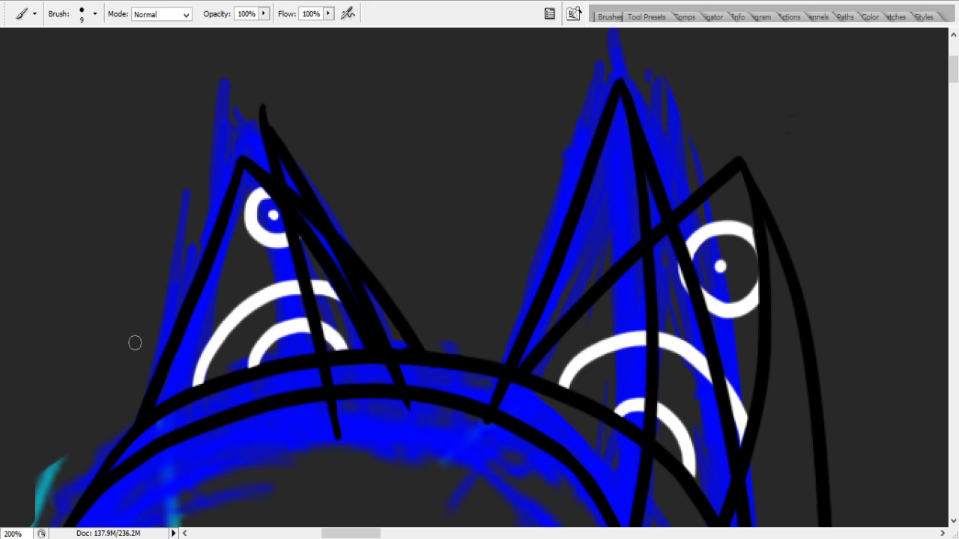
left_click_drag(263, 112, 154, 514)
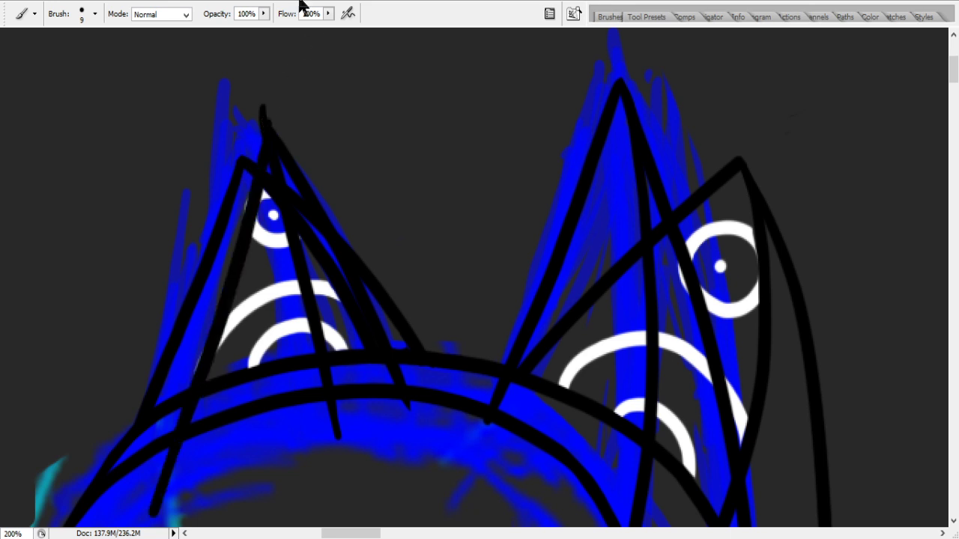
- Clean up the left ear's tip and erase both new ears' line overhangs below the top edge of the interest character's helmet
key("ctrl+z")
key("ctrl+z")
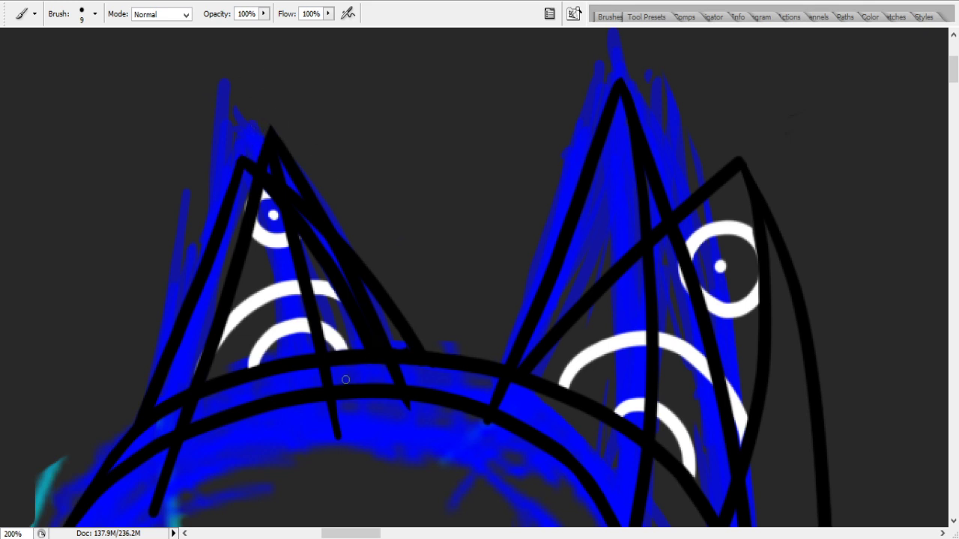
key("ctrl+z")
key("ctrl+z")
key("ctrl+z")
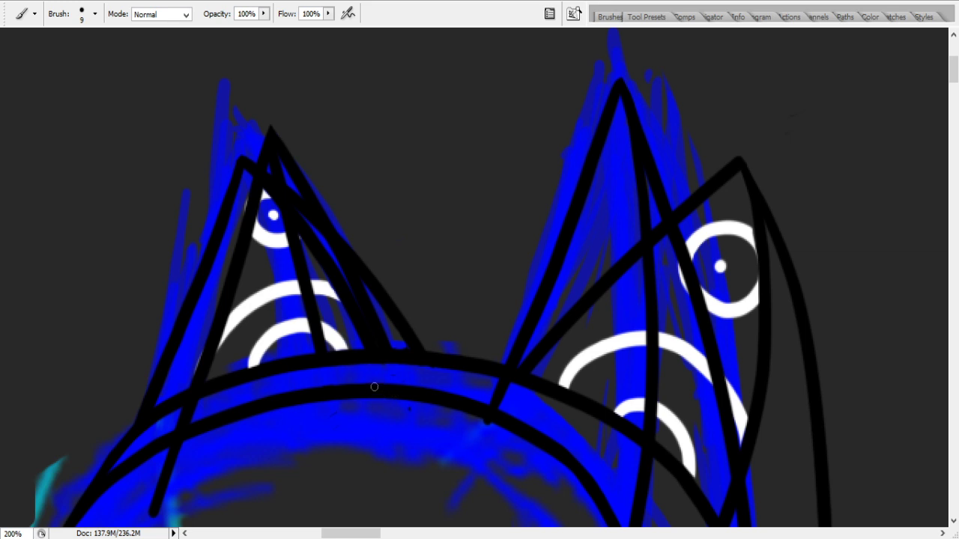
mouse_move(153, 520)
left_mouse_down()
mouse_move(129, 525)
mouse_move(190, 438)
mouse_move(219, 426)
mouse_move(137, 451)
mouse_move(179, 411)
left_mouse_up()
mouse_move(470, 397)
left_mouse_down()
mouse_move(508, 388)
mouse_move(498, 379)
mouse_move(521, 413)
mouse_move(478, 405)
mouse_move(514, 395)
mouse_move(395, 402)
left_mouse_up()
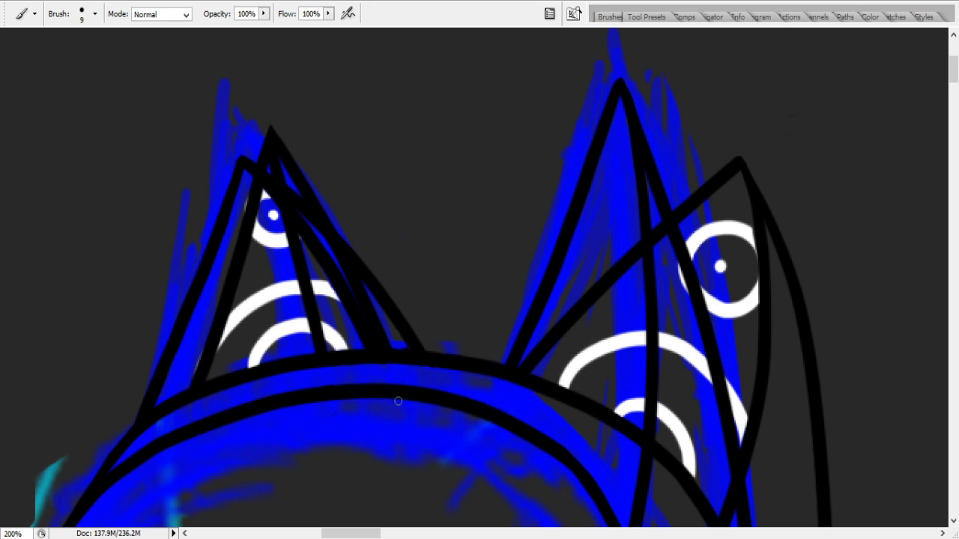
- Erase the old helmet side line between the new inner and outer edges of the interest character's raised right ear
left_click_drag(953, 69, 953, 94)
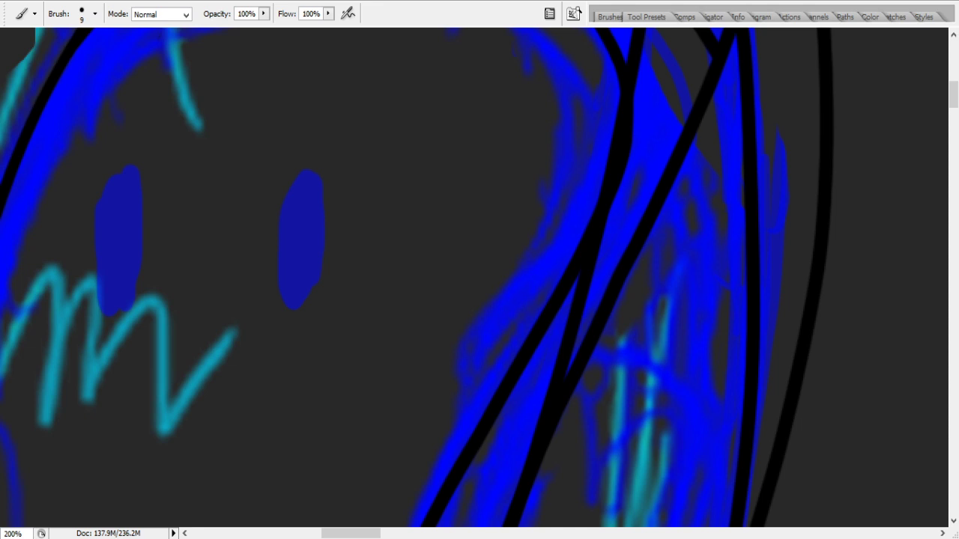
left_click_drag(642, 225, 589, 401)
mouse_move(584, 362)
left_mouse_down()
mouse_move(565, 405)
mouse_move(576, 358)
mouse_move(555, 467)
left_mouse_up()
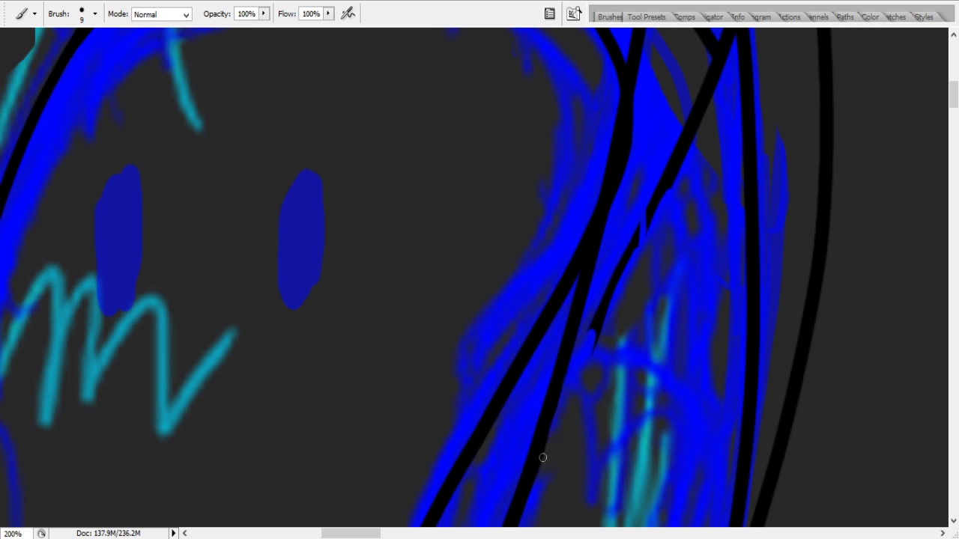
left_click_drag(558, 405, 599, 277)
mouse_move(574, 353)
left_mouse_down()
mouse_move(592, 339)
mouse_move(598, 314)
left_mouse_up()
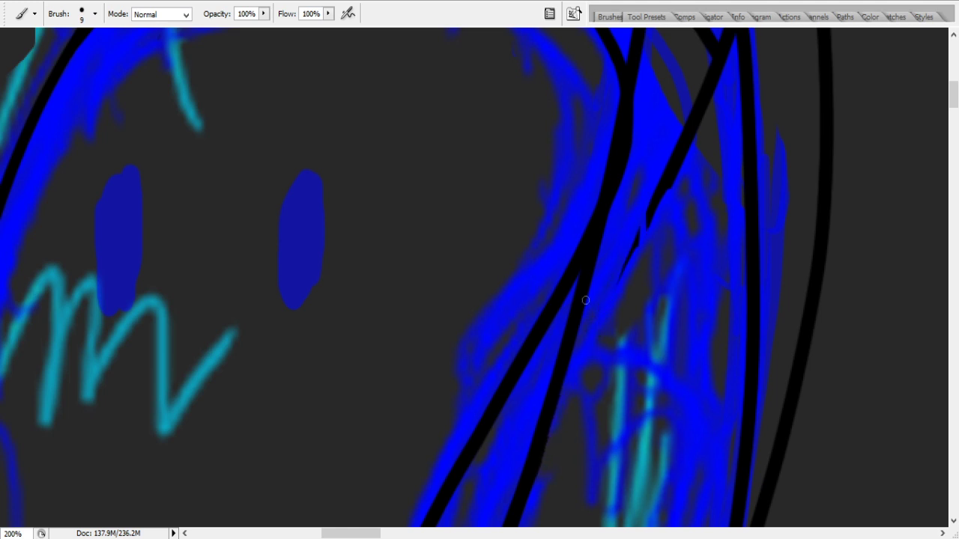
left_click_drag(629, 263, 713, 50)
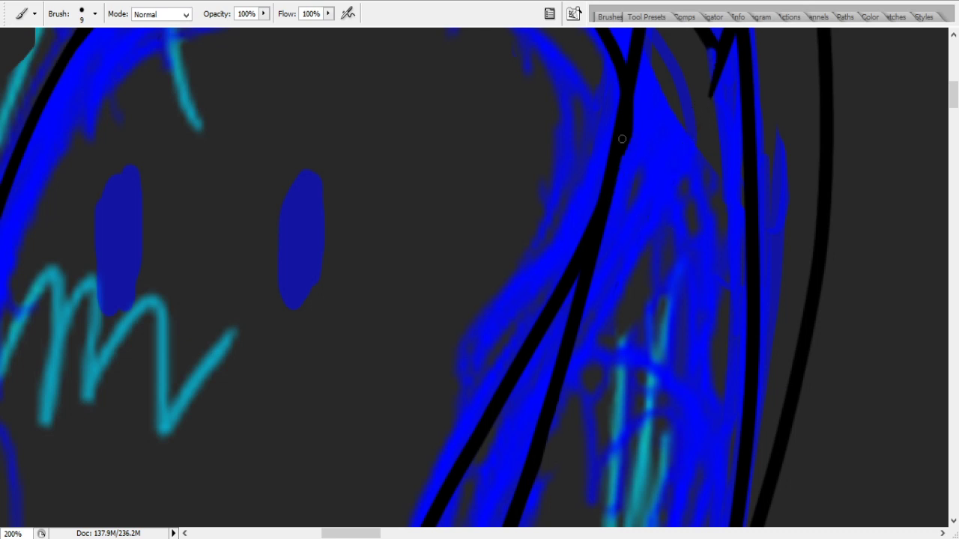
mouse_move(709, 96)
left_mouse_down()
mouse_move(717, 47)
mouse_move(726, 79)
left_mouse_up()
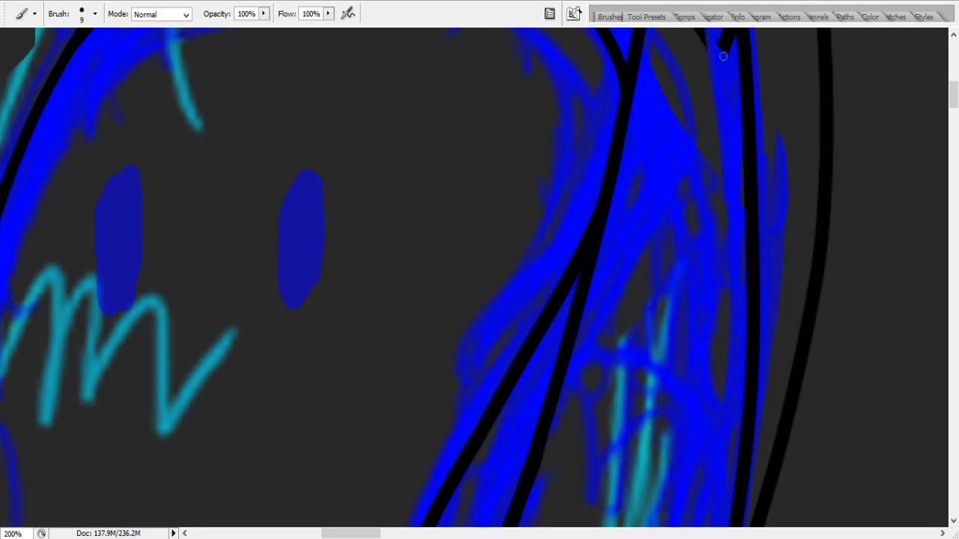
- Erase the old white arcs, helmet rim and ear lines lying between the two right-hand edges of the interest character's raised right ear
left_click_drag(952, 95, 953, 79)
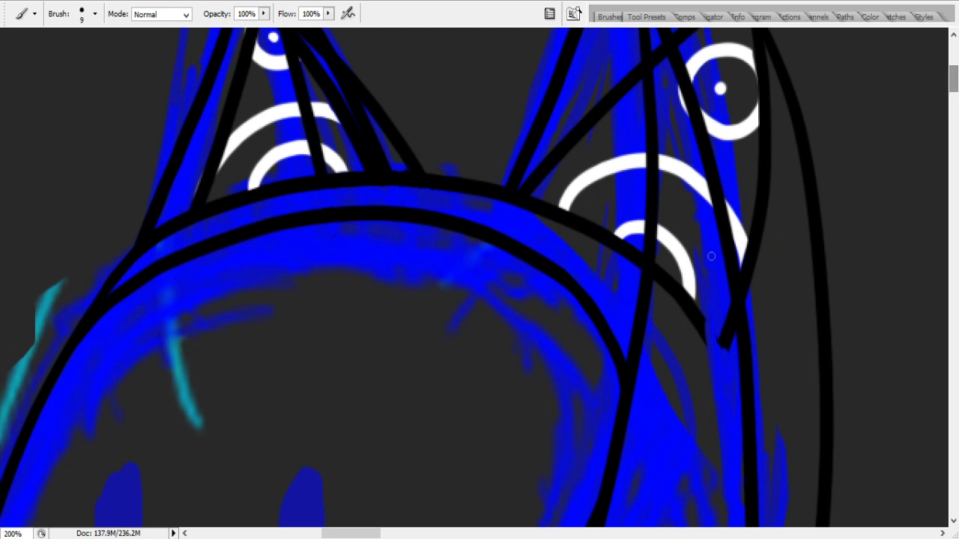
mouse_move(655, 235)
left_mouse_down()
mouse_move(678, 289)
mouse_move(670, 252)
left_mouse_up()
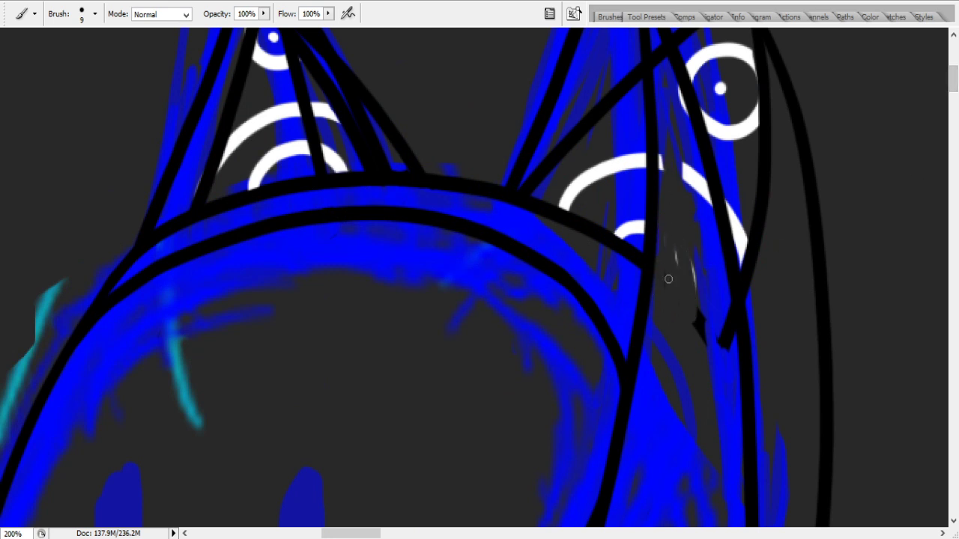
mouse_move(693, 329)
left_mouse_down()
mouse_move(711, 352)
mouse_move(721, 351)
mouse_move(670, 339)
left_mouse_up()
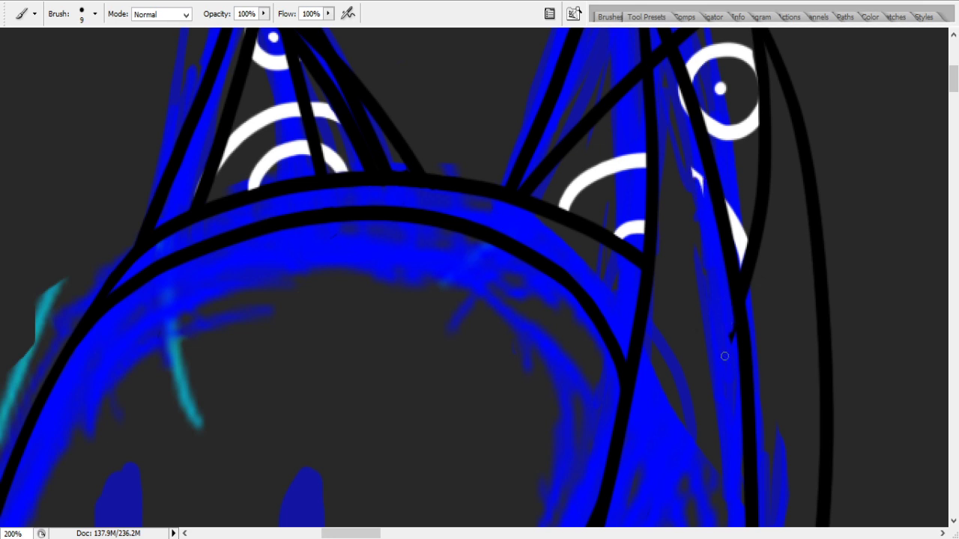
mouse_move(701, 233)
left_mouse_down()
mouse_move(682, 98)
mouse_move(668, 74)
left_mouse_up()
left_click_drag(703, 191, 703, 131)
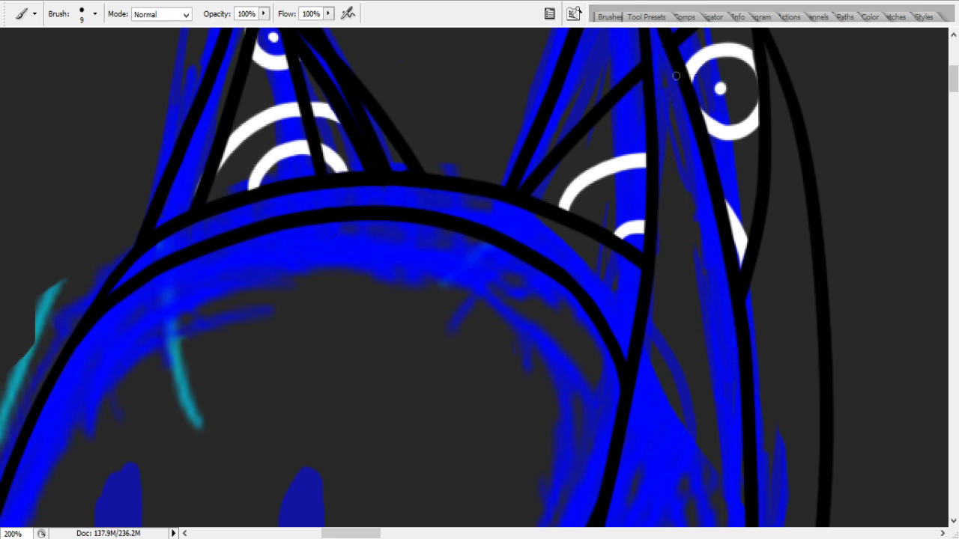
- Erase the old right ear's left edge and most of its white arcs inside the interest character's raised ear
left_click_drag(954, 83, 953, 73)
mouse_move(516, 349)
left_mouse_down()
mouse_move(496, 368)
mouse_move(536, 387)
mouse_move(520, 390)
mouse_move(536, 396)
mouse_move(587, 385)
mouse_move(560, 334)
mouse_move(602, 377)
left_mouse_up()
mouse_move(604, 300)
left_mouse_down()
mouse_move(741, 232)
mouse_move(622, 293)
mouse_move(586, 333)
mouse_move(783, 199)
mouse_move(624, 270)
left_mouse_up()
left_click_drag(699, 217, 796, 150)
mouse_move(608, 413)
left_mouse_down()
mouse_move(558, 410)
mouse_move(634, 448)
left_mouse_up()
mouse_move(585, 405)
left_mouse_down()
mouse_move(554, 353)
mouse_move(630, 415)
mouse_move(713, 454)
mouse_move(601, 370)
left_mouse_up()
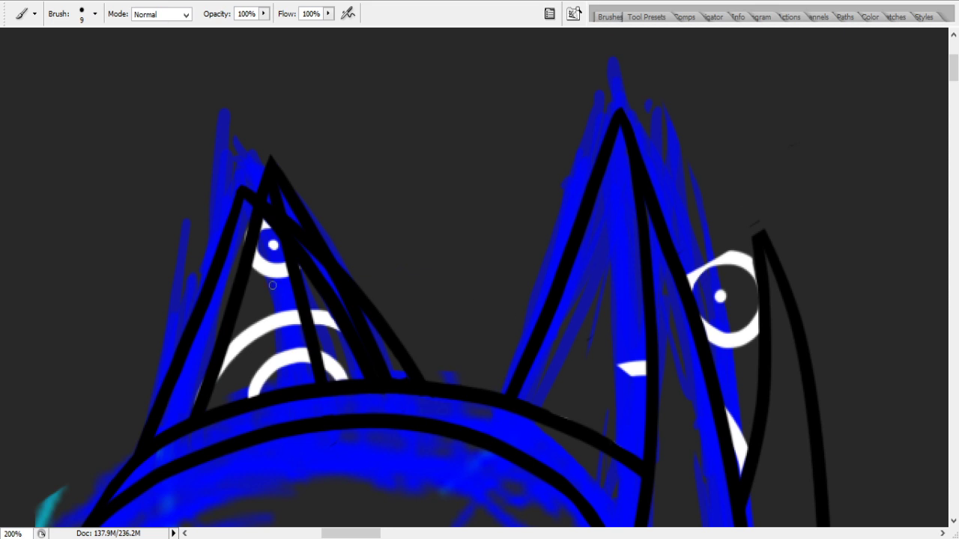
- Erase the interest character's old left ear outline, its white circle and the larger white arc, keeping the newly inked edges
mouse_move(158, 258)
left_mouse_down()
mouse_move(170, 286)
mouse_move(300, 231)
mouse_move(149, 328)
mouse_move(103, 334)
left_mouse_up()
left_click_drag(269, 269, 314, 240)
mouse_move(96, 313)
left_mouse_down()
mouse_move(131, 312)
mouse_move(370, 235)
mouse_move(340, 222)
mouse_move(166, 260)
mouse_move(176, 240)
mouse_move(256, 206)
mouse_move(245, 210)
mouse_move(298, 172)
left_mouse_up()
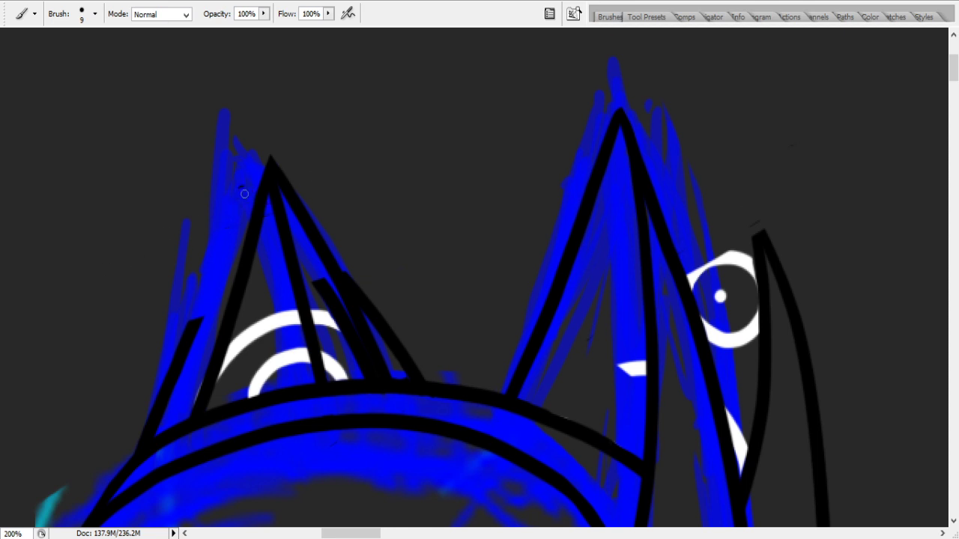
mouse_move(288, 302)
left_mouse_down()
mouse_move(364, 318)
mouse_move(405, 341)
mouse_move(263, 307)
mouse_move(390, 323)
mouse_move(254, 261)
mouse_move(364, 282)
left_mouse_up()
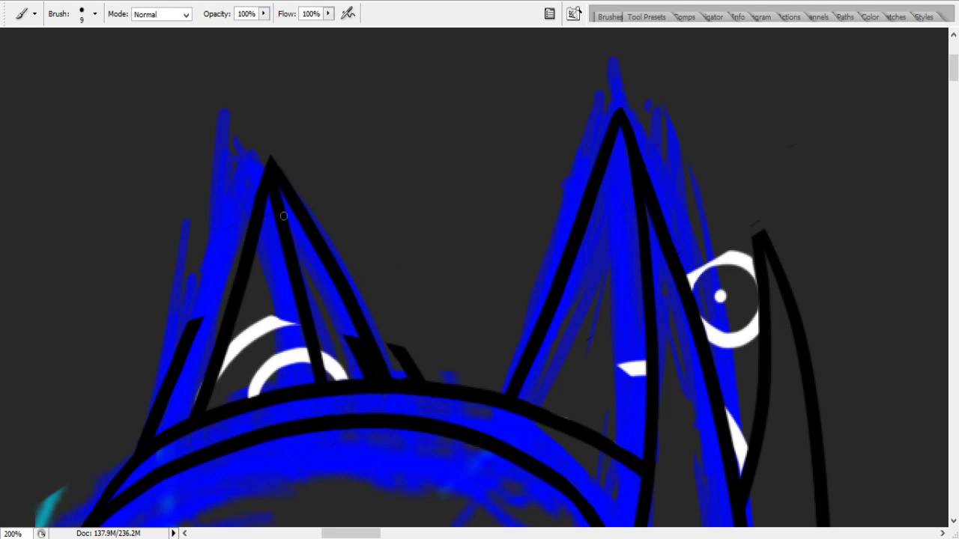
mouse_move(172, 383)
left_mouse_down()
mouse_move(148, 427)
mouse_move(162, 440)
left_mouse_up()
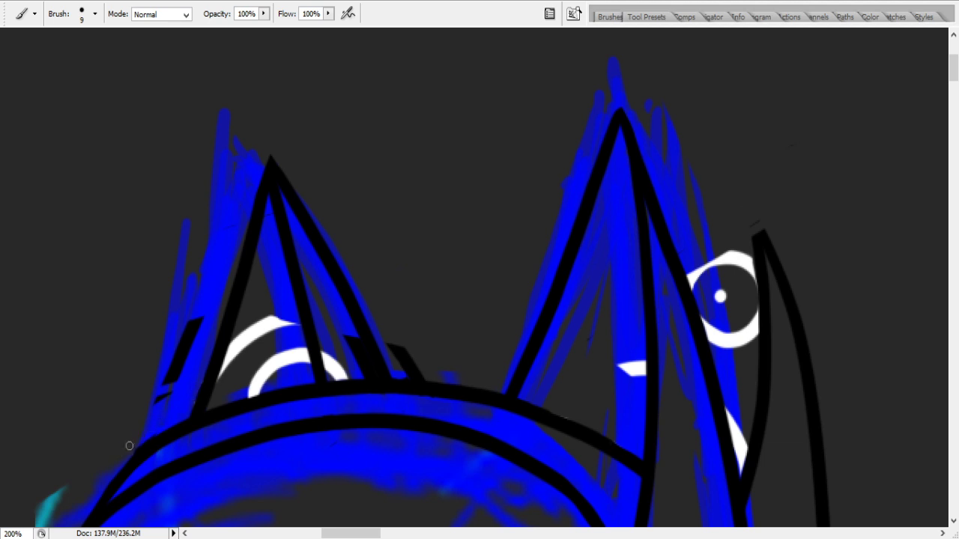
left_click_drag(148, 431, 168, 422)
mouse_move(187, 327)
left_mouse_down()
mouse_move(194, 352)
mouse_move(154, 401)
left_mouse_up()
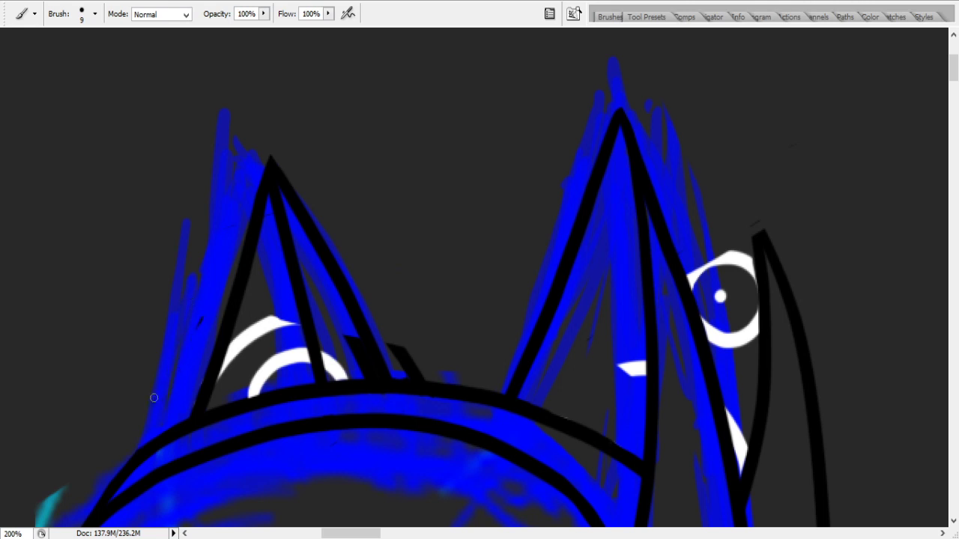
mouse_move(225, 364)
left_mouse_down()
mouse_move(291, 321)
mouse_move(230, 343)
mouse_move(225, 358)
left_mouse_up()
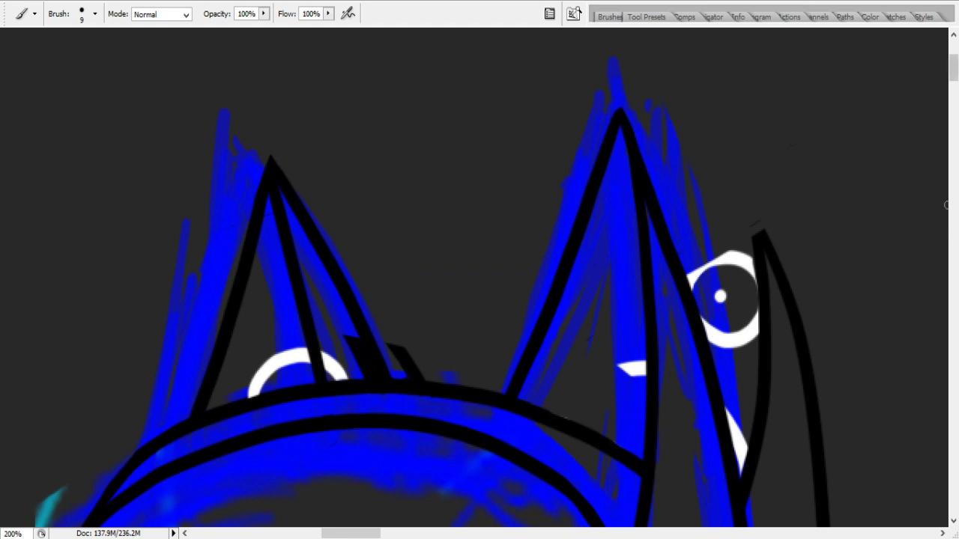
- Erase the lower part of the old right ear's outer edge, its upper inner edge and the leftover white markings around the raised ear
left_click_drag(955, 71, 954, 112)
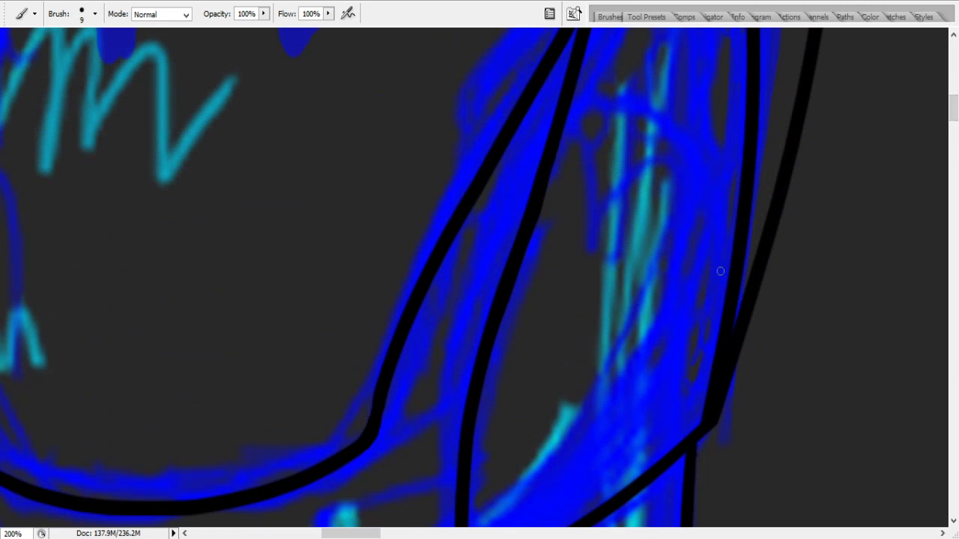
mouse_move(724, 387)
left_mouse_down()
mouse_move(748, 318)
mouse_move(729, 357)
mouse_move(743, 298)
mouse_move(749, 309)
mouse_move(756, 237)
mouse_move(767, 246)
mouse_move(760, 279)
mouse_move(769, 308)
mouse_move(792, 210)
left_mouse_up()
mouse_move(772, 251)
left_mouse_down()
mouse_move(794, 188)
mouse_move(807, 9)
mouse_move(789, 150)
left_mouse_up()
left_click_drag(954, 108, 955, 82)
mouse_move(623, 256)
left_mouse_down()
mouse_move(641, 268)
mouse_move(615, 289)
left_mouse_up()
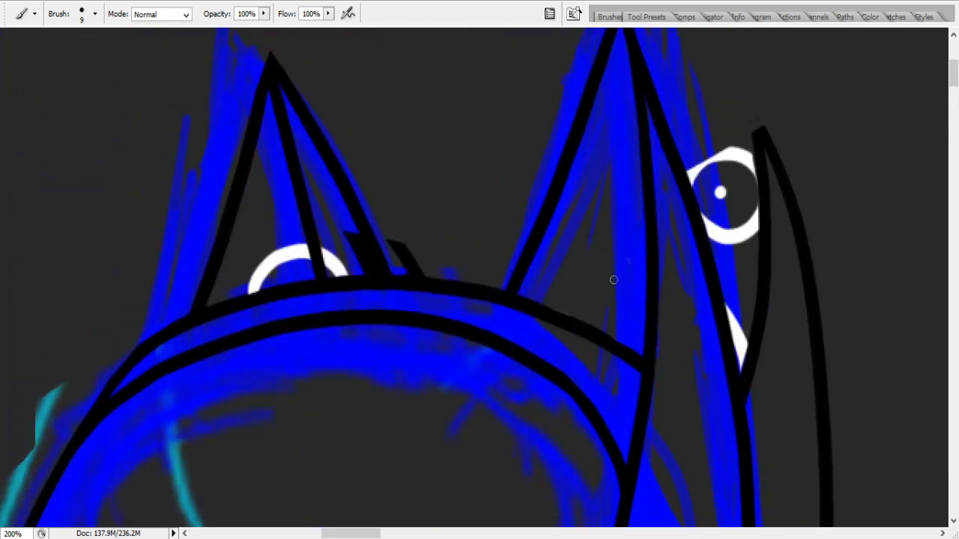
mouse_move(658, 142)
left_mouse_down()
mouse_move(690, 184)
mouse_move(701, 244)
mouse_move(716, 232)
mouse_move(737, 415)
mouse_move(758, 188)
mouse_move(791, 150)
mouse_move(738, 307)
mouse_move(719, 330)
mouse_move(762, 144)
mouse_move(731, 162)
mouse_move(735, 139)
mouse_move(703, 201)
left_mouse_up()
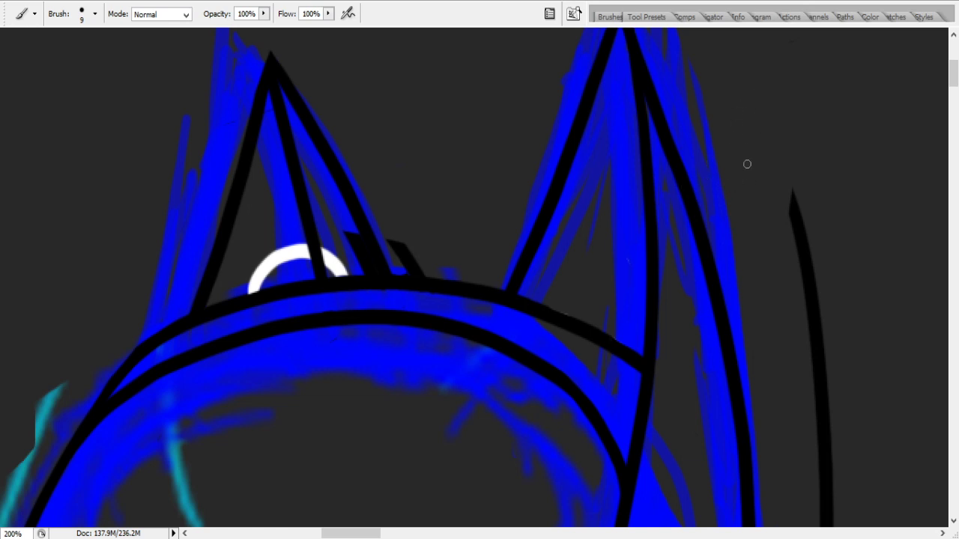
- Erase the remaining small white arc and leftover black line stubs at the base of the interest character's left ear
mouse_move(301, 223)
left_mouse_down()
mouse_move(199, 275)
mouse_move(264, 276)
left_mouse_up()
left_click_drag(241, 284, 330, 256)
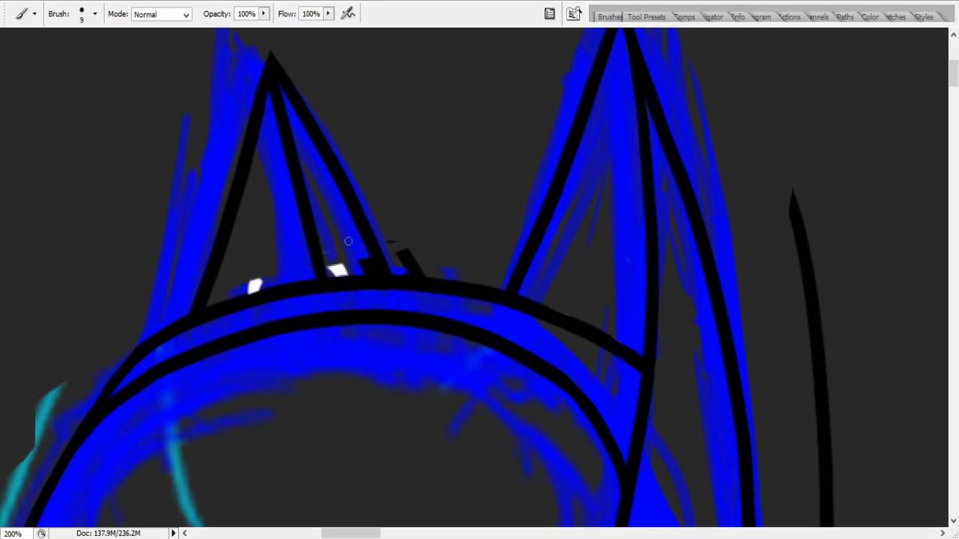
mouse_move(225, 292)
left_mouse_down()
mouse_move(279, 274)
mouse_move(244, 290)
left_mouse_up()
mouse_move(330, 256)
left_mouse_down()
mouse_move(251, 289)
mouse_move(268, 267)
mouse_move(258, 285)
left_mouse_up()
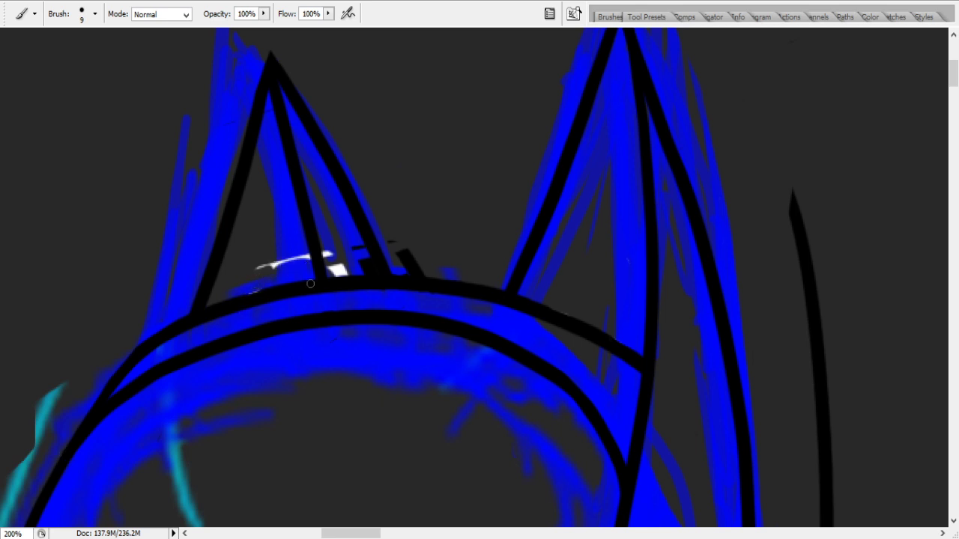
mouse_move(370, 229)
left_mouse_down()
mouse_move(418, 259)
mouse_move(394, 264)
mouse_move(422, 270)
left_mouse_up()
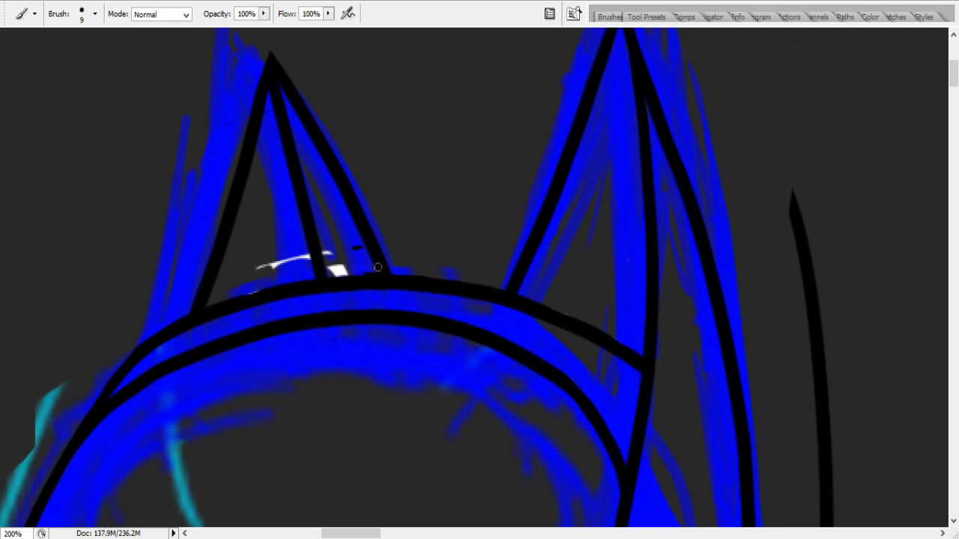
mouse_move(335, 269)
left_mouse_down()
mouse_move(310, 258)
mouse_move(342, 245)
left_mouse_up()
mouse_move(360, 249)
left_mouse_down()
mouse_move(238, 264)
mouse_move(320, 256)
mouse_move(246, 264)
mouse_move(312, 255)
mouse_move(324, 263)
mouse_move(255, 275)
mouse_move(351, 270)
mouse_move(300, 268)
left_mouse_up()
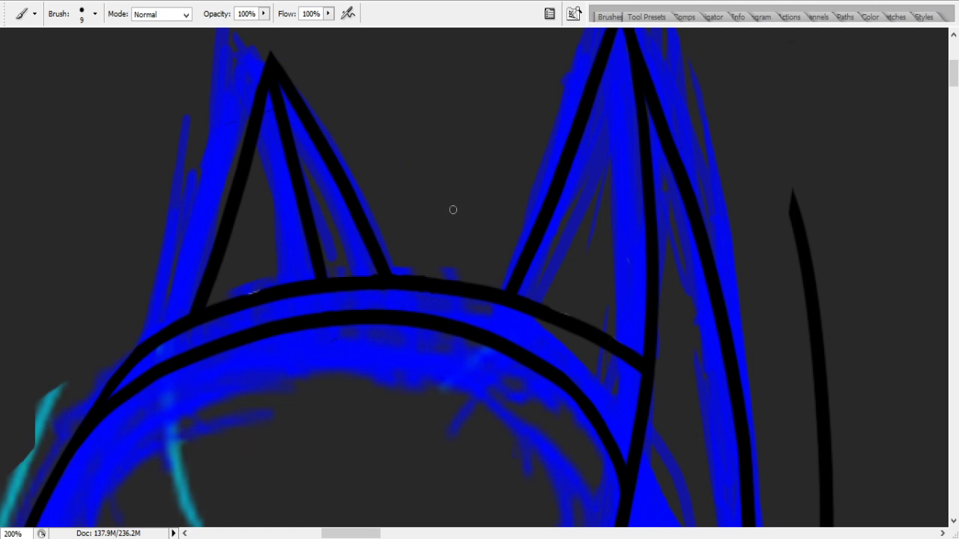
- Clean up the interest character's headband outline and erase the old outer edge line left standing beside the raised right ear
left_click_drag(422, 271, 387, 274)
left_click_drag(237, 298, 272, 284)
key("ctrl+z")
left_click_drag(793, 213, 822, 382)
mouse_move(790, 198)
left_mouse_down()
mouse_move(824, 397)
mouse_move(796, 352)
mouse_move(841, 490)
mouse_move(809, 373)
left_mouse_up()
left_click_drag(824, 509, 820, 410)
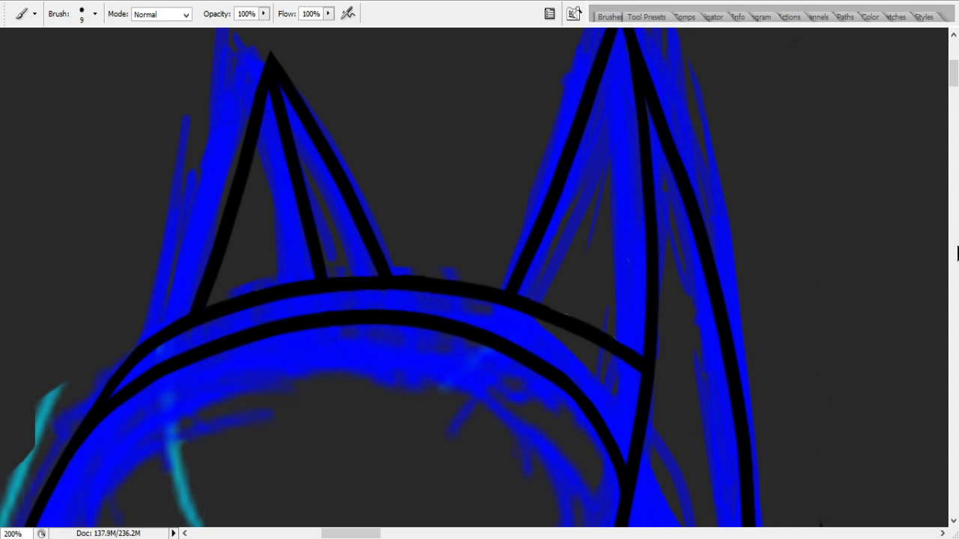
mouse_move(954, 73)
left_mouse_down()
mouse_move(954, 60)
mouse_move(955, 108)
mouse_move(955, 99)
left_mouse_up()
mouse_move(824, 198)
left_mouse_down()
mouse_move(813, 103)
mouse_move(836, 122)
mouse_move(824, 156)
mouse_move(823, 102)
left_mouse_up()
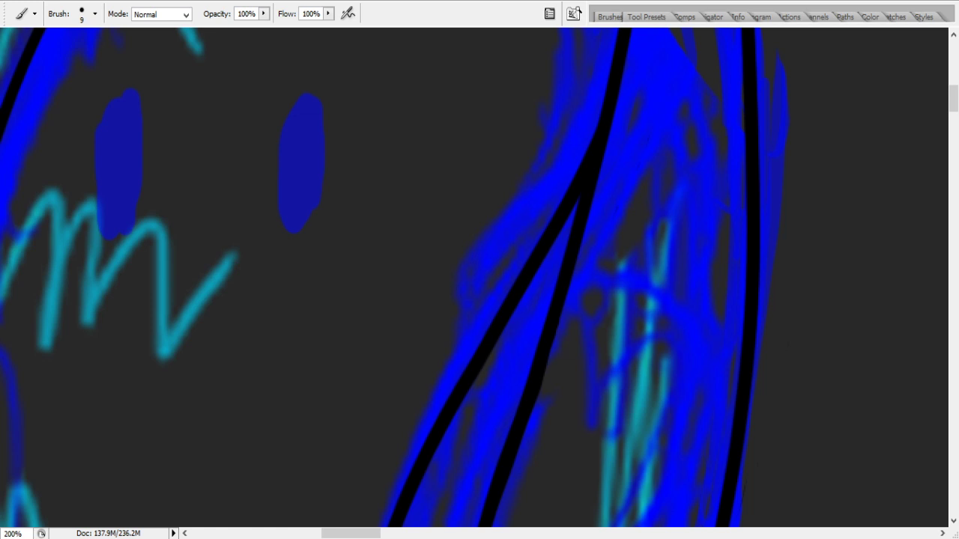
- Look over the inked characters, comparing the interest character's bare ears with the white ear markings on the other characters
key("z")
left_click(66, 13)
left_click(262, 125)
left_click(338, 178)
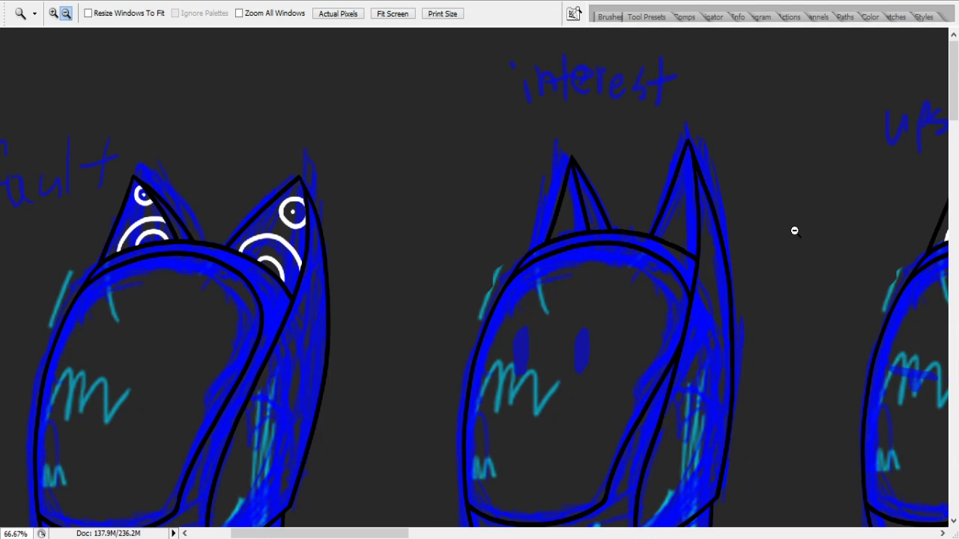
left_click(54, 13)
left_click(717, 301)
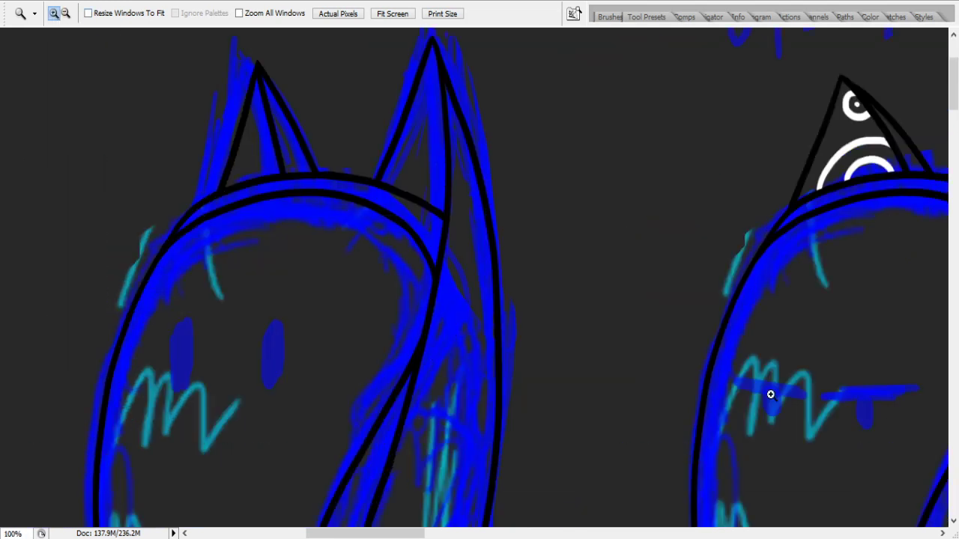
scroll(708, 398, "up", 2)
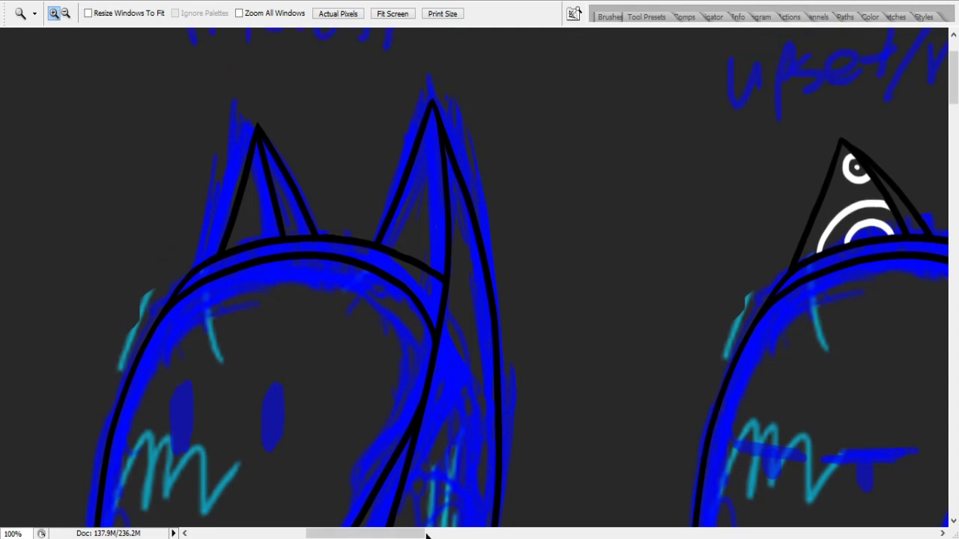
left_click_drag(389, 533, 420, 533)
scroll(387, 454, "down", 10)
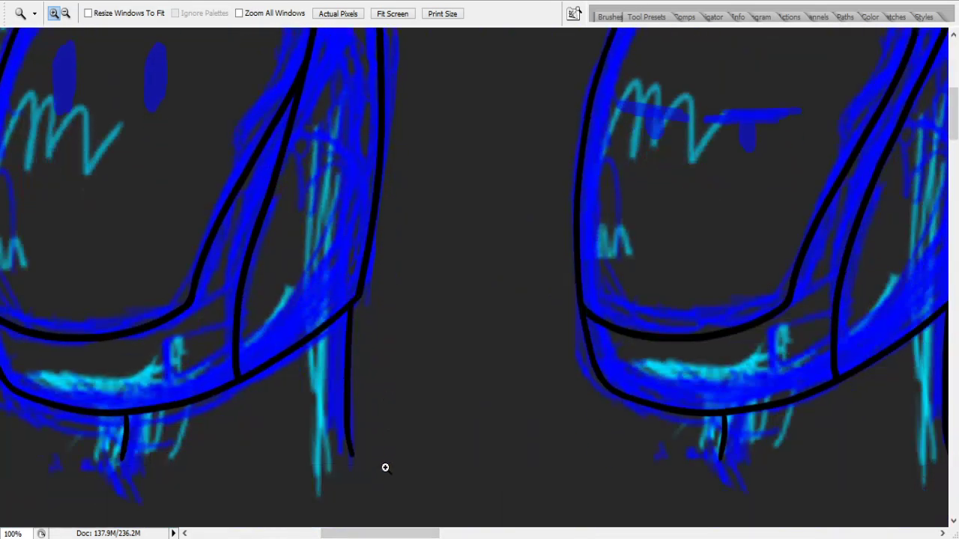
left_click_drag(428, 534, 353, 533)
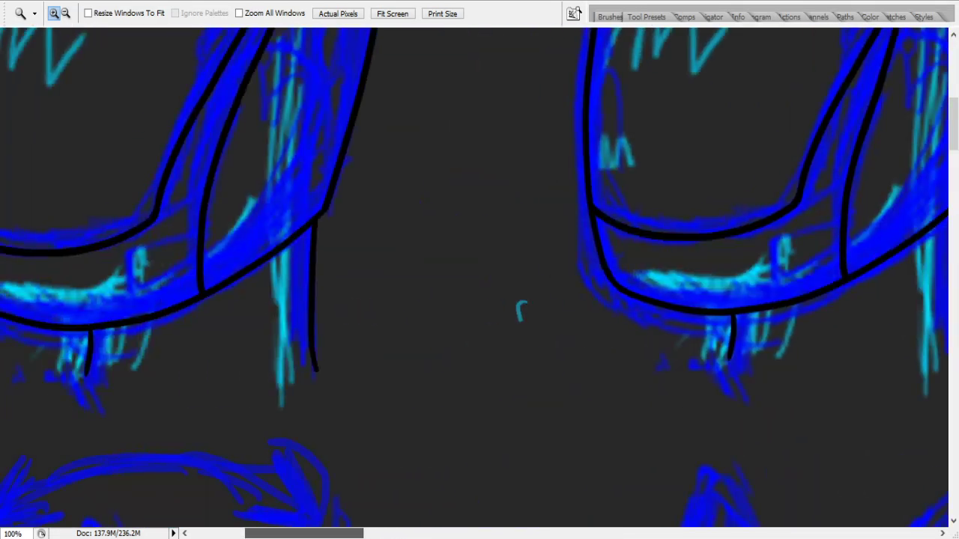
scroll(330, 525, "down", 6)
scroll(331, 525, "down", 12)
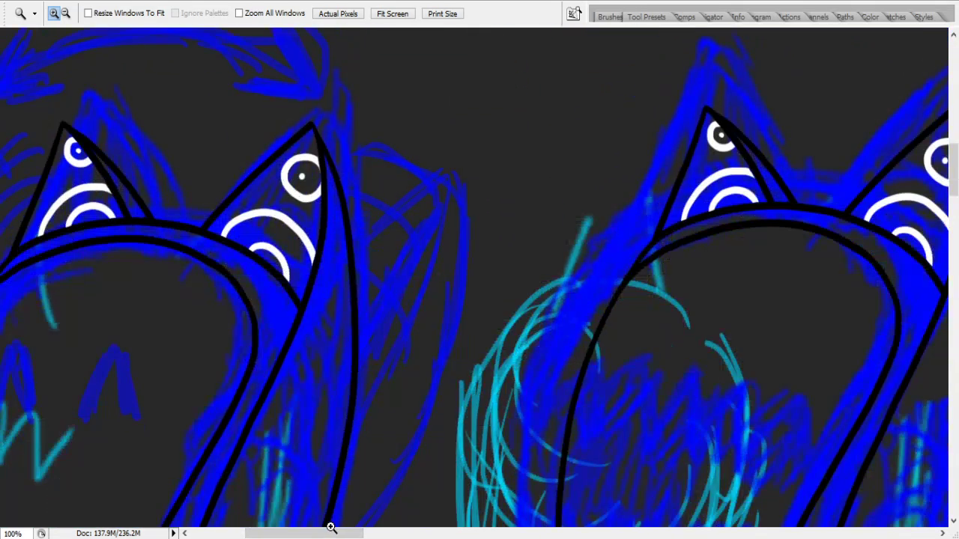
scroll(331, 527, "up", 1)
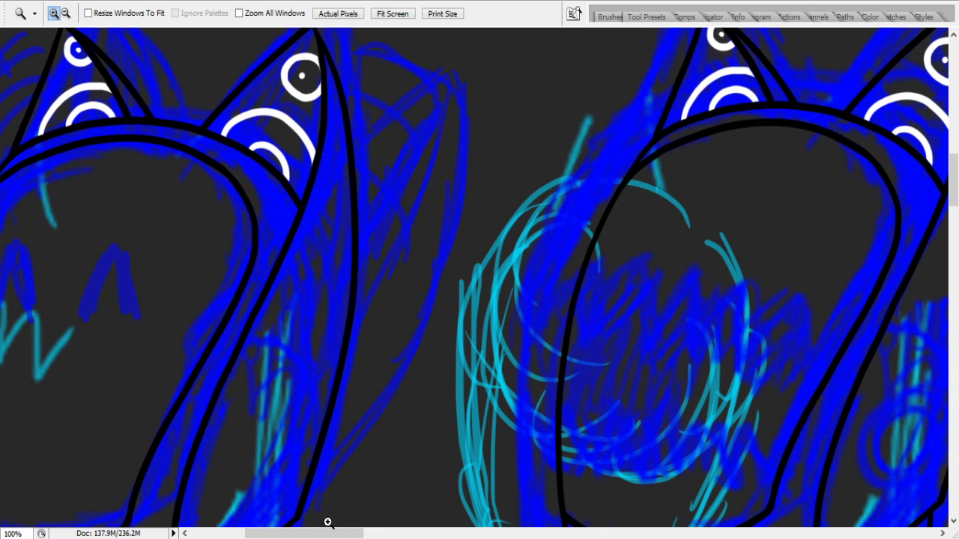
scroll(326, 519, "up", 12)
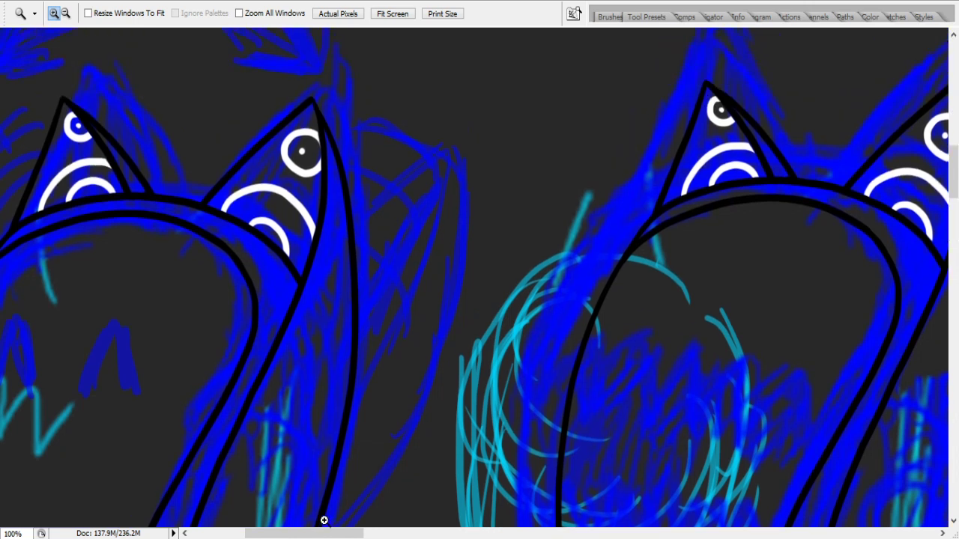
scroll(324, 522, "up", 12)
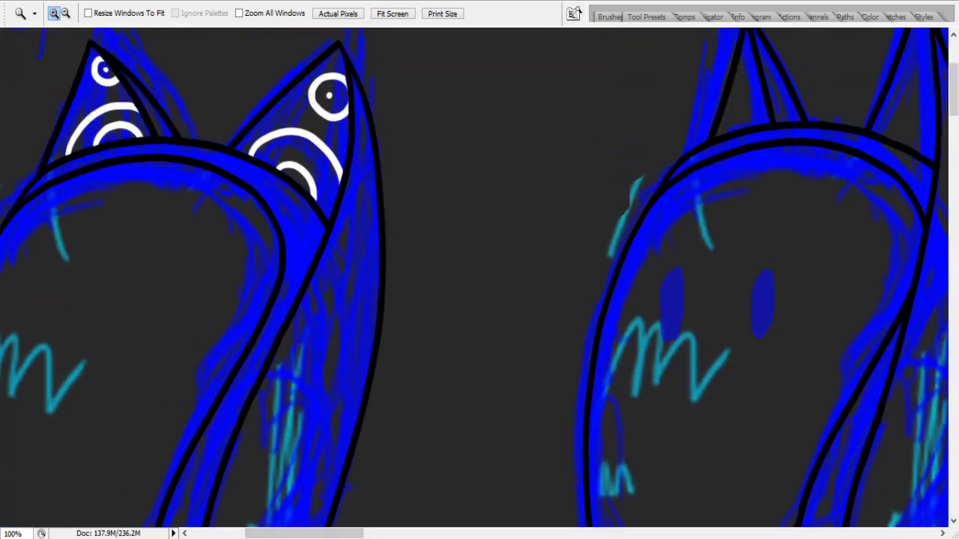
scroll(475, 268, "right", 10)
scroll(475, 267, "up", 4)
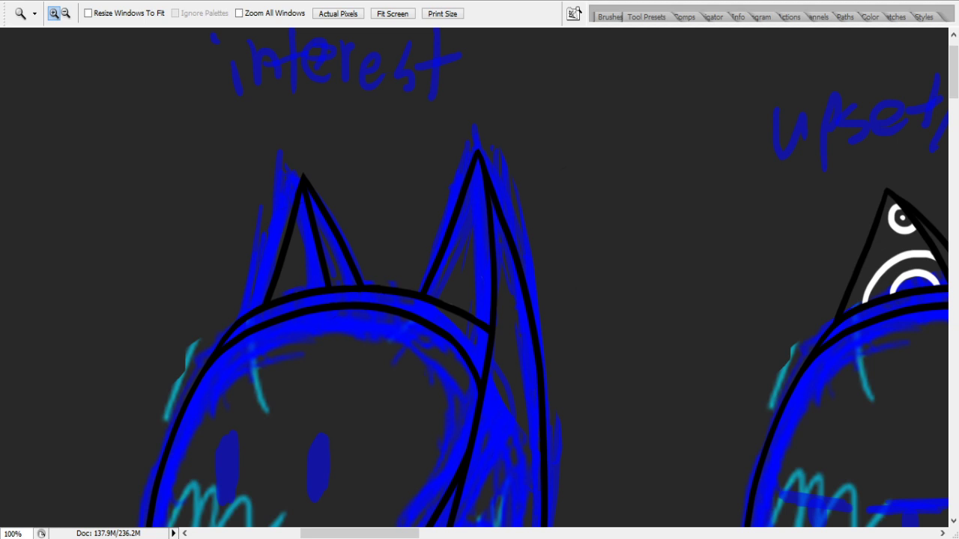
- Brush two nested white arcs across the base of the interest character's tall right ear
key("b")
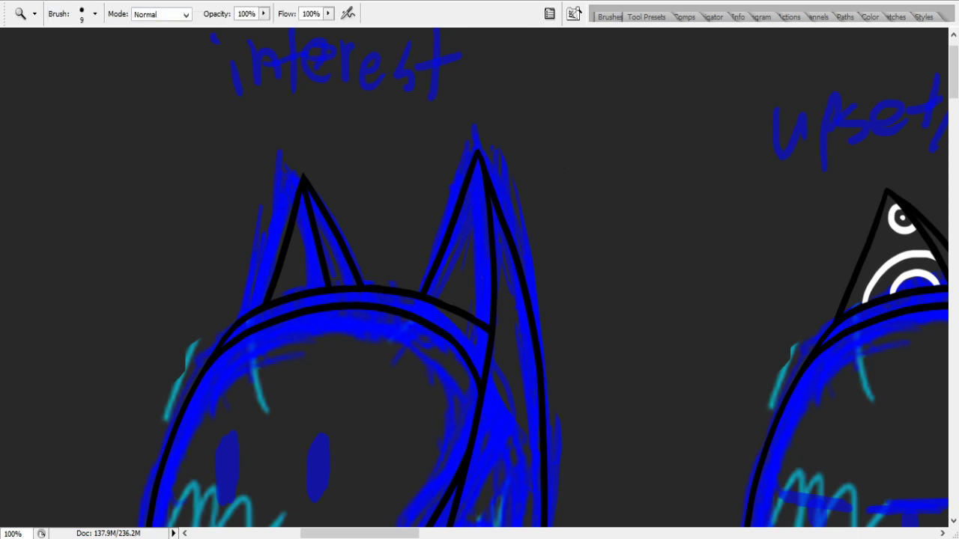
left_click_drag(442, 307, 511, 243)
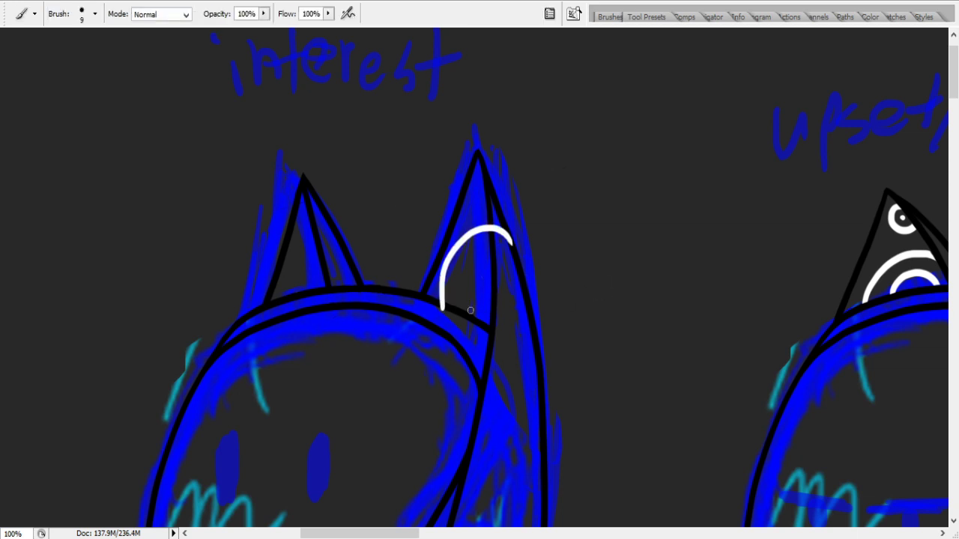
key("ctrl+z")
left_click_drag(436, 306, 499, 274)
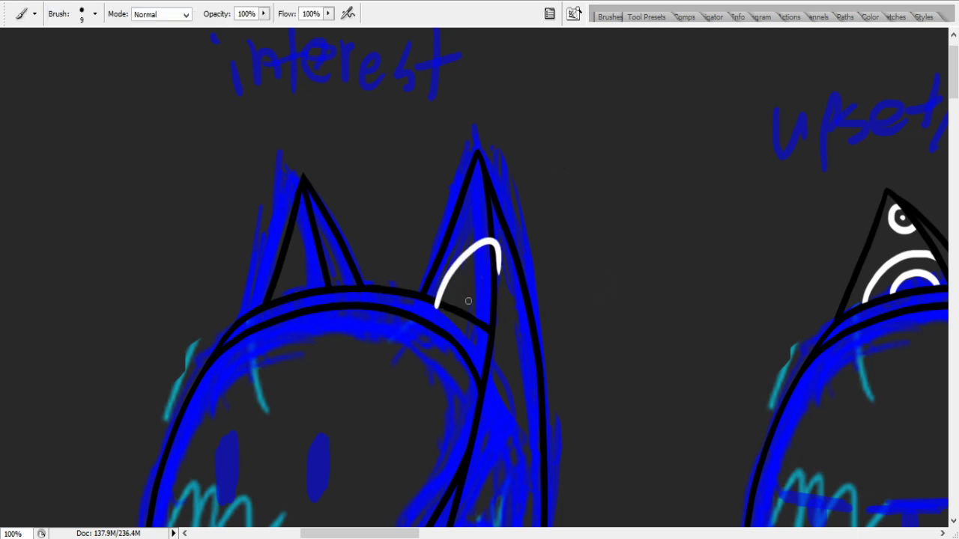
left_click_drag(463, 317, 513, 281)
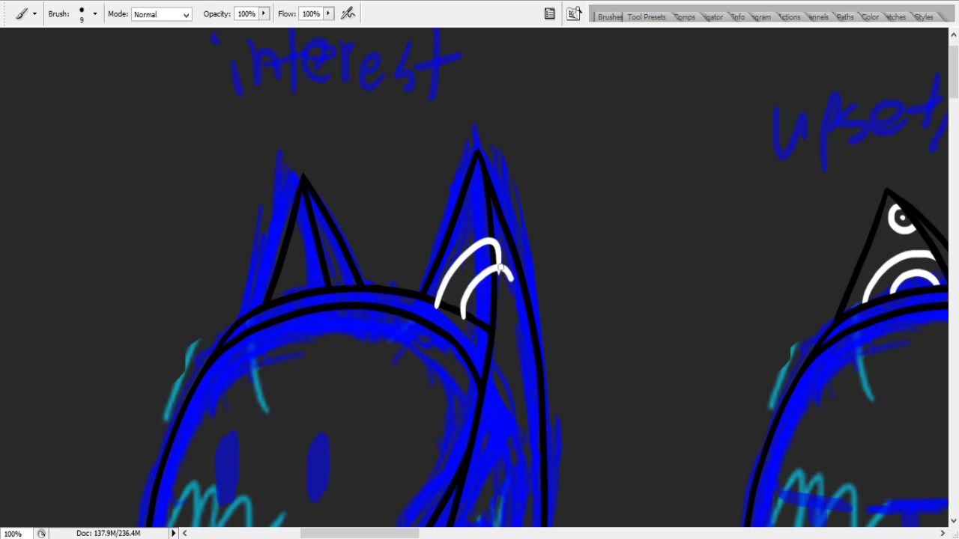
- Draw a partial white circle with a centre dot near the tip of the interest character's tall right ear
left_click_drag(472, 215, 485, 179)
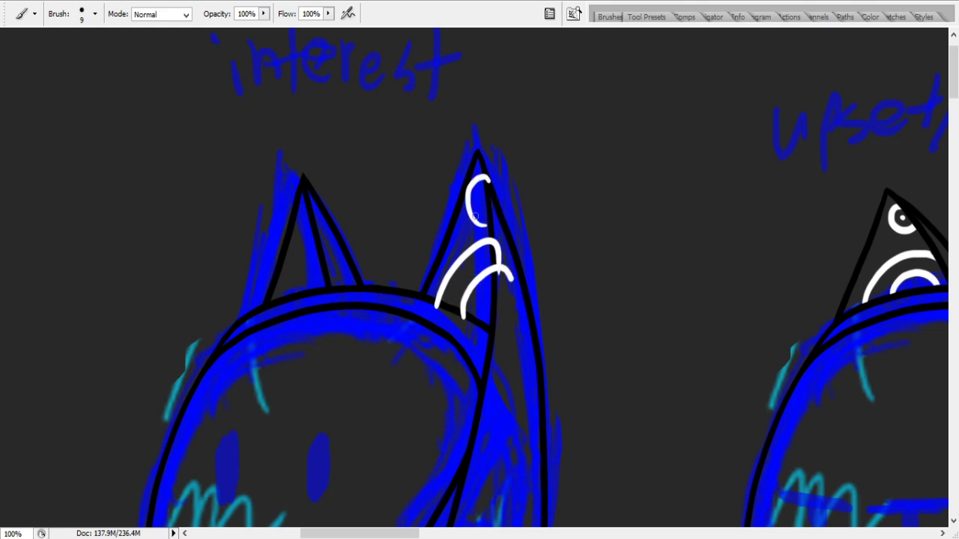
key("ctrl+z")
left_click_drag(490, 221, 486, 188)
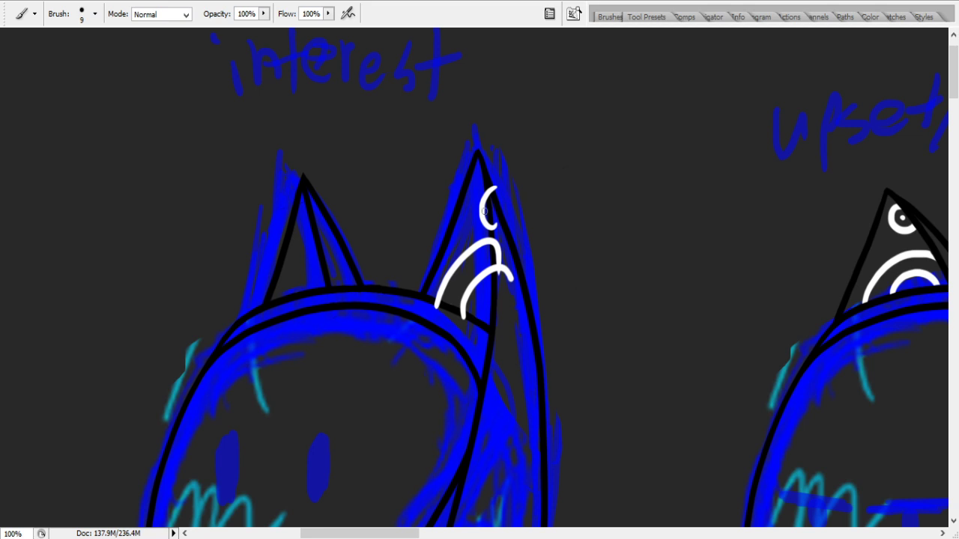
key("ctrl+z")
left_click_drag(490, 223, 494, 182)
key("ctrl+z")
mouse_move(488, 228)
left_mouse_down()
mouse_move(479, 219)
mouse_move(492, 189)
left_mouse_up()
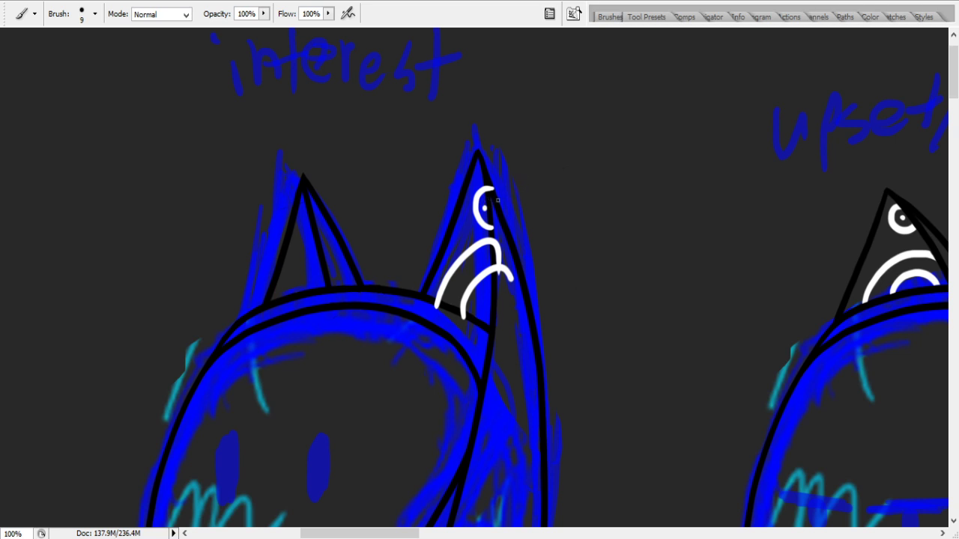
- Trim the white arcs and circle in the tall right ear where they overrun its inner edge and the headband
key("ctrl+z")
key("ctrl+z")
key("ctrl+z")
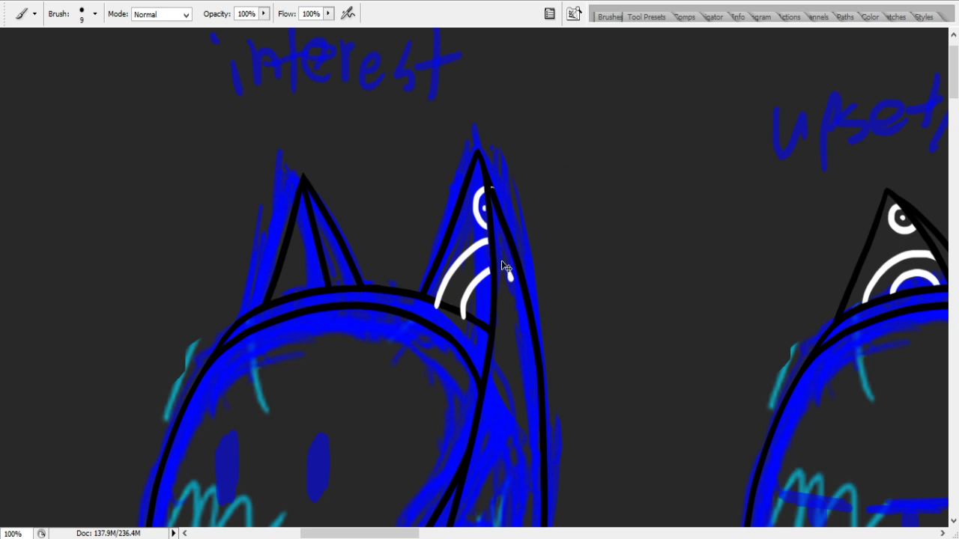
key("ctrl+z")
- Draw two nested white arcs and a small partial circle above them inside the interest character's left ear
mouse_move(285, 307)
left_mouse_down()
mouse_move(292, 263)
mouse_move(335, 224)
left_mouse_up()
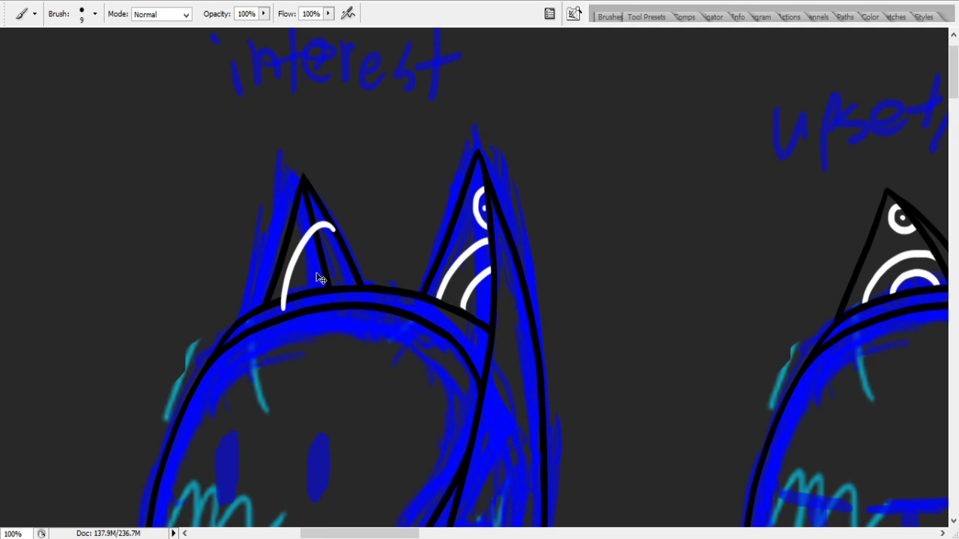
key("ctrl+z")
mouse_move(289, 302)
left_mouse_down()
mouse_move(347, 245)
mouse_move(339, 263)
left_mouse_up()
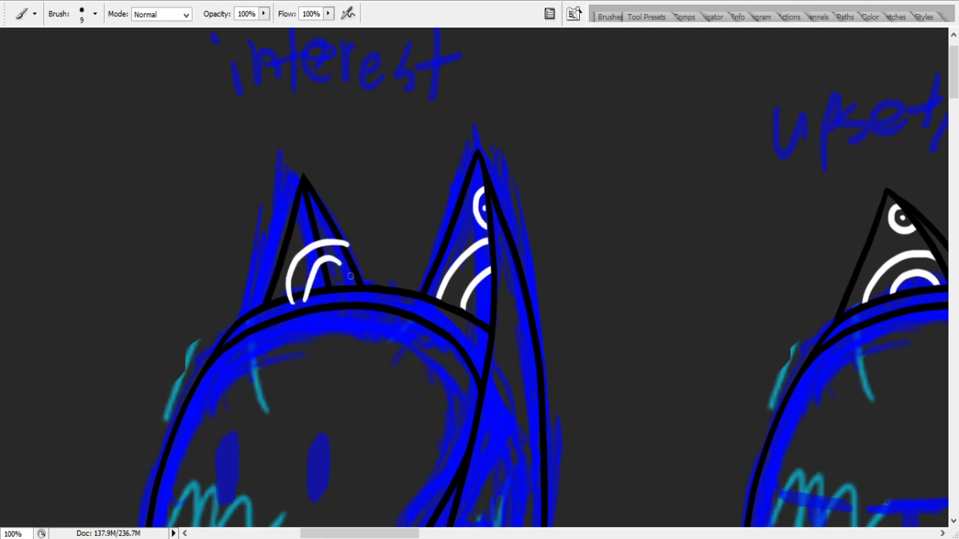
key("ctrl+z")
left_click_drag(311, 297, 330, 260)
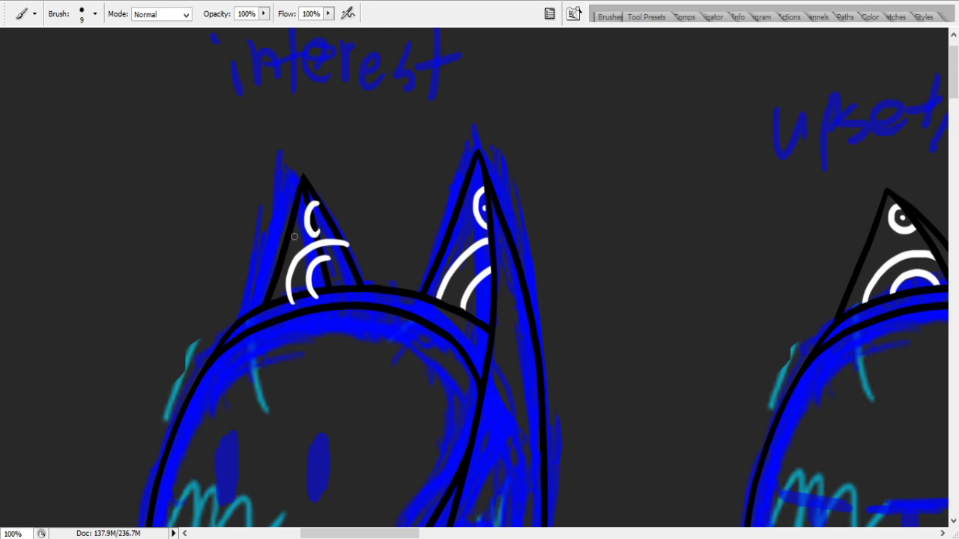
left_click_drag(314, 234, 308, 233)
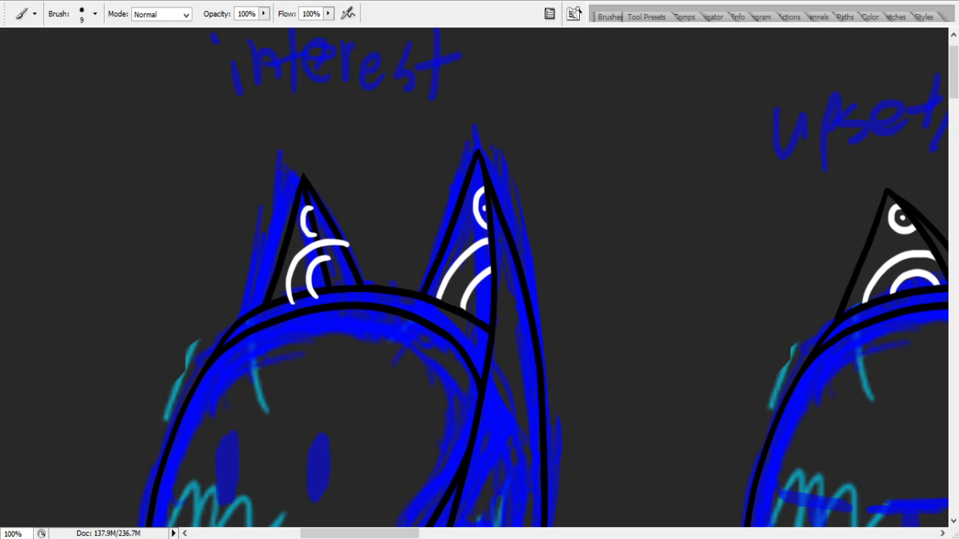
- Erase the parts of the left ear's white arcs and circle that extend beyond its inner edge and onto the headband
left_click_drag(324, 239, 331, 280)
mouse_move(315, 218)
left_mouse_down()
mouse_move(322, 262)
mouse_move(336, 268)
left_mouse_up()
key("ctrl+z")
mouse_move(307, 210)
left_mouse_down()
mouse_move(321, 257)
mouse_move(306, 185)
mouse_move(349, 245)
left_mouse_up()
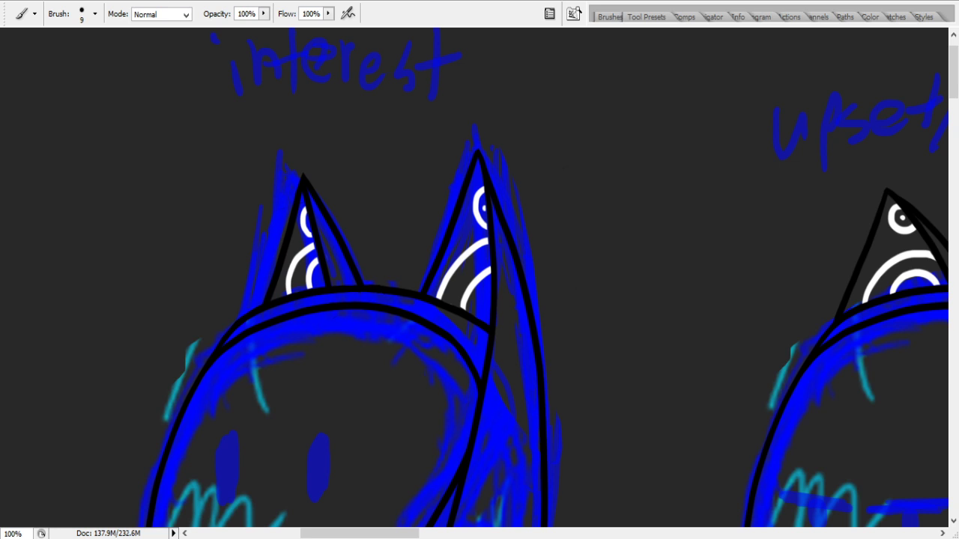
- Try to ink the inner edge of the upset character's swept-back right ear freehand from the helmet side through the sketched tip
left_click_drag(366, 533, 460, 532)
scroll(467, 273, "down", 8)
scroll(467, 273, "down", 2)
scroll(466, 273, "up", 6)
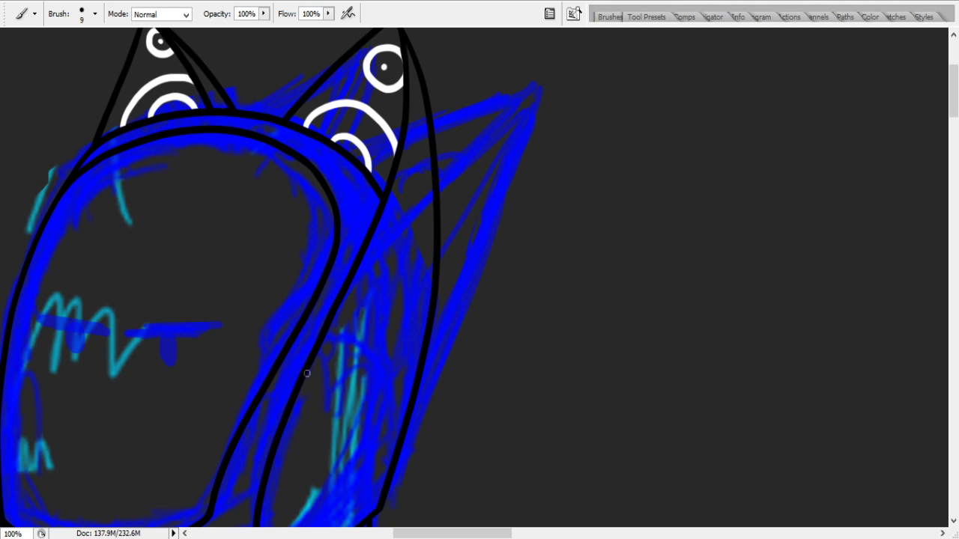
left_click_drag(307, 367, 609, 87)
key("ctrl+z")
left_click_drag(319, 329, 593, 98)
key("ctrl+z")
left_click_drag(317, 337, 603, 64)
key("ctrl+z")
left_click_drag(319, 334, 603, 67)
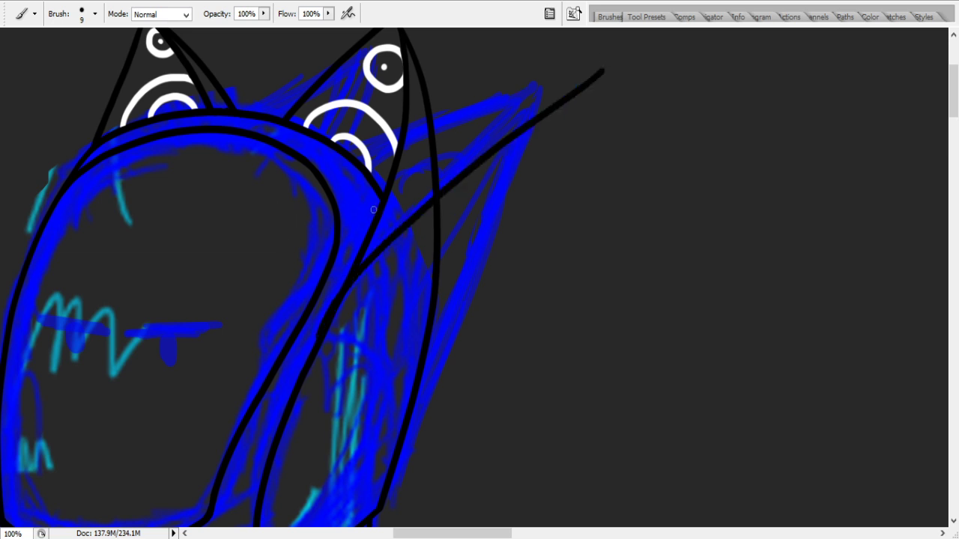
key("ctrl+z")
left_click_drag(318, 323, 614, 30)
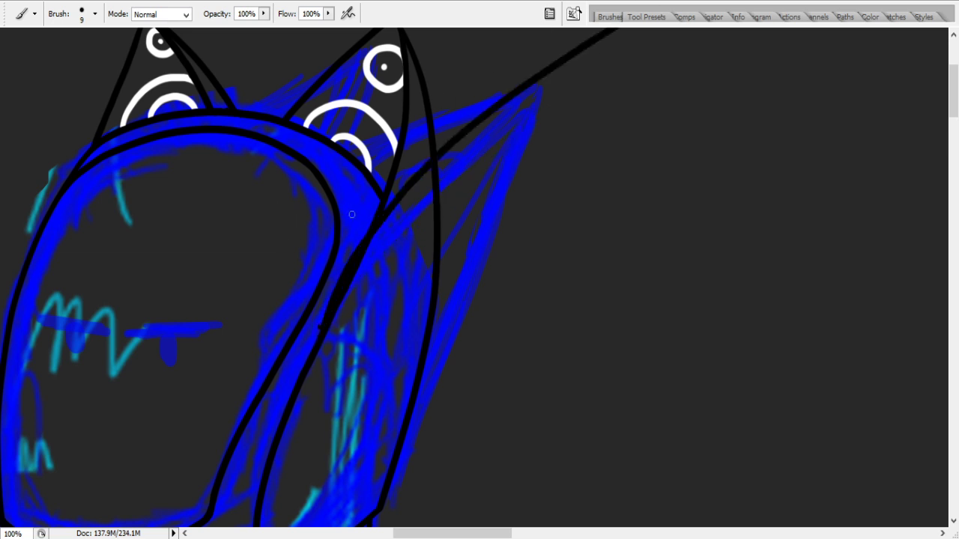
key("ctrl+z")
left_click_drag(297, 358, 567, 41)
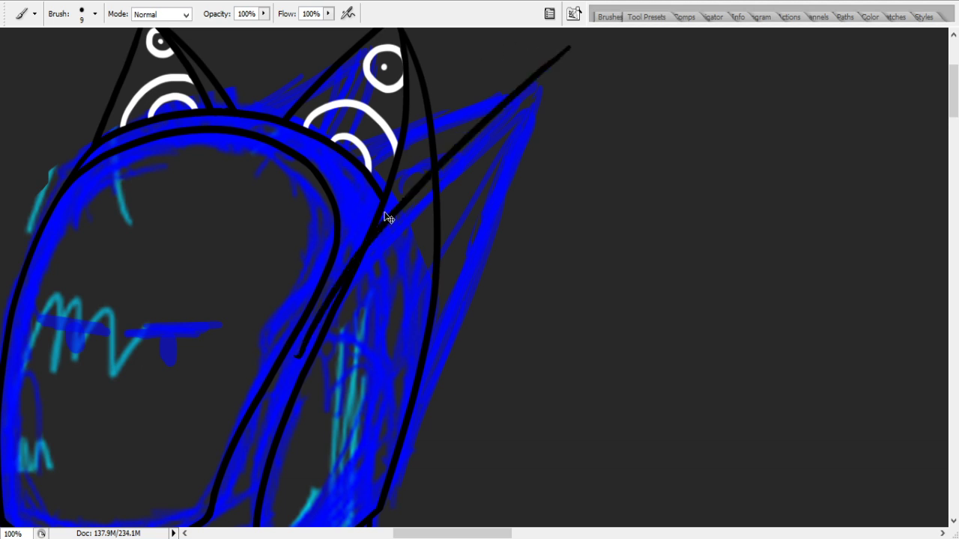
key("ctrl+z")
left_click_drag(340, 311, 606, 15)
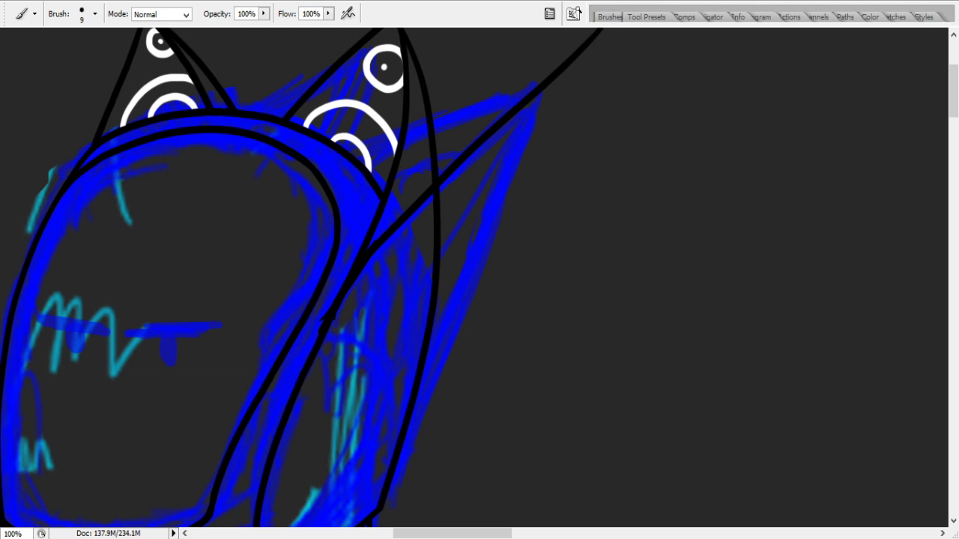
key("ctrl+z")
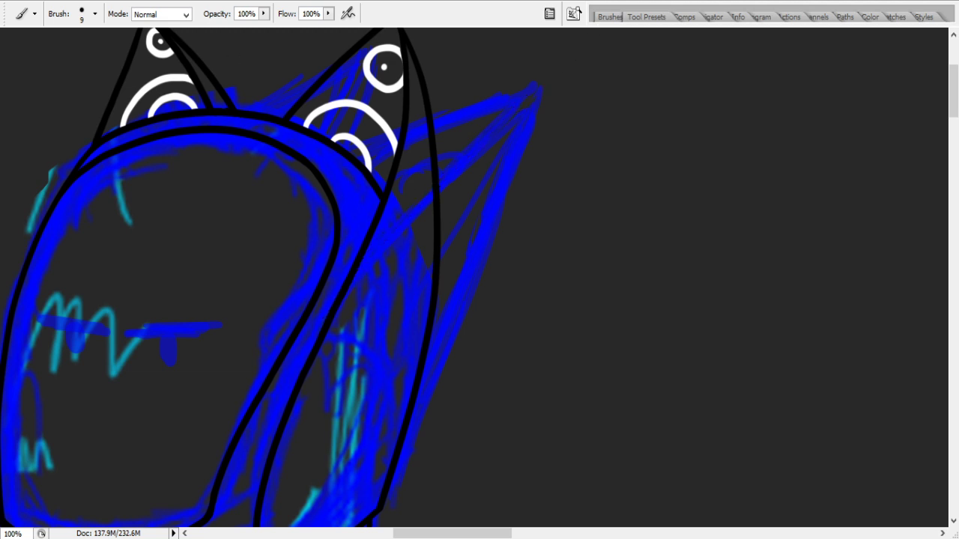
- Ink the upset character's swept-back right ear inner edge as a straight black line from the helmet side to the sketched tip
left_click(301, 373)
left_click(675, 70, "shift")
key("ctrl+z")
left_click(330, 322)
left_click(544, 91, "shift")
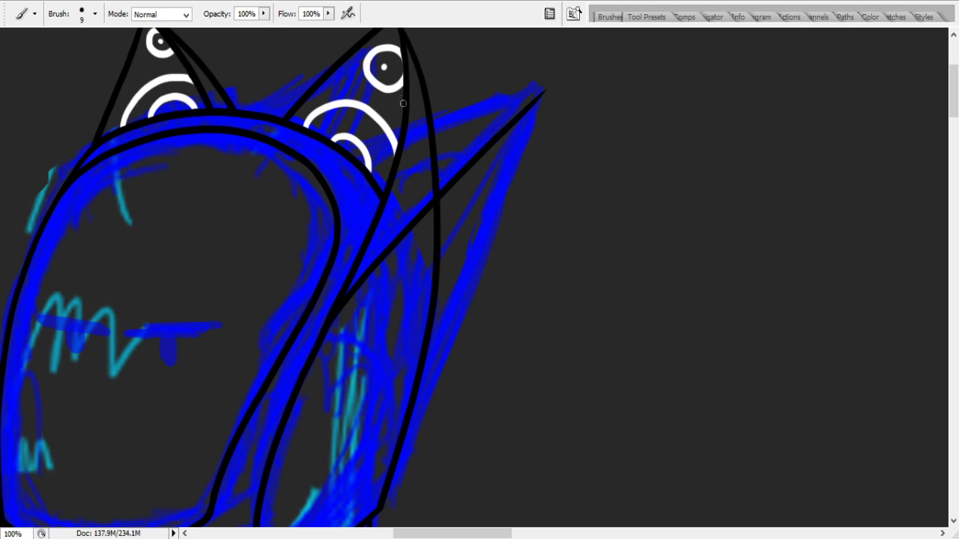
- Ink the swept-back ear's upper edge from the headband past the tip, and its outer edge from the tip down to the helmet's lower rim
left_click_drag(328, 176, 645, 78)
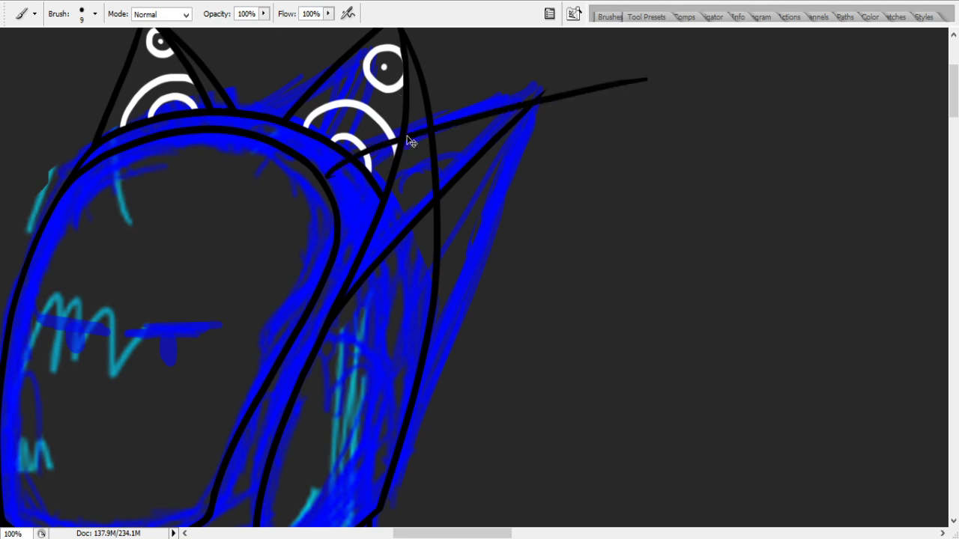
key("ctrl+z")
left_click_drag(330, 183, 554, 85)
left_click(629, 58, "shift")
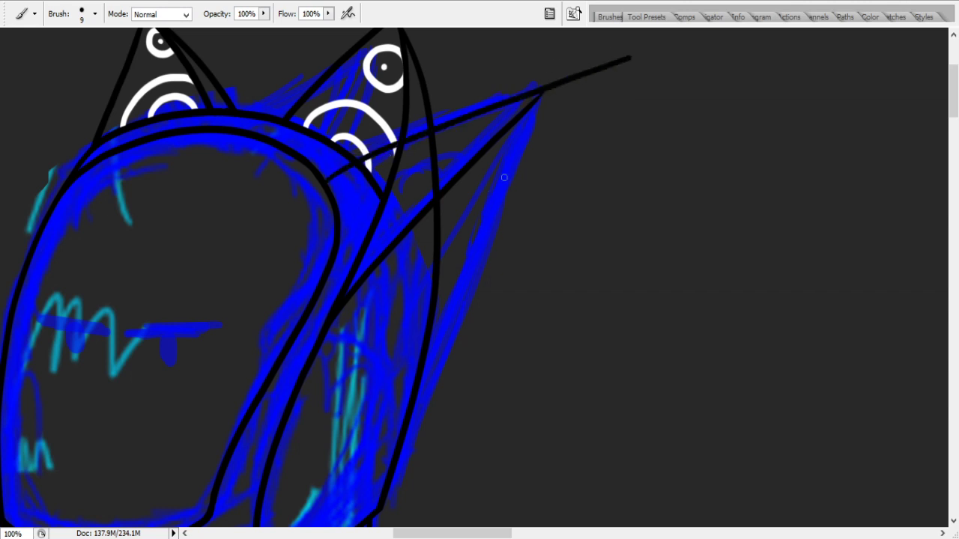
left_click_drag(542, 98, 337, 520)
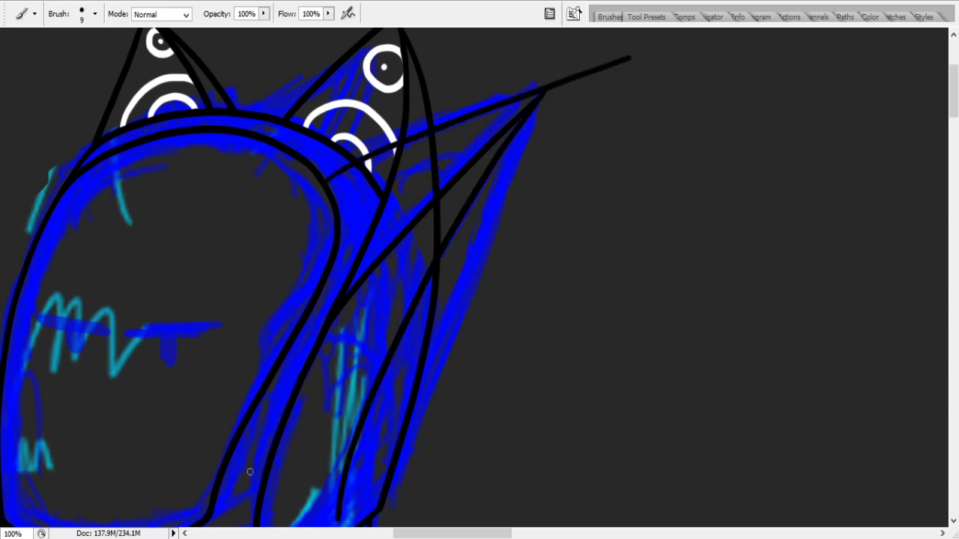
- Try to ink the swept-back right ear's outer edge freehand from the tip down to the helmet's lower rim
key("ctrl+z")
left_click_drag(543, 94, 360, 516)
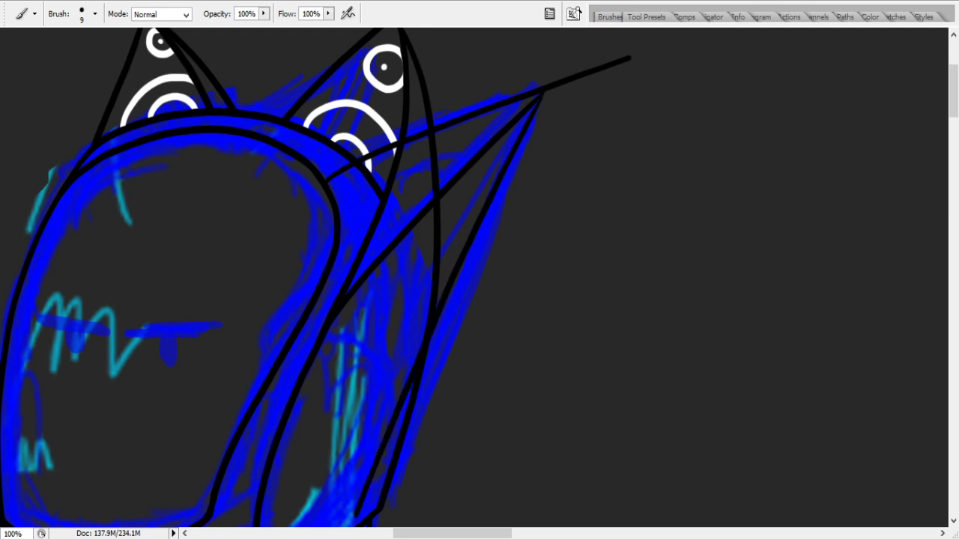
key("ctrl+z")
left_click_drag(546, 95, 367, 516)
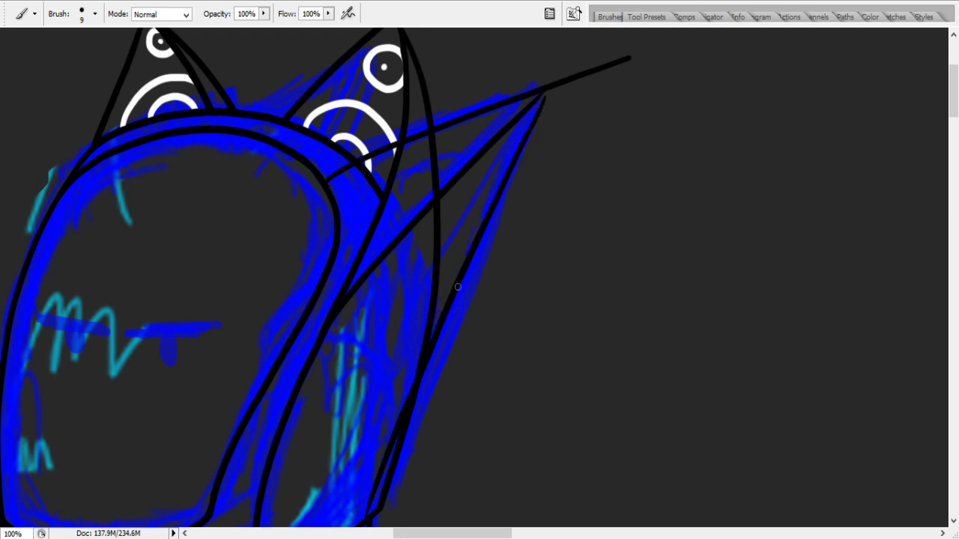
key("ctrl+z")
left_click_drag(541, 98, 415, 472)
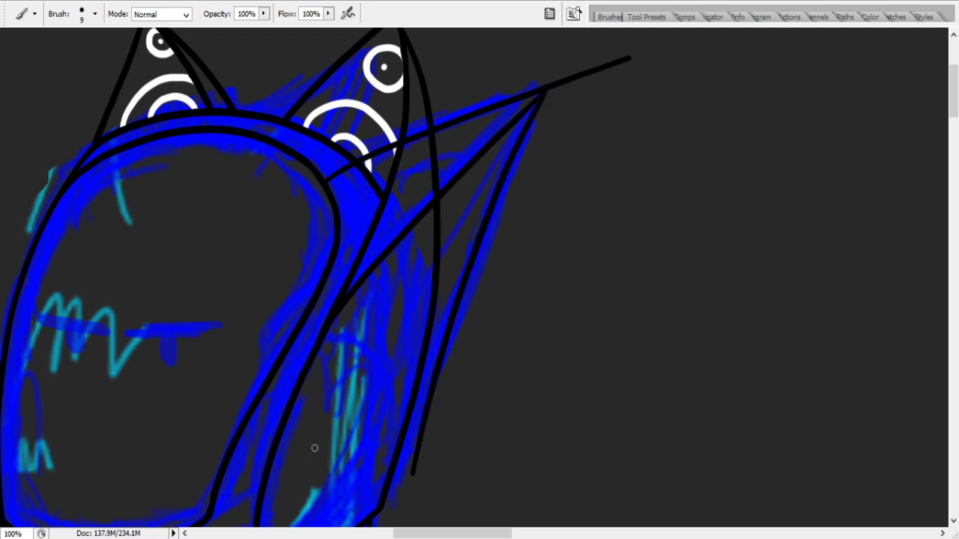
key("ctrl+z")
left_click_drag(546, 91, 349, 515)
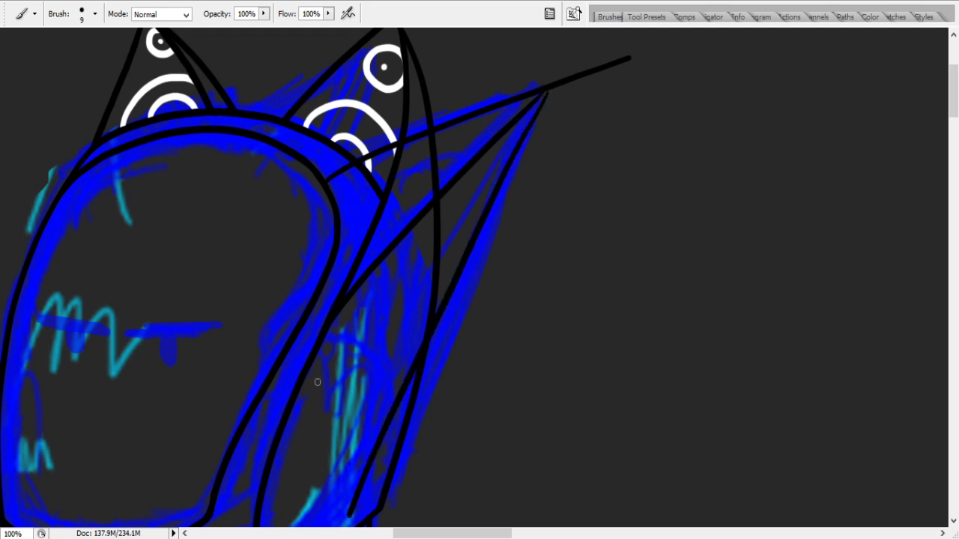
key("z")
key("ctrl+z")
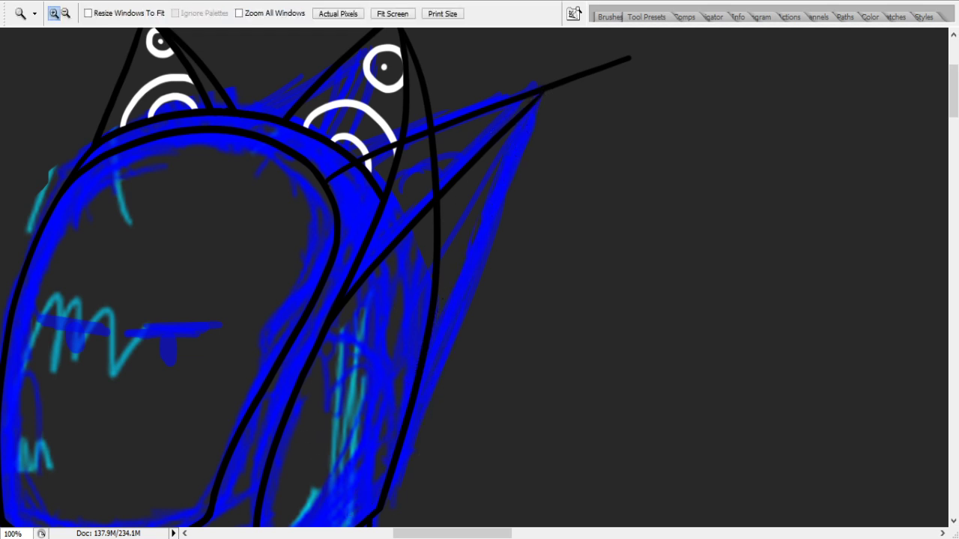
key("b")
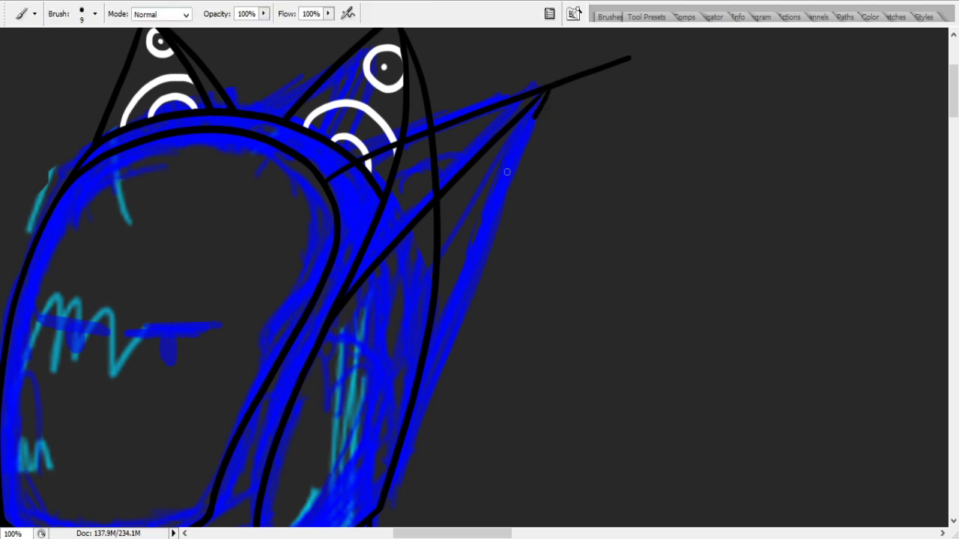
left_click_drag(543, 96, 397, 475)
key("ctrl+z")
left_click_drag(544, 92, 408, 451)
key("ctrl+z")
left_click_drag(545, 90, 395, 468)
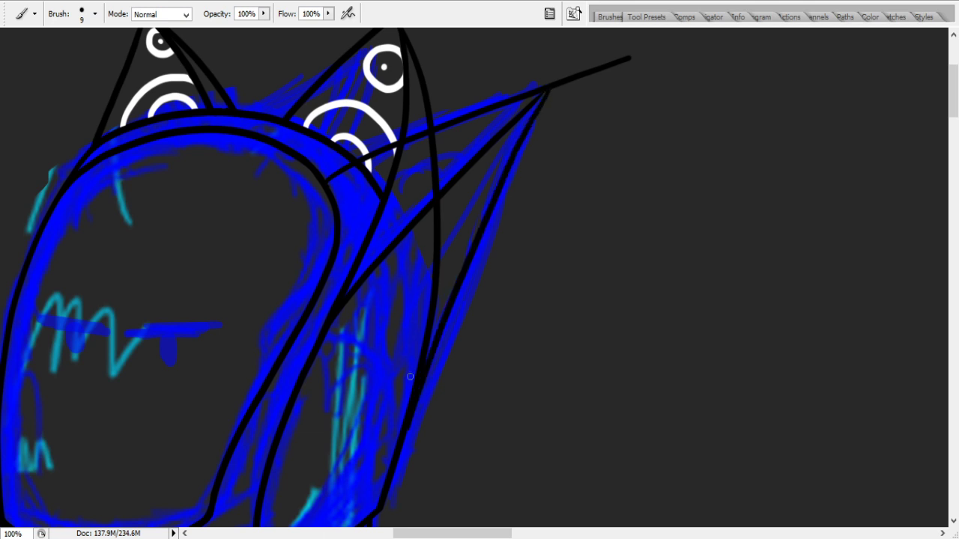
key("ctrl+z")
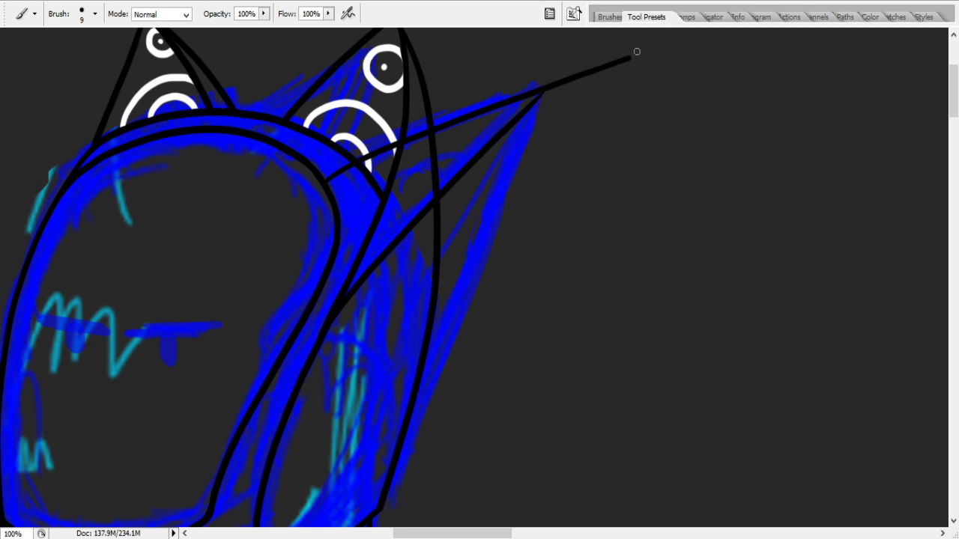
- Ink the swept-back right ear's outer edge as a straight line from tip to helmet side, and erase the upper edge's overshoot past the tip
left_click(394, 406, "shift")
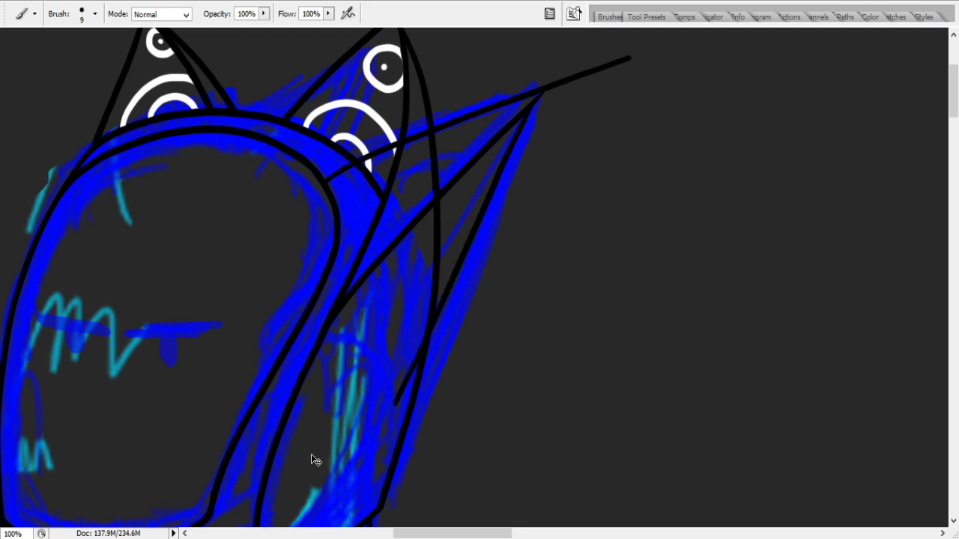
key("ctrl+z")
left_click(366, 491, "shift")
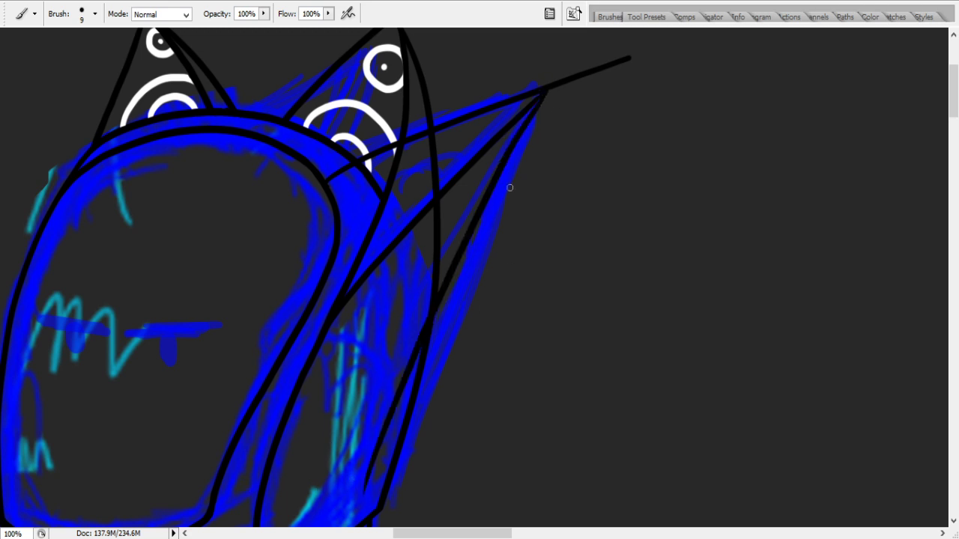
key("ctrl+z")
left_click(430, 445, "shift")
key("ctrl+z")
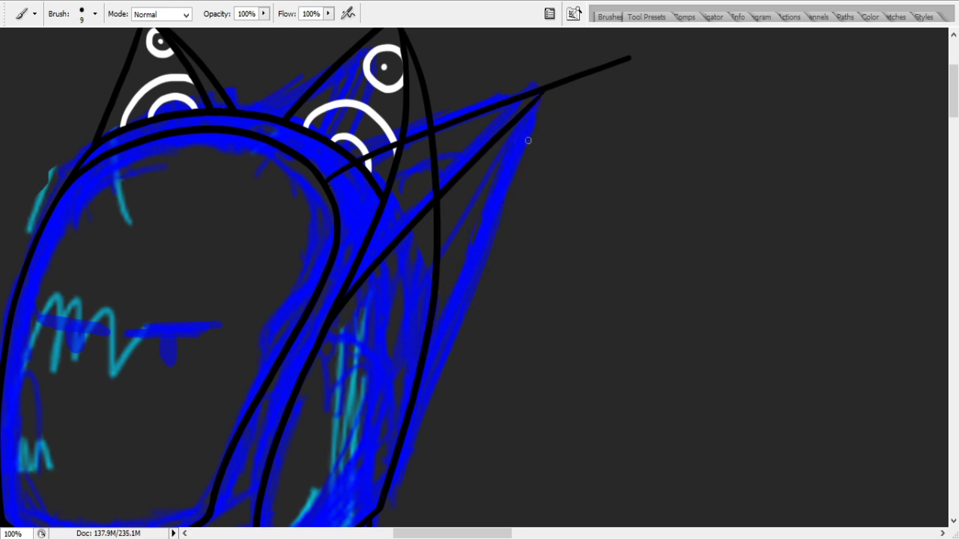
left_click(403, 434, "shift")
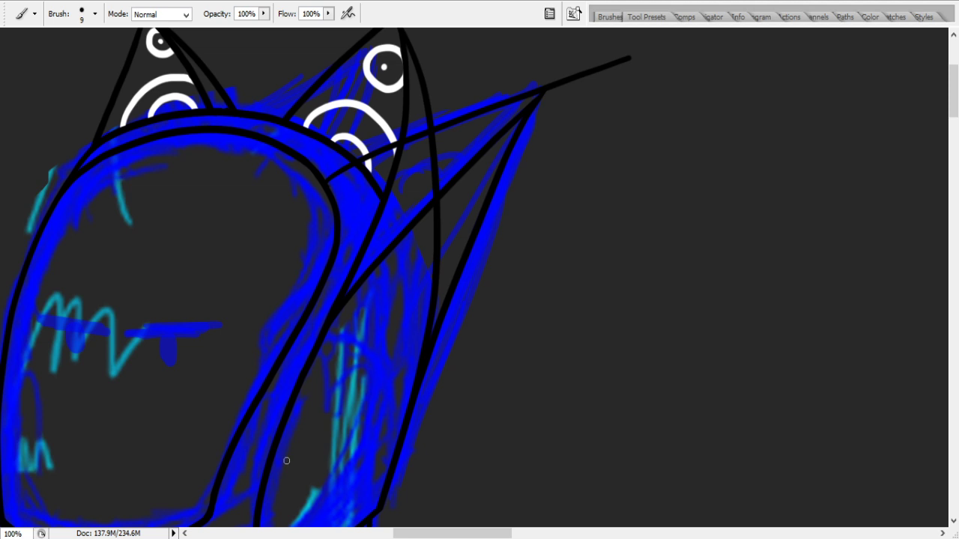
mouse_move(561, 81)
left_mouse_down()
mouse_move(545, 118)
mouse_move(544, 89)
left_mouse_up()
mouse_move(550, 86)
left_mouse_down()
mouse_move(601, 54)
mouse_move(581, 82)
mouse_move(570, 86)
mouse_move(614, 64)
left_mouse_up()
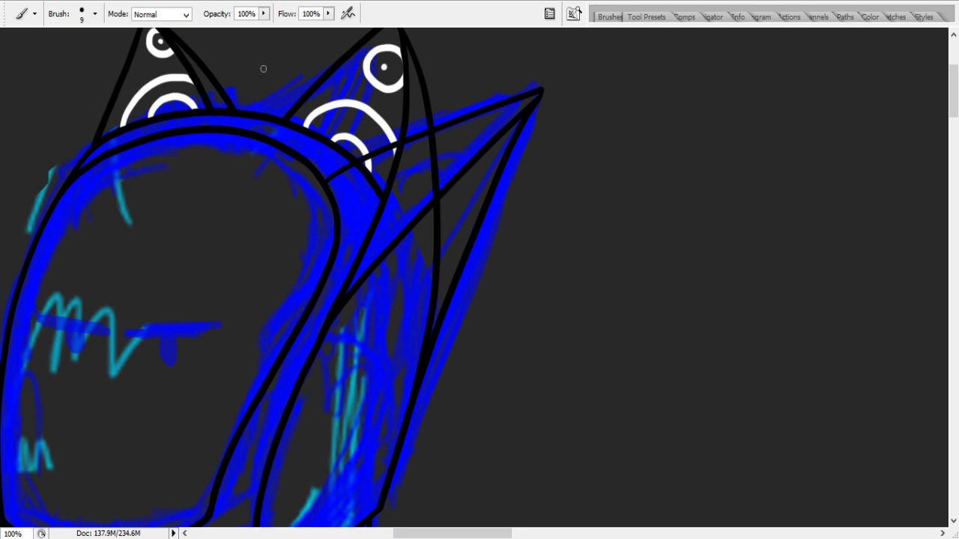
- Ink the swept-back left ear's upper edge from the headband past its sketched tip
left_click_drag(238, 122, 449, 41)
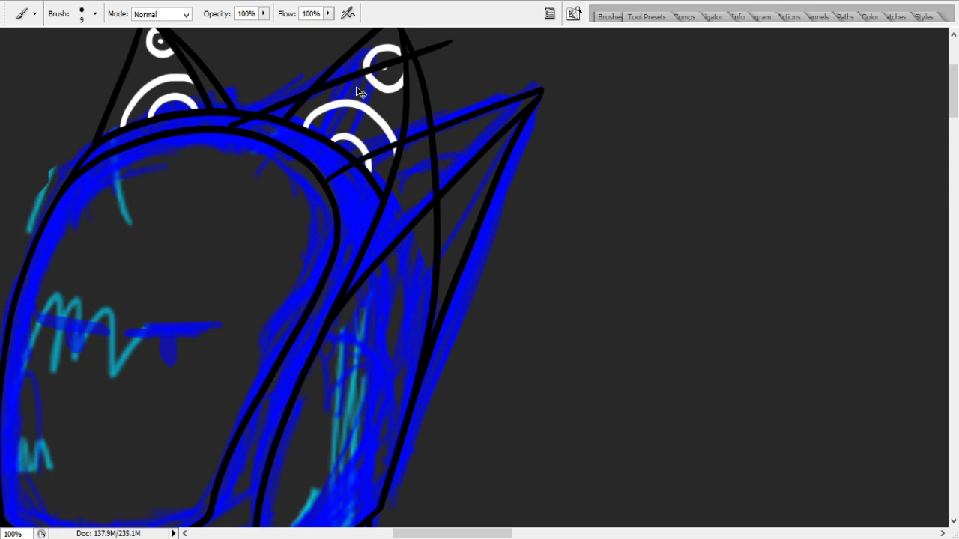
key("ctrl+z")
left_click_drag(233, 122, 420, 30)
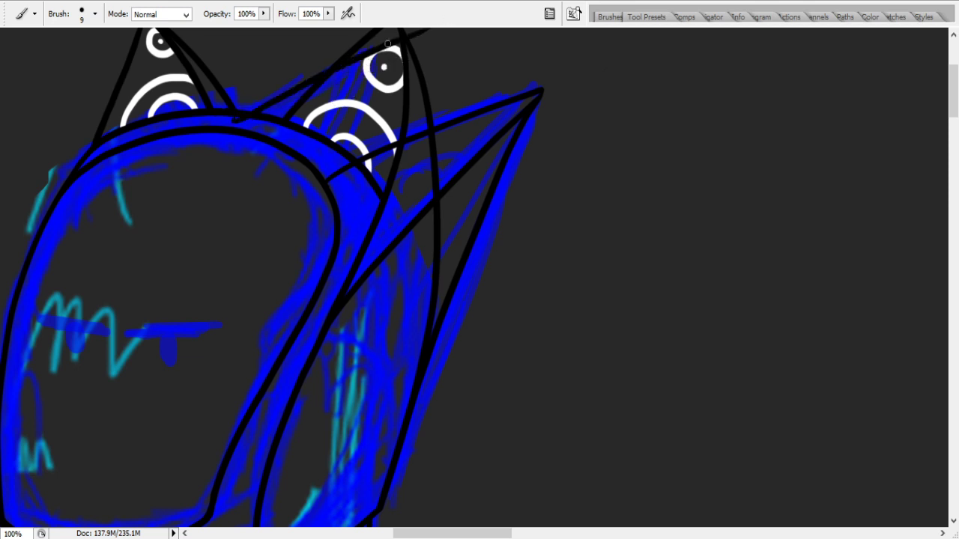
- Try to ink the swept-back left ear's two lower lines freehand from the tip across the headband
left_click_drag(370, 60, 249, 220)
key("ctrl+z")
left_click_drag(374, 52, 271, 219)
left_click_drag(381, 48, 297, 238)
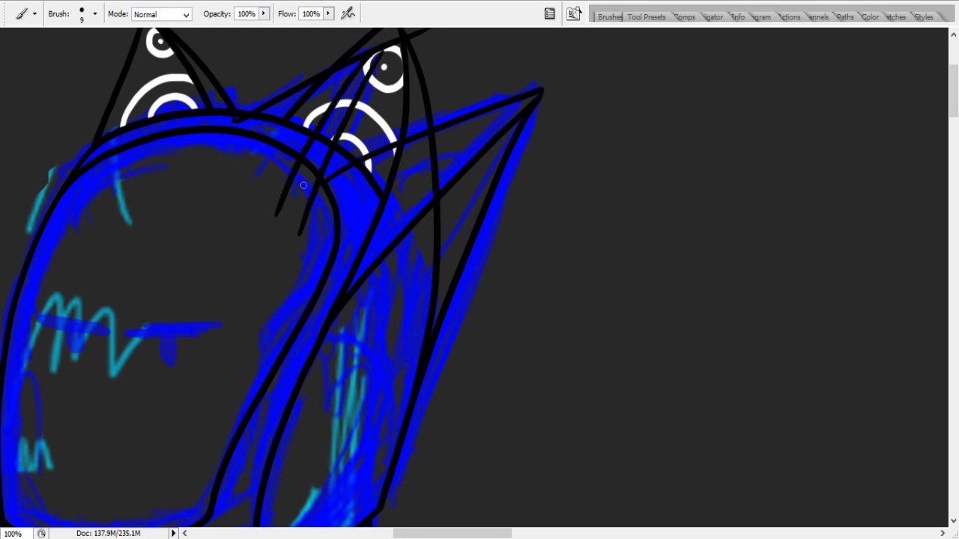
key("ctrl+z")
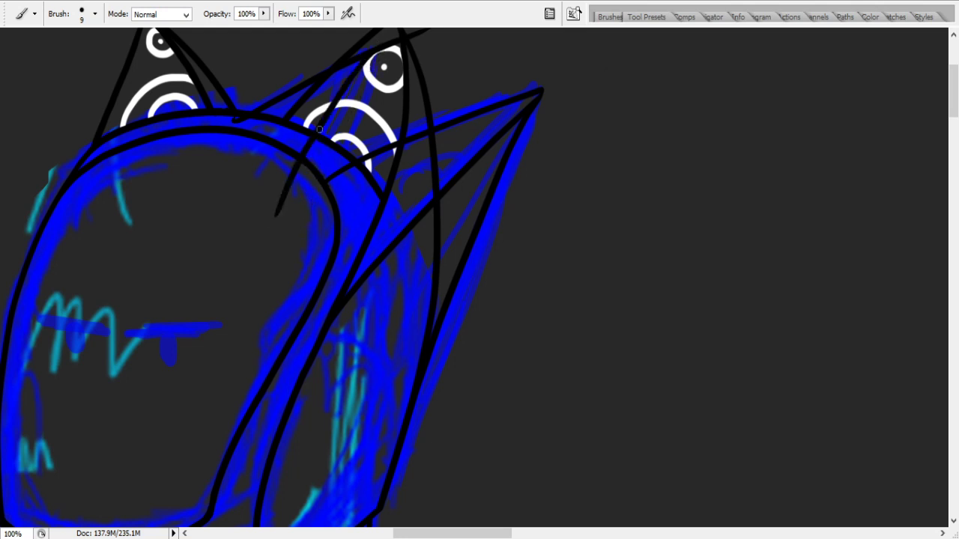
left_click_drag(374, 51, 291, 217)
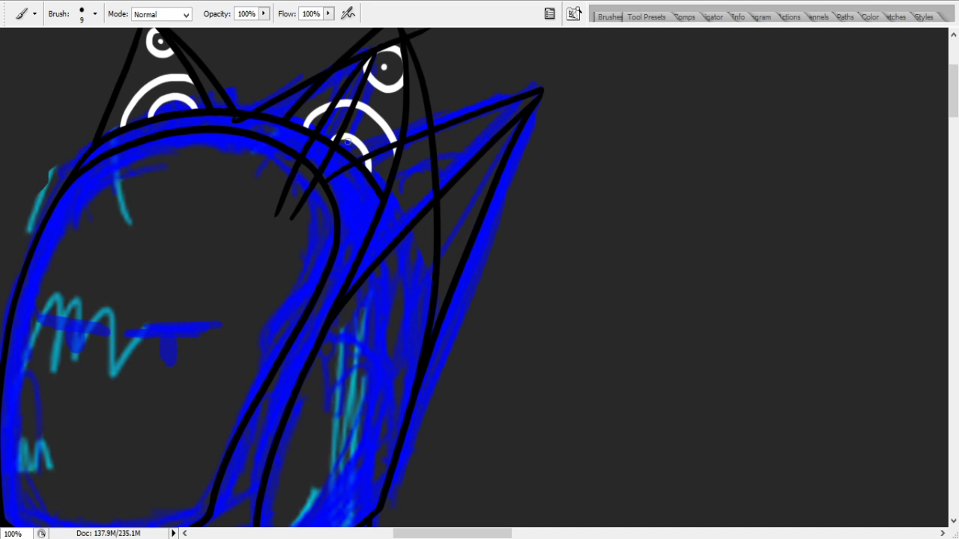
key("ctrl+z")
left_click_drag(382, 51, 313, 217)
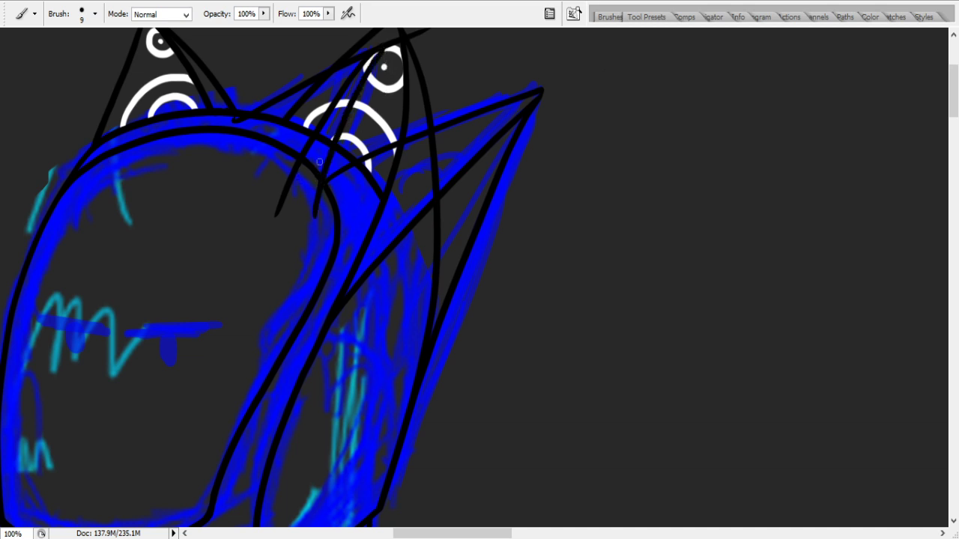
key("ctrl+z")
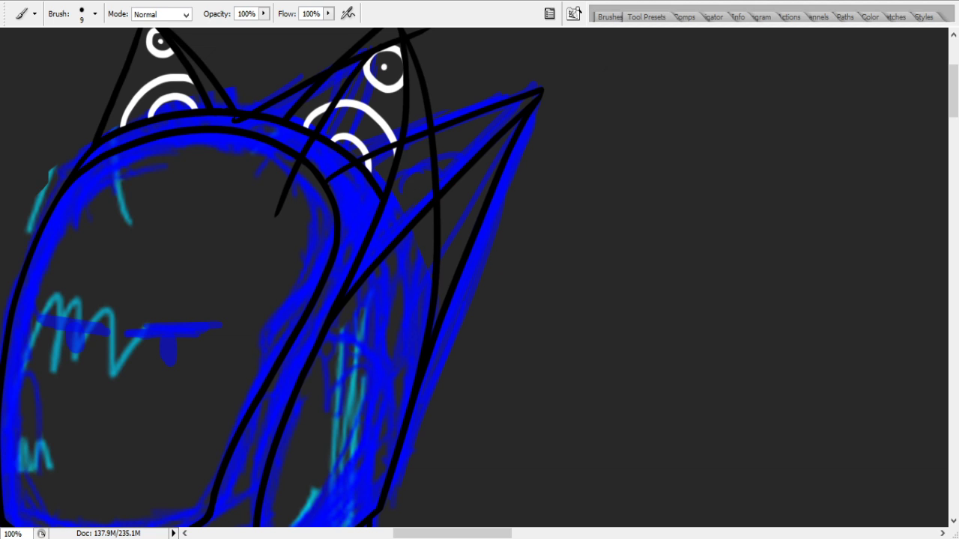
key("ctrl+z")
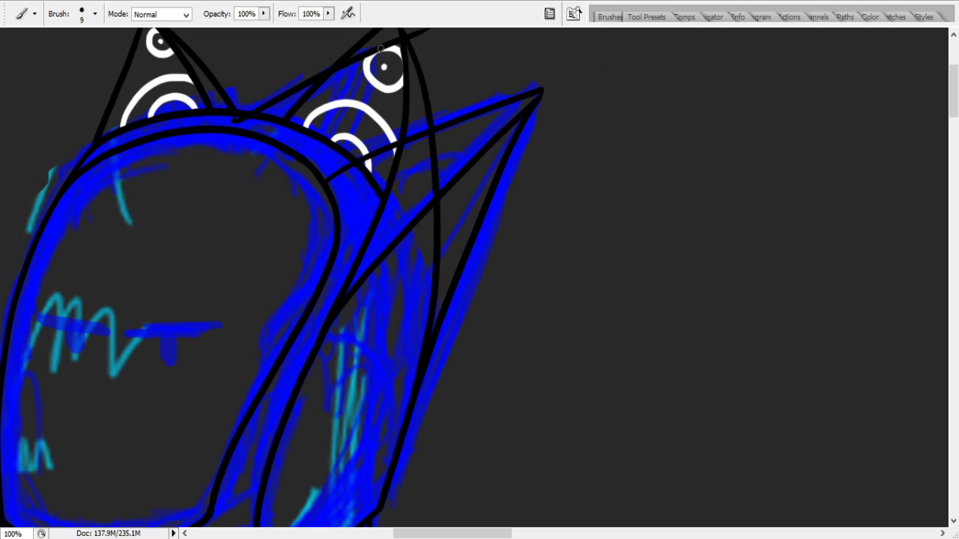
- Ink the swept-back left ear's outer and inner lower lines from the tip, and erase their ends running over the headband and face
left_click_drag(382, 52, 275, 265)
left_click_drag(370, 53, 257, 203)
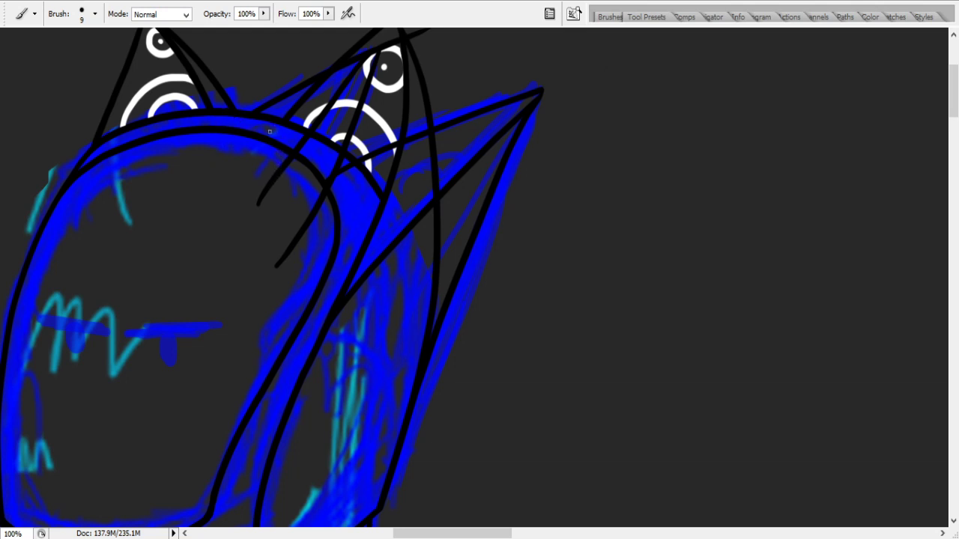
mouse_move(298, 233)
left_mouse_down()
mouse_move(266, 279)
mouse_move(322, 196)
mouse_move(325, 159)
mouse_move(333, 162)
left_mouse_up()
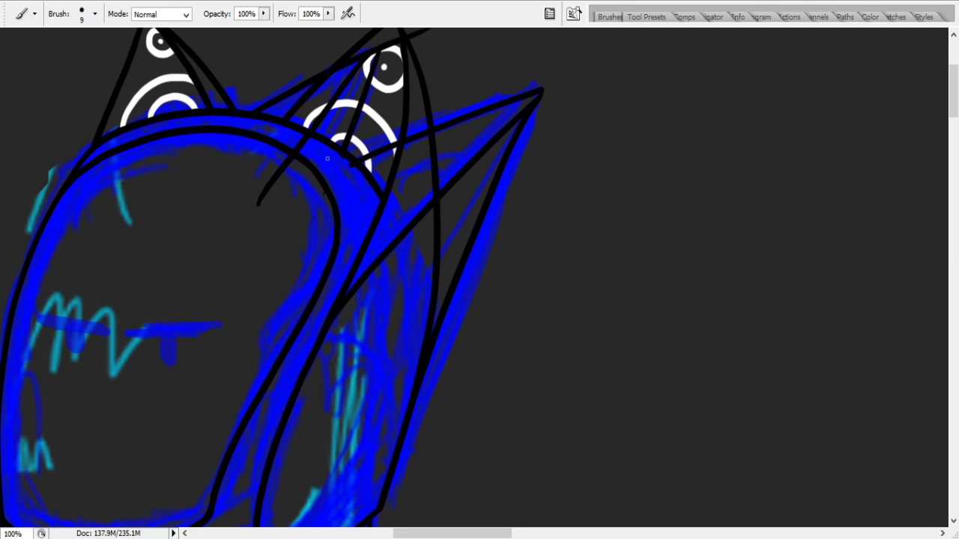
left_click_drag(265, 194, 280, 173)
left_click_drag(275, 184, 257, 203)
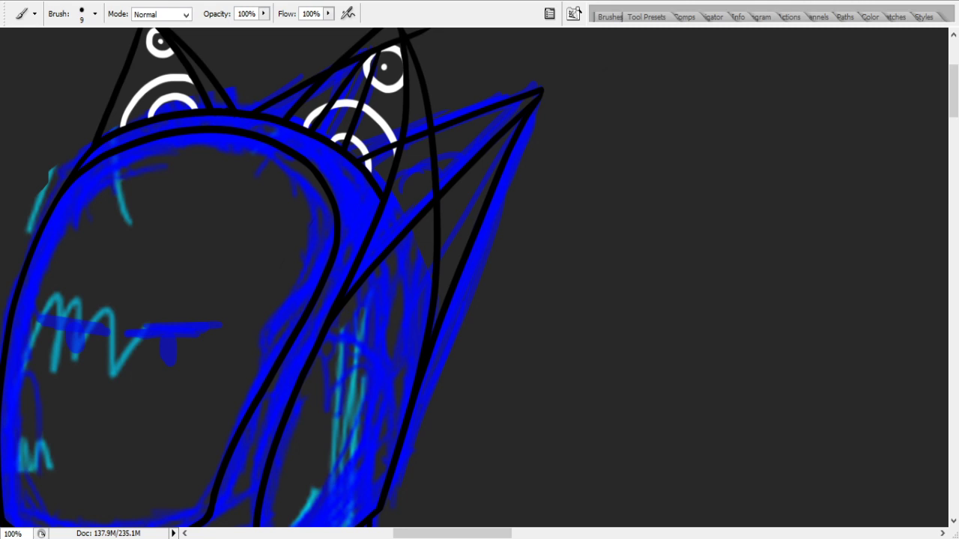
- Erase the upper part of the old upright left ear, including its white circle and most of the outer arc, with a size 13 eraser
key("z")
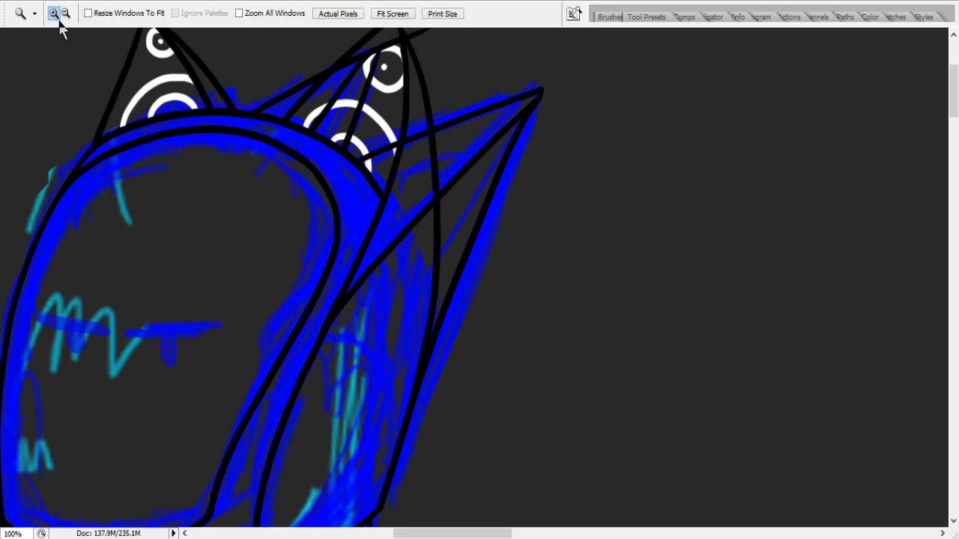
left_click(89, 53)
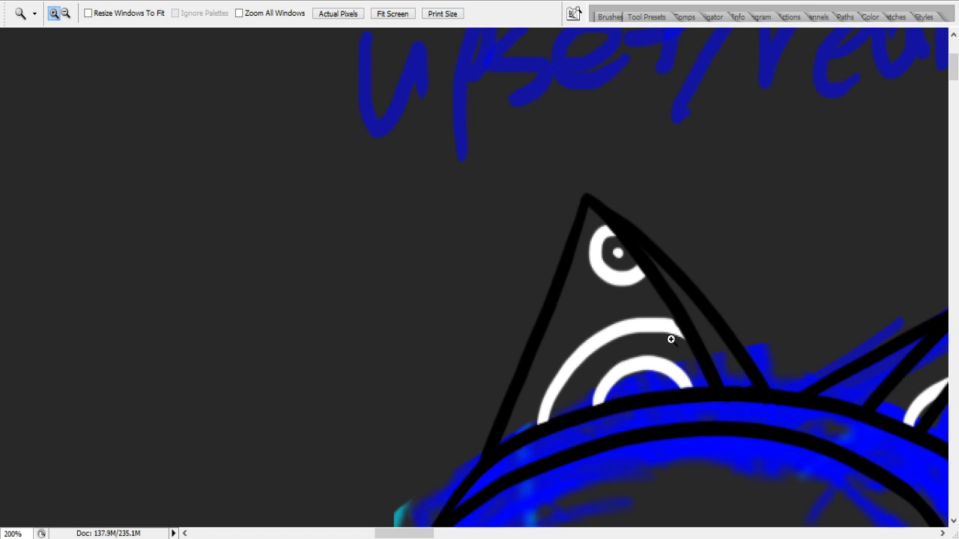
key("e")
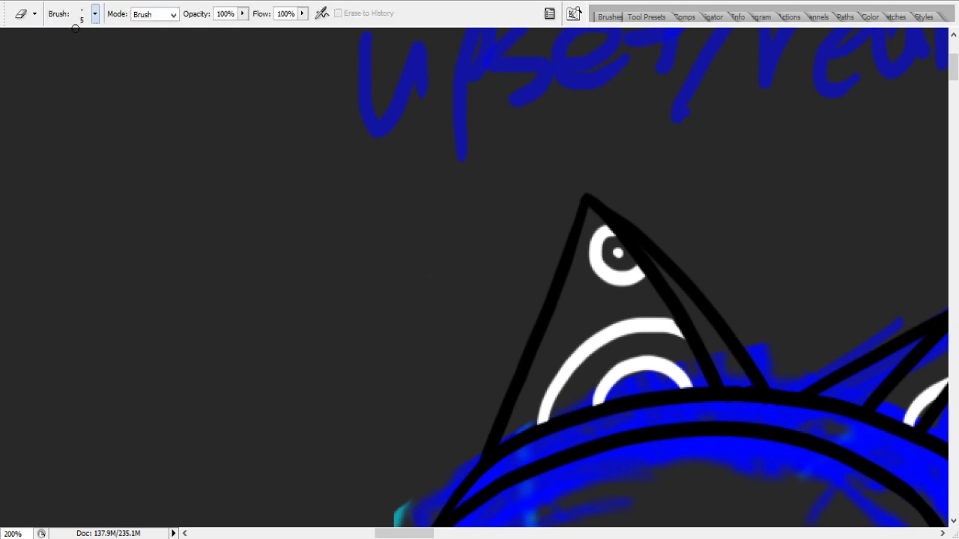
key("bracketright")
key("bracketright")
key("bracketright")
key("bracketright")
key("bracketright")
key("bracketright")
key("bracketright")
key("bracketright")
mouse_move(550, 310)
left_mouse_down()
mouse_move(674, 275)
mouse_move(542, 340)
mouse_move(780, 282)
left_mouse_up()
mouse_move(702, 247)
left_mouse_down()
mouse_move(398, 286)
mouse_move(480, 247)
left_mouse_up()
mouse_move(415, 442)
left_mouse_down()
mouse_move(672, 329)
mouse_move(433, 426)
mouse_move(669, 319)
left_mouse_up()
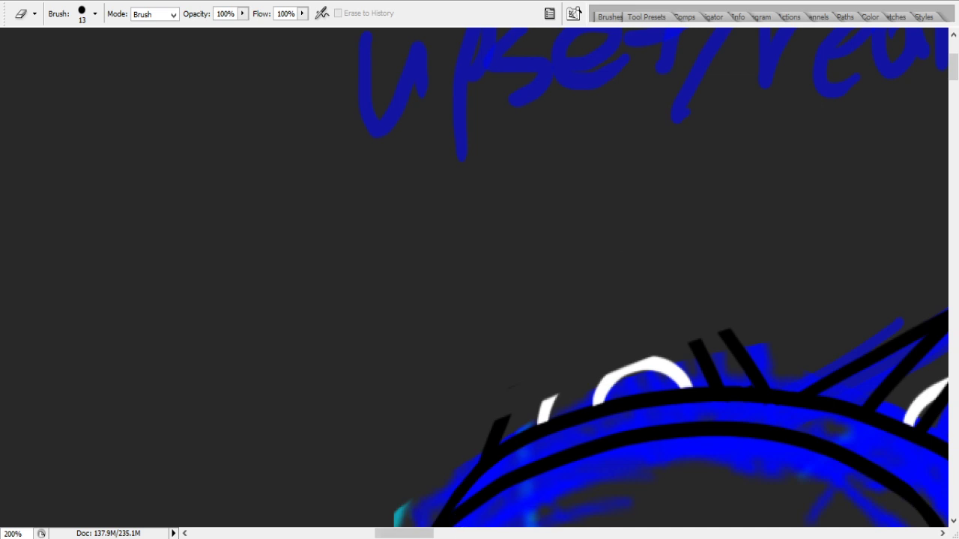
- Erase the remaining stubs of the old left ear's outline and white arcs down to the headband
left_click_drag(405, 533, 421, 534)
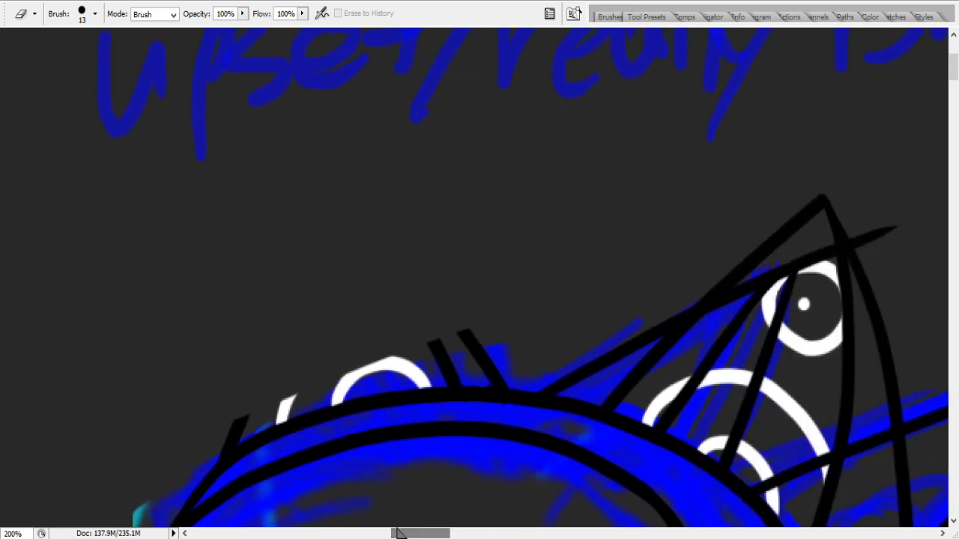
mouse_move(225, 436)
left_mouse_down()
mouse_move(292, 400)
mouse_move(592, 327)
left_mouse_up()
mouse_move(270, 397)
left_mouse_down()
mouse_move(495, 334)
mouse_move(335, 370)
mouse_move(503, 334)
left_mouse_up()
mouse_move(434, 365)
left_mouse_down()
mouse_move(498, 360)
mouse_move(438, 350)
mouse_move(548, 364)
mouse_move(421, 354)
mouse_move(515, 375)
mouse_move(454, 375)
mouse_move(479, 364)
left_mouse_up()
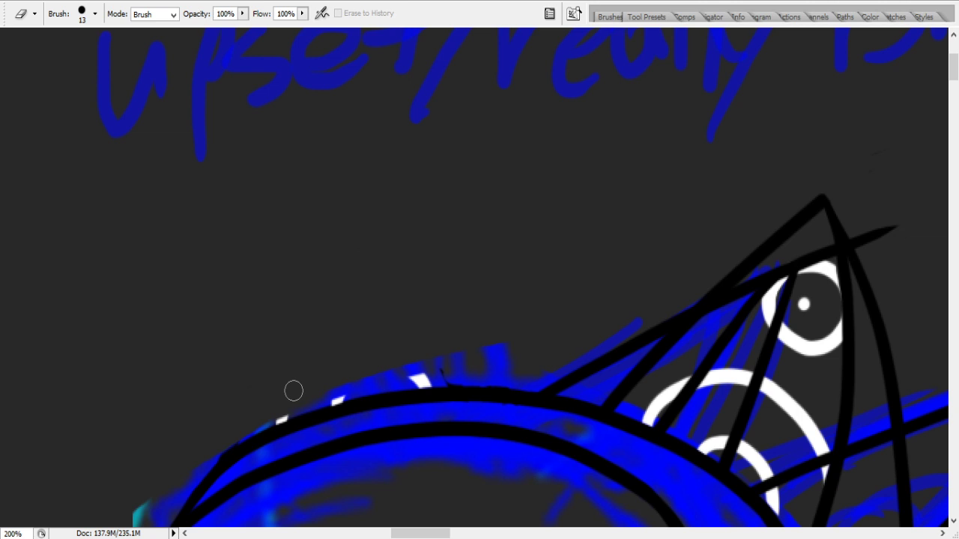
mouse_move(381, 353)
left_mouse_down()
mouse_move(460, 363)
mouse_move(434, 367)
mouse_move(462, 375)
mouse_move(428, 375)
left_mouse_up()
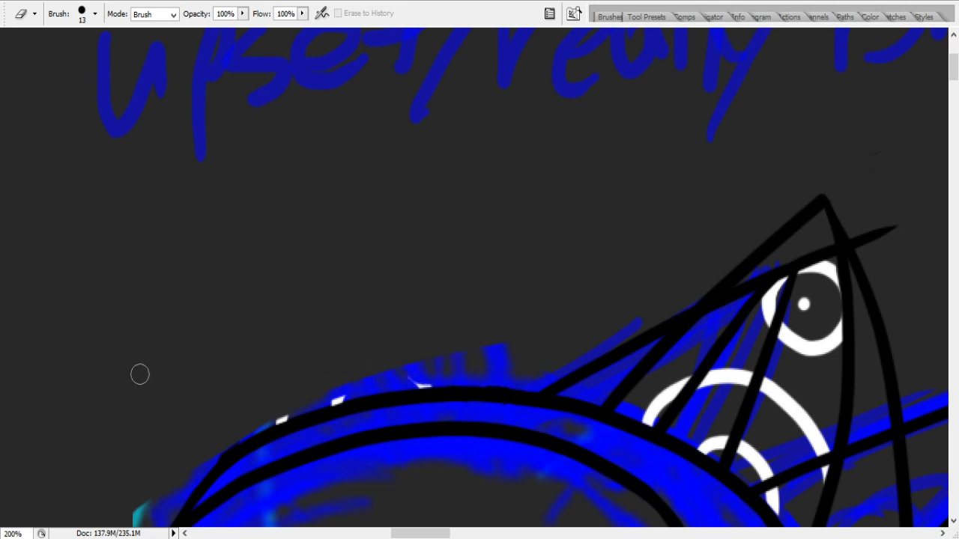
left_click_drag(329, 400, 441, 375)
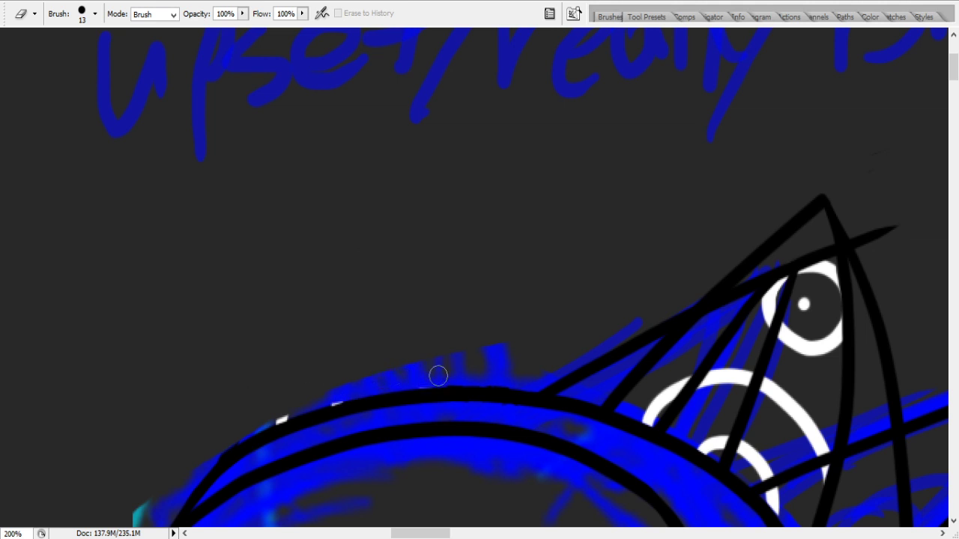
left_click_drag(297, 385, 329, 394)
left_click_drag(280, 408, 269, 413)
- Erase the upper part of the old upright right ear with its white circle, and trim the small spike's overlong line at its tip
left_click_drag(423, 533, 456, 533)
left_click_drag(265, 250, 234, 272)
mouse_move(250, 310)
left_mouse_down()
mouse_move(353, 467)
mouse_move(390, 502)
mouse_move(421, 488)
mouse_move(242, 186)
mouse_move(316, 321)
mouse_move(378, 133)
mouse_move(274, 222)
left_mouse_up()
left_click_drag(301, 309, 306, 238)
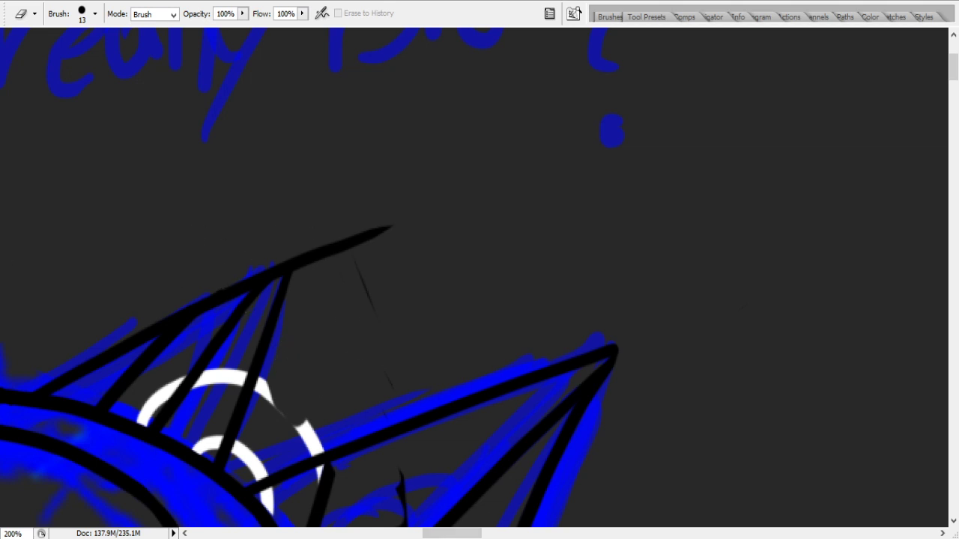
mouse_move(325, 274)
left_mouse_down()
mouse_move(323, 233)
mouse_move(310, 249)
mouse_move(304, 316)
mouse_move(307, 232)
mouse_move(305, 268)
mouse_move(339, 266)
mouse_move(323, 290)
mouse_move(383, 236)
left_mouse_up()
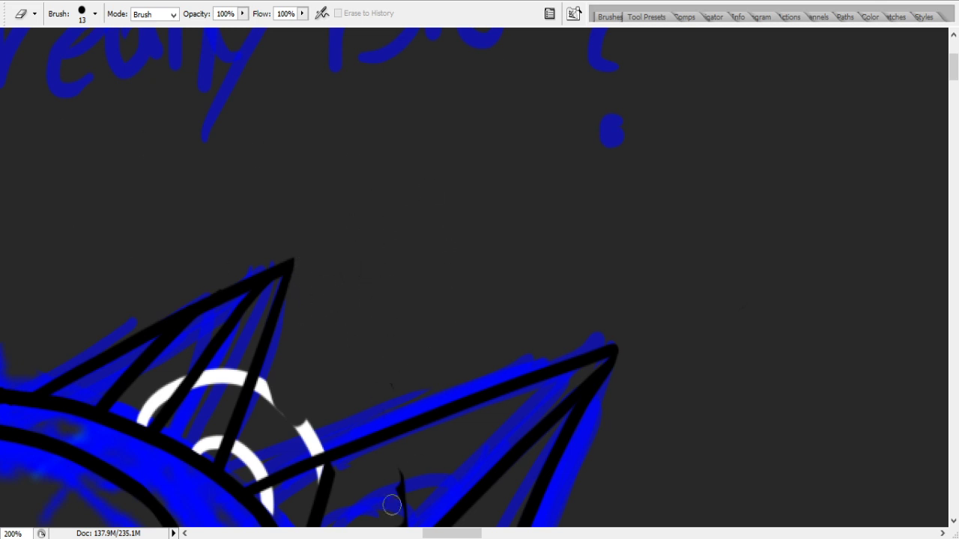
- Erase the old right ear's remaining near edge and its outer white arc around the small spike, down to the headband
left_click_drag(377, 412, 404, 426)
left_click_drag(203, 373, 221, 414)
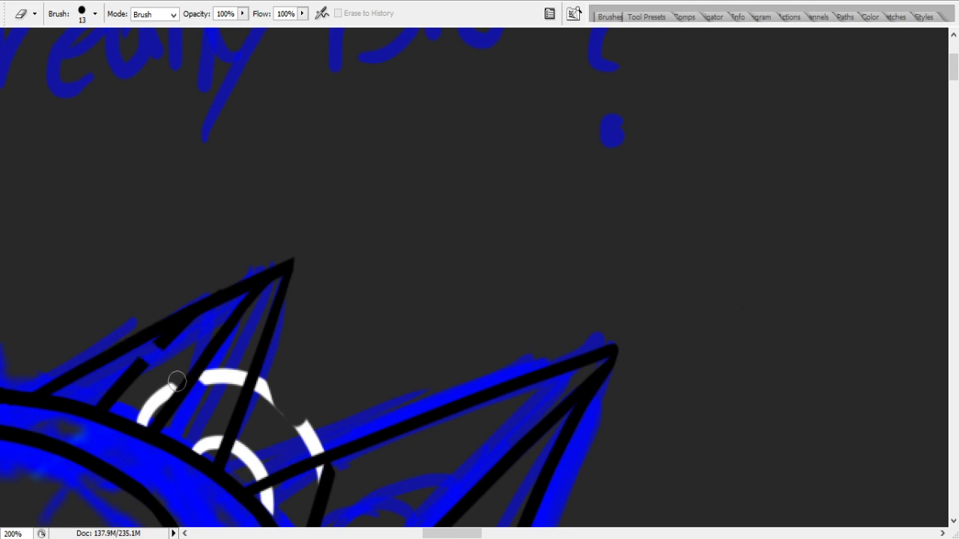
mouse_move(133, 353)
left_mouse_down()
mouse_move(102, 362)
mouse_move(167, 397)
left_mouse_up()
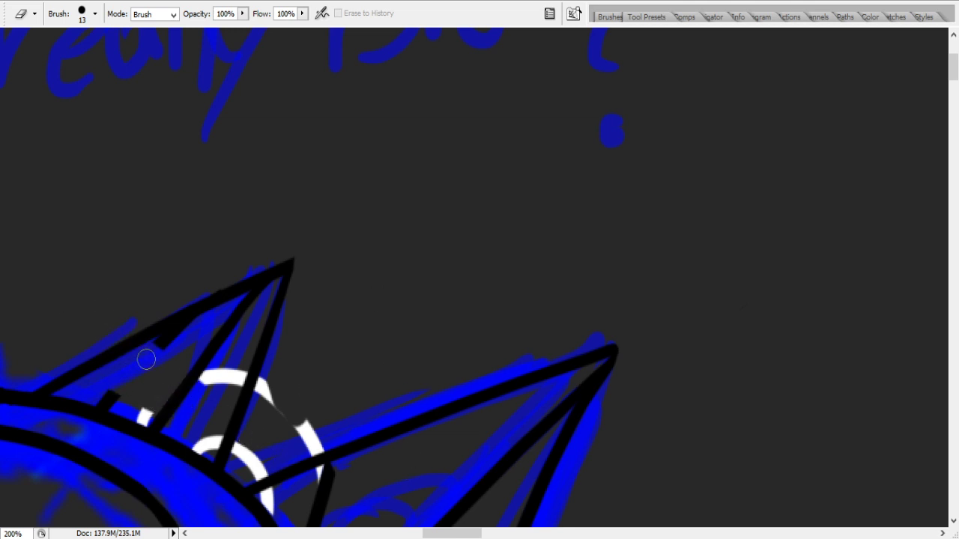
mouse_move(134, 387)
left_mouse_down()
mouse_move(153, 408)
mouse_move(135, 405)
mouse_move(148, 415)
mouse_move(82, 376)
mouse_move(163, 362)
mouse_move(355, 460)
mouse_move(303, 449)
left_mouse_up()
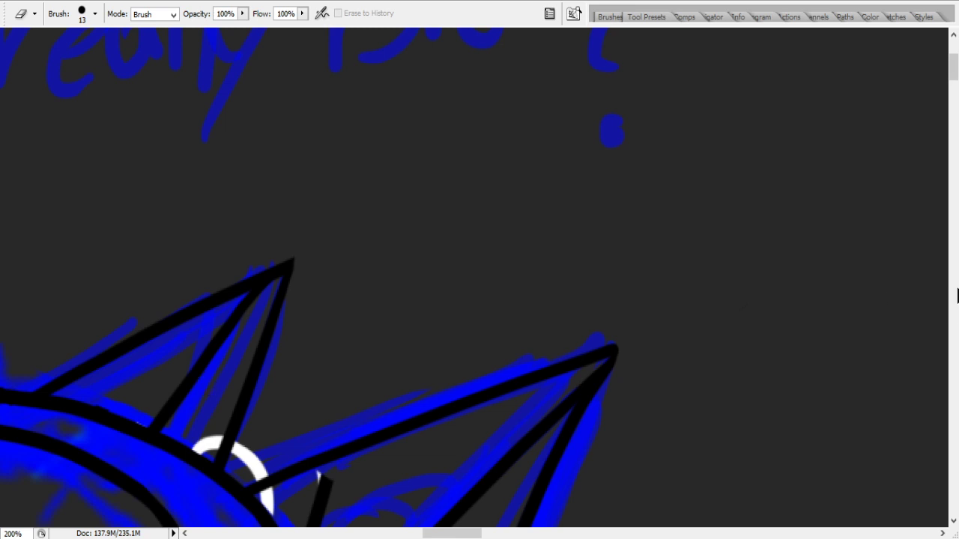
- Erase the inner white arc and the stubs of the old right ear's outline between the headband and the new swept-back ear
scroll(957, 190, "up", 3)
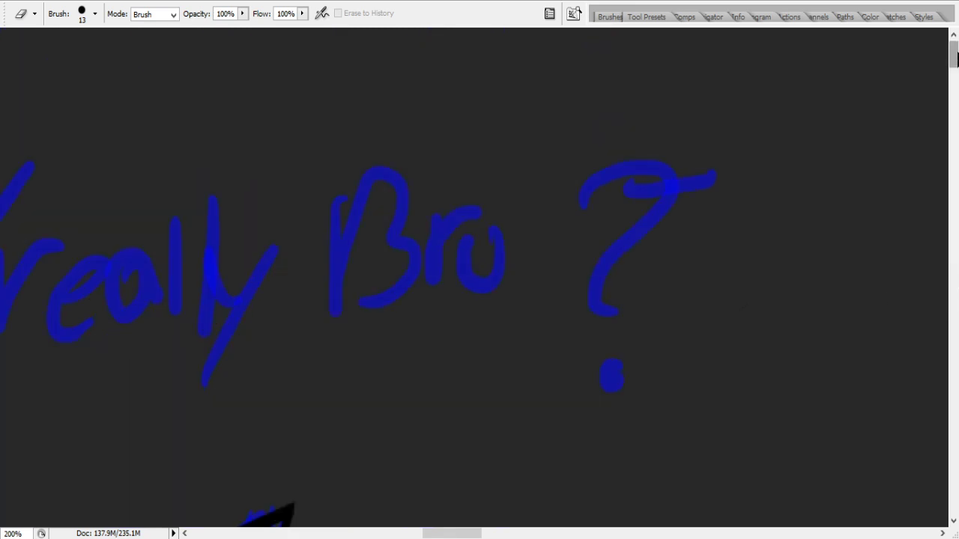
scroll(956, 86, "down", 5)
scroll(956, 87, "up", 1)
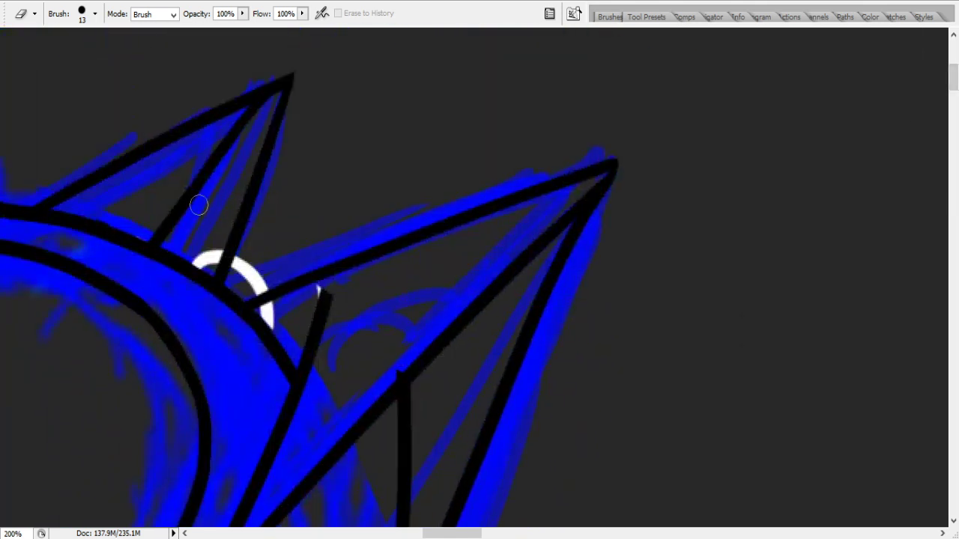
mouse_move(198, 253)
left_mouse_down()
mouse_move(269, 293)
mouse_move(317, 347)
left_mouse_up()
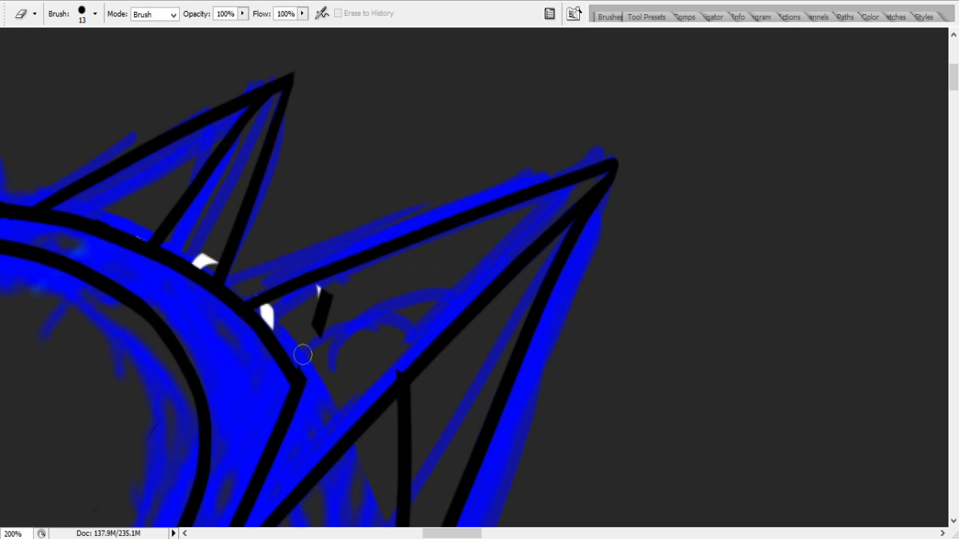
mouse_move(268, 310)
left_mouse_down()
mouse_move(257, 298)
mouse_move(278, 325)
mouse_move(260, 304)
left_mouse_up()
left_click_drag(188, 238, 196, 255)
mouse_move(327, 293)
left_mouse_down()
mouse_move(319, 323)
mouse_move(337, 349)
left_mouse_up()
left_click_drag(405, 370, 404, 464)
- Erase the rest of the old right ear's outer line and smooth its junction with the new ear's lower edge
scroll(848, 171, "down", 5)
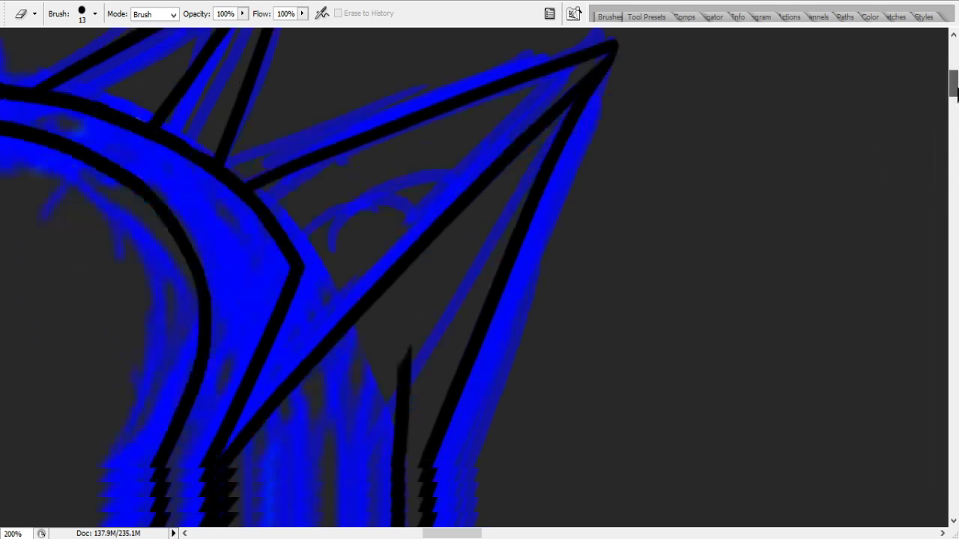
mouse_move(402, 367)
left_mouse_down()
mouse_move(402, 255)
mouse_move(371, 442)
mouse_move(402, 359)
mouse_move(405, 202)
left_mouse_up()
left_click_drag(391, 247, 363, 227)
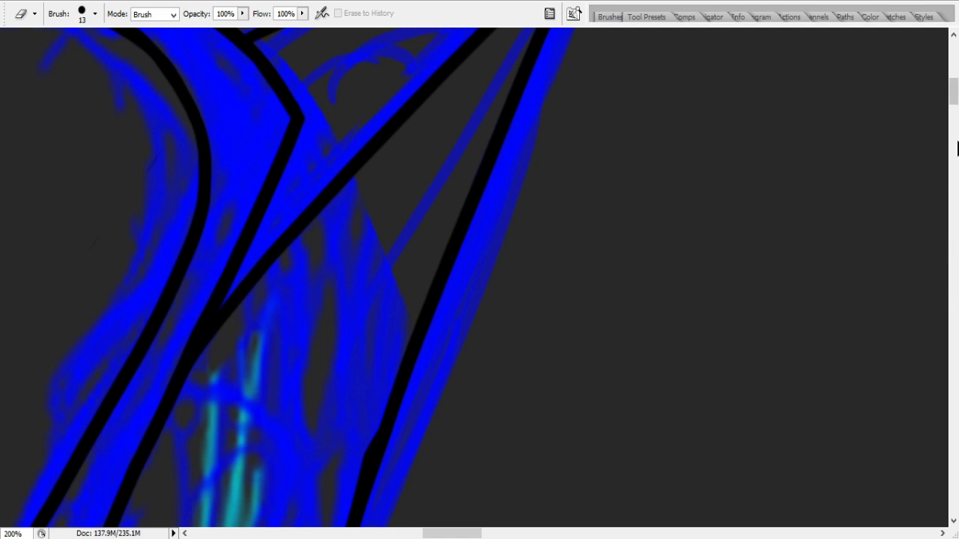
scroll(862, 148, "down", 4)
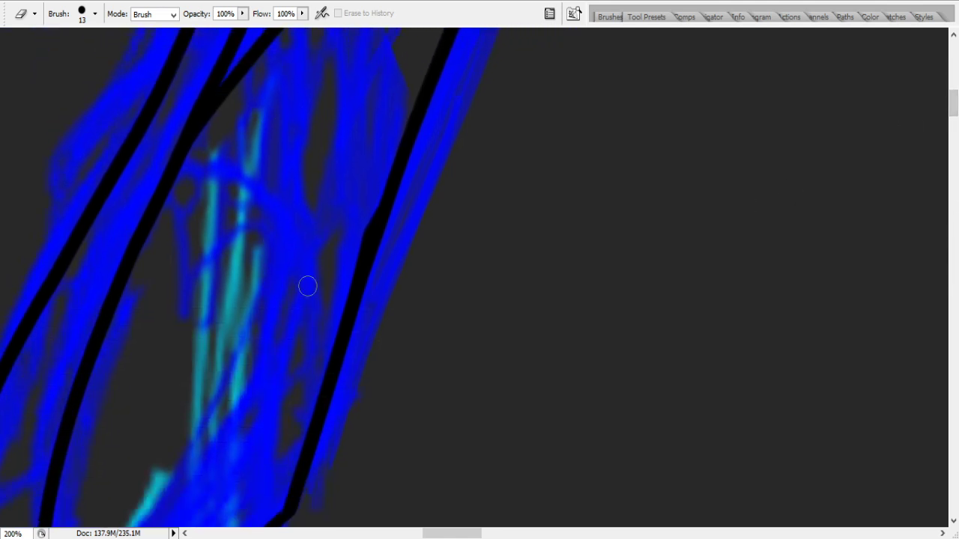
left_click_drag(339, 275, 358, 213)
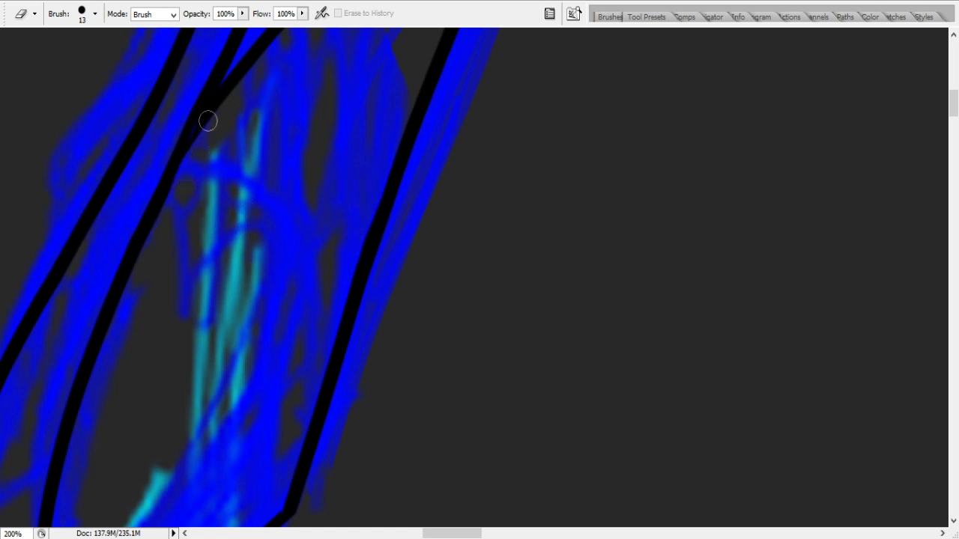
- Erase the old right ear's inner line between the headband's corner and the point where it merges with the new ear's inner line
mouse_move(135, 190)
left_mouse_down()
mouse_move(202, 73)
mouse_move(151, 159)
mouse_move(197, 99)
mouse_move(148, 166)
mouse_move(219, 69)
mouse_move(147, 175)
left_mouse_up()
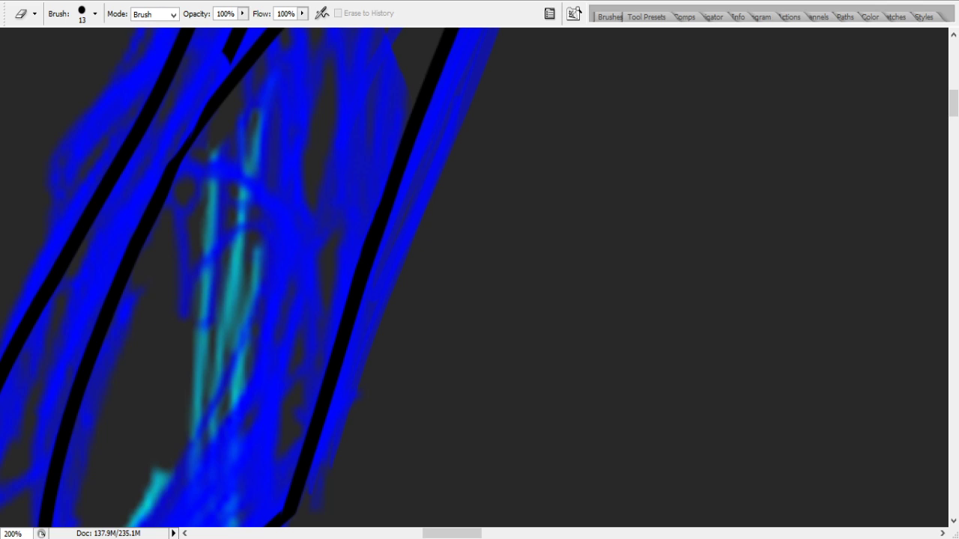
mouse_move(225, 56)
left_mouse_down()
mouse_move(197, 137)
mouse_move(240, 68)
mouse_move(152, 134)
left_mouse_up()
key("ctrl+z")
left_click_drag(146, 176, 198, 104)
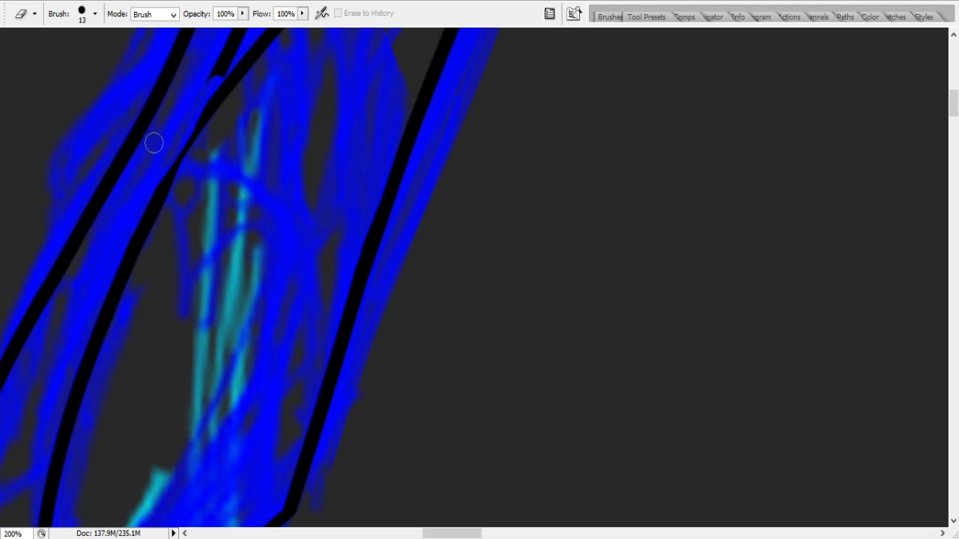
mouse_move(268, 38)
left_mouse_down()
mouse_move(208, 92)
mouse_move(229, 43)
left_mouse_up()
left_click_drag(953, 103, 953, 87)
mouse_move(257, 312)
left_mouse_down()
mouse_move(266, 241)
mouse_move(282, 227)
mouse_move(264, 217)
mouse_move(292, 249)
mouse_move(277, 203)
mouse_move(296, 219)
mouse_move(283, 199)
mouse_move(291, 254)
left_mouse_up()
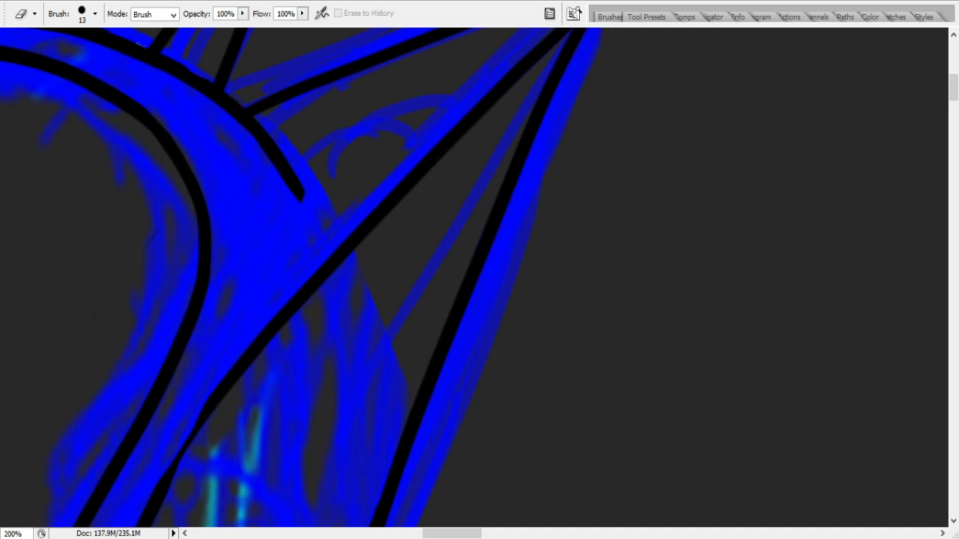
- Extend the headband's outer curve in black with a size 9 brush to the swept-back right ear's inner line, removing the overshoot
key("b")
mouse_move(291, 161)
left_mouse_down()
mouse_move(291, 199)
mouse_move(327, 314)
left_mouse_up()
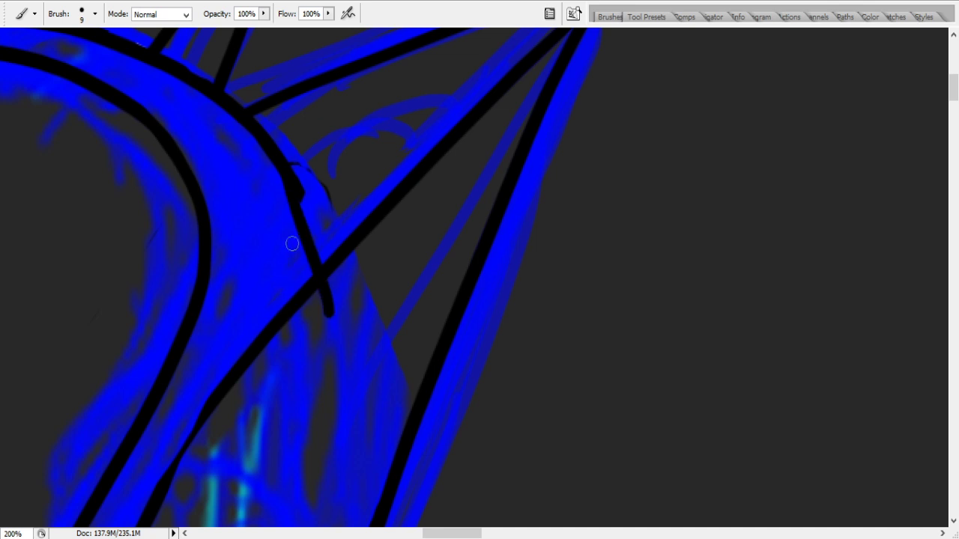
key("ctrl+z")
left_click_drag(298, 187, 341, 335)
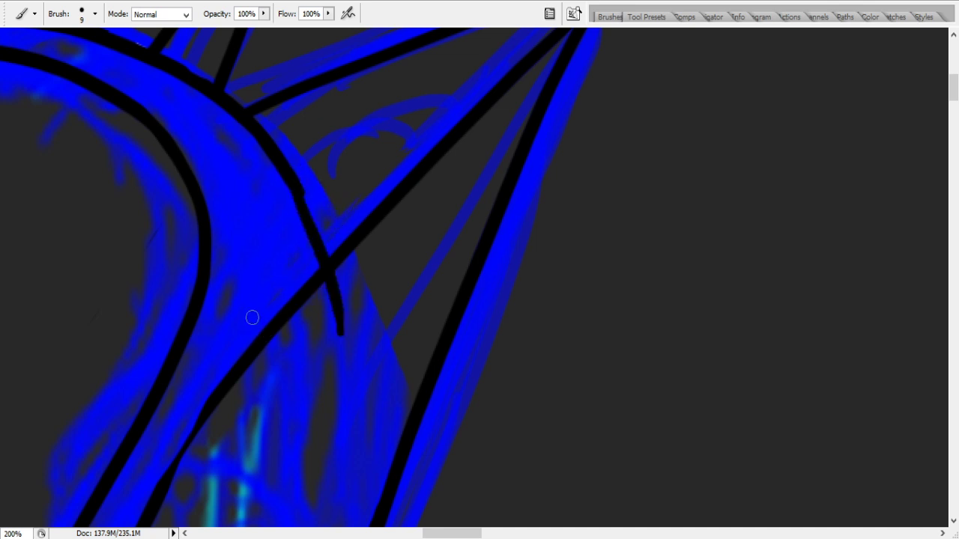
key("ctrl+z")
left_click_drag(290, 176, 350, 302)
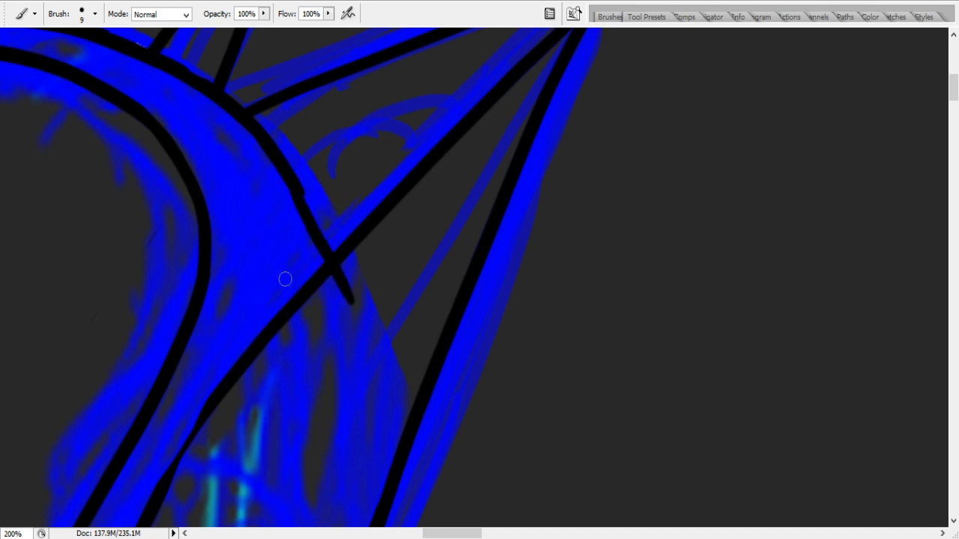
key("ctrl+z")
left_click_drag(305, 185, 334, 304)
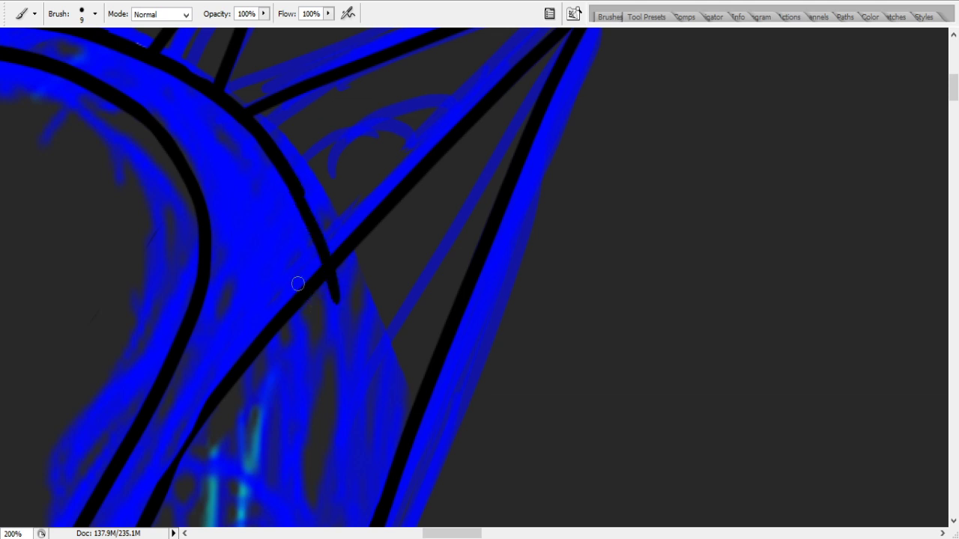
left_click_drag(305, 194, 334, 285)
mouse_move(337, 317)
left_mouse_down()
mouse_move(311, 314)
mouse_move(340, 272)
left_mouse_up()
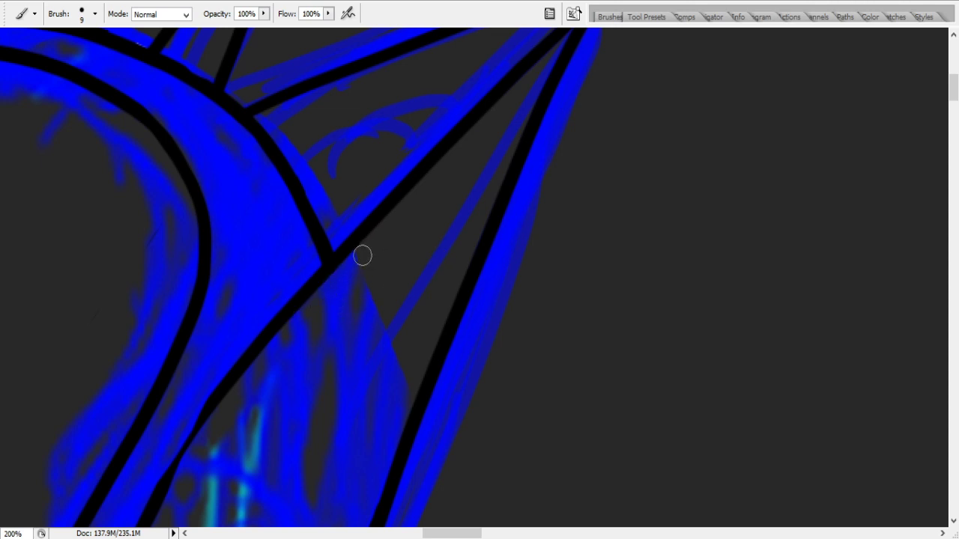
- Thicken the thinned stretch where the right ear's inner line joins the helmet's side outline
left_click_drag(161, 483, 221, 423)
key("ctrl+z")
left_click_drag(149, 494, 218, 382)
key("ctrl+z")
left_click_drag(154, 498, 216, 376)
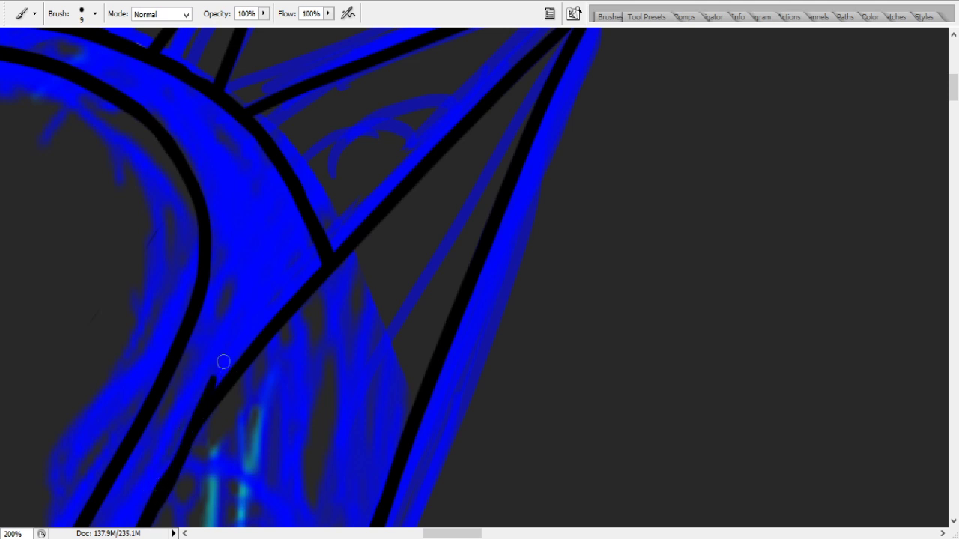
key("ctrl+z")
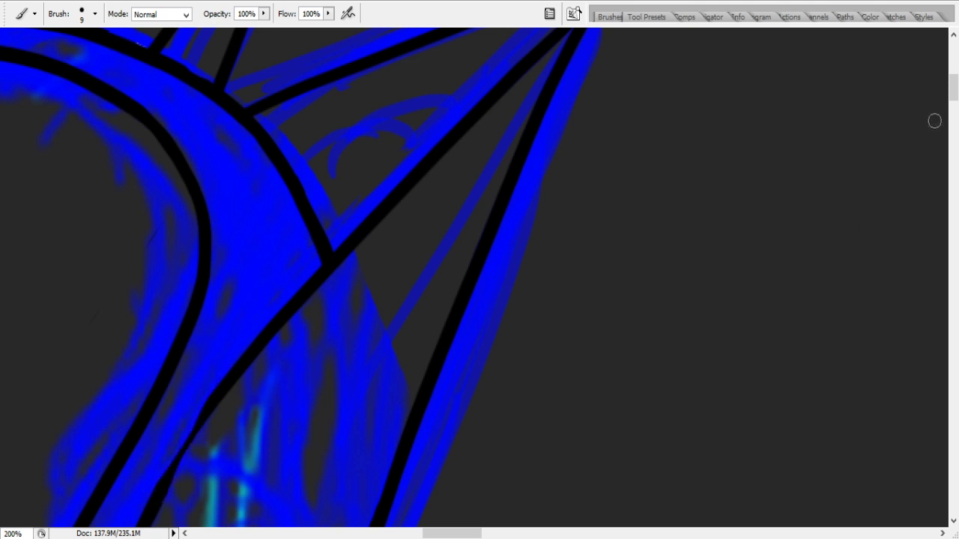
scroll(953, 88, "down", 3)
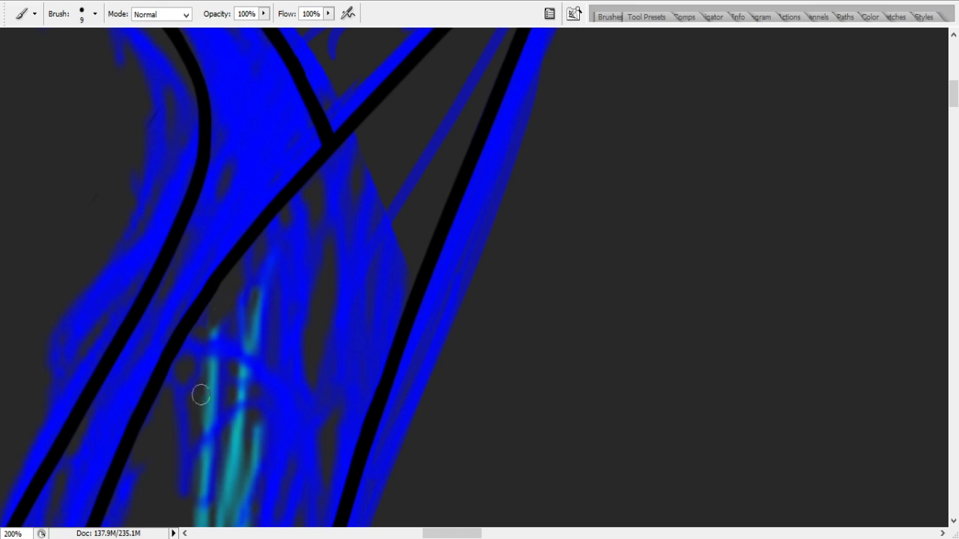
- Try two white arcs at the right ear's base and two smaller ones near its tip
mouse_move(954, 96)
left_mouse_down()
mouse_move(955, 74)
mouse_move(955, 146)
mouse_move(956, 83)
left_mouse_up()
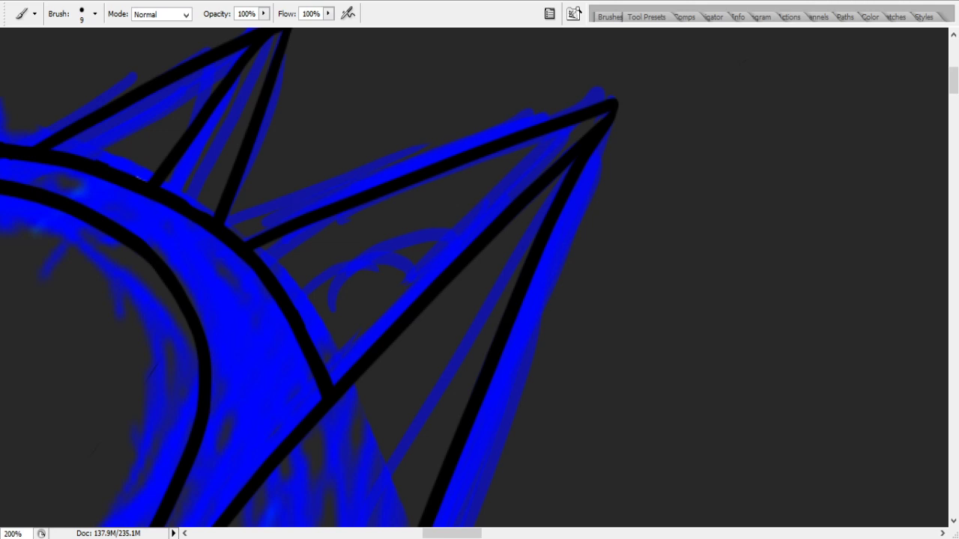
mouse_move(280, 290)
left_mouse_down()
mouse_move(298, 262)
mouse_move(442, 367)
left_mouse_up()
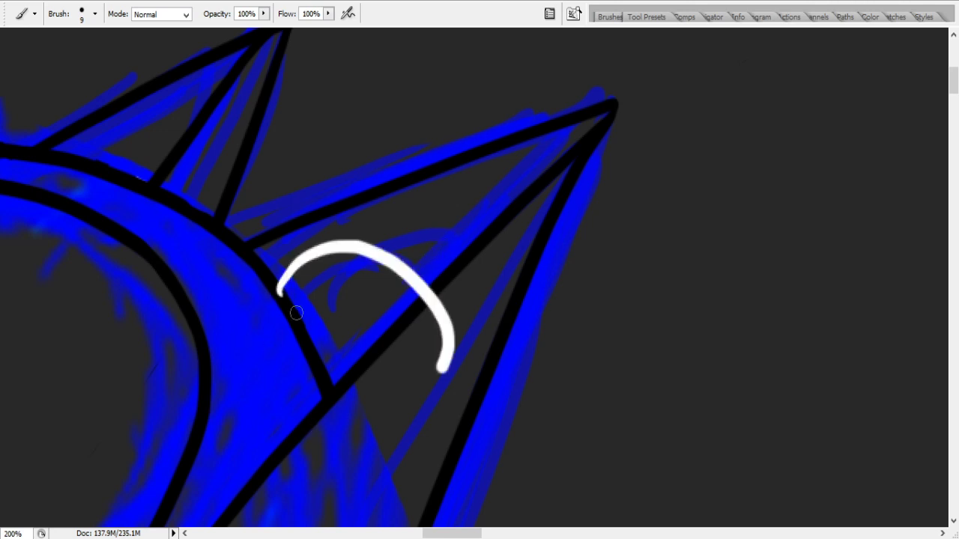
left_click_drag(291, 309, 394, 373)
left_click_drag(467, 249, 553, 176)
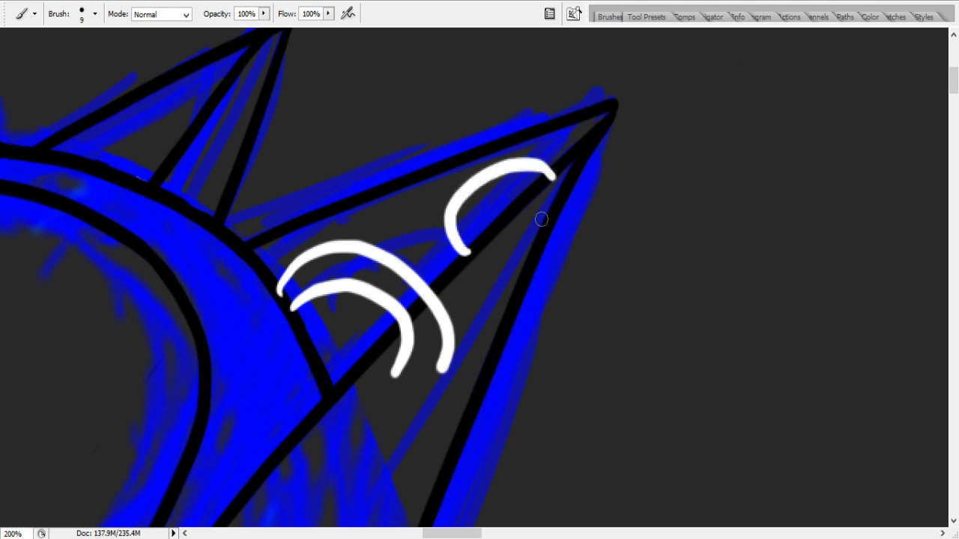
left_click_drag(487, 236, 522, 213)
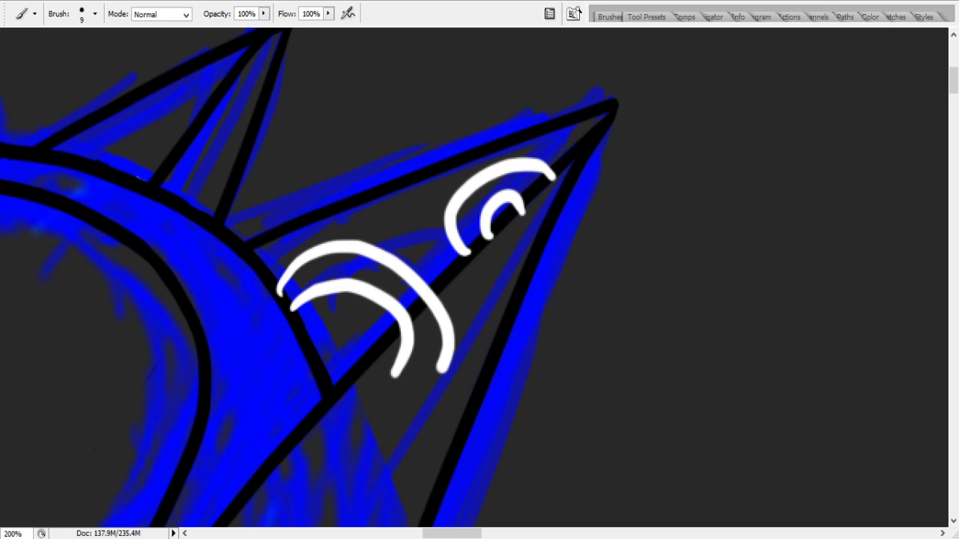
key("ctrl+alt+z")
key("ctrl+alt+z")
key("ctrl+alt+z")
key("ctrl+alt+z")
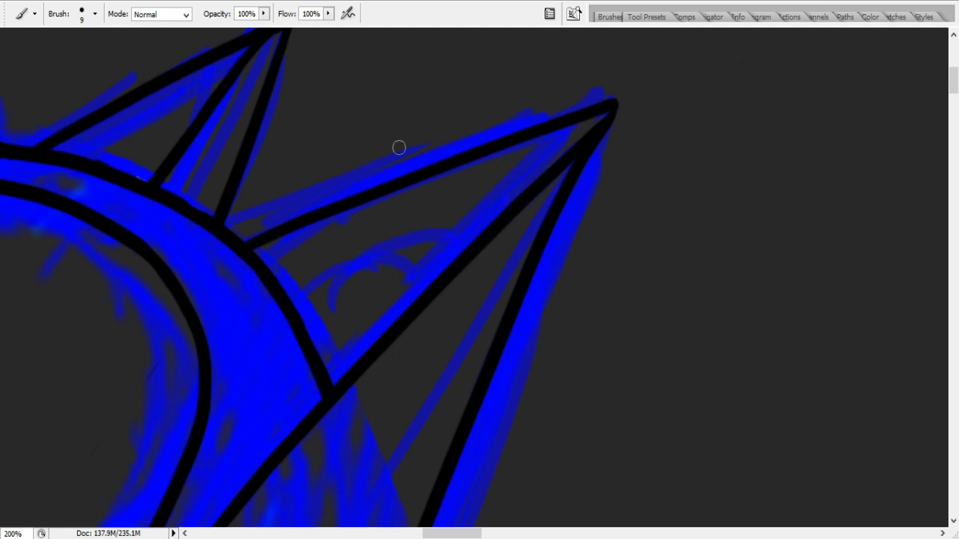
- Draw two small white arcs near the swept-back right ear's tip and two wider white arcs at its base
left_click_drag(496, 220, 568, 174)
left_click_drag(518, 206, 550, 199)
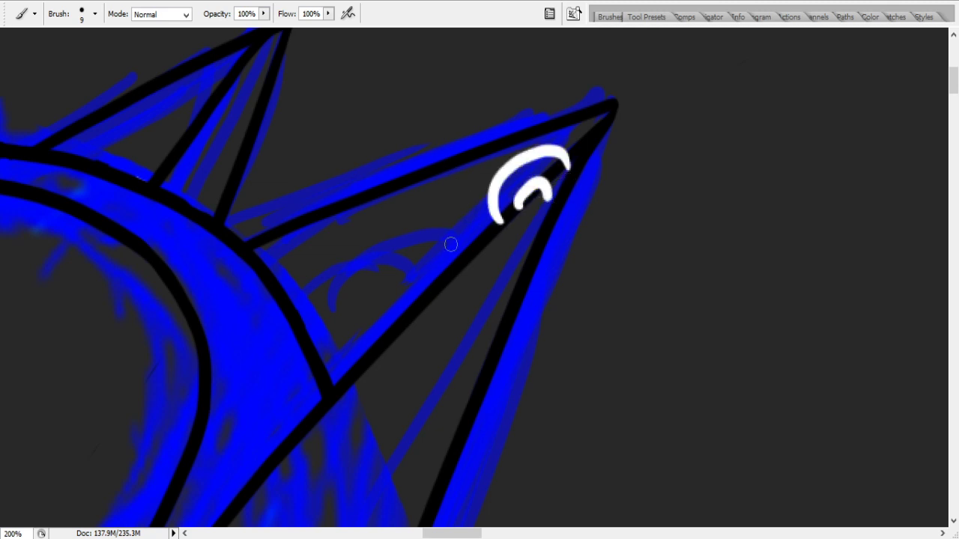
left_click_drag(276, 286, 437, 341)
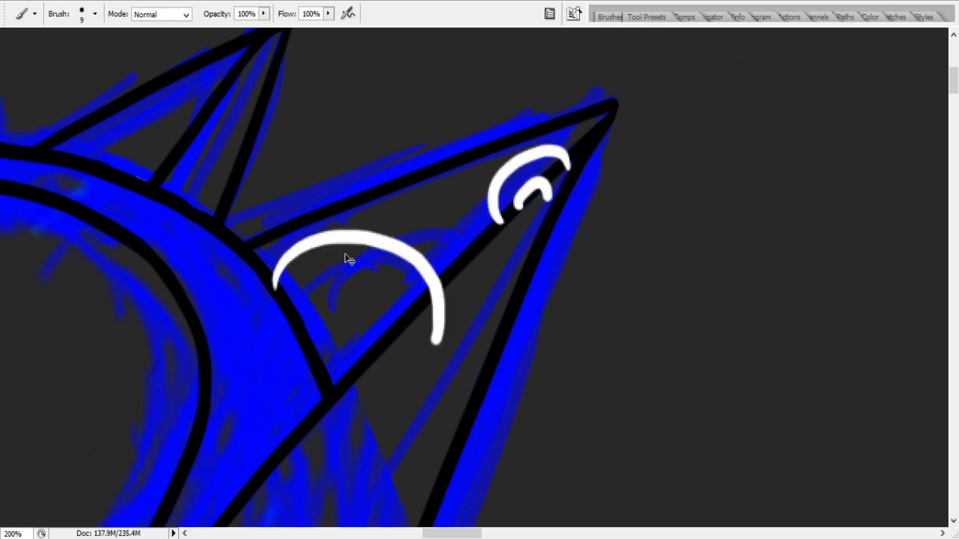
key("ctrl+z")
left_click_drag(264, 291, 465, 295)
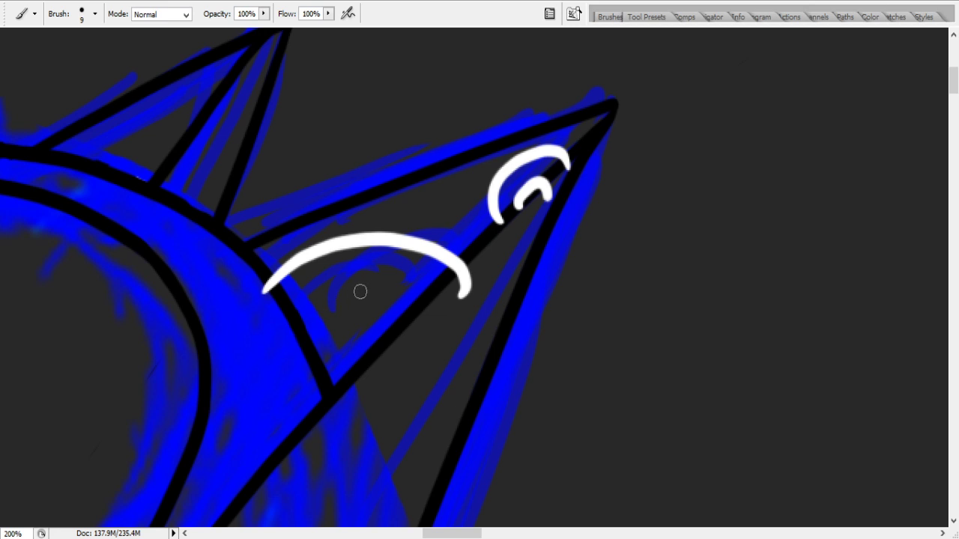
mouse_move(294, 326)
left_mouse_down()
mouse_move(428, 333)
mouse_move(437, 360)
left_mouse_up()
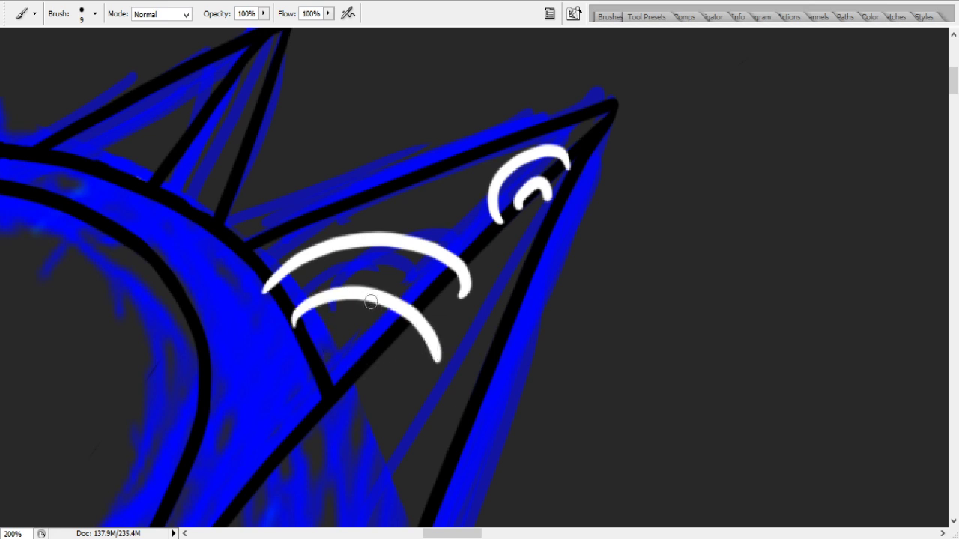
- Erase the ends of the white arcs that run past the right ear's inner line, at both the base and the tip
mouse_move(505, 255)
left_mouse_down()
mouse_move(402, 318)
mouse_move(397, 343)
left_mouse_up()
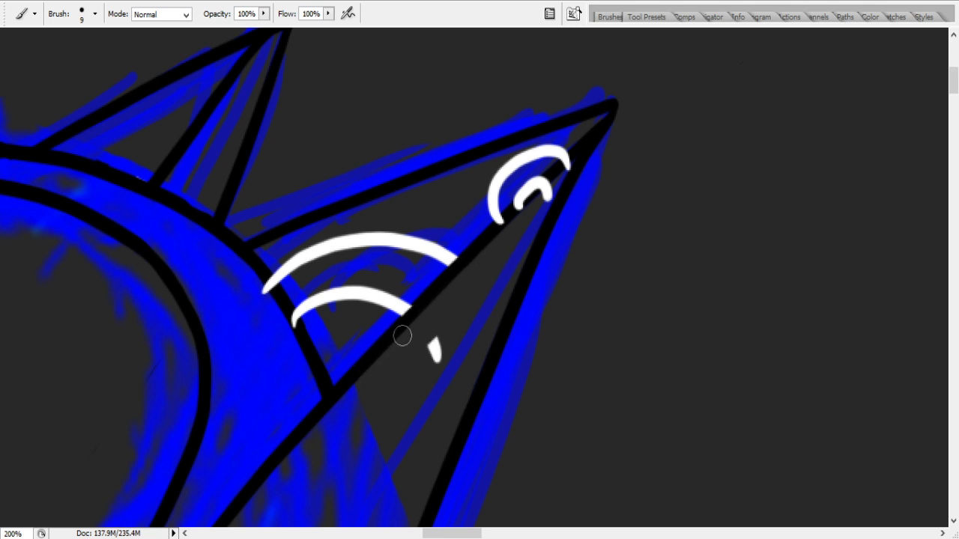
left_click(434, 350)
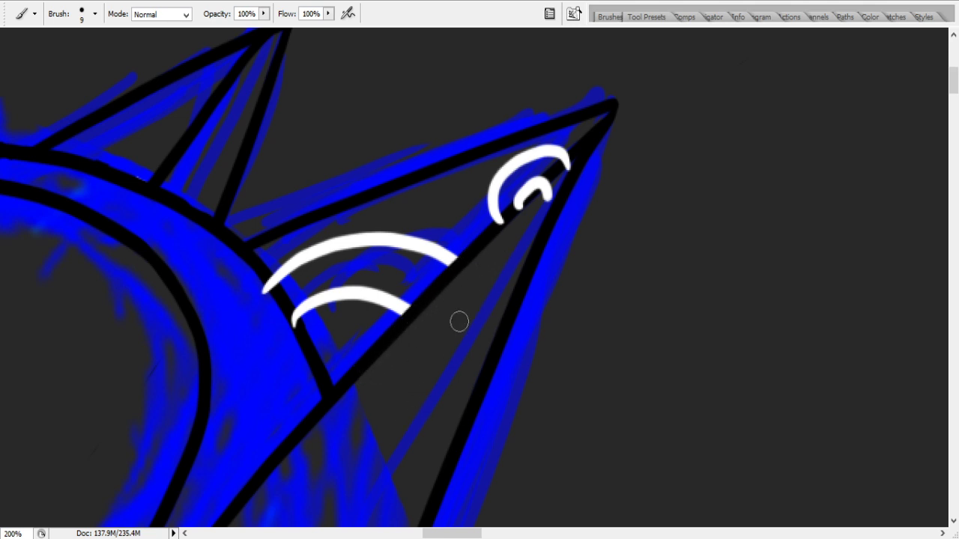
left_click_drag(528, 199, 573, 160)
mouse_move(539, 194)
left_mouse_down()
mouse_move(565, 158)
mouse_move(510, 217)
mouse_move(569, 154)
mouse_move(517, 204)
left_mouse_up()
left_click_drag(491, 212, 498, 222)
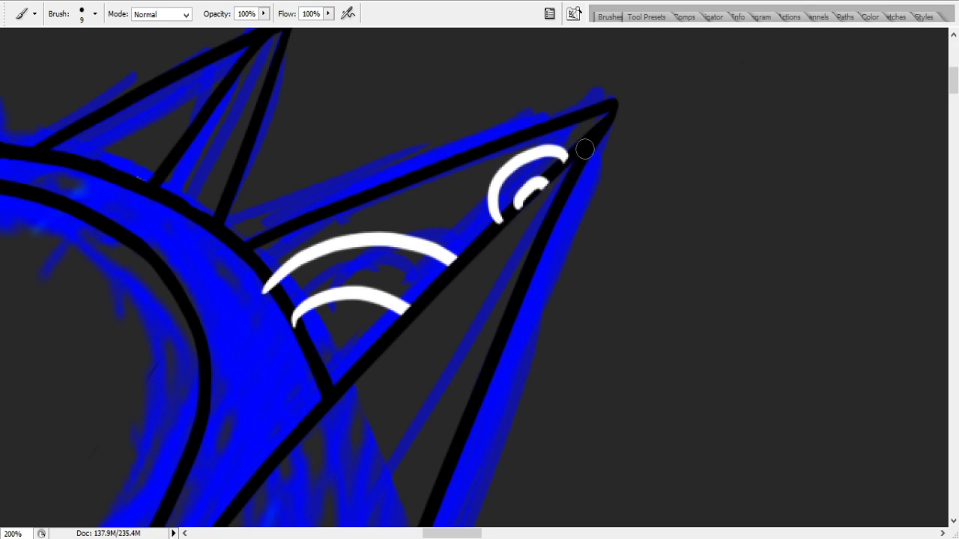
- Erase the ends of the right ear's white arcs that overrun the inner line near the tip and the helmet outline at the base
mouse_move(576, 153)
left_mouse_down()
mouse_move(491, 235)
mouse_move(574, 154)
left_mouse_up()
mouse_move(307, 357)
left_mouse_down()
mouse_move(250, 292)
mouse_move(283, 338)
mouse_move(256, 270)
mouse_move(306, 365)
mouse_move(271, 281)
mouse_move(305, 355)
mouse_move(269, 325)
mouse_move(254, 274)
mouse_move(288, 341)
mouse_move(255, 276)
mouse_move(291, 332)
left_mouse_up()
key("z")
key("ctrl+alt+z")
key("ctrl+alt+z")
key("ctrl+alt+z")
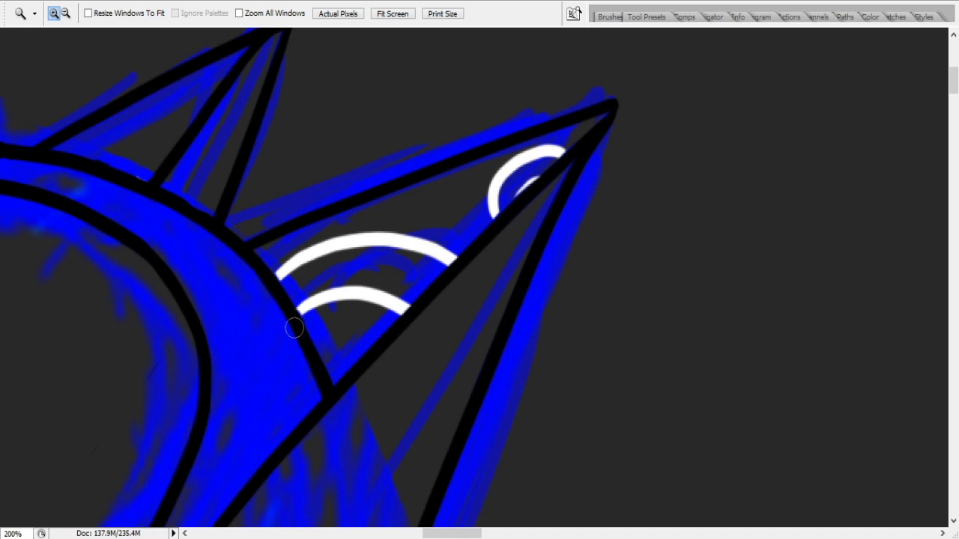
- Draw two white arcs at the base of the upset character's left ear and one smaller arc near its tip
left_click_drag(953, 90, 955, 85)
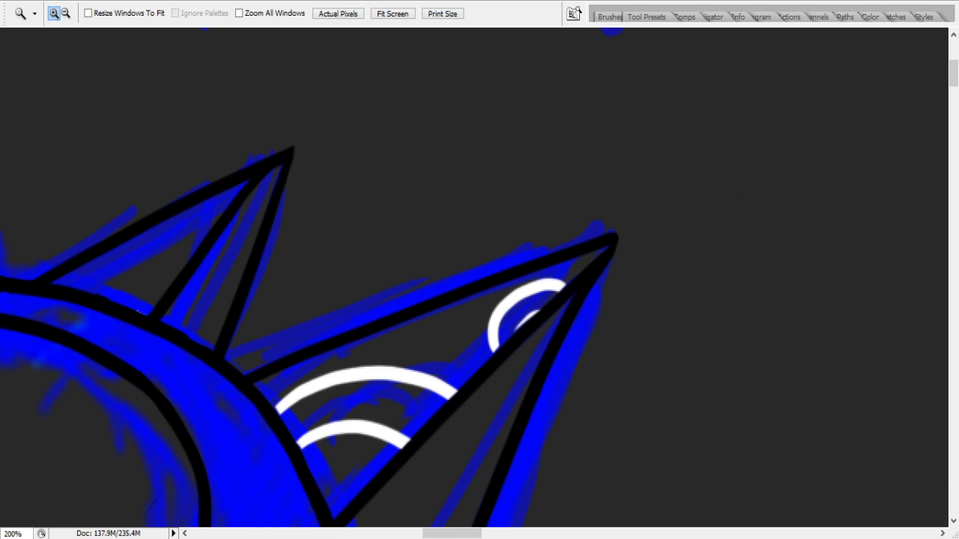
key("b")
mouse_move(75, 307)
left_mouse_down()
mouse_move(114, 257)
mouse_move(212, 287)
left_mouse_up()
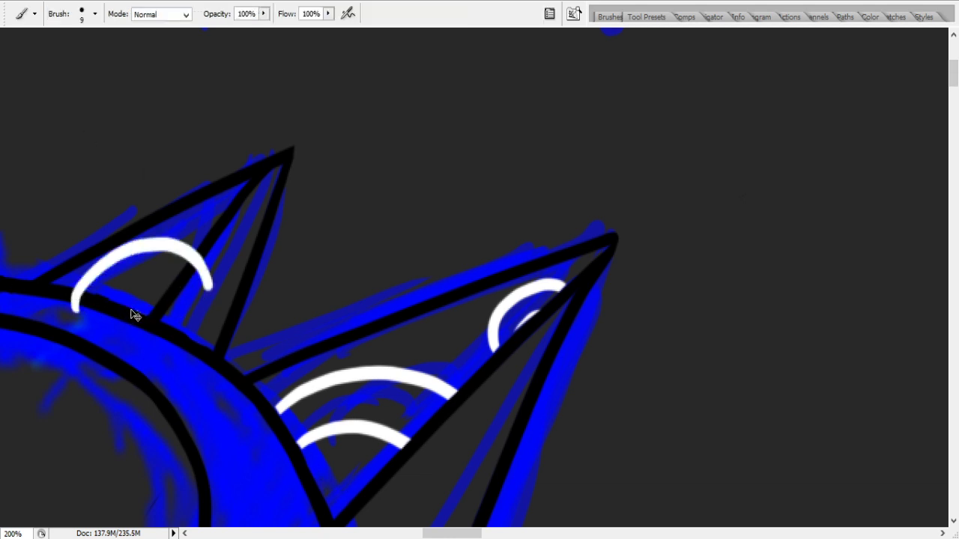
key("ctrl+z")
mouse_move(84, 297)
left_mouse_down()
mouse_move(92, 284)
mouse_move(190, 274)
left_mouse_up()
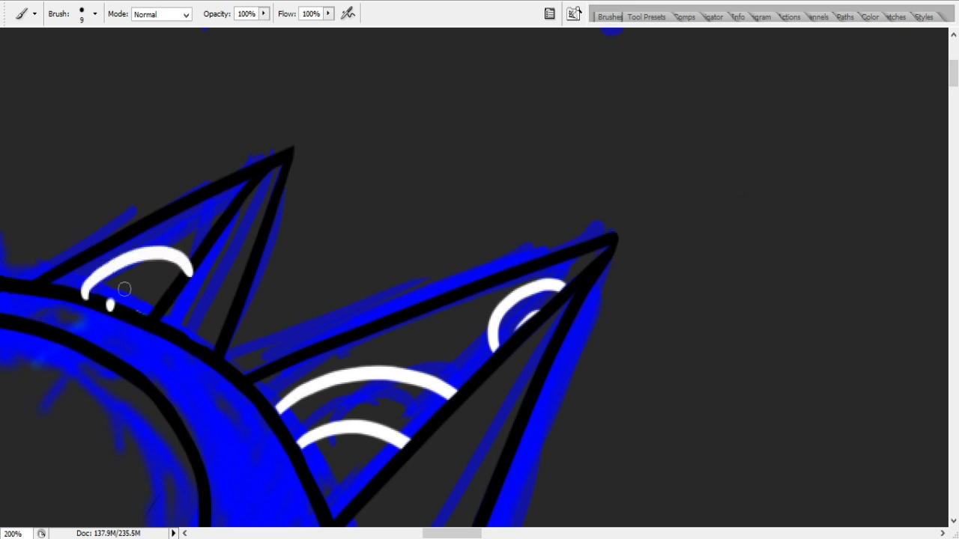
left_click_drag(109, 307, 166, 321)
left_click_drag(203, 246, 241, 216)
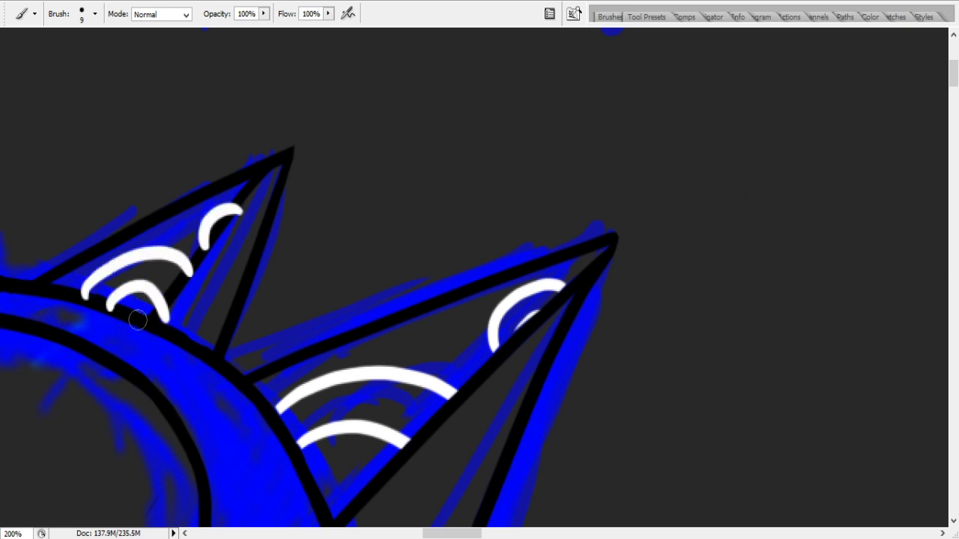
- Erase the ends of the left ear's white arcs that run past its inner line and the helmet outline
mouse_move(159, 316)
left_mouse_down()
mouse_move(242, 223)
mouse_move(150, 340)
mouse_move(236, 220)
mouse_move(159, 309)
mouse_move(243, 202)
left_mouse_up()
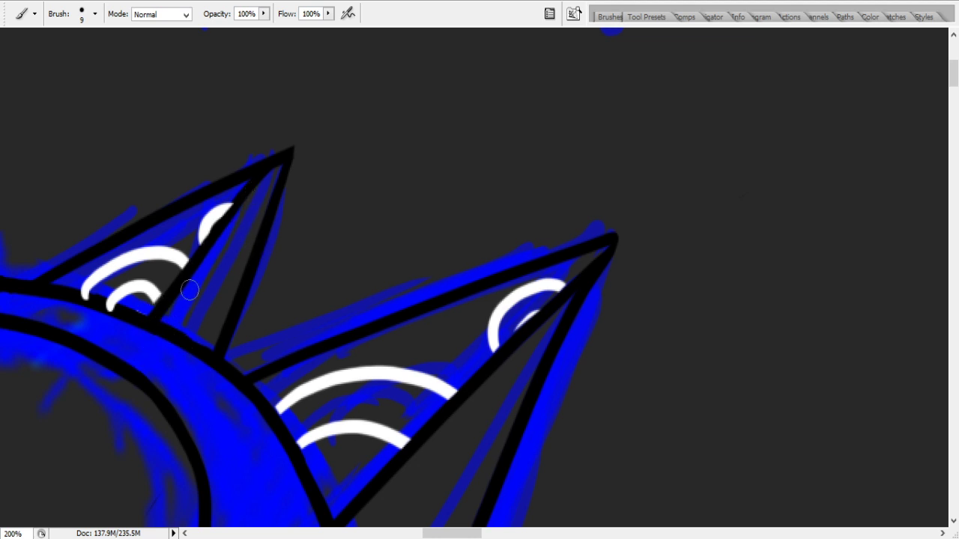
mouse_move(106, 287)
left_mouse_down()
mouse_move(90, 305)
mouse_move(112, 314)
mouse_move(74, 292)
left_mouse_up()
key("z")
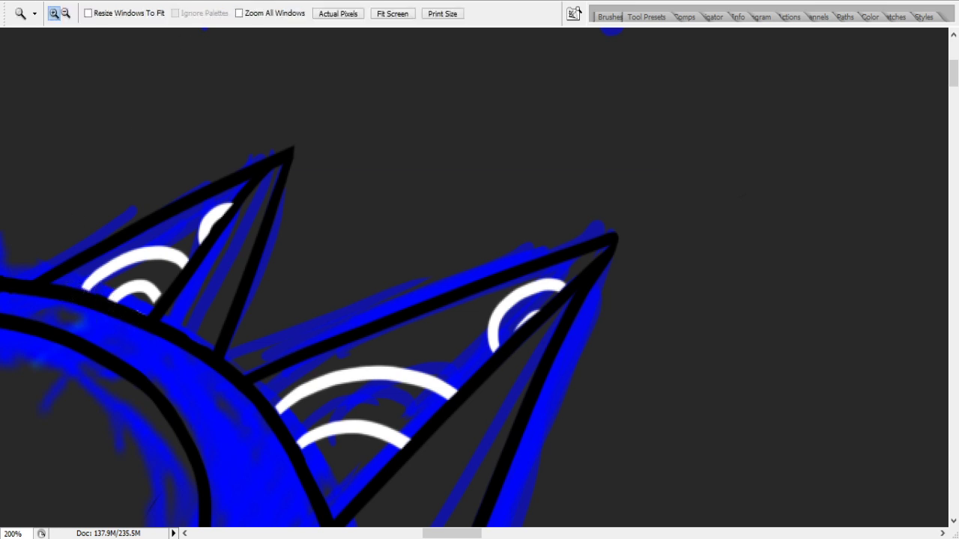
- Examine the excited/happy and fight sketches, comparing the pasted helmet line art with the rough ear poses
left_click(66, 13)
left_click(312, 214)
left_click(313, 219)
left_click(313, 221)
left_click(313, 221)
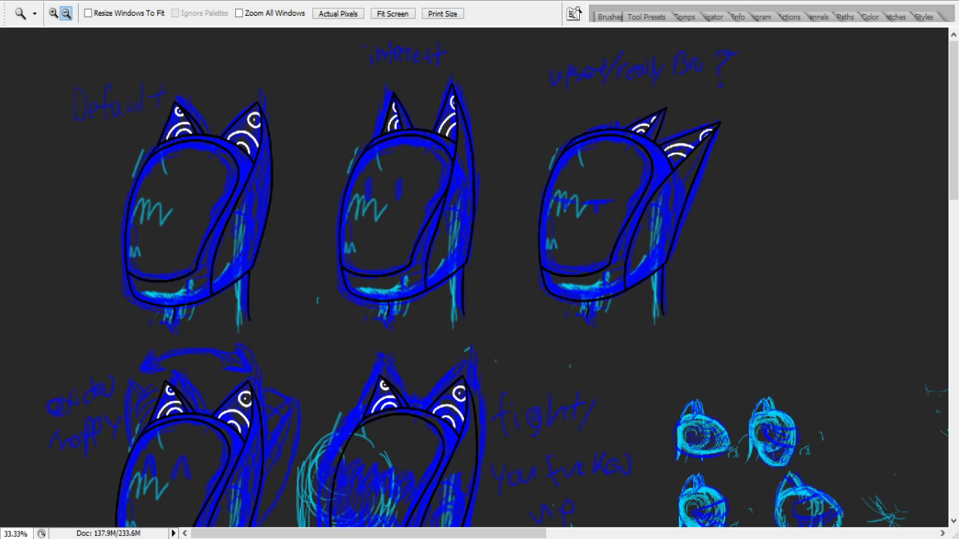
scroll(282, 257, "down", 5)
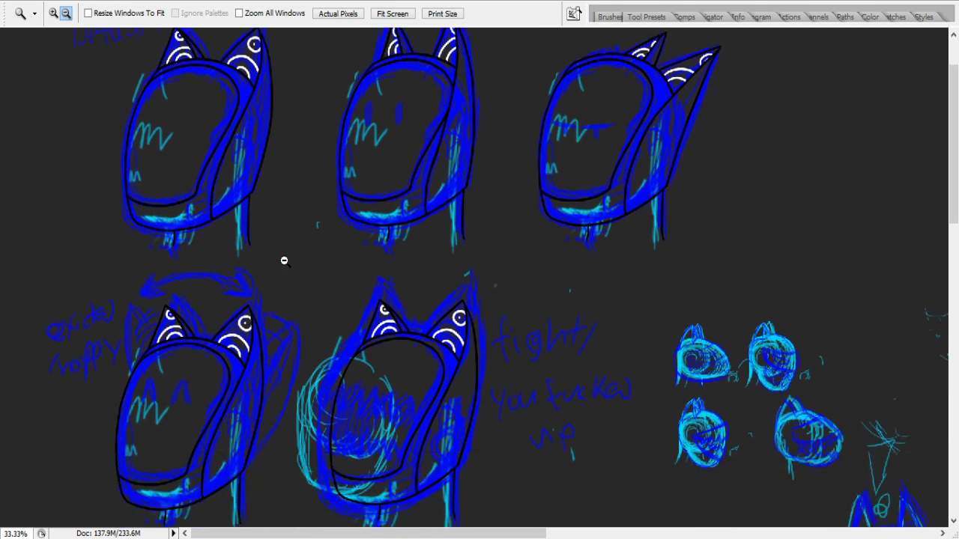
left_click(55, 13)
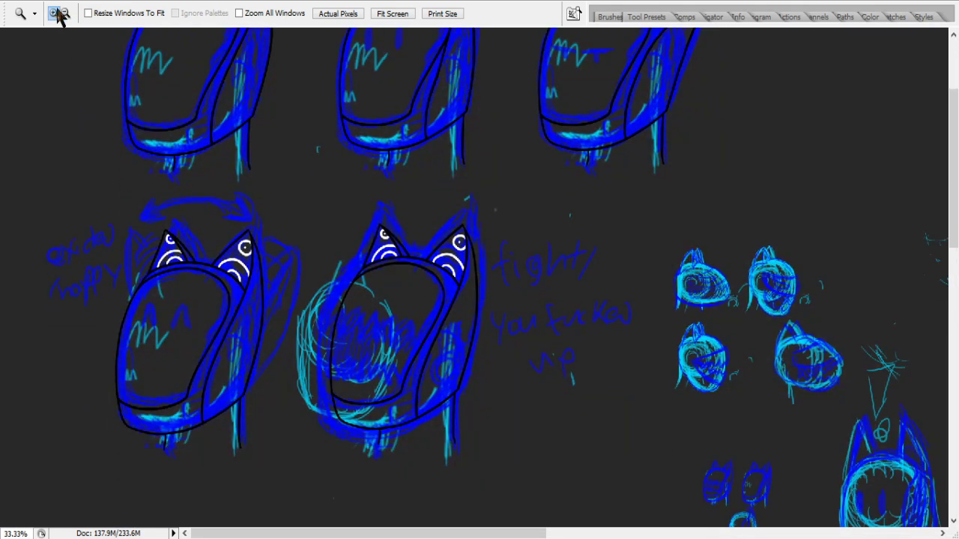
left_click(300, 309)
left_click(269, 240)
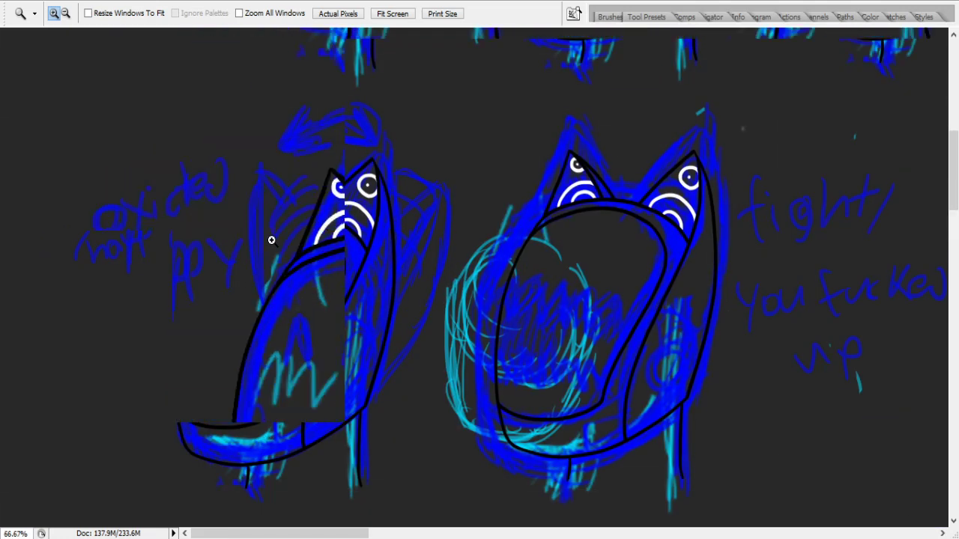
left_click(474, 334)
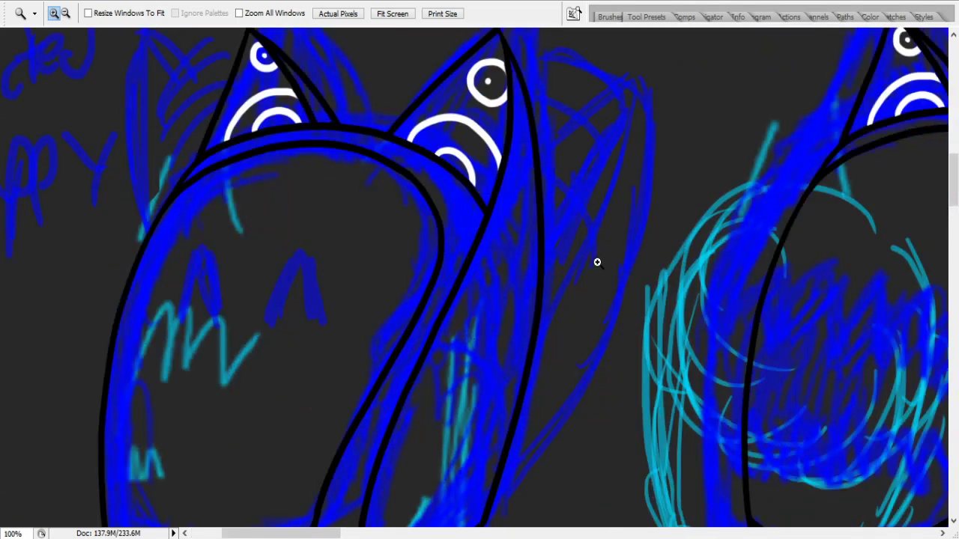
scroll(580, 262, "up", 1)
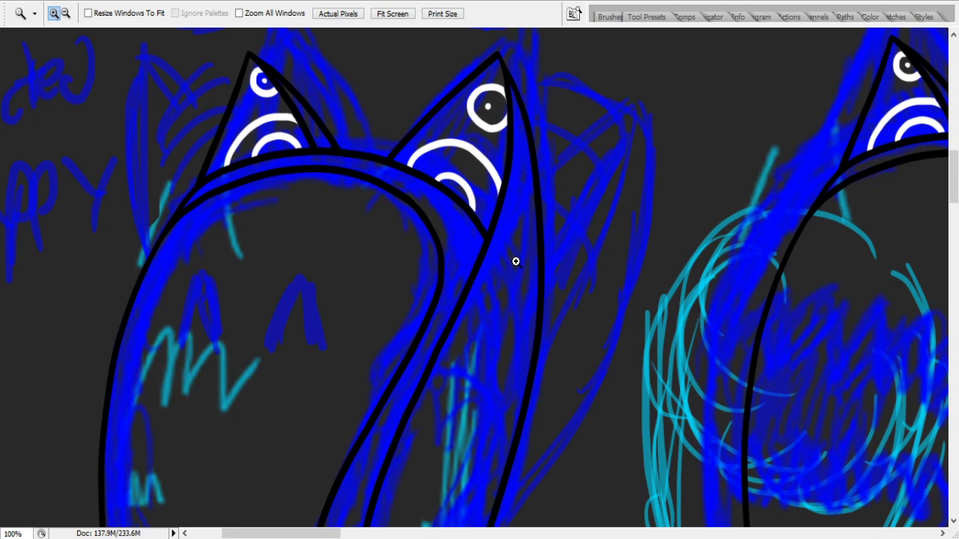
scroll(570, 299, "up", 2)
scroll(559, 284, "down", 2)
left_click_drag(310, 529, 354, 529)
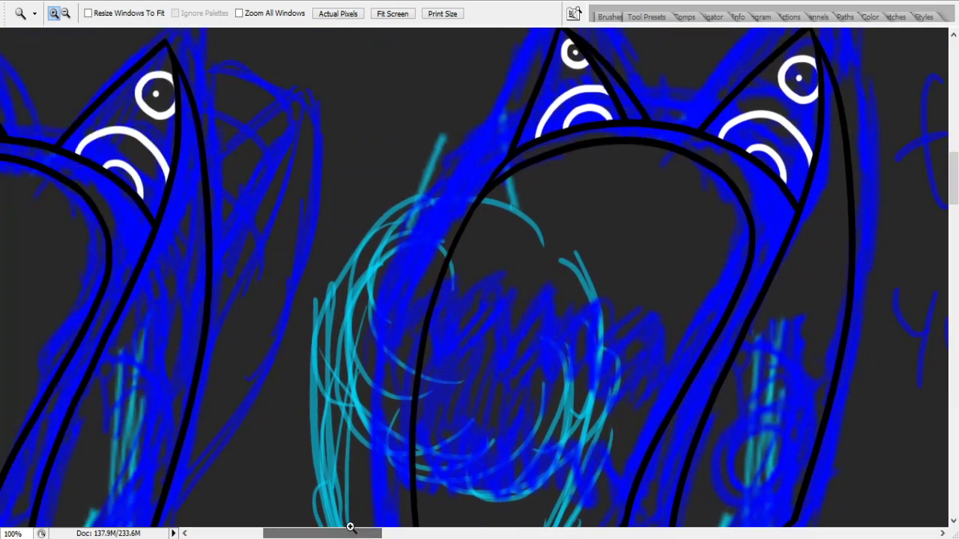
scroll(349, 524, "down", 4)
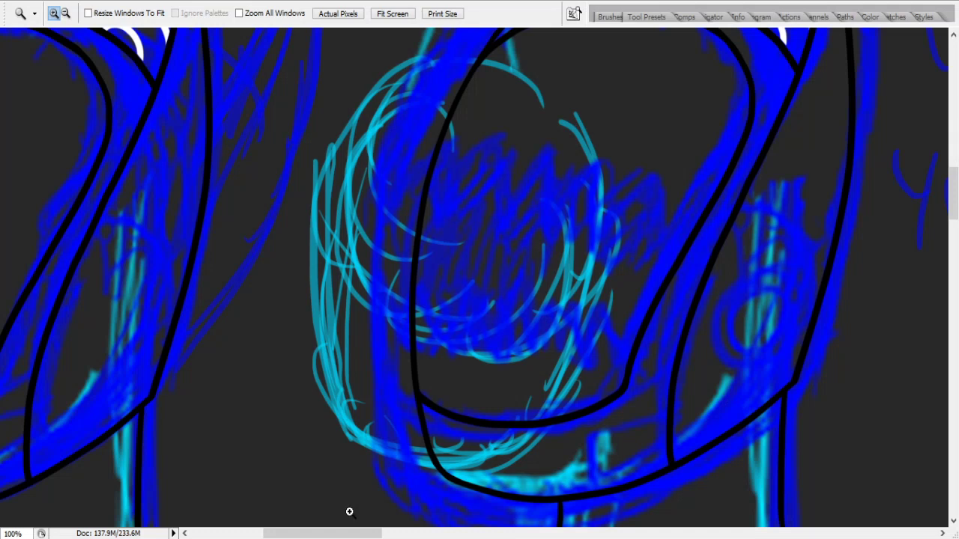
scroll(349, 512, "up", 2)
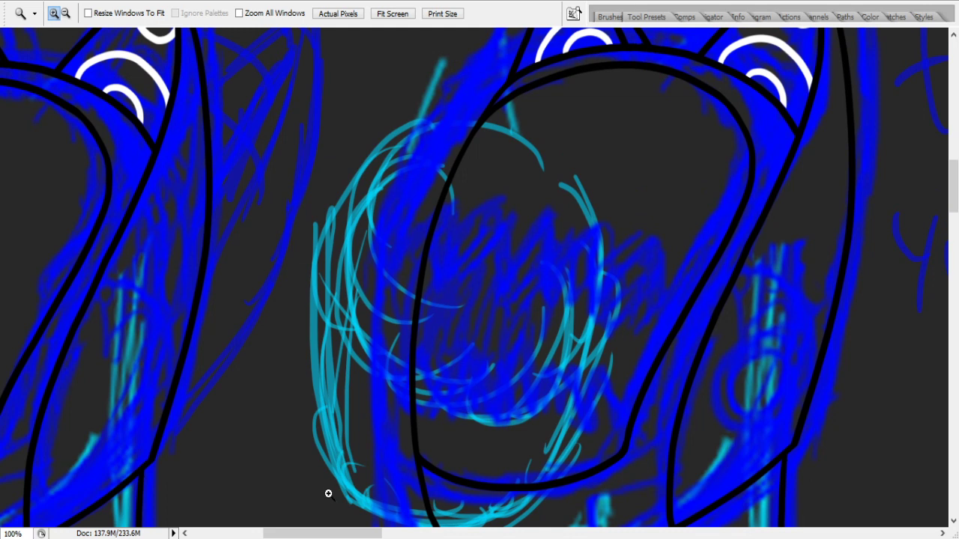
scroll(328, 493, "up", 2)
scroll(328, 492, "down", 2)
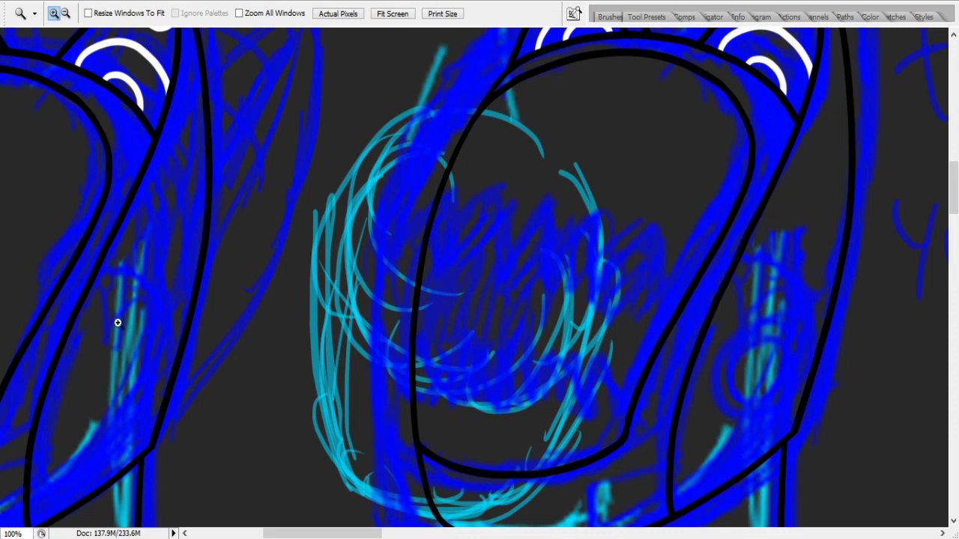
- Try a white curved stroke for the inner line of the excited character's outward-tilted right ear
key("b")
left_click_drag(956, 202, 956, 193)
left_click_drag(193, 383, 292, 156)
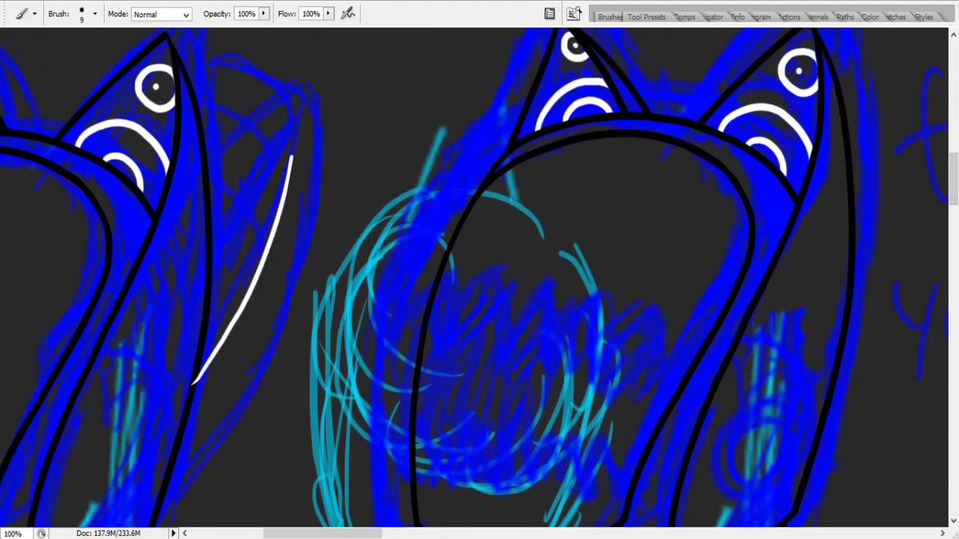
key("ctrl+z")
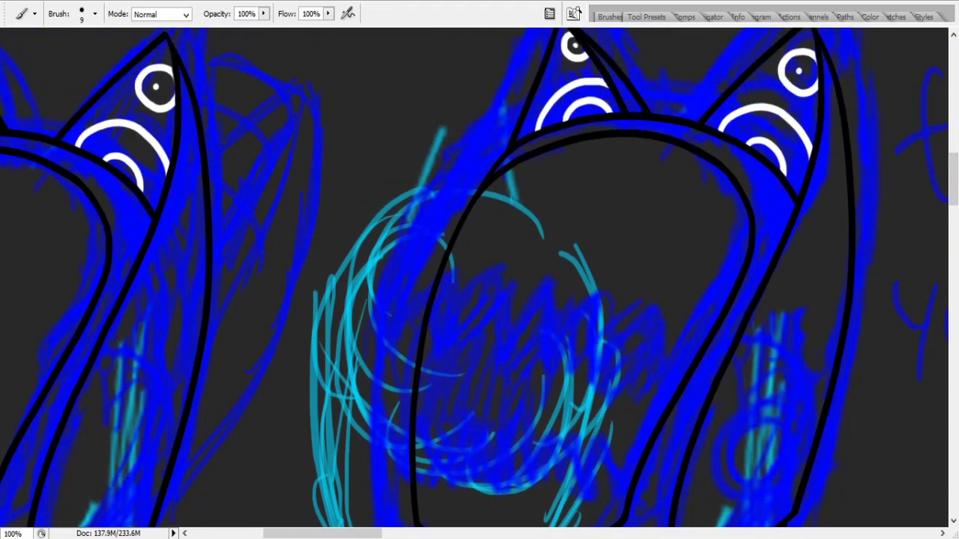
left_click_drag(203, 359, 338, 71)
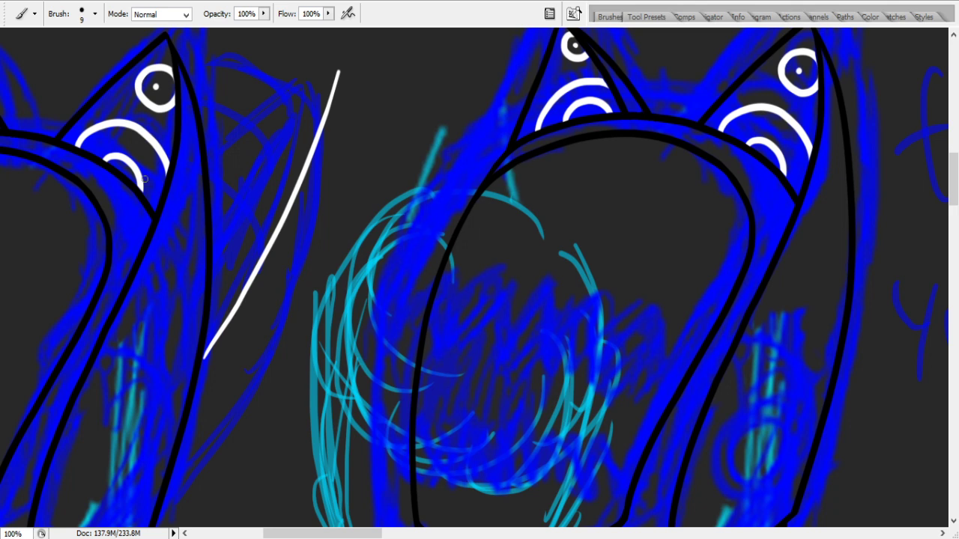
key("ctrl+z")
- Try the tilted right ear's inner line in black, curving between the ear tip and the helmet's side
mouse_move(200, 358)
left_mouse_down()
mouse_move(296, 179)
mouse_move(326, 75)
left_mouse_up()
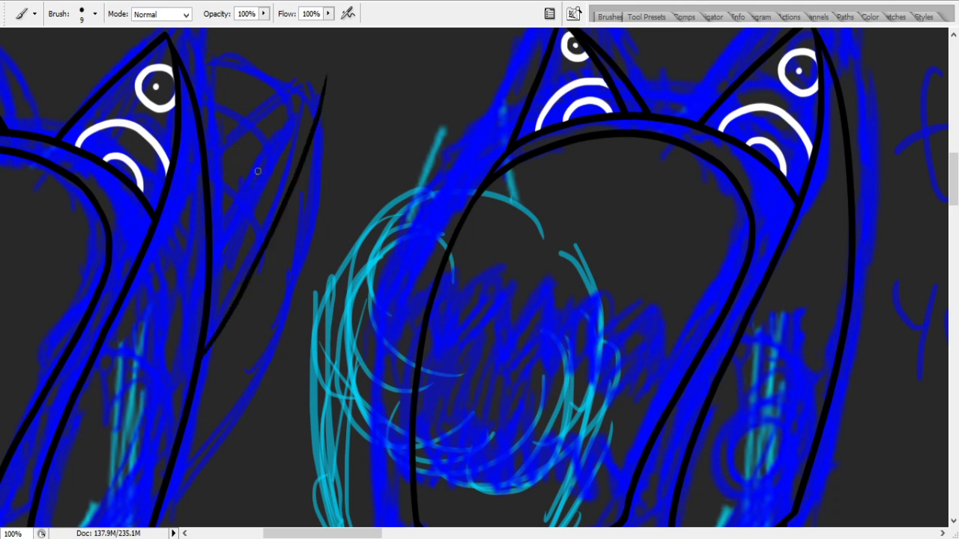
key("ctrl+z")
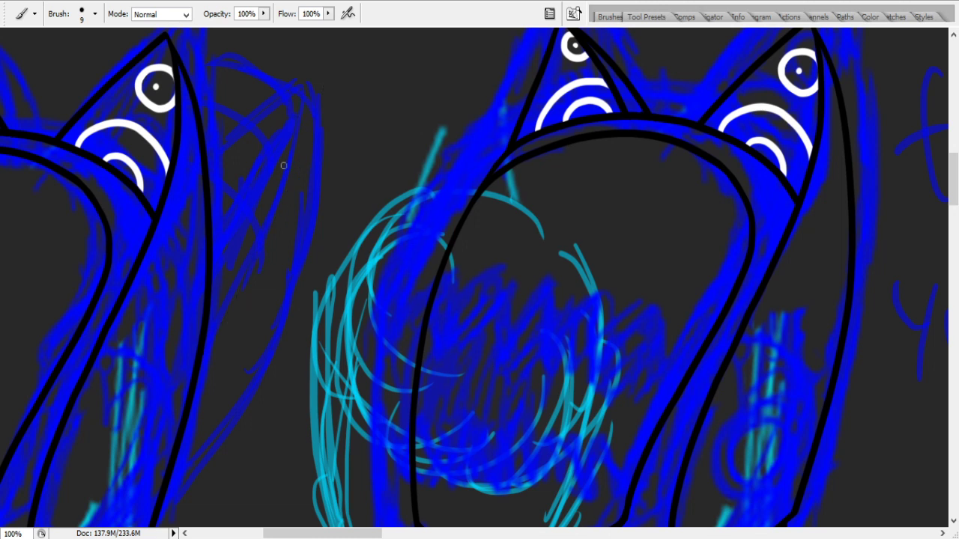
key("ctrl+z")
key("ctrl+z")
mouse_move(305, 95)
left_mouse_down()
mouse_move(204, 286)
mouse_move(73, 452)
left_mouse_up()
key("ctrl+z")
left_click_drag(301, 84, 94, 417)
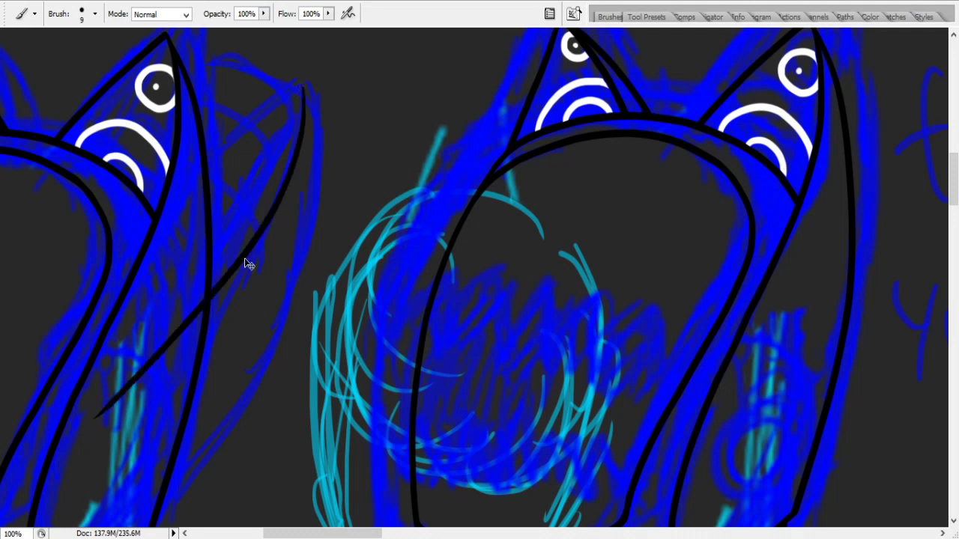
key("ctrl+z")
- Ink the excited character's tilted right ear in black with a curved inner line and an outer edge reaching the helmet's lower corner
left_click_drag(305, 93, 153, 460)
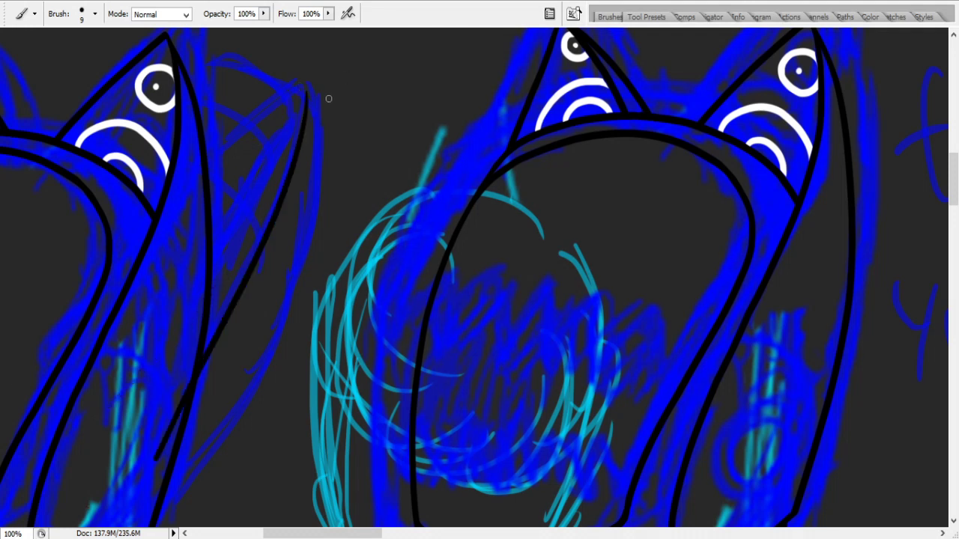
left_click_drag(312, 96, 159, 515)
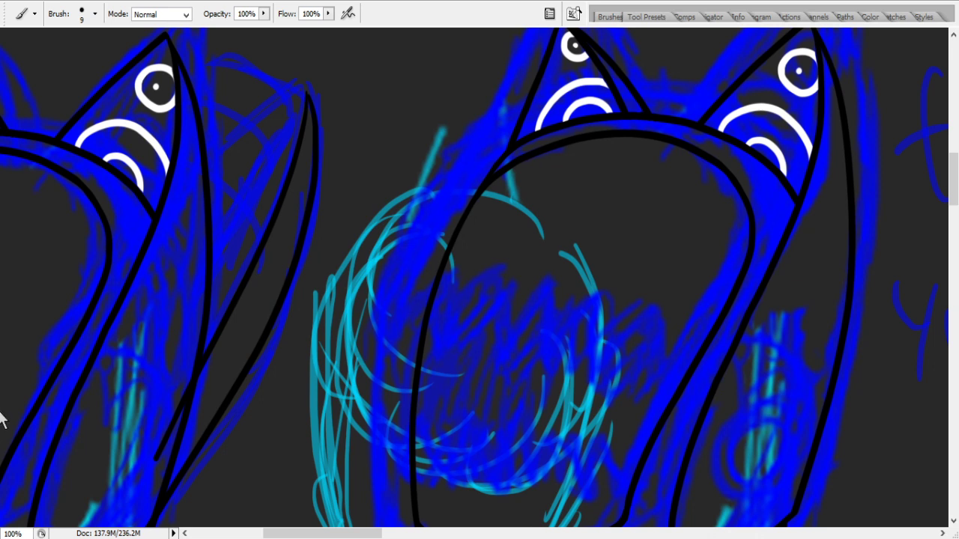
key("ctrl+z")
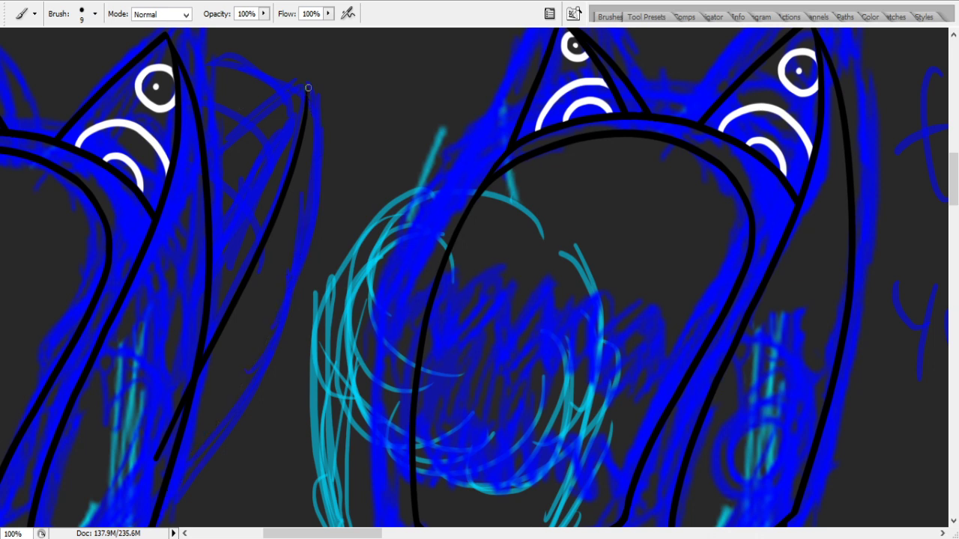
left_click_drag(305, 88, 159, 524)
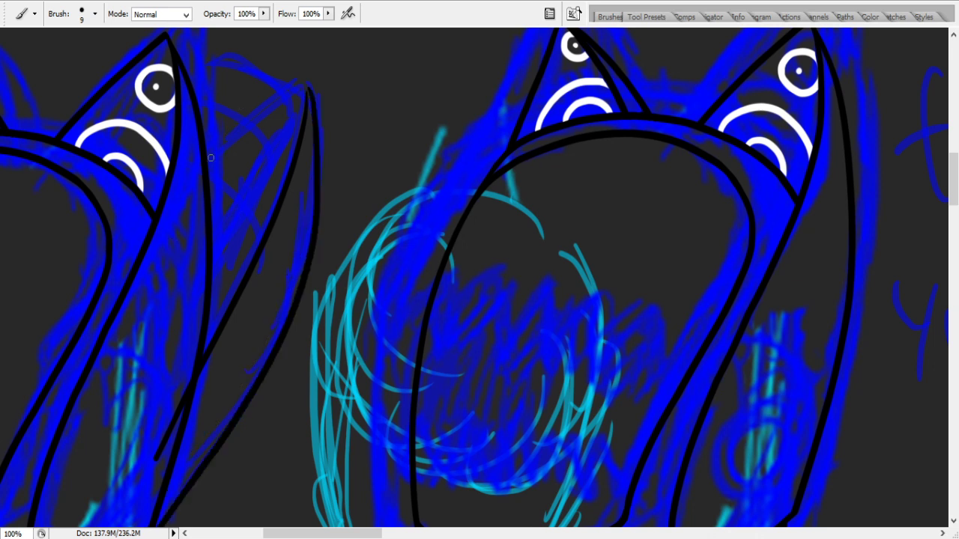
- Try the tilted right ear's upper edge with two marking arcs and a curved stroke above it in black
left_click_drag(203, 164, 343, 79)
left_click_drag(204, 124, 261, 174)
left_click_drag(210, 75, 274, 115)
left_click_drag(219, 56, 303, 90)
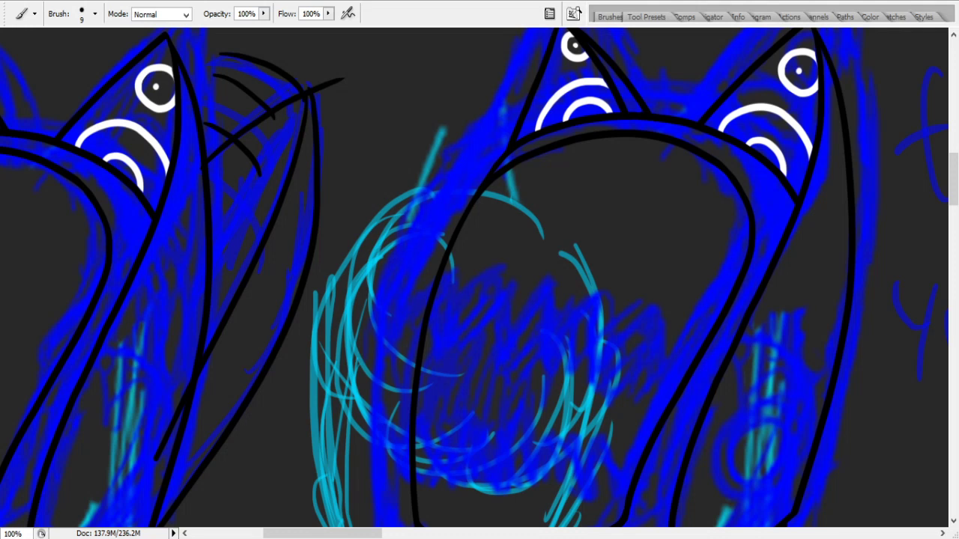
key("ctrl+alt+z")
key("ctrl+alt+z")
key("ctrl+alt+z")
key("ctrl+alt+z")
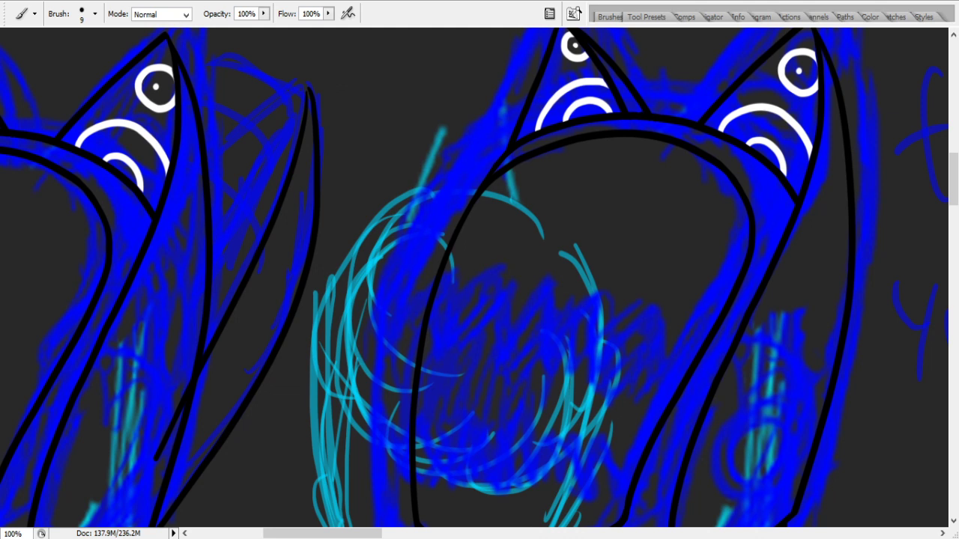
- Ink the tilted right ear's upper edge from the upright ear to the tip, and erase the overshoots beyond the tip and inside the helmet
left_click_drag(208, 160, 343, 78)
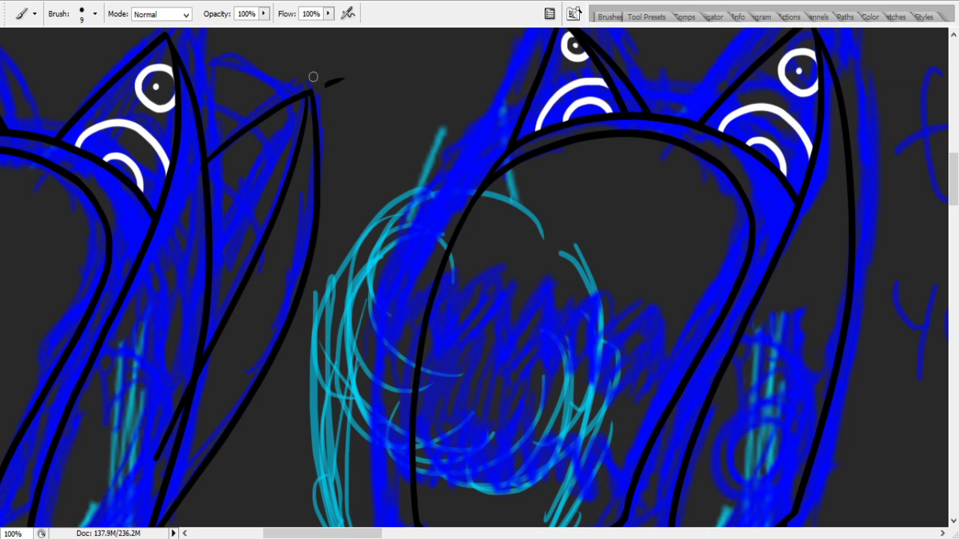
left_click_drag(319, 88, 349, 75)
left_click_drag(155, 460, 193, 370)
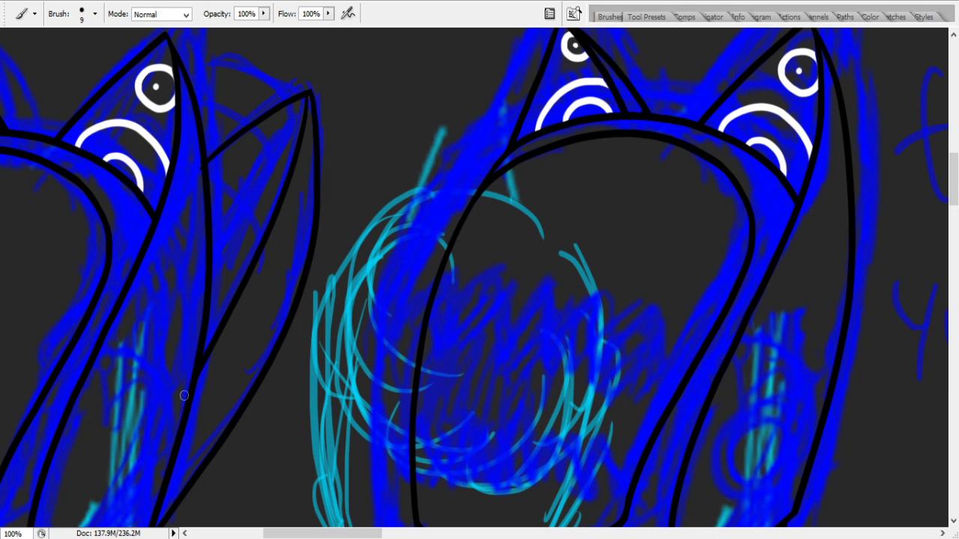
- Erase the helmet's old side outline between the tilted ear's inner line and the lower corner, and tidy the join there
scroll(138, 476, "down", 2)
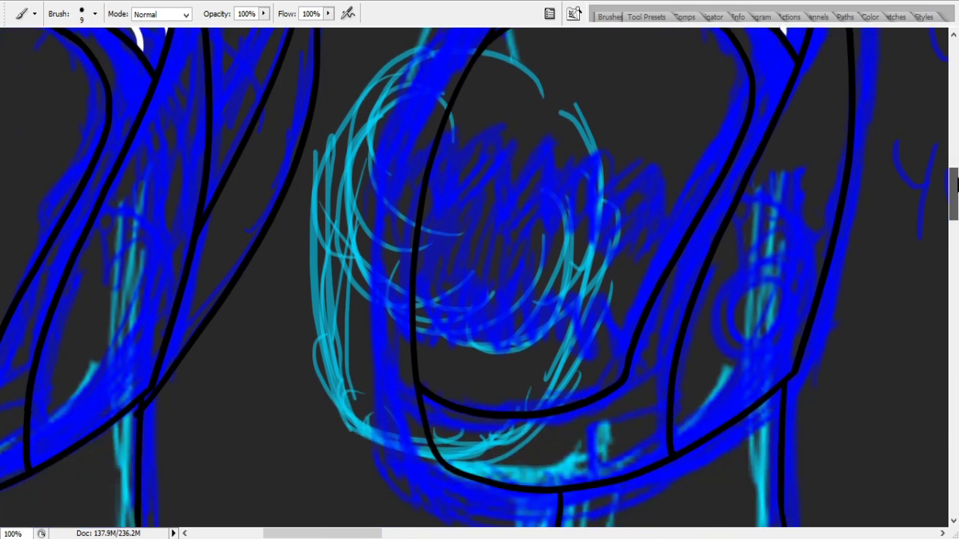
mouse_move(192, 469)
left_mouse_down()
mouse_move(139, 488)
mouse_move(202, 450)
mouse_move(128, 487)
mouse_move(214, 433)
left_mouse_up()
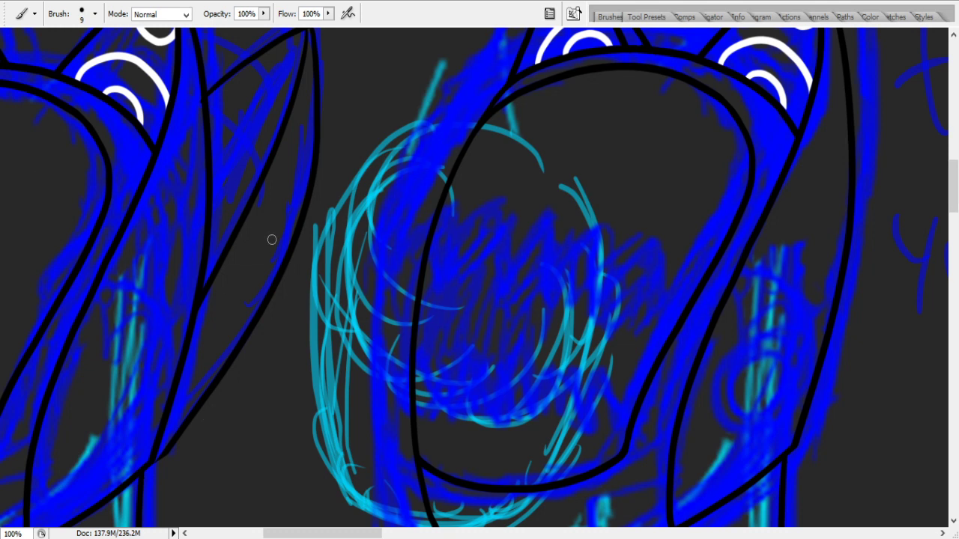
left_click_drag(179, 350, 190, 330)
key("ctrl+z")
left_click_drag(188, 364, 189, 329)
key("ctrl+z")
key("ctrl+z")
mouse_move(177, 347)
left_mouse_down()
mouse_move(184, 367)
mouse_move(151, 429)
mouse_move(150, 443)
mouse_move(160, 439)
mouse_move(146, 453)
left_mouse_up()
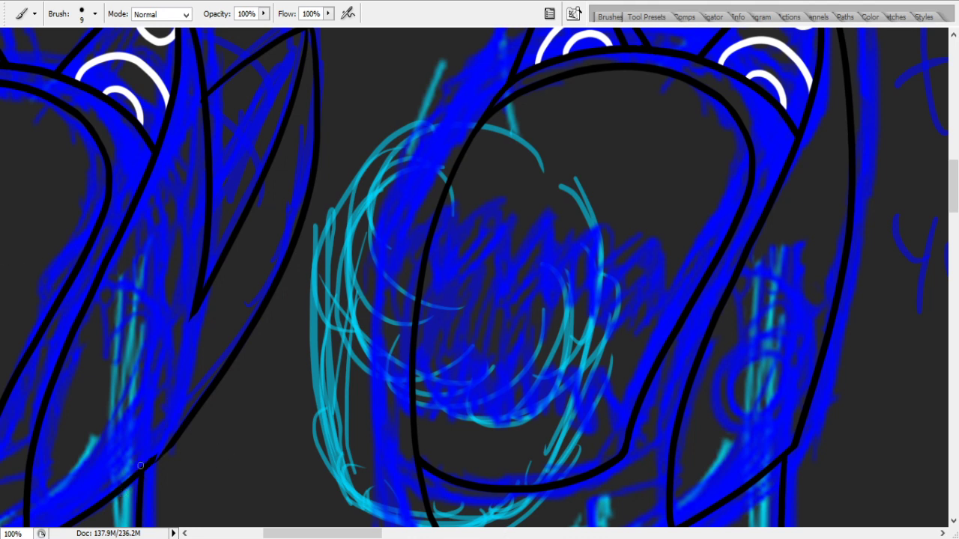
left_click_drag(178, 440, 139, 470)
- Ink the excited character's outward-tilted left ear in black, drawing its outer edge up to the tip and its upper edge back toward the helmet
left_click_drag(957, 183, 957, 165)
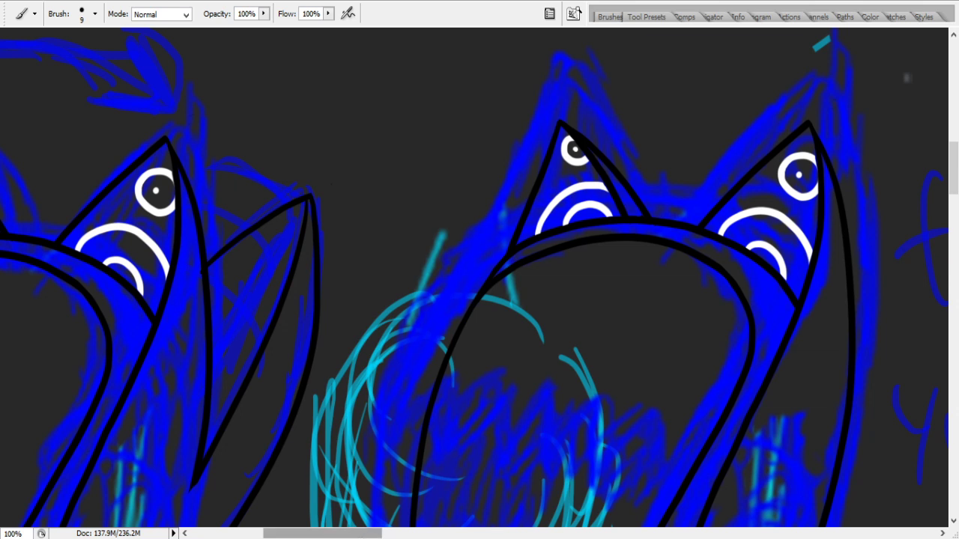
left_click_drag(335, 535, 290, 535)
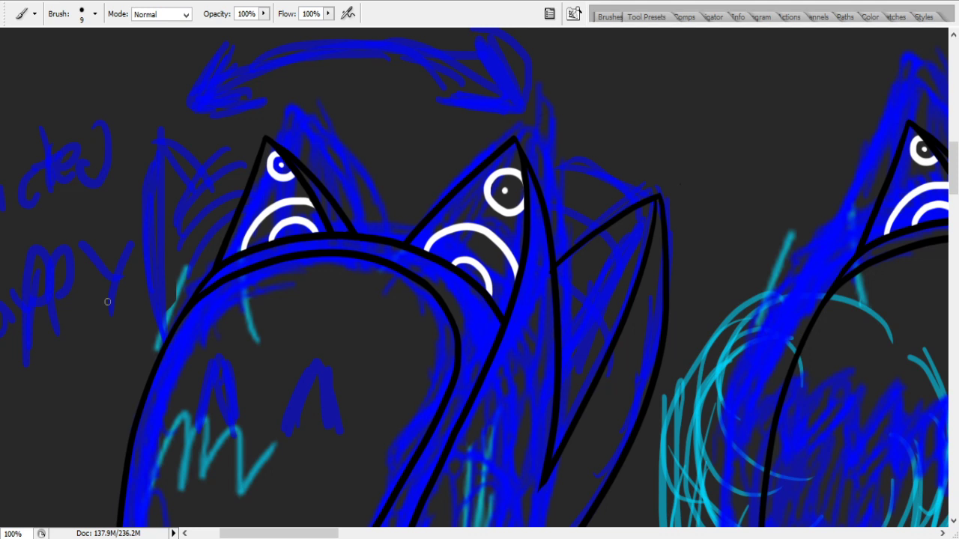
mouse_move(173, 343)
left_mouse_down()
mouse_move(145, 155)
mouse_move(253, 228)
left_mouse_up()
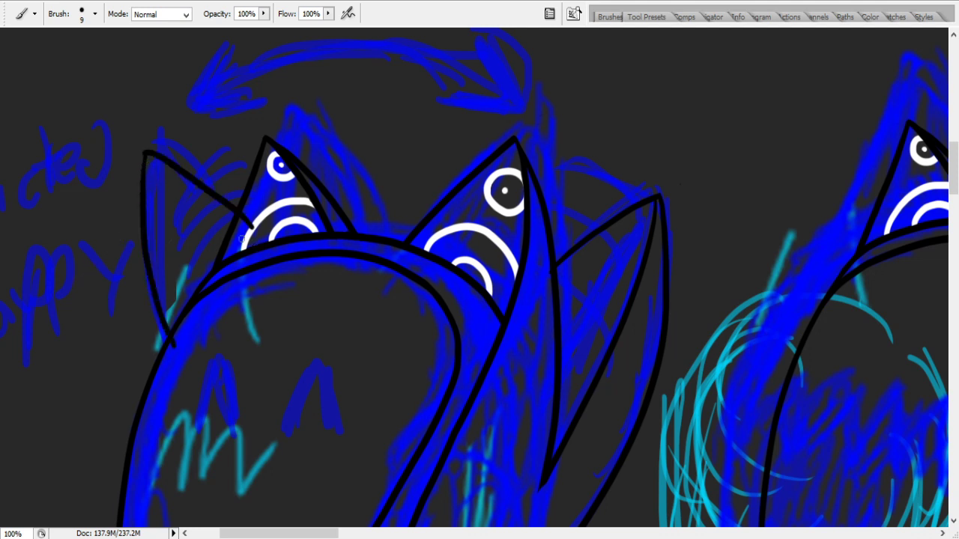
- Ink the inner line of the outer ear at the hood's left side and shift the whole ear outline slightly downward
left_click_drag(146, 156, 229, 286)
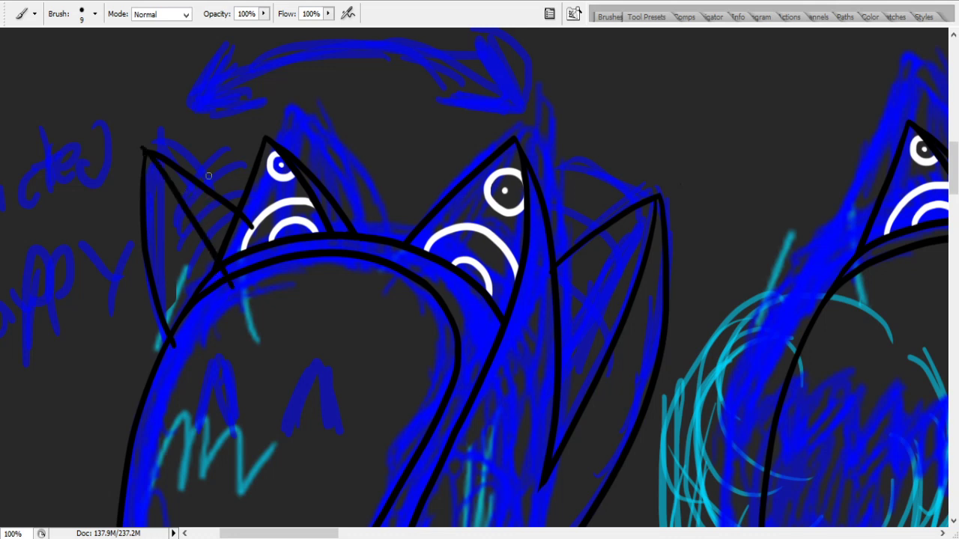
key("l")
mouse_move(287, 387)
left_mouse_down()
mouse_move(107, 196)
mouse_move(257, 96)
mouse_move(337, 338)
left_mouse_up()
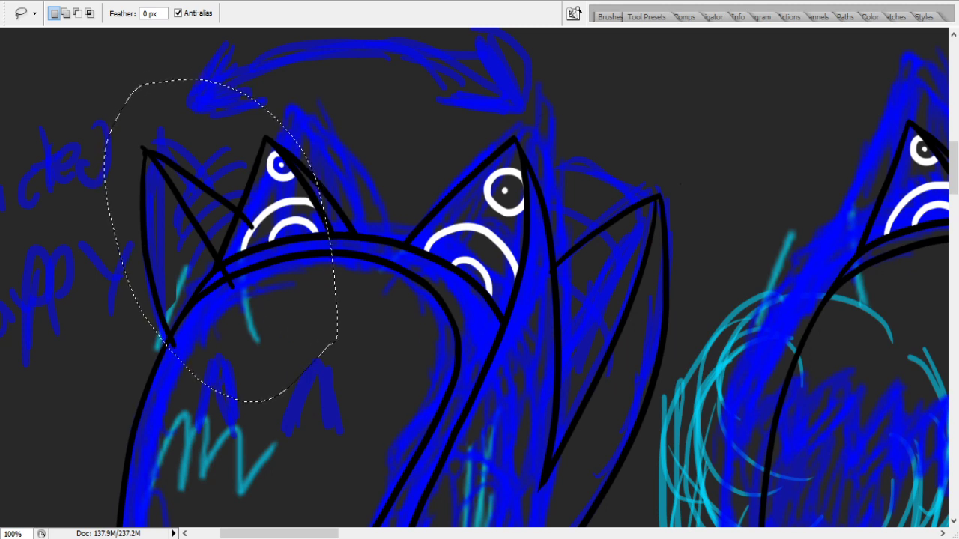
key("v")
mouse_move(198, 234)
left_mouse_down()
mouse_move(197, 259)
mouse_move(186, 262)
mouse_move(207, 261)
mouse_move(188, 247)
left_mouse_up()
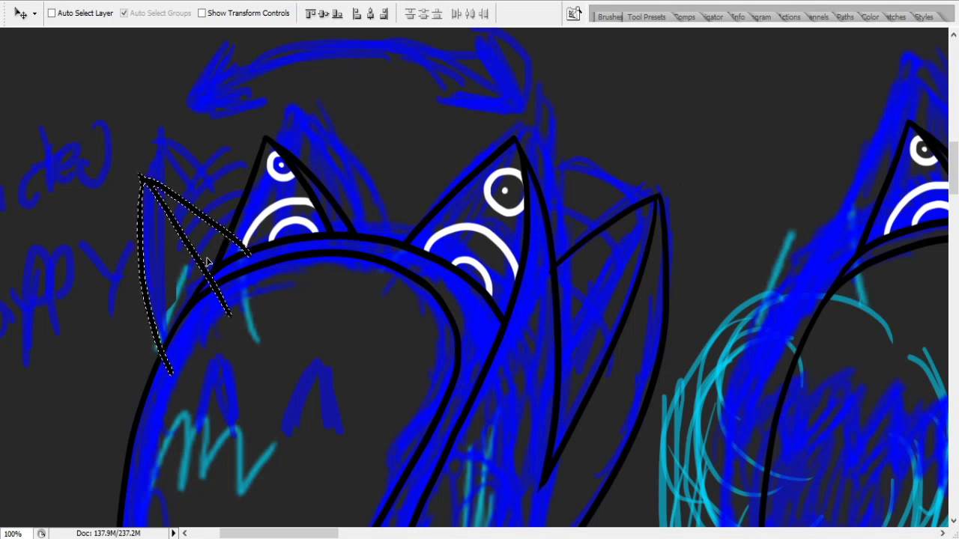
key("ctrl+d")
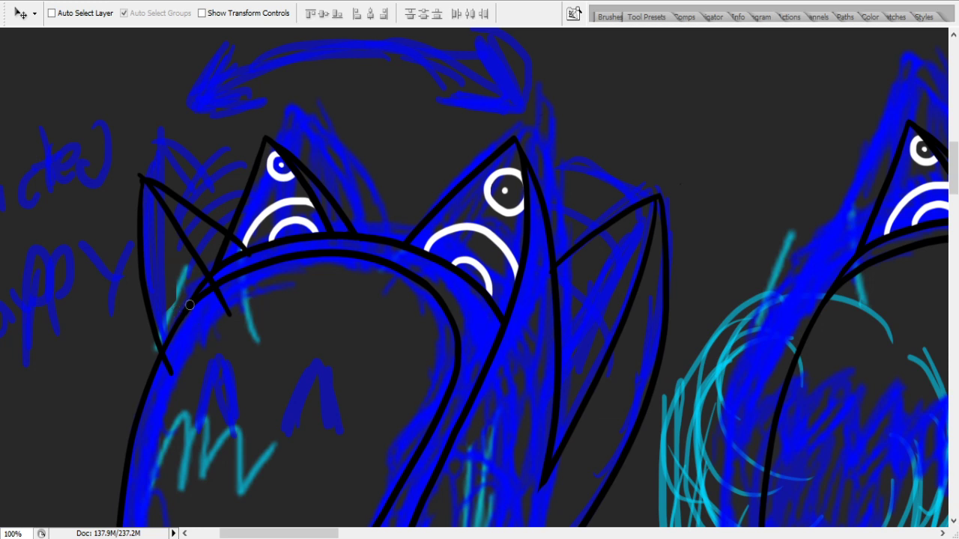
- Erase the left outer ear's line ends that overlap the striped ear and the hood rim
left_click(232, 242)
left_click(226, 304)
left_click(167, 365)
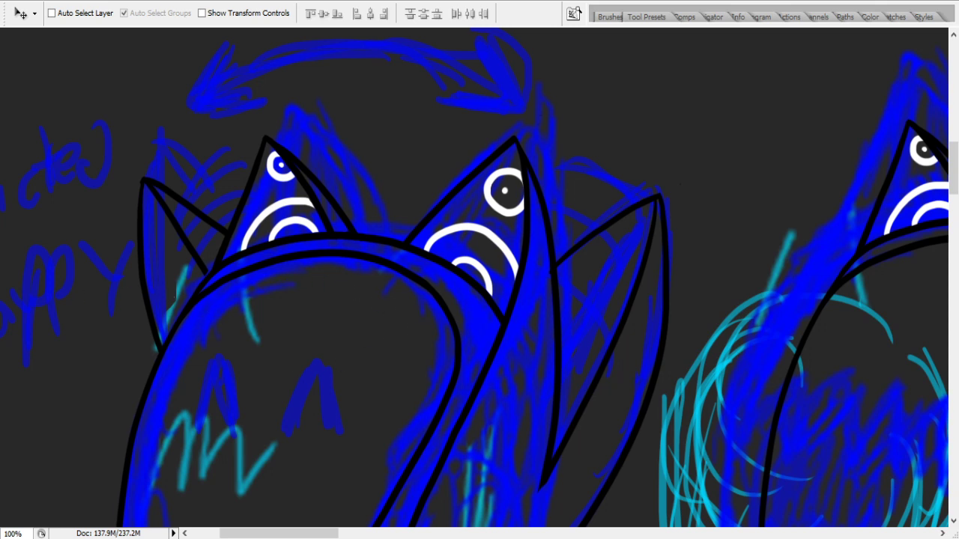
- Brush two curved connecting lines across the right outer ear and extend its inner edge down to the hood's base
key("b")
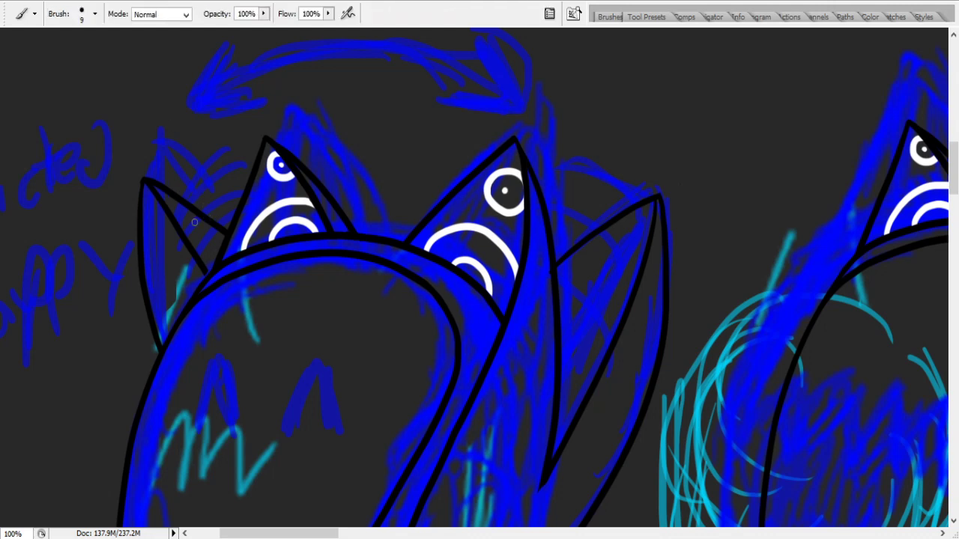
left_click_drag(955, 170, 956, 185)
left_click_drag(539, 172, 612, 225)
left_click_drag(535, 132, 615, 200)
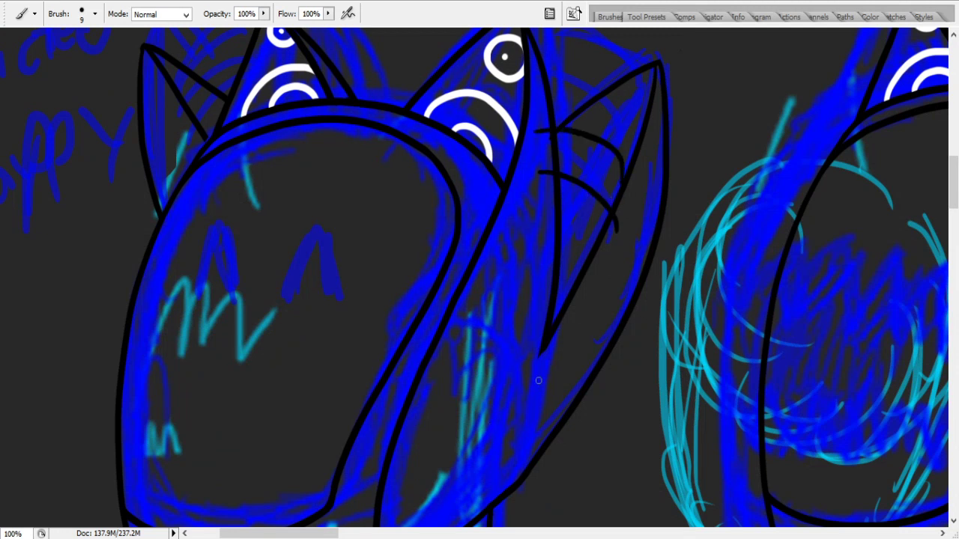
left_click_drag(551, 336, 470, 520)
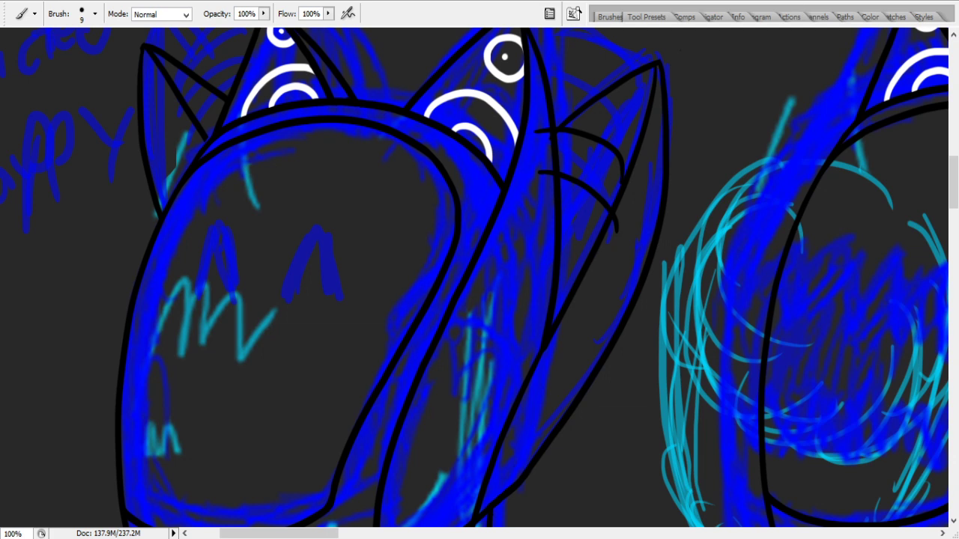
- Step back through the history to the untrimmed right outer ear, removing the left outer ear and connecting curves
key("ctrl+alt+z")
key("ctrl+alt+z")
key("ctrl+alt+z")
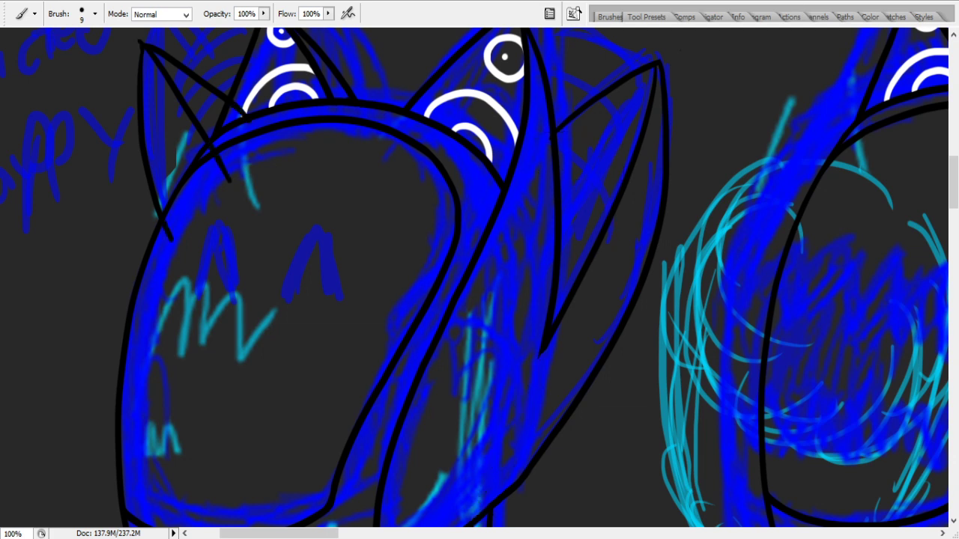
key("ctrl+alt+z")
key("ctrl+alt+z")
key("ctrl+alt+z")
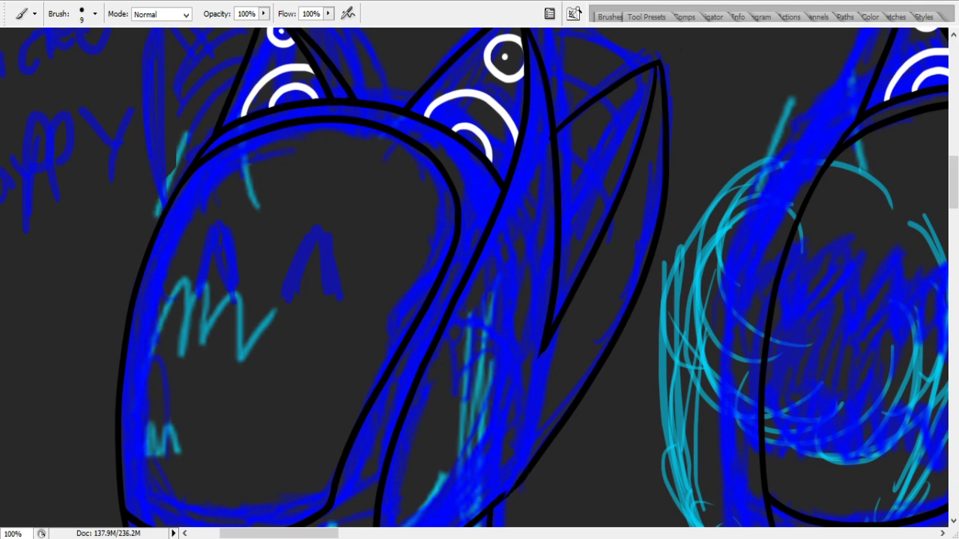
key("ctrl+alt+z")
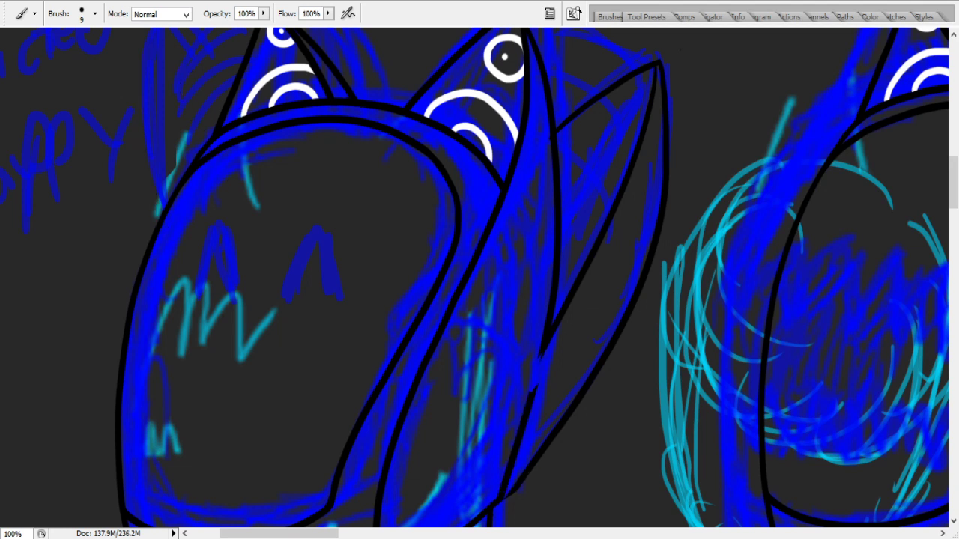
key("ctrl+shift+z")
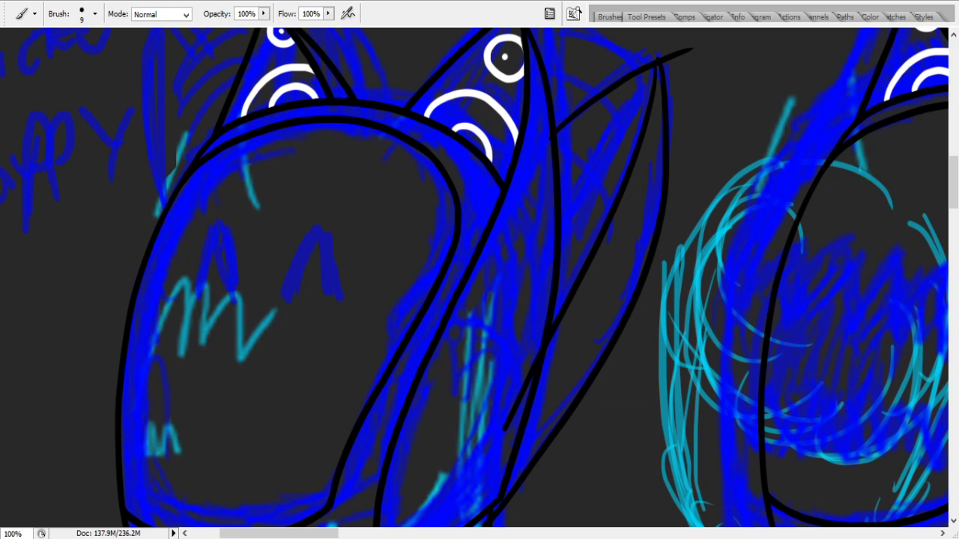
- Erase the overshooting line end below the crossing at the lower part of the right outer ear
key("v")
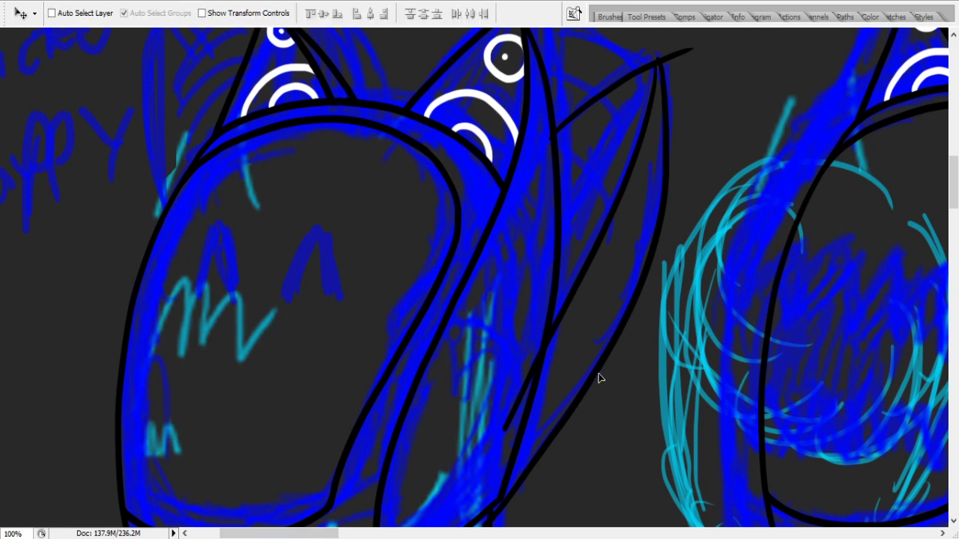
left_click_drag(602, 379, 601, 369)
scroll(600, 364, "down", 4)
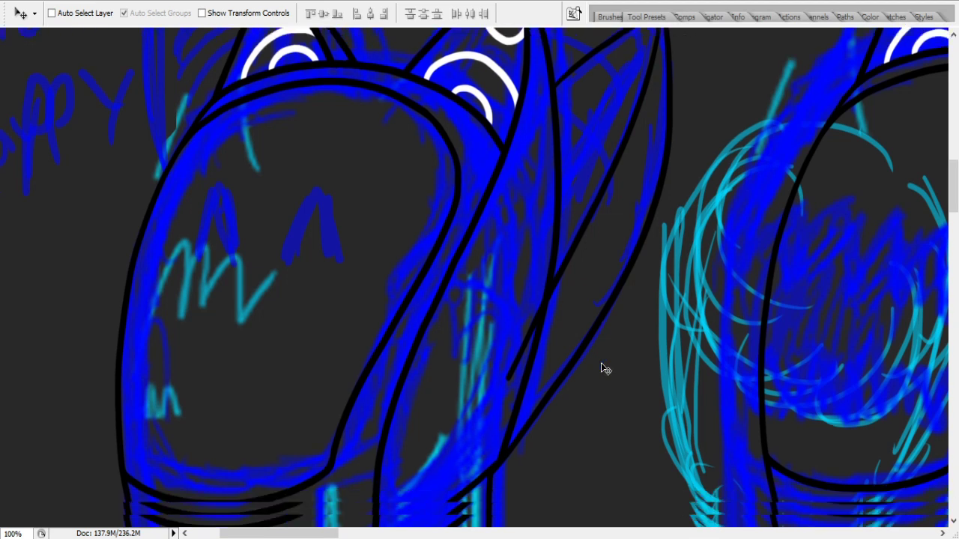
key("e")
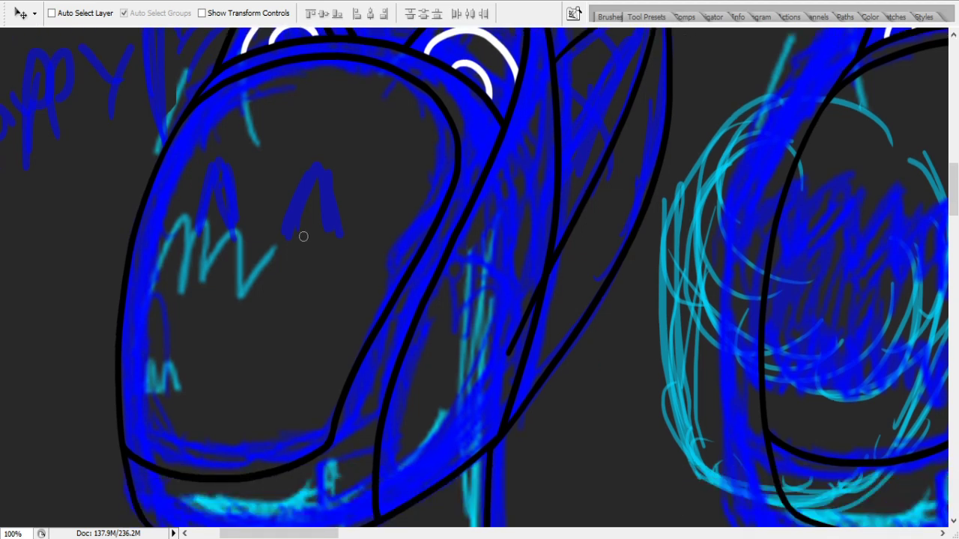
left_click_drag(524, 296, 508, 348)
left_click_drag(536, 271, 526, 295)
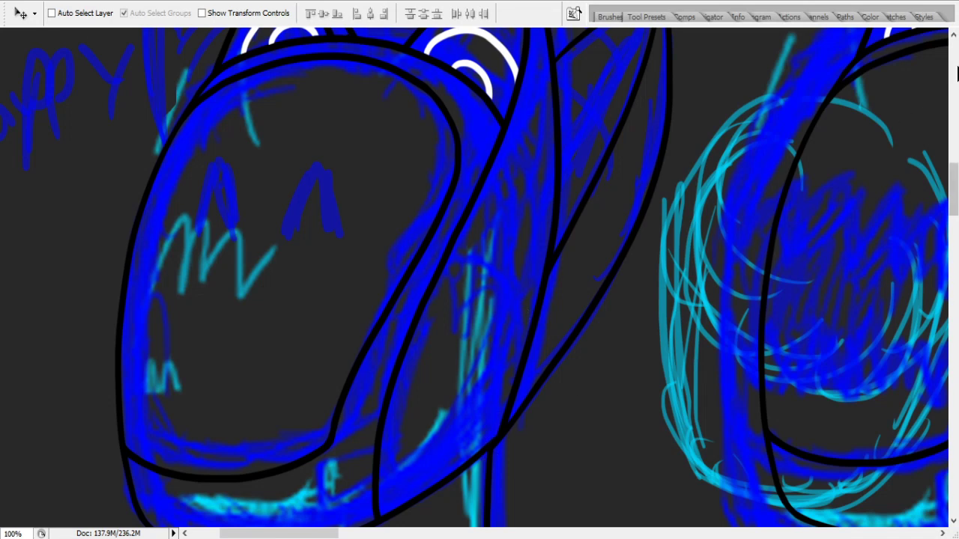
- Erase the line end sticking out past the tip of the right outer ear
scroll(649, 150, "up", 5)
mouse_move(649, 150)
left_mouse_down()
mouse_move(693, 150)
mouse_move(656, 123)
mouse_move(669, 146)
mouse_move(661, 136)
mouse_move(676, 127)
mouse_move(655, 148)
mouse_move(695, 133)
left_mouse_up()
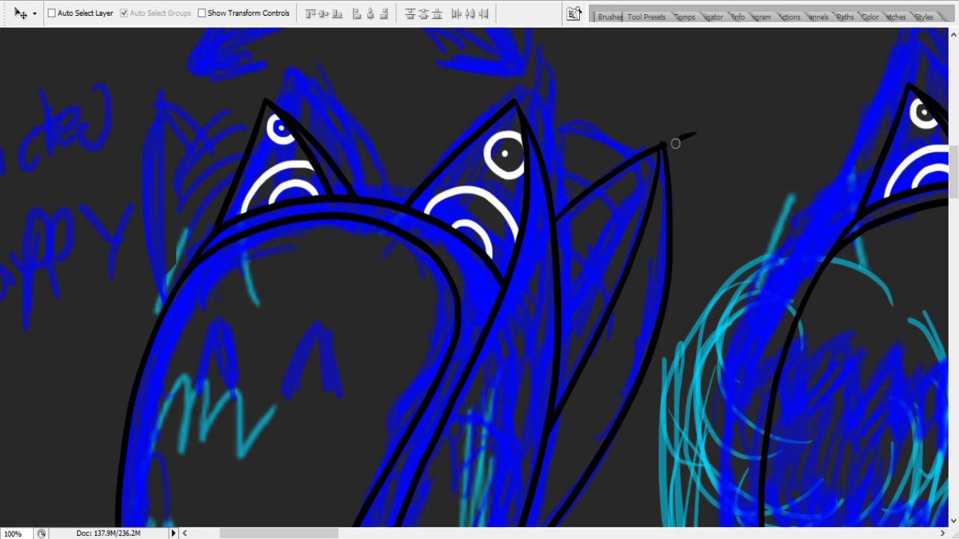
key("ctrl+z")
left_click_drag(677, 139, 697, 133)
key("ctrl+z")
- Ink three short black curves between the right striped ear and the outer ear, from upper to lower
key("b")
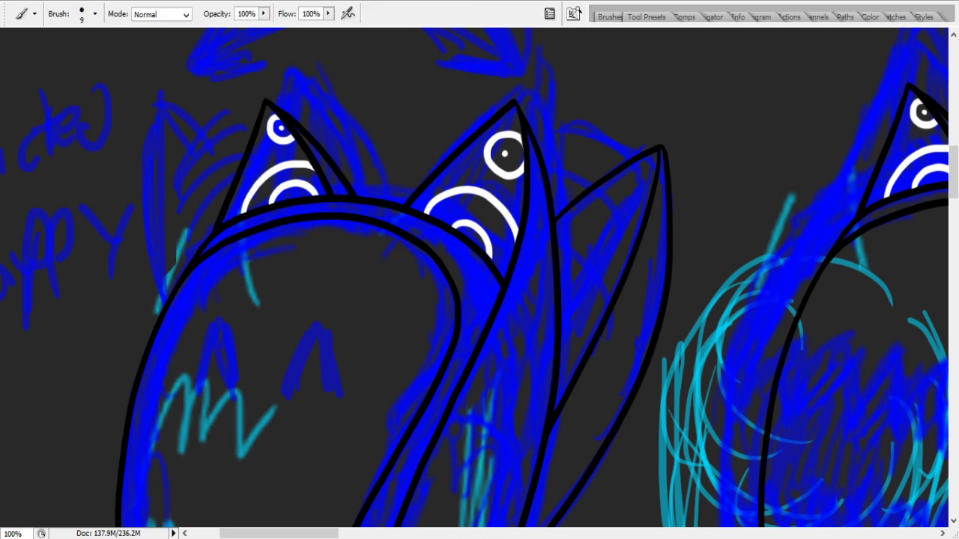
left_click_drag(546, 174, 599, 221)
key("ctrl+z")
left_click_drag(553, 176, 599, 268)
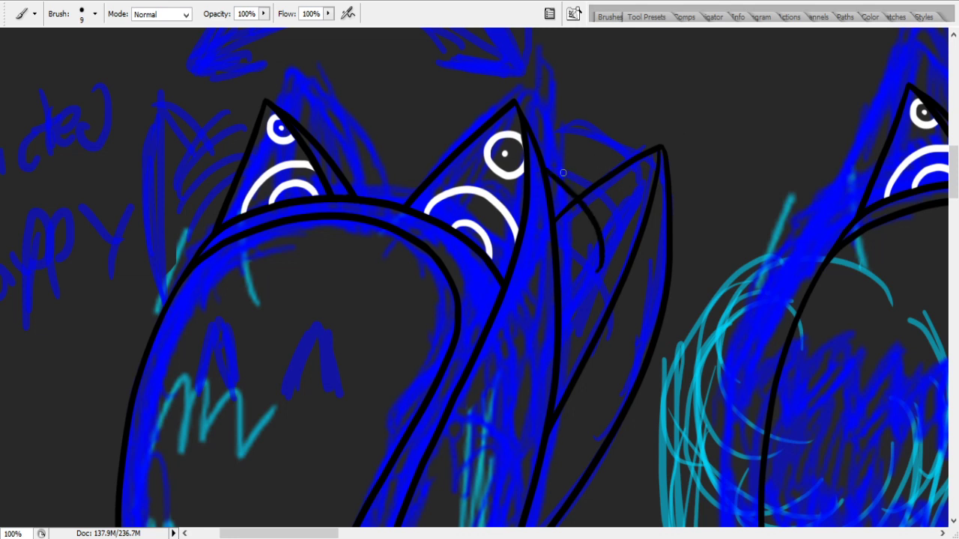
key("ctrl+z")
left_click_drag(558, 183, 592, 234)
key("ctrl+z")
mouse_move(552, 140)
left_mouse_down()
mouse_move(595, 150)
mouse_move(622, 172)
left_mouse_up()
mouse_move(561, 171)
left_mouse_down()
mouse_move(603, 200)
mouse_move(587, 246)
left_mouse_up()
key("ctrl+z")
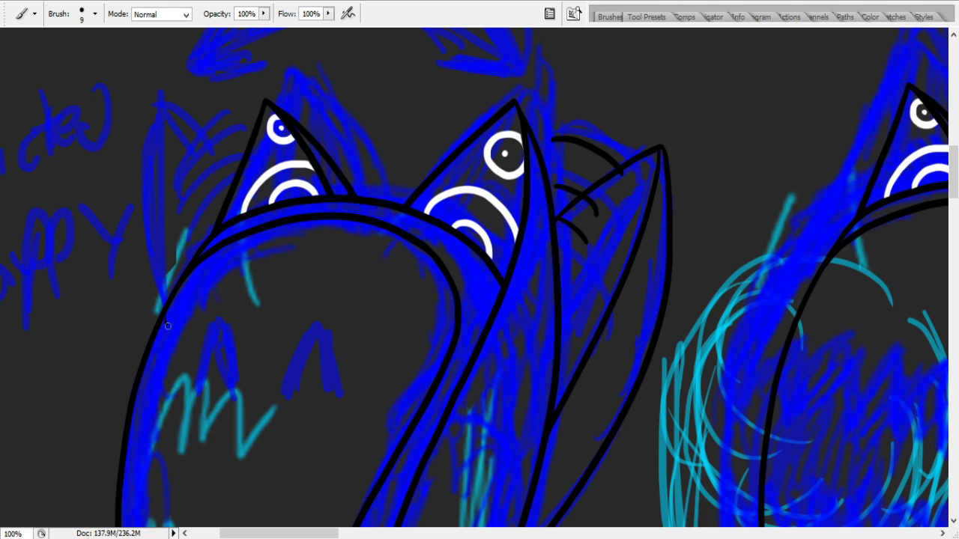
- Ink the left outer ear with a curved outer edge and two lines running from its tip toward the hood
left_click_drag(166, 324, 135, 123)
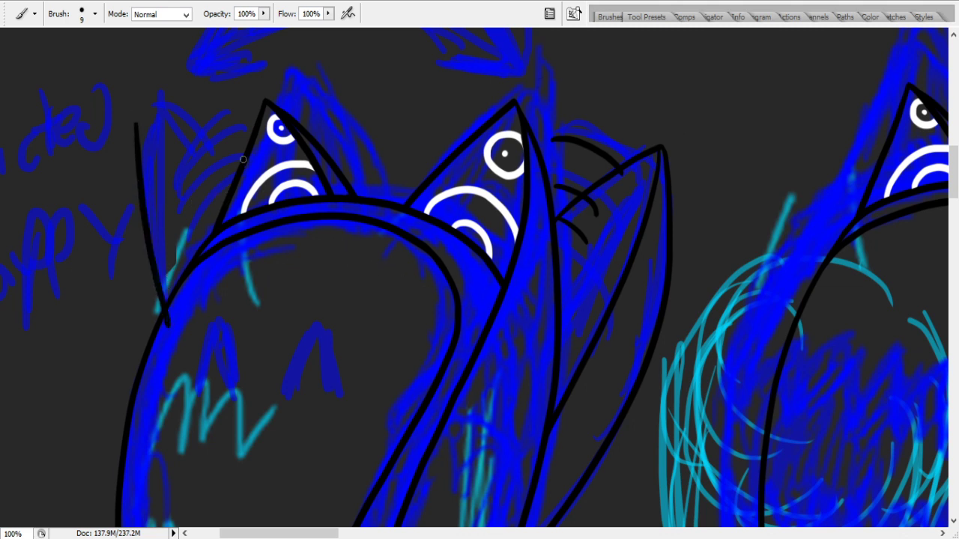
left_click_drag(137, 151, 224, 279)
mouse_move(139, 148)
left_mouse_down()
mouse_move(211, 183)
mouse_move(251, 214)
left_mouse_up()
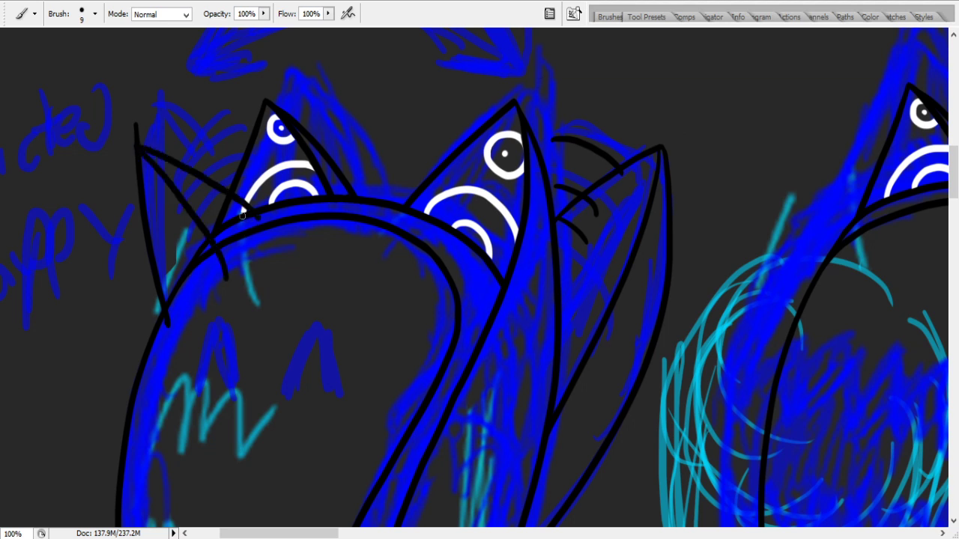
key("ctrl+z")
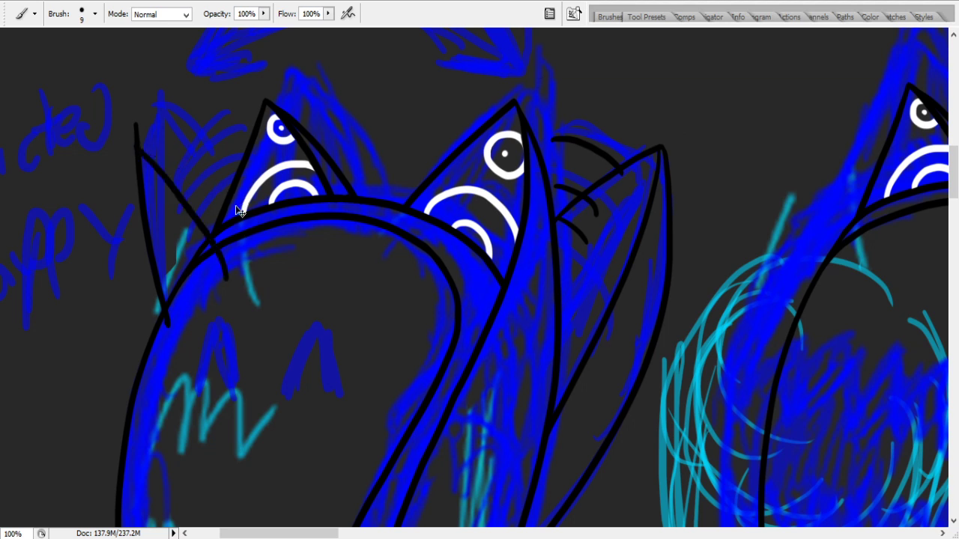
key("ctrl+z")
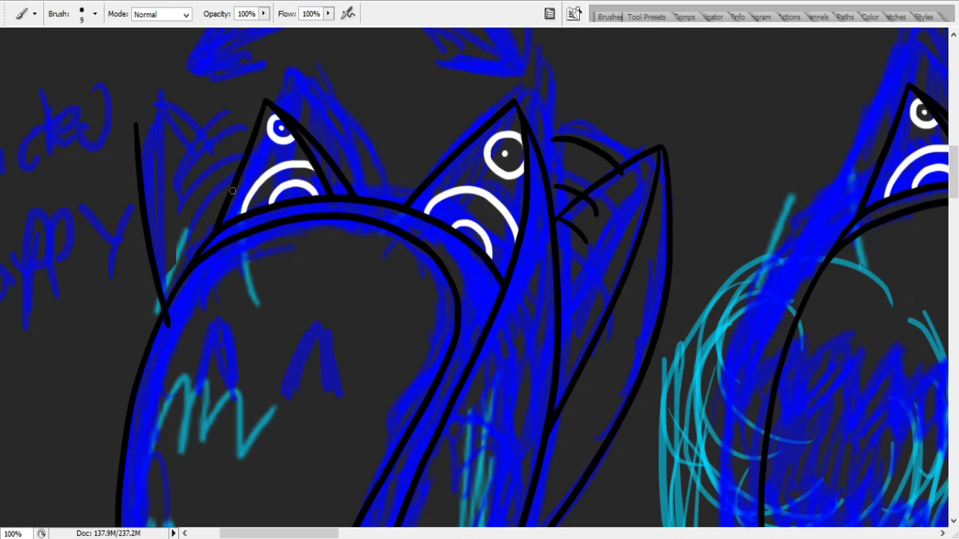
left_click_drag(143, 140, 253, 299)
left_click_drag(140, 141, 284, 219)
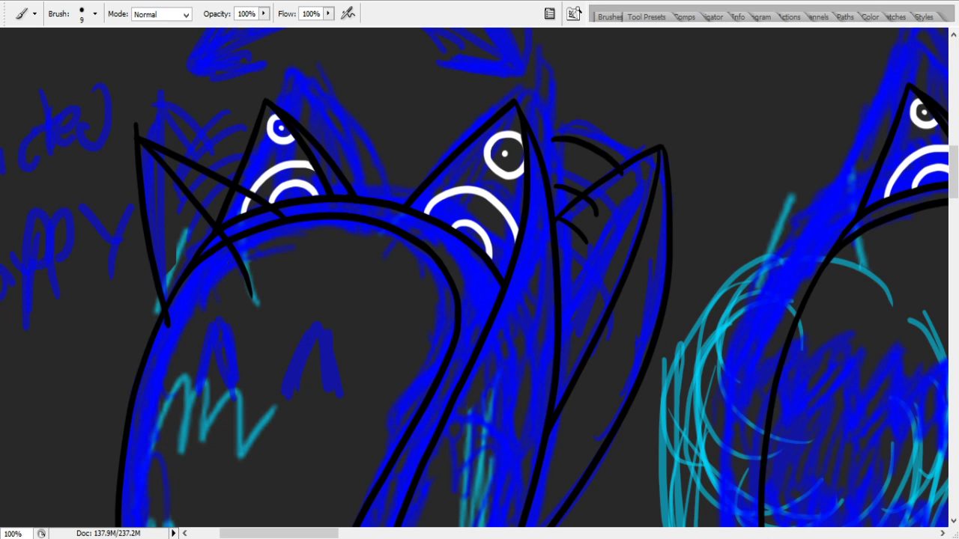
- Move the left outer ear outline slightly down and erase its line ends past the tip, striped ear and hood rim
key("l")
mouse_move(313, 351)
left_mouse_down()
mouse_move(96, 338)
mouse_move(316, 222)
mouse_move(320, 330)
left_mouse_up()
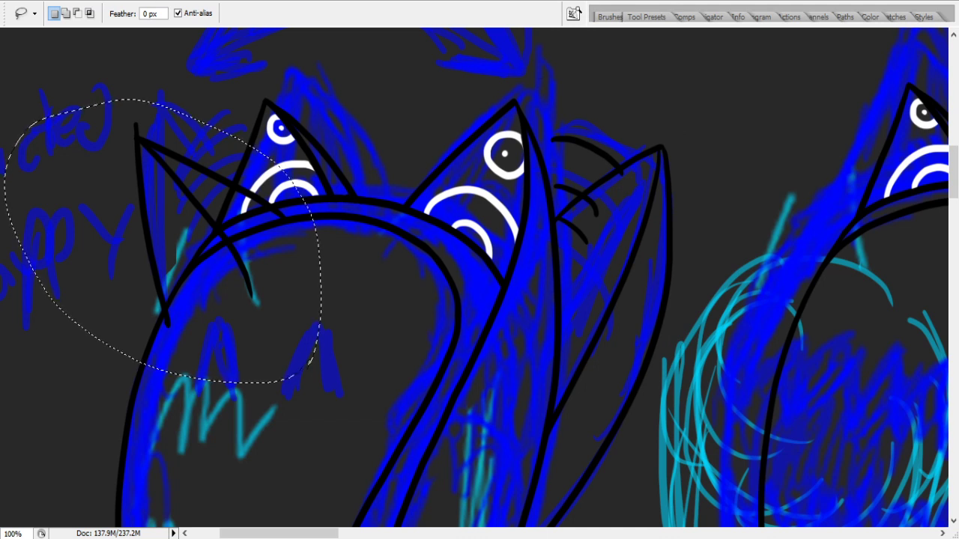
key("v")
left_click_drag(252, 204, 252, 216)
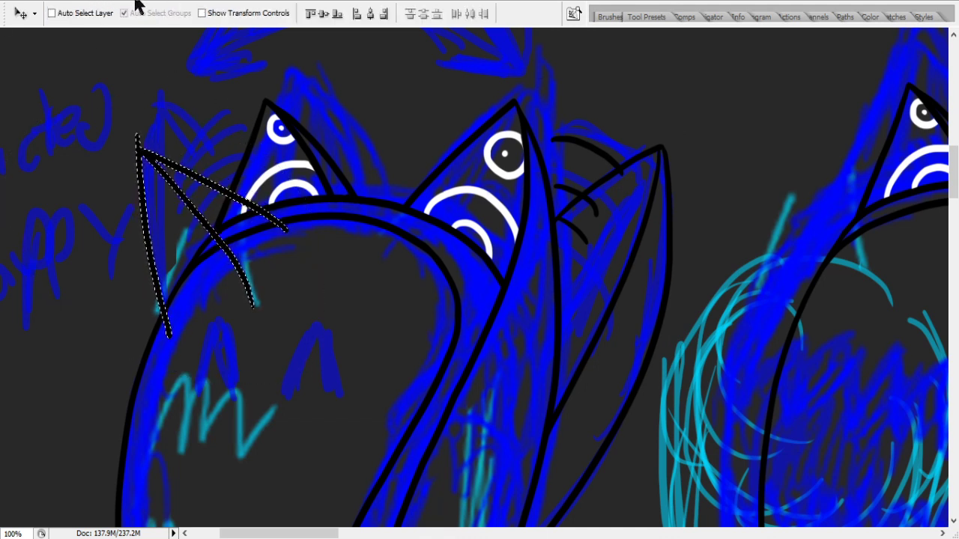
key("ctrl+d")
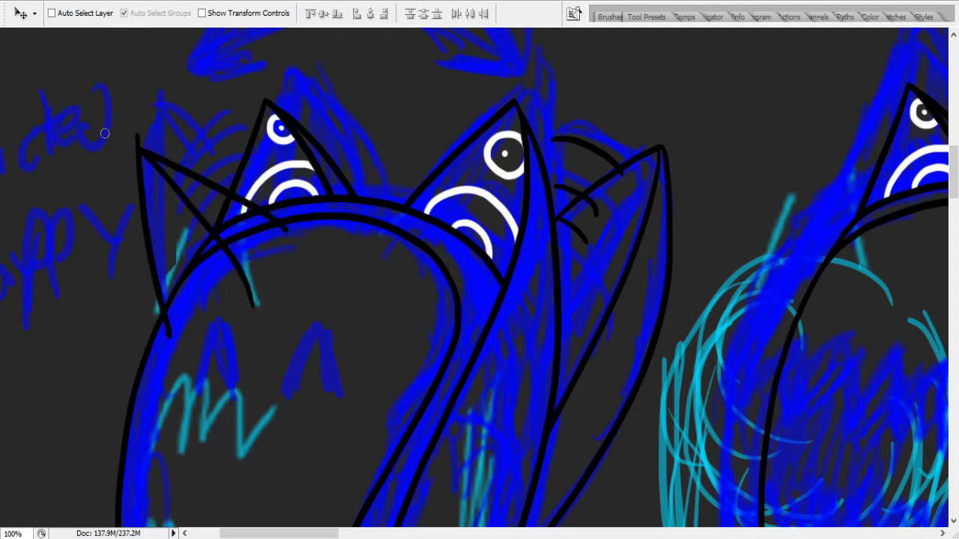
mouse_move(246, 199)
left_mouse_down()
mouse_move(280, 230)
mouse_move(267, 222)
mouse_move(221, 287)
mouse_move(211, 283)
mouse_move(243, 200)
mouse_move(233, 208)
mouse_move(217, 245)
mouse_move(229, 272)
mouse_move(262, 245)
mouse_move(268, 251)
mouse_move(239, 290)
left_mouse_up()
left_click_drag(166, 330, 158, 337)
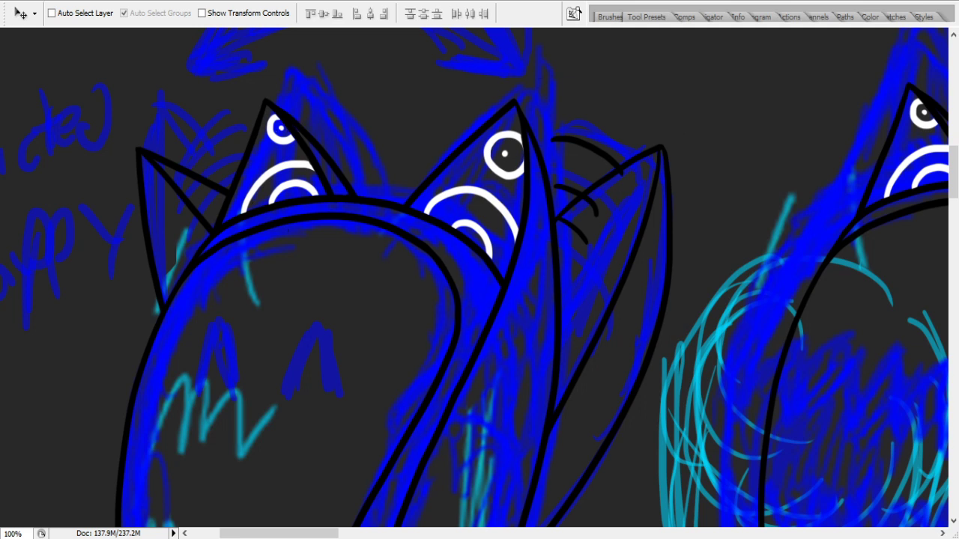
- Ink three short black curves between the left outer ear and the neighbouring striped ear
key("b")
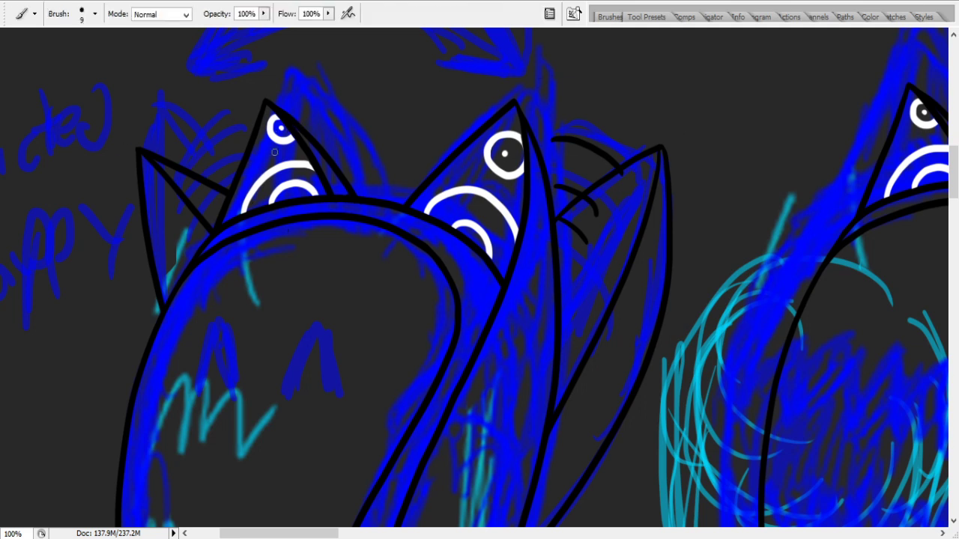
left_click_drag(184, 173, 245, 140)
mouse_move(206, 197)
left_mouse_down()
mouse_move(201, 183)
mouse_move(237, 166)
left_mouse_up()
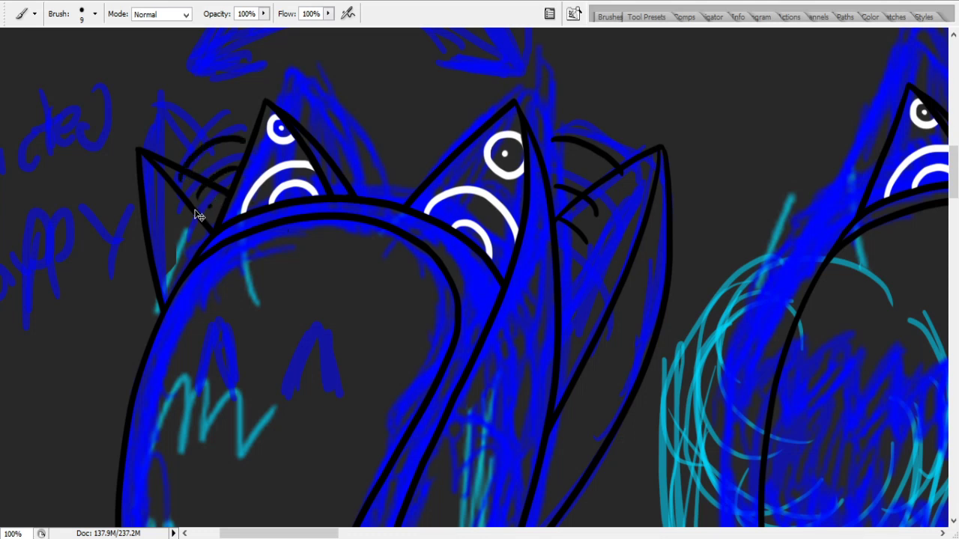
left_click_drag(212, 206, 224, 196)
- Paint a white partial ring near the left outer ear's tip and a large white arc across its lower part
left_click_drag(157, 166, 188, 180)
mouse_move(182, 289)
left_mouse_down()
mouse_move(200, 218)
mouse_move(211, 218)
left_mouse_up()
key("ctrl+z")
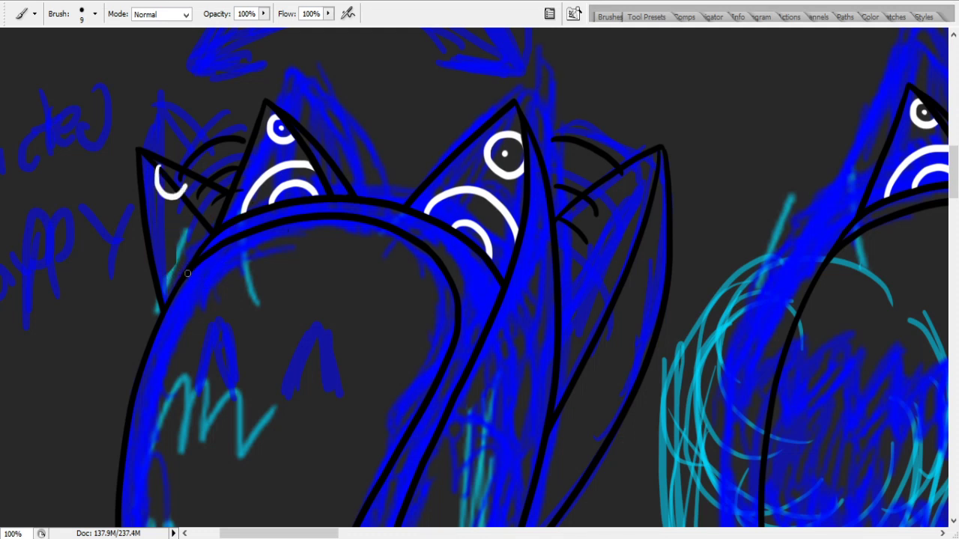
left_click_drag(190, 285, 199, 203)
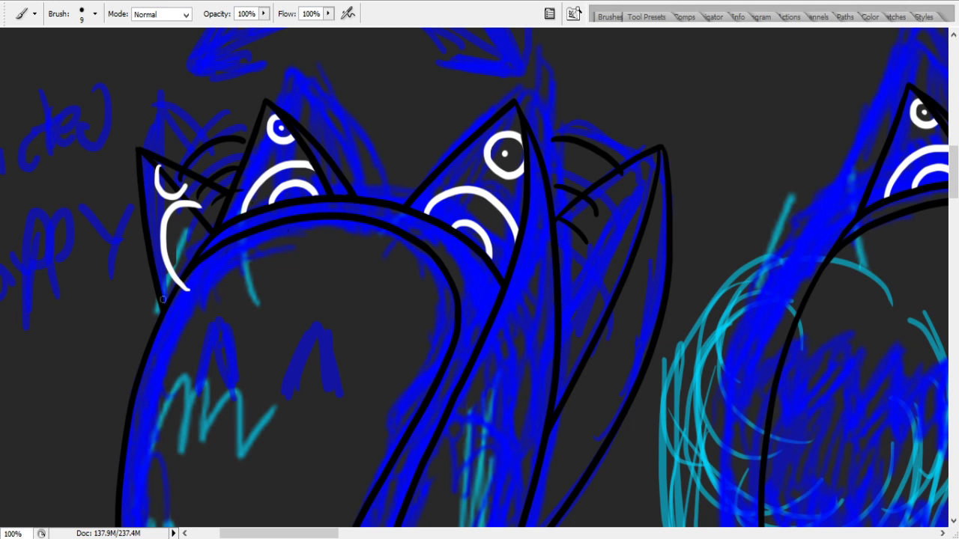
key("ctrl+z")
mouse_move(176, 288)
left_mouse_down()
mouse_move(224, 199)
mouse_move(199, 238)
mouse_move(214, 237)
left_mouse_up()
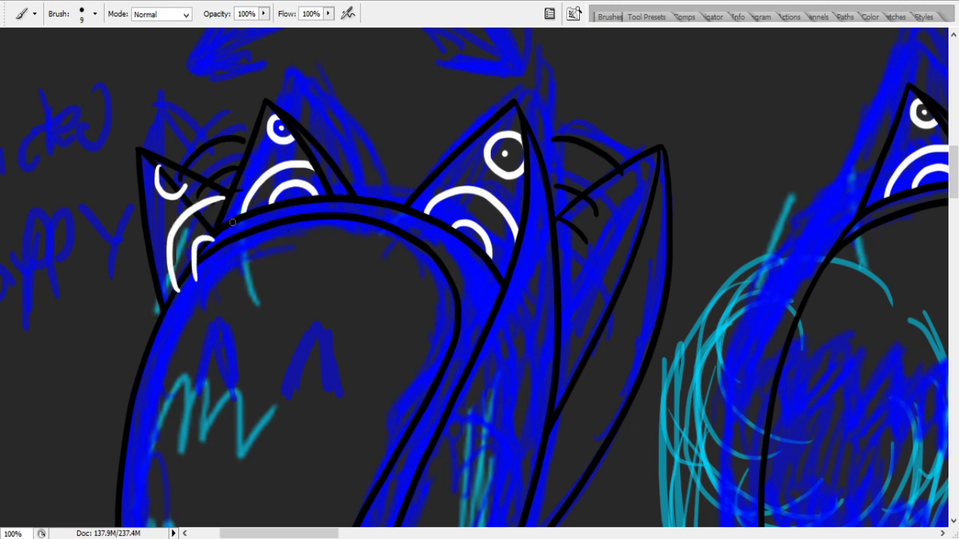
- Redraw the smaller white arc inside the large one at the base of the left outer ear
key("ctrl+z")
left_click_drag(194, 280, 206, 235)
key("ctrl+z")
mouse_move(221, 223)
left_mouse_down()
mouse_move(193, 266)
mouse_move(221, 218)
left_mouse_up()
key("ctrl+z")
key("ctrl+z")
left_click_drag(197, 265, 223, 217)
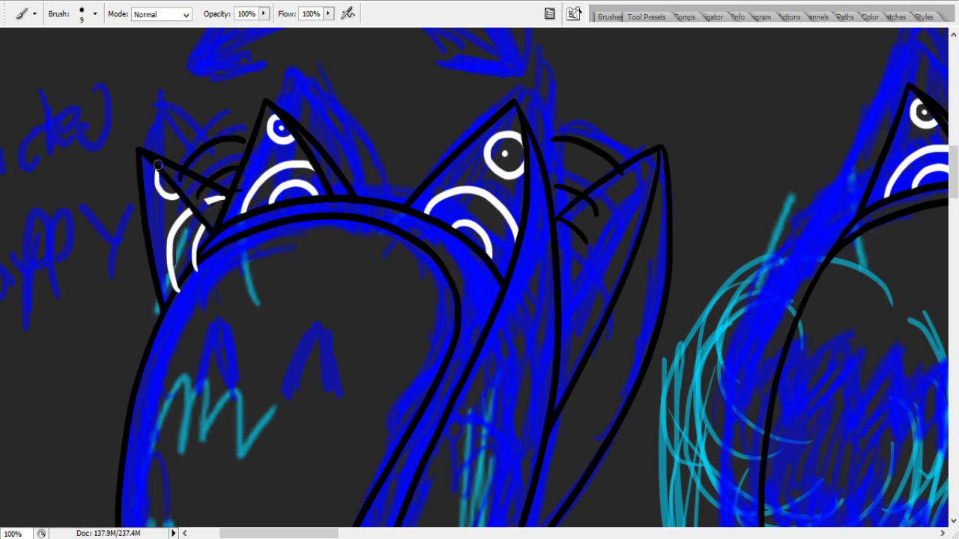
- Trim the end of the smaller white arc where it runs past the left outer ear's outline
left_click_drag(204, 204, 222, 196)
left_click_drag(322, 533, 349, 533)
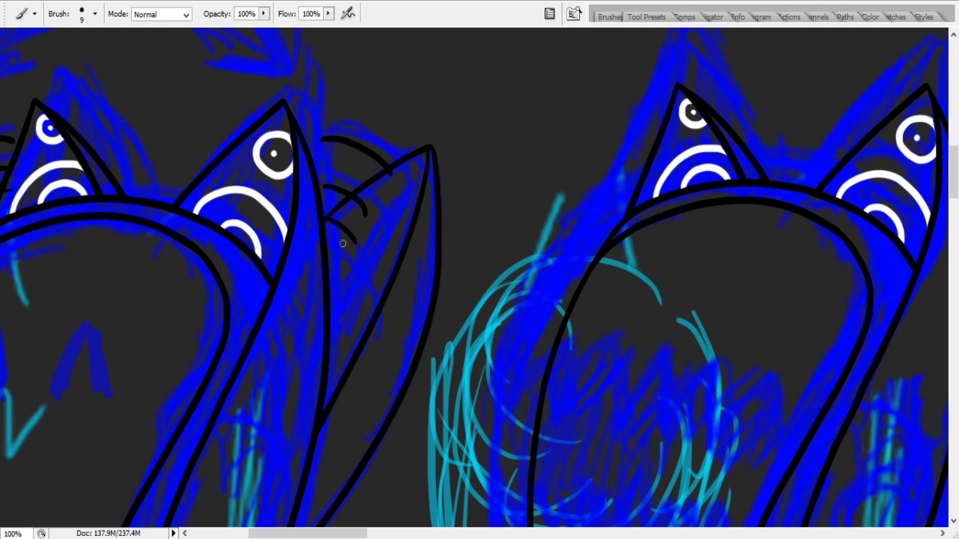
left_click_drag(313, 252, 377, 353)
left_click_drag(318, 308, 379, 351)
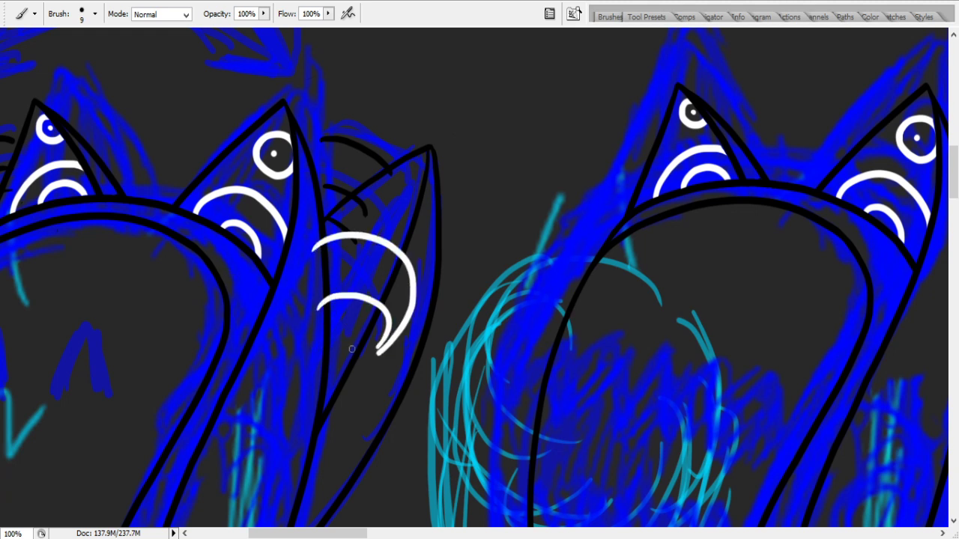
key("ctrl+z")
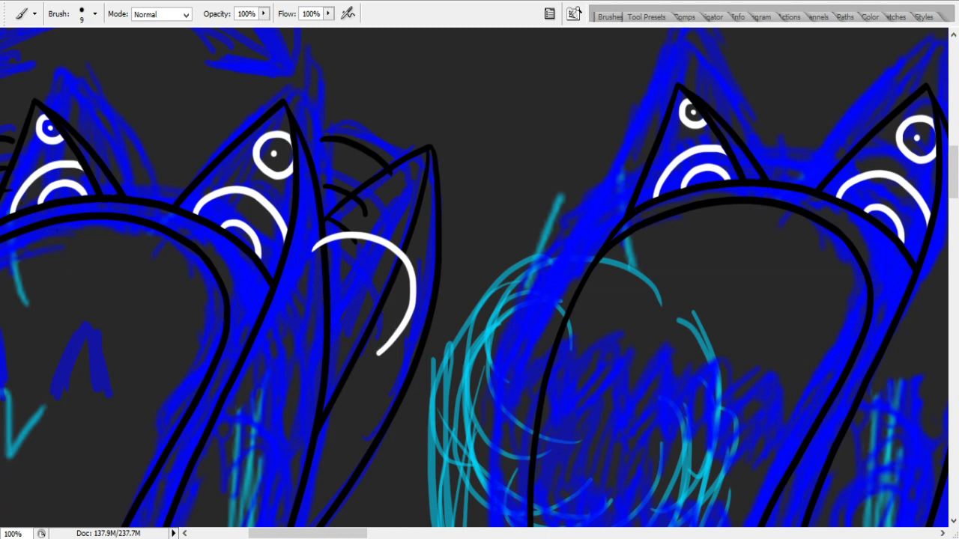
key("ctrl+alt+z")
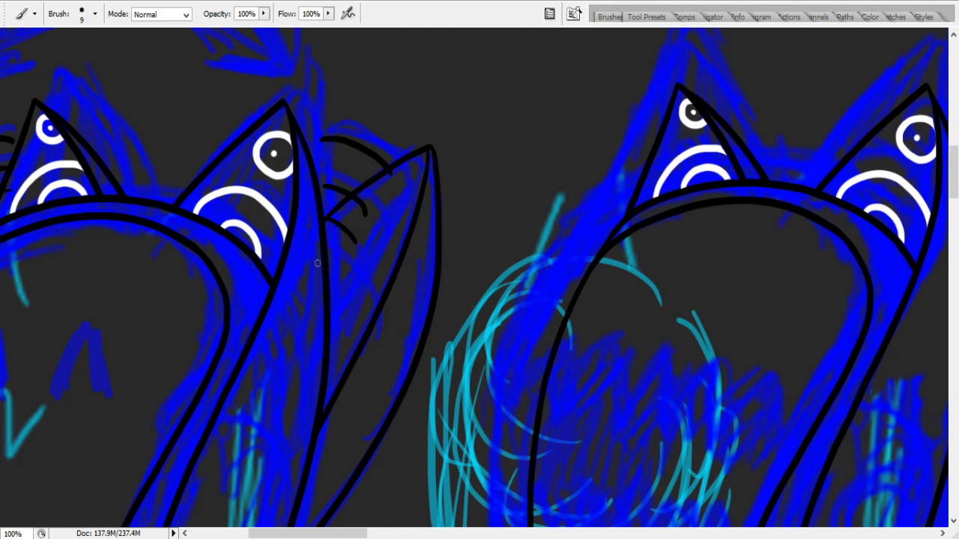
- Paint a large white arc, a smaller curve, a short base stroke and a dotted partial ring near the tip of the right outer ear
left_click_drag(317, 264, 397, 316)
mouse_move(322, 287)
left_mouse_down()
mouse_move(367, 322)
mouse_move(327, 397)
mouse_move(359, 390)
left_mouse_up()
key("ctrl+alt+z")
mouse_move(317, 282)
left_mouse_down()
mouse_move(367, 295)
mouse_move(314, 364)
left_mouse_up()
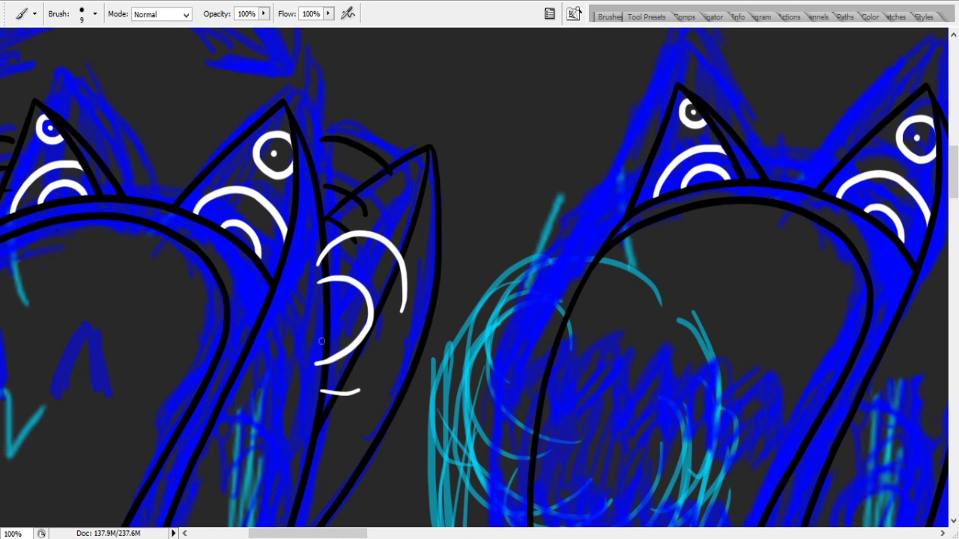
key("ctrl+alt+z")
left_click_drag(320, 298, 323, 367)
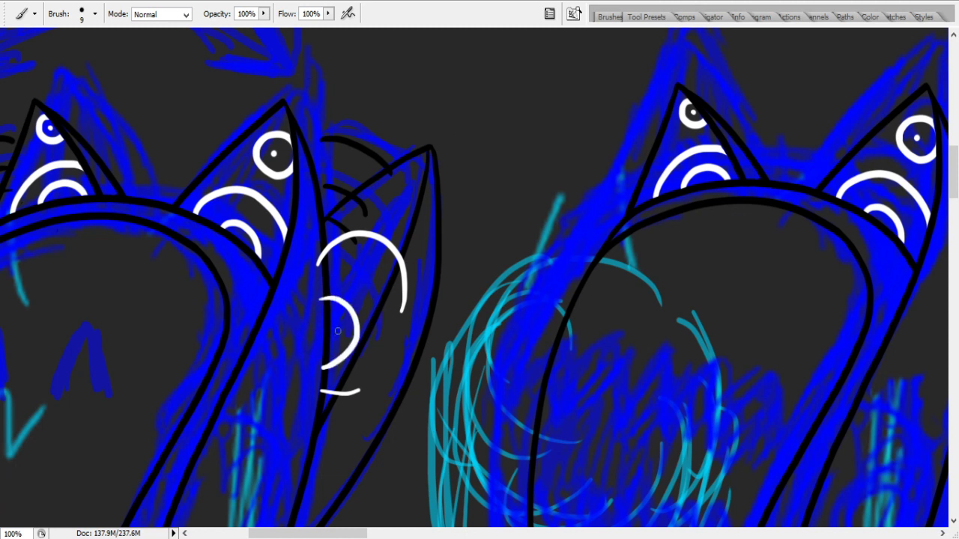
key("ctrl+alt+z")
left_click_drag(330, 301, 334, 346)
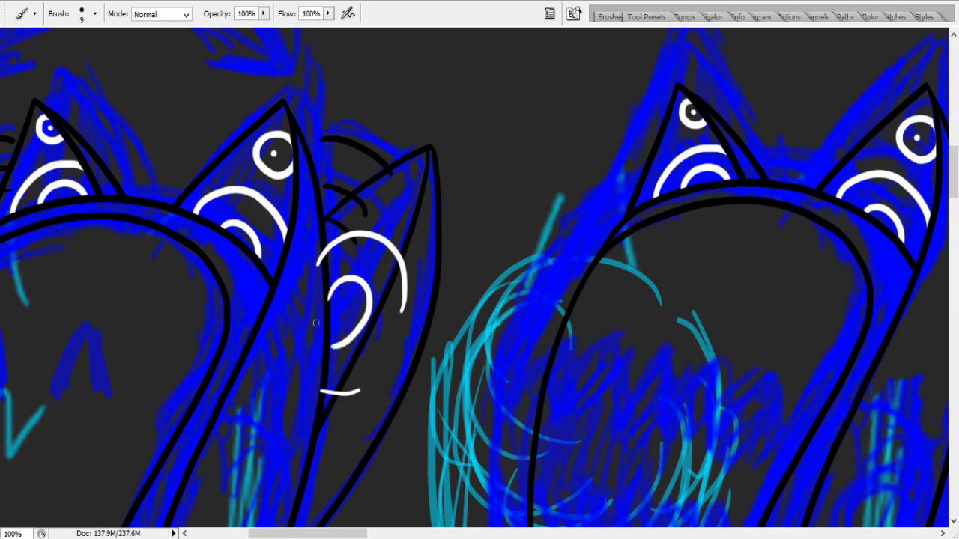
left_click_drag(407, 232, 425, 182)
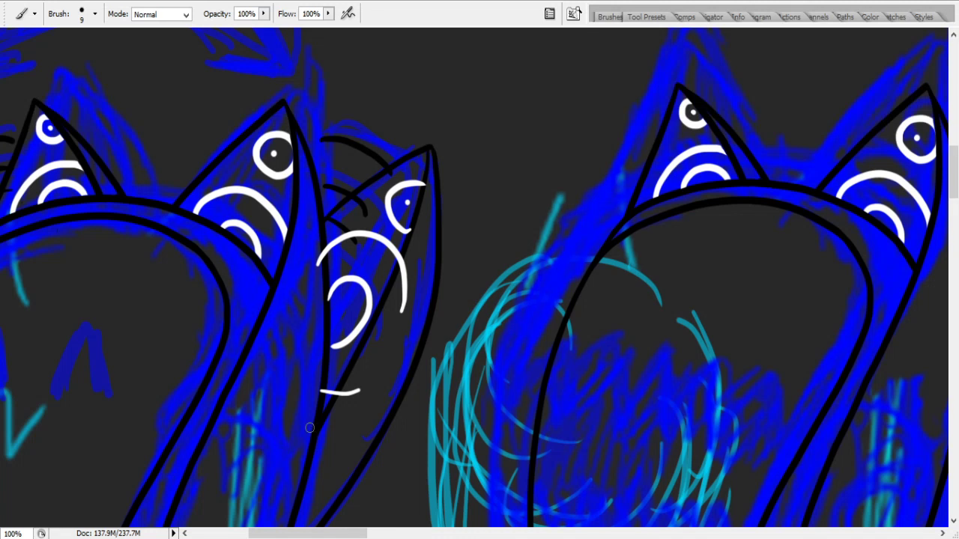
- Erase the white marking ends that run past the right outer ear's inner section on both sides
left_click_drag(338, 391, 353, 390)
mouse_move(410, 270)
left_mouse_down()
mouse_move(403, 300)
mouse_move(410, 243)
mouse_move(409, 336)
left_mouse_up()
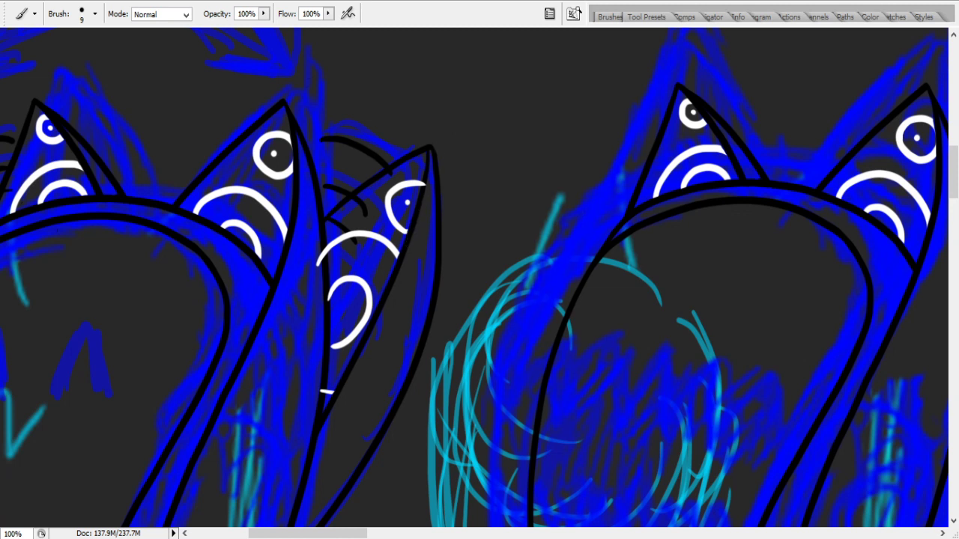
left_click(424, 183)
left_click_drag(322, 303, 323, 282)
scroll(410, 326, "down", 5)
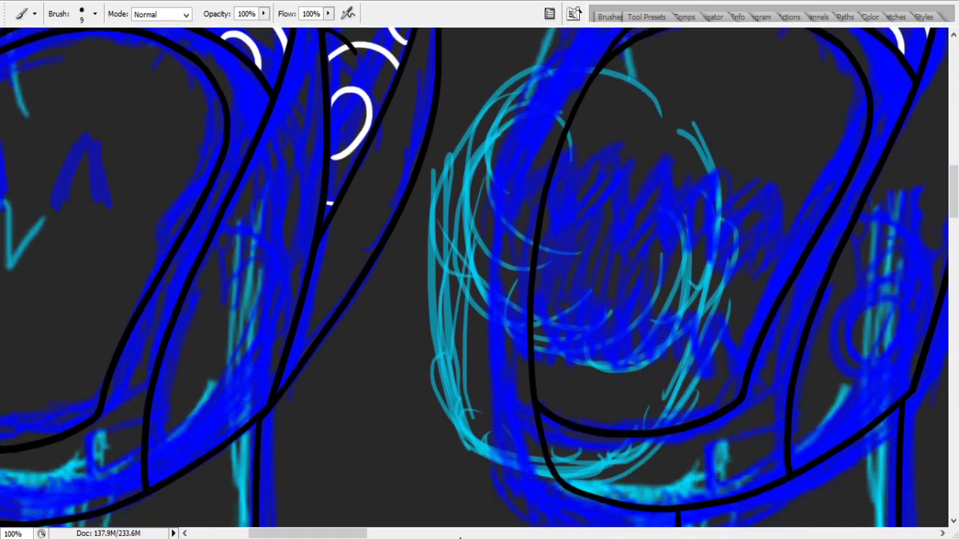
scroll(338, 427, "right", 8)
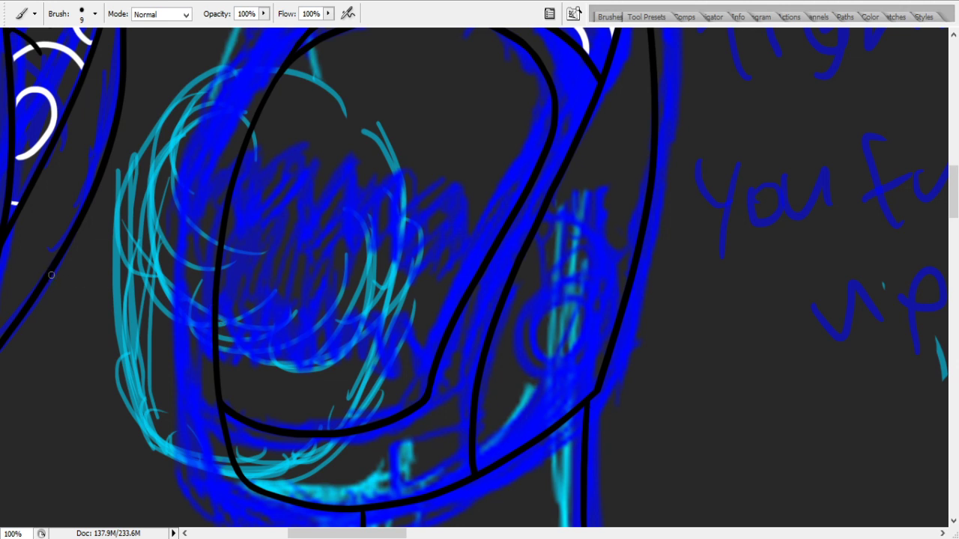
mouse_move(216, 320)
left_mouse_down()
mouse_move(265, 336)
mouse_move(241, 370)
mouse_move(259, 335)
mouse_move(260, 372)
mouse_move(282, 343)
mouse_move(285, 375)
mouse_move(300, 346)
mouse_move(304, 370)
left_mouse_up()
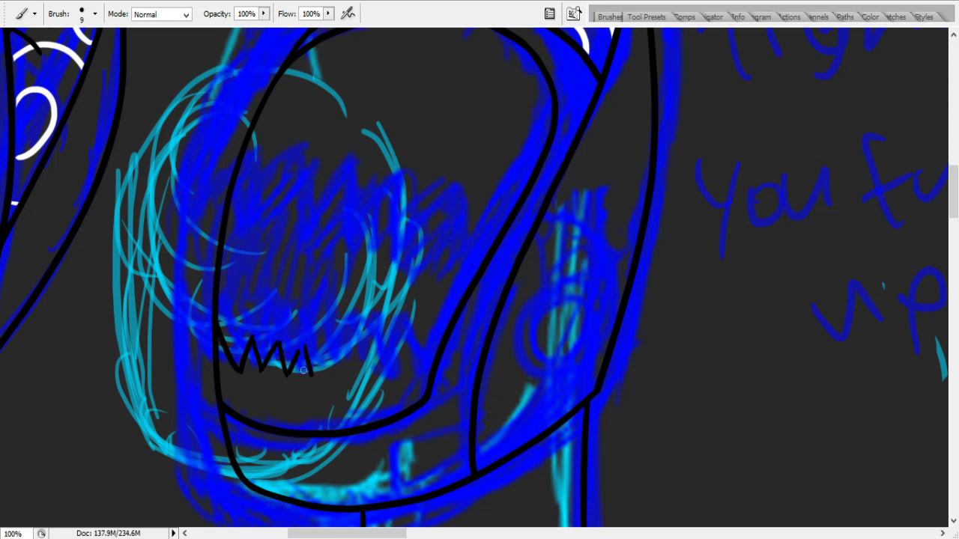
key("ctrl+z")
mouse_move(302, 352)
left_mouse_down()
mouse_move(325, 348)
mouse_move(338, 379)
mouse_move(360, 339)
mouse_move(356, 349)
mouse_move(378, 370)
mouse_move(364, 376)
mouse_move(388, 346)
mouse_move(401, 375)
mouse_move(428, 334)
mouse_move(447, 357)
left_mouse_up()
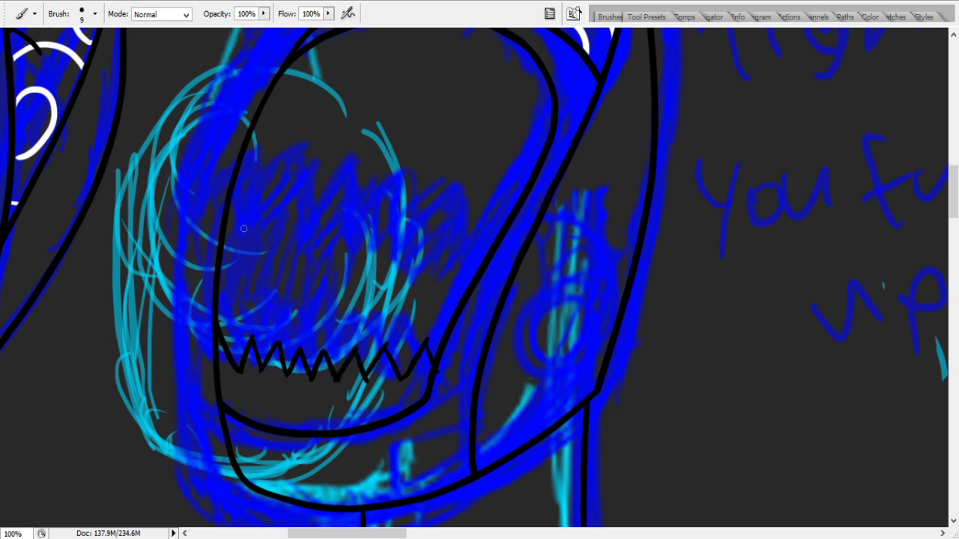
mouse_move(230, 198)
left_mouse_down()
mouse_move(246, 244)
mouse_move(235, 252)
mouse_move(265, 214)
mouse_move(255, 223)
mouse_move(274, 223)
mouse_move(256, 218)
mouse_move(260, 243)
mouse_move(288, 218)
mouse_move(279, 243)
mouse_move(287, 251)
mouse_move(329, 221)
left_mouse_up()
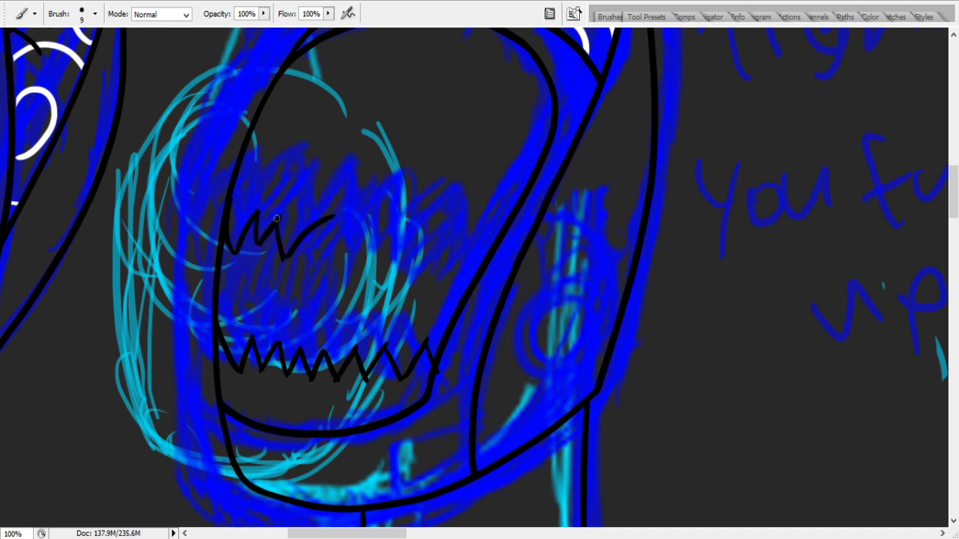
mouse_move(287, 183)
left_mouse_down()
mouse_move(373, 200)
mouse_move(281, 243)
mouse_move(327, 216)
left_mouse_up()
left_click_drag(219, 248, 254, 217)
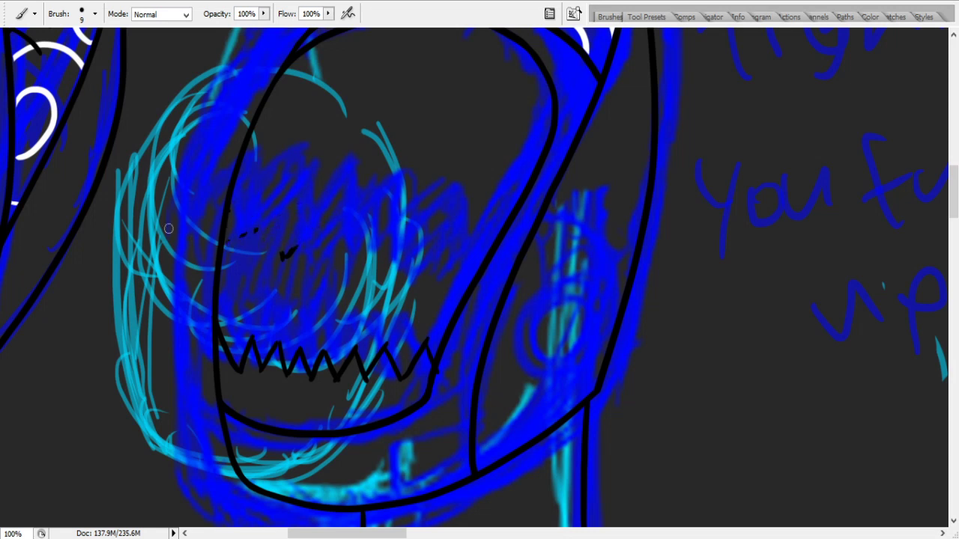
left_click_drag(289, 254, 223, 272)
mouse_move(427, 352)
left_mouse_down()
mouse_move(405, 371)
mouse_move(256, 347)
mouse_move(225, 352)
mouse_move(274, 358)
left_mouse_up()
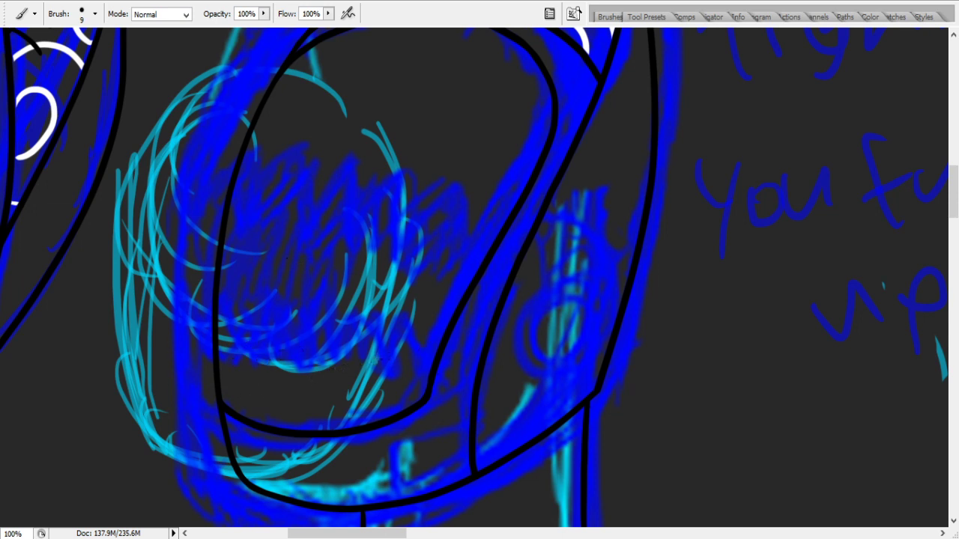
key("z")
left_click(293, 218)
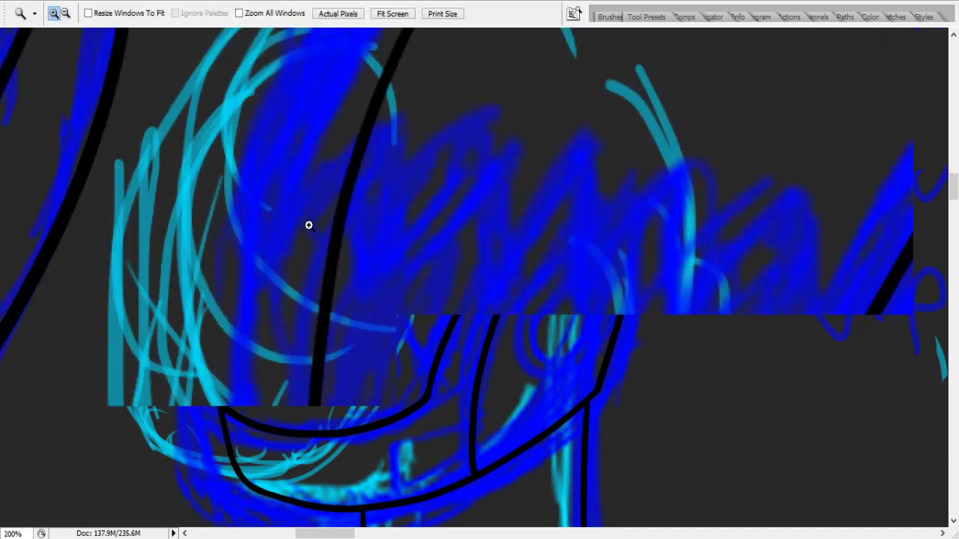
scroll(637, 409, "right", 5)
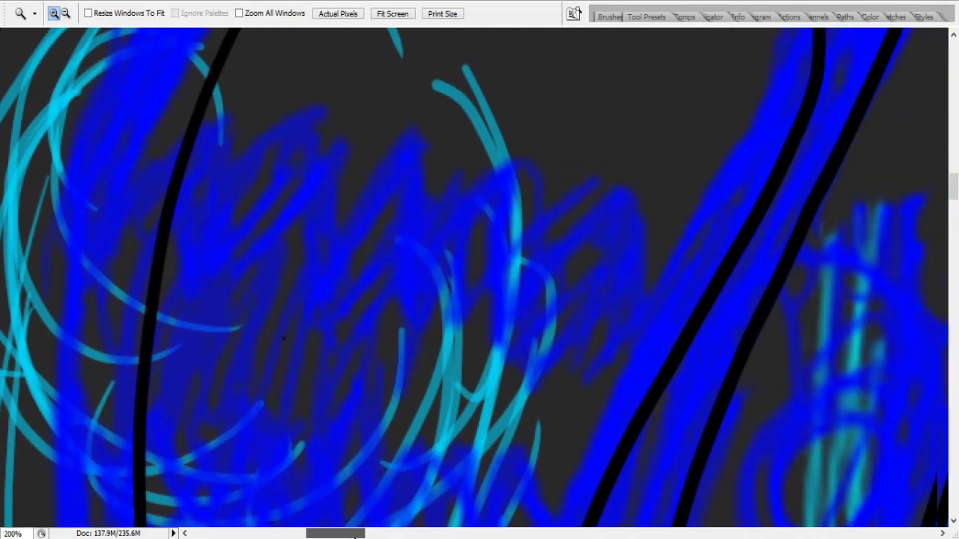
key("b")
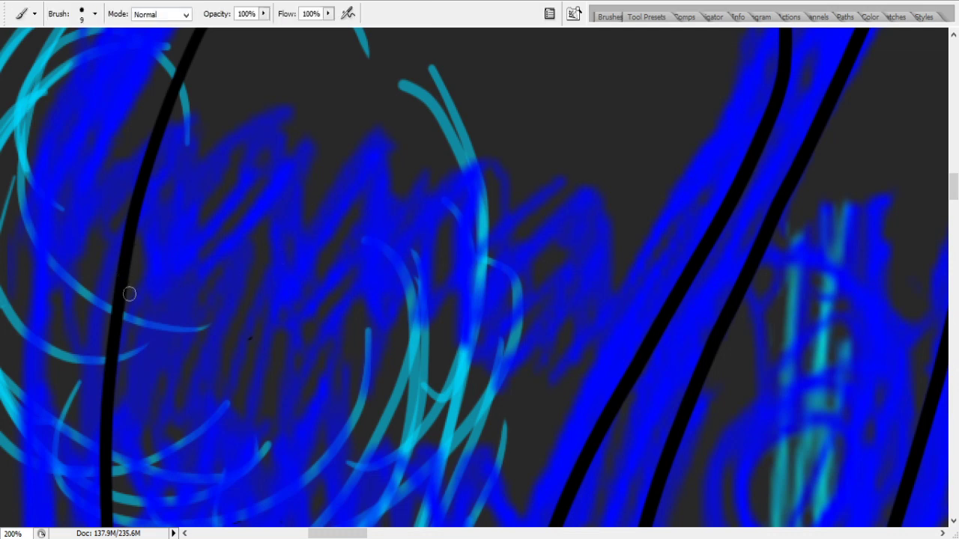
left_click_drag(128, 294, 201, 172)
key("ctrl+z")
left_click_drag(123, 320, 168, 230)
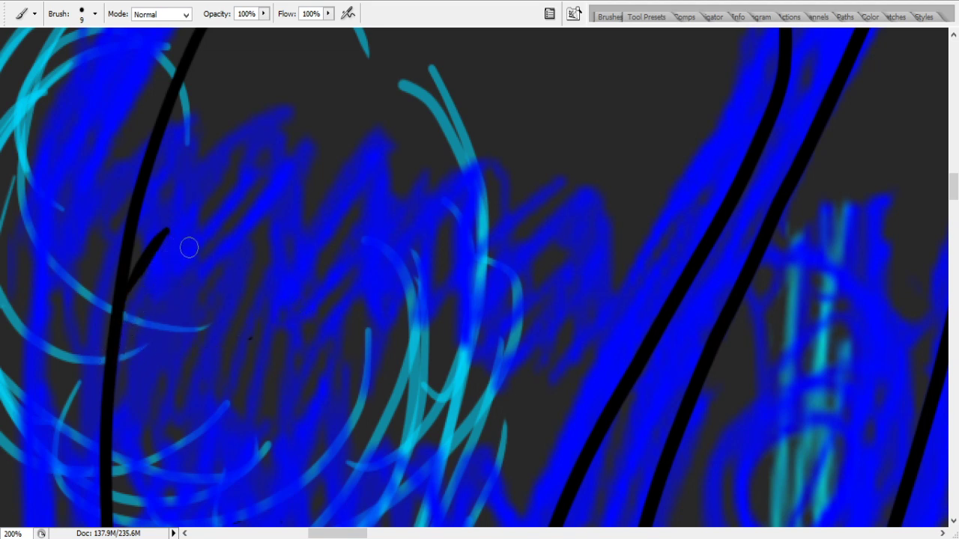
key("ctrl+z")
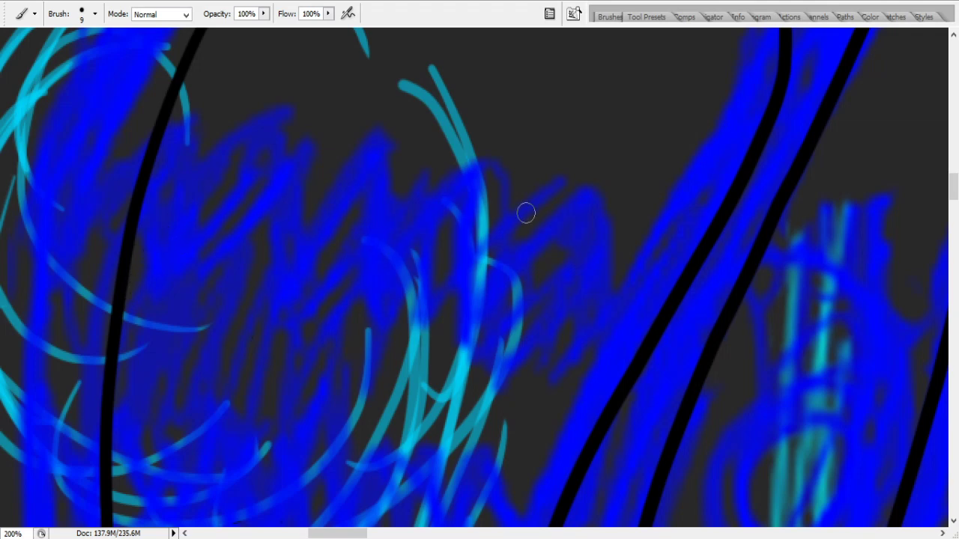
- Ink the first black zigzag teeth from the left edge of the second hood's face opening, along the sketched lower fringe
left_click_drag(955, 186, 956, 202)
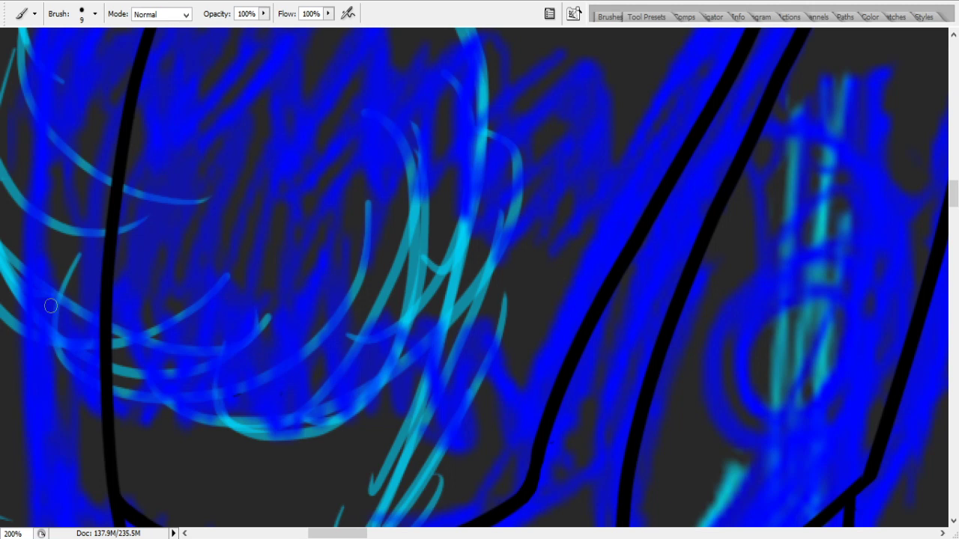
mouse_move(112, 299)
left_mouse_down()
mouse_move(147, 373)
mouse_move(179, 312)
mouse_move(168, 336)
mouse_move(182, 368)
left_mouse_up()
mouse_move(203, 321)
left_mouse_down()
mouse_move(235, 390)
mouse_move(199, 322)
left_mouse_up()
key("ctrl+z")
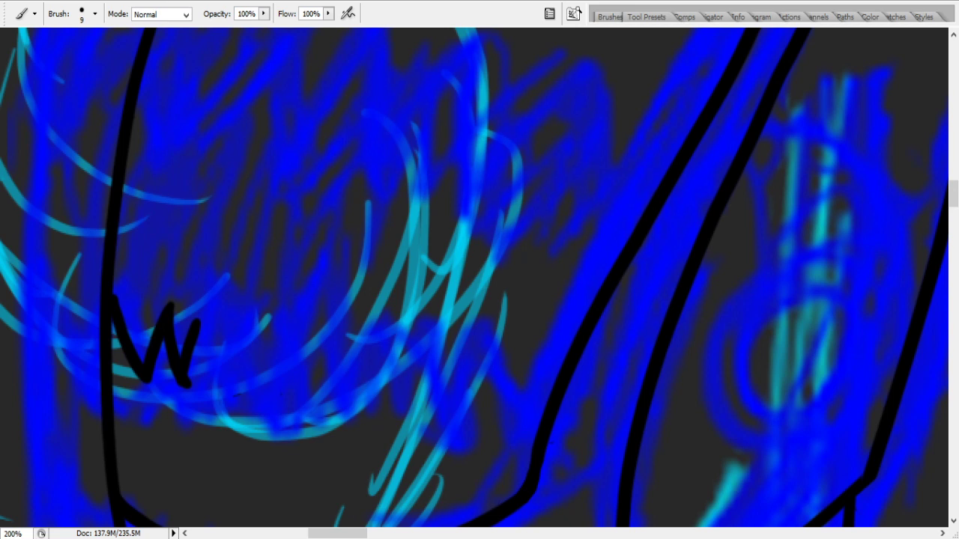
key("ctrl+z")
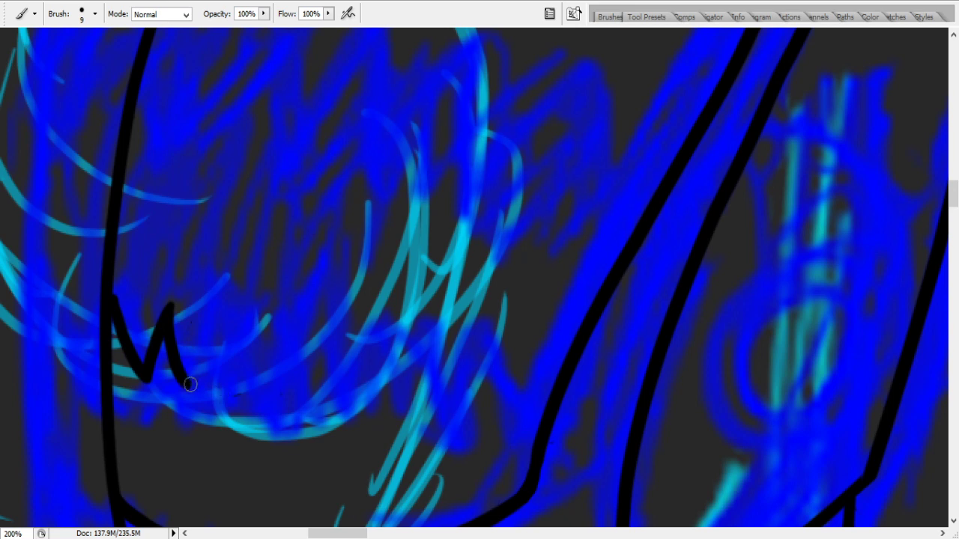
left_click_drag(192, 383, 223, 310)
key("ctrl+z")
mouse_move(191, 383)
left_mouse_down()
mouse_move(244, 314)
mouse_move(229, 322)
mouse_move(235, 385)
mouse_move(266, 331)
mouse_move(281, 405)
left_mouse_up()
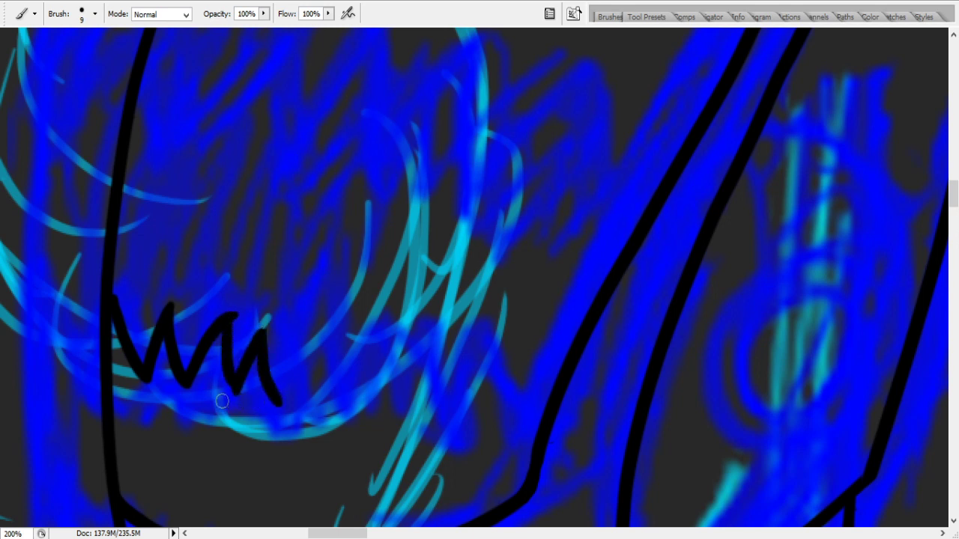
key("ctrl+z")
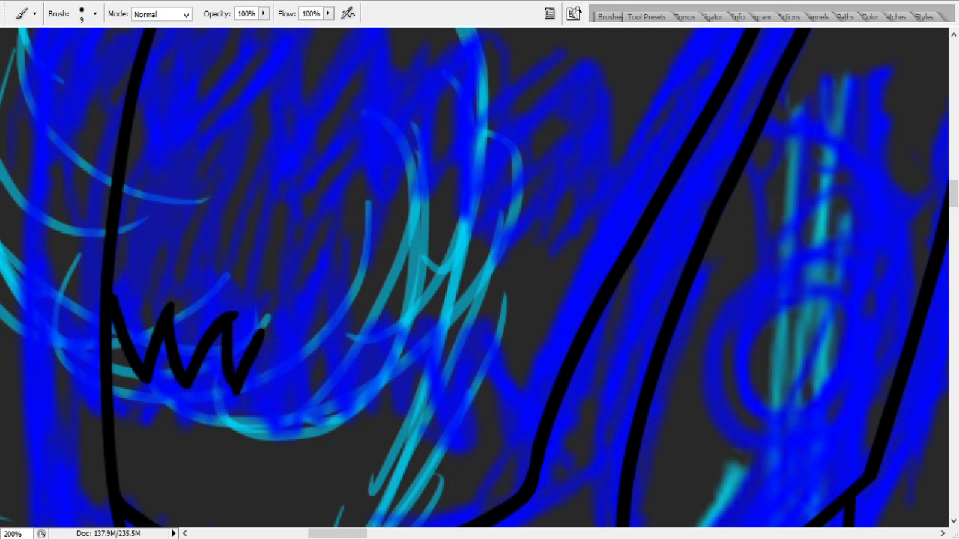
key("ctrl+alt+z")
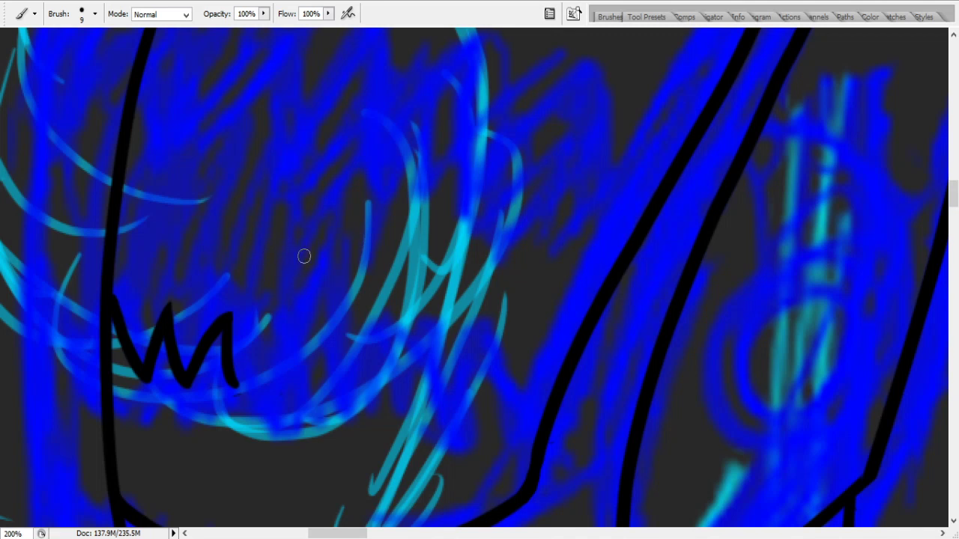
mouse_move(234, 367)
left_mouse_down()
mouse_move(240, 390)
mouse_move(291, 320)
left_mouse_up()
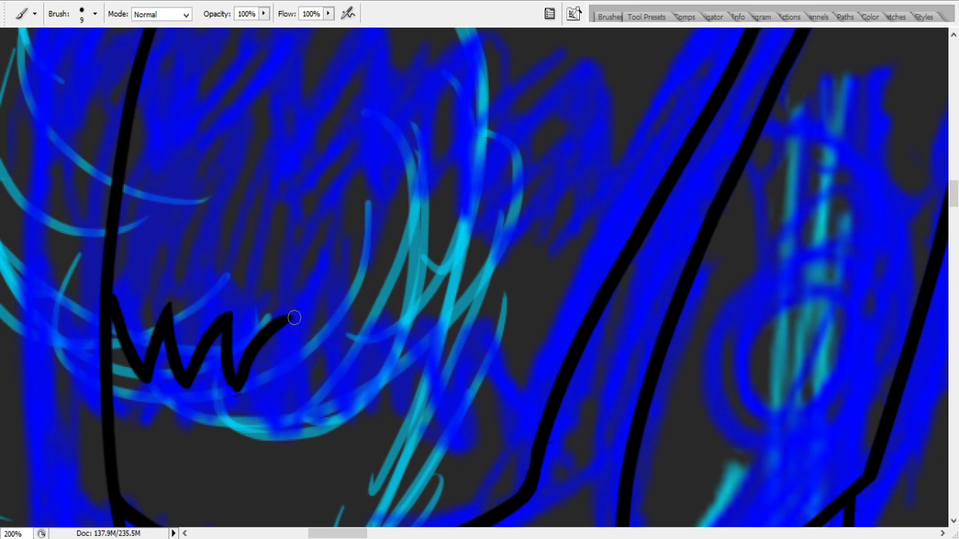
left_click_drag(291, 321, 288, 380)
left_click_drag(285, 340, 277, 350)
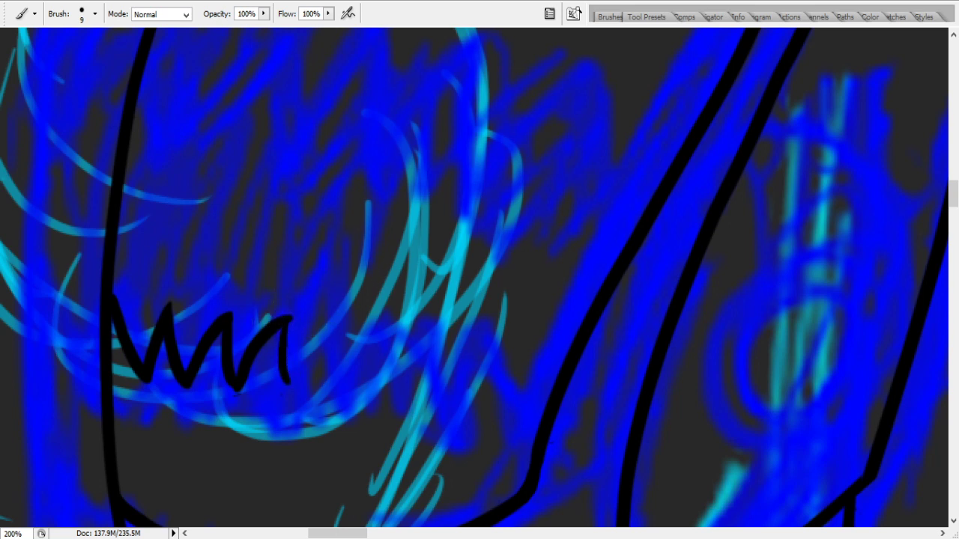
key("ctrl+z")
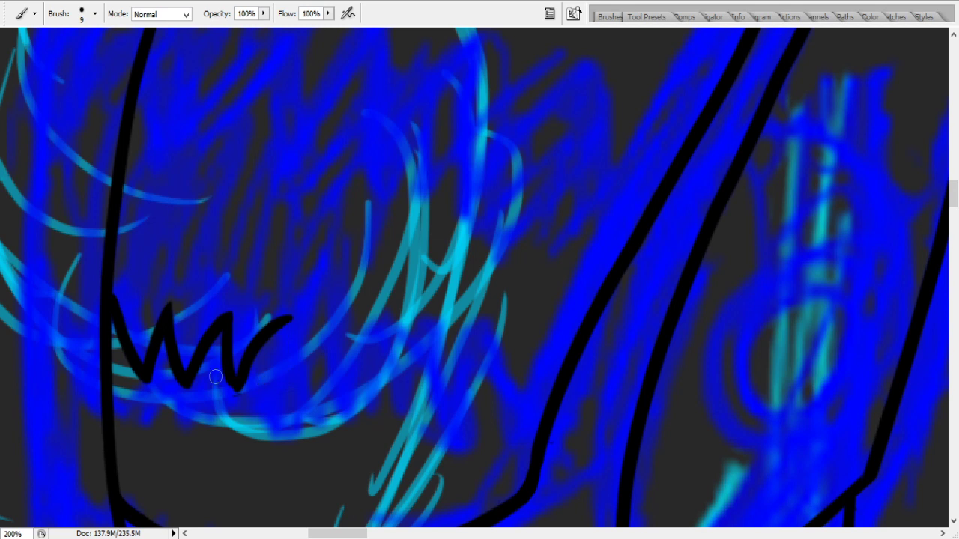
key("ctrl+alt+z")
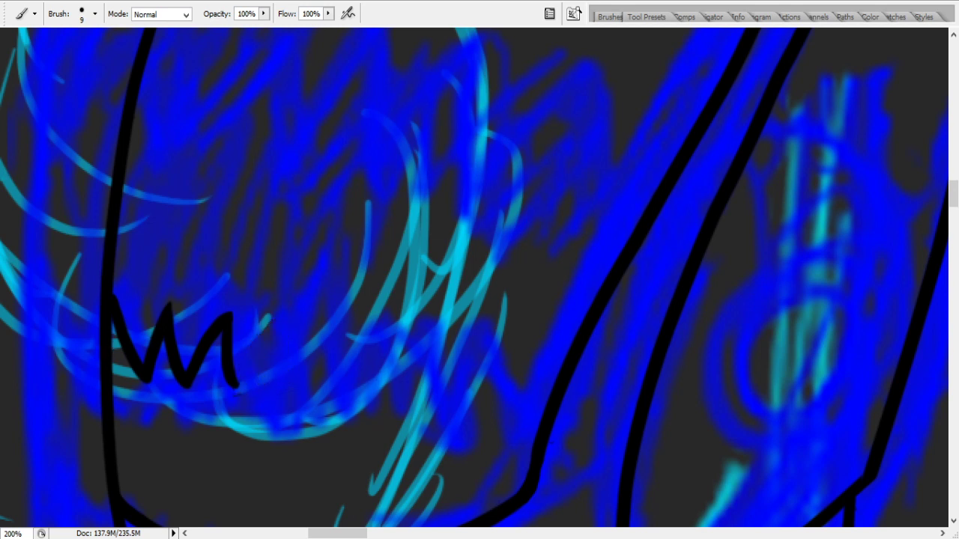
- Extend the black zigzag teeth rightward across the hood's face opening, following the sketched lower fringe towards the right edge
mouse_move(236, 386)
left_mouse_down()
mouse_move(296, 311)
mouse_move(280, 336)
mouse_move(274, 328)
mouse_move(276, 385)
mouse_move(314, 336)
left_mouse_up()
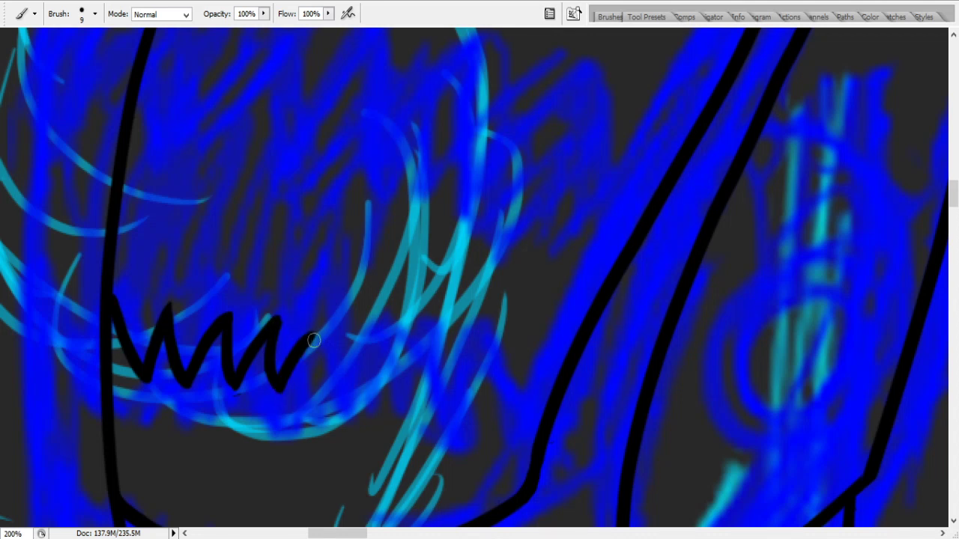
key("ctrl+z")
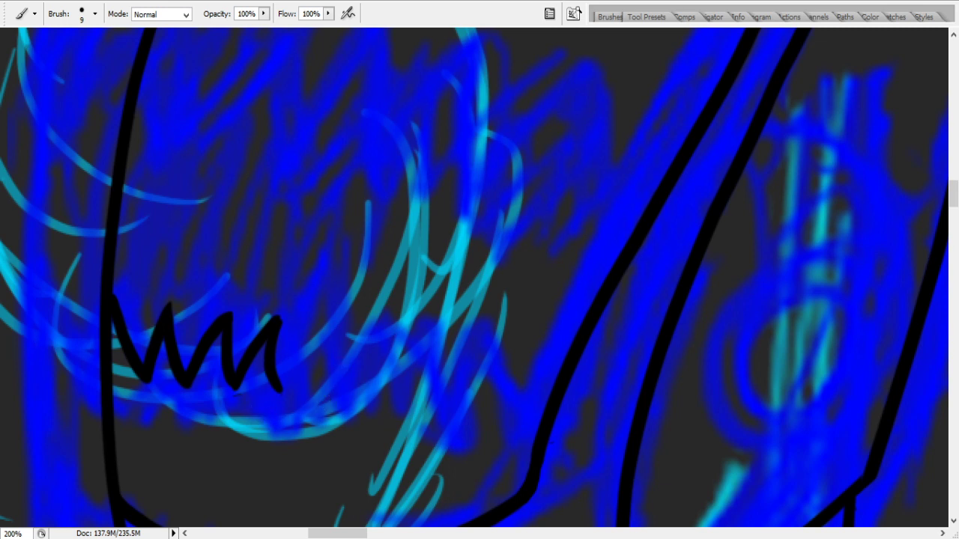
key("ctrl+z")
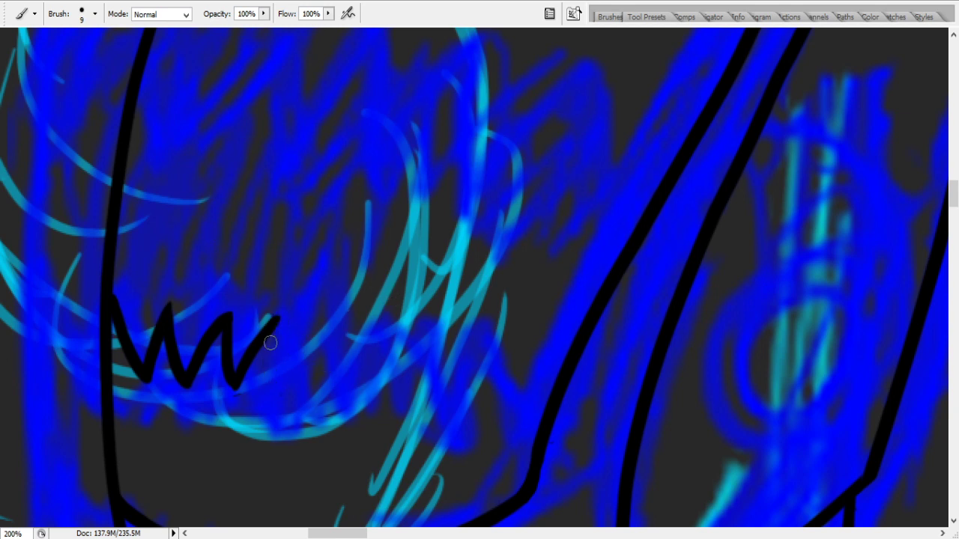
mouse_move(279, 320)
left_mouse_down()
mouse_move(280, 398)
mouse_move(308, 322)
mouse_move(328, 393)
mouse_move(375, 305)
mouse_move(397, 362)
mouse_move(376, 395)
mouse_move(432, 324)
mouse_move(420, 330)
mouse_move(489, 395)
mouse_move(467, 403)
mouse_move(440, 389)
mouse_move(481, 325)
mouse_move(494, 407)
left_mouse_up()
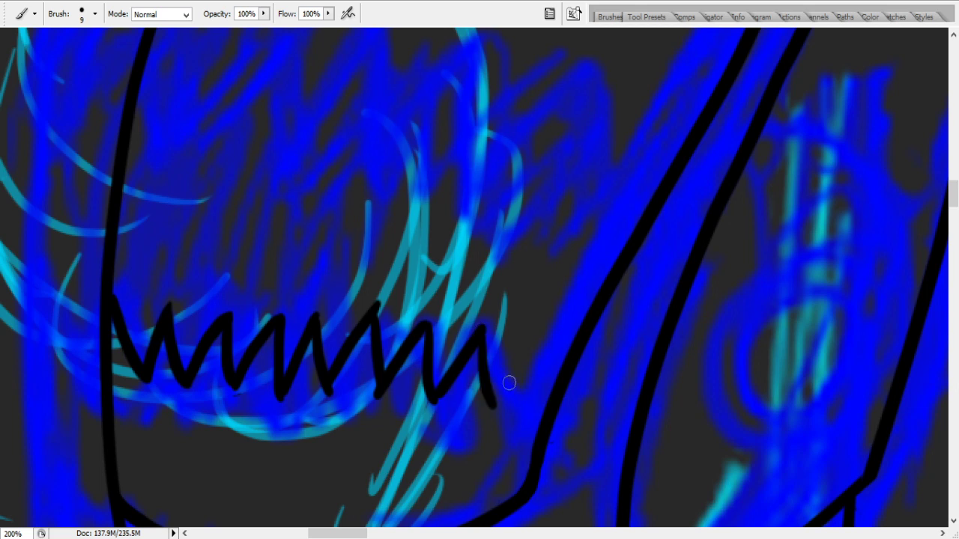
- Erase the whole row of black zigzag teeth across the hood's face opening, including the leftover specks
key("ctrl+alt+z")
key("ctrl+alt+z")
key("ctrl+alt+z")
key("ctrl+alt+z")
key("ctrl+alt+z")
key("ctrl+alt+z")
key("ctrl+alt+z")
key("ctrl+alt+z")
key("ctrl+alt+z")
key("ctrl+alt+z")
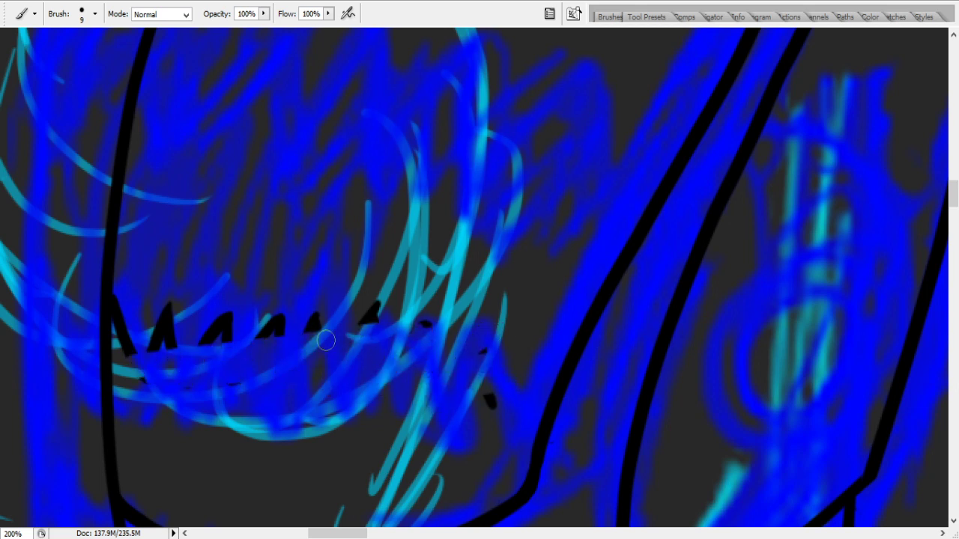
key("ctrl+alt+z")
key("ctrl+alt+z")
key("ctrl+alt+z")
key("ctrl+alt+z")
key("ctrl+alt+z")
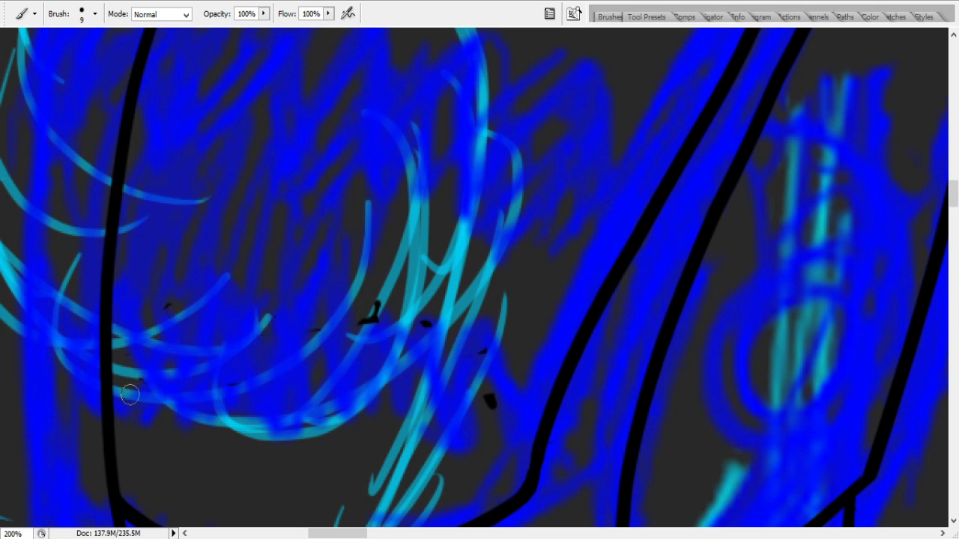
key("ctrl+alt+z")
key("ctrl+alt+z")
key("ctrl+alt+z")
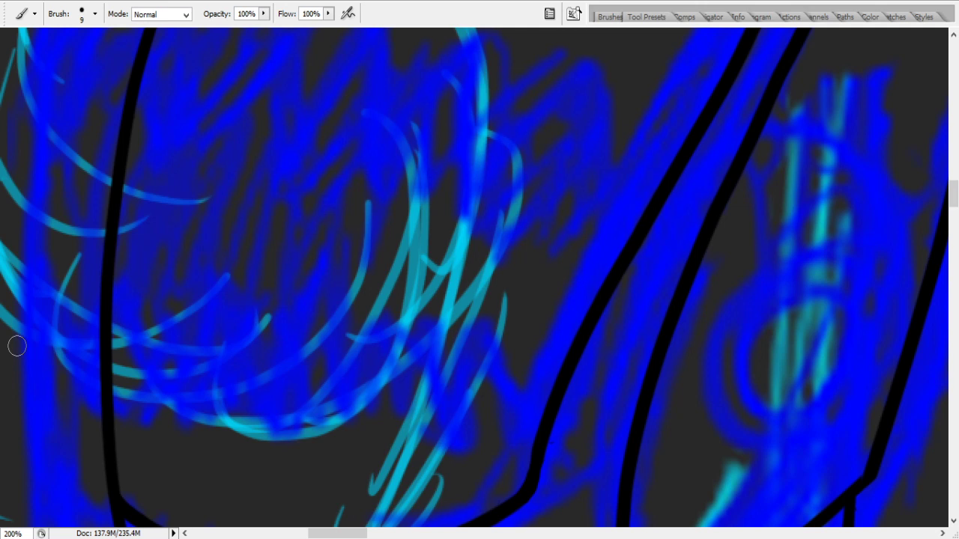
- Ink the first jagged black teeth from the right edge of the face opening, working leftward along the lower fringe
left_click_drag(552, 360, 590, 305)
key("ctrl+z")
mouse_move(550, 349)
left_mouse_down()
mouse_move(535, 387)
mouse_move(546, 368)
mouse_move(528, 387)
mouse_move(495, 328)
mouse_move(505, 329)
mouse_move(511, 375)
mouse_move(523, 384)
mouse_move(536, 371)
mouse_move(538, 386)
mouse_move(498, 292)
mouse_move(469, 412)
left_mouse_up()
key("ctrl+z")
key("ctrl+alt+z")
key("ctrl+alt+z")
key("ctrl+z")
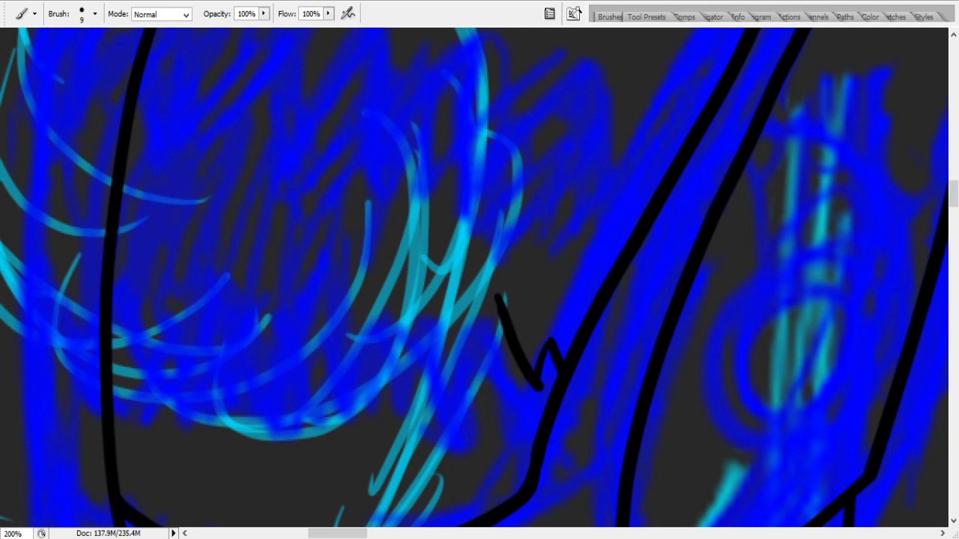
key("ctrl+alt+z")
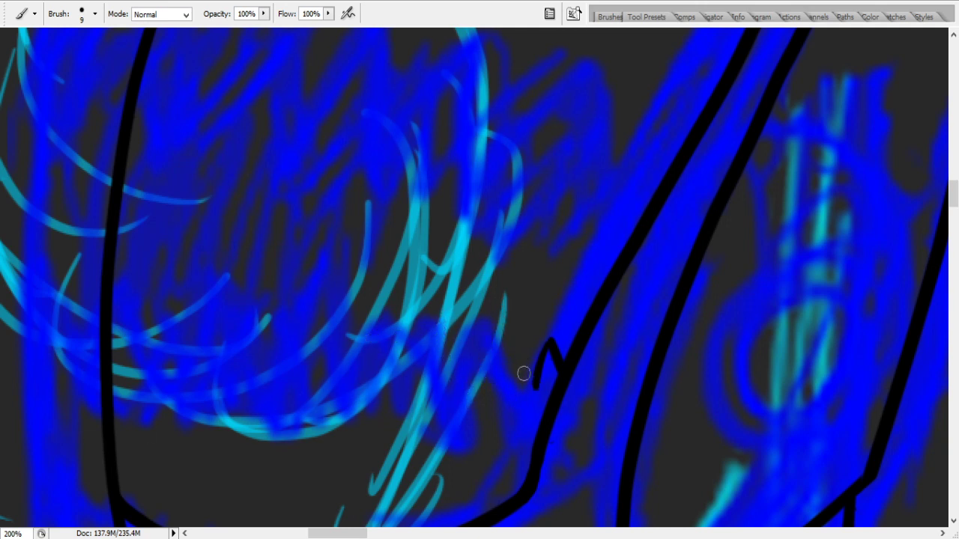
mouse_move(535, 386)
left_mouse_down()
mouse_move(518, 338)
mouse_move(526, 320)
mouse_move(492, 387)
mouse_move(483, 385)
mouse_move(471, 299)
mouse_move(473, 316)
mouse_move(471, 302)
mouse_move(414, 427)
left_mouse_up()
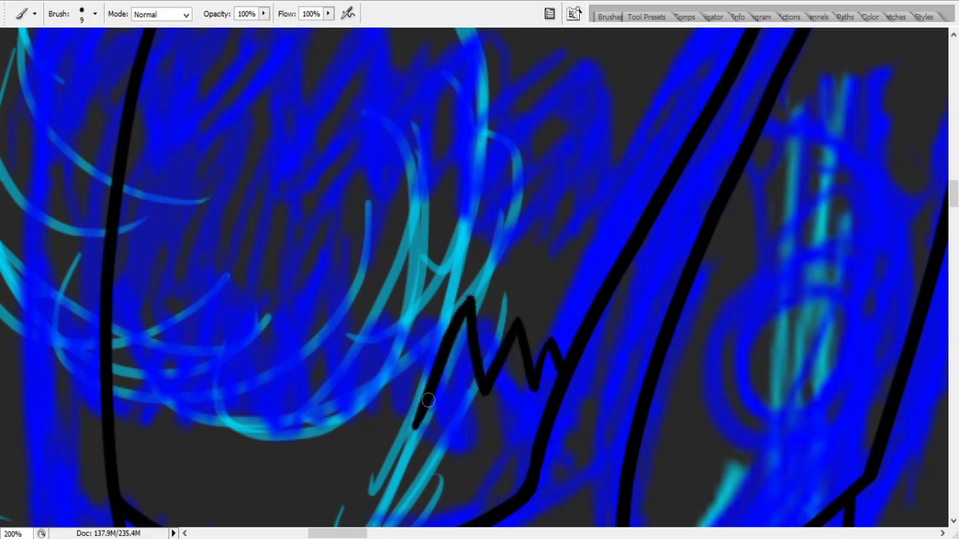
key("ctrl+z")
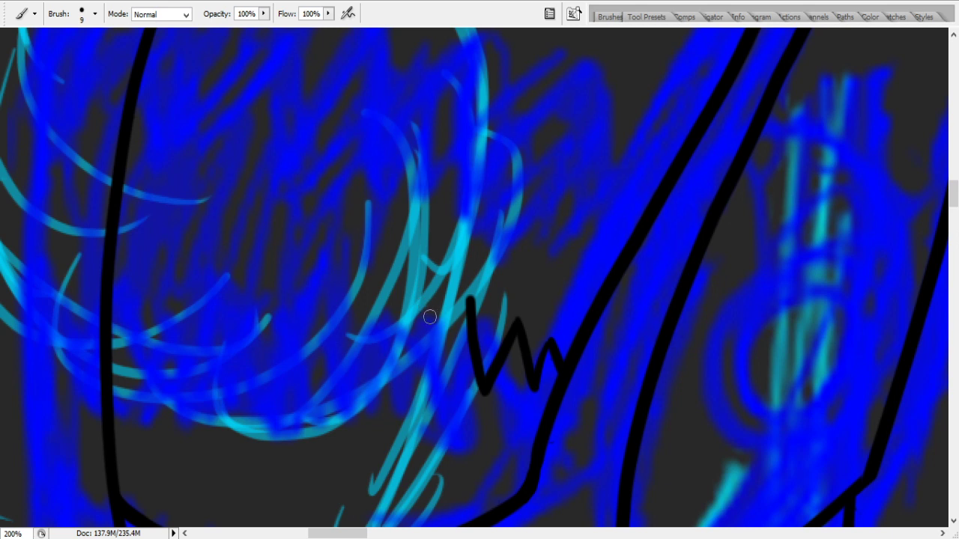
- Try continuing the jagged teeth leftward with short straight segments to the middle of the face opening
mouse_move(471, 300)
left_mouse_down()
mouse_move(445, 363)
mouse_move(422, 310)
mouse_move(407, 375)
left_mouse_up()
key("ctrl+z")
mouse_move(423, 311)
left_mouse_down()
mouse_move(408, 355)
mouse_move(382, 318)
mouse_move(337, 388)
left_mouse_up()
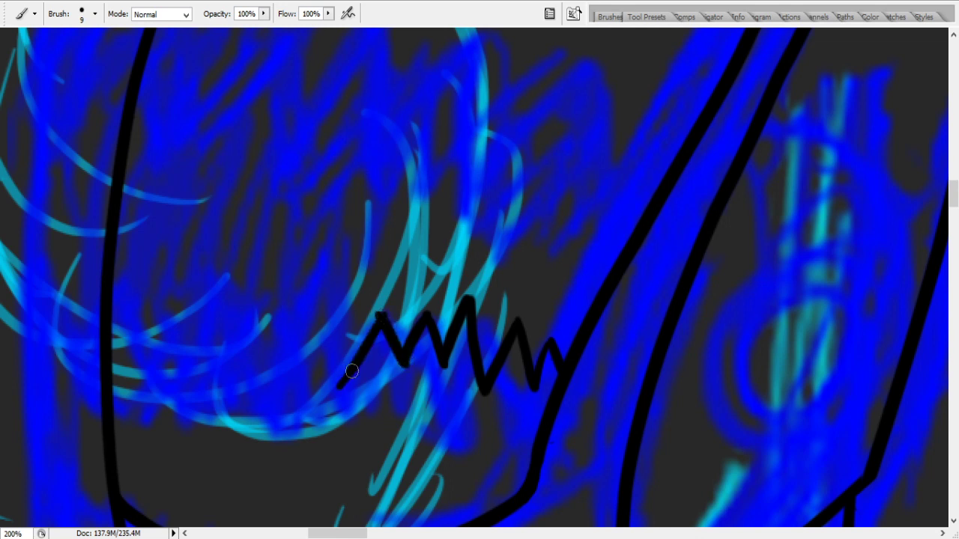
left_click(328, 283, "shift")
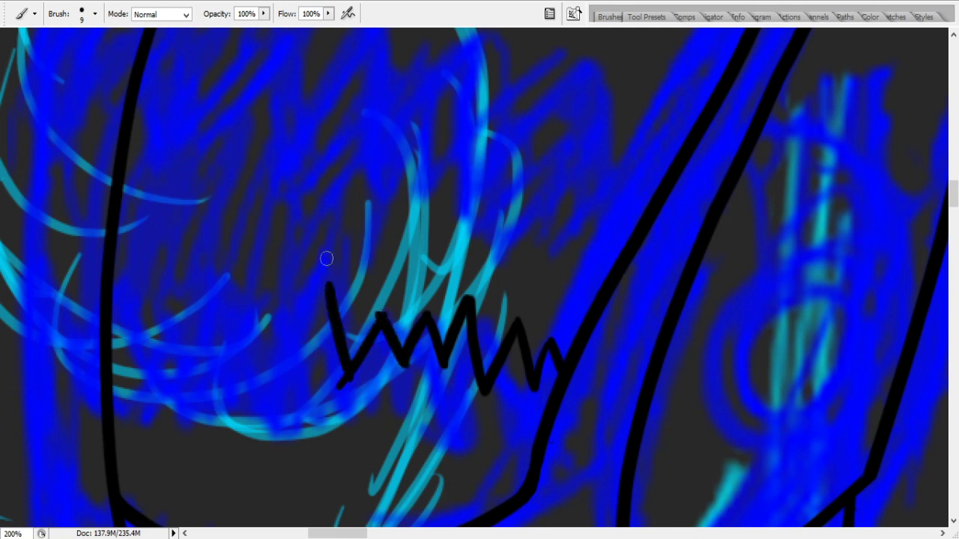
left_click(266, 441, "shift")
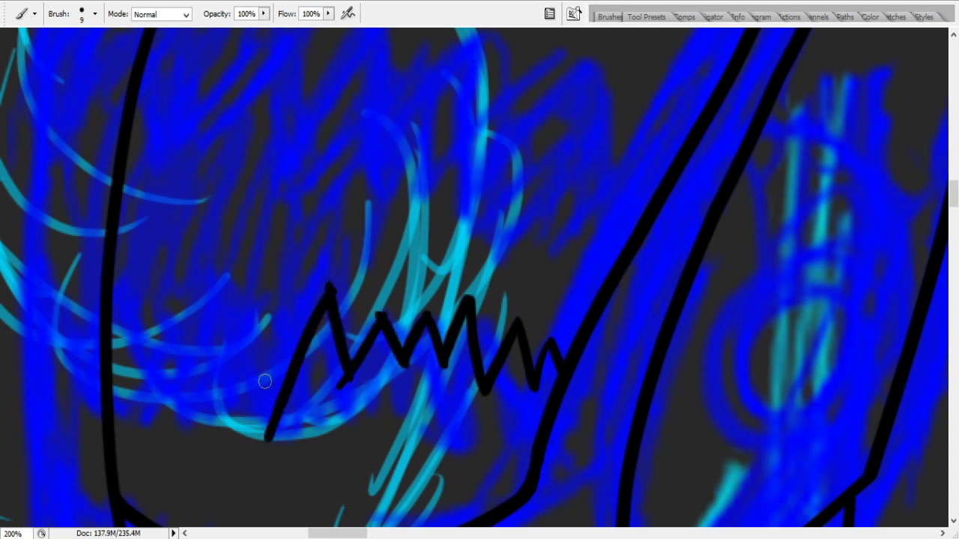
key("ctrl+z")
left_click(328, 284)
left_click(300, 372, "shift")
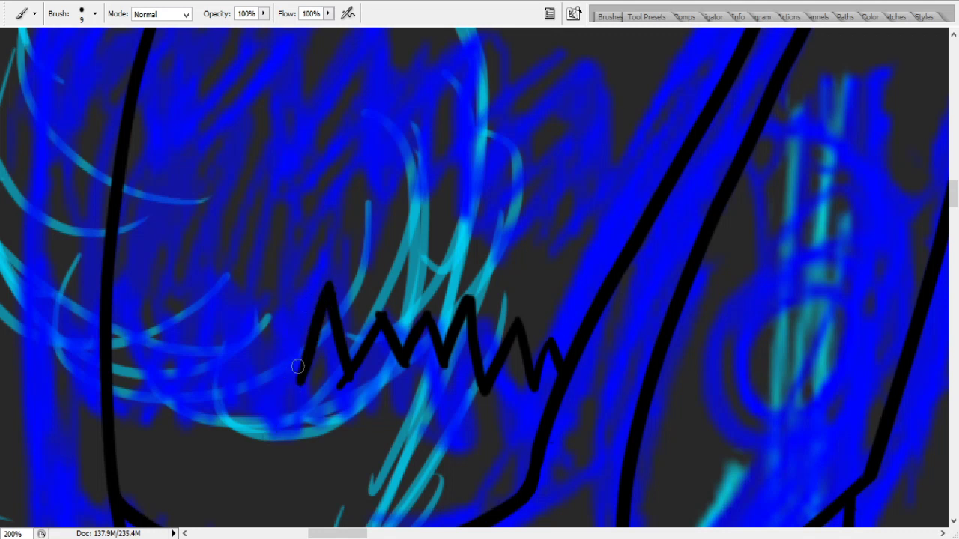
left_click(275, 307, "shift")
left_click(268, 364, "shift")
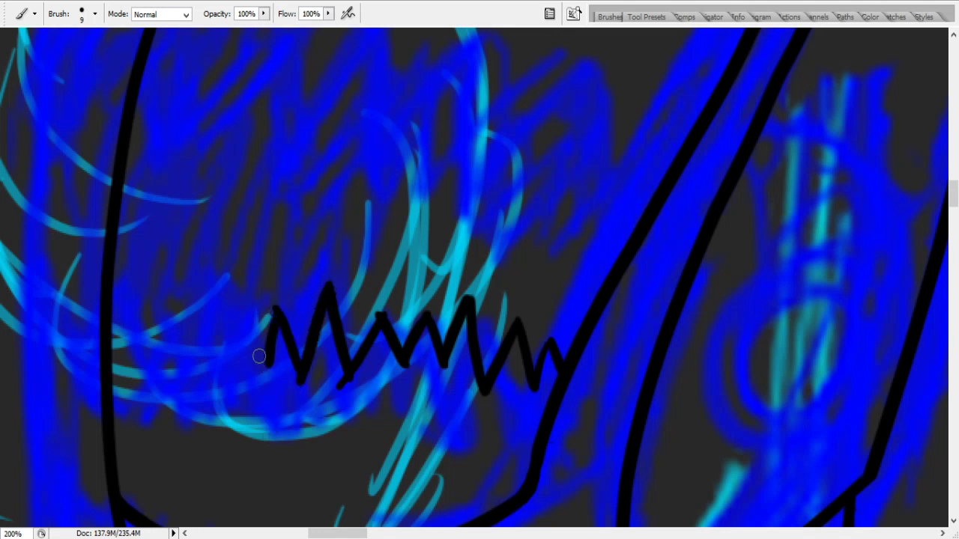
key("ctrl+z")
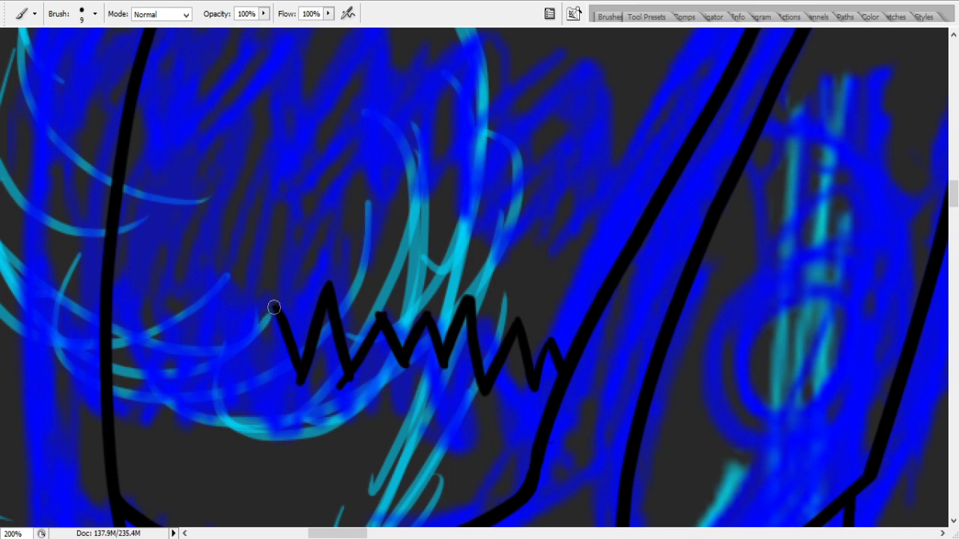
- Try finishing the row with smaller zigzag teeth rising to meet the left edge of the face opening
left_click(257, 363, "shift")
left_click(233, 300, "shift")
left_click(227, 335, "shift")
left_click(202, 293, "shift")
left_click(195, 323, "shift")
left_click(161, 267, "shift")
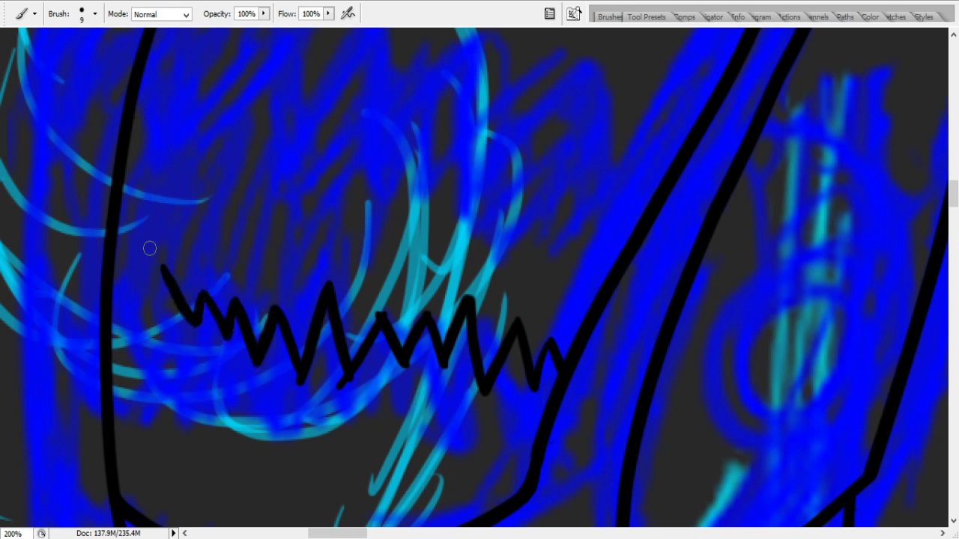
left_click(153, 313, "shift")
left_click(133, 262, "shift")
left_click(129, 315, "shift")
left_click(94, 247, "shift")
key("ctrl+z")
left_click(113, 278, "shift")
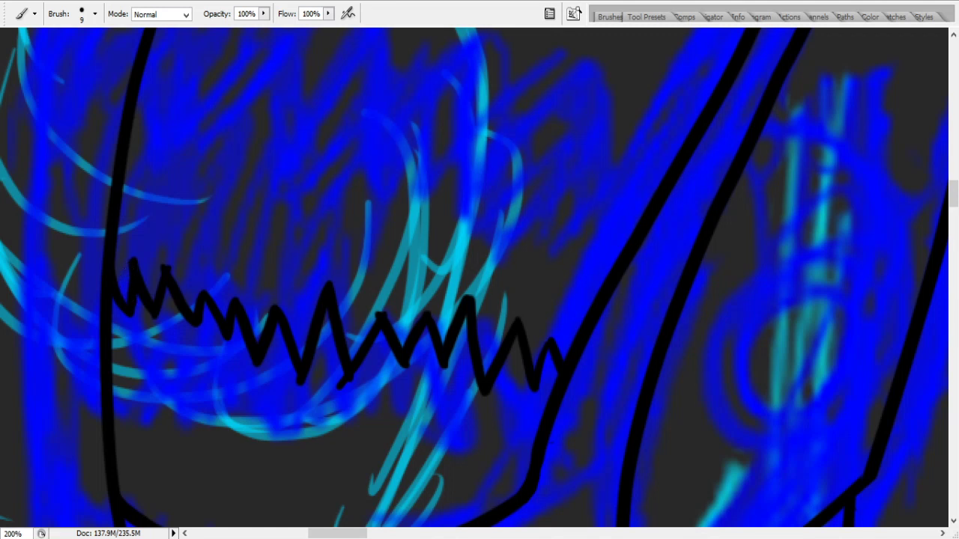
- Undo the zigzag row back to the two teeth nearest the right edge of the face opening
key("ctrl+alt+z")
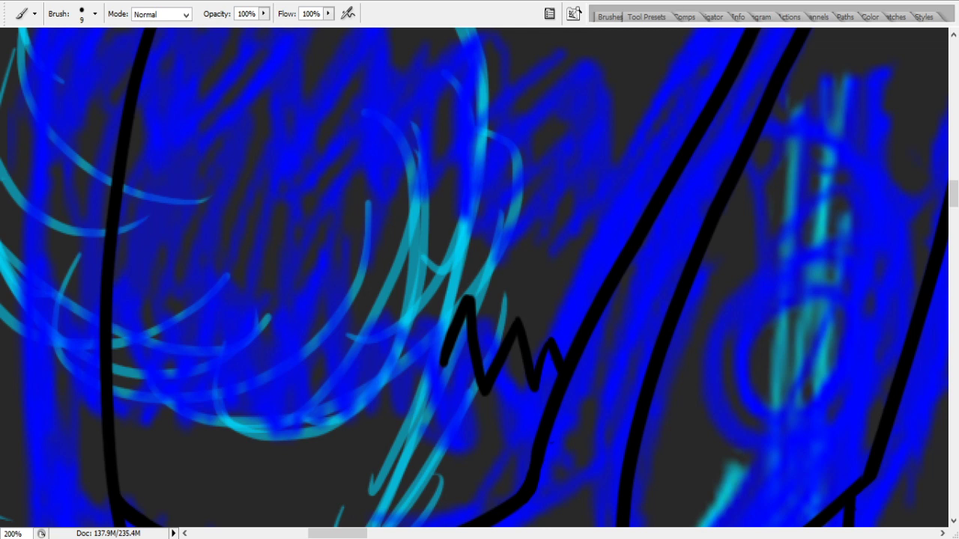
key("ctrl+shift+z")
key("ctrl+alt+z")
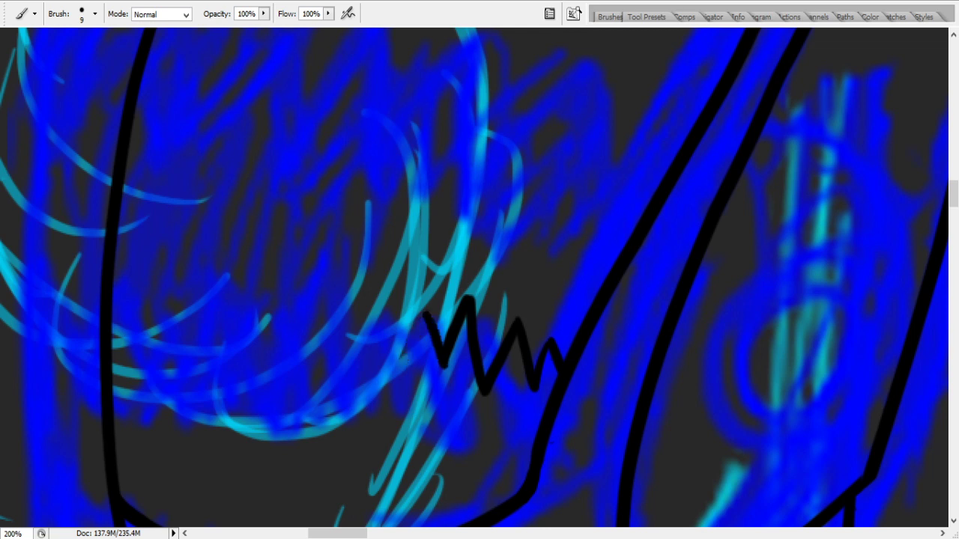
key("ctrl+alt+z")
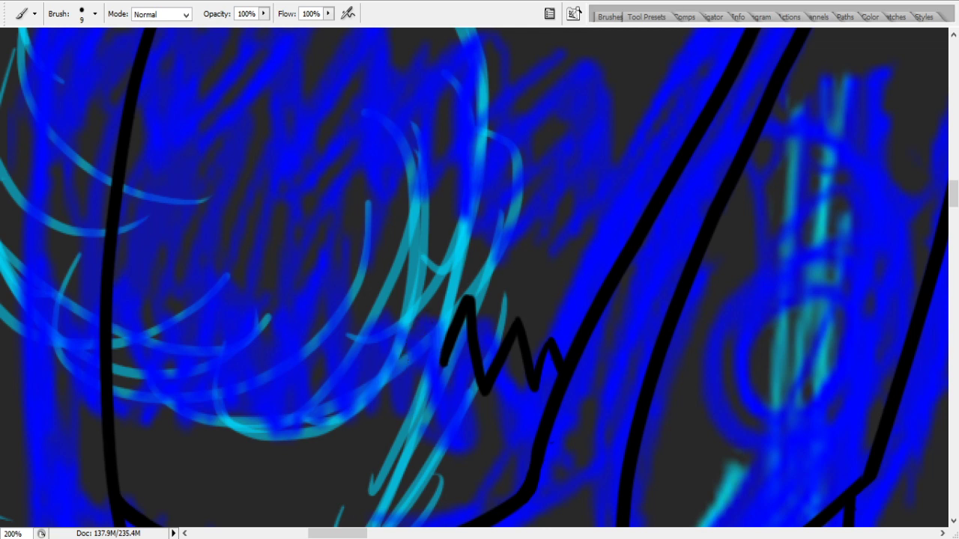
key("ctrl+alt+z")
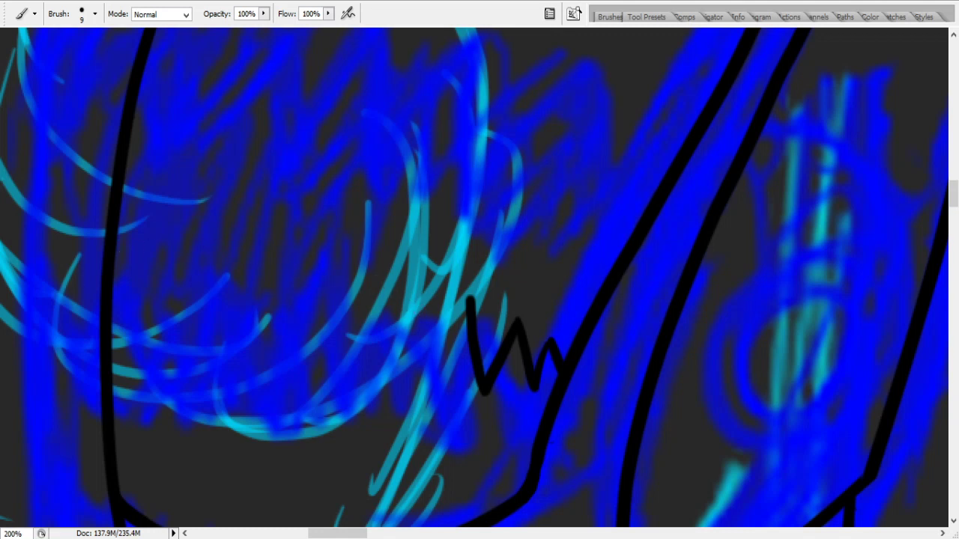
key("ctrl+alt+z")
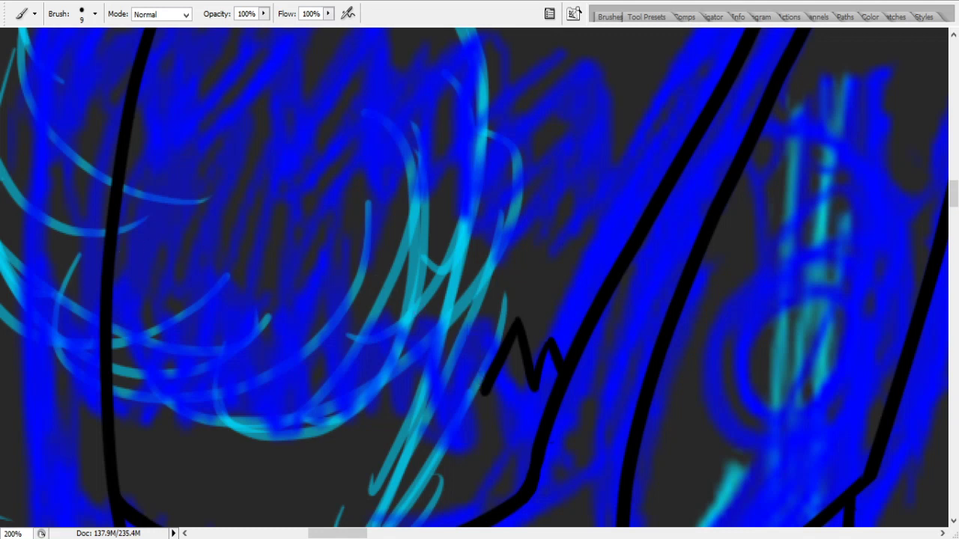
- Ink a sagging row of black zigzag teeth from the left edge of the face opening to join the right-hand teeth
mouse_move(128, 346)
left_mouse_down()
mouse_move(123, 331)
mouse_move(141, 310)
mouse_move(169, 391)
mouse_move(178, 328)
mouse_move(194, 391)
mouse_move(217, 333)
mouse_move(250, 400)
mouse_move(252, 342)
mouse_move(256, 353)
left_mouse_up()
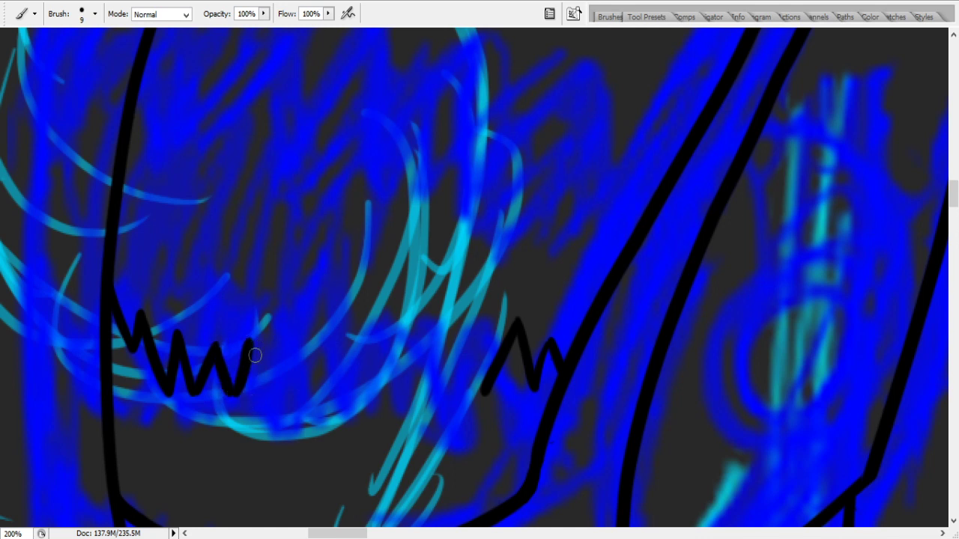
key("ctrl+z")
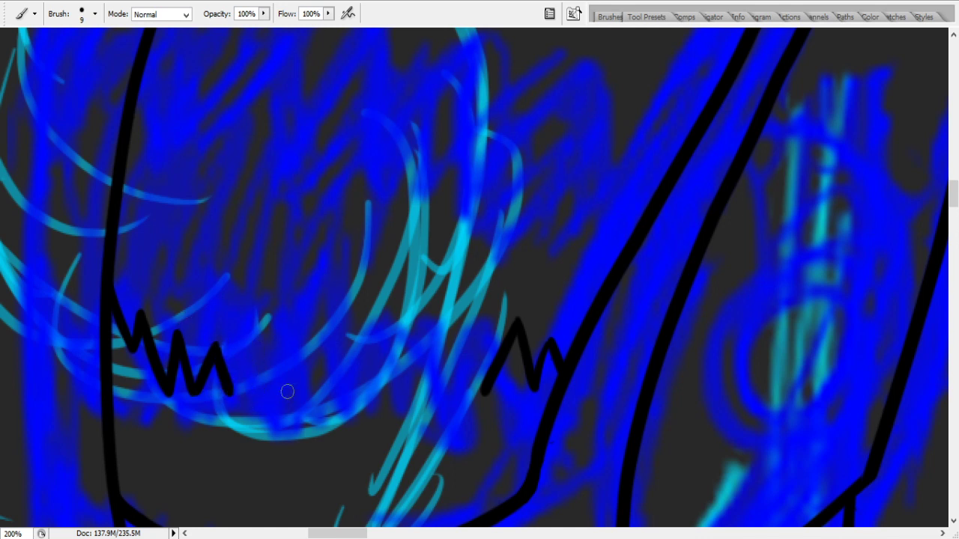
mouse_move(232, 394)
left_mouse_down()
mouse_move(250, 353)
mouse_move(268, 414)
mouse_move(296, 383)
mouse_move(308, 418)
mouse_move(332, 372)
mouse_move(343, 429)
left_mouse_up()
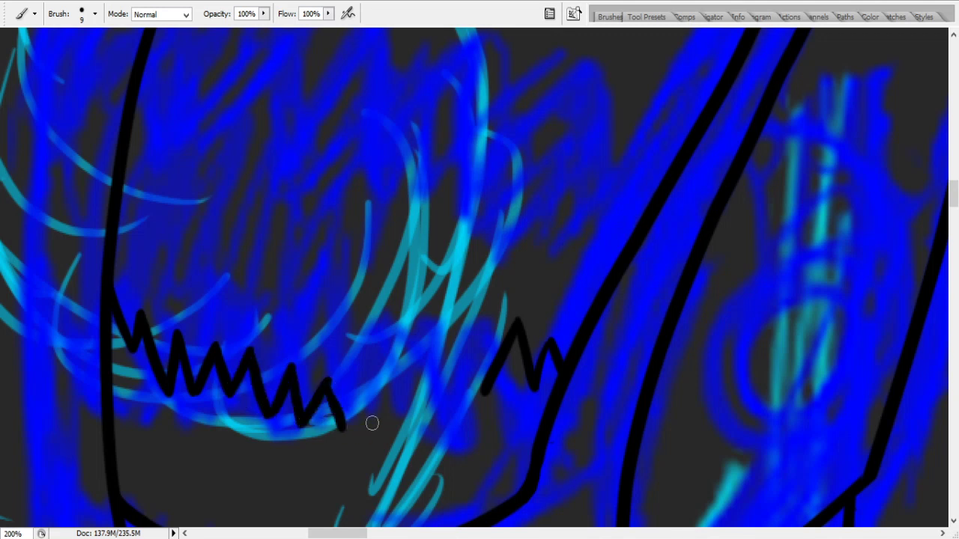
key("ctrl+z")
mouse_move(330, 378)
left_mouse_down()
mouse_move(349, 418)
mouse_move(367, 370)
mouse_move(388, 409)
mouse_move(419, 348)
mouse_move(442, 385)
mouse_move(425, 401)
mouse_move(456, 335)
mouse_move(480, 382)
left_mouse_up()
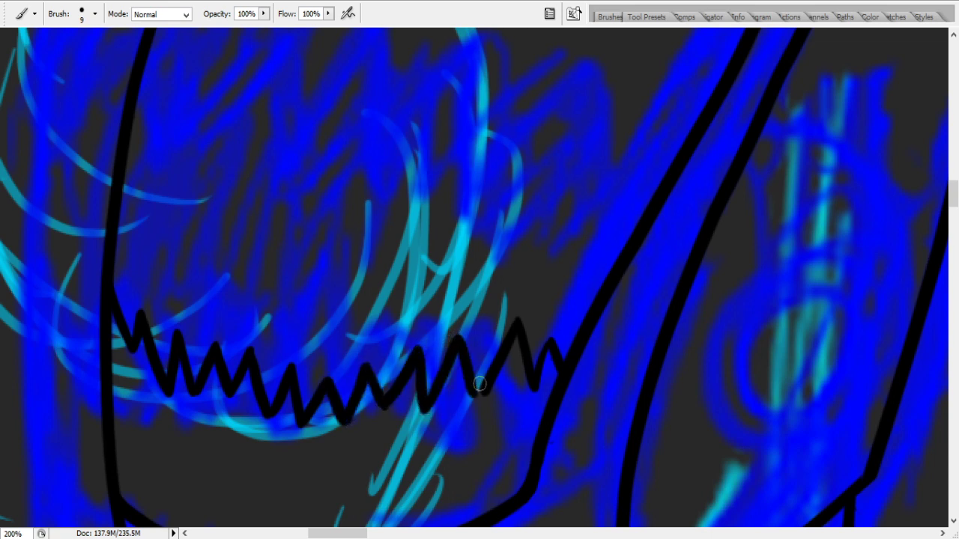
key("ctrl+z")
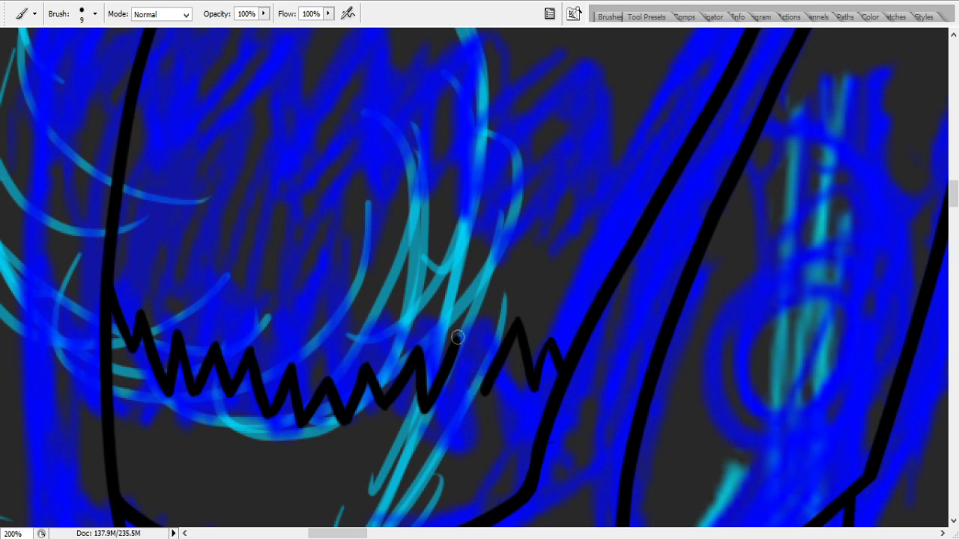
left_click_drag(455, 338, 482, 386)
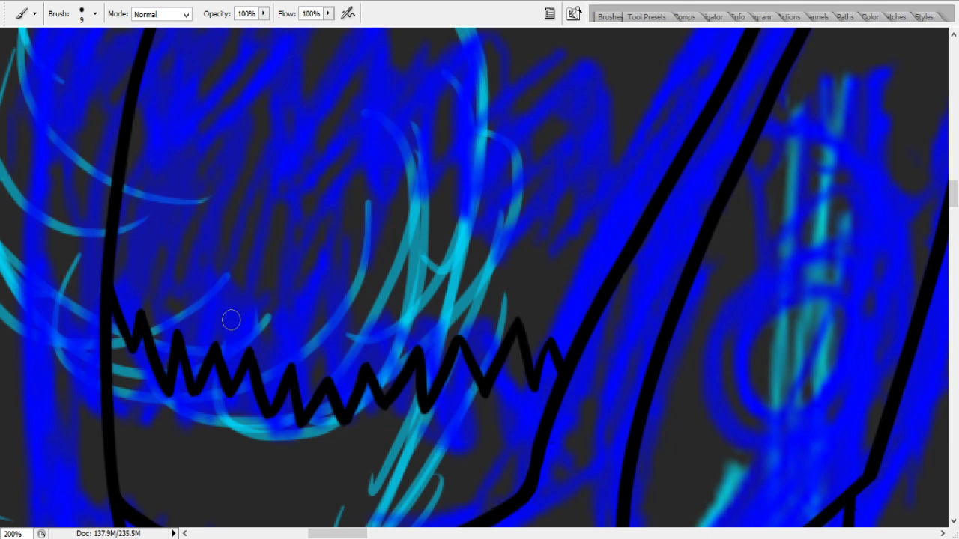
left_click_drag(956, 217, 953, 208)
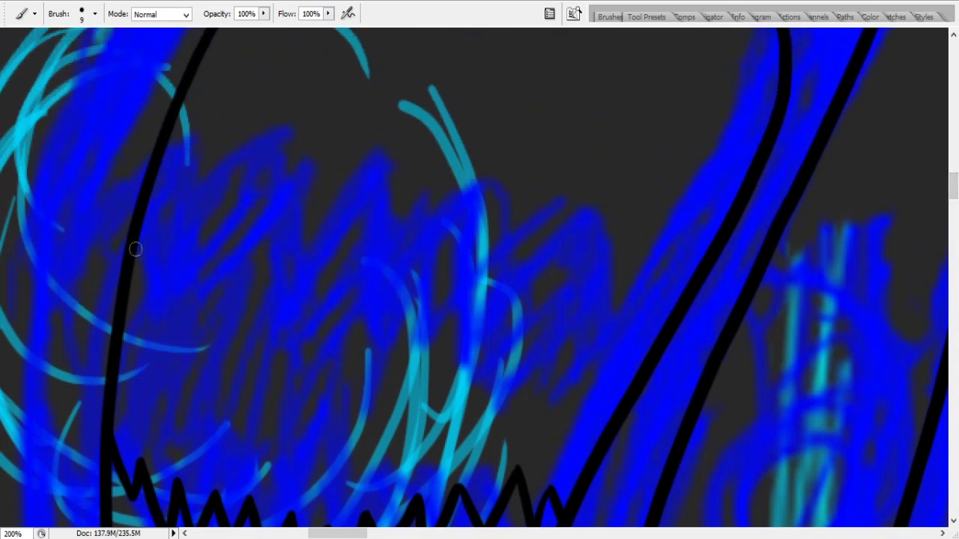
left_click_drag(126, 298, 152, 218)
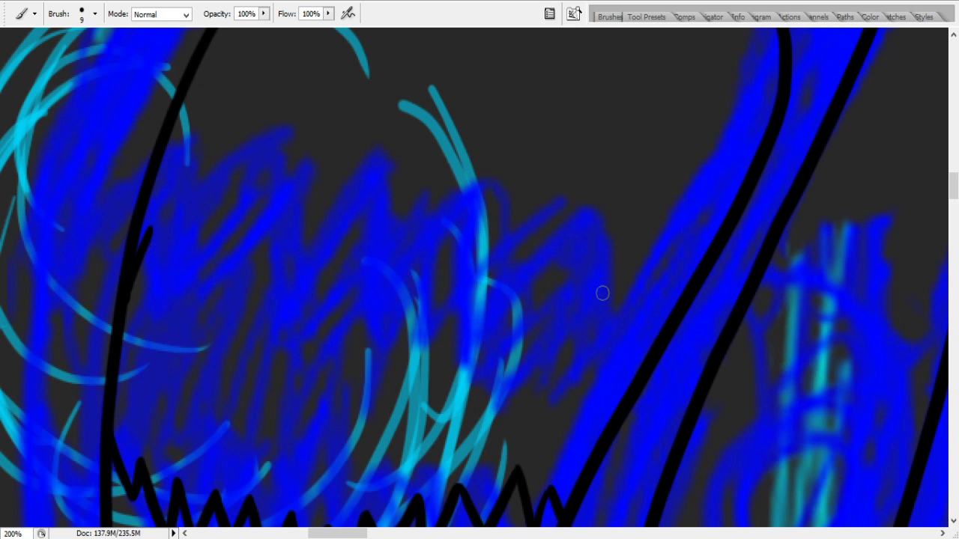
left_click_drag(623, 365, 690, 305)
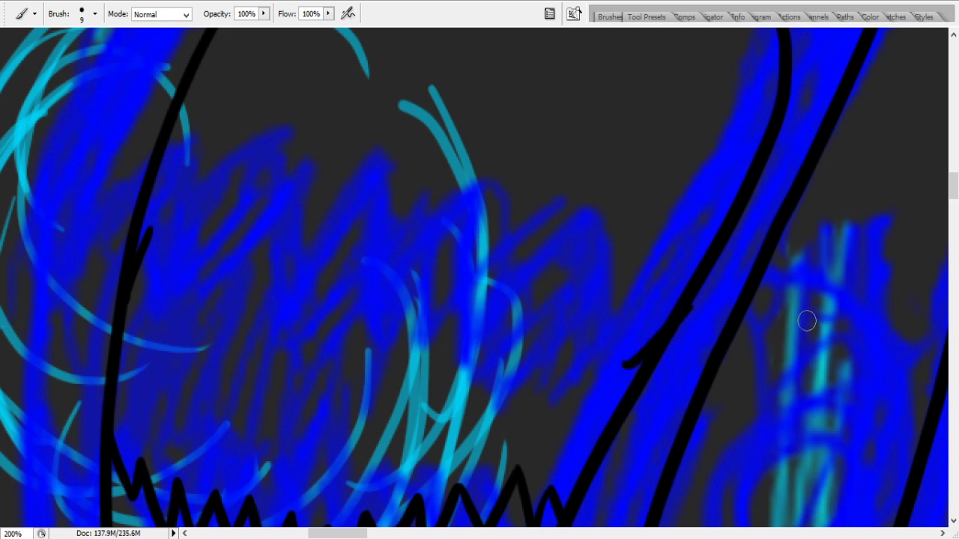
key("ctrl+z")
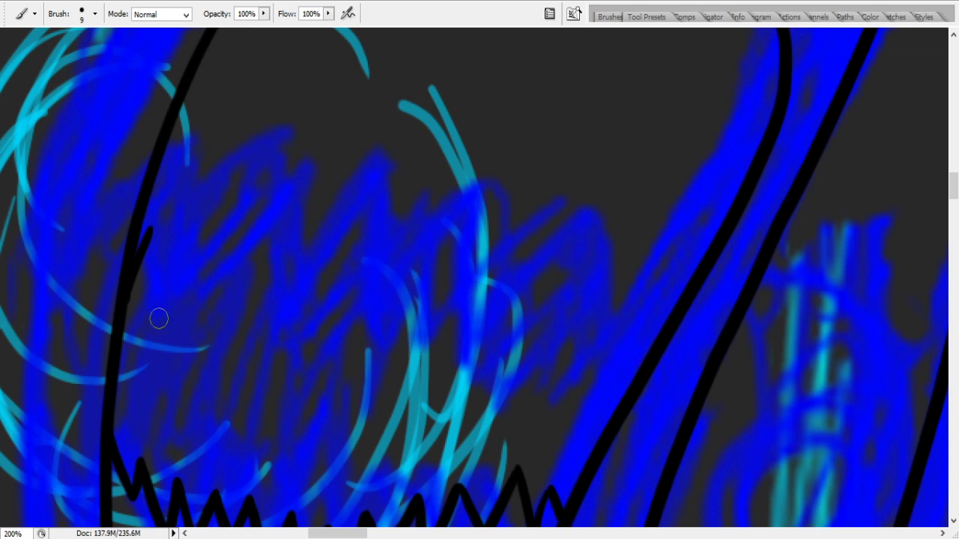
key("ctrl+alt+z")
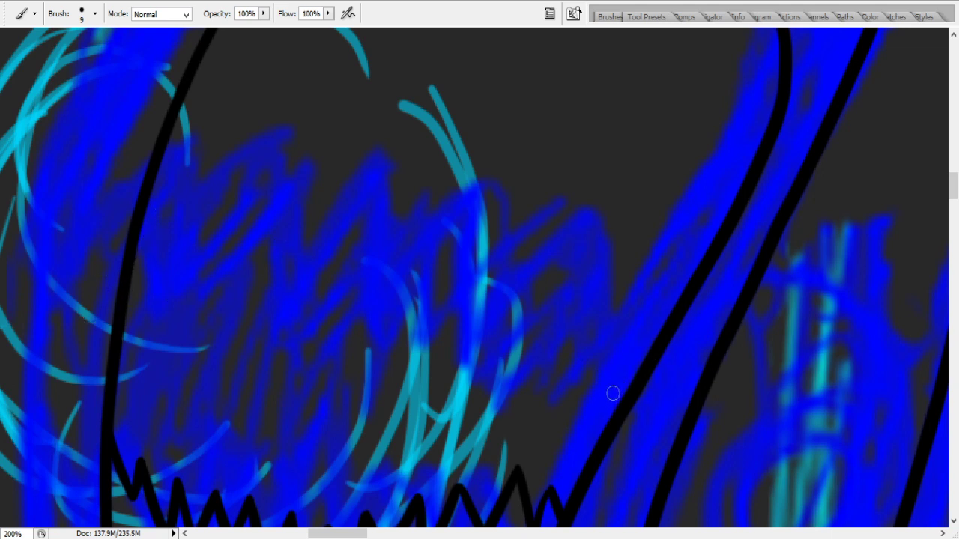
- Try inking the first tooth of an upper row with short black strokes at the right edge of the face opening
left_click_drag(615, 378, 659, 343)
left_click_drag(617, 374, 604, 293)
key("ctrl+z")
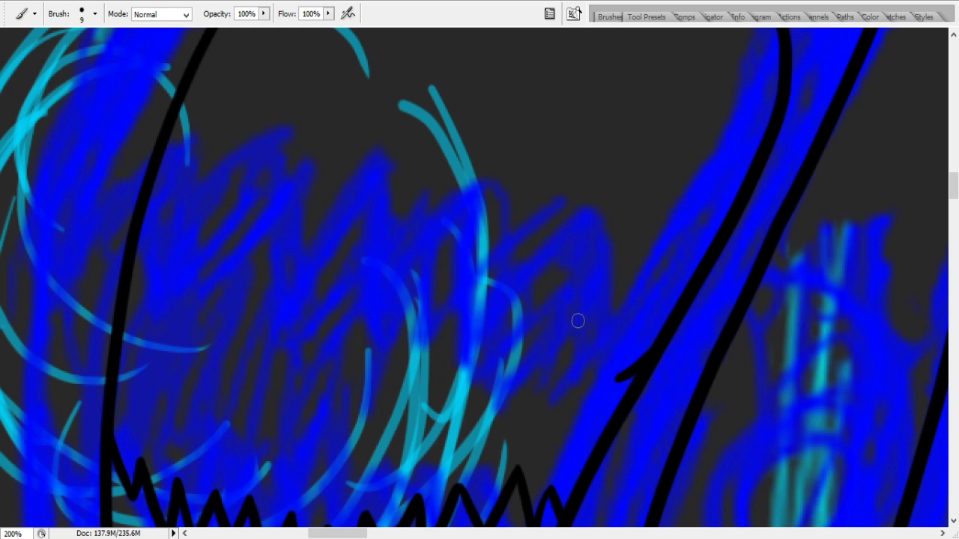
left_click_drag(620, 377, 620, 288)
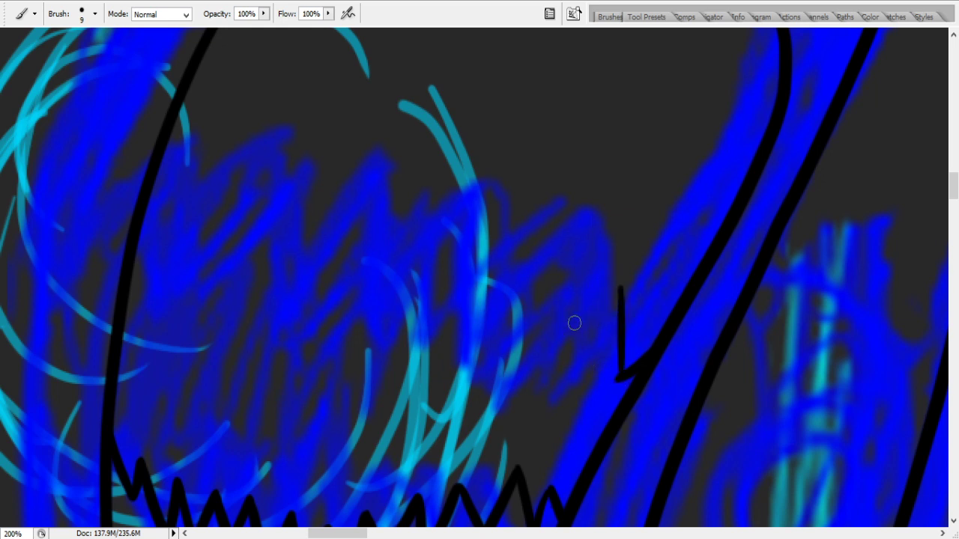
key("ctrl+z")
left_click_drag(621, 378, 620, 316)
key("ctrl+z")
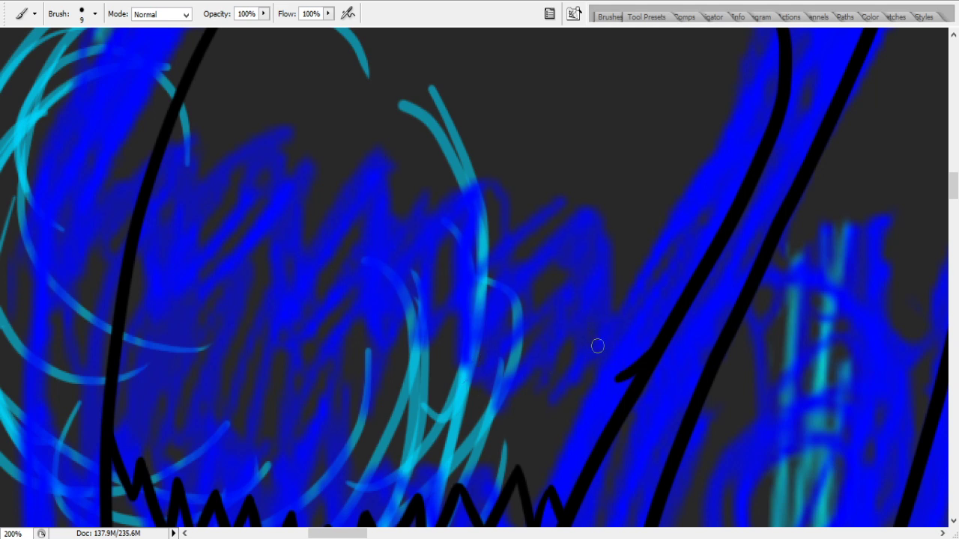
left_click_drag(621, 377, 620, 305)
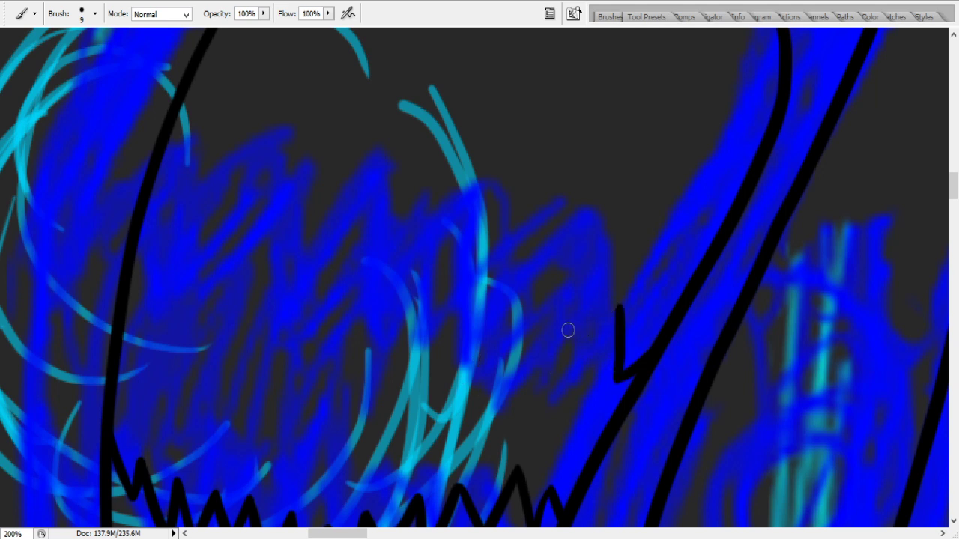
key("ctrl+z")
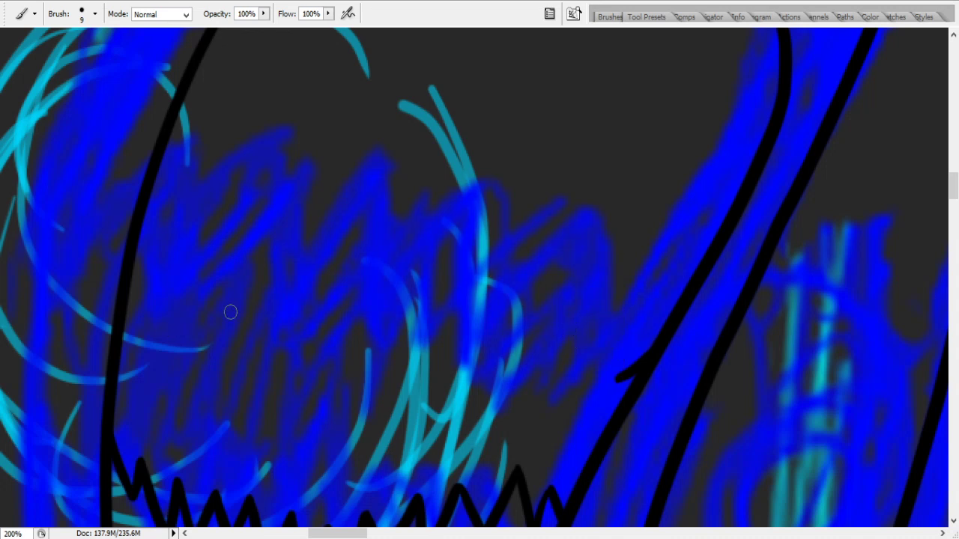
- Ink an upper row of small black zigzag teeth sloping from the left edge of the face opening to its right edge
mouse_move(127, 278)
left_mouse_down()
mouse_move(138, 312)
mouse_move(166, 258)
left_mouse_up()
mouse_move(168, 301)
left_mouse_down()
mouse_move(205, 215)
mouse_move(205, 296)
left_mouse_up()
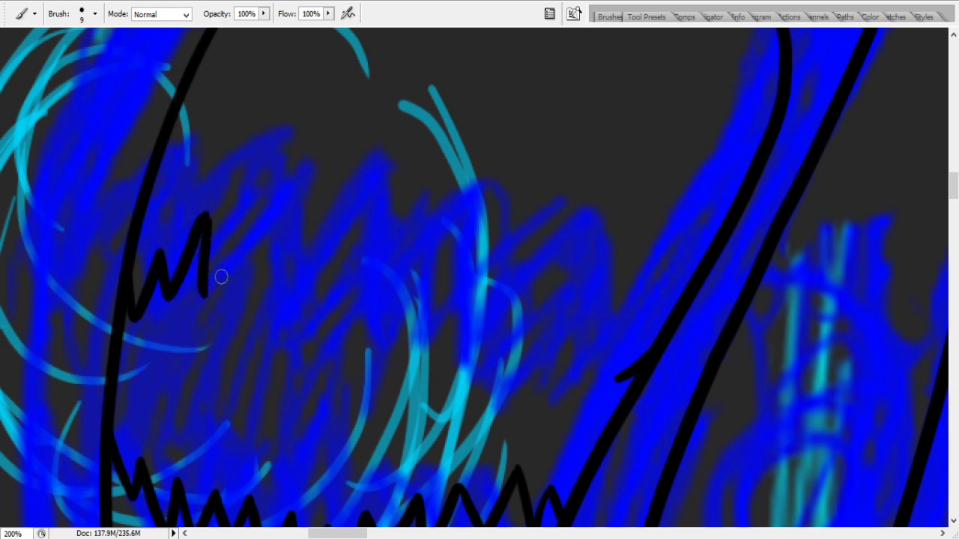
mouse_move(205, 296)
left_mouse_down()
mouse_move(249, 219)
mouse_move(255, 294)
left_mouse_up()
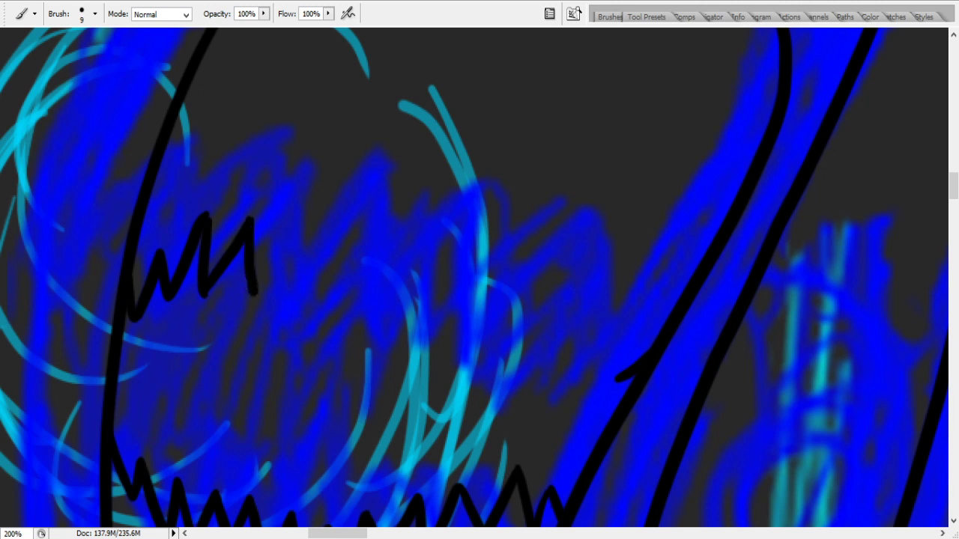
key("ctrl+z")
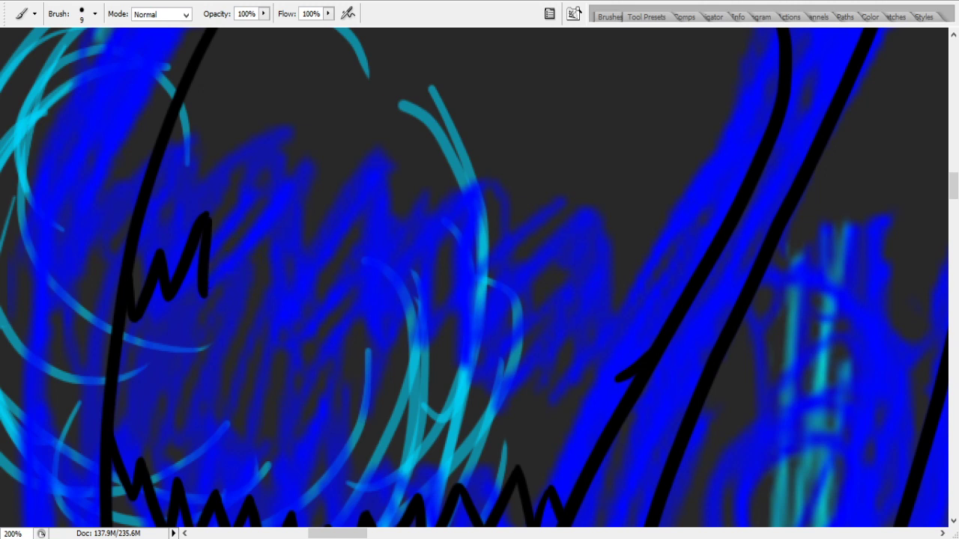
key("ctrl+z")
mouse_move(208, 216)
left_mouse_down()
mouse_move(210, 290)
mouse_move(248, 229)
mouse_move(238, 286)
mouse_move(251, 288)
mouse_move(286, 245)
mouse_move(278, 251)
mouse_move(295, 307)
mouse_move(282, 309)
mouse_move(351, 251)
mouse_move(324, 264)
mouse_move(330, 331)
mouse_move(374, 281)
mouse_move(394, 328)
mouse_move(382, 341)
mouse_move(408, 306)
mouse_move(419, 345)
mouse_move(484, 300)
mouse_move(468, 310)
mouse_move(465, 363)
mouse_move(531, 310)
mouse_move(534, 319)
mouse_move(513, 320)
mouse_move(517, 369)
mouse_move(570, 308)
mouse_move(557, 377)
mouse_move(585, 368)
mouse_move(559, 374)
mouse_move(627, 316)
mouse_move(612, 383)
left_mouse_up()
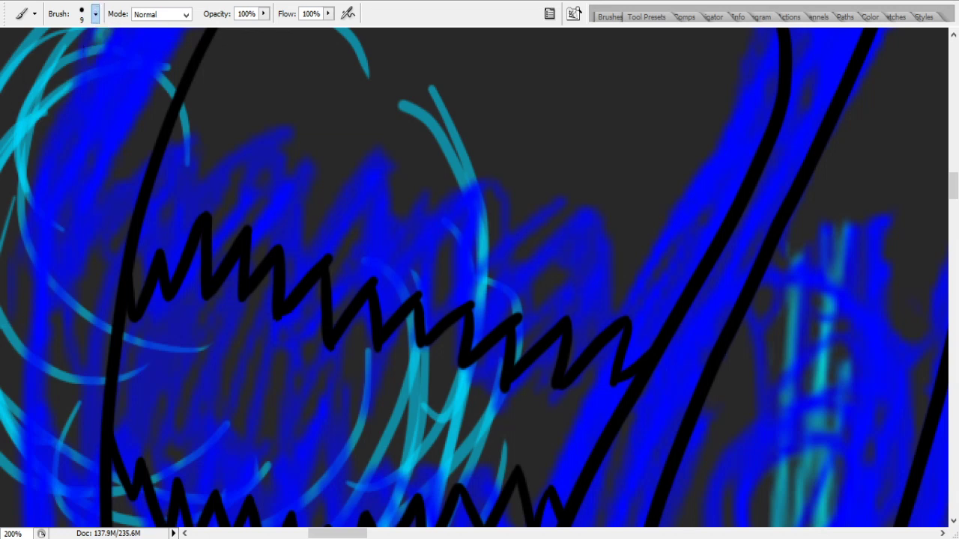
- With a size 5 eraser, trim the upper teeth's tips and erase the left face-opening outline between the two tooth rows
key("e")
key("bracketleft")
key("bracketleft")
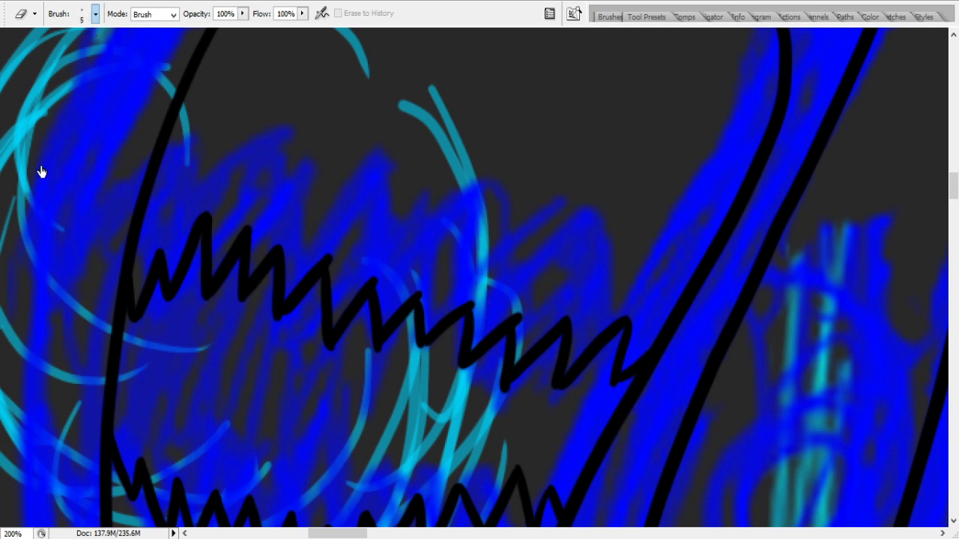
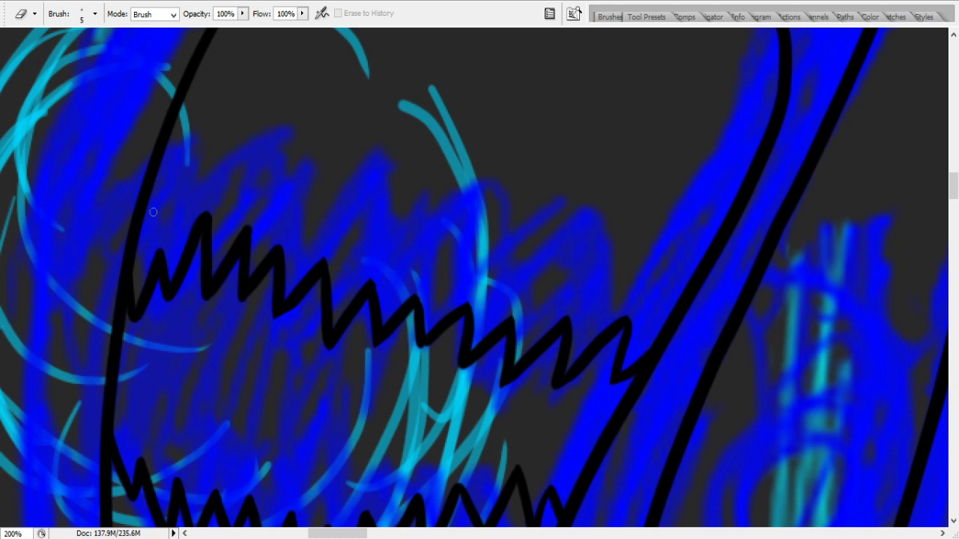
left_click_drag(122, 341, 129, 262)
key("ctrl+z")
mouse_move(118, 309)
left_mouse_down()
mouse_move(124, 330)
mouse_move(116, 244)
left_mouse_up()
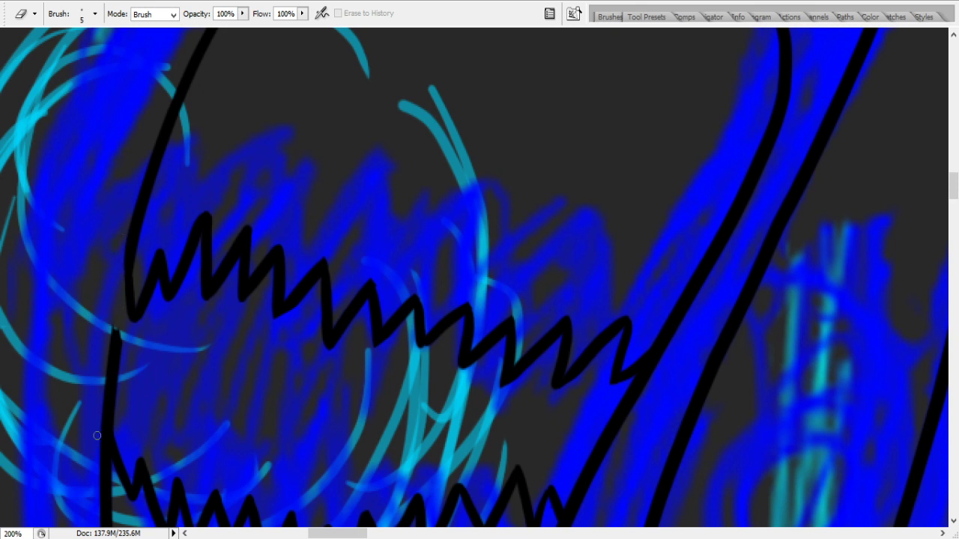
mouse_move(105, 406)
left_mouse_down()
mouse_move(99, 381)
mouse_move(120, 437)
mouse_move(109, 371)
mouse_move(117, 425)
mouse_move(120, 381)
left_mouse_up()
key("ctrl+z")
left_click_drag(114, 325, 110, 364)
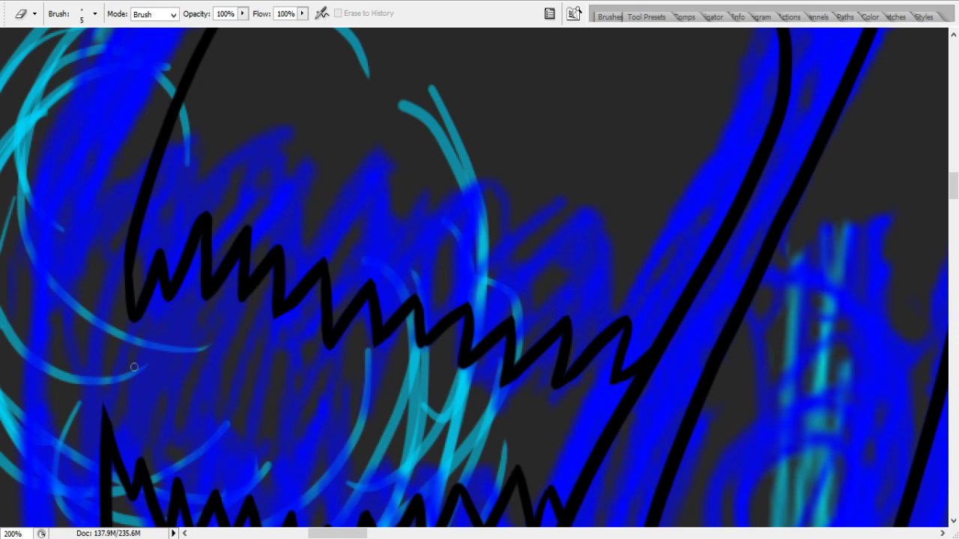
- Try retouching the tip of the leftmost upper tooth with the eraser and the black brush
left_click_drag(135, 320, 138, 298)
key("ctrl+z")
key("b")
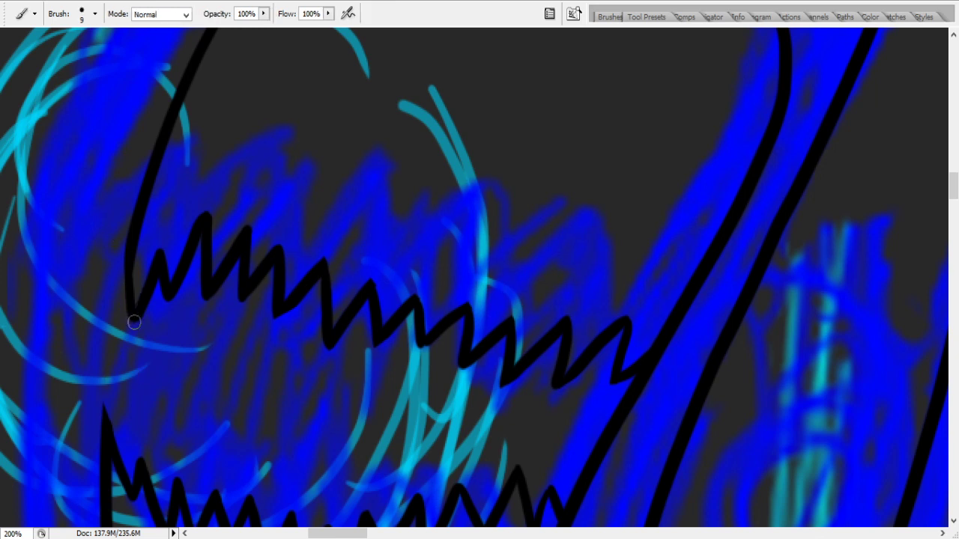
left_click_drag(135, 315, 136, 239)
key("ctrl+z")
- Examine the full-body character sketches and the coloured jagged-mouth figure elsewhere on the canvas as reference for the teeth
key("z")
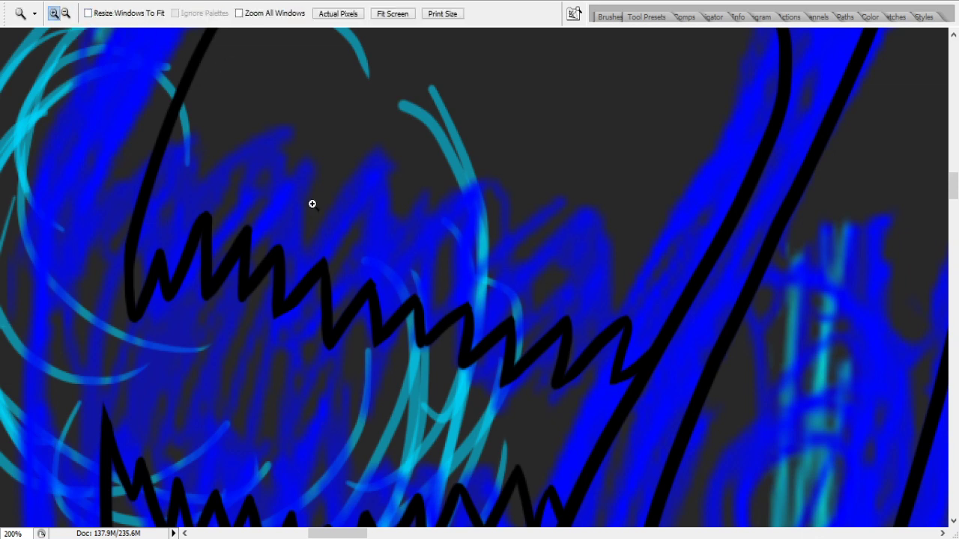
left_click(312, 204)
left_click(65, 14)
left_click_drag(319, 267, 499, 328)
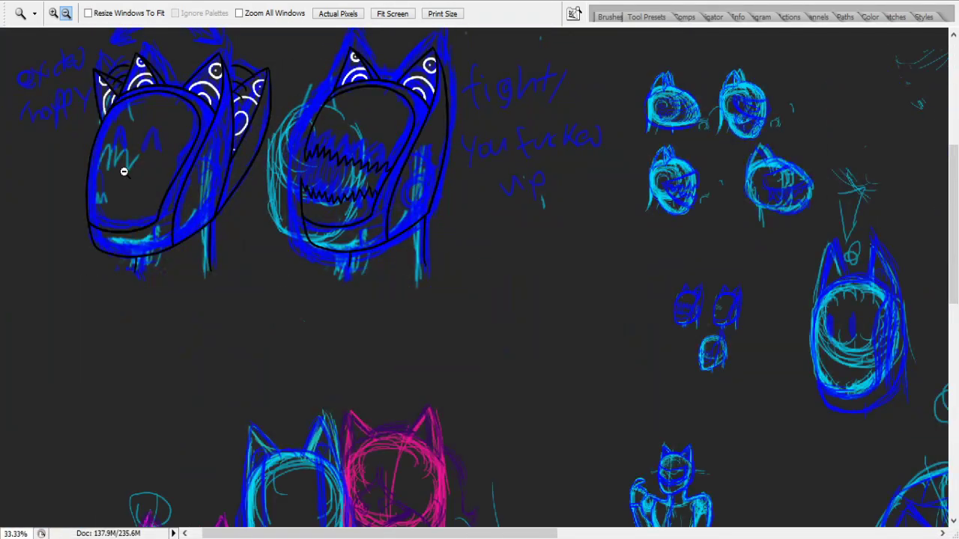
scroll(292, 272, "down", 8)
left_click_drag(433, 536, 616, 466)
scroll(599, 438, "down", 7)
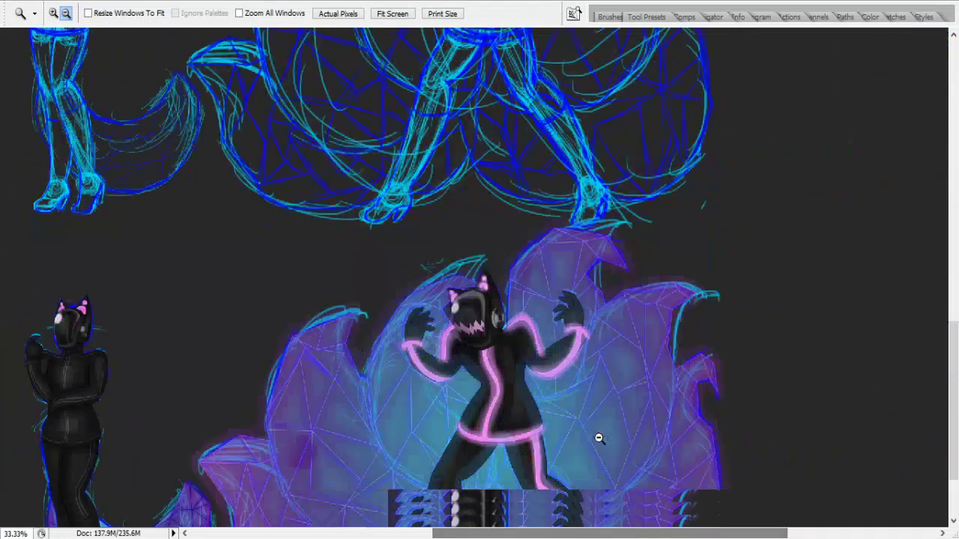
scroll(389, 306, "up", 5)
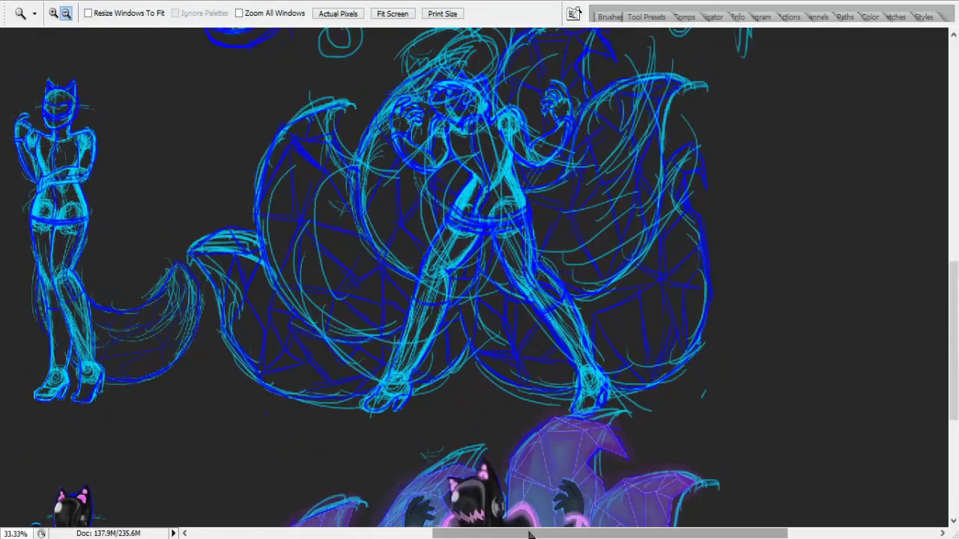
left_click_drag(531, 535, 402, 535)
scroll(396, 278, "up", 8)
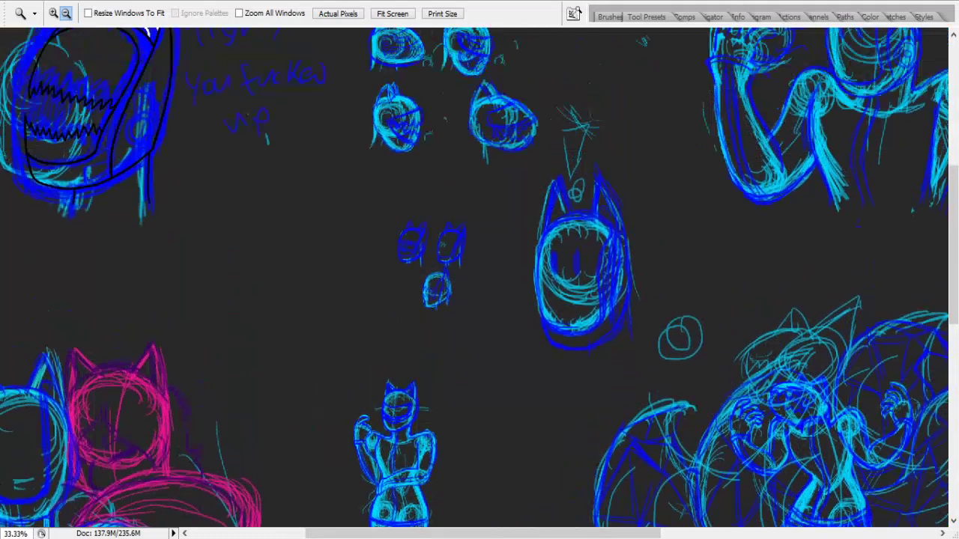
scroll(552, 242, "up", 5)
scroll(480, 277, "up", 2)
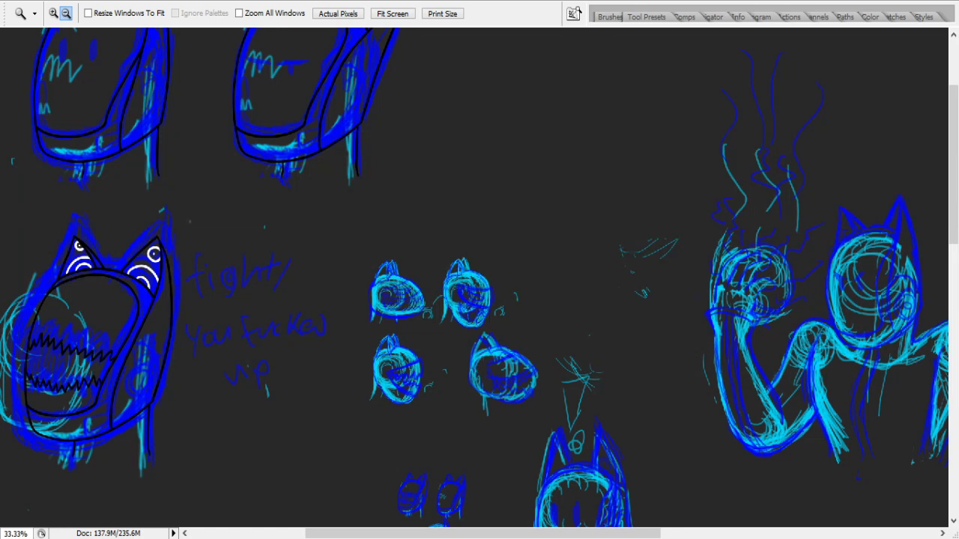
- Undo both rows of small zigzag teeth in the face opening of the "fighty" hood
key("ctrl+z")
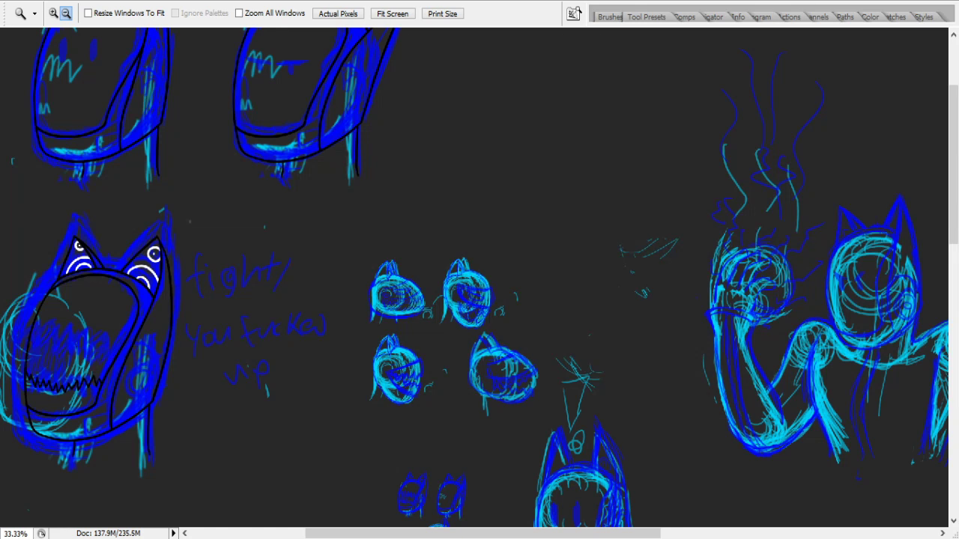
key("ctrl+alt+z")
key("ctrl+alt+z")
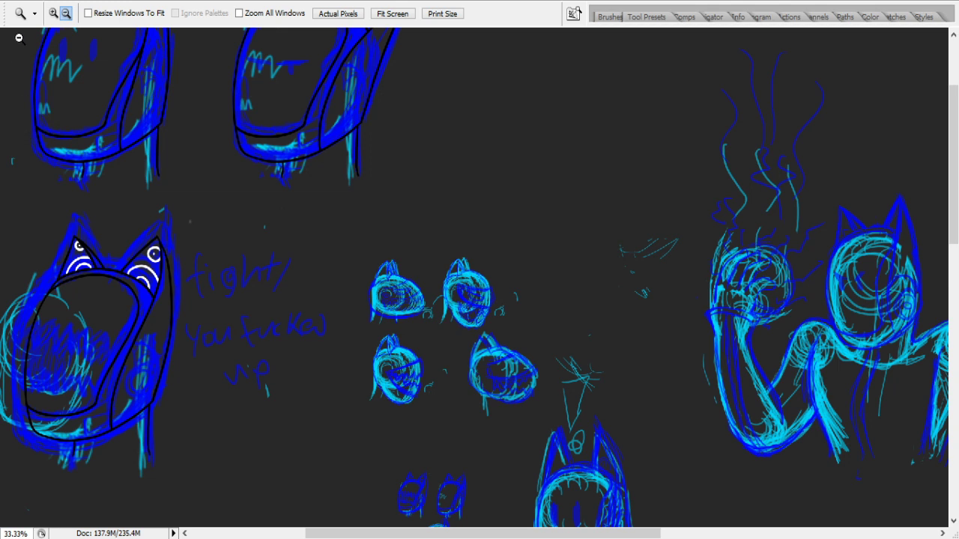
- Start a new lower tooth row with a short black brush stroke slanting down from the left edge of the face opening
left_click(54, 13)
left_click(133, 385)
left_click(480, 232)
left_click(331, 344)
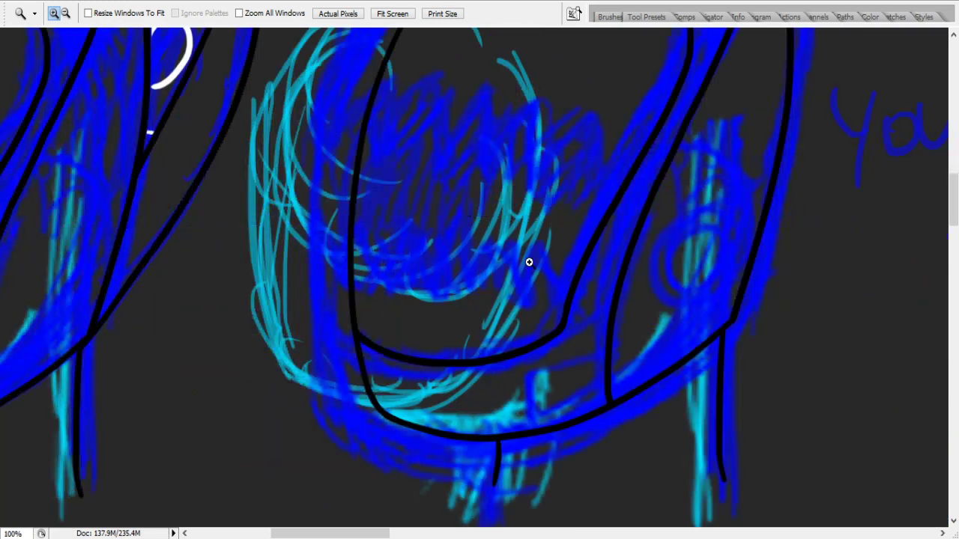
left_click(458, 310)
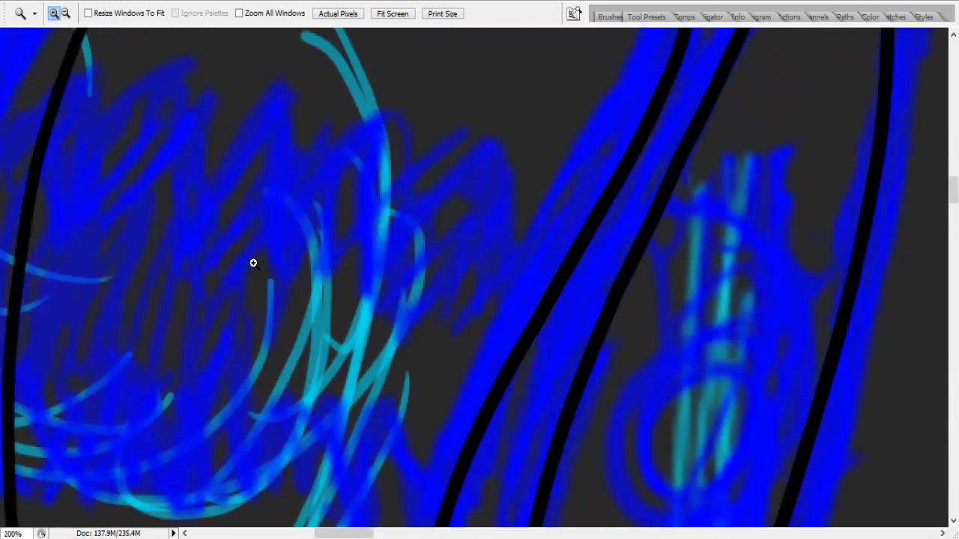
left_click(66, 14)
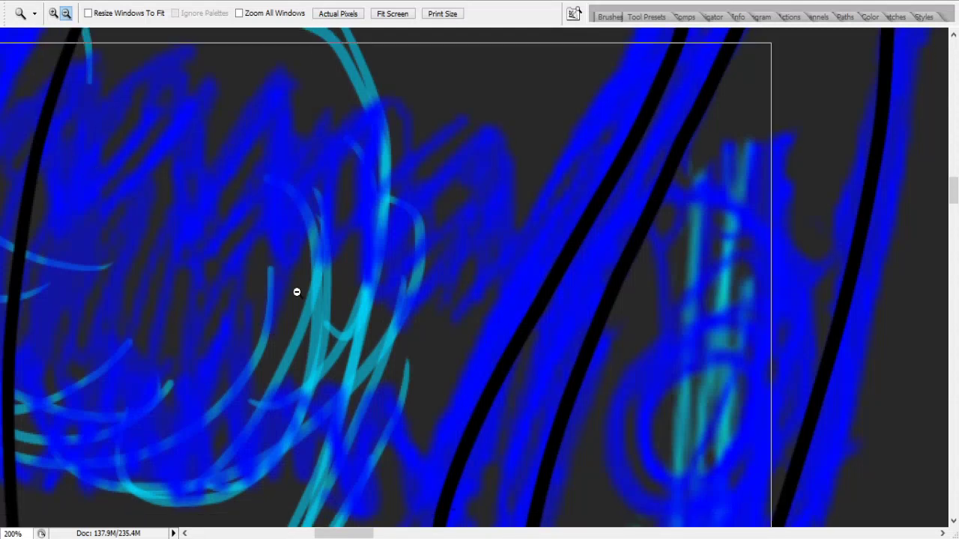
left_click(507, 432)
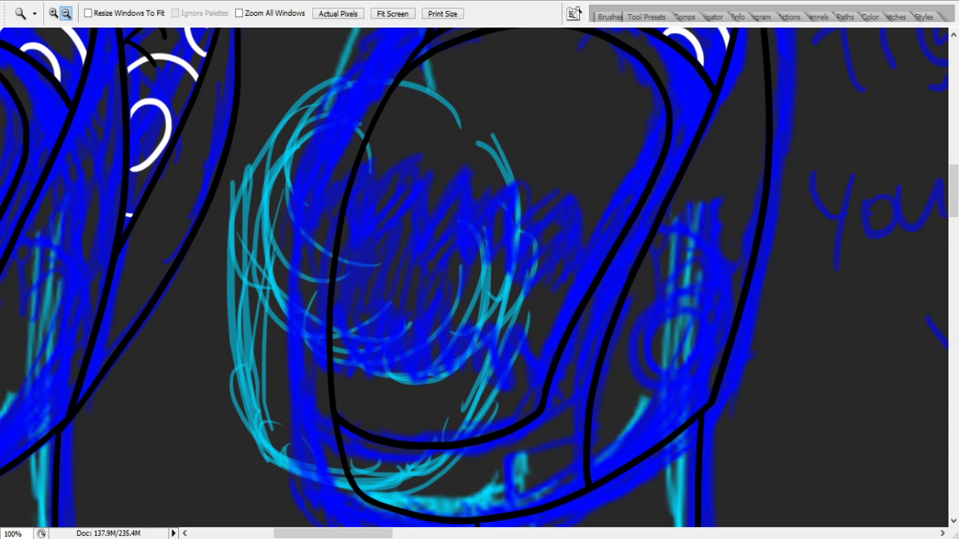
key("b")
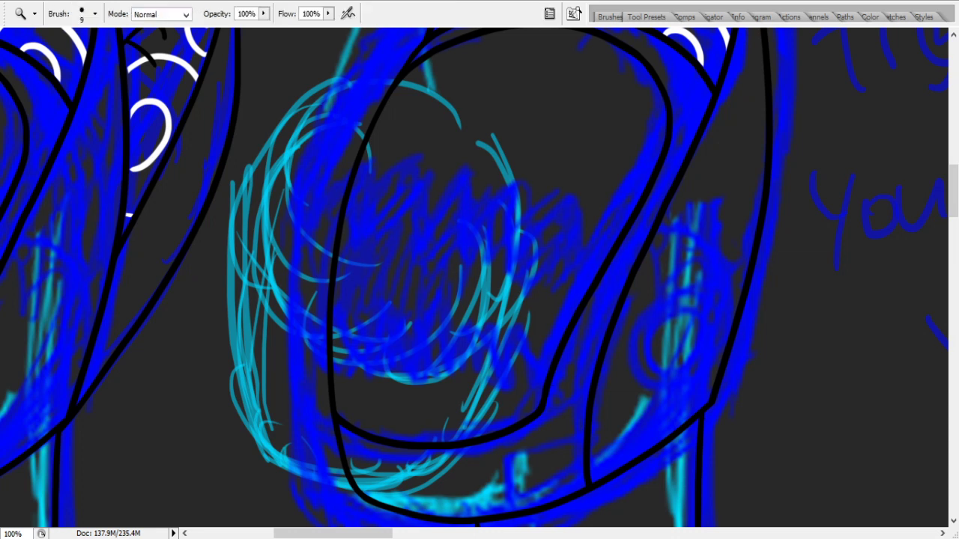
left_click_drag(332, 324, 356, 361)
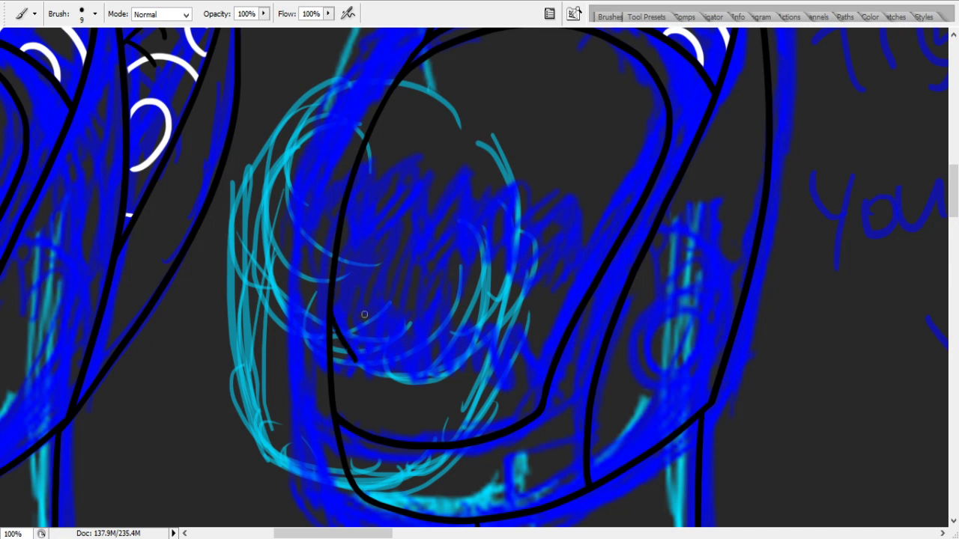
- Ink an upper row of larger black zigzag teeth across the face opening from its left edge to its right edge
left_click_drag(345, 201, 357, 263)
left_click_drag(352, 260, 399, 200)
key("ctrl+z")
mouse_move(352, 266)
left_mouse_down()
mouse_move(394, 208)
mouse_move(398, 280)
mouse_move(450, 207)
mouse_move(445, 215)
mouse_move(479, 254)
mouse_move(454, 265)
mouse_move(499, 217)
mouse_move(531, 257)
mouse_move(502, 270)
mouse_move(565, 242)
mouse_move(545, 239)
mouse_move(552, 283)
mouse_move(591, 241)
mouse_move(571, 299)
left_mouse_up()
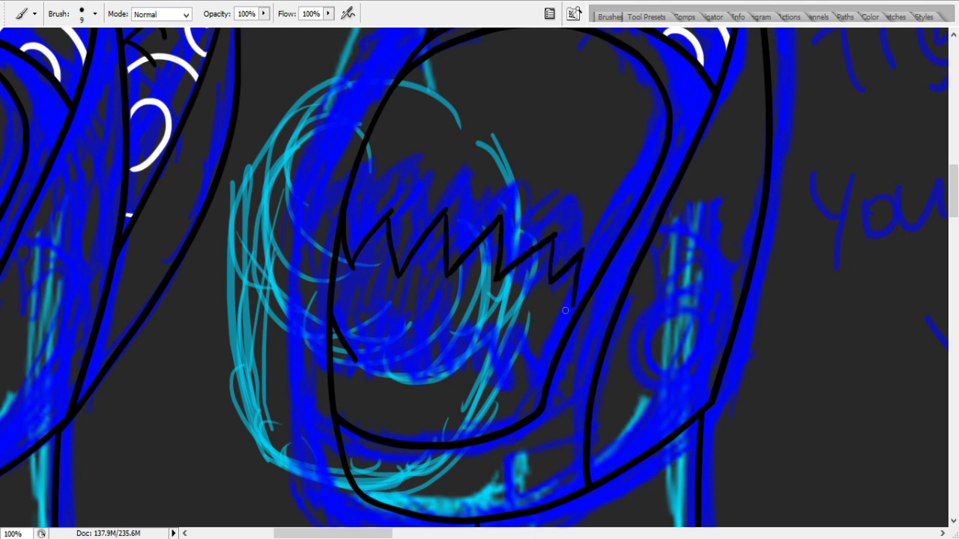
- Continue the lower row with larger black zigzag teeth from the first stroke to the right edge of the face opening
mouse_move(359, 360)
left_mouse_down()
mouse_move(370, 319)
mouse_move(397, 371)
mouse_move(421, 318)
mouse_move(439, 378)
mouse_move(477, 313)
left_mouse_up()
mouse_move(477, 313)
left_mouse_down()
mouse_move(488, 367)
mouse_move(479, 358)
mouse_move(496, 383)
mouse_move(525, 328)
left_mouse_up()
key("ctrl+z")
left_click_drag(536, 333, 549, 382)
key("ctrl+z")
left_click_drag(527, 325, 543, 395)
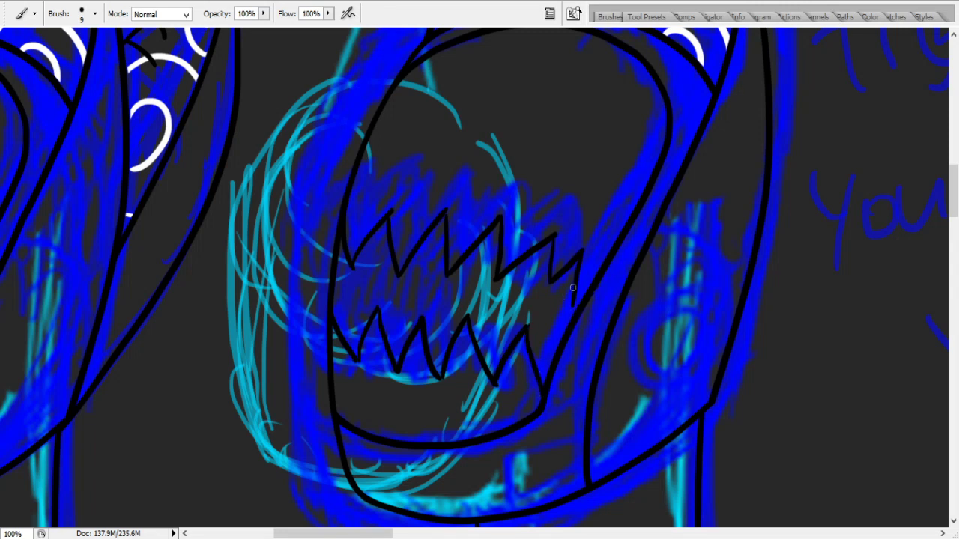
- Redraw the last lower tooth shorter and connect the ends of both tooth rows to the right edge of the face opening
left_click_drag(573, 305, 614, 279)
key("ctrl+z")
key("ctrl+alt+z")
left_click_drag(531, 327, 525, 413)
key("ctrl+z")
left_click_drag(529, 323, 546, 404)
mouse_move(538, 383)
left_mouse_down()
mouse_move(587, 335)
mouse_move(616, 266)
left_mouse_up()
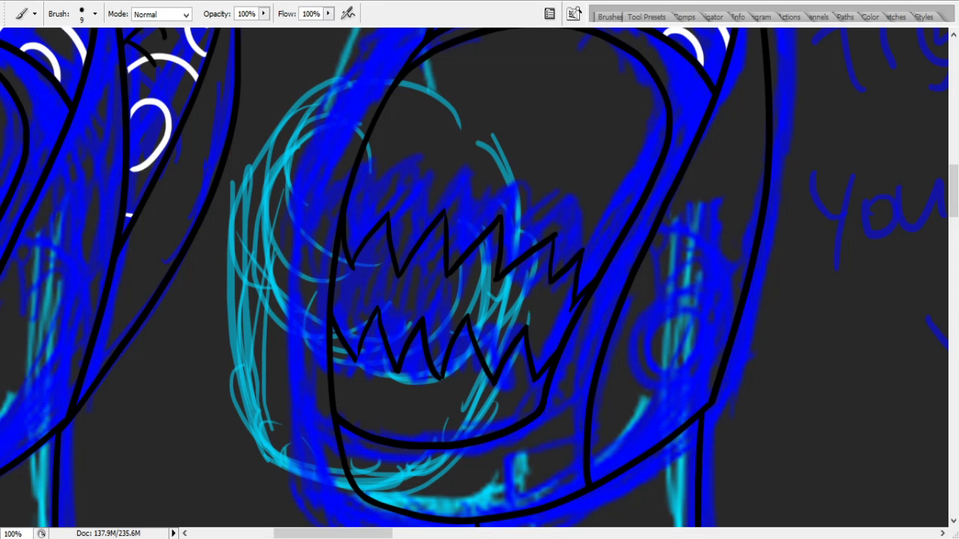
- Trim the rounded lower points of the first two upper teeth near the face opening's left edge into sharp tips
key("z")
left_click(53, 14)
left_click(445, 236)
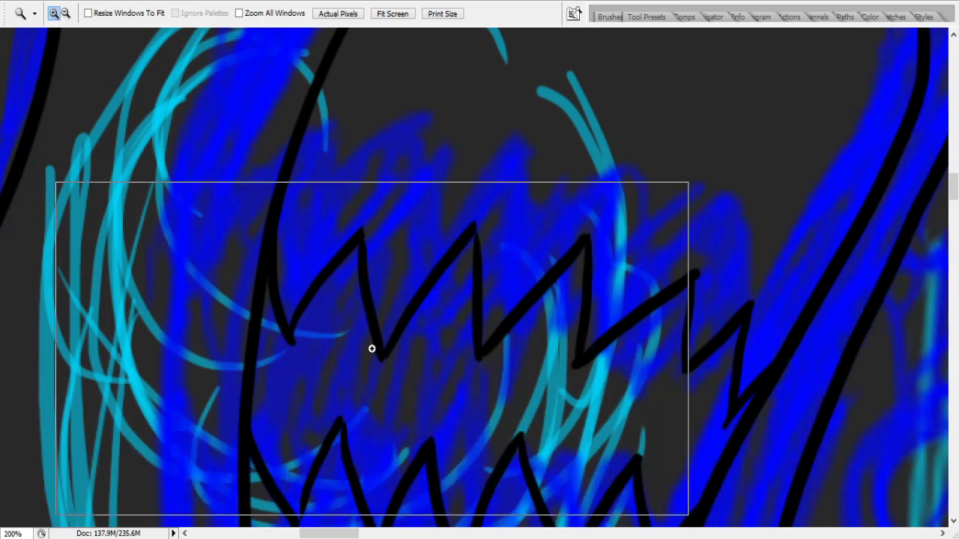
left_click(372, 348)
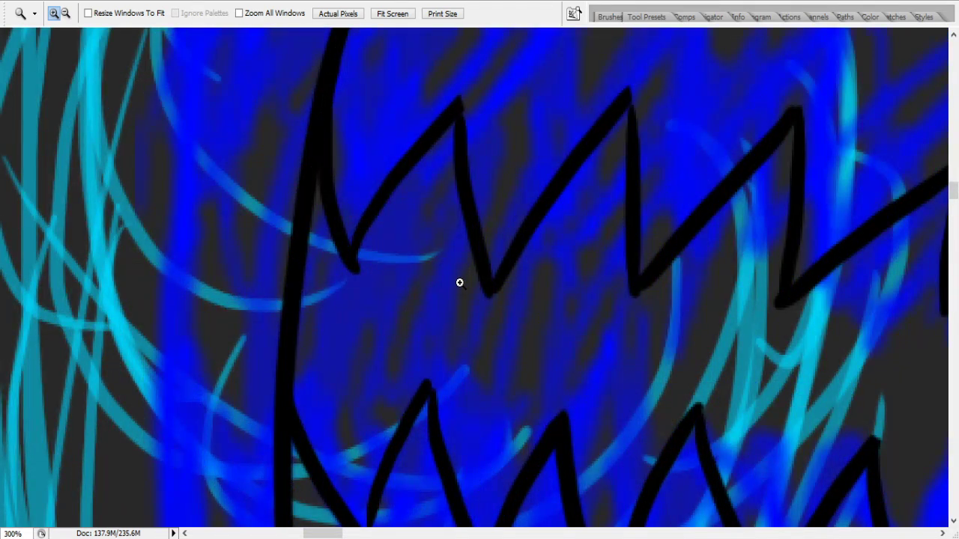
scroll(518, 285, "up", 2)
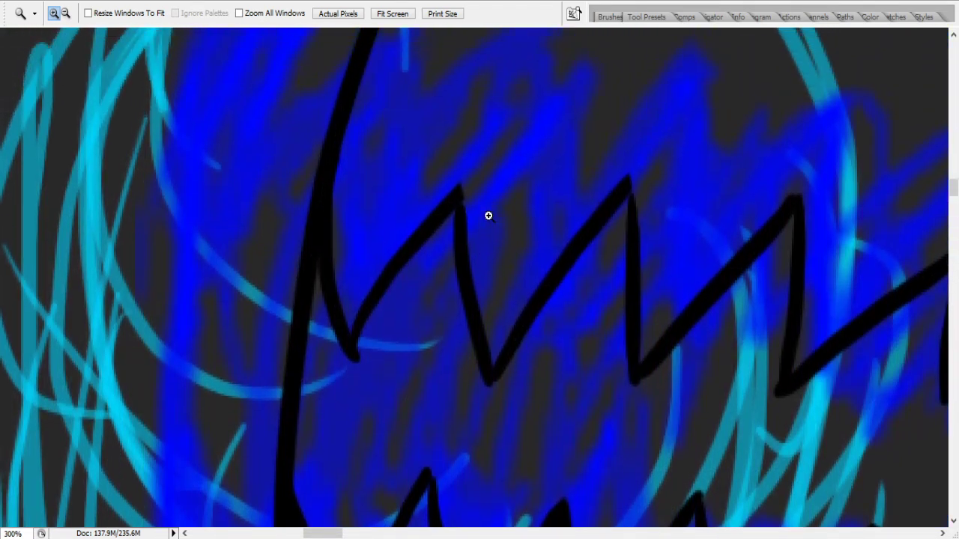
left_click(481, 314)
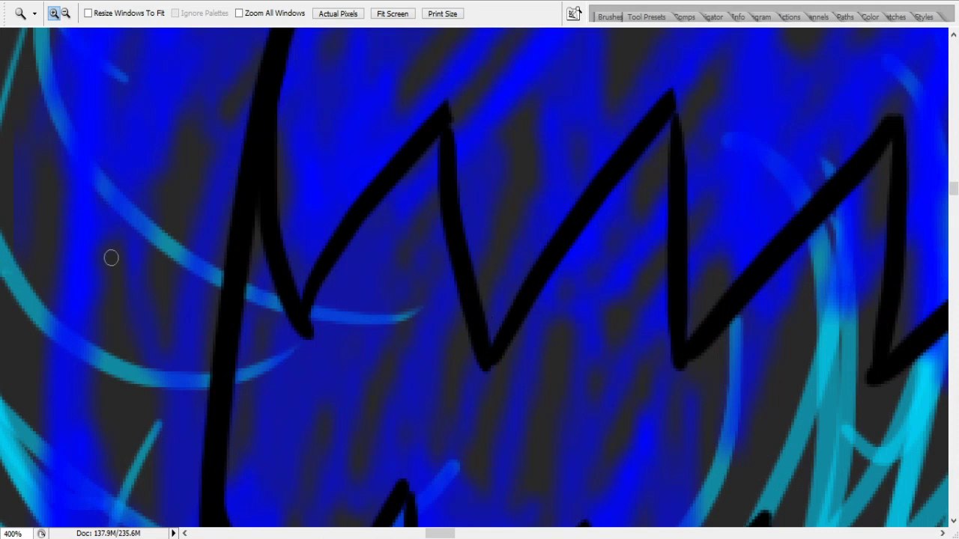
key("ctrl+z")
key("ctrl+alt+z")
key("ctrl+alt+z")
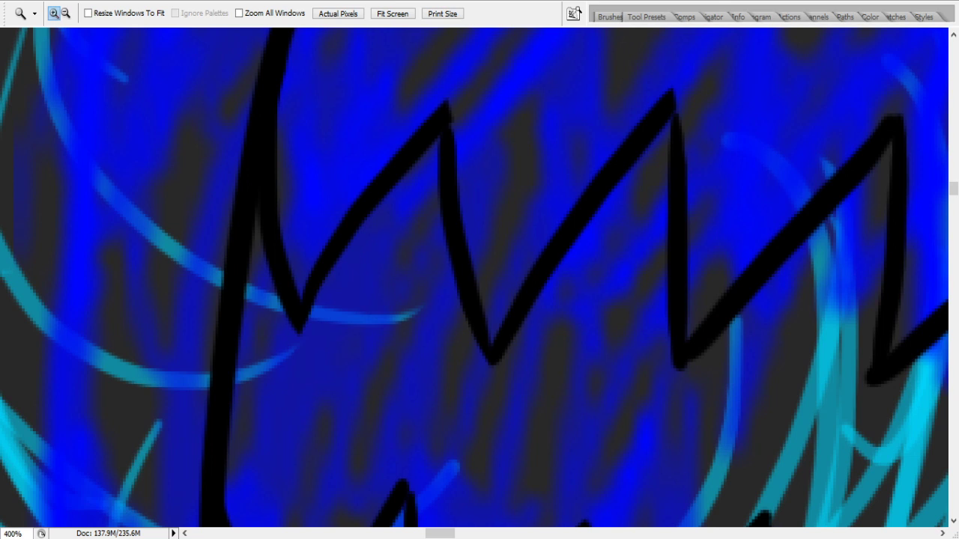
- Reduce the brush size to 5 and sharpen the first peak between the upper teeth
key("b")
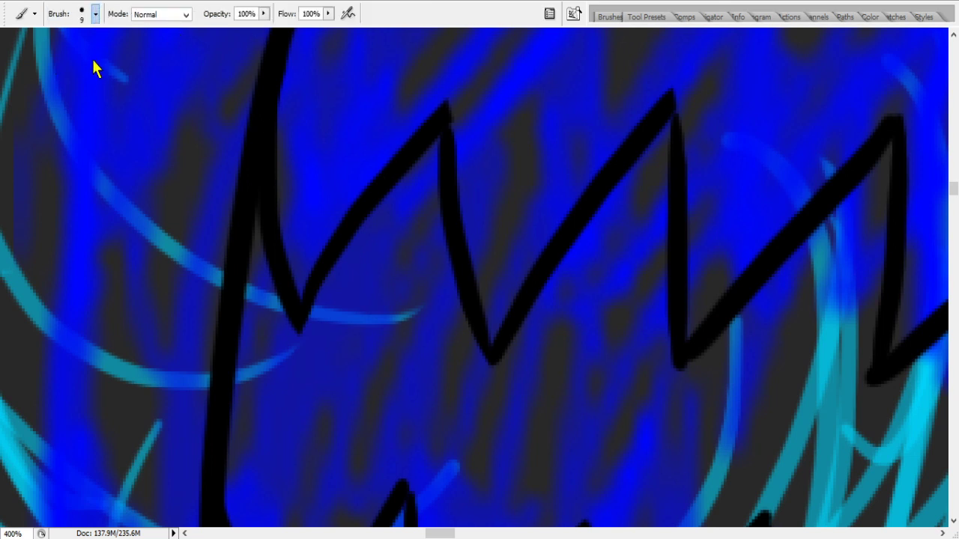
key("bracketleft")
key("bracketleft")
key("bracketleft")
key("bracketleft")
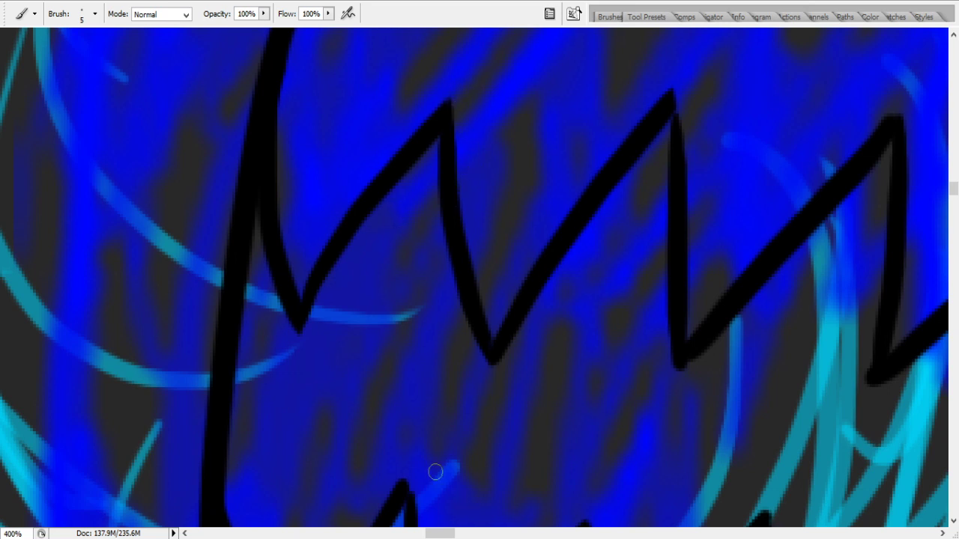
- Sharpen the peaks of the remaining upper teeth and trim the overshooting point at the face opening's right edge
left_click_drag(440, 533, 463, 536)
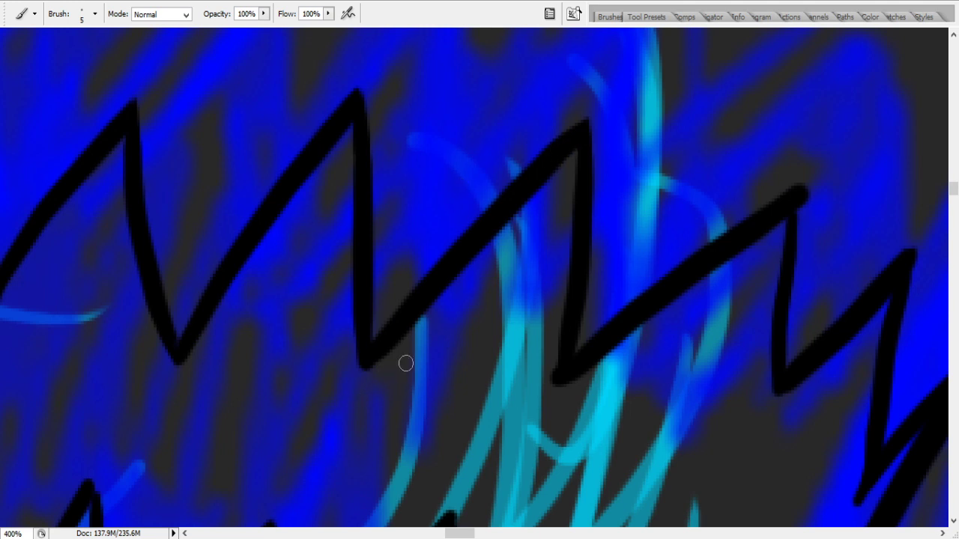
left_click(554, 378)
left_click_drag(459, 533, 473, 534)
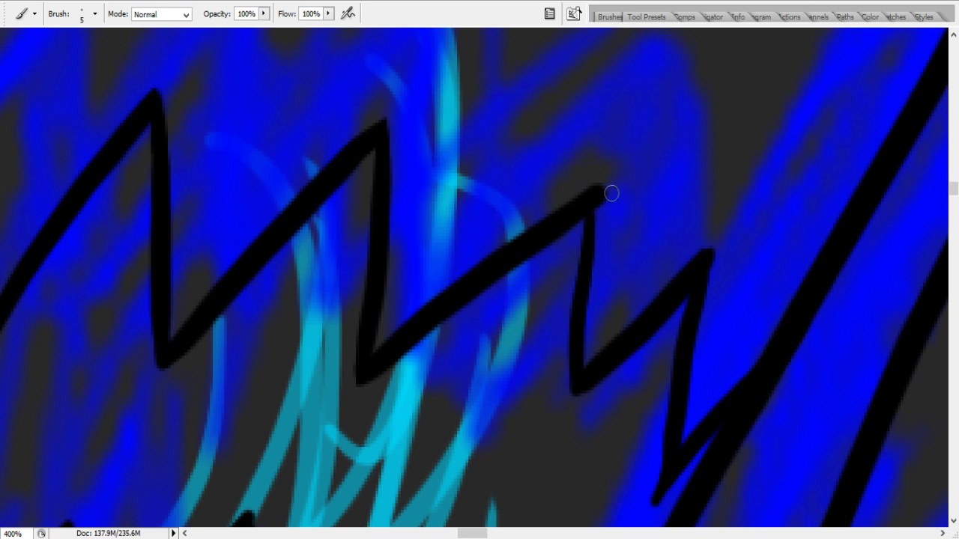
key("ctrl+z")
key("ctrl+alt+z")
key("ctrl+alt+z")
key("ctrl+shift+z")
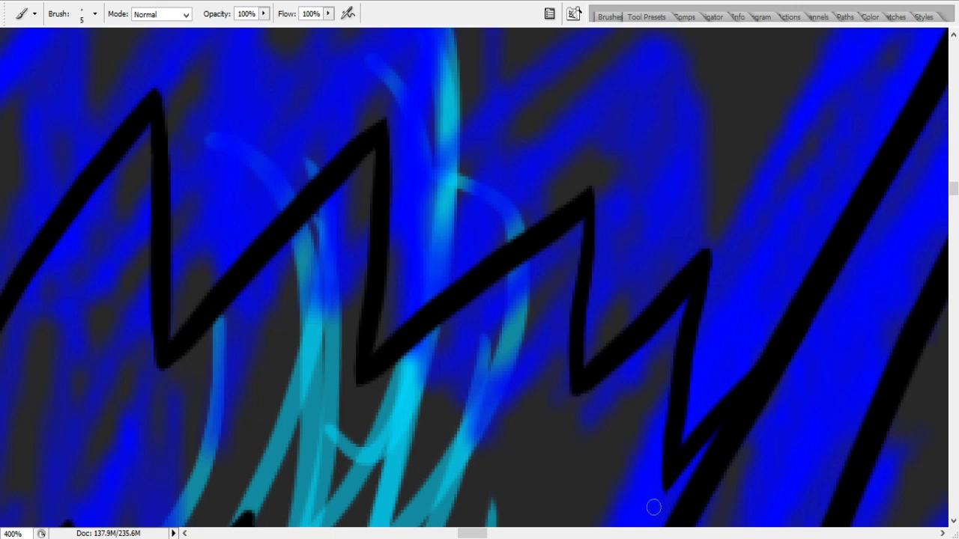
- Close the gap at the base between two lower teeth and sharpen the peaks and points along the lower row
left_click(955, 182)
left_click_drag(956, 182, 954, 198)
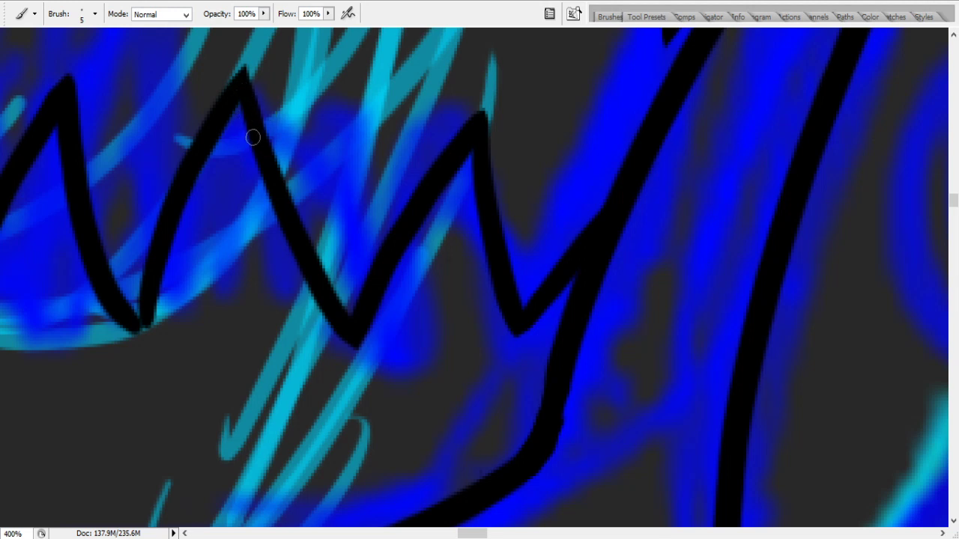
left_click(148, 334)
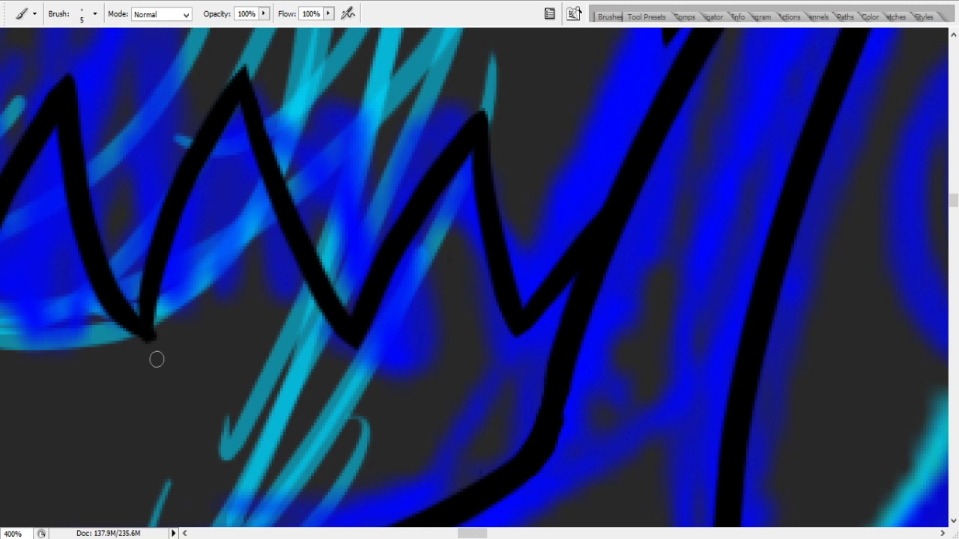
left_click_drag(476, 534, 454, 535)
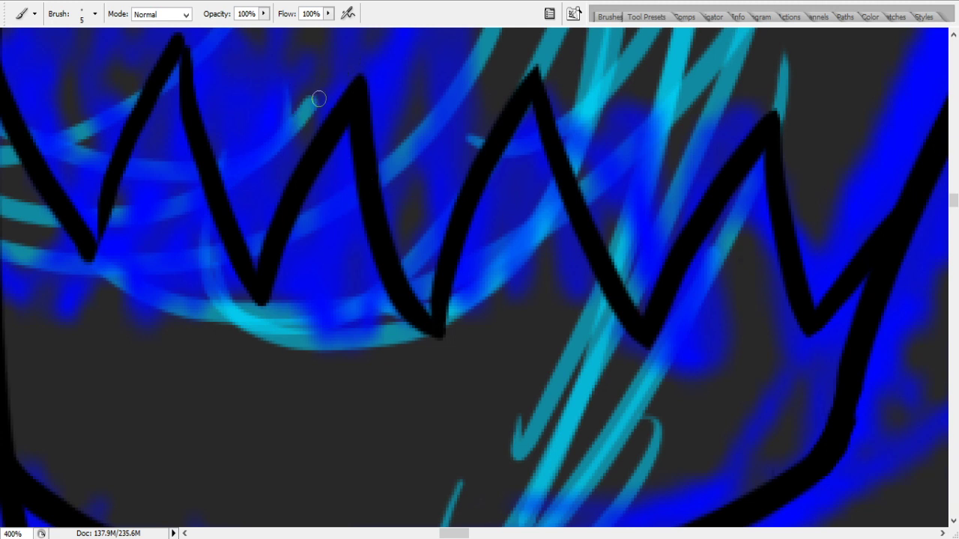
scroll(877, 221, "up", 3)
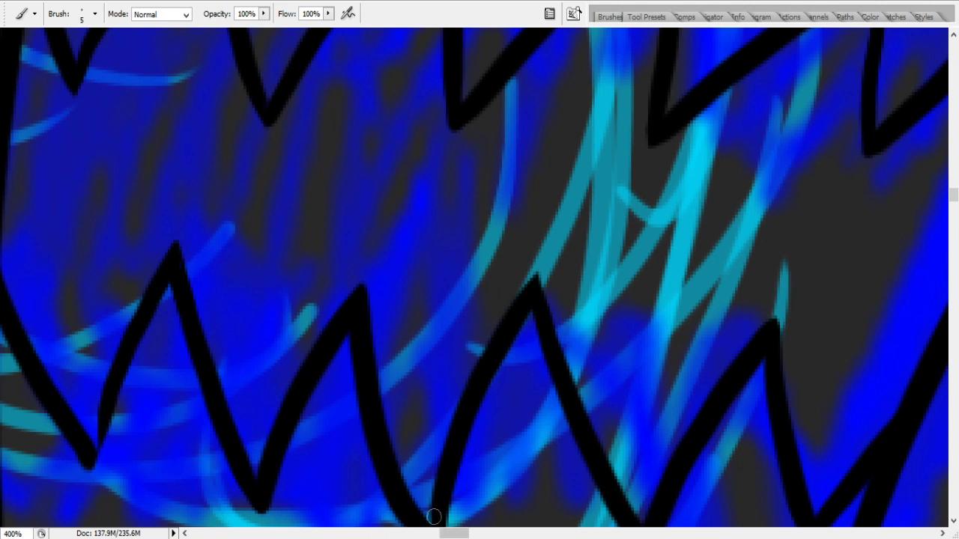
left_click_drag(466, 535, 454, 537)
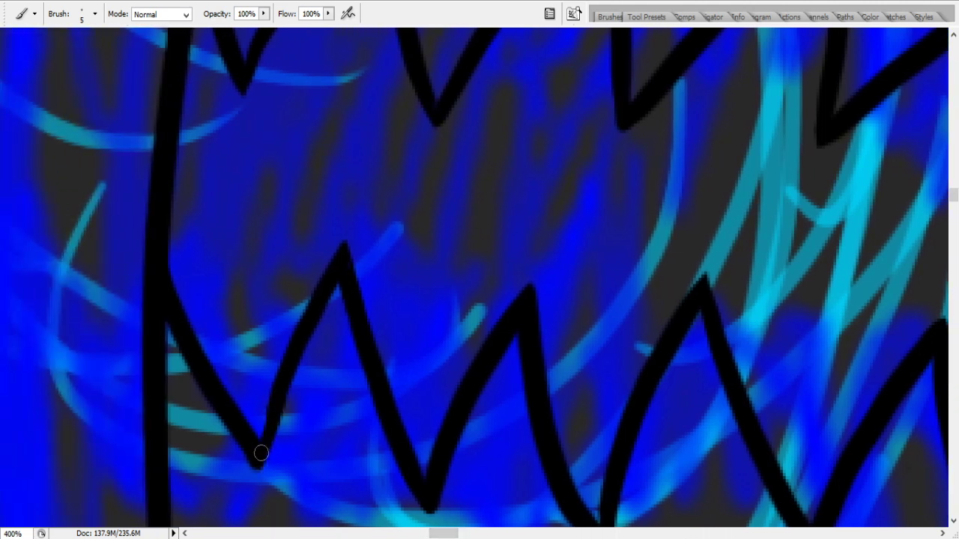
left_click_drag(262, 445, 269, 407)
- Erase the left outline of the face opening between the upper and lower tooth rows
left_click_drag(177, 212, 188, 276)
mouse_move(154, 207)
left_mouse_down()
mouse_move(143, 137)
mouse_move(168, 107)
left_mouse_up()
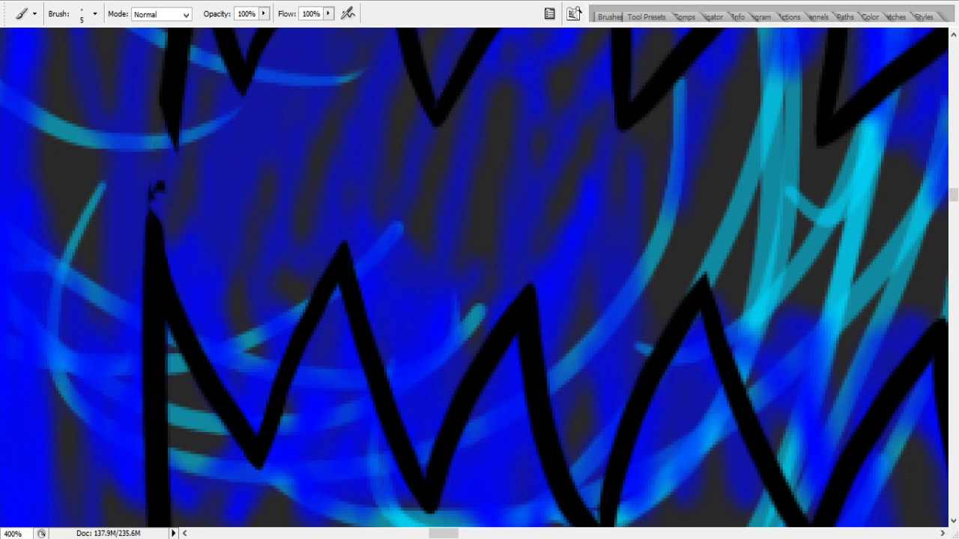
left_click_drag(141, 135, 182, 112)
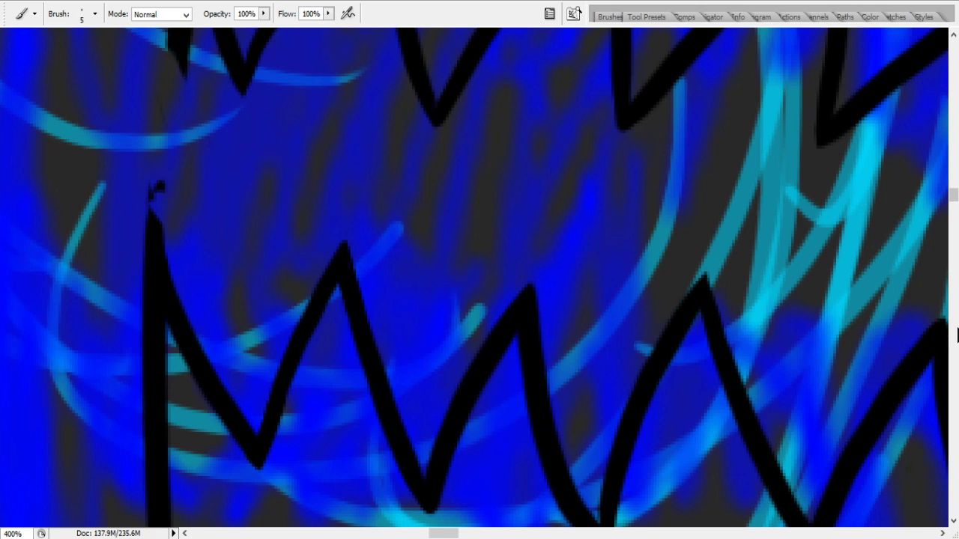
left_click_drag(956, 201, 956, 191)
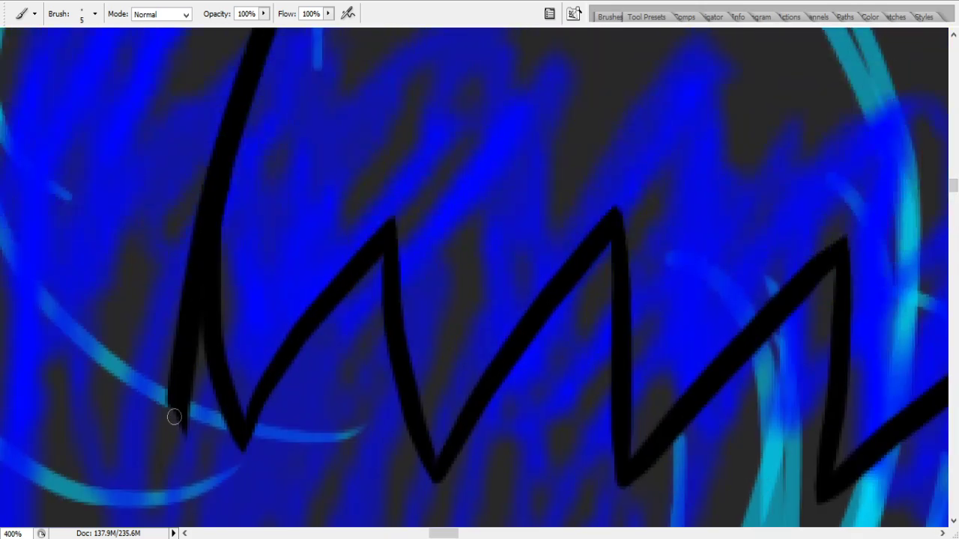
- Erase the leftover outline beside the first upper tooth and smooth where the tooth joins the face opening's edge
mouse_move(182, 434)
left_mouse_down()
mouse_move(195, 398)
mouse_move(216, 394)
mouse_move(176, 355)
mouse_move(172, 383)
mouse_move(191, 336)
mouse_move(189, 241)
left_mouse_up()
key("ctrl+z")
left_click_drag(209, 367, 212, 89)
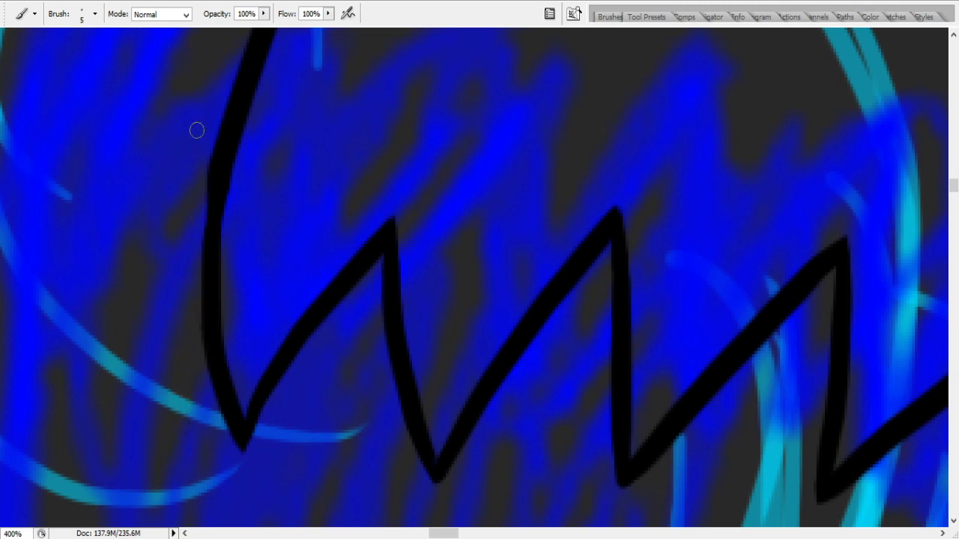
left_click_drag(187, 237, 211, 129)
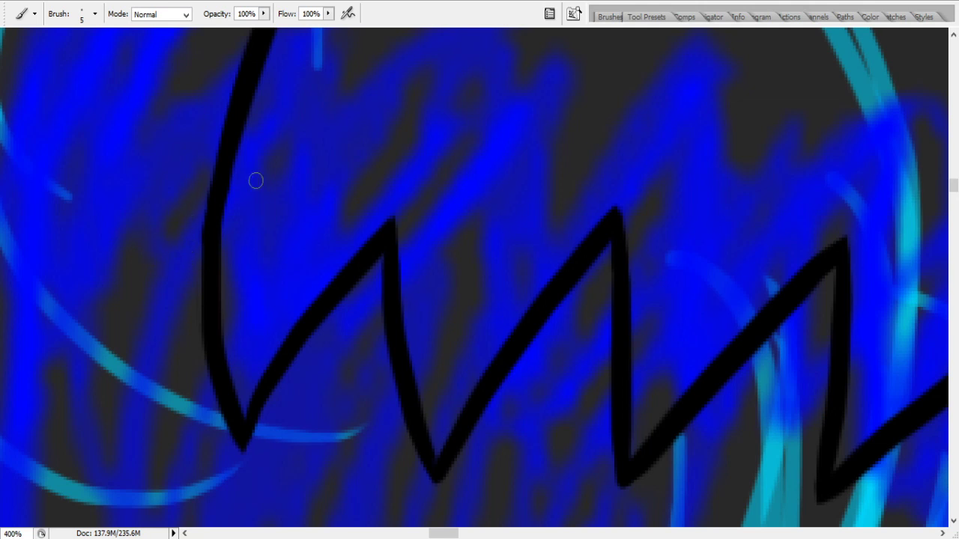
- Erase the leftover black specks above the first lower tooth and taper the outline there to a point
left_click_drag(954, 186, 953, 194)
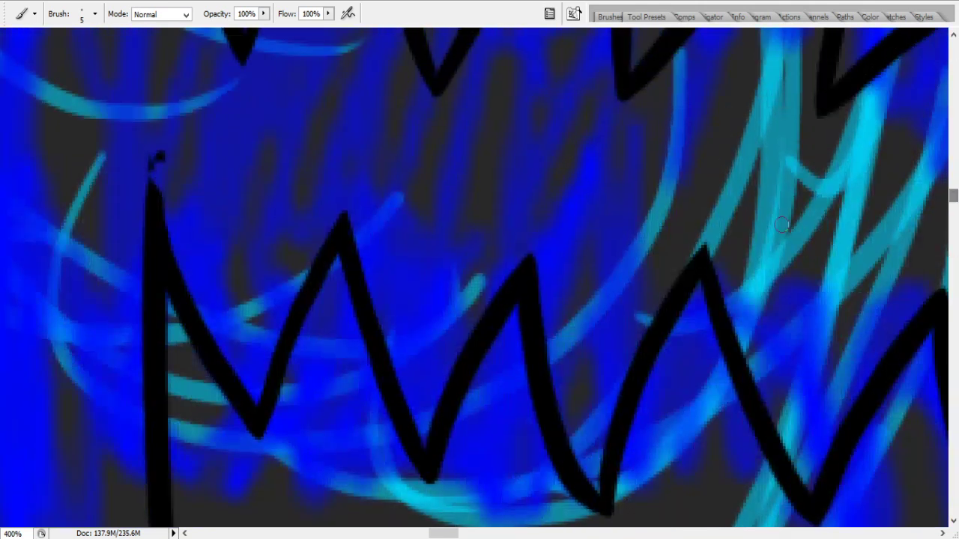
key("ctrl+z")
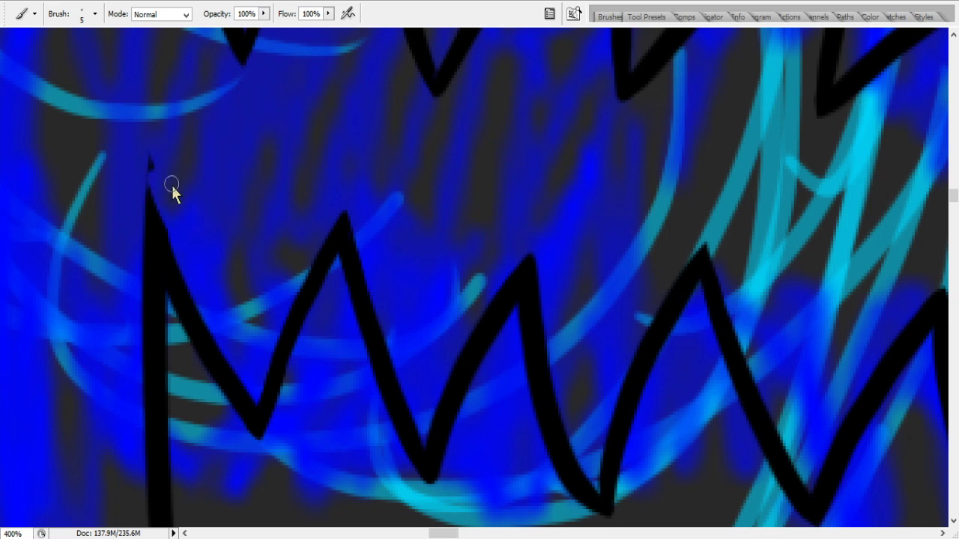
key("ctrl+z")
- Place a teal and a dark purple colour swatch beside the finished black-suited standing figure lower on the canvas
key("z")
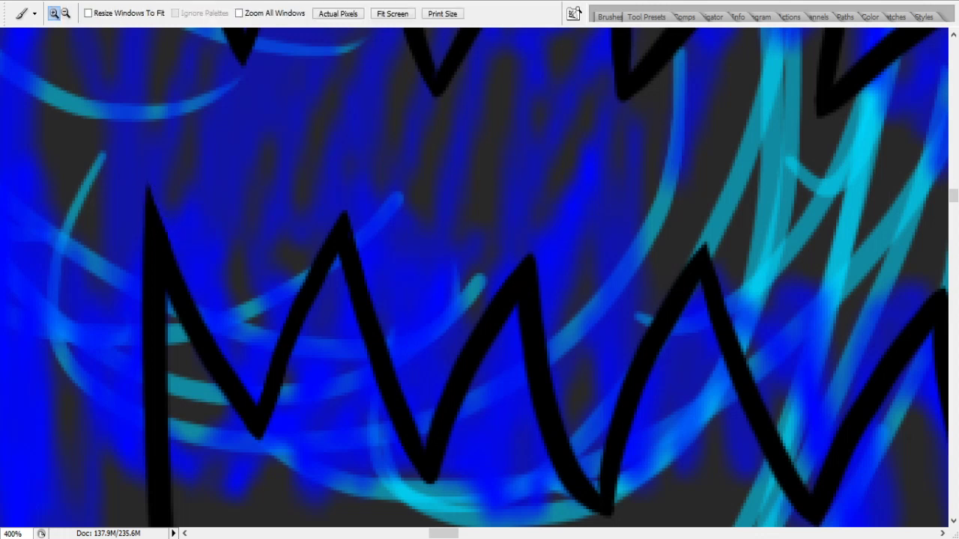
left_click(66, 13)
left_click(323, 287)
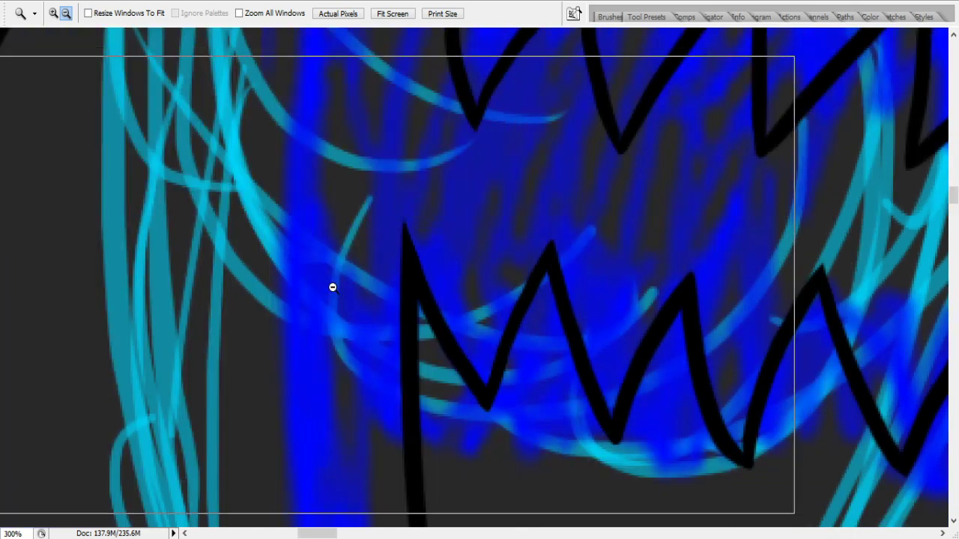
left_click(509, 307)
left_click(635, 300)
left_click(635, 300)
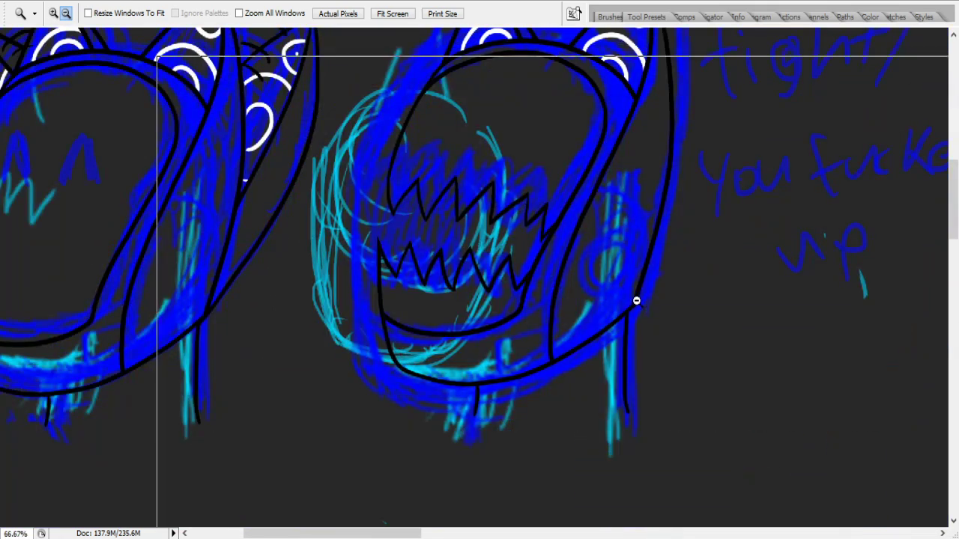
left_click(635, 300)
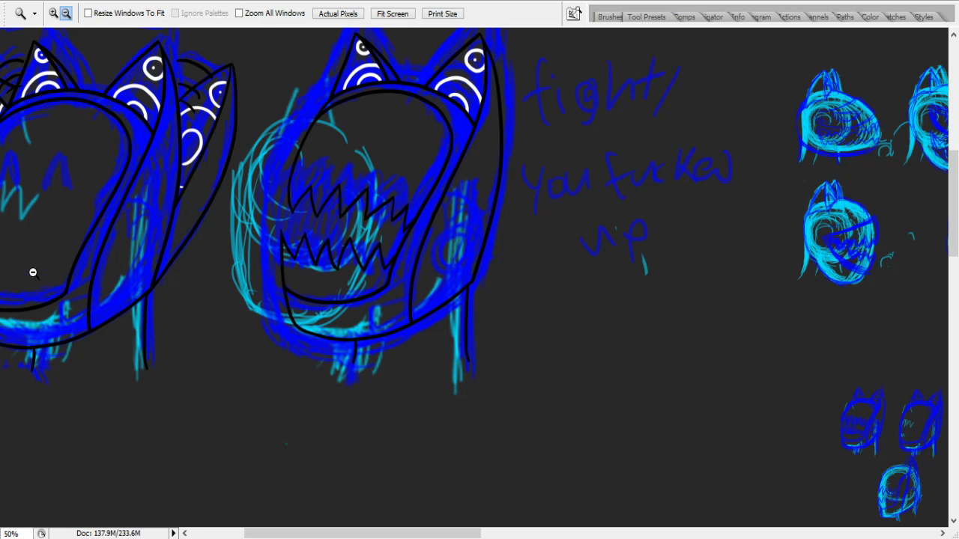
scroll(460, 303, "down", 5)
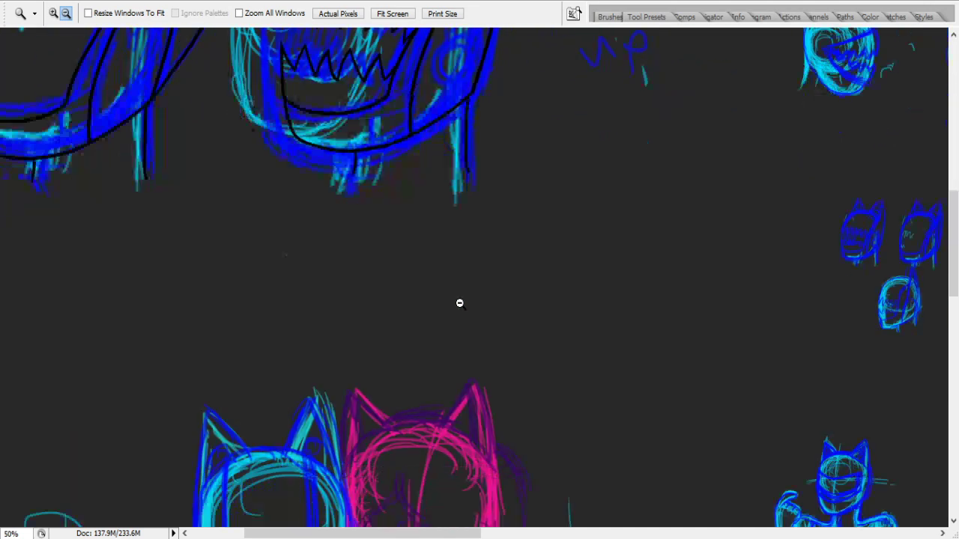
scroll(460, 303, "down", 15)
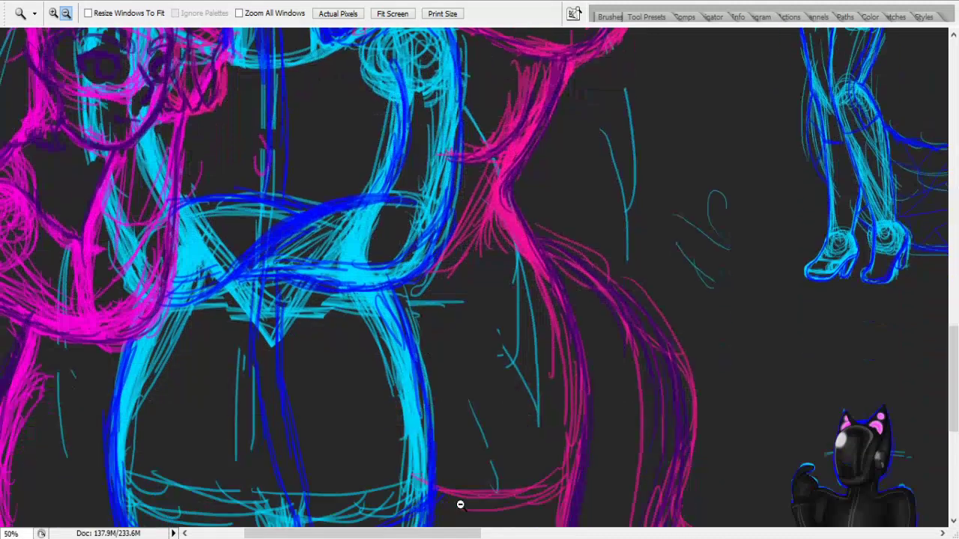
scroll(534, 428, "right", 10)
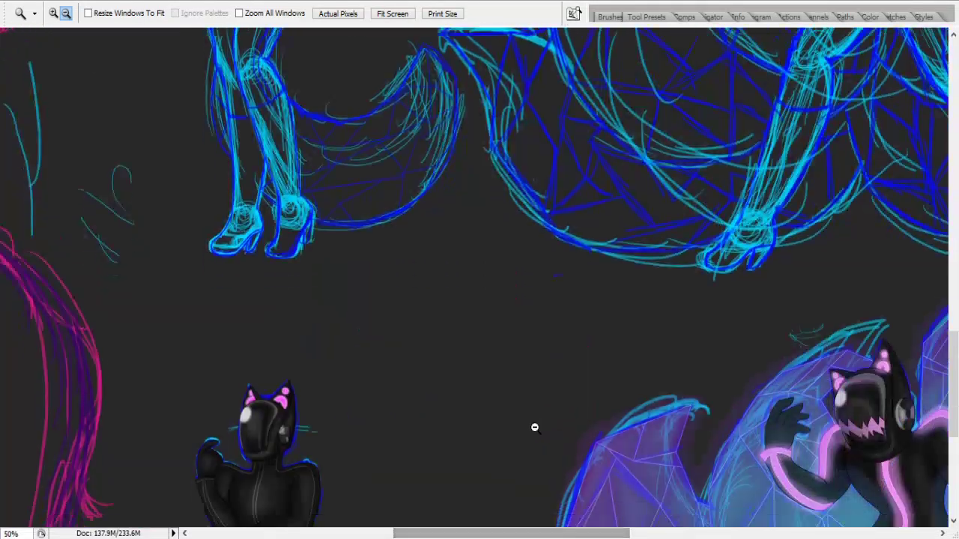
scroll(534, 427, "down", 10)
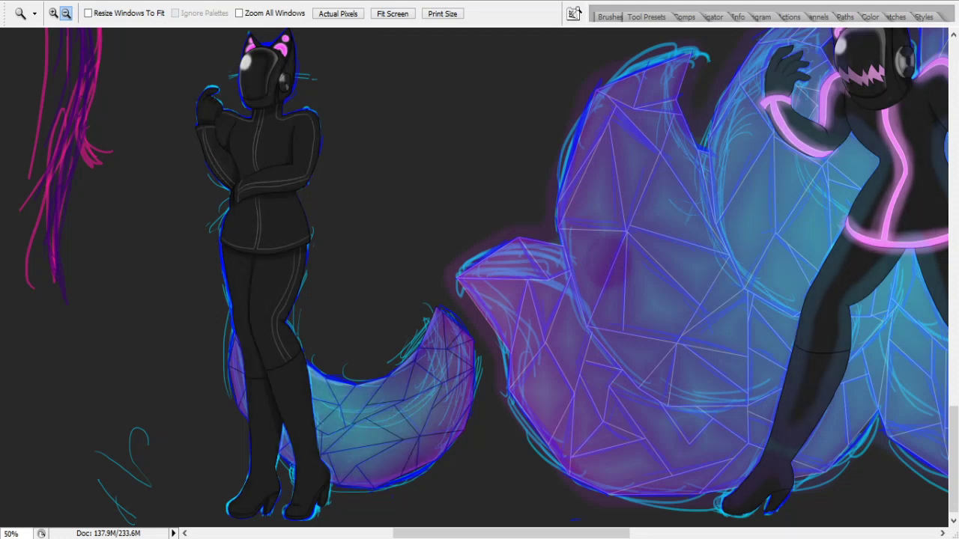
key("i")
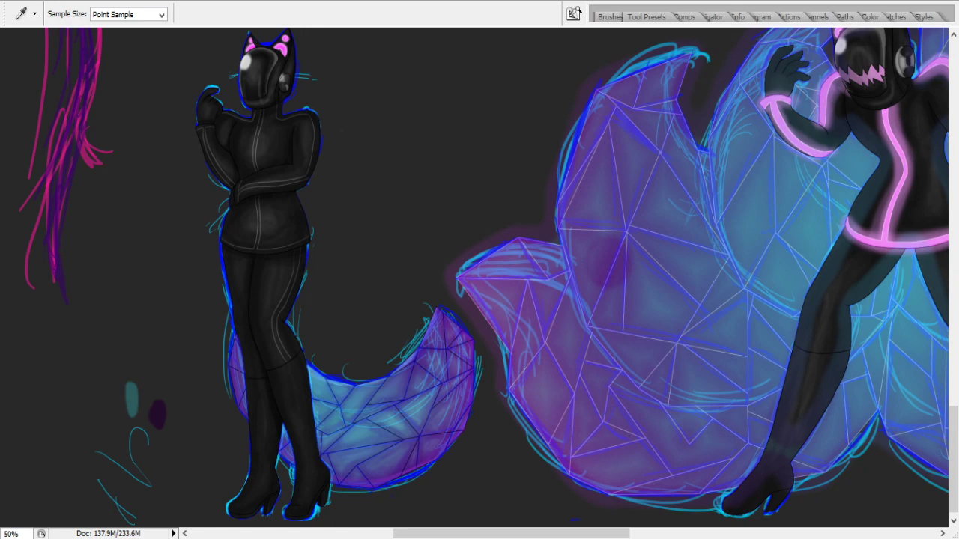
- Return to the two inked heads and select their enclosed face and hood areas with the Magic Wand, adding each area to the selection
left_click_drag(455, 532, 235, 533)
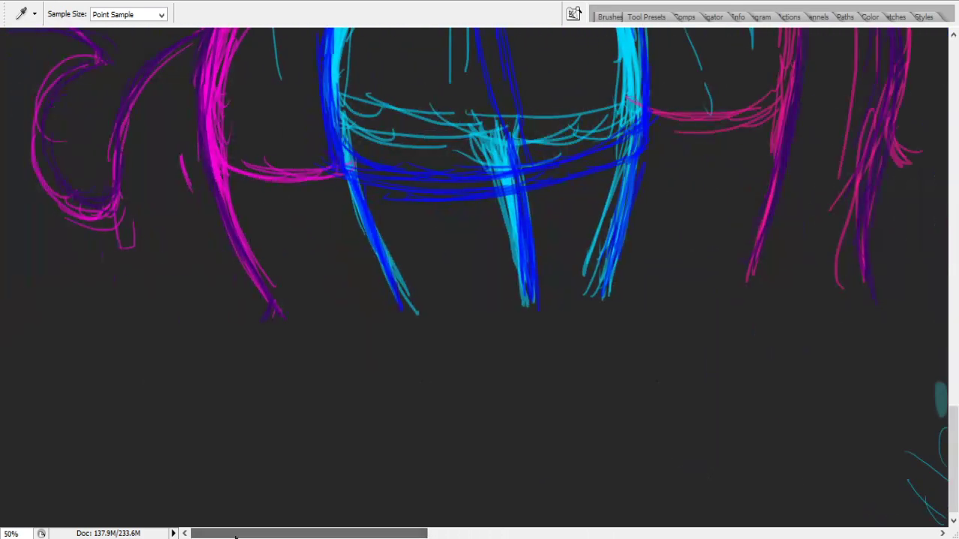
left_click_drag(952, 454, 933, 177)
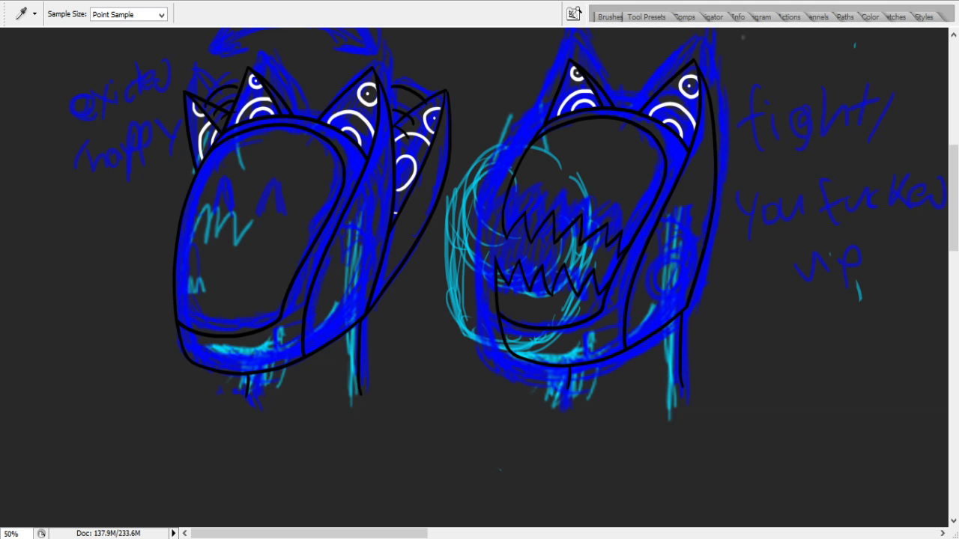
key("z")
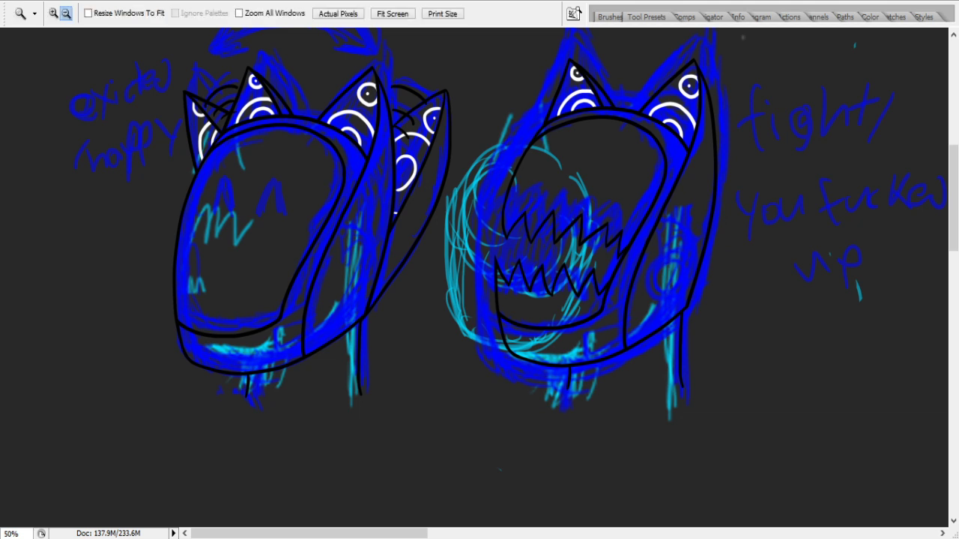
key("w")
left_click(272, 244)
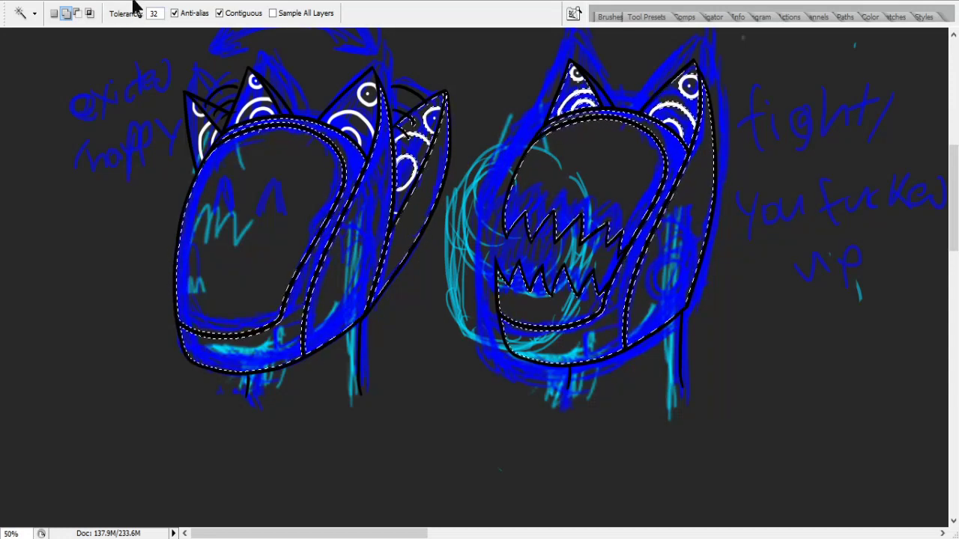
- Clear the selection and block in the first two heads of the upper row with dark grey, using a 131 px brush
key("ctrl+d")
scroll(36, 163, "up", 2)
scroll(36, 163, "up", 1)
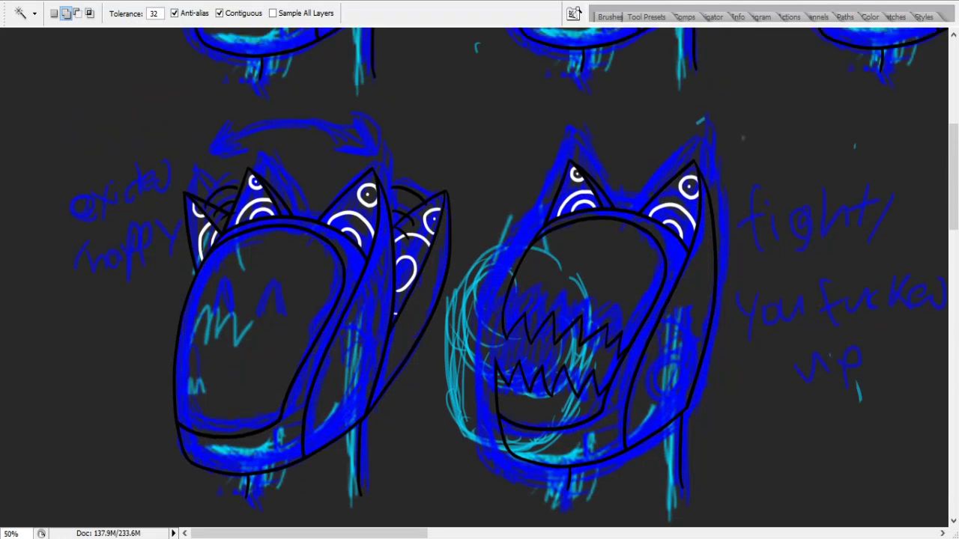
scroll(107, 261, "down", 3)
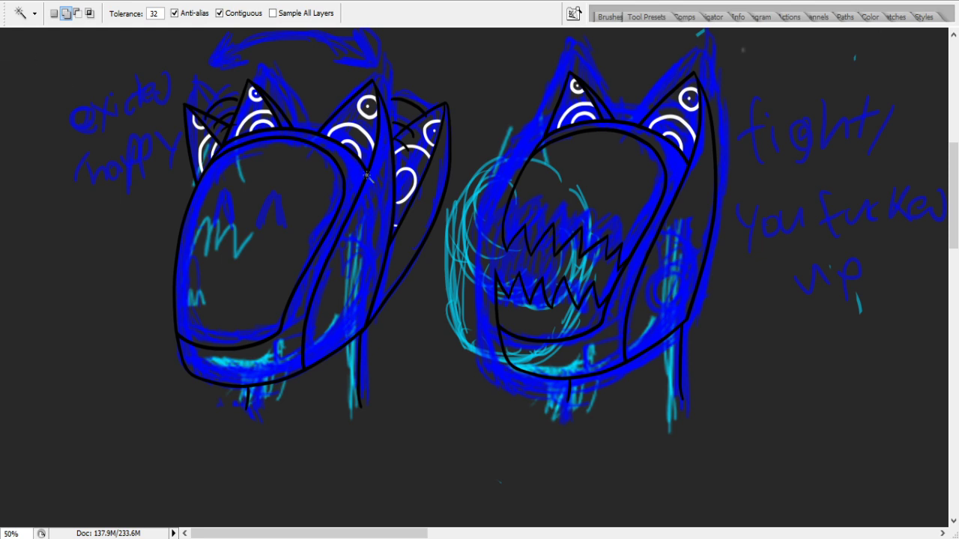
scroll(366, 174, "up", 10)
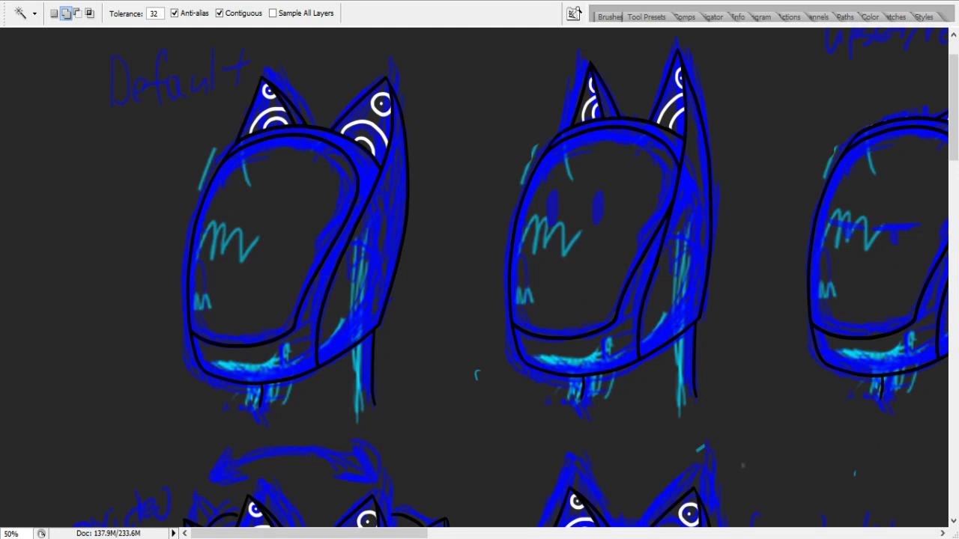
key("b")
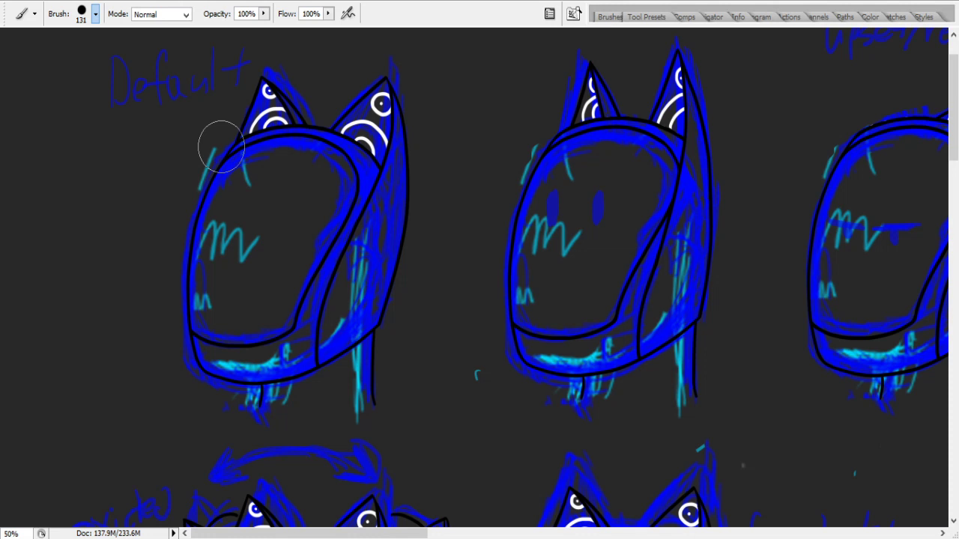
left_click(287, 304)
mouse_move(242, 290)
left_mouse_down()
mouse_move(304, 193)
mouse_move(203, 262)
mouse_move(295, 144)
mouse_move(210, 332)
mouse_move(270, 398)
mouse_move(312, 280)
mouse_move(364, 197)
mouse_move(327, 385)
mouse_move(374, 262)
mouse_move(429, 173)
left_mouse_up()
mouse_move(481, 273)
left_mouse_down()
mouse_move(486, 332)
mouse_move(593, 85)
mouse_move(561, 112)
mouse_move(569, 404)
mouse_move(629, 201)
mouse_move(670, 251)
mouse_move(657, 225)
mouse_move(708, 98)
mouse_move(709, 360)
left_mouse_up()
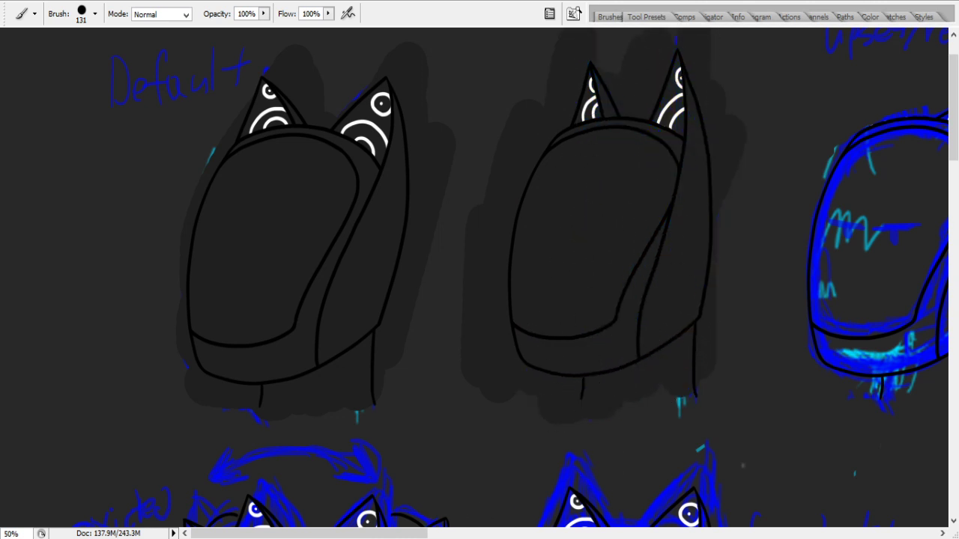
- Block in the upper row's third head, the one with swept-back ears, with the same dark grey
left_click_drag(306, 534, 411, 534)
mouse_move(533, 236)
left_mouse_down()
mouse_move(520, 374)
mouse_move(491, 393)
mouse_move(474, 322)
mouse_move(463, 360)
left_mouse_up()
mouse_move(509, 142)
left_mouse_down()
mouse_move(521, 311)
mouse_move(544, 367)
mouse_move(574, 354)
mouse_move(599, 228)
mouse_move(521, 372)
mouse_move(566, 242)
mouse_move(659, 92)
mouse_move(607, 281)
mouse_move(664, 183)
mouse_move(573, 202)
mouse_move(499, 158)
mouse_move(624, 74)
mouse_move(621, 166)
mouse_move(672, 181)
mouse_move(689, 162)
left_mouse_up()
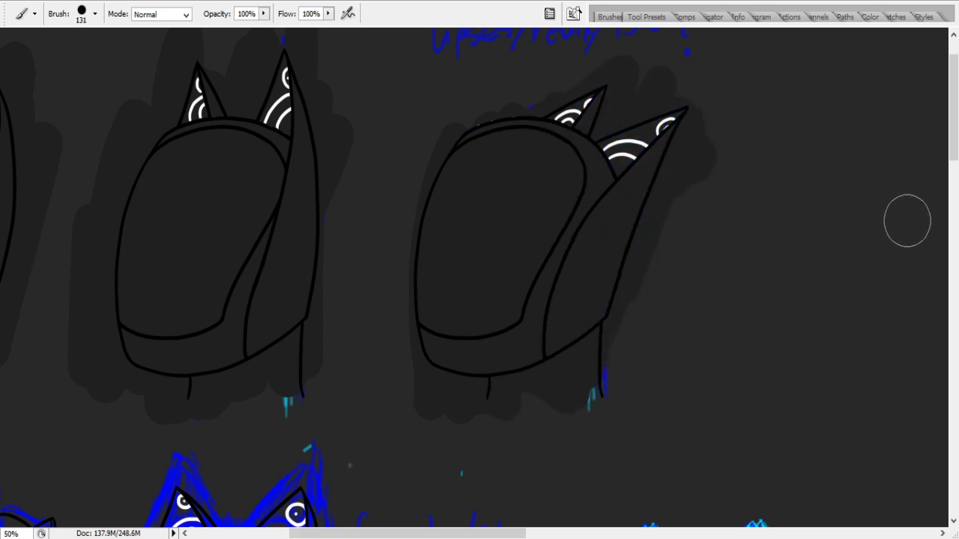
left_click_drag(472, 146, 552, 133)
mouse_move(527, 379)
left_mouse_down()
mouse_move(548, 401)
mouse_move(581, 346)
left_mouse_up()
- Paint dark grey over the jagged-toothed head in the lower row, covering its face, hood and ears beneath the outlines
left_click_drag(955, 126, 953, 173)
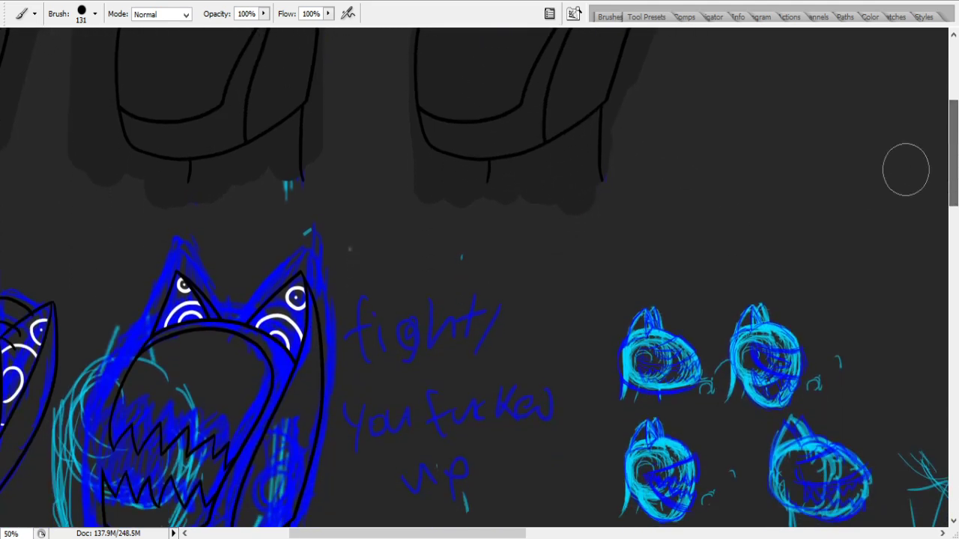
left_click_drag(492, 533, 441, 534)
mouse_move(427, 353)
left_mouse_down()
mouse_move(322, 502)
mouse_move(332, 507)
mouse_move(389, 296)
mouse_move(453, 287)
mouse_move(496, 499)
mouse_move(528, 271)
mouse_move(492, 370)
left_mouse_up()
scroll(954, 150, "down", 3)
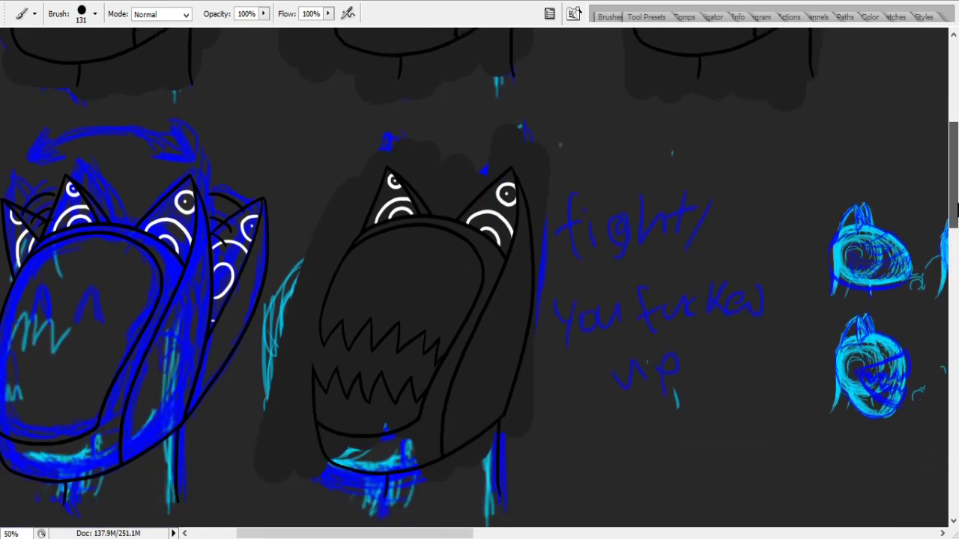
mouse_move(373, 394)
left_mouse_down()
mouse_move(372, 453)
mouse_move(408, 440)
mouse_move(355, 443)
mouse_move(352, 382)
mouse_move(408, 411)
mouse_move(449, 464)
mouse_move(486, 385)
mouse_move(495, 435)
mouse_move(491, 468)
left_mouse_up()
- Block in the lower row's excited, happy head with dark grey and fill the remaining lower part of the toothed head
left_click_drag(450, 533, 771, 533)
mouse_move(654, 533)
left_mouse_down()
mouse_move(699, 533)
mouse_move(309, 533)
left_mouse_up()
mouse_move(202, 480)
left_mouse_down()
mouse_move(169, 391)
mouse_move(182, 408)
mouse_move(266, 185)
mouse_move(230, 284)
mouse_move(206, 261)
mouse_move(239, 256)
mouse_move(296, 224)
mouse_move(287, 326)
mouse_move(254, 463)
mouse_move(336, 317)
mouse_move(343, 200)
mouse_move(362, 230)
mouse_move(352, 368)
mouse_move(429, 224)
mouse_move(430, 257)
mouse_move(380, 391)
mouse_move(301, 456)
left_mouse_up()
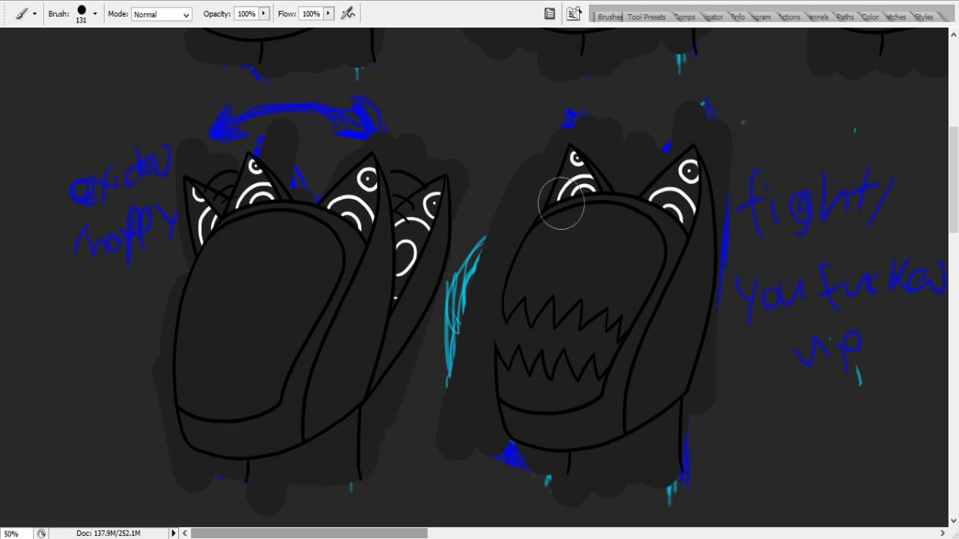
mouse_move(635, 369)
left_mouse_down()
mouse_move(529, 434)
mouse_move(661, 409)
mouse_move(652, 489)
left_mouse_up()
- Colour the inside of the white ring on the Default head's right ear magenta with a 9 px brush, keeping the centre dot white
left_click_drag(953, 191, 955, 105)
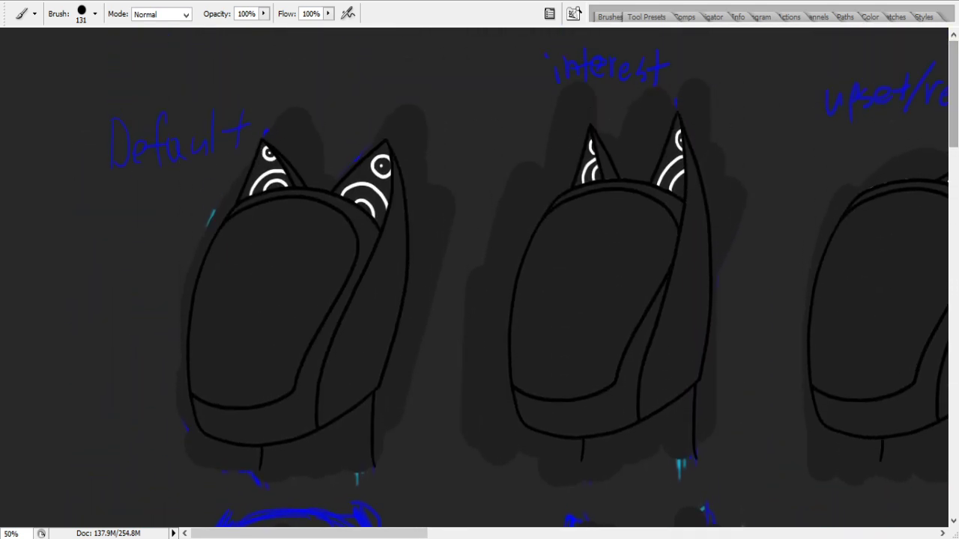
key("z")
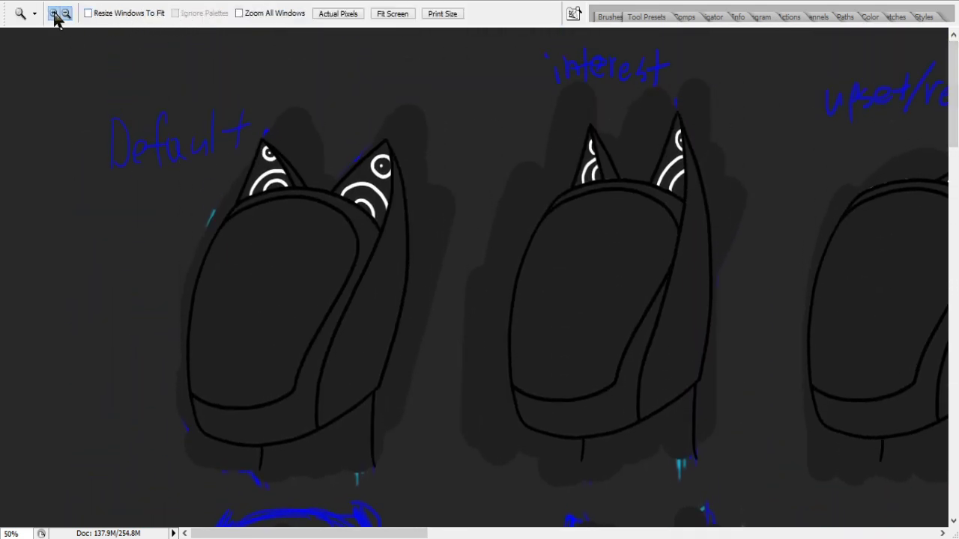
left_click(354, 184)
left_click(509, 225)
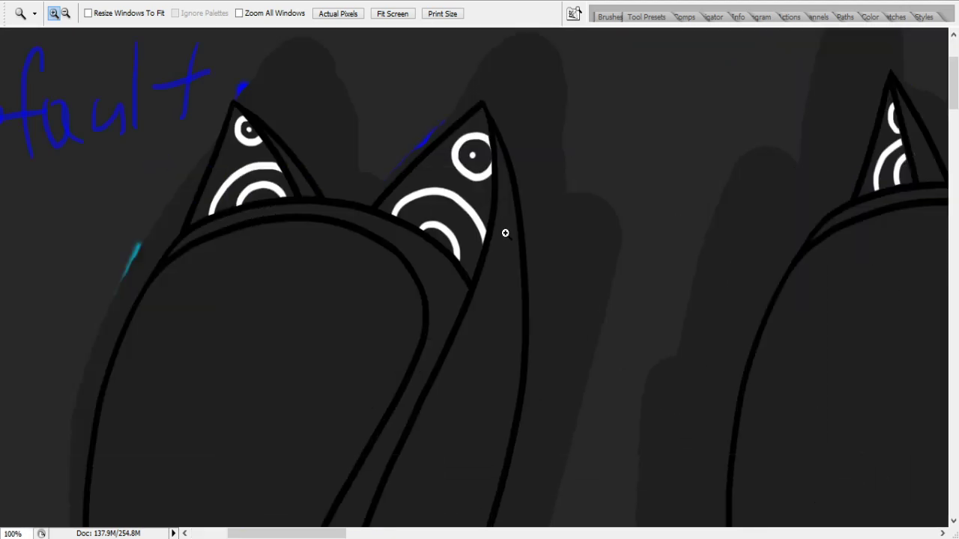
left_click(457, 176)
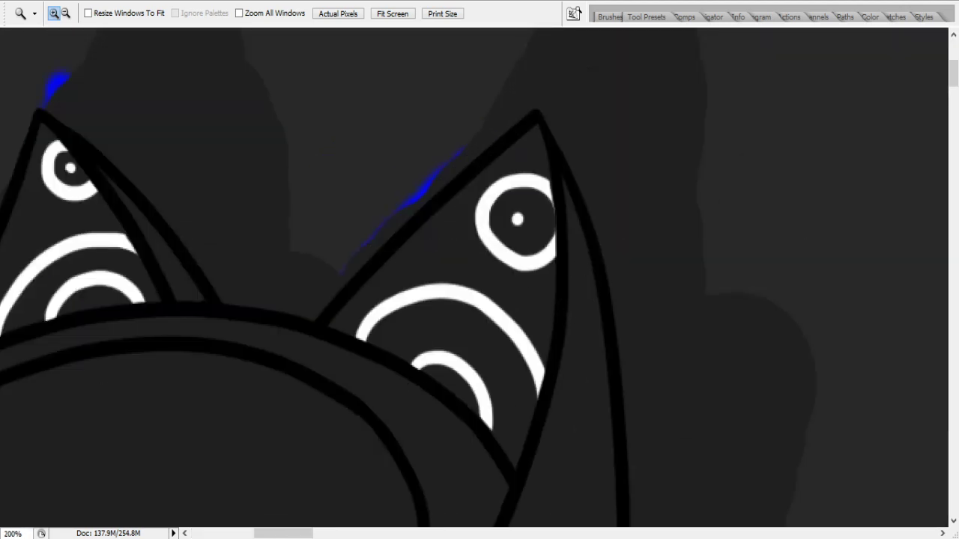
key("b")
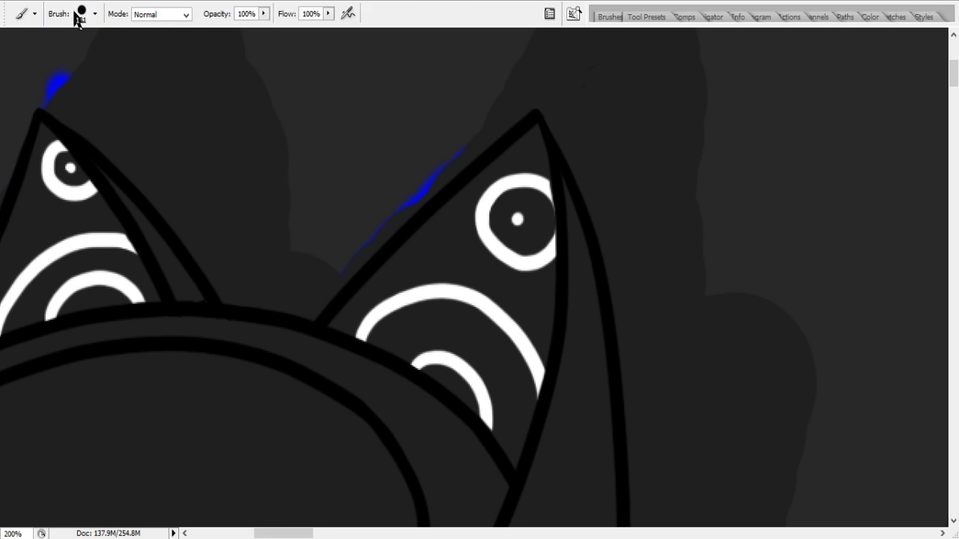
key("bracketleft")
key("bracketleft")
key("bracketleft")
key("bracketleft")
key("bracketleft")
key("bracketleft")
key("bracketleft")
key("bracketleft")
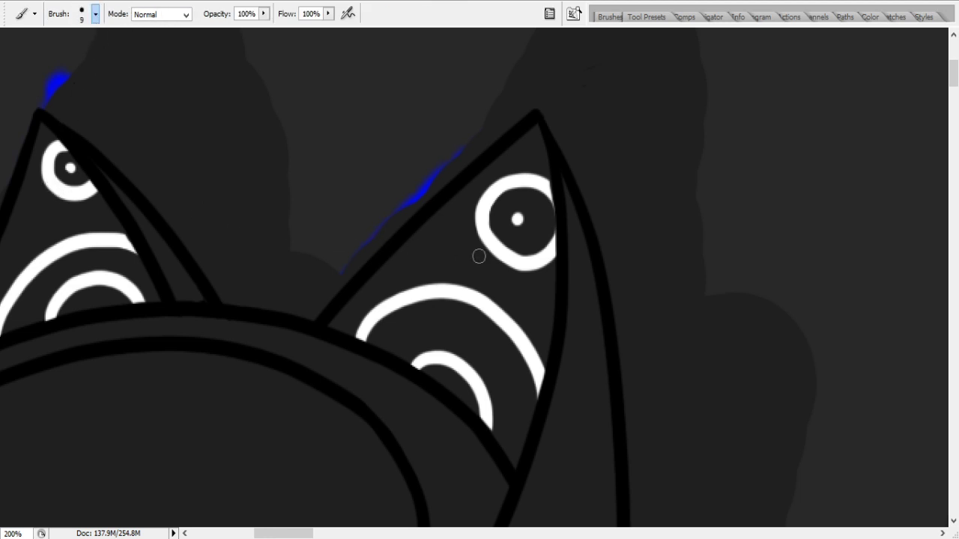
mouse_move(538, 248)
left_mouse_down()
mouse_move(492, 228)
mouse_move(537, 207)
mouse_move(503, 194)
mouse_move(507, 210)
mouse_move(545, 232)
mouse_move(497, 241)
left_mouse_up()
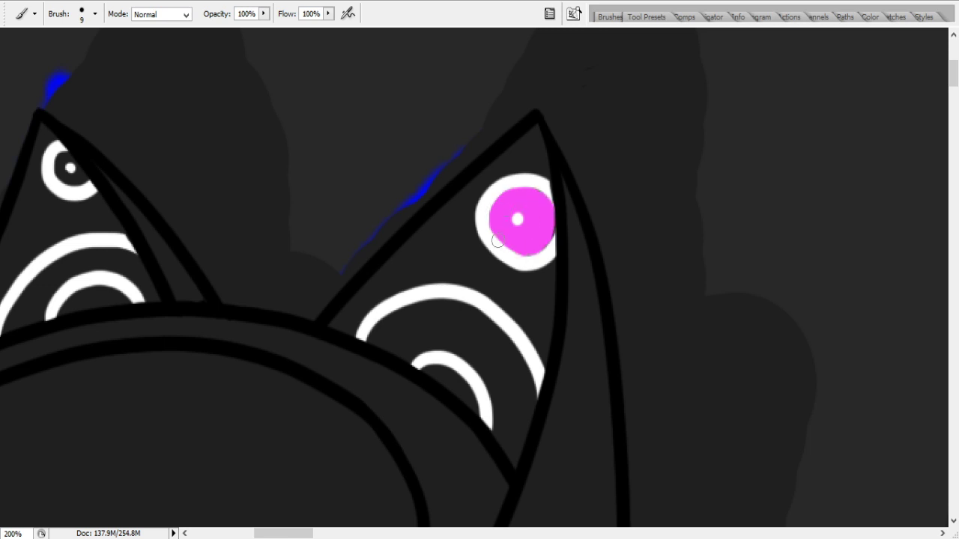
- Undo the first rough fill between the right ear's two white arcs and fill that band magenta with a 13 px brush
mouse_move(408, 330)
left_mouse_down()
mouse_move(372, 335)
mouse_move(474, 374)
mouse_move(490, 433)
left_mouse_up()
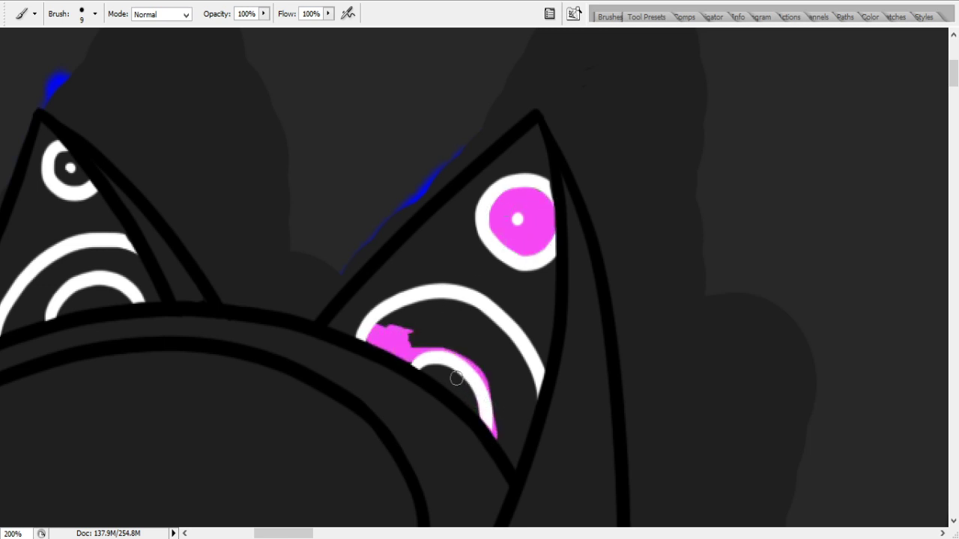
key("ctrl+z")
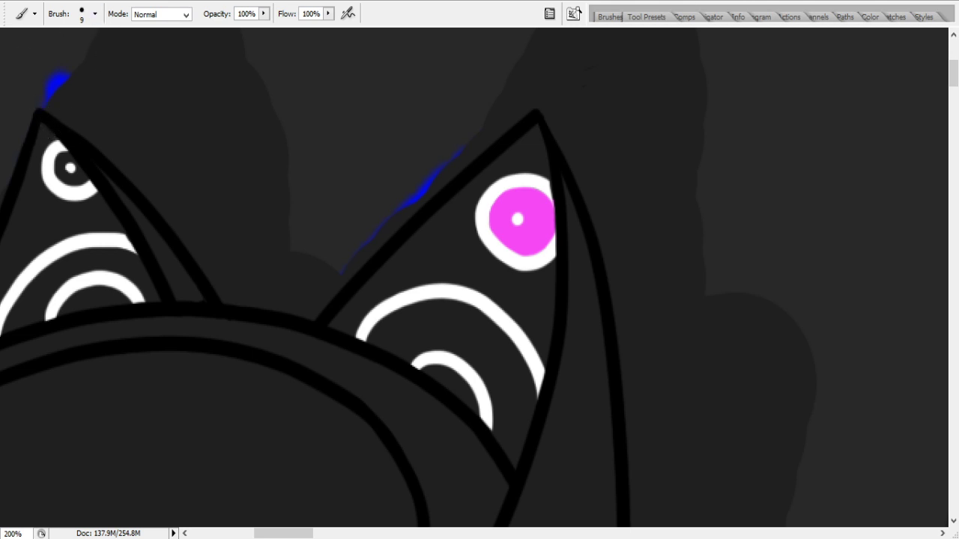
key("period")
mouse_move(397, 328)
left_mouse_down()
mouse_move(418, 341)
mouse_move(403, 346)
mouse_move(382, 336)
mouse_move(397, 349)
mouse_move(372, 337)
mouse_move(431, 320)
mouse_move(388, 315)
mouse_move(481, 321)
mouse_move(453, 303)
mouse_move(501, 369)
left_mouse_up()
left_click(495, 427)
mouse_move(496, 428)
left_mouse_down()
mouse_move(501, 390)
mouse_move(513, 462)
mouse_move(513, 375)
mouse_move(518, 389)
mouse_move(501, 346)
mouse_move(528, 410)
mouse_move(497, 338)
left_mouse_up()
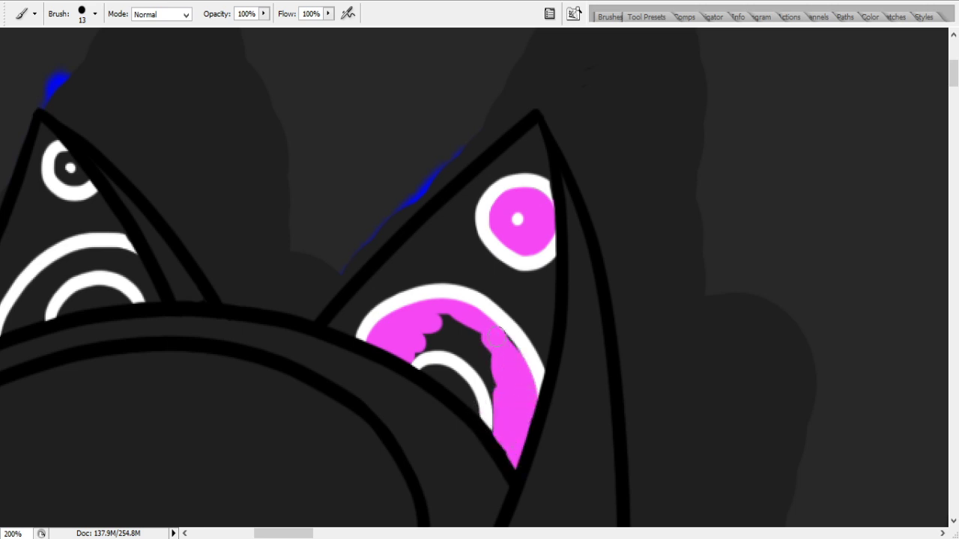
left_click_drag(421, 336, 491, 384)
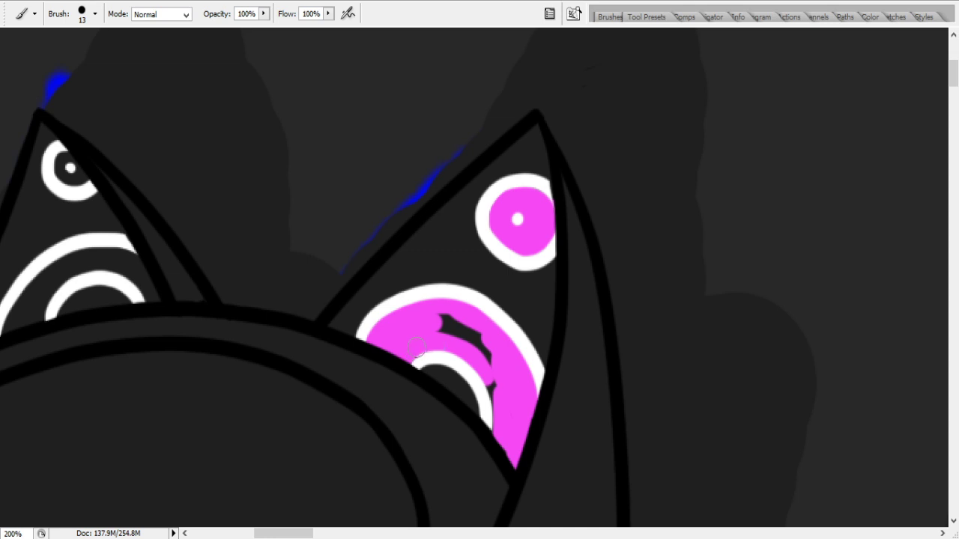
left_click_drag(440, 322, 491, 351)
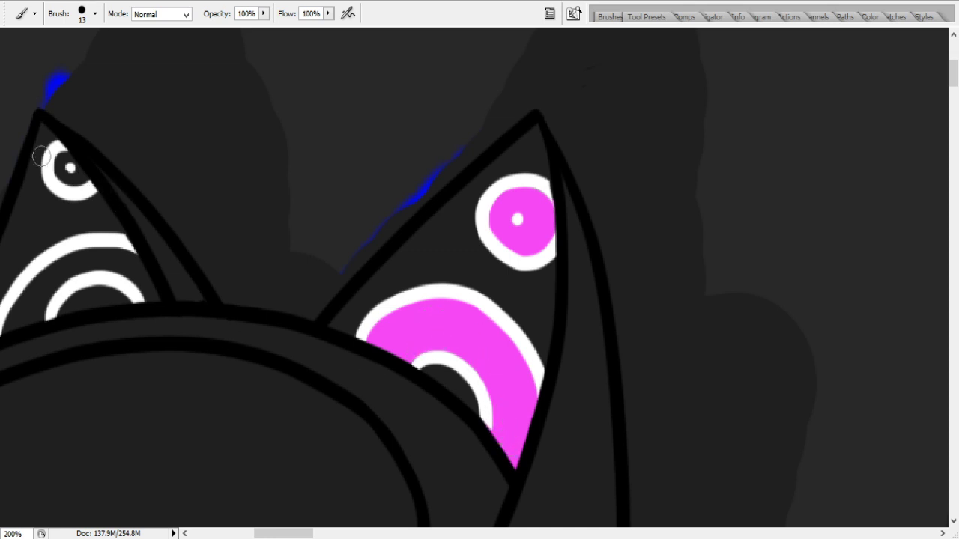
- Colour the ring's inside and the band between the white arcs on the Default head's left ear magenta
left_click_drag(82, 164, 60, 169)
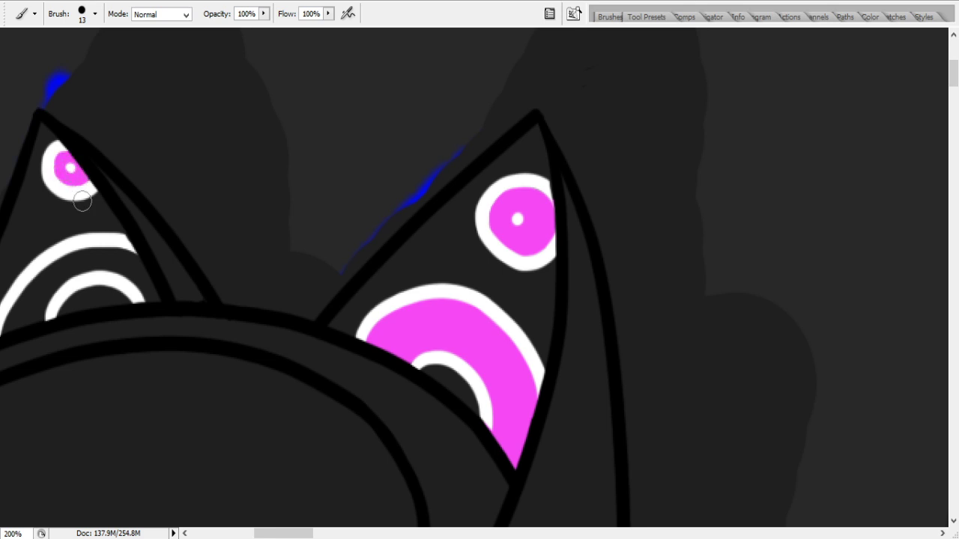
mouse_move(145, 300)
left_mouse_down()
mouse_move(116, 261)
mouse_move(137, 264)
mouse_move(152, 296)
mouse_move(141, 273)
mouse_move(105, 255)
mouse_move(65, 264)
left_mouse_up()
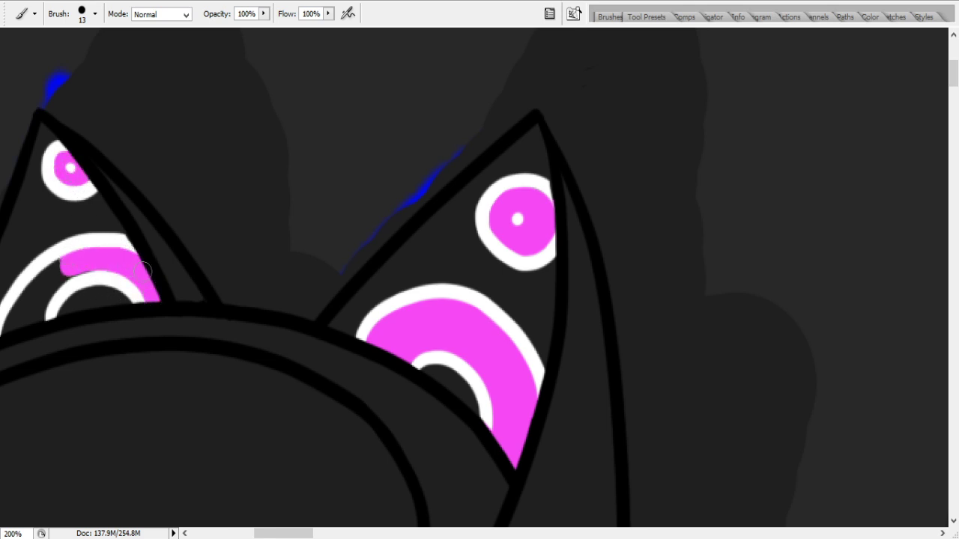
left_click_drag(314, 533, 294, 531)
mouse_move(397, 333)
left_mouse_down()
mouse_move(462, 264)
mouse_move(486, 263)
mouse_move(403, 324)
mouse_move(436, 317)
mouse_move(454, 290)
left_mouse_up()
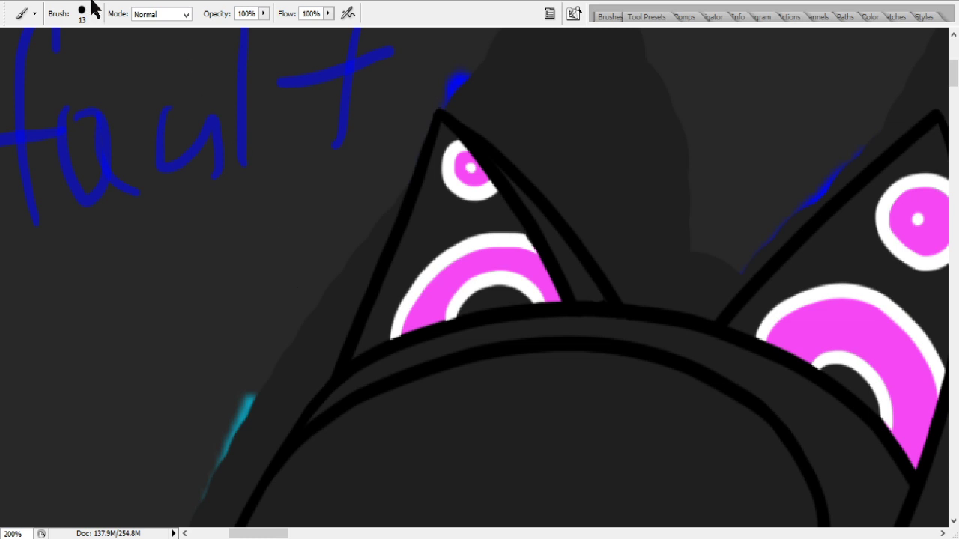
- Remove the dark grey spill outside the Default head's left ear and the adjoining top of the hood, at a 13 px brush size
key("e")
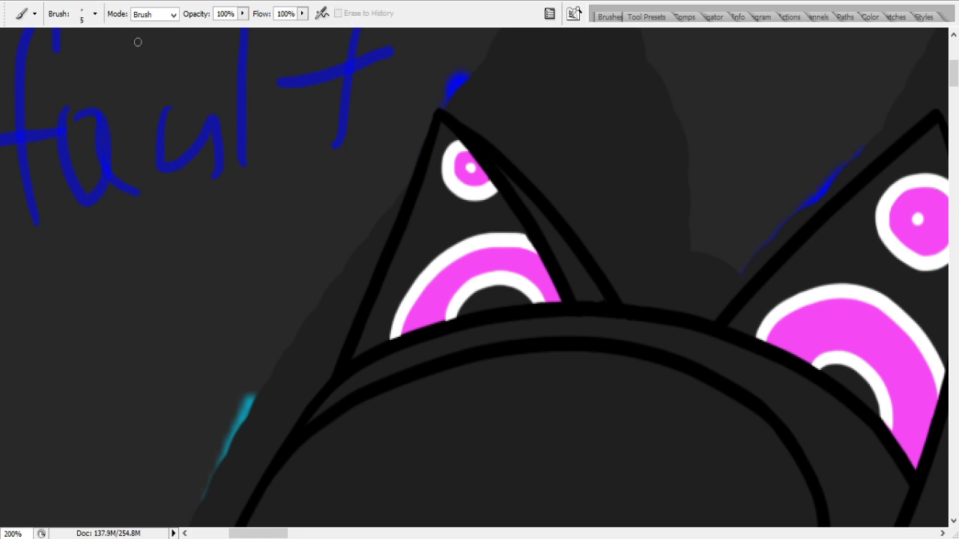
key("period")
key("period")
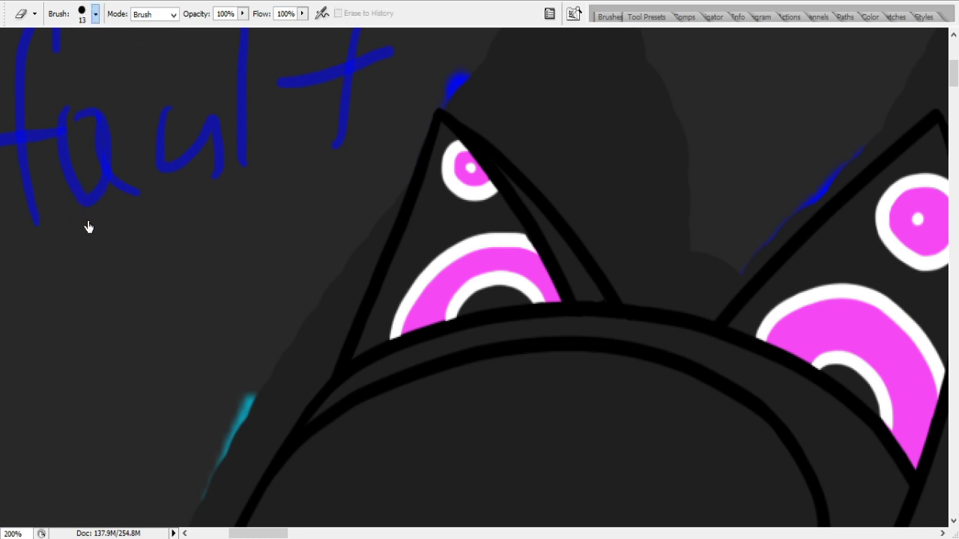
mouse_move(288, 323)
left_mouse_down()
mouse_move(327, 278)
mouse_move(345, 338)
left_mouse_up()
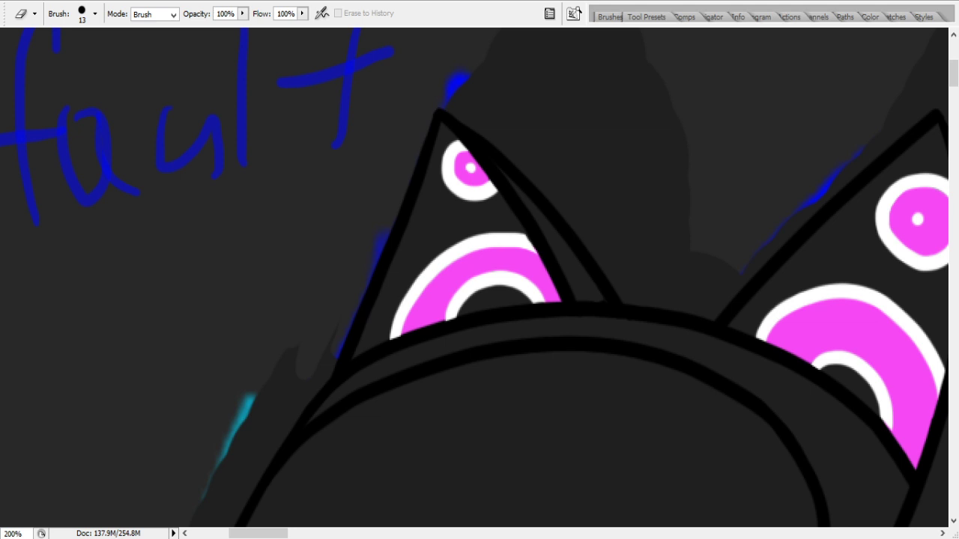
key("i")
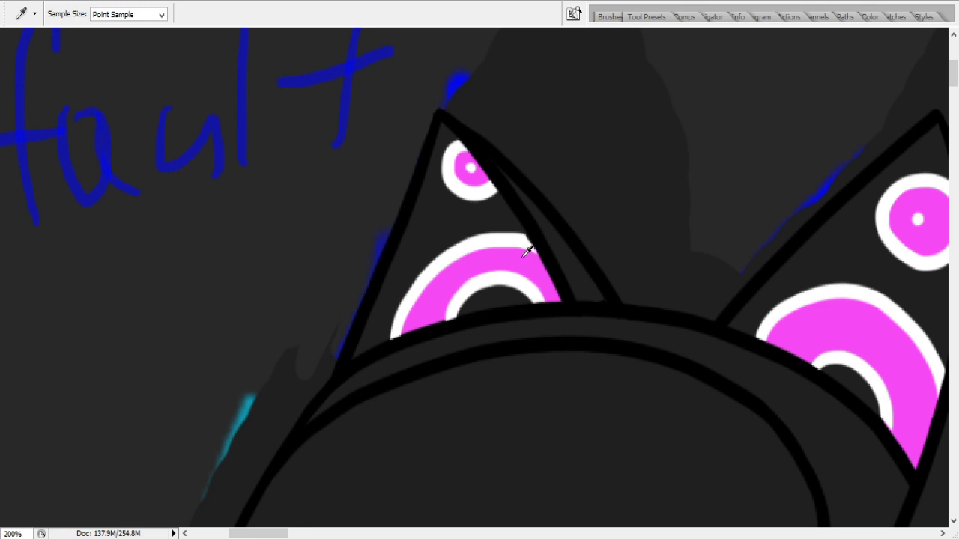
key("b")
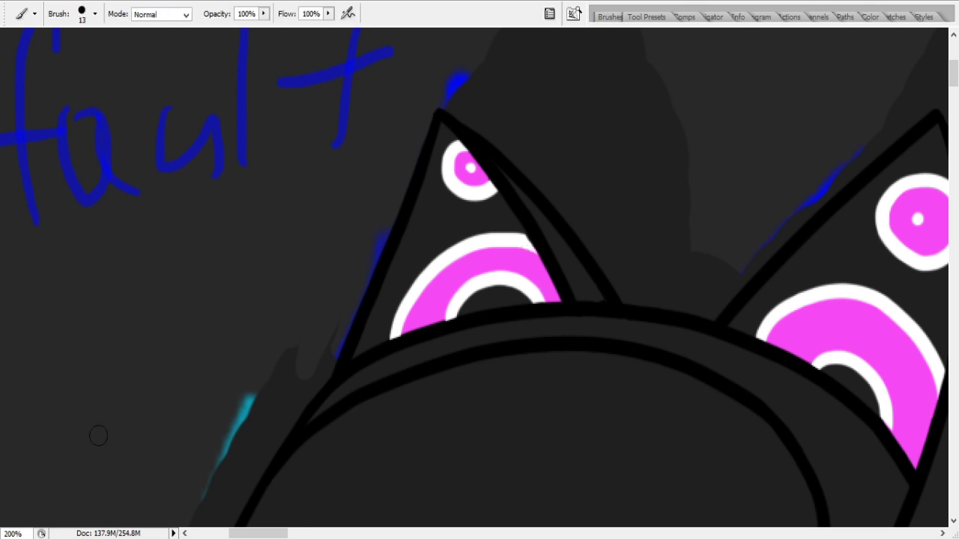
left_click_drag(250, 438, 326, 363)
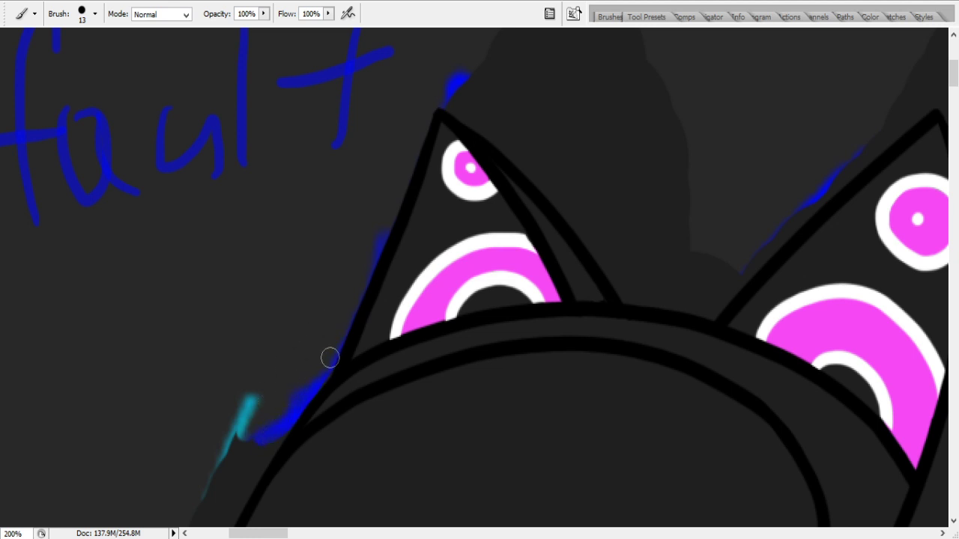
mouse_move(247, 420)
left_mouse_down()
mouse_move(208, 513)
mouse_move(294, 403)
left_mouse_up()
- Clear the dark grey spill down the outer left side of the Default head, hiding the dark canvas background
left_click_drag(956, 84, 956, 110)
mouse_move(161, 223)
left_mouse_down()
mouse_move(195, 149)
mouse_move(194, 114)
left_mouse_up()
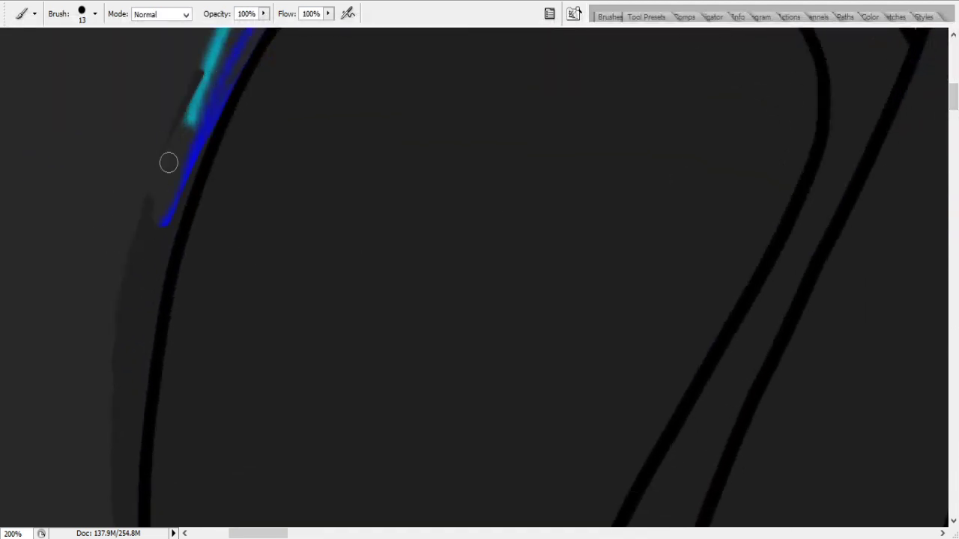
mouse_move(160, 224)
left_mouse_down()
mouse_move(131, 345)
mouse_move(171, 182)
left_mouse_up()
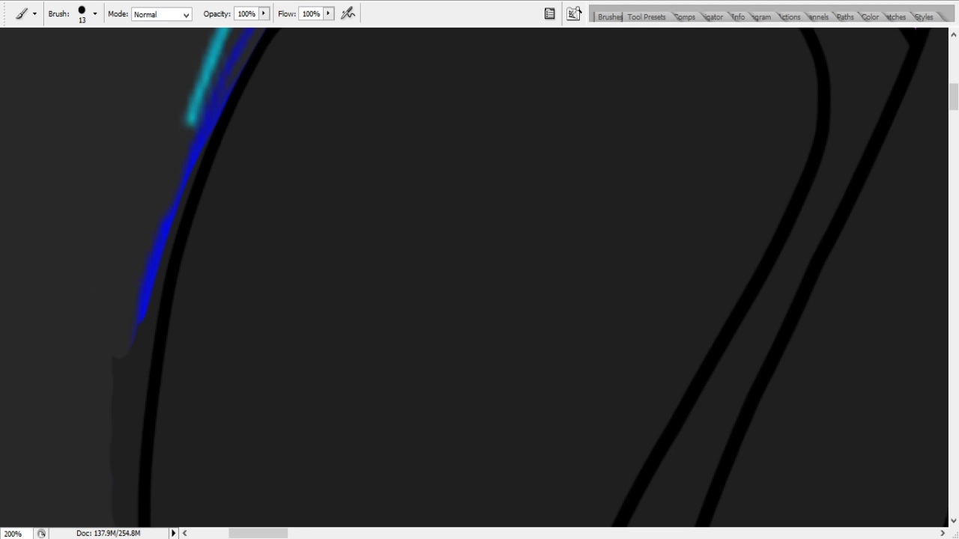
mouse_move(133, 408)
left_mouse_down()
mouse_move(128, 321)
mouse_move(161, 278)
mouse_move(188, 160)
mouse_move(129, 355)
mouse_move(115, 470)
mouse_move(134, 390)
mouse_move(124, 521)
mouse_move(131, 477)
left_mouse_up()
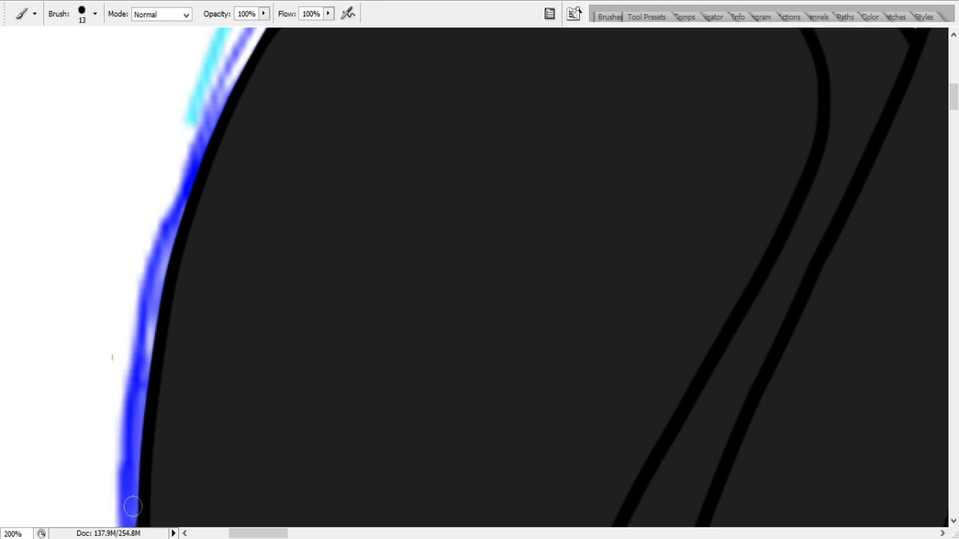
- Clear the dark grey spill around the Default head's lower left side and under its chin up to the neck's left line
left_click_drag(953, 100, 954, 121)
mouse_move(169, 399)
left_mouse_down()
mouse_move(142, 395)
mouse_move(121, 365)
mouse_move(105, 113)
mouse_move(123, 161)
mouse_move(133, 110)
left_mouse_up()
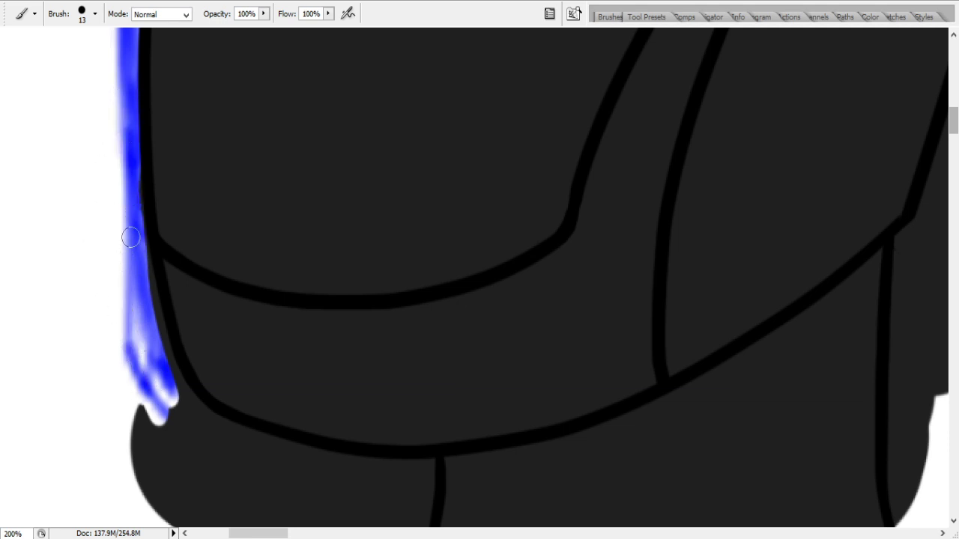
mouse_move(141, 254)
left_mouse_down()
mouse_move(167, 393)
mouse_move(193, 419)
mouse_move(150, 472)
mouse_move(168, 517)
mouse_move(230, 416)
left_mouse_up()
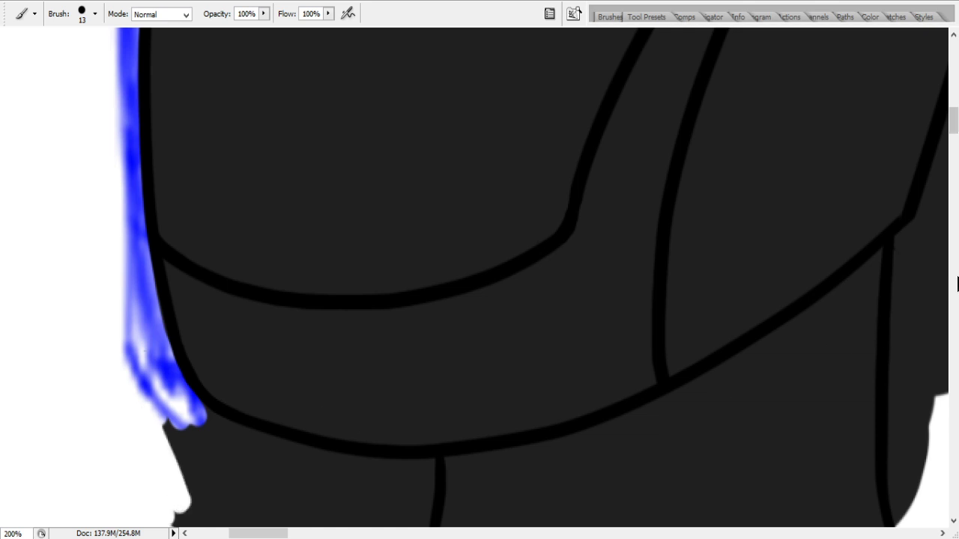
left_click_drag(954, 127, 955, 136)
mouse_move(180, 213)
left_mouse_down()
mouse_move(282, 272)
mouse_move(408, 288)
mouse_move(428, 281)
mouse_move(414, 404)
mouse_move(427, 281)
mouse_move(364, 382)
mouse_move(349, 361)
mouse_move(359, 313)
mouse_move(269, 367)
mouse_move(296, 324)
mouse_move(156, 370)
mouse_move(143, 365)
mouse_move(182, 334)
mouse_move(264, 333)
mouse_move(164, 305)
mouse_move(215, 314)
mouse_move(234, 303)
mouse_move(143, 285)
mouse_move(239, 282)
mouse_move(228, 292)
mouse_move(174, 254)
mouse_move(239, 268)
mouse_move(178, 248)
mouse_move(270, 321)
mouse_move(318, 303)
left_mouse_up()
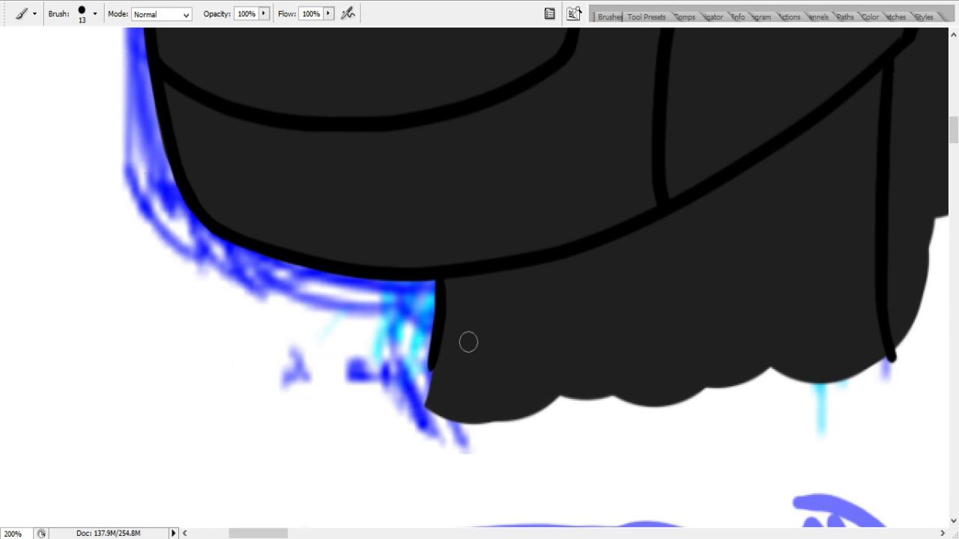
- Clear the dark grey spill beside the Default head's right neck line and lower right side, enlarging the brush to 19 px
left_click_drag(279, 533, 311, 534)
mouse_move(367, 332)
left_mouse_down()
mouse_move(381, 241)
mouse_move(356, 349)
mouse_move(357, 320)
mouse_move(348, 343)
mouse_move(345, 268)
mouse_move(362, 238)
mouse_move(354, 227)
mouse_move(362, 137)
mouse_move(373, 178)
left_mouse_up()
mouse_move(346, 229)
left_mouse_down()
mouse_move(346, 68)
mouse_move(393, 33)
mouse_move(361, 70)
mouse_move(368, 55)
mouse_move(364, 113)
left_mouse_up()
scroll(957, 126, "up", 5)
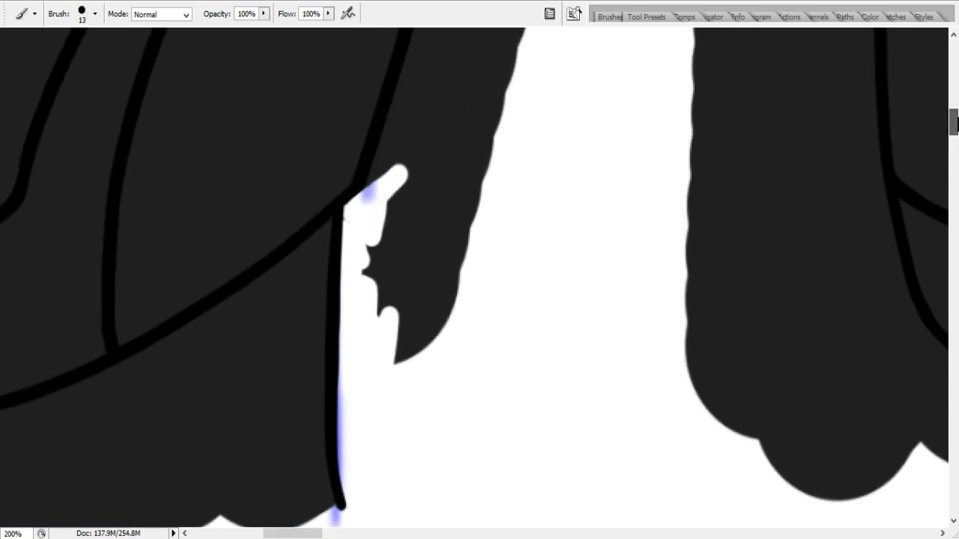
mouse_move(377, 310)
left_mouse_down()
mouse_move(402, 164)
mouse_move(370, 250)
mouse_move(379, 314)
mouse_move(366, 324)
mouse_move(386, 363)
left_mouse_up()
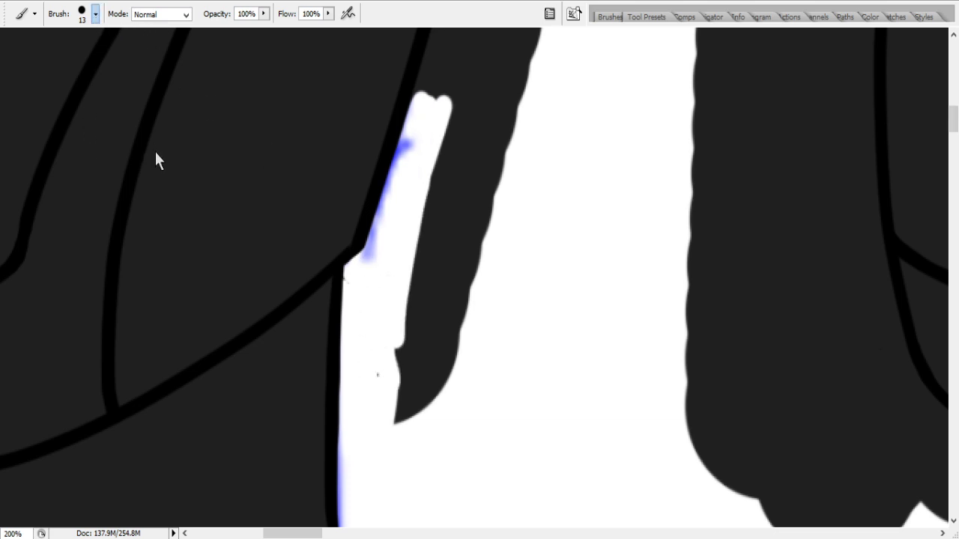
key("period")
mouse_move(426, 387)
left_mouse_down()
mouse_move(413, 412)
mouse_move(397, 393)
mouse_move(398, 415)
left_mouse_up()
mouse_move(414, 307)
left_mouse_down()
mouse_move(417, 147)
mouse_move(435, 64)
mouse_move(439, 53)
mouse_move(437, 133)
mouse_move(486, 60)
mouse_move(501, 95)
mouse_move(503, 160)
mouse_move(489, 260)
mouse_move(428, 404)
mouse_move(526, 167)
mouse_move(517, 45)
mouse_move(528, 35)
left_mouse_up()
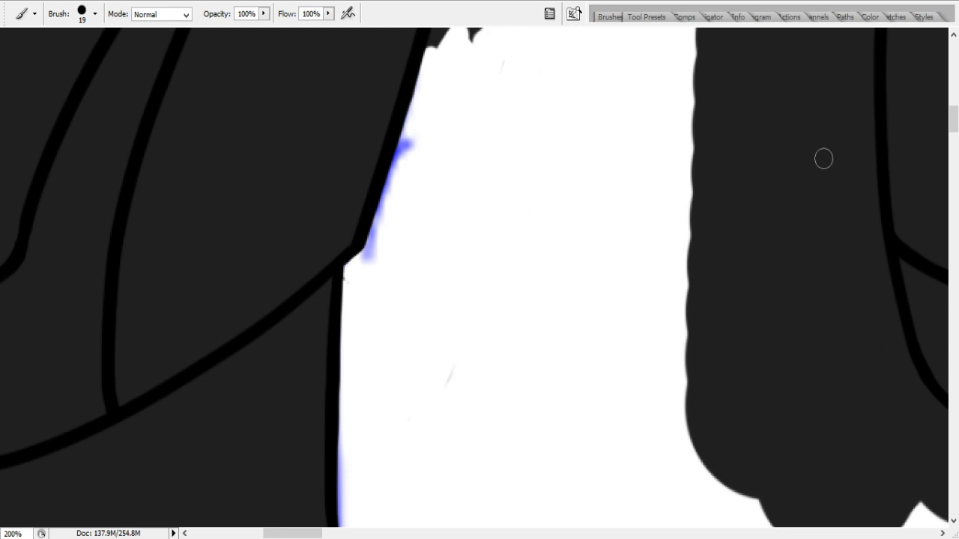
- Clear the dark grey spill along the middle of the Default head's right side up towards the ear
mouse_move(956, 146)
left_mouse_down()
mouse_move(957, 91)
mouse_move(944, 87)
mouse_move(958, 38)
mouse_move(955, 101)
left_mouse_up()
mouse_move(449, 400)
left_mouse_down()
mouse_move(472, 327)
mouse_move(461, 348)
mouse_move(471, 274)
mouse_move(441, 388)
mouse_move(480, 396)
mouse_move(524, 225)
mouse_move(561, 167)
mouse_move(528, 214)
mouse_move(592, 143)
mouse_move(558, 299)
left_mouse_up()
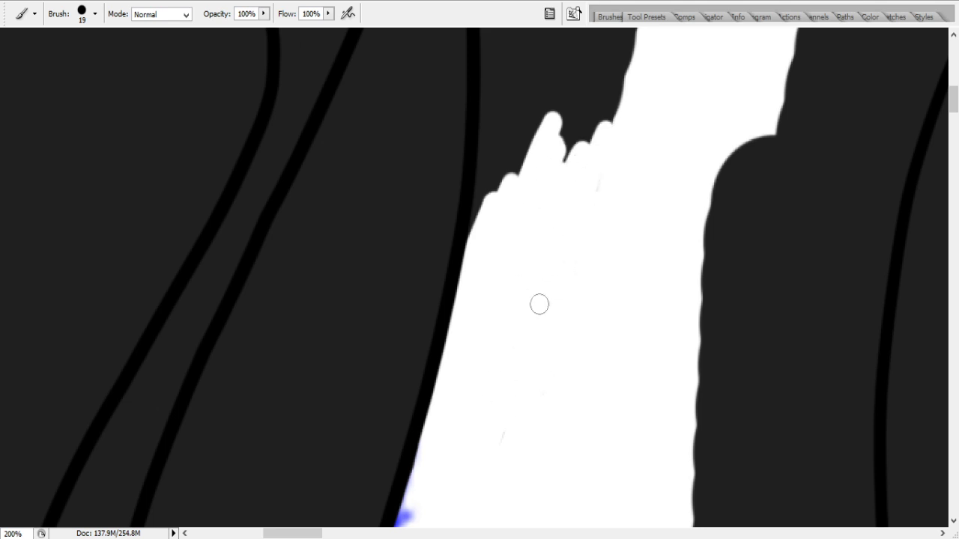
mouse_move(652, 45)
left_mouse_down()
mouse_move(597, 88)
mouse_move(625, 47)
mouse_move(563, 132)
mouse_move(466, 231)
mouse_move(466, 207)
mouse_move(474, 237)
mouse_move(489, 98)
mouse_move(503, 64)
mouse_move(498, 184)
mouse_move(601, 6)
mouse_move(584, 40)
left_mouse_up()
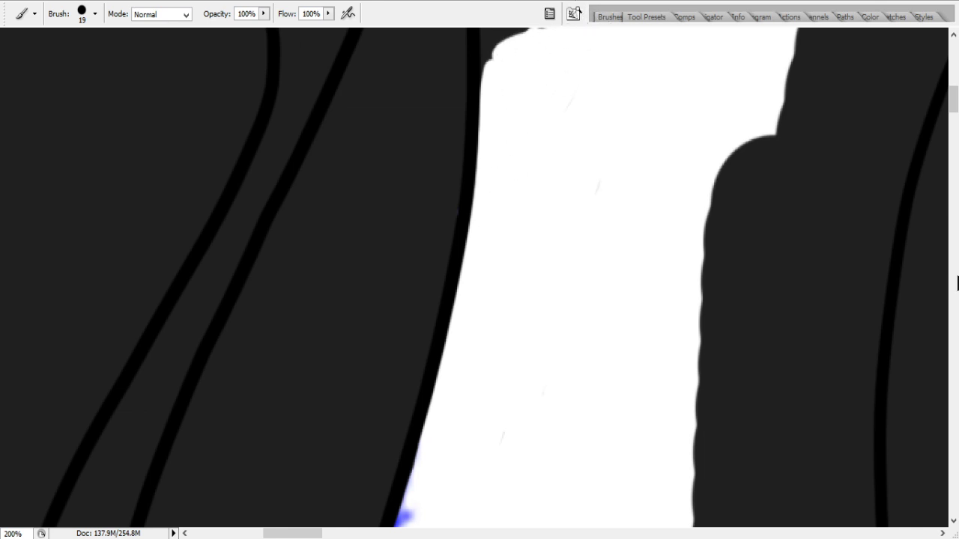
- Clear the dark grey spill along the inner edge of the Default head's right ear and past its tip, undoing the first stroke
left_click_drag(955, 97, 955, 75)
mouse_move(188, 233)
left_mouse_down()
mouse_move(167, 271)
mouse_move(382, 120)
mouse_move(226, 197)
left_mouse_up()
key("ctrl+z")
mouse_move(270, 171)
left_mouse_down()
mouse_move(184, 271)
mouse_move(335, 116)
left_mouse_up()
mouse_move(234, 206)
left_mouse_down()
mouse_move(285, 156)
mouse_move(599, 28)
mouse_move(513, 37)
mouse_move(236, 107)
mouse_move(424, 48)
left_mouse_up()
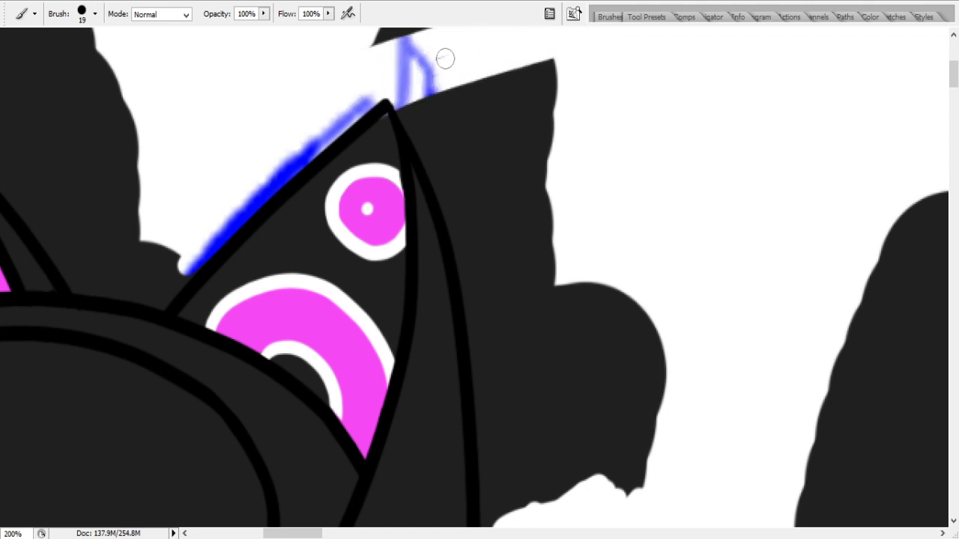
- Restore the dark grey in the Default head's right ear tip and erase the overshoot and leftover grey above it at 19 px
left_click_drag(428, 43, 439, 96)
left_click(383, 124)
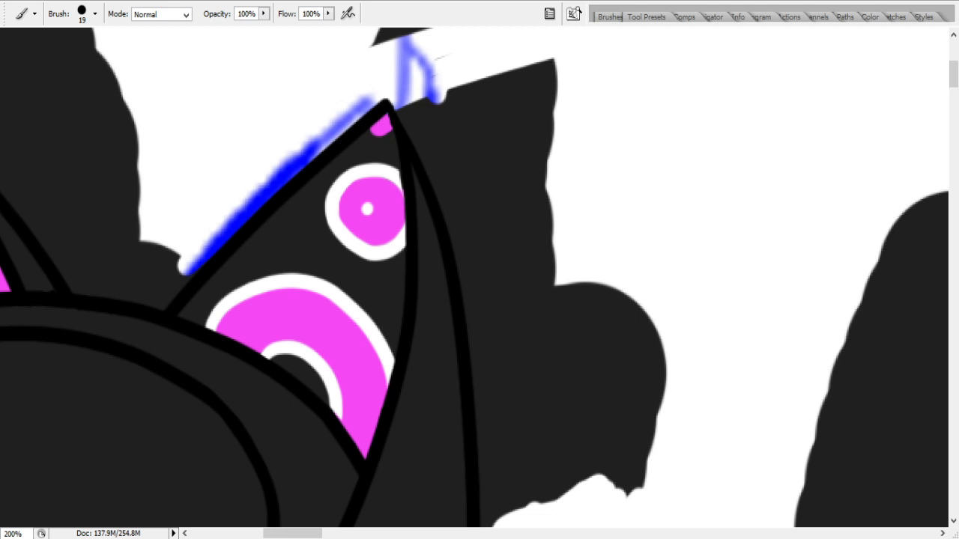
mouse_move(378, 126)
left_mouse_down()
mouse_move(394, 117)
mouse_move(350, 112)
left_mouse_up()
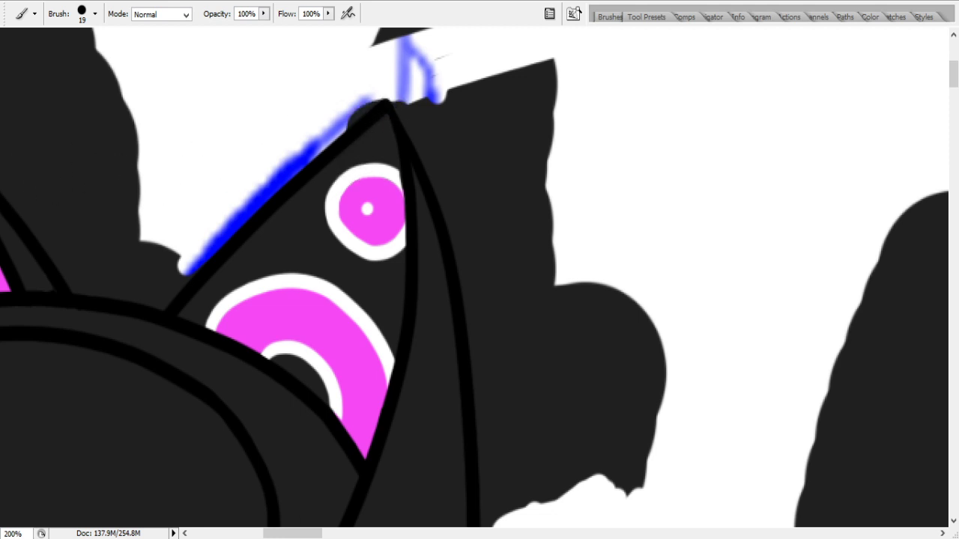
key("e")
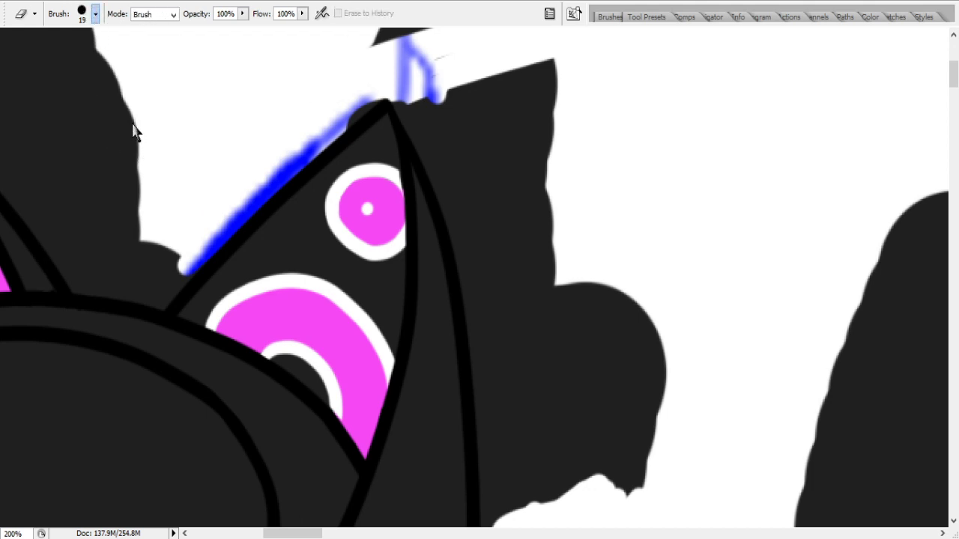
left_click_drag(338, 103, 335, 112)
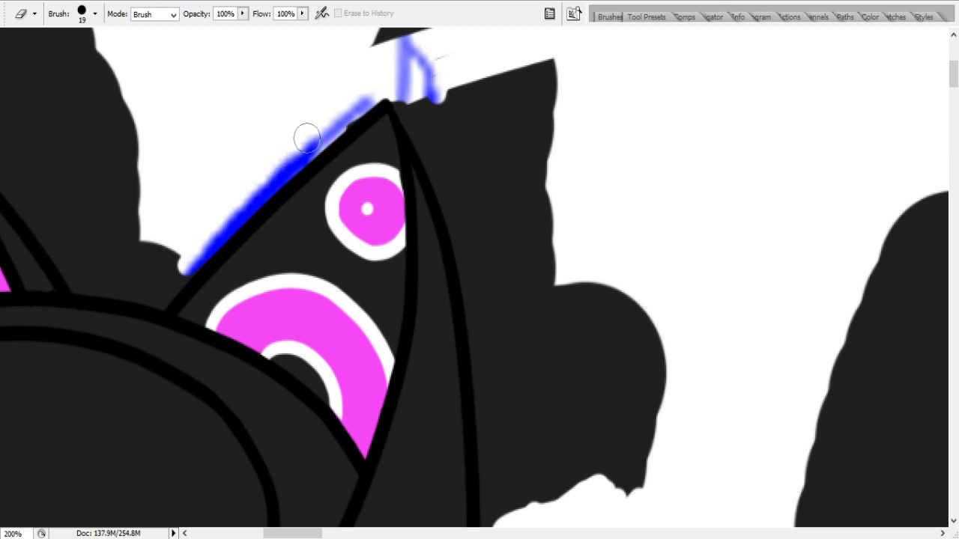
left_click_drag(397, 70, 479, 17)
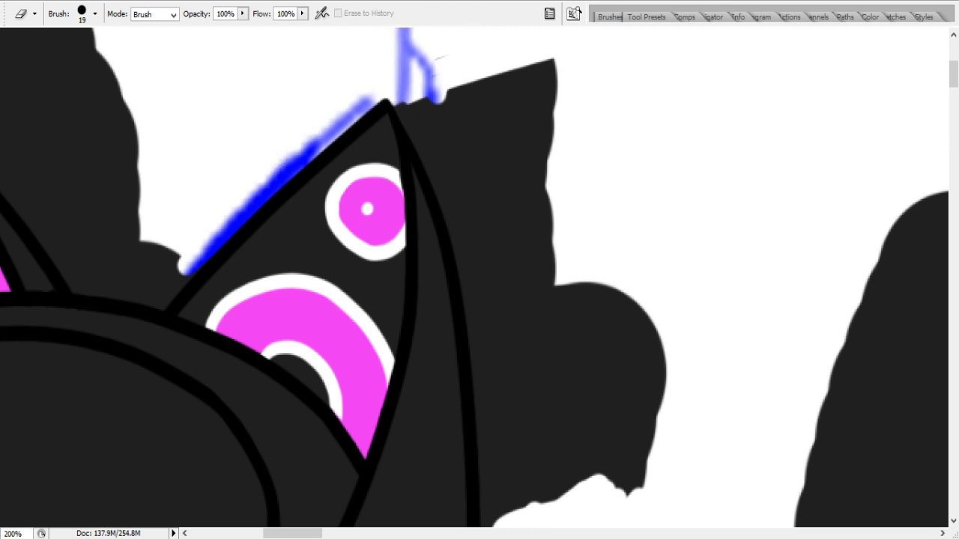
- Clear the dark grey spill outside the outer edge of the Default head's right ear, down to the side of the hood
key("b")
mouse_move(408, 94)
left_mouse_down()
mouse_move(442, 173)
mouse_move(399, 94)
mouse_move(406, 39)
mouse_move(475, 173)
mouse_move(514, 165)
mouse_move(512, 63)
mouse_move(551, 67)
mouse_move(513, 175)
mouse_move(467, 207)
mouse_move(491, 282)
mouse_move(453, 147)
mouse_move(467, 226)
mouse_move(450, 196)
mouse_move(549, 483)
mouse_move(546, 530)
mouse_move(547, 208)
mouse_move(552, 363)
mouse_move(573, 470)
mouse_move(524, 165)
mouse_move(563, 397)
mouse_move(544, 365)
mouse_move(540, 405)
mouse_move(572, 415)
left_mouse_up()
mouse_move(598, 248)
left_mouse_down()
mouse_move(603, 360)
mouse_move(646, 444)
mouse_move(627, 374)
mouse_move(646, 399)
mouse_move(711, 324)
left_mouse_up()
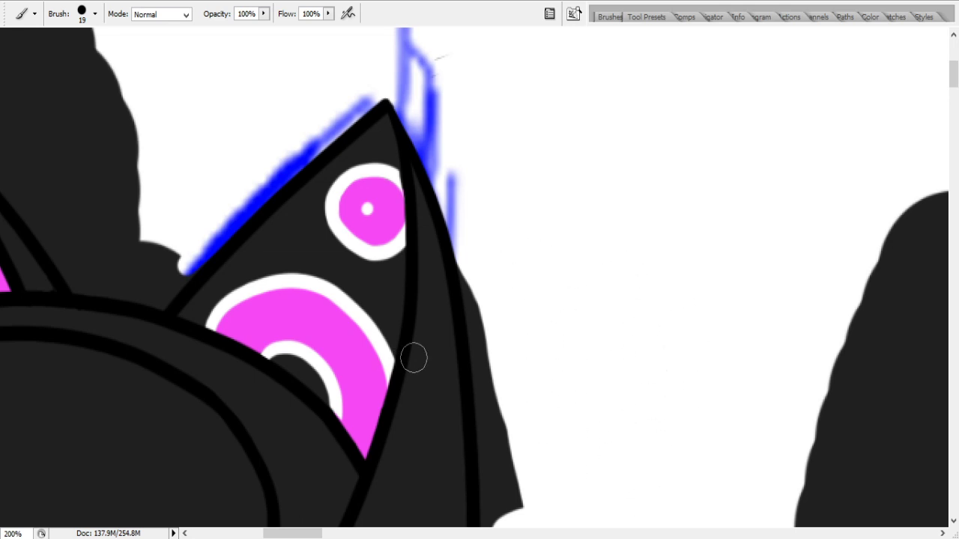
mouse_move(474, 298)
left_mouse_down()
mouse_move(467, 255)
mouse_move(512, 505)
mouse_move(502, 513)
mouse_move(500, 497)
mouse_move(498, 527)
mouse_move(485, 432)
mouse_move(498, 521)
mouse_move(496, 375)
mouse_move(510, 406)
mouse_move(703, 347)
left_mouse_up()
scroll(956, 113, "down", 5)
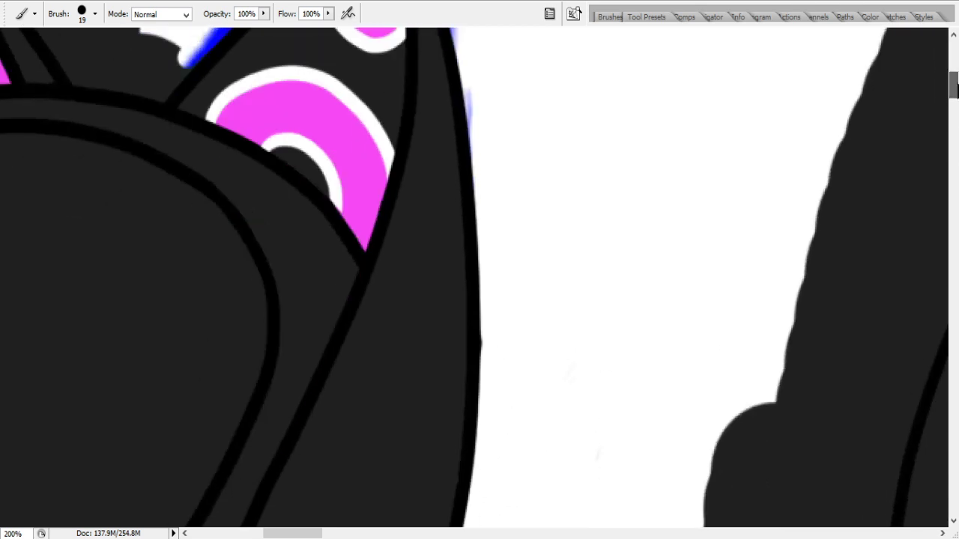
left_click_drag(499, 327, 503, 337)
- Clear the remaining dark grey spill above and between the Default head's ears, down to the top of the hood
scroll(950, 122, "up", 8)
mouse_move(396, 97)
left_mouse_down()
mouse_move(528, 114)
mouse_move(470, 121)
left_mouse_up()
left_click_drag(292, 533, 274, 533)
mouse_move(193, 190)
left_mouse_down()
mouse_move(227, 222)
mouse_move(202, 211)
mouse_move(214, 208)
mouse_move(301, 290)
mouse_move(192, 198)
mouse_move(327, 324)
mouse_move(314, 282)
mouse_move(246, 201)
mouse_move(268, 162)
mouse_move(257, 116)
mouse_move(286, 200)
mouse_move(412, 305)
mouse_move(302, 95)
mouse_move(338, 96)
mouse_move(411, 207)
left_mouse_up()
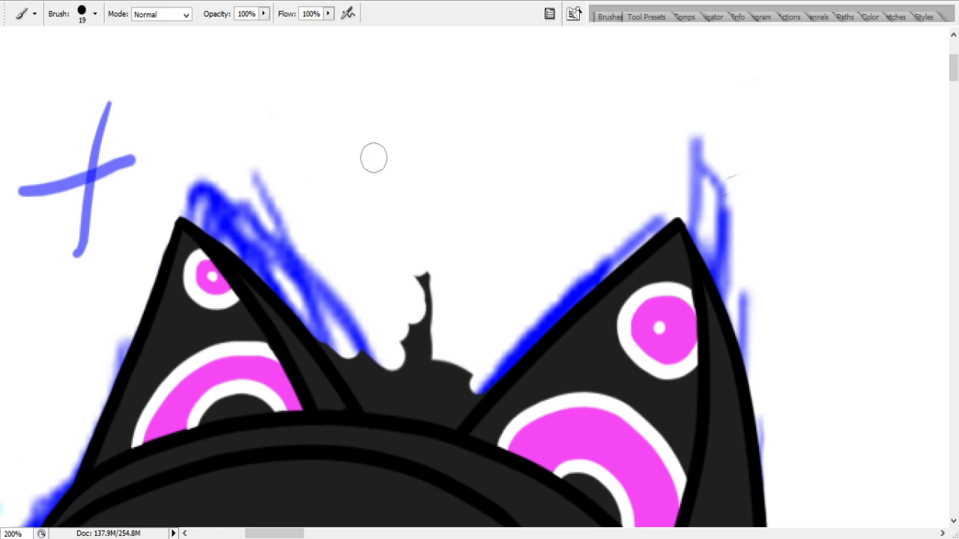
mouse_move(337, 309)
left_mouse_down()
mouse_move(346, 351)
mouse_move(321, 325)
mouse_move(380, 390)
mouse_move(332, 340)
mouse_move(379, 391)
mouse_move(370, 397)
mouse_move(406, 407)
mouse_move(459, 410)
mouse_move(507, 365)
mouse_move(477, 371)
mouse_move(484, 335)
mouse_move(376, 383)
mouse_move(429, 374)
mouse_move(393, 352)
mouse_move(429, 379)
mouse_move(424, 406)
mouse_move(439, 417)
mouse_move(452, 391)
left_mouse_up()
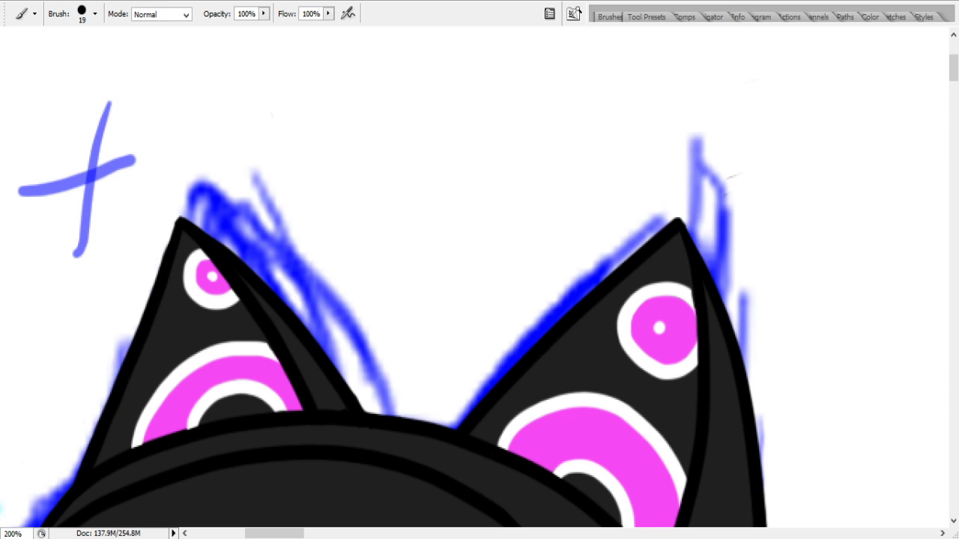
- Colour the ring insides and the bands between the white arcs magenta on both ears of the next head to the right
left_click(307, 534)
left_click_drag(320, 534, 285, 534)
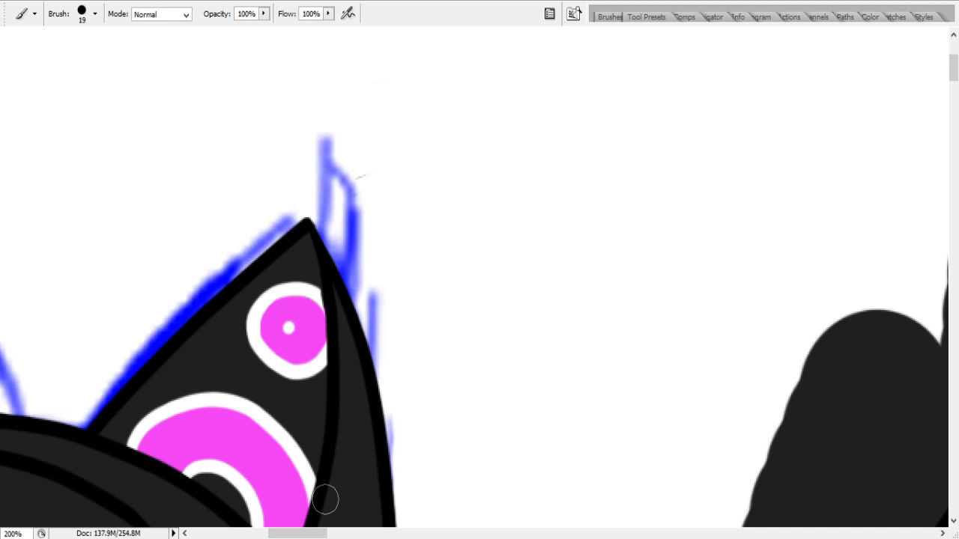
left_click_drag(306, 532, 365, 531)
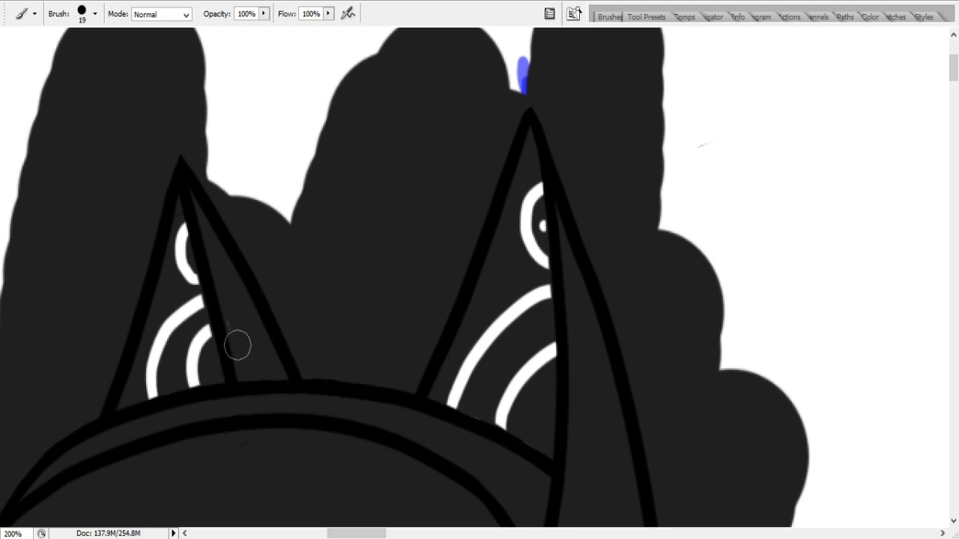
mouse_move(177, 385)
left_mouse_down()
mouse_move(168, 397)
mouse_move(179, 401)
mouse_move(187, 344)
left_mouse_up()
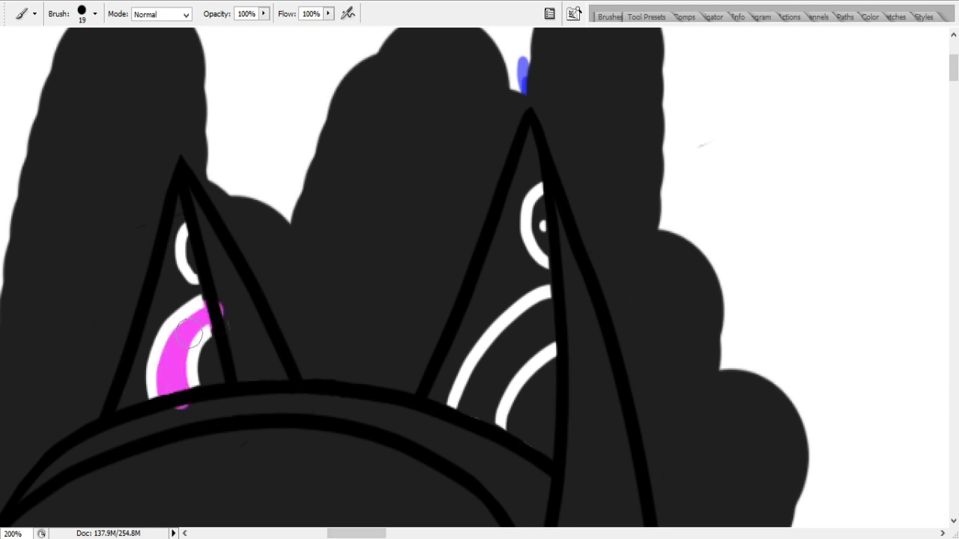
left_click_drag(190, 244, 189, 262)
mouse_move(478, 440)
left_mouse_down()
mouse_move(507, 352)
mouse_move(557, 306)
mouse_move(545, 319)
mouse_move(572, 329)
mouse_move(480, 444)
left_mouse_up()
mouse_move(556, 252)
left_mouse_down()
mouse_move(560, 197)
mouse_move(553, 222)
left_mouse_up()
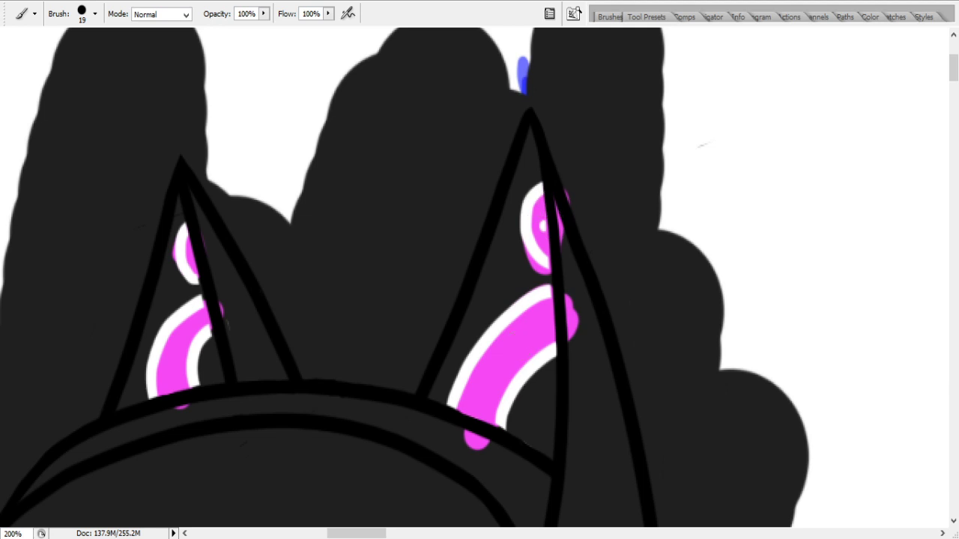
- Paint dark grey over the magenta that overflows the ear and hood outlines on the second head
mouse_move(575, 237)
left_mouse_down()
mouse_move(561, 186)
mouse_move(595, 360)
mouse_move(570, 279)
mouse_move(506, 250)
left_mouse_up()
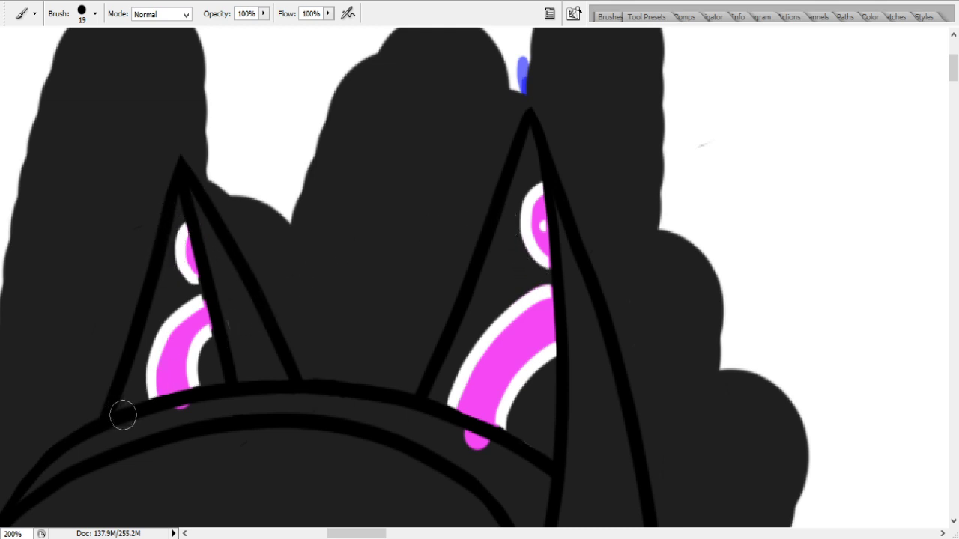
left_click_drag(139, 424, 194, 414)
left_click_drag(466, 440, 504, 452)
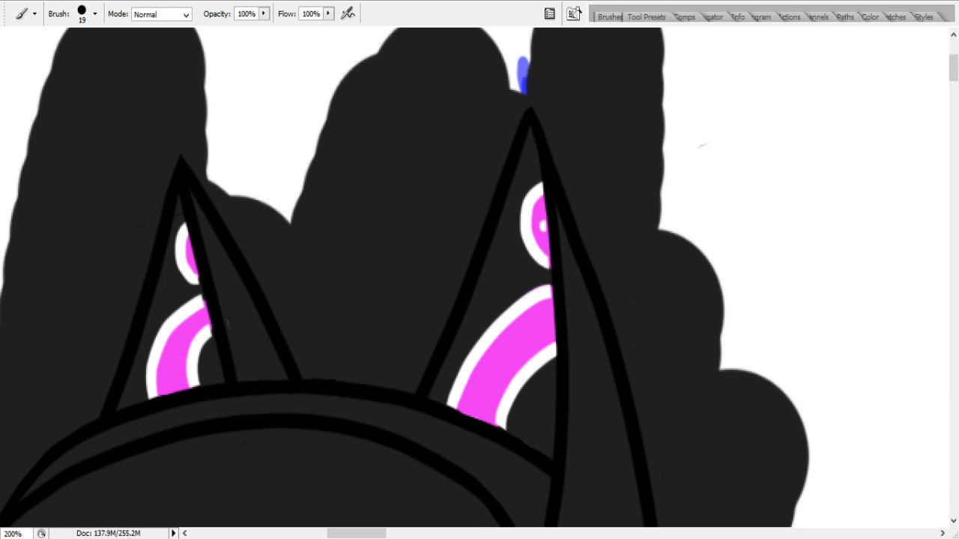
- Clear the dark grey spill above and between the second head's ears and beside the upper part of its right ear
mouse_move(215, 113)
left_mouse_down()
mouse_move(112, 133)
mouse_move(265, 55)
mouse_move(37, 71)
mouse_move(127, 30)
left_mouse_up()
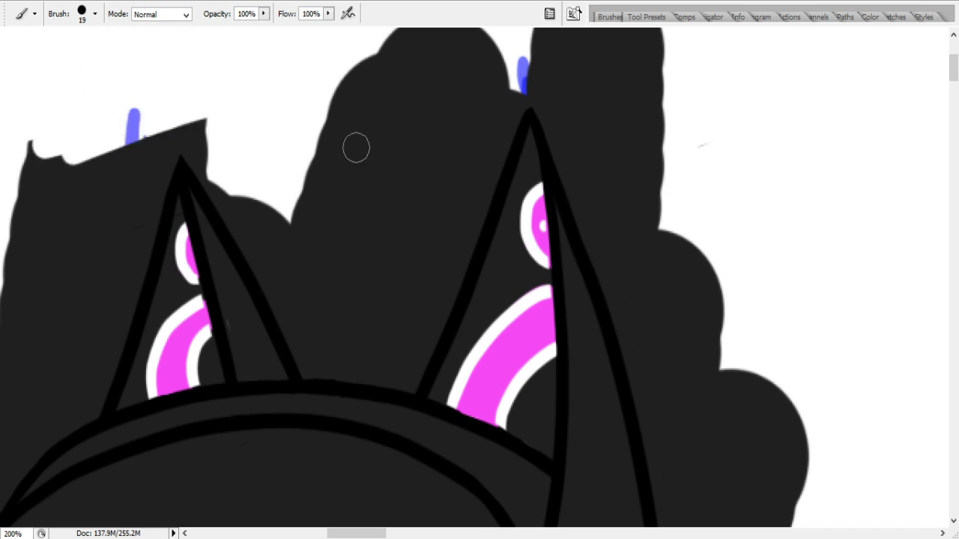
mouse_move(536, 174)
left_mouse_down()
mouse_move(649, 265)
mouse_move(621, 277)
mouse_move(578, 178)
mouse_move(608, 174)
mouse_move(617, 150)
mouse_move(664, 343)
mouse_move(588, 211)
mouse_move(524, 64)
mouse_move(704, 54)
mouse_move(427, 41)
left_mouse_up()
scroll(951, 125, "up", 5)
mouse_move(428, 227)
left_mouse_down()
mouse_move(354, 245)
mouse_move(428, 164)
mouse_move(339, 294)
mouse_move(418, 248)
mouse_move(601, 177)
mouse_move(561, 229)
mouse_move(641, 263)
mouse_move(635, 282)
mouse_move(667, 333)
mouse_move(622, 262)
left_mouse_up()
mouse_move(246, 188)
left_mouse_down()
mouse_move(81, 204)
mouse_move(70, 195)
mouse_move(38, 240)
left_mouse_up()
mouse_move(142, 284)
left_mouse_down()
mouse_move(248, 397)
mouse_move(281, 453)
mouse_move(219, 349)
mouse_move(300, 487)
mouse_move(331, 457)
mouse_move(407, 277)
mouse_move(308, 390)
mouse_move(400, 284)
mouse_move(368, 387)
mouse_move(445, 302)
mouse_move(421, 343)
mouse_move(471, 326)
mouse_move(484, 332)
mouse_move(450, 467)
mouse_move(509, 269)
mouse_move(520, 265)
left_mouse_up()
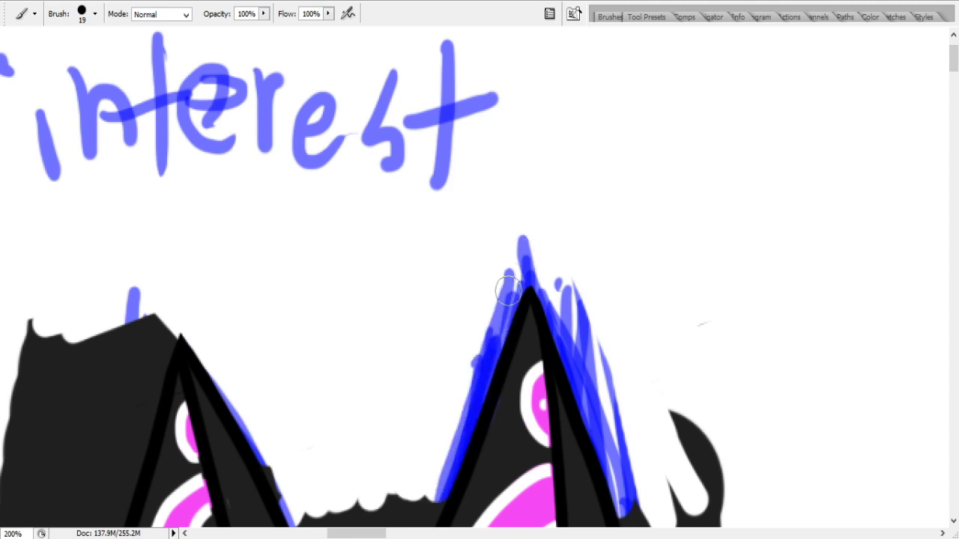
left_click_drag(955, 60, 956, 69)
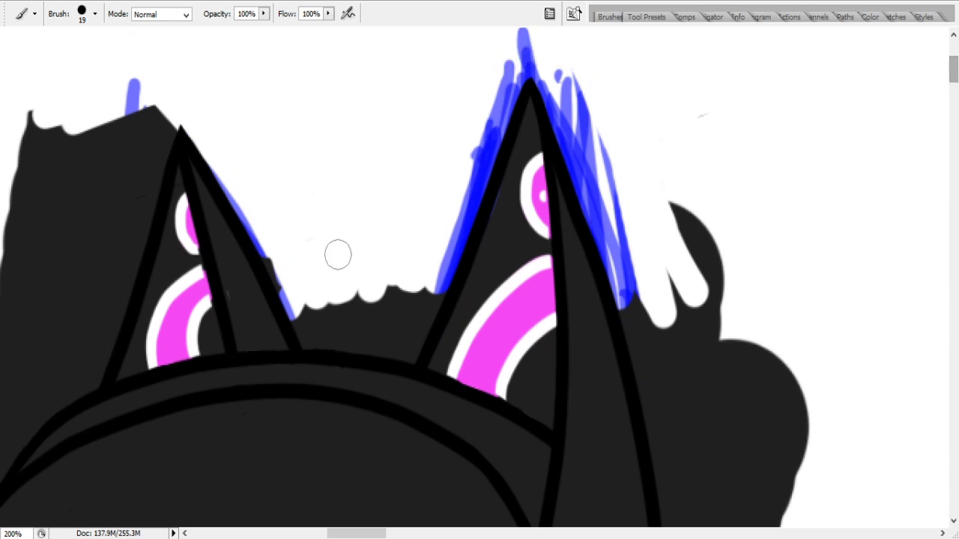
mouse_move(295, 295)
left_mouse_down()
mouse_move(311, 332)
mouse_move(400, 352)
mouse_move(434, 288)
mouse_move(405, 349)
mouse_move(370, 316)
mouse_move(382, 313)
mouse_move(308, 306)
mouse_move(365, 310)
left_mouse_up()
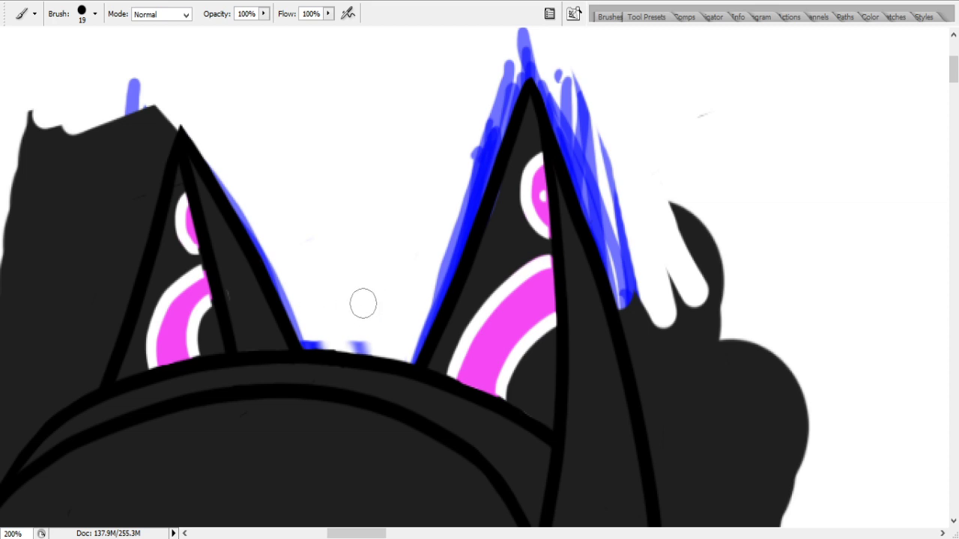
- Clear the dark grey spill outside the second head's left ear and the adjoining upper left of the hood
mouse_move(136, 203)
left_mouse_down()
mouse_move(61, 265)
mouse_move(66, 283)
mouse_move(152, 100)
mouse_move(85, 280)
mouse_move(166, 108)
mouse_move(106, 302)
mouse_move(179, 127)
mouse_move(118, 287)
mouse_move(87, 332)
mouse_move(97, 355)
mouse_move(111, 314)
mouse_move(91, 362)
mouse_move(64, 380)
mouse_move(105, 367)
mouse_move(63, 387)
mouse_move(49, 379)
mouse_move(87, 132)
mouse_move(102, 219)
mouse_move(45, 252)
mouse_move(39, 114)
mouse_move(27, 124)
mouse_move(12, 332)
mouse_move(19, 373)
mouse_move(47, 271)
mouse_move(94, 197)
left_mouse_up()
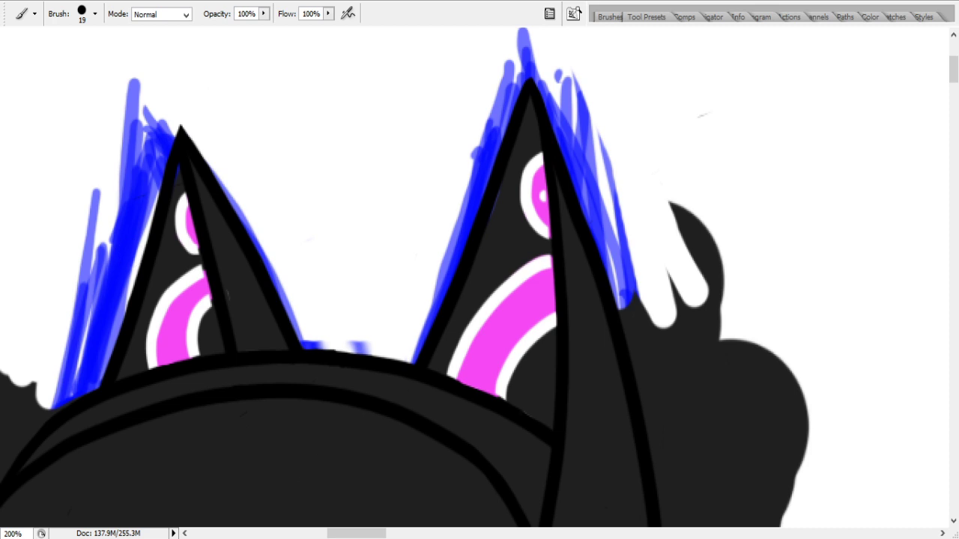
left_click_drag(356, 534, 334, 533)
left_click_drag(344, 338, 169, 468)
mouse_move(114, 498)
left_mouse_down()
mouse_move(327, 353)
mouse_move(167, 492)
mouse_move(352, 325)
mouse_move(327, 314)
mouse_move(186, 357)
mouse_move(352, 269)
left_mouse_up()
mouse_move(258, 429)
left_mouse_down()
mouse_move(167, 514)
mouse_move(389, 366)
mouse_move(297, 496)
mouse_move(407, 376)
mouse_move(427, 387)
left_mouse_up()
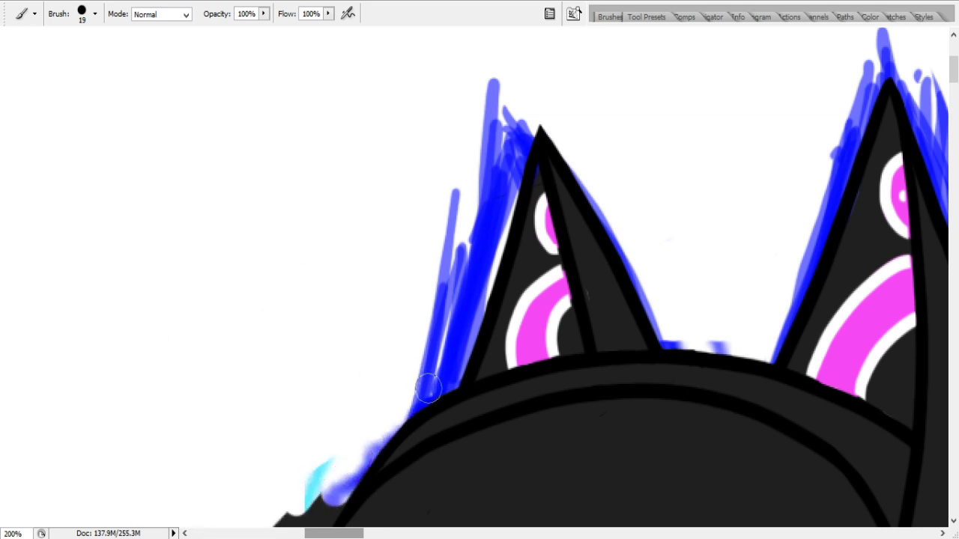
- Clear the dark grey spill down the upper and middle left side of the second head, flush with the outline
left_click_drag(953, 71, 952, 88)
mouse_move(142, 262)
left_mouse_down()
mouse_move(43, 475)
mouse_move(246, 249)
mouse_move(218, 374)
mouse_move(297, 235)
mouse_move(225, 479)
mouse_move(231, 370)
left_mouse_up()
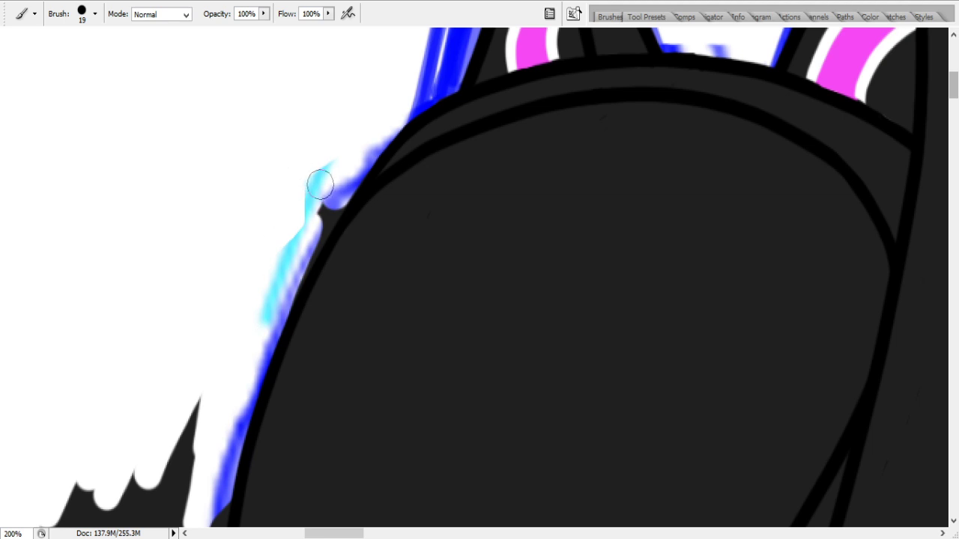
left_click_drag(314, 204, 377, 145)
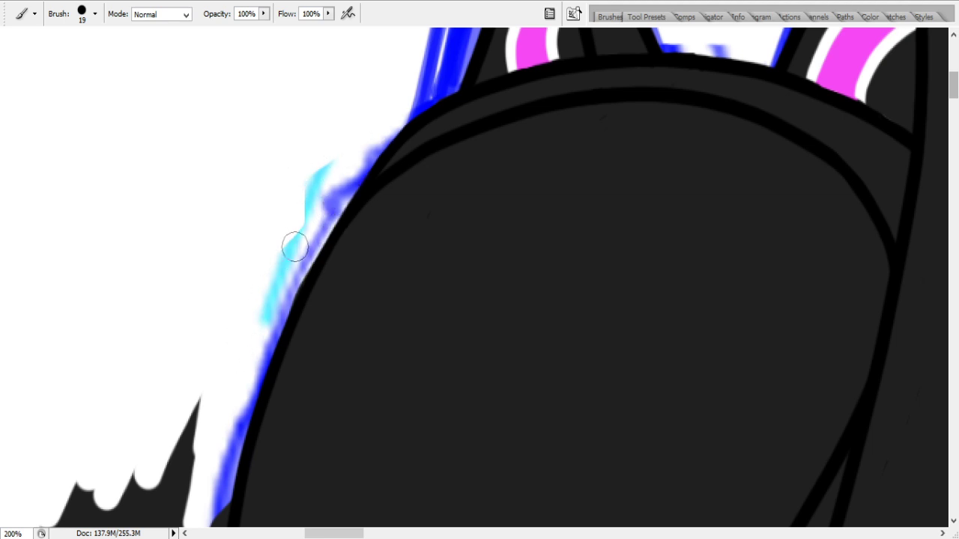
left_click_drag(329, 192, 267, 291)
scroll(956, 105, "down", 5)
mouse_move(197, 231)
left_mouse_down()
mouse_move(132, 251)
mouse_move(188, 141)
mouse_move(244, 92)
mouse_move(100, 201)
mouse_move(28, 395)
mouse_move(42, 427)
mouse_move(69, 306)
mouse_move(27, 206)
mouse_move(49, 177)
mouse_move(113, 305)
mouse_move(112, 444)
mouse_move(144, 413)
mouse_move(162, 422)
mouse_move(157, 440)
mouse_move(186, 276)
mouse_move(183, 424)
mouse_move(205, 290)
mouse_move(199, 357)
left_mouse_up()
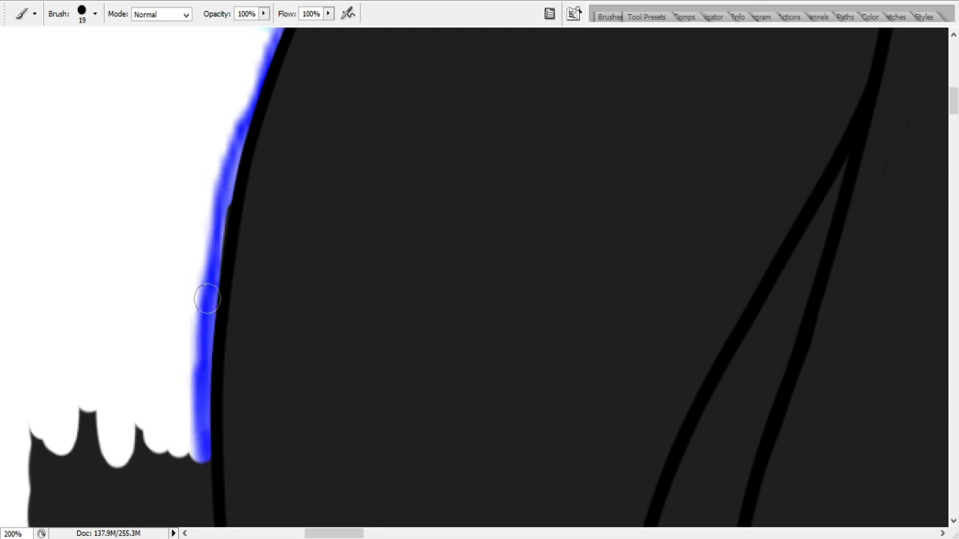
mouse_move(139, 450)
left_mouse_down()
mouse_move(65, 497)
mouse_move(12, 458)
mouse_move(90, 494)
mouse_move(95, 420)
mouse_move(142, 494)
mouse_move(203, 447)
mouse_move(236, 488)
left_mouse_up()
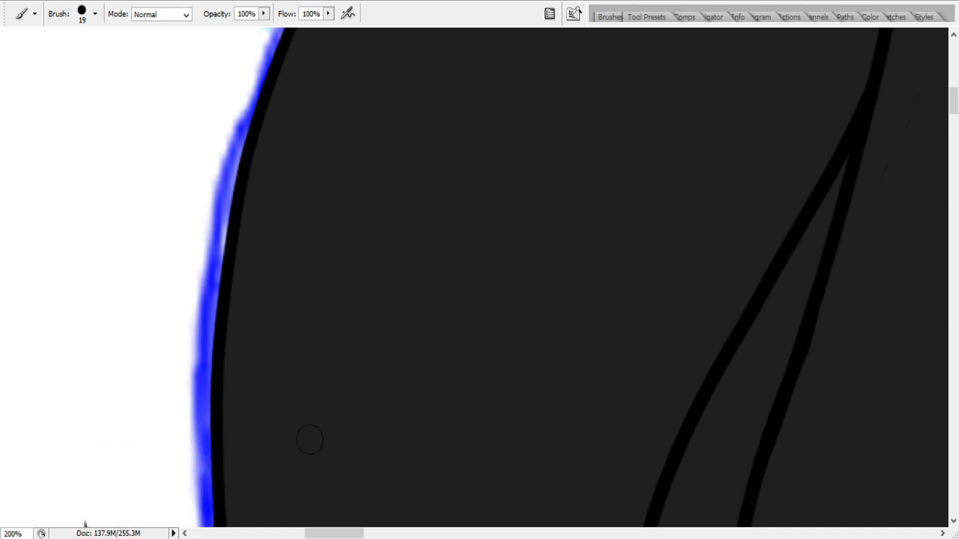
- Clear the dark grey spill beside the second head's lower left side and under the chin up to the neck line
left_click_drag(956, 101, 956, 124)
left_click_drag(129, 141, 171, 479)
mouse_move(112, 127)
left_mouse_down()
mouse_move(115, 312)
mouse_move(71, 427)
mouse_move(37, 147)
mouse_move(51, 258)
mouse_move(49, 434)
left_mouse_up()
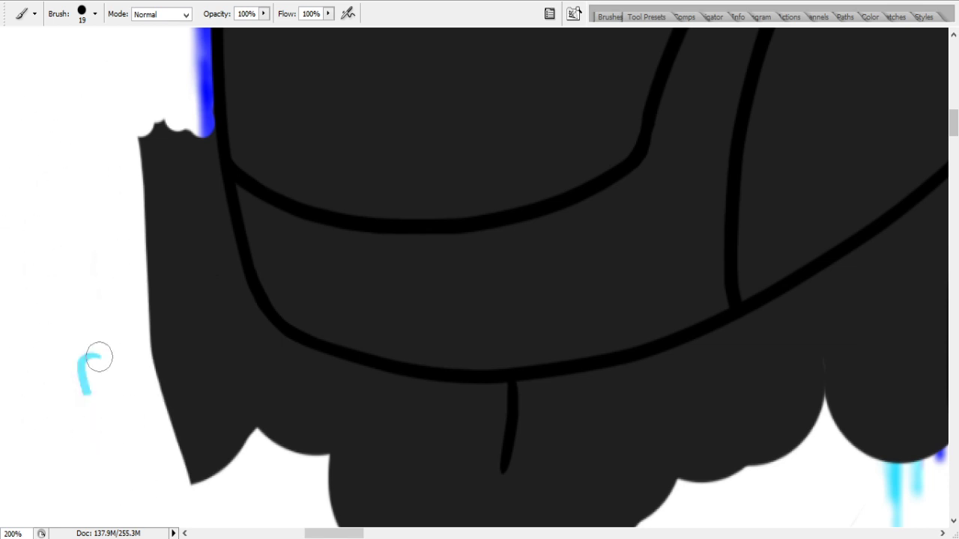
left_click_drag(187, 448, 113, 124)
mouse_move(174, 126)
left_mouse_down()
mouse_move(160, 324)
mouse_move(247, 359)
mouse_move(259, 442)
left_mouse_up()
mouse_move(212, 355)
left_mouse_down()
mouse_move(138, 91)
mouse_move(206, 284)
mouse_move(182, 262)
mouse_move(177, 68)
mouse_move(214, 257)
mouse_move(189, 147)
mouse_move(203, 122)
mouse_move(192, 67)
mouse_move(265, 367)
mouse_move(342, 467)
mouse_move(357, 413)
mouse_move(305, 352)
mouse_move(495, 400)
mouse_move(469, 530)
mouse_move(420, 533)
mouse_move(447, 528)
mouse_move(376, 456)
mouse_move(420, 481)
mouse_move(286, 493)
left_mouse_up()
mouse_move(326, 376)
left_mouse_down()
mouse_move(346, 398)
mouse_move(450, 412)
mouse_move(478, 466)
left_mouse_up()
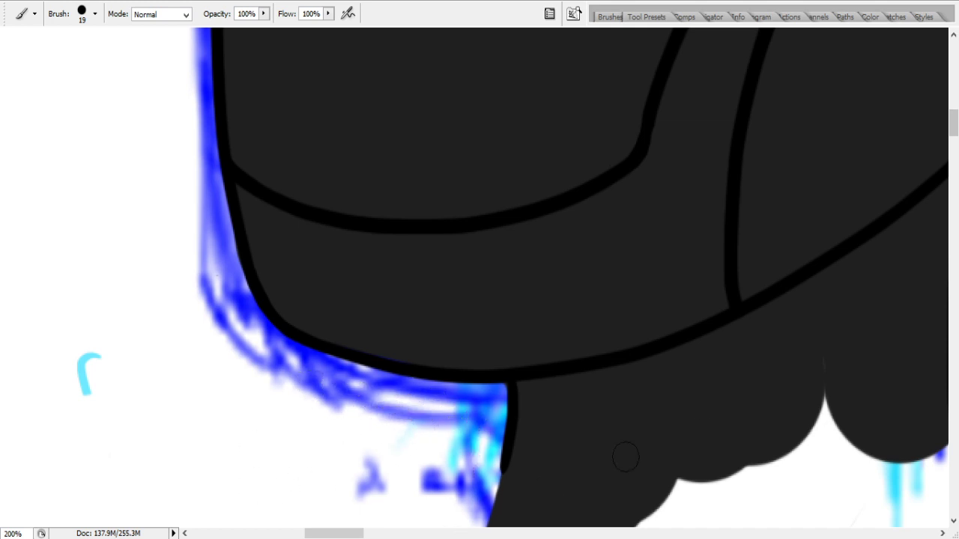
- Trim the dark grey fill hanging below the second head's neck to the end of the neck lines
left_click_drag(957, 133, 956, 143)
mouse_move(494, 296)
left_mouse_down()
mouse_move(525, 277)
mouse_move(462, 246)
mouse_move(612, 255)
mouse_move(540, 284)
mouse_move(610, 286)
left_mouse_up()
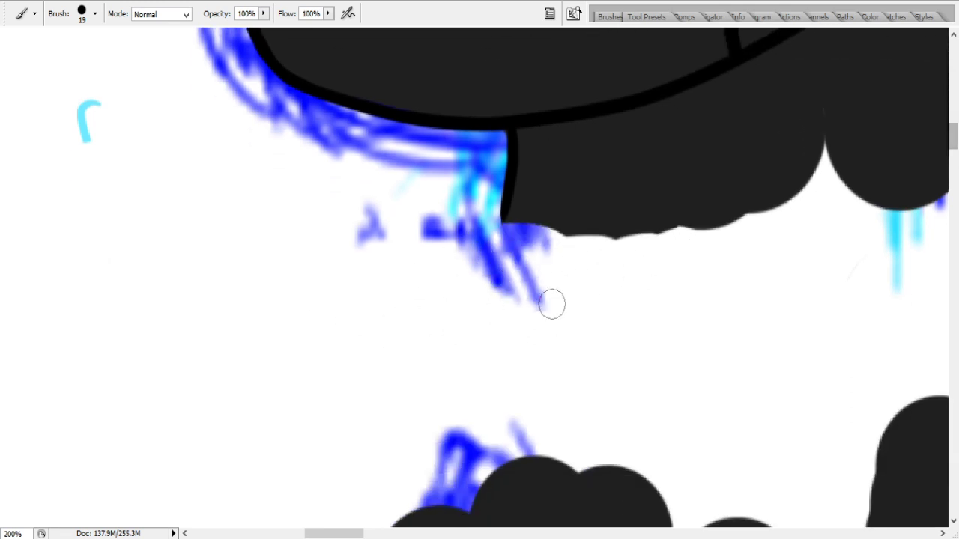
scroll(349, 520, "right", 5)
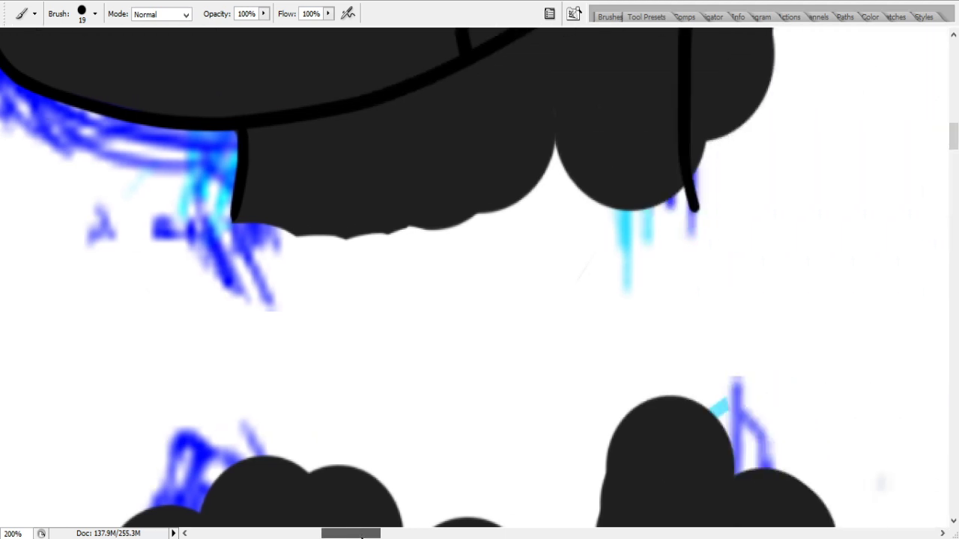
mouse_move(391, 165)
left_mouse_down()
mouse_move(364, 66)
mouse_move(391, 54)
mouse_move(410, 69)
mouse_move(419, 140)
mouse_move(445, 65)
left_mouse_up()
- Clear the dark grey spill along the lower and middle right side of the second head, flush with the outline
left_click_drag(956, 149, 956, 123)
mouse_move(398, 477)
left_mouse_down()
mouse_move(393, 438)
mouse_move(377, 514)
mouse_move(383, 391)
mouse_move(402, 411)
mouse_move(396, 397)
left_mouse_up()
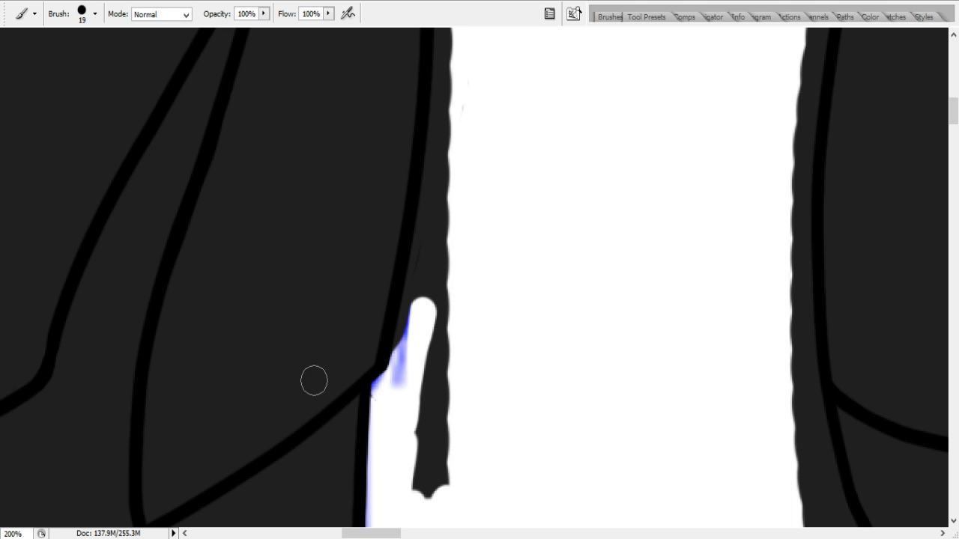
mouse_move(460, 362)
left_mouse_down()
mouse_move(429, 494)
mouse_move(405, 451)
mouse_move(434, 247)
left_mouse_up()
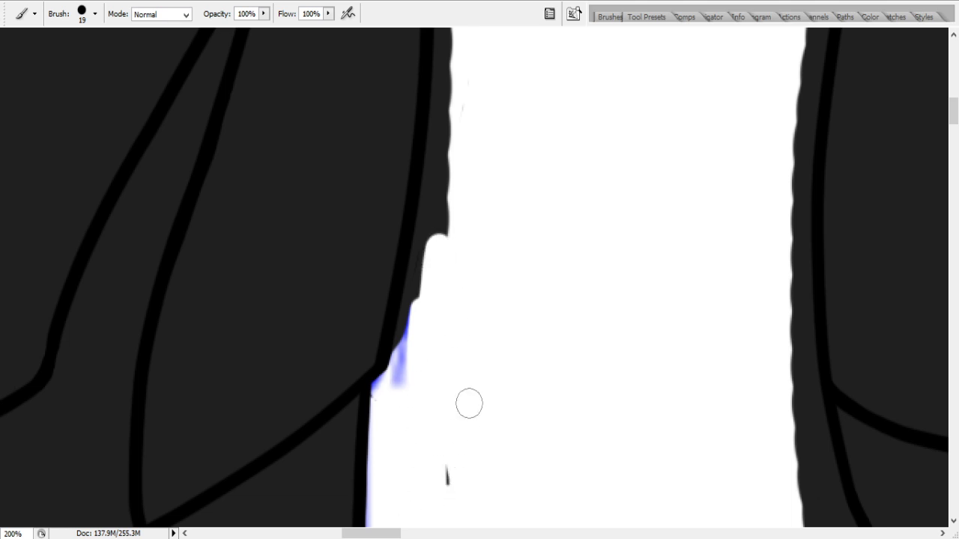
mouse_move(424, 374)
left_mouse_down()
mouse_move(441, 152)
mouse_move(437, 236)
left_mouse_up()
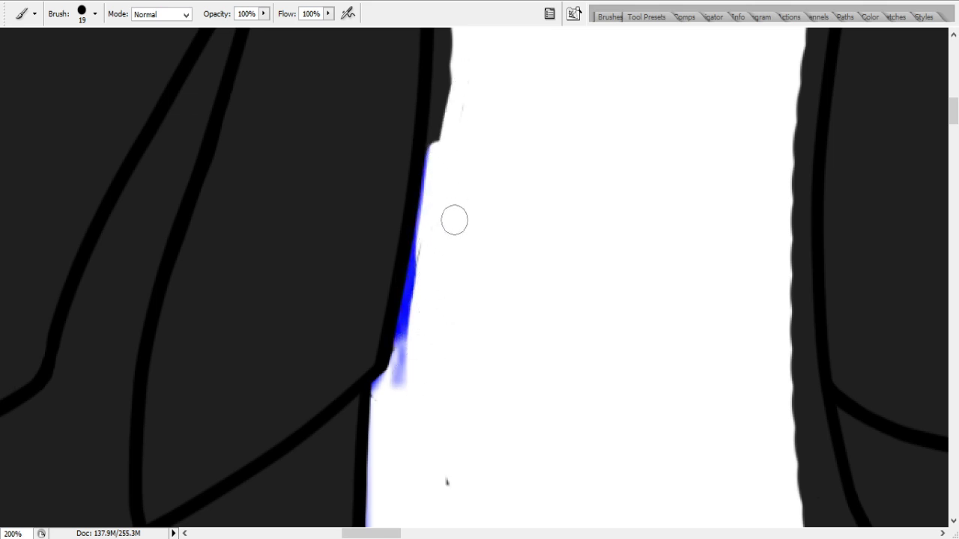
left_click_drag(424, 454, 439, 484)
left_click_drag(445, 203, 441, 45)
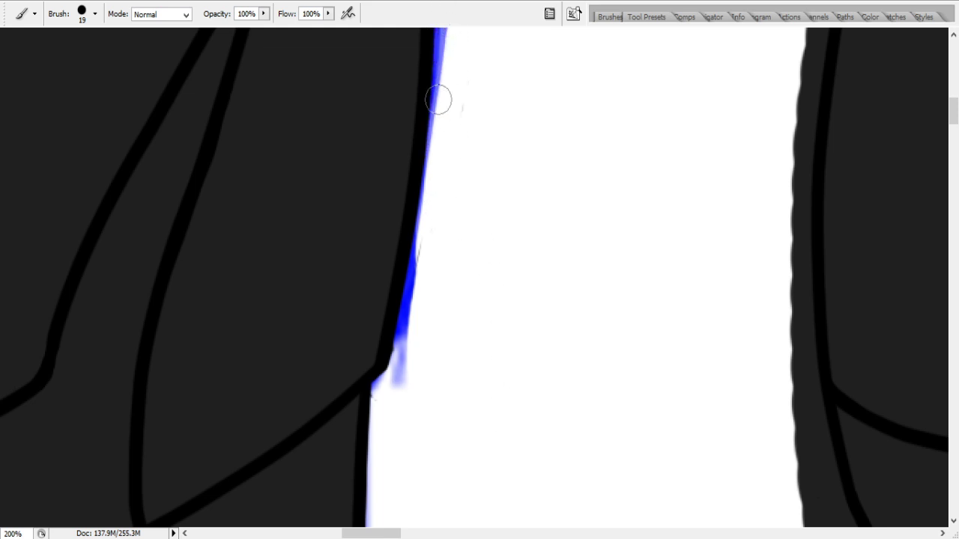
left_click_drag(405, 284, 467, 239)
key("ctrl+z")
left_click_drag(456, 139, 445, 103)
- Clear the dark grey spill along the second head's upper right side and outside its right ear
left_click_drag(956, 104, 956, 88)
mouse_move(445, 357)
left_mouse_down()
mouse_move(464, 140)
mouse_move(454, 232)
mouse_move(541, 64)
mouse_move(421, 289)
mouse_move(465, 253)
mouse_move(400, 263)
mouse_move(413, 264)
left_mouse_up()
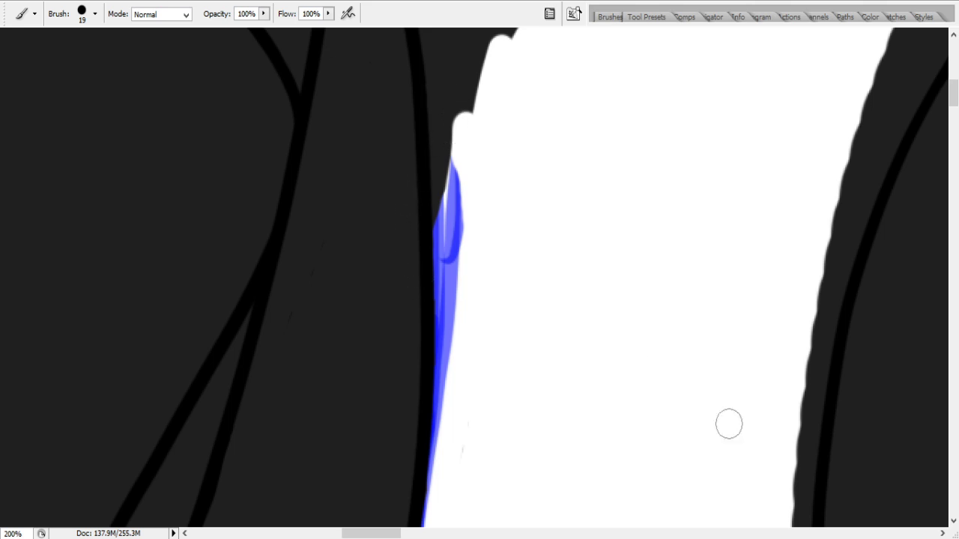
mouse_move(444, 81)
left_mouse_down()
mouse_move(449, 90)
mouse_move(446, 68)
left_mouse_up()
mouse_move(441, 72)
left_mouse_down()
mouse_move(446, 142)
mouse_move(433, 117)
mouse_move(436, 105)
mouse_move(450, 204)
mouse_move(441, 239)
mouse_move(438, 37)
mouse_move(460, 158)
mouse_move(509, 21)
left_mouse_up()
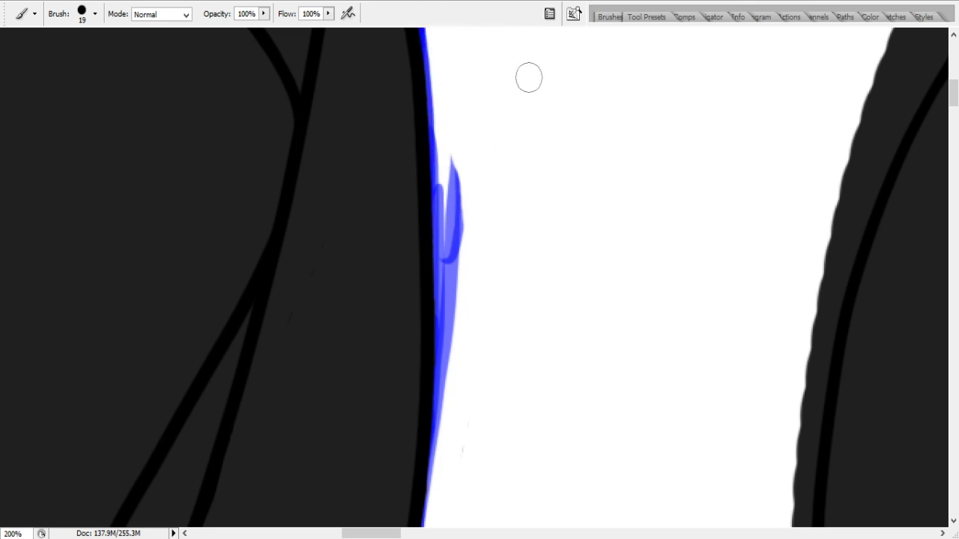
left_click(954, 34)
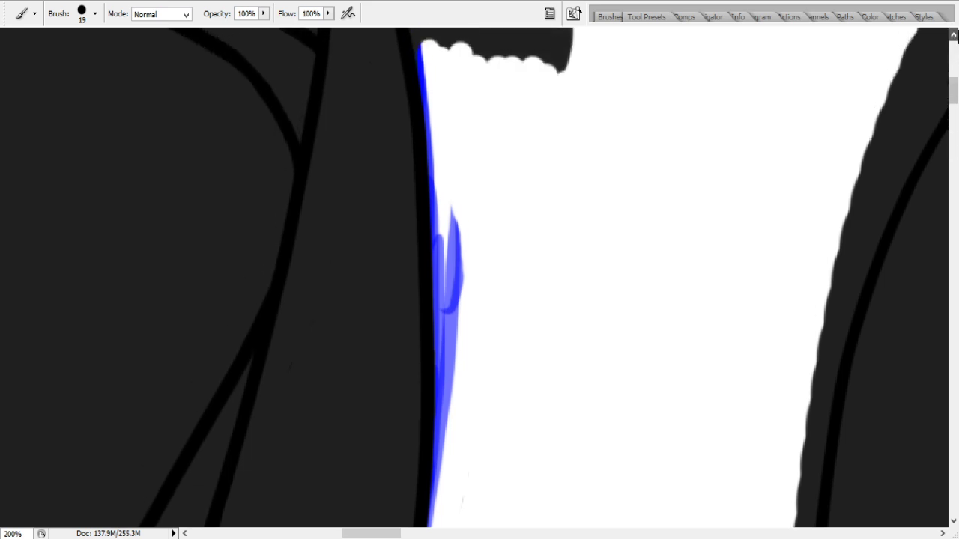
left_click(953, 34)
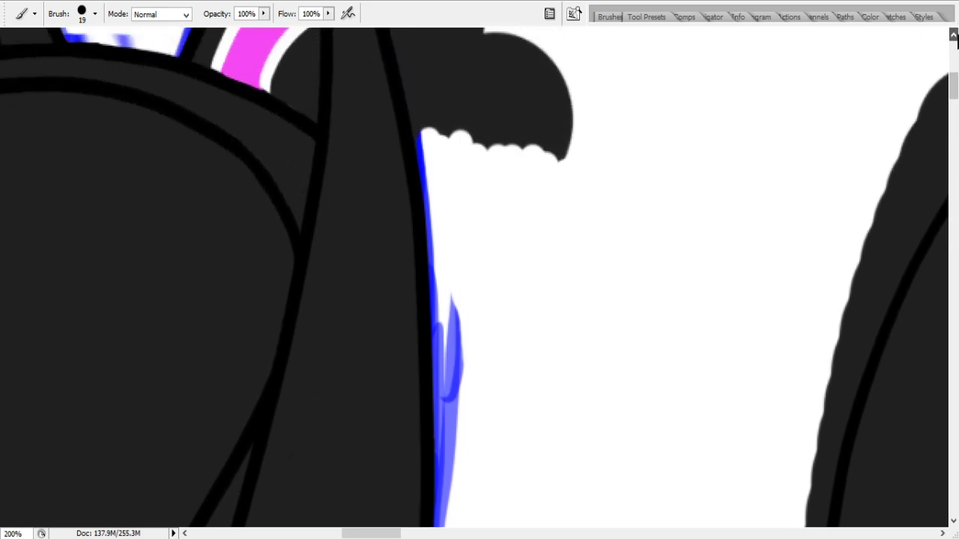
mouse_move(382, 148)
left_mouse_down()
mouse_move(413, 318)
mouse_move(445, 353)
mouse_move(441, 274)
mouse_move(470, 170)
left_mouse_up()
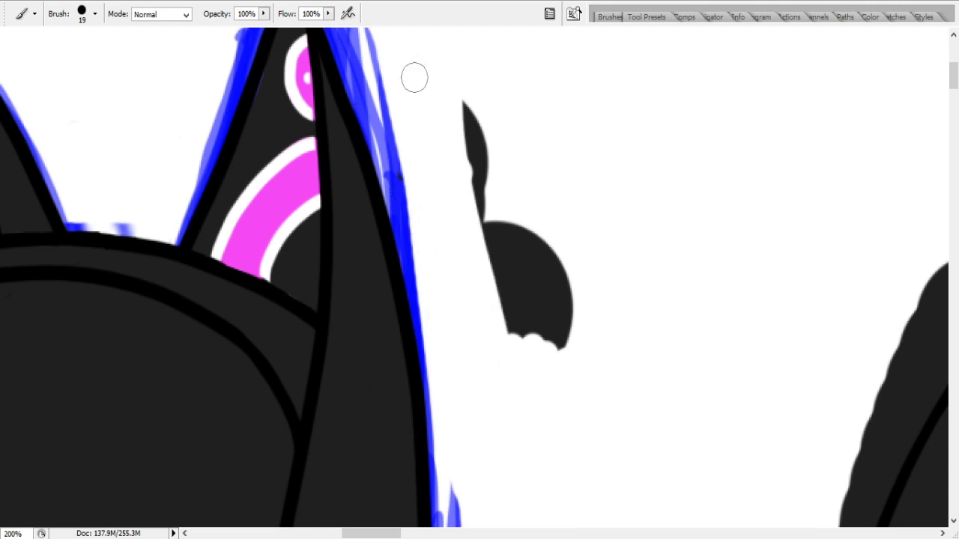
mouse_move(416, 218)
left_mouse_down()
mouse_move(514, 349)
mouse_move(518, 160)
mouse_move(554, 380)
left_mouse_up()
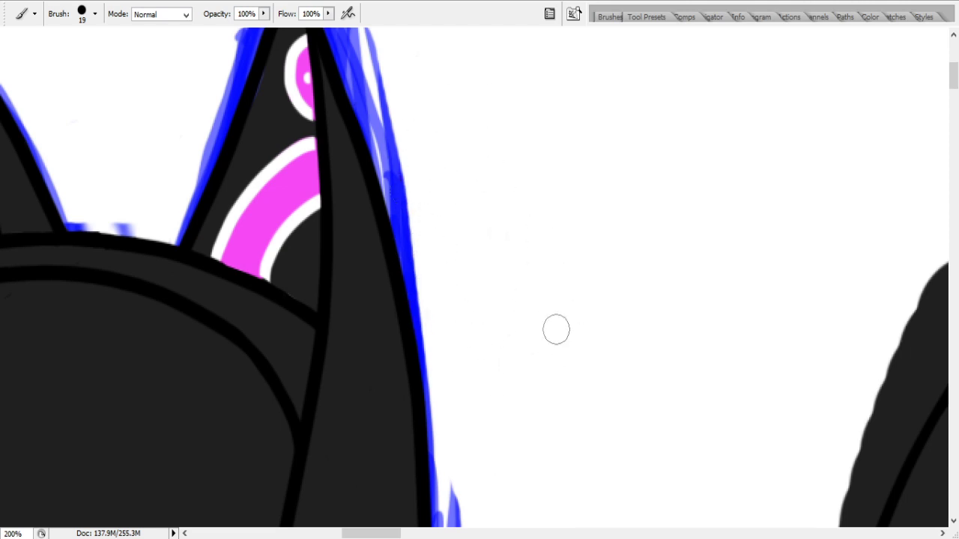
- Paint the third head's ear markings magenta and cover the magenta overflowing the outlines with dark grey
mouse_move(953, 75)
left_mouse_down()
mouse_move(953, 60)
mouse_move(953, 74)
left_mouse_up()
left_click_drag(344, 534, 418, 535)
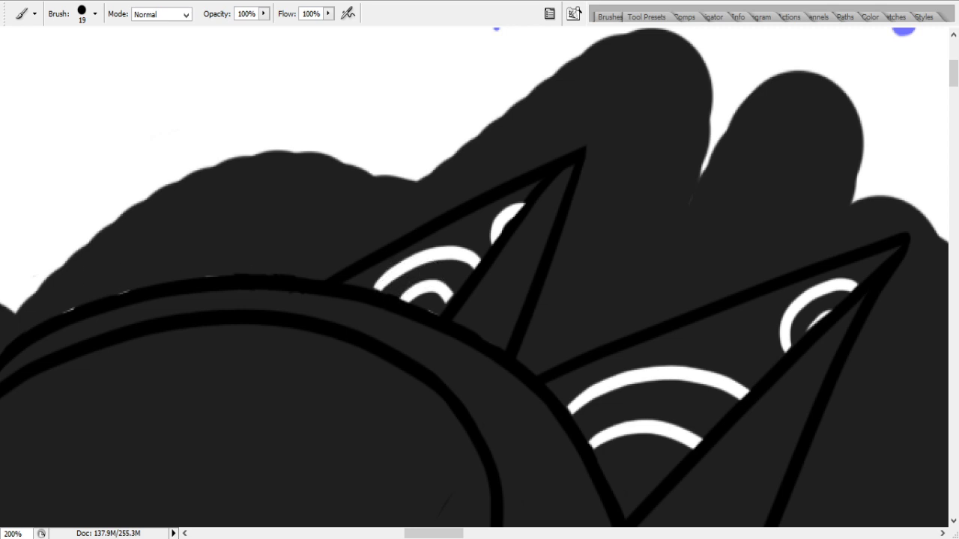
mouse_move(418, 285)
left_mouse_down()
mouse_move(472, 275)
mouse_move(460, 290)
left_mouse_up()
left_click_drag(530, 237, 528, 218)
mouse_move(793, 346)
left_mouse_down()
mouse_move(858, 295)
mouse_move(800, 334)
mouse_move(834, 289)
left_mouse_up()
mouse_move(619, 420)
left_mouse_down()
mouse_move(591, 432)
mouse_move(668, 397)
mouse_move(700, 427)
mouse_move(686, 432)
mouse_move(639, 397)
mouse_move(719, 410)
left_mouse_up()
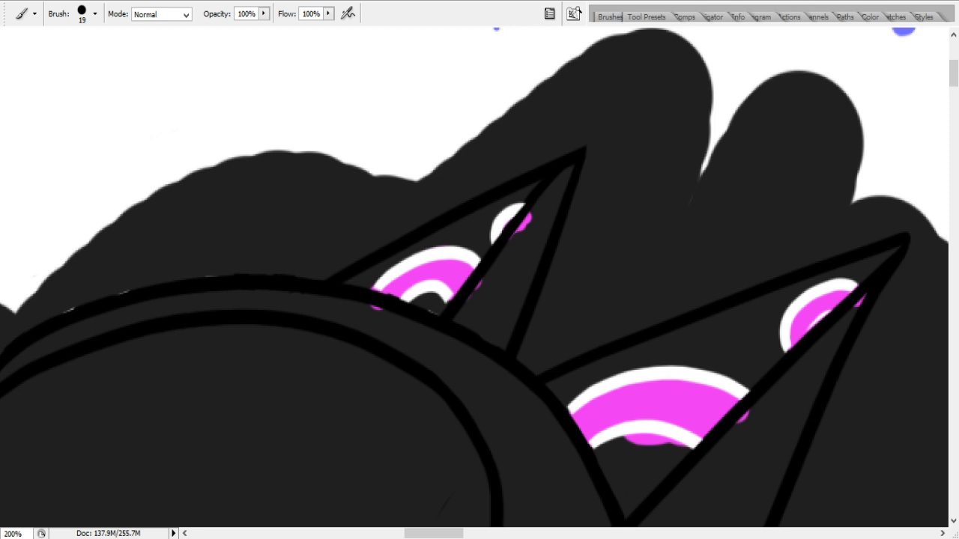
mouse_move(647, 463)
left_mouse_down()
mouse_move(615, 455)
mouse_move(672, 450)
left_mouse_up()
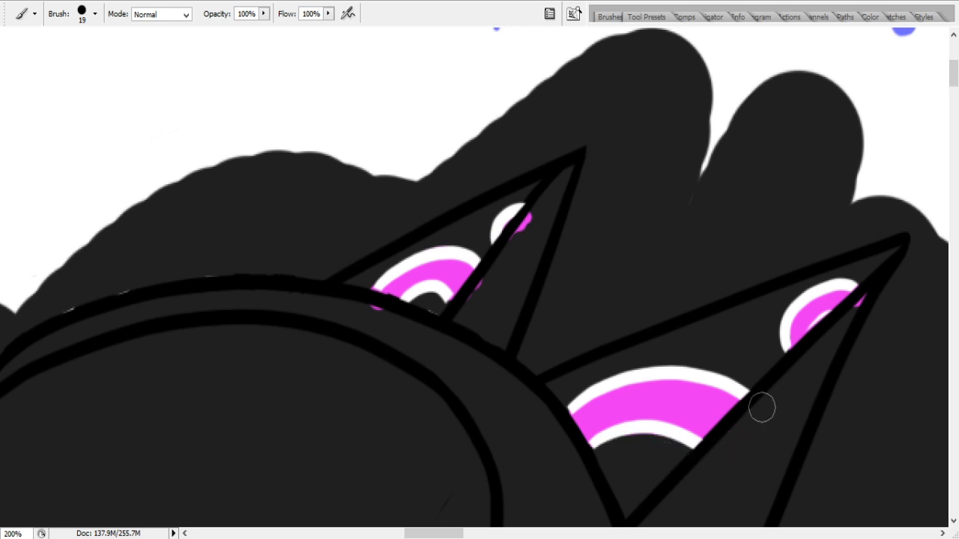
left_click_drag(515, 235, 528, 217)
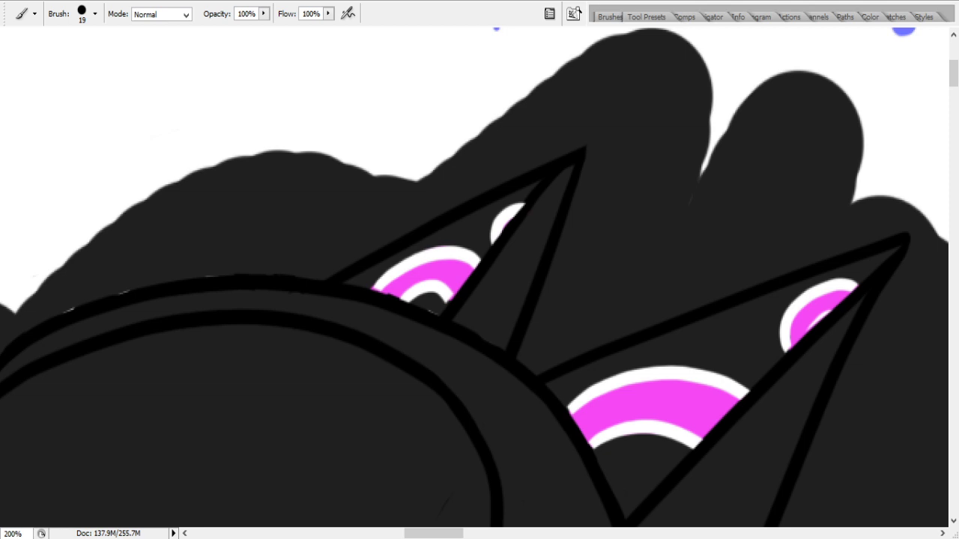
- Clear the dark grey spill above the third head's hood and along the upper edge of its left ear
mouse_move(247, 213)
left_mouse_down()
mouse_move(130, 233)
mouse_move(28, 269)
mouse_move(23, 288)
mouse_move(134, 261)
mouse_move(6, 314)
mouse_move(113, 279)
mouse_move(6, 321)
mouse_move(213, 257)
mouse_move(102, 283)
mouse_move(255, 261)
mouse_move(272, 272)
mouse_move(304, 261)
mouse_move(295, 280)
mouse_move(466, 195)
mouse_move(587, 156)
left_mouse_up()
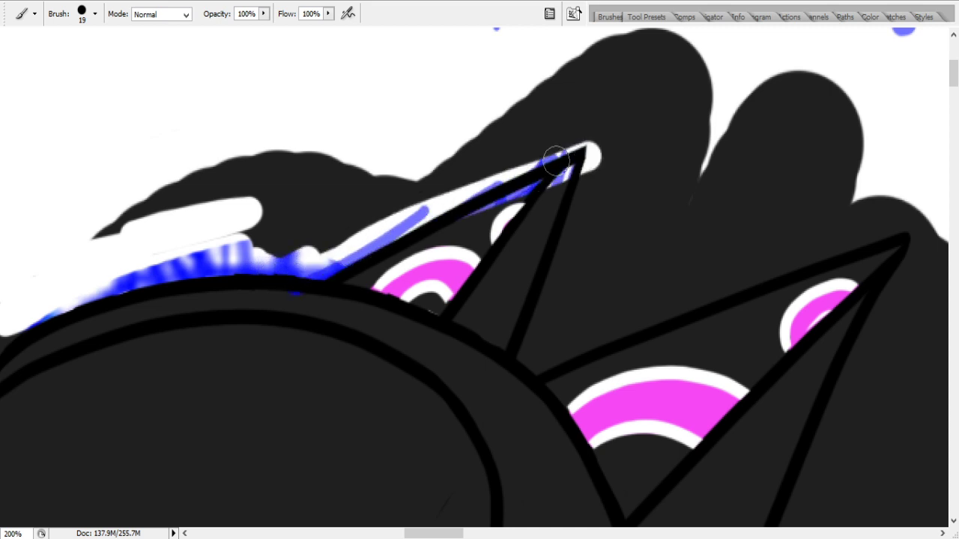
key("ctrl+z")
mouse_move(271, 261)
left_mouse_down()
mouse_move(313, 255)
mouse_move(300, 278)
mouse_move(488, 163)
mouse_move(432, 201)
mouse_move(437, 211)
mouse_move(327, 253)
mouse_move(309, 245)
mouse_move(344, 253)
mouse_move(325, 267)
mouse_move(333, 208)
mouse_move(439, 162)
mouse_move(359, 233)
mouse_move(403, 207)
left_mouse_up()
key("ctrl+z")
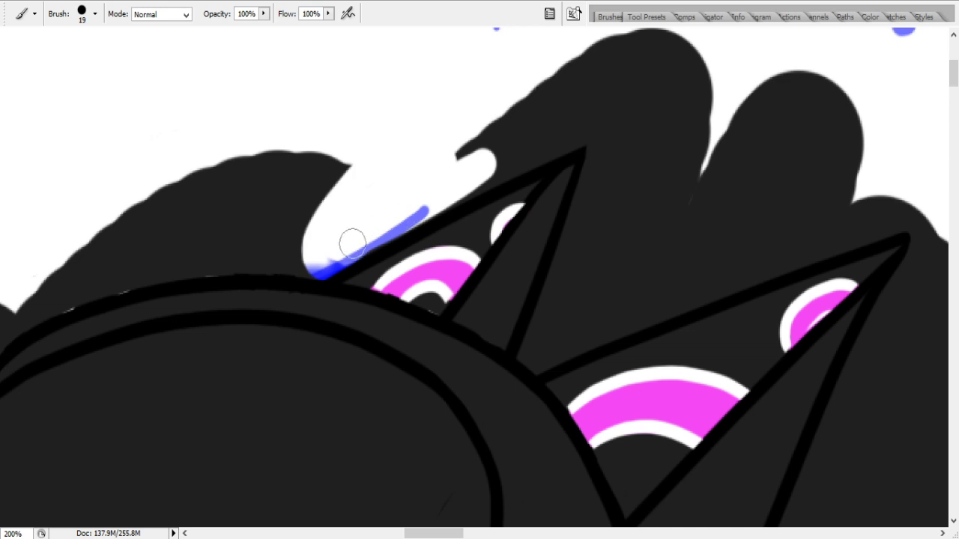
mouse_move(480, 165)
left_mouse_down()
mouse_move(546, 153)
mouse_move(483, 158)
mouse_move(585, 110)
mouse_move(769, 49)
mouse_move(608, 54)
mouse_move(656, 34)
left_mouse_up()
mouse_move(72, 273)
left_mouse_down()
mouse_move(134, 268)
mouse_move(23, 299)
mouse_move(131, 265)
mouse_move(60, 296)
left_mouse_up()
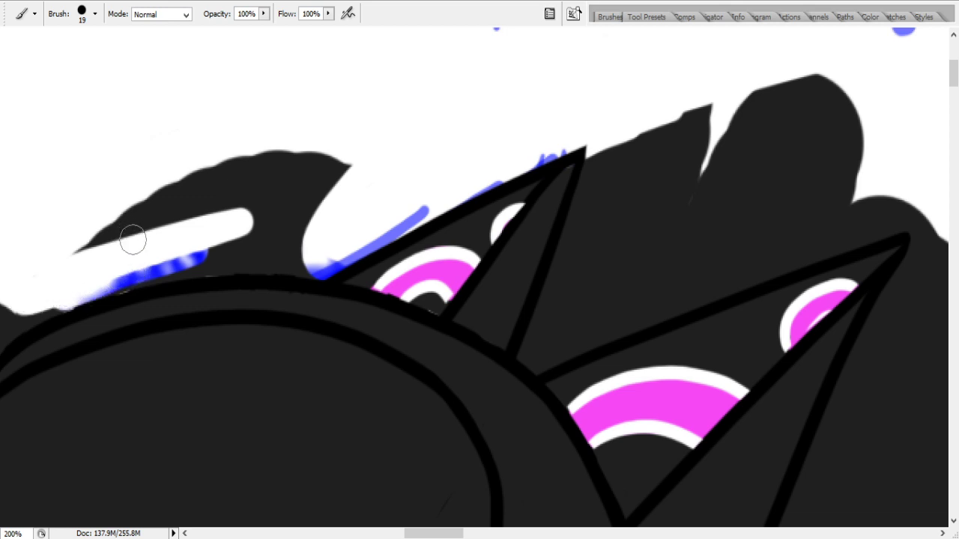
mouse_move(107, 280)
left_mouse_down()
mouse_move(218, 254)
mouse_move(109, 275)
mouse_move(244, 254)
mouse_move(285, 253)
mouse_move(217, 263)
mouse_move(307, 266)
mouse_move(320, 251)
mouse_move(156, 260)
left_mouse_up()
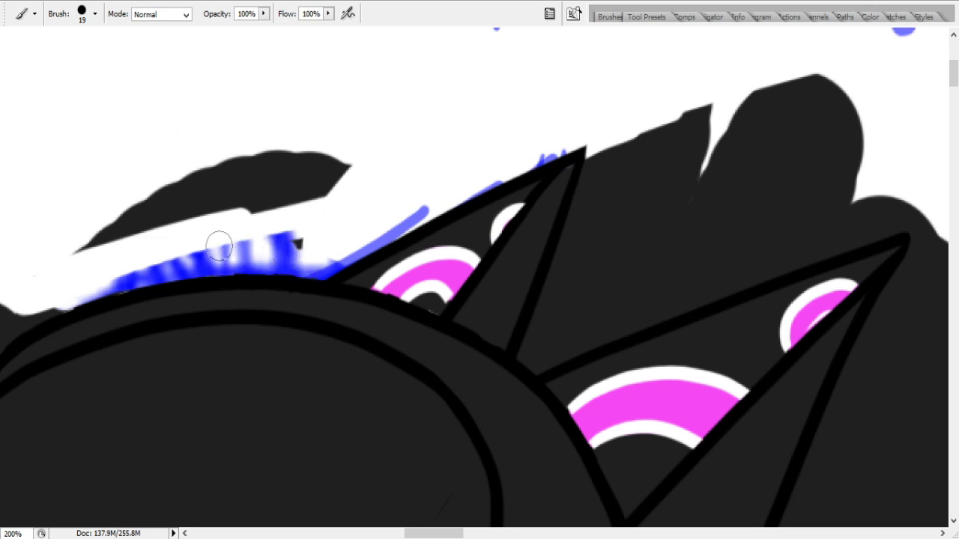
mouse_move(359, 204)
left_mouse_down()
mouse_move(324, 186)
mouse_move(164, 217)
mouse_move(82, 248)
mouse_move(159, 213)
mouse_move(382, 149)
mouse_move(234, 188)
left_mouse_up()
- Clear the dark grey spill between the third head's ears and along the upper edge of its right ear
mouse_move(647, 129)
left_mouse_down()
mouse_move(594, 212)
mouse_move(612, 139)
mouse_move(604, 143)
mouse_move(567, 281)
mouse_move(536, 337)
mouse_move(539, 357)
mouse_move(809, 252)
mouse_move(893, 192)
mouse_move(835, 225)
mouse_move(701, 264)
left_mouse_up()
left_click_drag(698, 217, 523, 334)
mouse_move(569, 313)
left_mouse_down()
mouse_move(721, 112)
mouse_move(849, 175)
mouse_move(916, 163)
left_mouse_up()
mouse_move(732, 183)
left_mouse_down()
mouse_move(921, 108)
mouse_move(706, 152)
mouse_move(782, 110)
mouse_move(733, 123)
mouse_move(760, 103)
mouse_move(620, 189)
mouse_move(796, 85)
mouse_move(866, 74)
mouse_move(641, 219)
left_mouse_up()
mouse_move(528, 337)
left_mouse_down()
mouse_move(572, 322)
mouse_move(565, 267)
left_mouse_up()
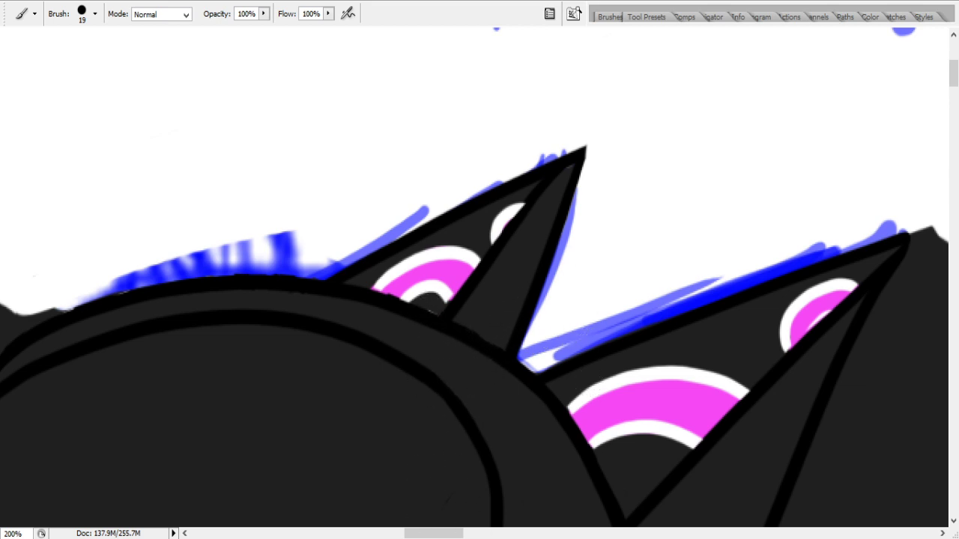
- Clear the dark grey spill around the tip and upper outer edge of the third head's right ear
left_click_drag(439, 533, 469, 537)
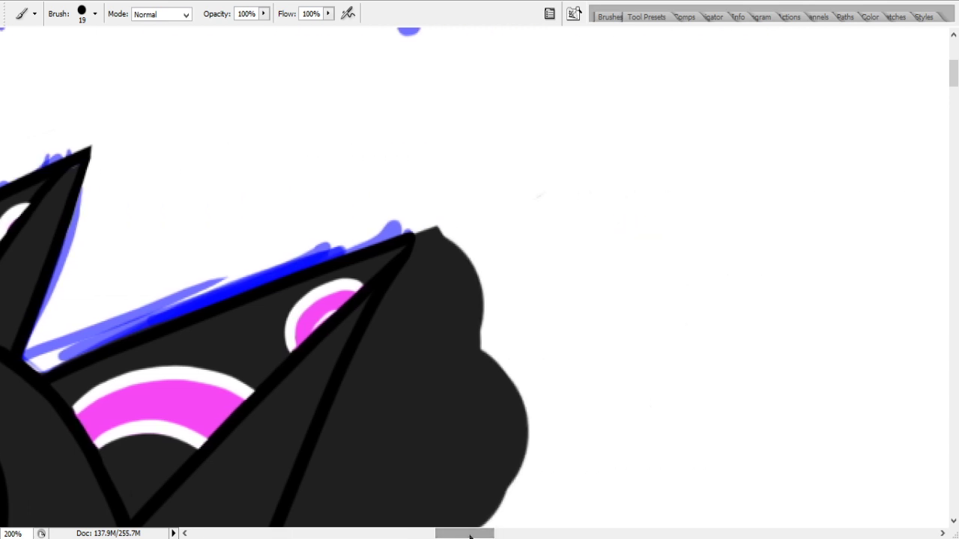
mouse_move(495, 307)
left_mouse_down()
mouse_move(542, 336)
mouse_move(475, 535)
mouse_move(419, 487)
left_mouse_up()
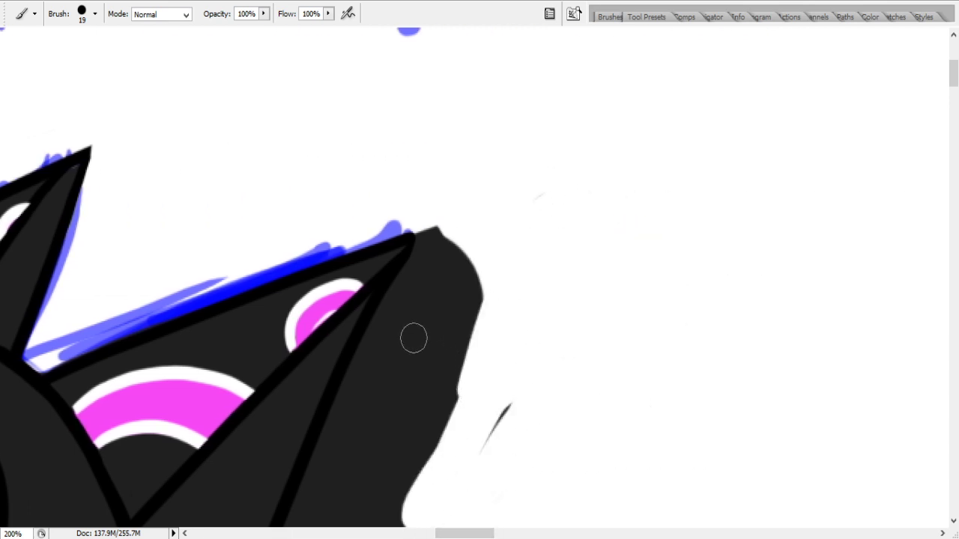
mouse_move(388, 365)
left_mouse_down()
mouse_move(413, 238)
mouse_move(426, 262)
mouse_move(395, 379)
mouse_move(419, 454)
mouse_move(427, 465)
mouse_move(542, 329)
mouse_move(503, 431)
left_mouse_up()
key("x")
scroll(956, 98, "down", 5)
mouse_move(329, 274)
left_mouse_down()
mouse_move(314, 323)
mouse_move(393, 221)
left_mouse_up()
key("x")
mouse_move(314, 258)
left_mouse_down()
mouse_move(232, 434)
mouse_move(303, 206)
left_mouse_up()
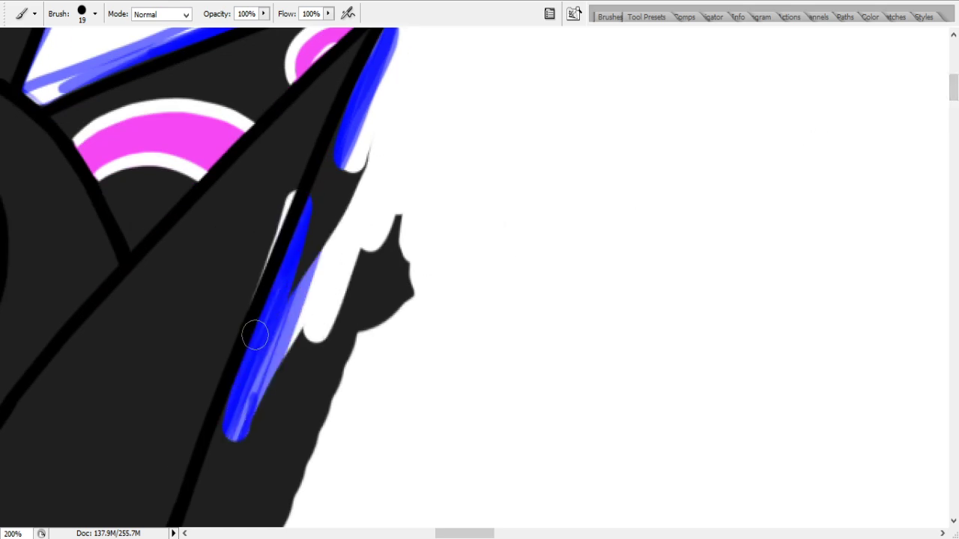
key("ctrl+alt+z")
key("ctrl+alt+z")
key("ctrl+alt+z")
- Clear the dark grey spill along the outer edge of the third head's right ear and refill the gap inside the outline
left_click_drag(299, 323, 349, 169)
mouse_move(375, 240)
left_mouse_down()
mouse_move(344, 383)
mouse_move(359, 325)
left_mouse_up()
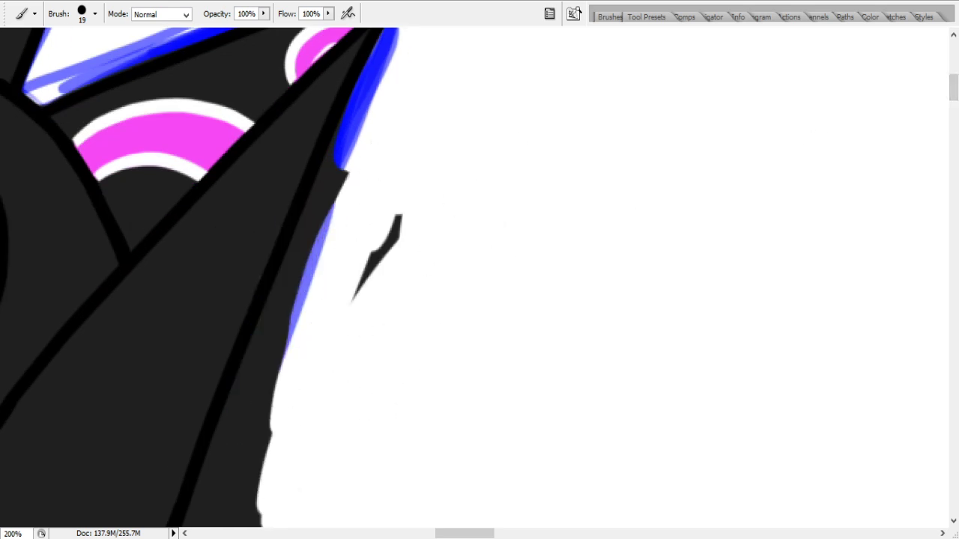
key("x")
left_click_drag(330, 221, 247, 408)
left_click_drag(262, 375, 341, 169)
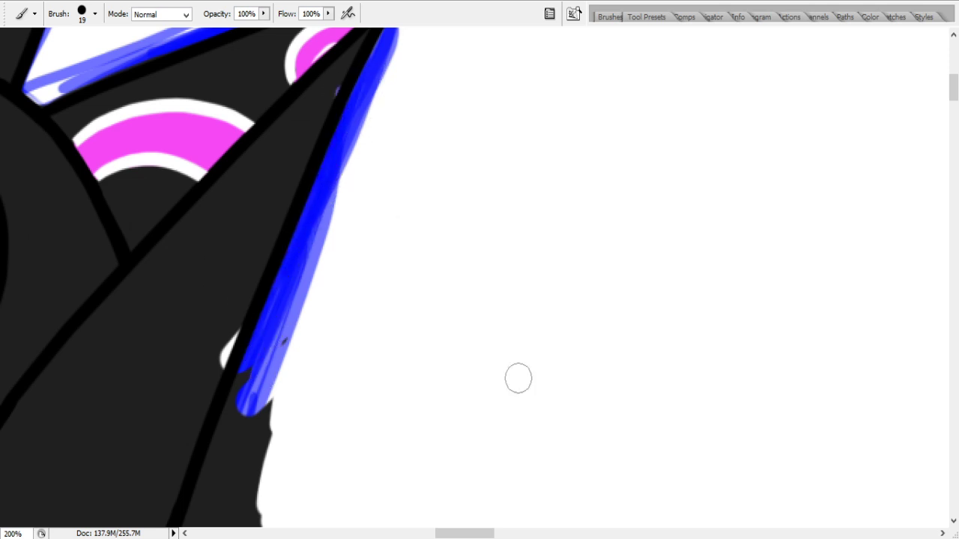
mouse_move(197, 335)
left_mouse_down()
mouse_move(218, 329)
mouse_move(207, 374)
left_mouse_up()
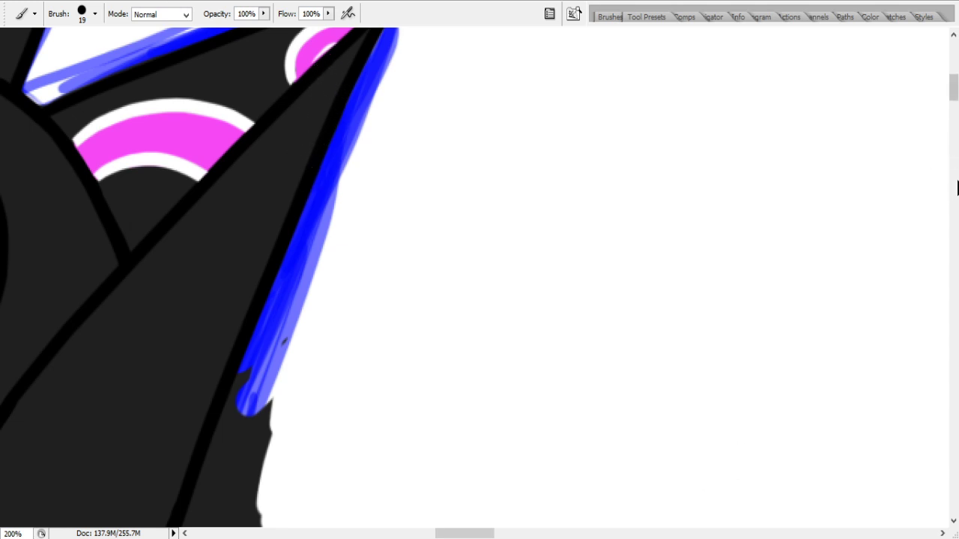
- Clear the dark grey spill down the third head's right side to the end of the neck line
left_click_drag(955, 96, 954, 107)
mouse_move(278, 187)
left_mouse_down()
mouse_move(196, 305)
mouse_move(263, 120)
mouse_move(218, 436)
mouse_move(238, 381)
mouse_move(293, 315)
mouse_move(285, 396)
left_mouse_up()
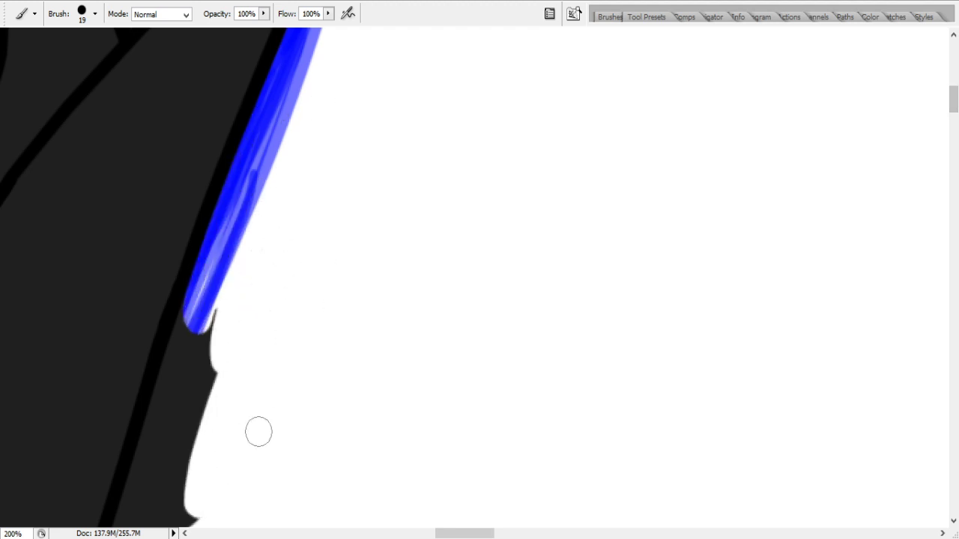
mouse_move(196, 305)
left_mouse_down()
mouse_move(173, 424)
mouse_move(163, 401)
mouse_move(138, 509)
mouse_move(167, 513)
mouse_move(167, 536)
mouse_move(195, 417)
mouse_move(242, 348)
left_mouse_up()
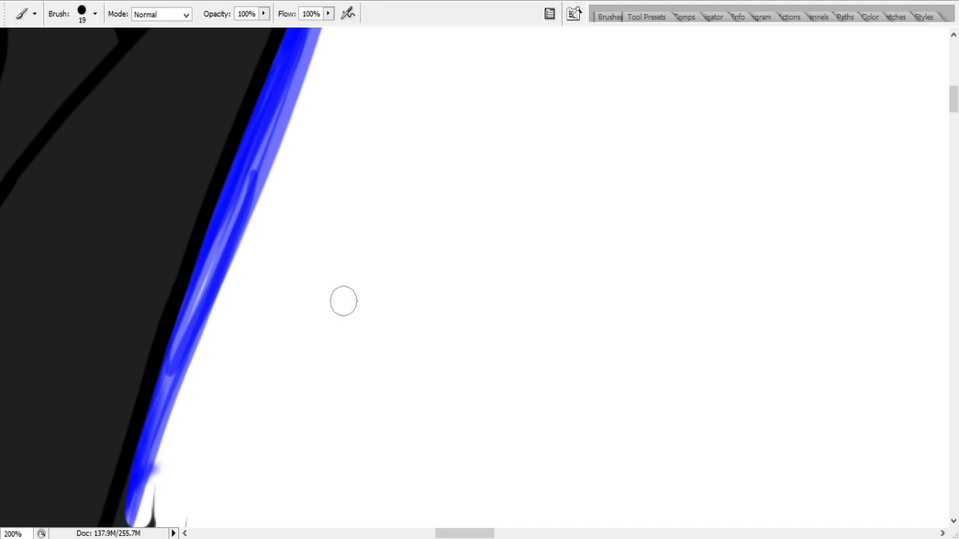
left_click_drag(953, 90, 953, 111)
mouse_move(150, 196)
left_mouse_down()
mouse_move(114, 380)
mouse_move(113, 267)
mouse_move(85, 336)
mouse_move(112, 250)
mouse_move(78, 509)
mouse_move(108, 405)
left_mouse_up()
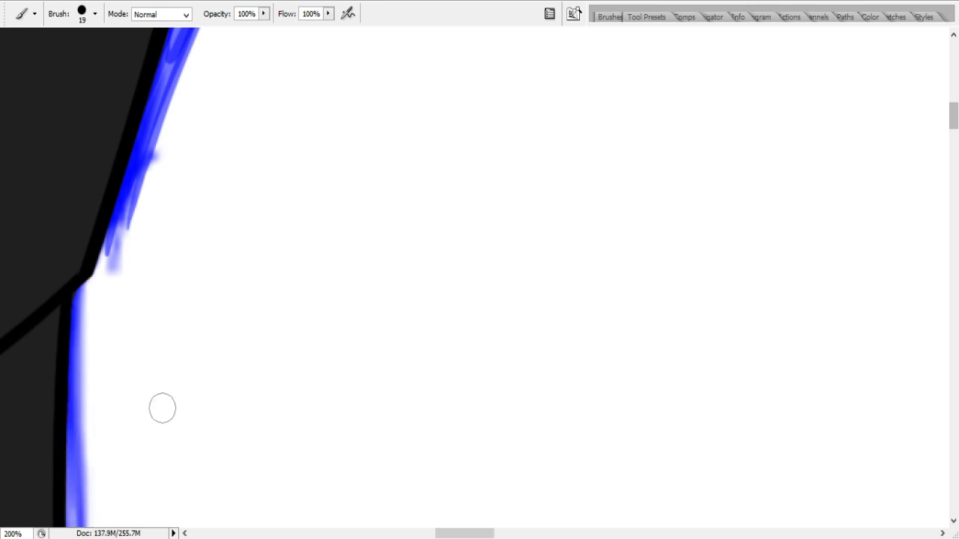
left_click_drag(955, 116, 956, 131)
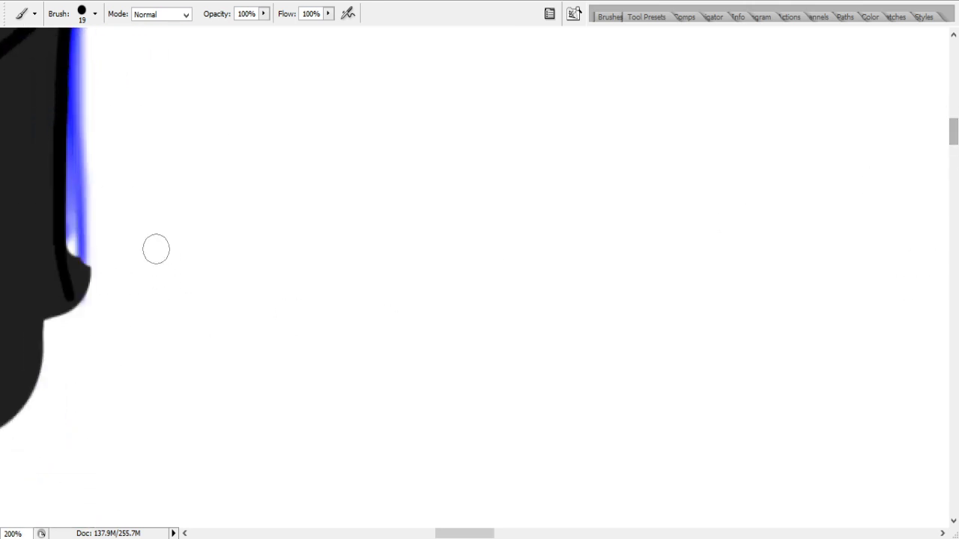
mouse_move(83, 232)
left_mouse_down()
mouse_move(86, 285)
mouse_move(94, 289)
left_mouse_up()
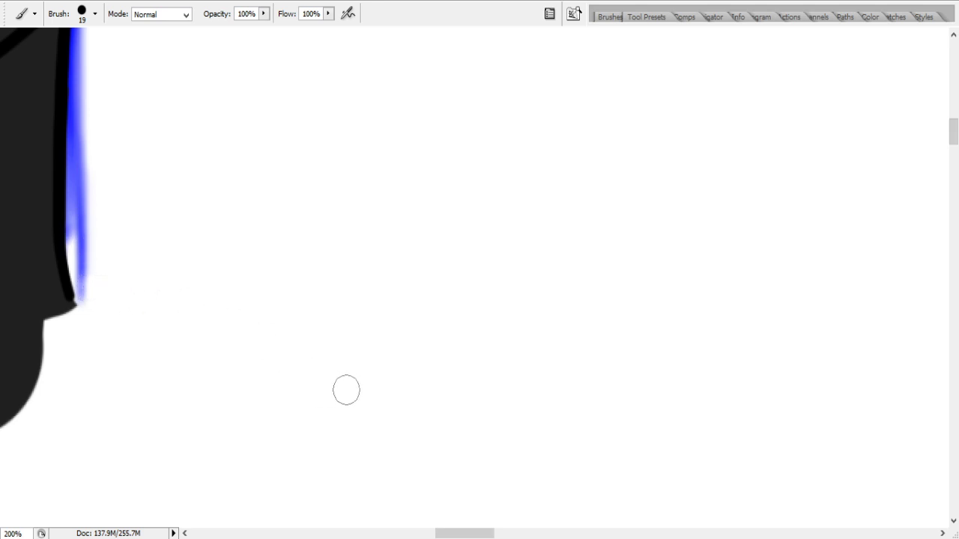
- Clear the dark grey spill under the third head's chin and trim the fill below its neck
left_click_drag(479, 534, 431, 535)
mouse_move(120, 222)
left_mouse_down()
mouse_move(210, 232)
mouse_move(317, 222)
mouse_move(278, 360)
mouse_move(305, 297)
mouse_move(263, 308)
mouse_move(291, 374)
mouse_move(317, 244)
left_mouse_up()
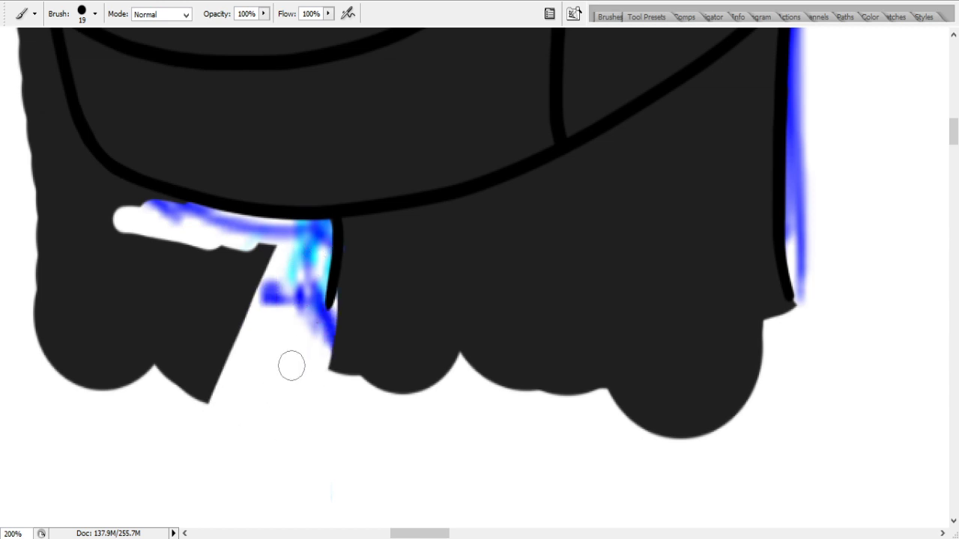
mouse_move(319, 343)
left_mouse_down()
mouse_move(517, 360)
mouse_move(471, 439)
mouse_move(719, 409)
mouse_move(778, 363)
mouse_move(599, 379)
mouse_move(334, 379)
mouse_move(258, 288)
mouse_move(586, 375)
left_mouse_up()
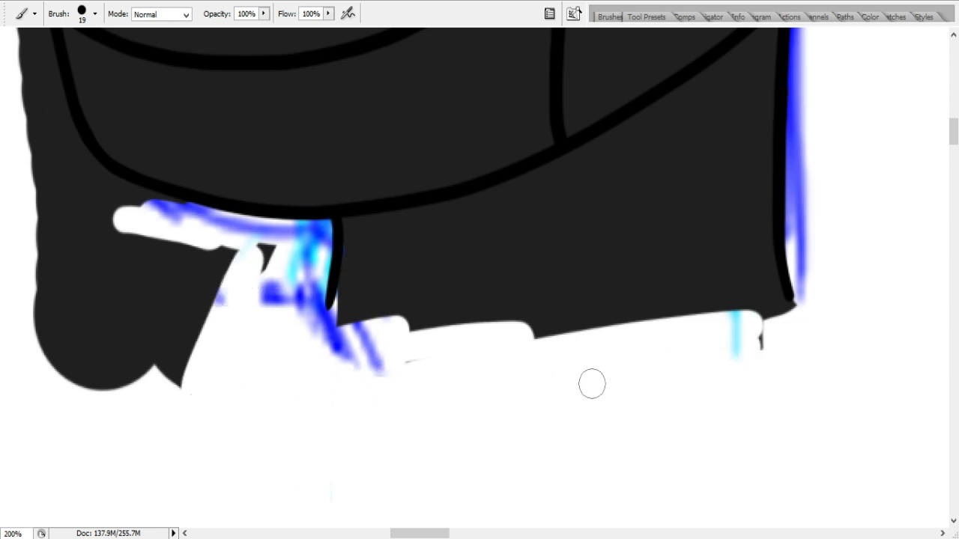
mouse_move(713, 352)
left_mouse_down()
mouse_move(748, 325)
mouse_move(697, 385)
left_mouse_up()
mouse_move(98, 247)
left_mouse_down()
mouse_move(25, 186)
mouse_move(71, 160)
mouse_move(172, 220)
mouse_move(267, 238)
mouse_move(284, 261)
left_mouse_up()
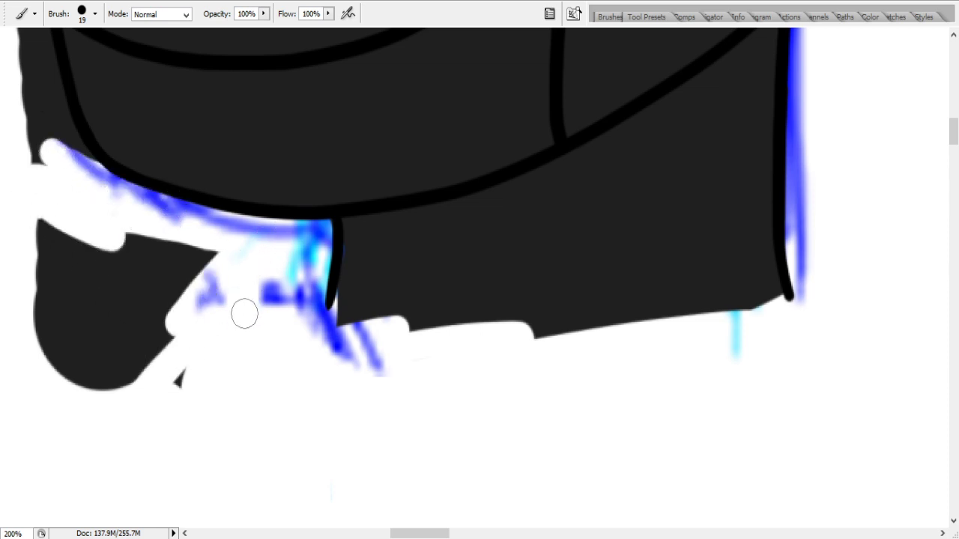
mouse_move(134, 374)
left_mouse_down()
mouse_move(220, 322)
mouse_move(31, 416)
mouse_move(160, 310)
mouse_move(4, 384)
mouse_move(4, 262)
mouse_move(22, 225)
mouse_move(185, 259)
left_mouse_up()
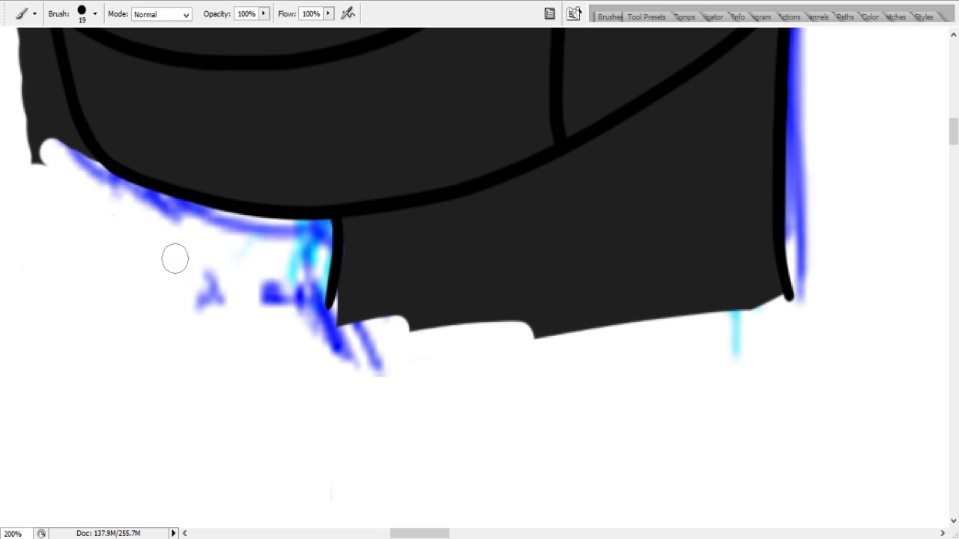
mouse_move(71, 218)
left_mouse_down()
mouse_move(20, 98)
mouse_move(96, 174)
left_mouse_up()
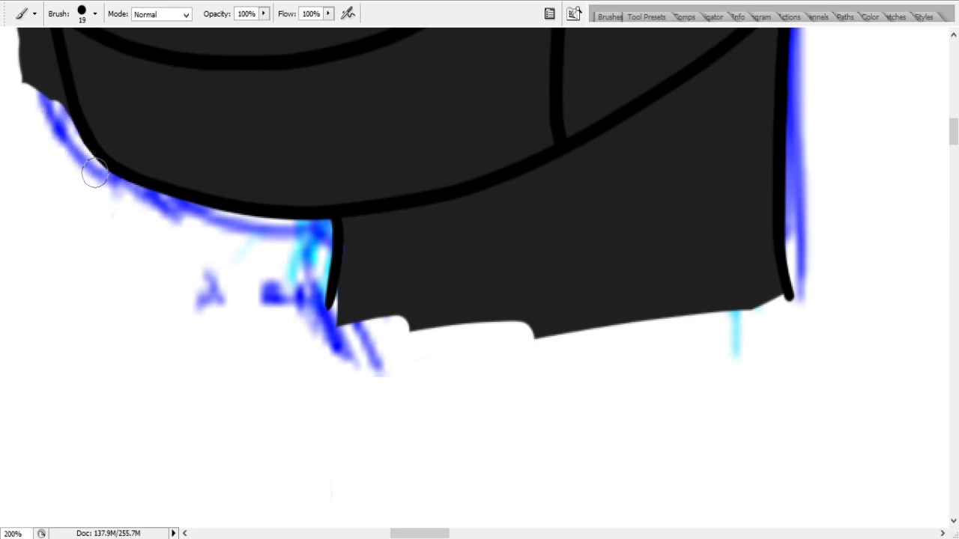
- Clear the dark grey spill along the lower and middle left side of the third head, flush with the outline
left_click_drag(435, 534, 406, 533)
mouse_move(954, 131)
left_mouse_down()
mouse_move(958, 104)
mouse_move(955, 116)
left_mouse_up()
mouse_move(492, 411)
left_mouse_down()
mouse_move(467, 218)
mouse_move(492, 270)
mouse_move(509, 402)
mouse_move(469, 57)
mouse_move(484, 30)
mouse_move(471, 202)
left_mouse_up()
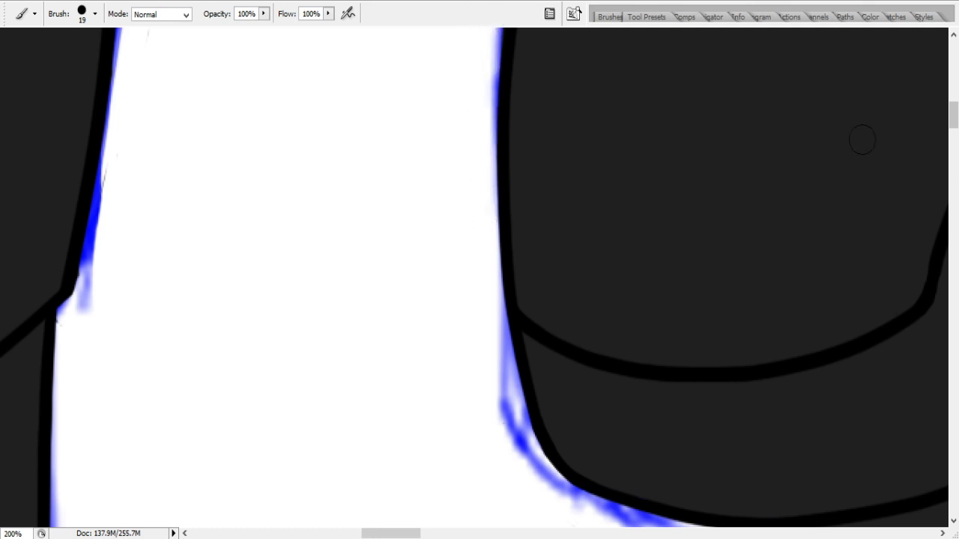
- Brush away the dark fill outside the head's side and curved top outline, undoing the stroke that cuts inside the line
left_click_drag(956, 131, 956, 107)
mouse_move(496, 344)
left_mouse_down()
mouse_move(493, 417)
mouse_move(550, 146)
mouse_move(522, 316)
mouse_move(645, 58)
left_mouse_up()
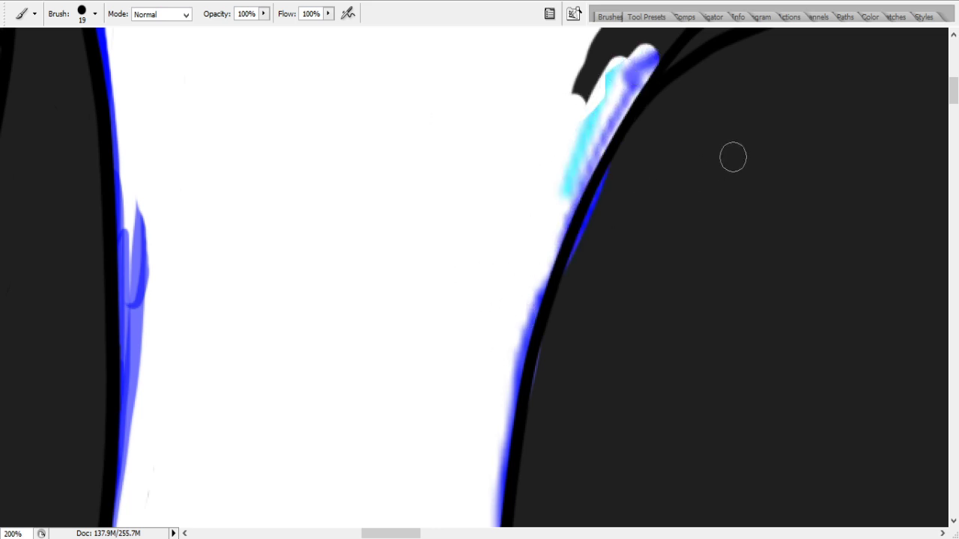
key("ctrl+z")
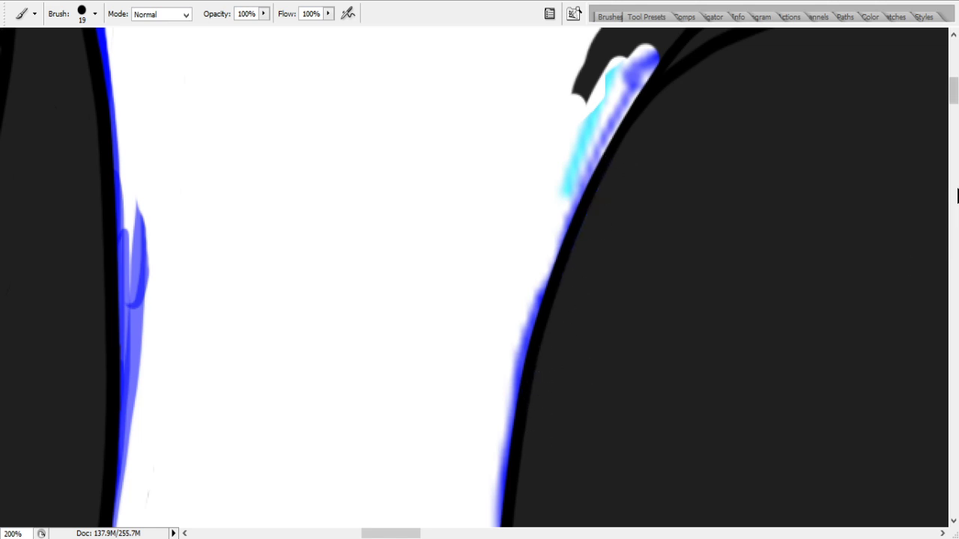
scroll(480, 277, "up", 3)
mouse_move(631, 290)
left_mouse_down()
mouse_move(721, 190)
mouse_move(632, 312)
mouse_move(738, 196)
mouse_move(645, 298)
mouse_move(796, 175)
left_mouse_up()
mouse_move(670, 217)
left_mouse_down()
mouse_move(592, 322)
mouse_move(664, 202)
left_mouse_up()
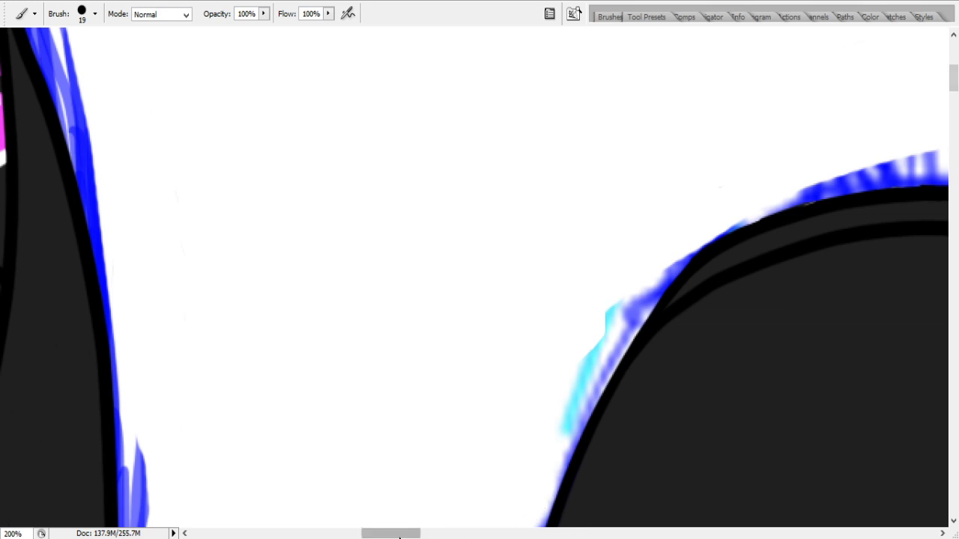
- Brush away the dark fill above the leftmost ear of the excited happy head
scroll(403, 536, "right", 6)
scroll(403, 536, "left", 4)
left_click_drag(403, 536, 250, 533)
left_click_drag(953, 78, 953, 168)
mouse_move(270, 76)
left_mouse_down()
mouse_move(395, 127)
mouse_move(273, 92)
mouse_move(425, 152)
mouse_move(471, 183)
mouse_move(501, 66)
mouse_move(507, 95)
mouse_move(515, 60)
mouse_move(481, 47)
mouse_move(498, 45)
mouse_move(462, 128)
mouse_move(472, 144)
mouse_move(217, 9)
mouse_move(457, 36)
mouse_move(324, 1)
mouse_move(363, 58)
mouse_move(302, 61)
mouse_move(374, 62)
mouse_move(392, 83)
mouse_move(421, 74)
mouse_move(433, 97)
left_mouse_up()
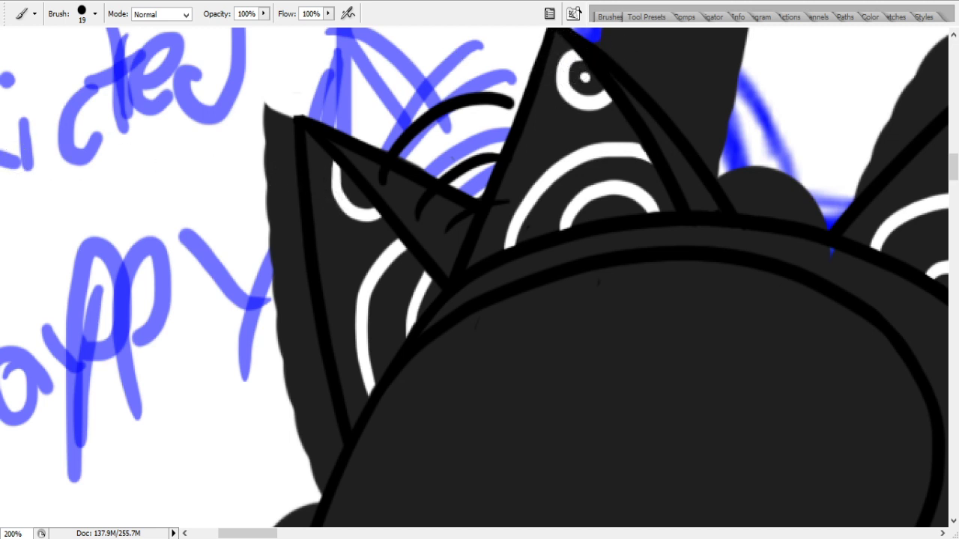
- Make the ring bands inside the two left ears pink and clean the overspill below the second ear
mouse_move(356, 202)
left_mouse_down()
mouse_move(341, 175)
mouse_move(367, 200)
left_mouse_up()
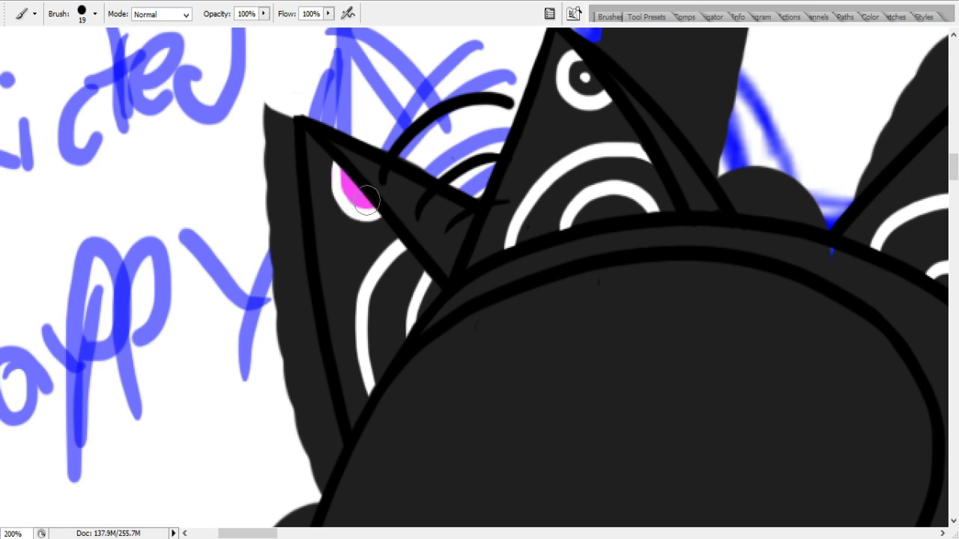
mouse_move(385, 343)
left_mouse_down()
mouse_move(379, 323)
mouse_move(411, 318)
mouse_move(391, 289)
mouse_move(418, 263)
mouse_move(423, 296)
left_mouse_up()
mouse_move(573, 215)
left_mouse_down()
mouse_move(579, 178)
mouse_move(525, 232)
mouse_move(545, 255)
mouse_move(576, 201)
mouse_move(636, 158)
mouse_move(600, 164)
mouse_move(663, 208)
left_mouse_up()
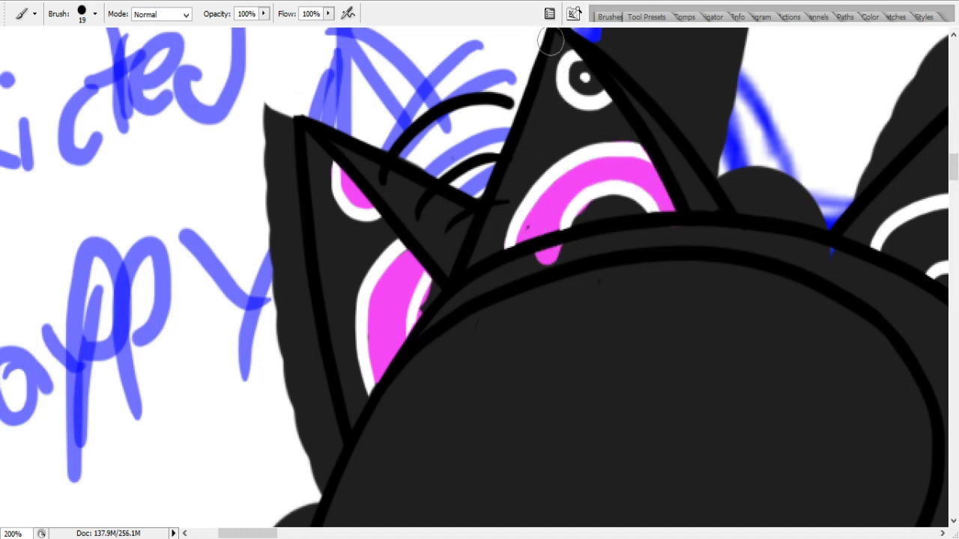
mouse_move(571, 61)
left_mouse_down()
mouse_move(595, 90)
mouse_move(575, 63)
mouse_move(592, 100)
left_mouse_up()
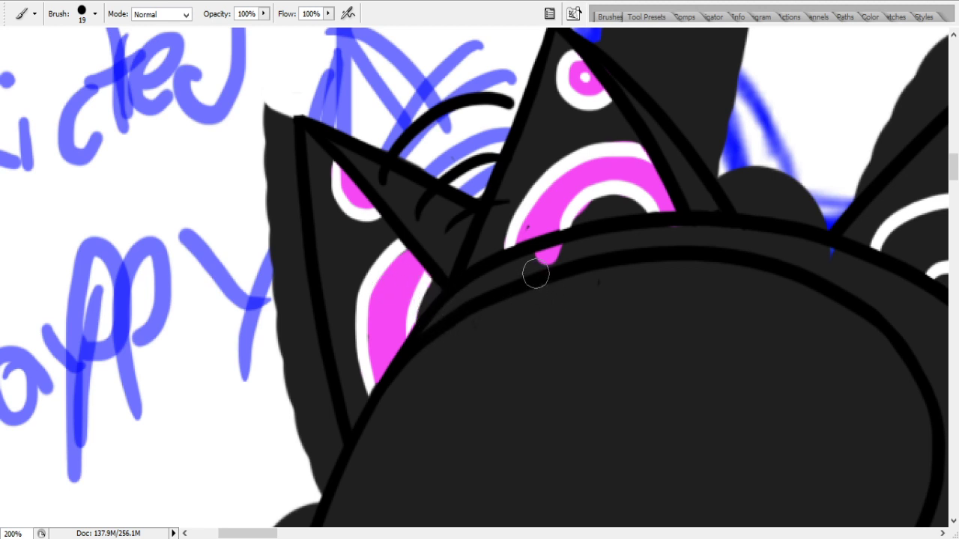
left_click_drag(535, 276, 610, 248)
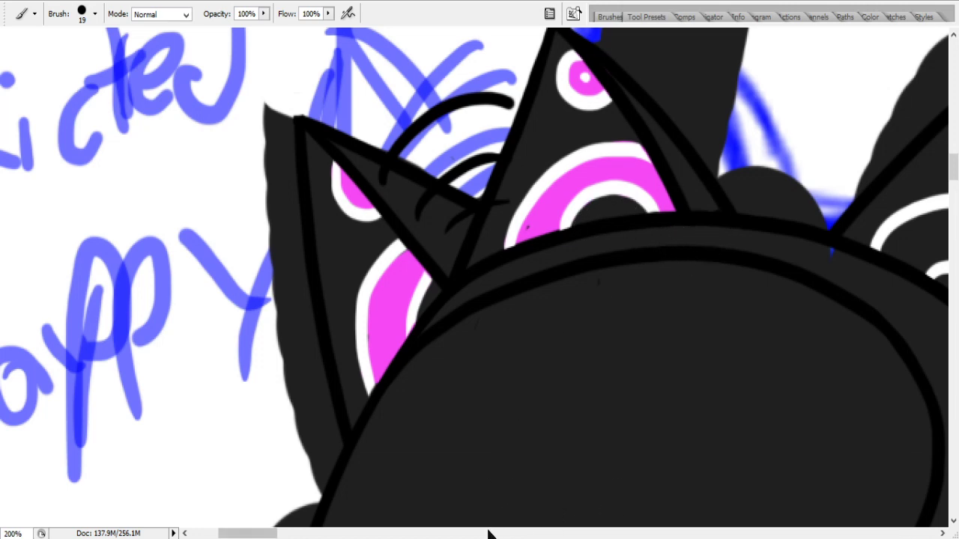
- Make the small circles and wide ring bands inside the head's two right ears pink
mouse_move(268, 533)
left_mouse_down()
mouse_move(322, 533)
mouse_move(299, 533)
left_mouse_up()
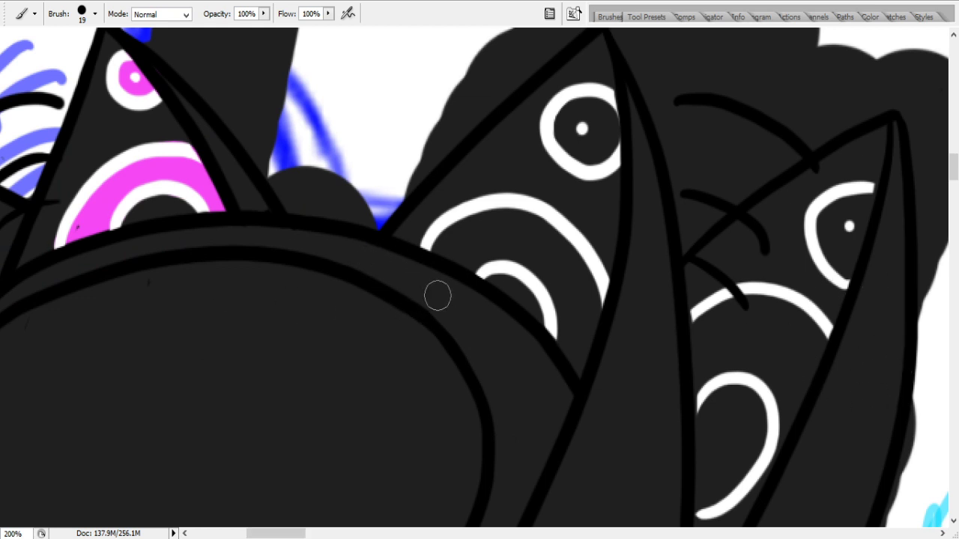
mouse_move(472, 239)
left_mouse_down()
mouse_move(470, 228)
mouse_move(446, 248)
mouse_move(468, 266)
mouse_move(487, 255)
mouse_move(588, 330)
mouse_move(562, 270)
mouse_move(584, 374)
mouse_move(574, 257)
mouse_move(485, 239)
mouse_move(543, 249)
mouse_move(497, 210)
mouse_move(515, 235)
mouse_move(528, 213)
left_mouse_up()
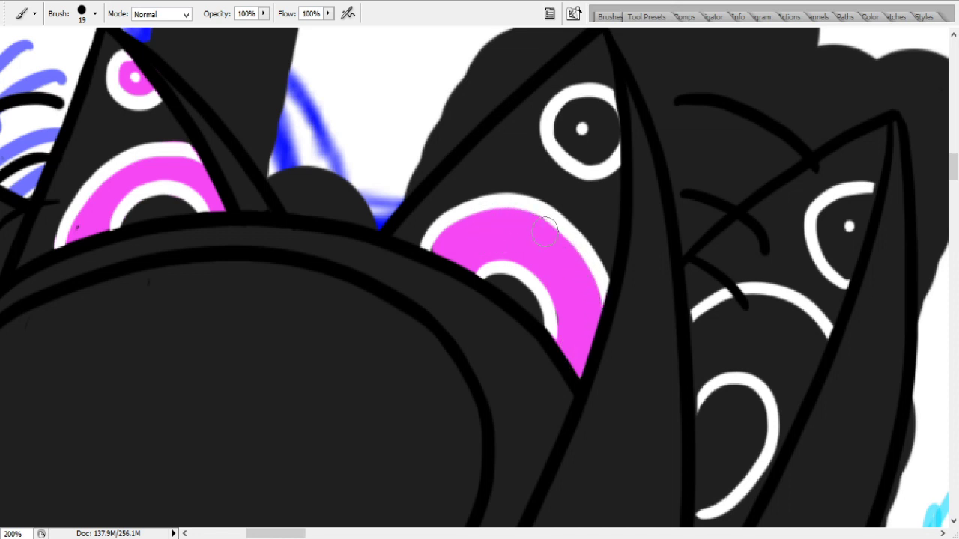
mouse_move(582, 129)
left_mouse_down()
mouse_move(616, 120)
mouse_move(573, 129)
left_mouse_up()
mouse_move(858, 256)
left_mouse_down()
mouse_move(834, 257)
mouse_move(825, 237)
mouse_move(858, 220)
mouse_move(841, 271)
mouse_move(863, 196)
mouse_move(834, 216)
left_mouse_up()
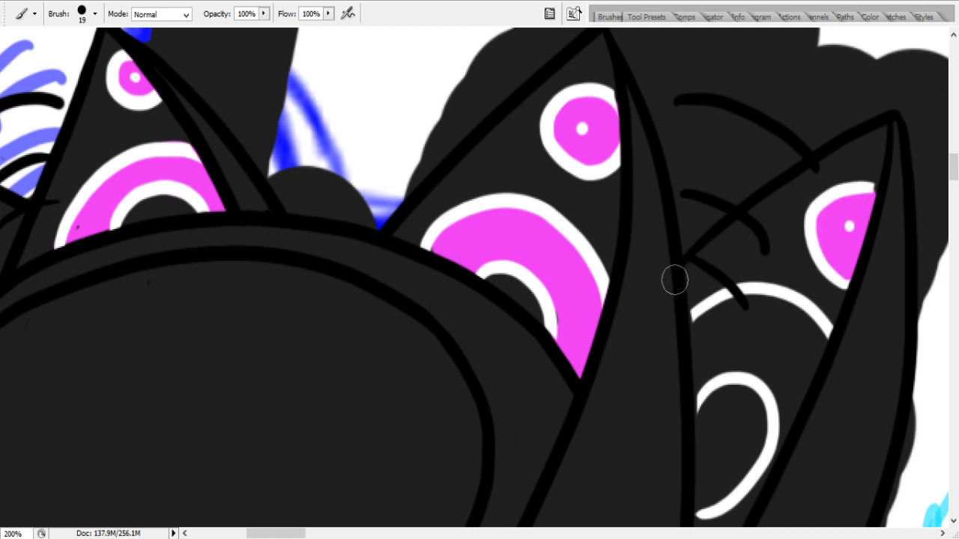
mouse_move(713, 368)
left_mouse_down()
mouse_move(730, 345)
mouse_move(717, 337)
mouse_move(706, 370)
mouse_move(713, 350)
mouse_move(764, 309)
mouse_move(790, 317)
mouse_move(769, 356)
mouse_move(723, 361)
mouse_move(698, 384)
mouse_move(797, 386)
mouse_move(762, 406)
mouse_move(732, 361)
mouse_move(779, 404)
mouse_move(813, 349)
mouse_move(809, 327)
mouse_move(817, 330)
mouse_move(793, 417)
mouse_move(734, 506)
left_mouse_up()
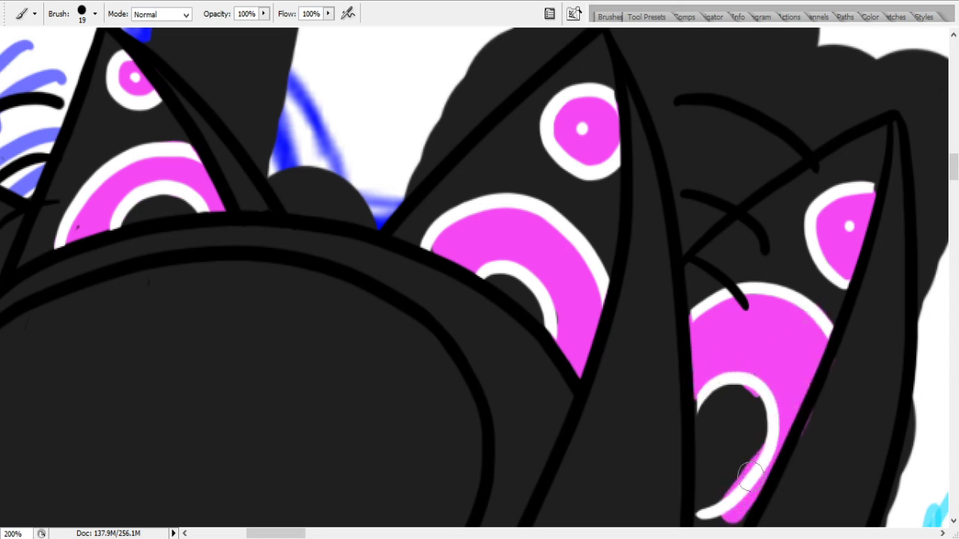
- Extend the pink to the bottom of the rightmost ear and restore the dark fill wherever pink spills over the outlines
left_click_drag(954, 166, 956, 183)
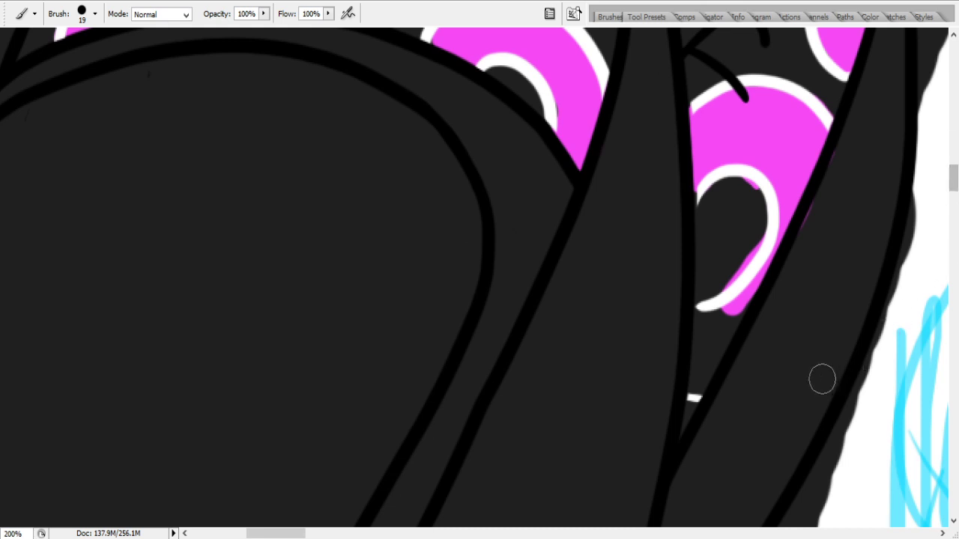
mouse_move(712, 381)
left_mouse_down()
mouse_move(700, 318)
mouse_move(783, 307)
mouse_move(745, 337)
mouse_move(715, 344)
left_mouse_up()
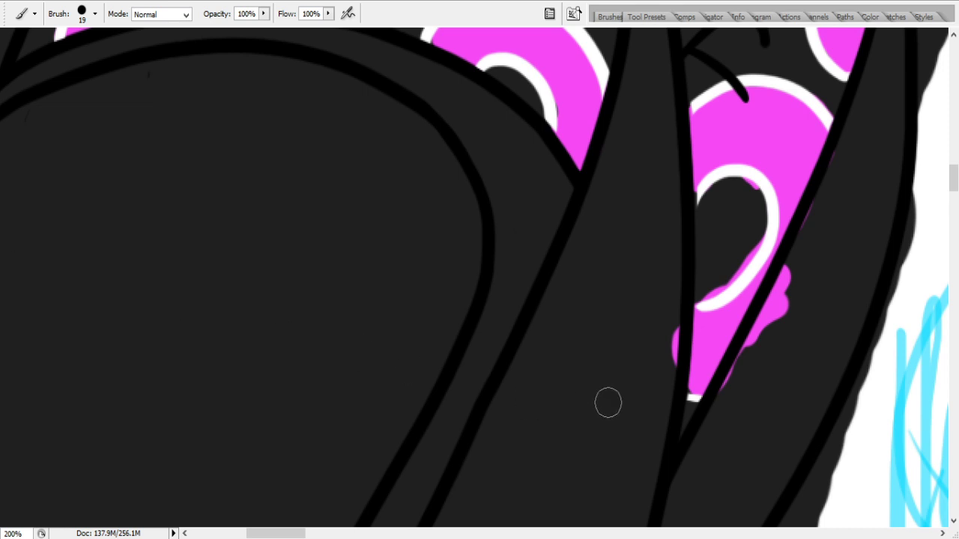
mouse_move(733, 367)
left_mouse_down()
mouse_move(782, 282)
mouse_move(760, 322)
left_mouse_up()
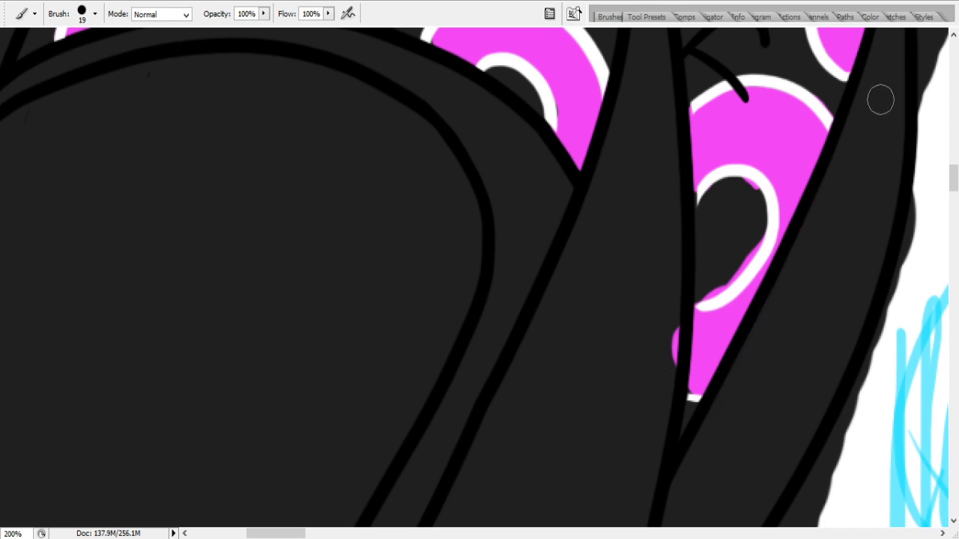
mouse_move(746, 206)
left_mouse_down()
mouse_move(749, 228)
mouse_move(724, 270)
mouse_move(695, 290)
mouse_move(746, 223)
left_mouse_up()
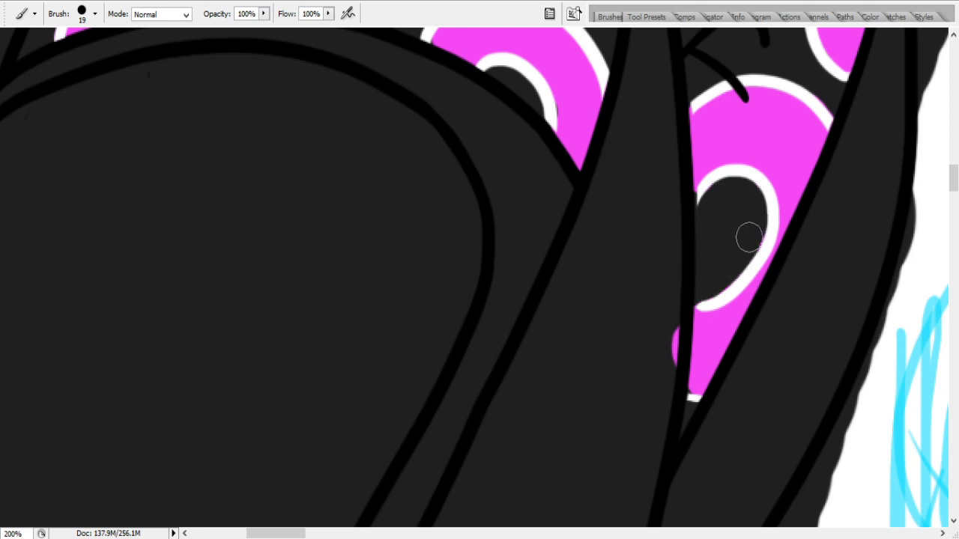
left_click_drag(637, 360, 689, 297)
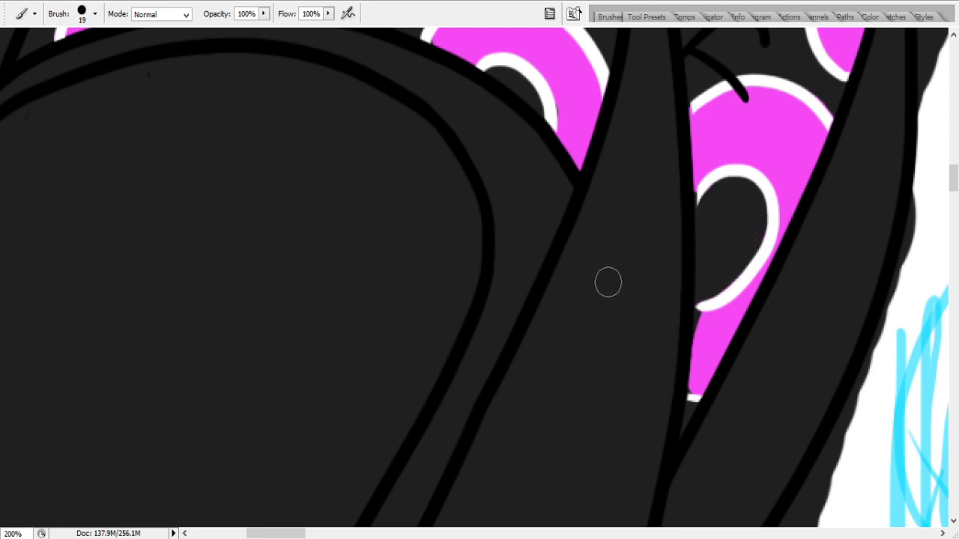
key("ctrl+z")
mouse_move(587, 361)
left_mouse_down()
mouse_move(664, 352)
mouse_move(667, 369)
mouse_move(633, 375)
left_mouse_up()
left_click_drag(908, 195, 912, 240)
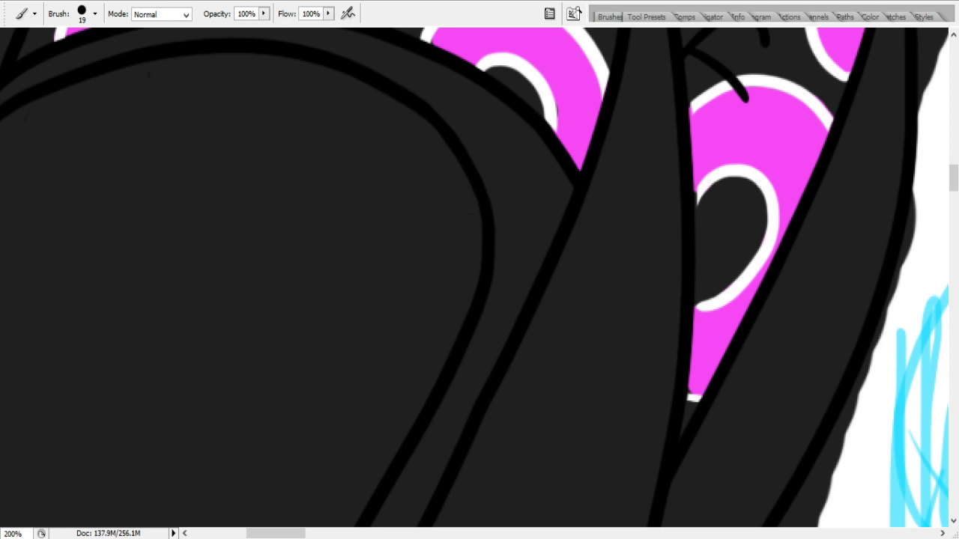
- Brush away the stray dark fill above the leftmost ear and along its outer edge down to the head
key("z")
left_click(66, 12)
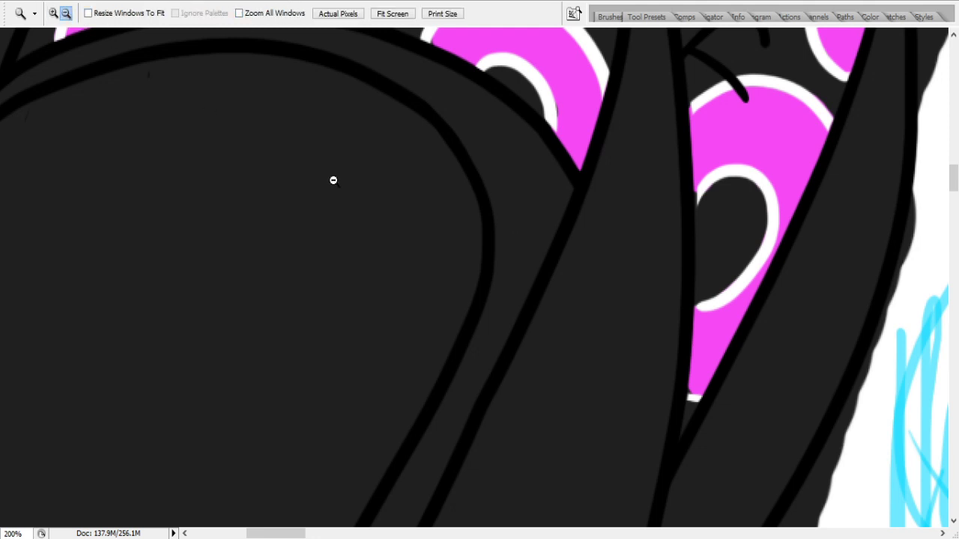
left_click(468, 229)
left_click(467, 230)
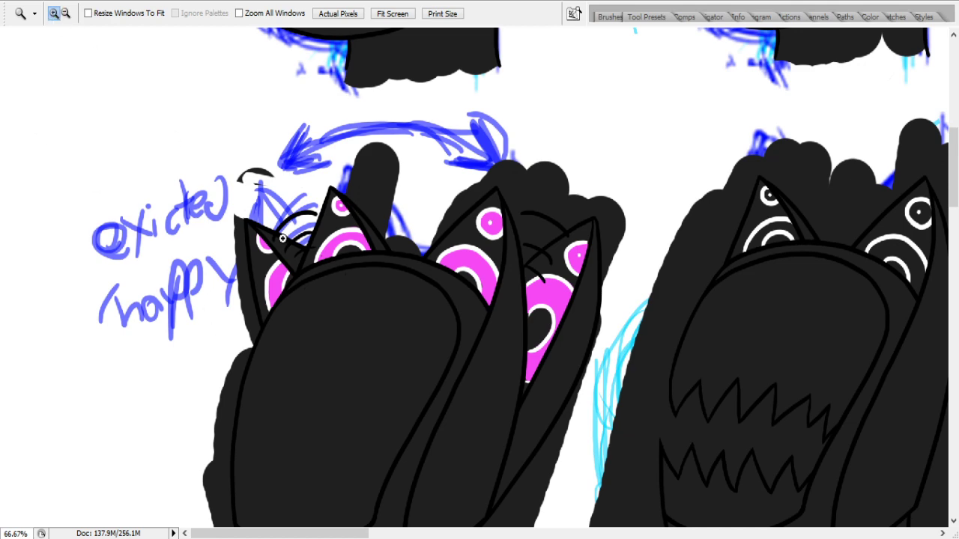
left_click(300, 237)
left_click(300, 238)
left_click(448, 233)
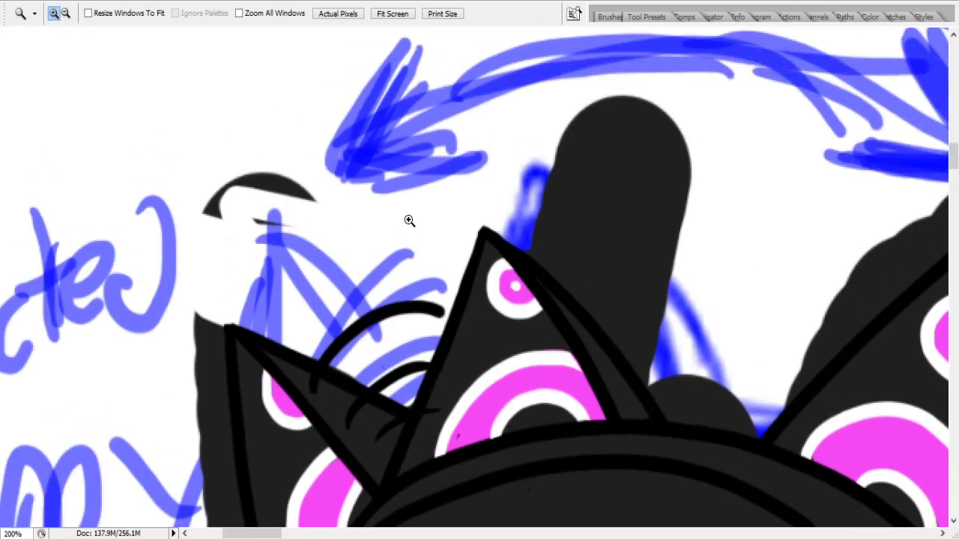
key("b")
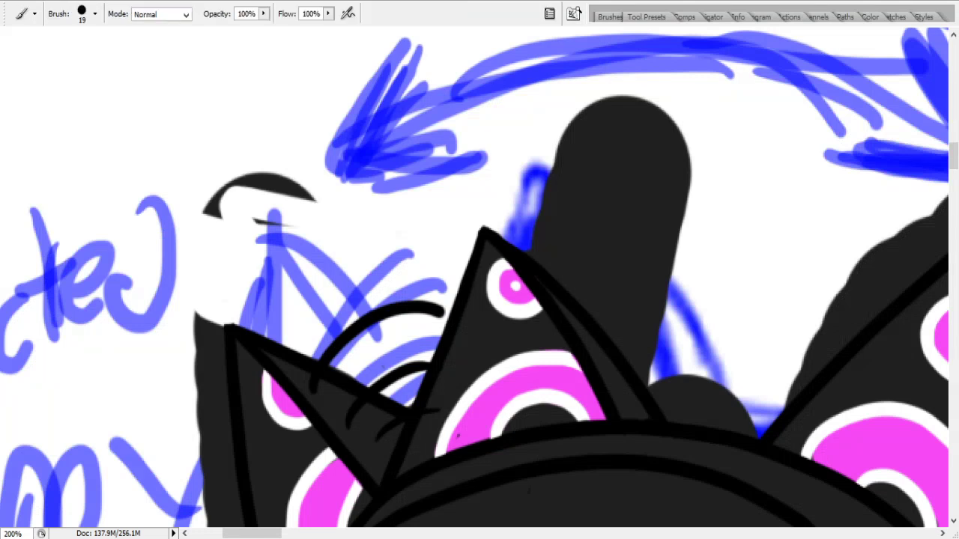
mouse_move(215, 191)
left_mouse_down()
mouse_move(313, 182)
mouse_move(184, 242)
mouse_move(340, 195)
mouse_move(152, 227)
left_mouse_up()
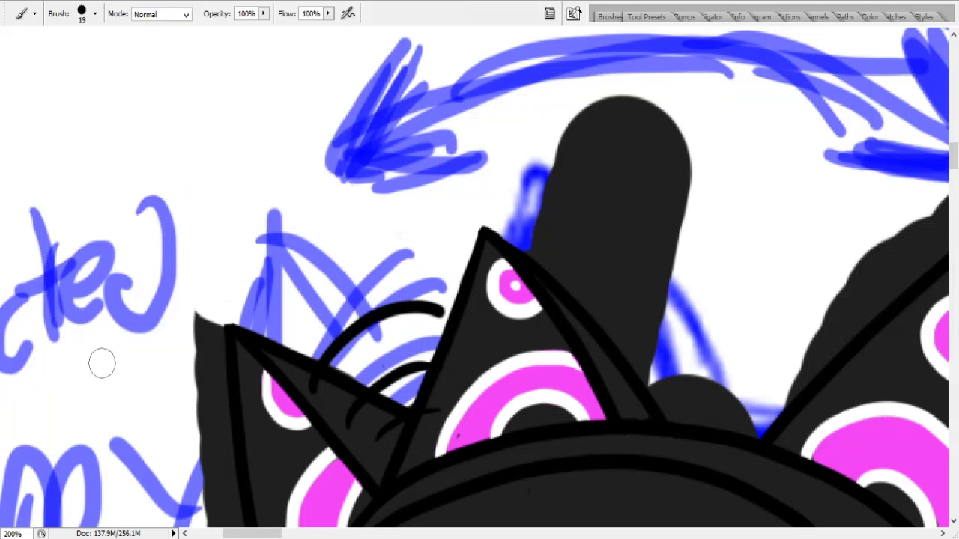
mouse_move(159, 324)
left_mouse_down()
mouse_move(188, 439)
mouse_move(207, 443)
mouse_move(224, 464)
mouse_move(213, 334)
left_mouse_up()
left_click_drag(955, 144, 955, 173)
mouse_move(204, 209)
left_mouse_down()
mouse_move(219, 118)
mouse_move(235, 329)
mouse_move(255, 317)
mouse_move(246, 288)
left_mouse_up()
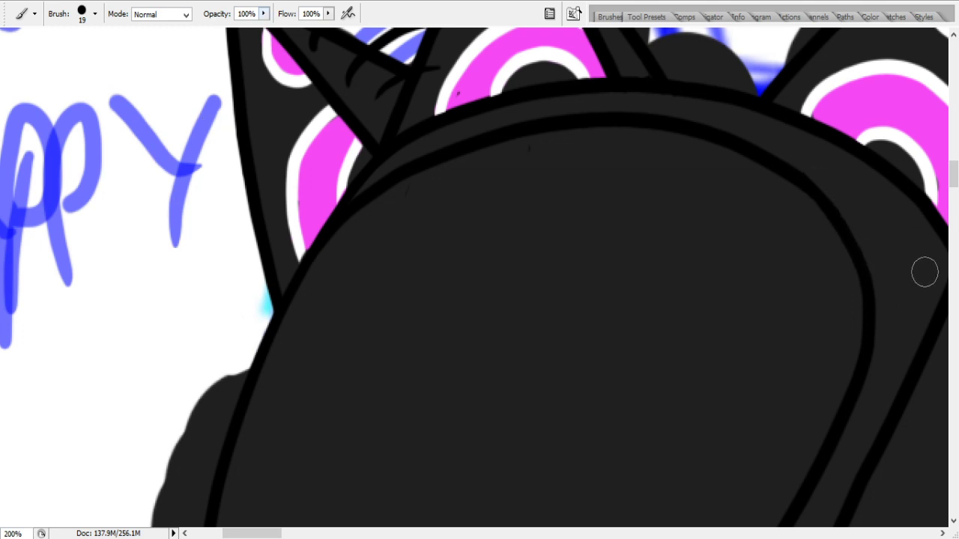
- Trim the dark fill outside the head's left outline down to the jaw, undoing and redoing the faulty strokes
scroll(955, 173, "down", 5)
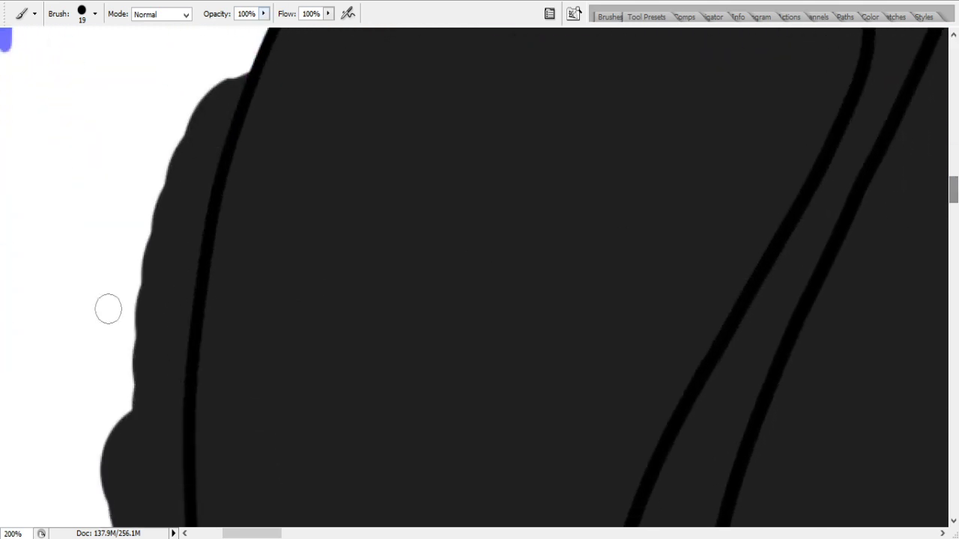
mouse_move(146, 412)
left_mouse_down()
mouse_move(215, 105)
mouse_move(159, 325)
mouse_move(168, 401)
mouse_move(183, 226)
mouse_move(167, 371)
mouse_move(210, 100)
mouse_move(193, 301)
mouse_move(239, 95)
left_mouse_up()
key("ctrl+alt+z")
key("ctrl+alt+z")
key("ctrl+alt+z")
mouse_move(157, 222)
left_mouse_down()
mouse_move(131, 334)
mouse_move(218, 66)
mouse_move(215, 128)
mouse_move(188, 182)
mouse_move(165, 342)
mouse_move(173, 355)
mouse_move(201, 129)
mouse_move(216, 103)
mouse_move(147, 399)
mouse_move(146, 420)
mouse_move(169, 456)
mouse_move(162, 433)
mouse_move(169, 440)
mouse_move(171, 354)
mouse_move(165, 507)
left_mouse_up()
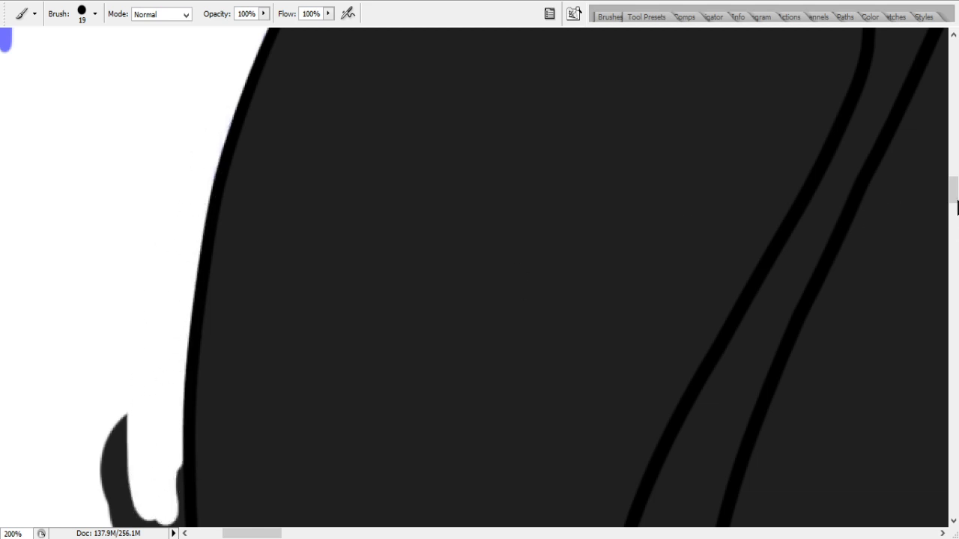
scroll(956, 213, "down", 3)
mouse_move(124, 289)
left_mouse_down()
mouse_move(133, 315)
mouse_move(111, 293)
mouse_move(120, 203)
mouse_move(147, 286)
mouse_move(151, 241)
mouse_move(177, 431)
mouse_move(173, 271)
mouse_move(199, 429)
mouse_move(156, 201)
mouse_move(168, 283)
mouse_move(164, 199)
left_mouse_up()
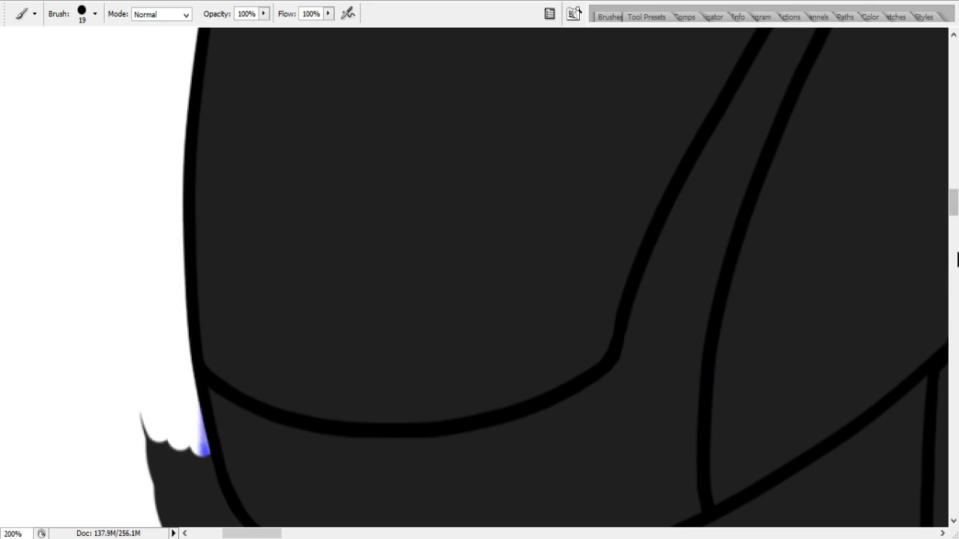
- Clear the dark fill below the jaw and left of the neck line, and restore the spot cut inside the jaw
scroll(957, 206, "down", 4)
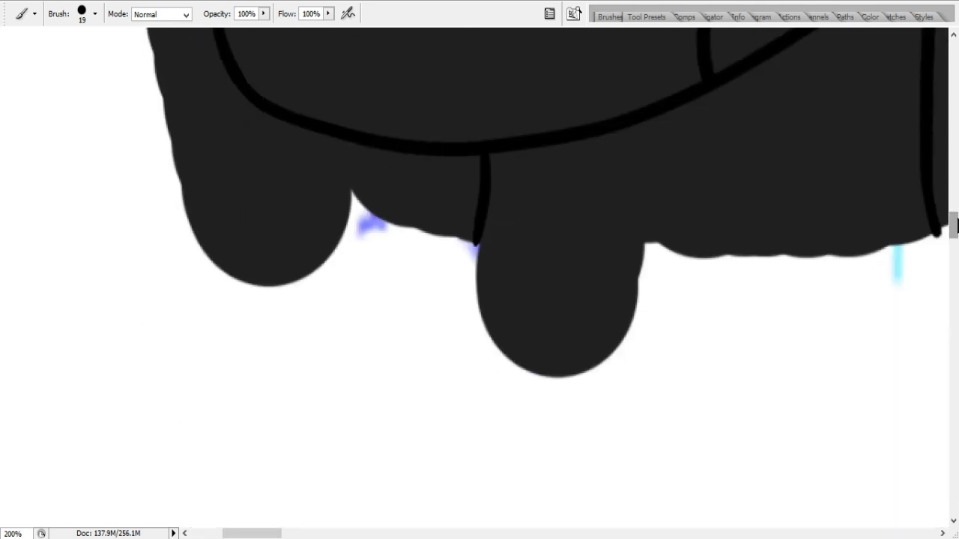
scroll(957, 225, "up", 2)
mouse_move(145, 101)
left_mouse_down()
mouse_move(208, 320)
mouse_move(189, 308)
mouse_move(256, 342)
mouse_move(297, 400)
mouse_move(282, 423)
mouse_move(196, 229)
mouse_move(276, 248)
mouse_move(253, 237)
mouse_move(180, 155)
mouse_move(203, 207)
left_mouse_up()
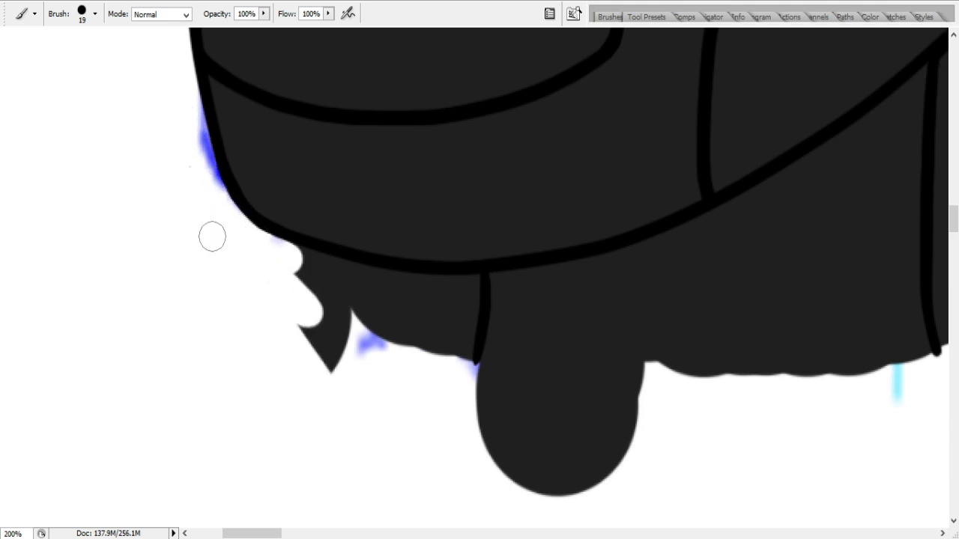
left_click_drag(278, 264, 296, 244)
mouse_move(365, 282)
left_mouse_down()
mouse_move(439, 290)
mouse_move(465, 277)
mouse_move(460, 336)
mouse_move(465, 303)
mouse_move(476, 351)
mouse_move(443, 343)
mouse_move(393, 375)
mouse_move(363, 343)
mouse_move(279, 384)
mouse_move(372, 281)
mouse_move(306, 336)
mouse_move(486, 420)
mouse_move(543, 433)
mouse_move(702, 416)
mouse_move(411, 405)
mouse_move(580, 416)
mouse_move(561, 415)
mouse_move(643, 396)
mouse_move(567, 499)
mouse_move(525, 456)
mouse_move(540, 476)
left_mouse_up()
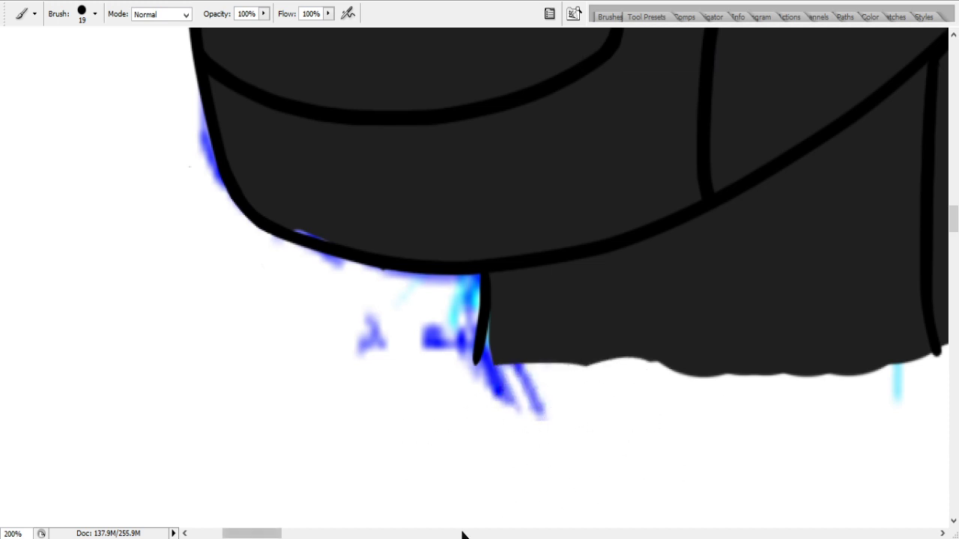
left_click_drag(331, 228, 295, 218)
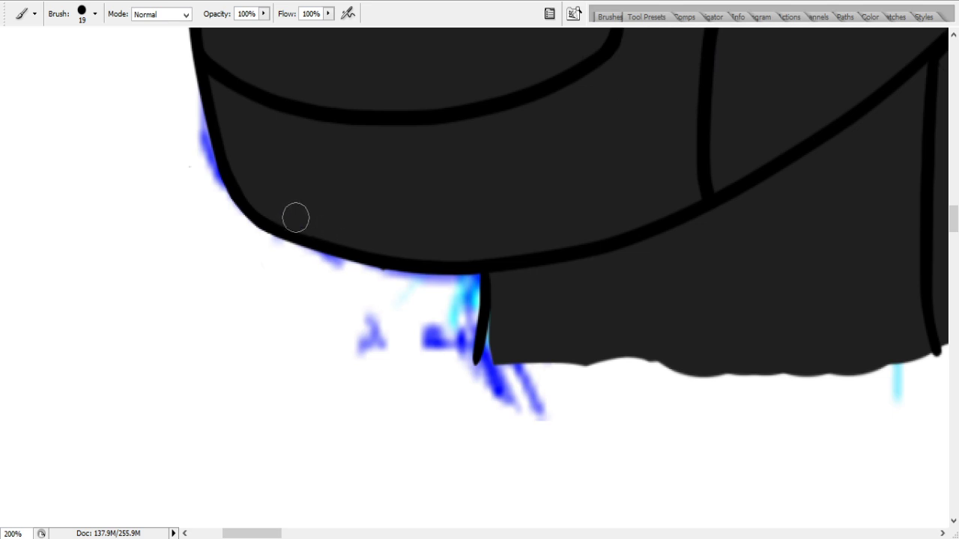
left_click_drag(492, 345, 496, 324)
- Clear the dark fill right of the neck line and outside the lower left edge of the neighbouring head
left_click_drag(271, 534, 289, 533)
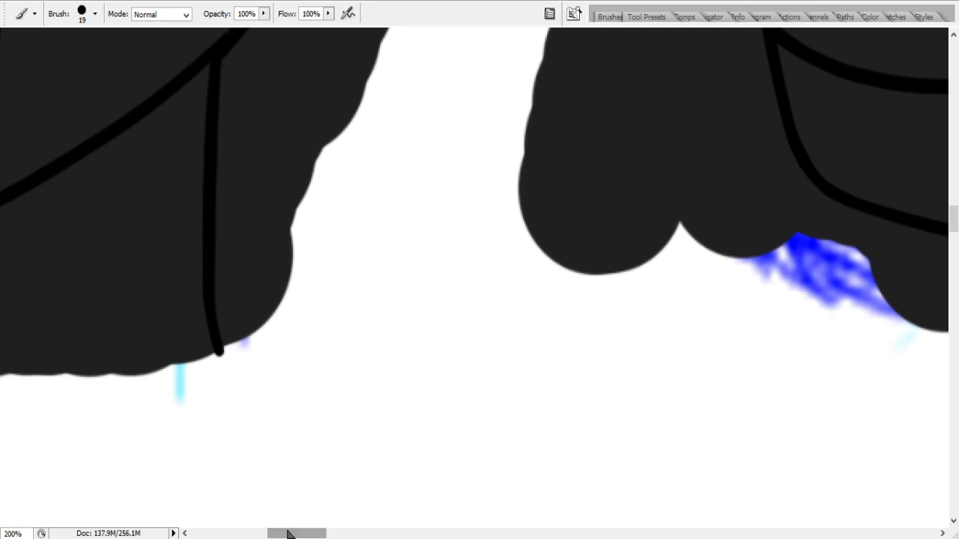
left_click_drag(289, 139, 275, 303)
mouse_move(246, 135)
left_mouse_down()
mouse_move(246, 317)
mouse_move(237, 329)
mouse_move(229, 253)
mouse_move(238, 75)
mouse_move(232, 245)
mouse_move(225, 132)
left_mouse_up()
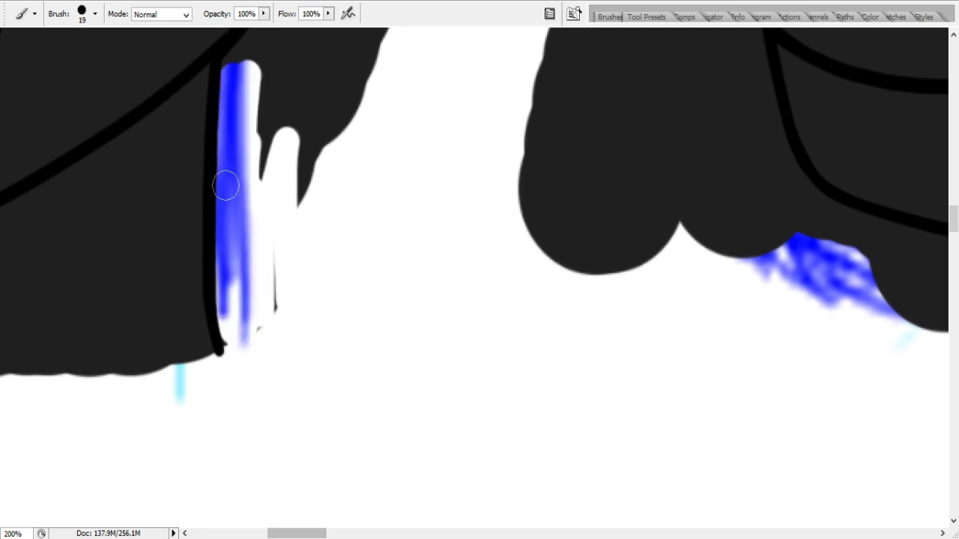
mouse_move(241, 339)
left_mouse_down()
mouse_move(235, 309)
mouse_move(297, 233)
mouse_move(297, 194)
mouse_move(406, 40)
mouse_move(256, 173)
mouse_move(299, 69)
mouse_move(403, 49)
mouse_move(380, 66)
mouse_move(464, 156)
mouse_move(546, 235)
mouse_move(582, 246)
mouse_move(633, 286)
mouse_move(552, 91)
mouse_move(567, 54)
mouse_move(628, 296)
mouse_move(572, 83)
mouse_move(537, 58)
mouse_move(542, 112)
mouse_move(660, 251)
mouse_move(574, 141)
mouse_move(599, 117)
mouse_move(661, 195)
mouse_move(652, 177)
mouse_move(624, 183)
mouse_move(642, 193)
mouse_move(581, 103)
mouse_move(741, 241)
mouse_move(682, 67)
mouse_move(729, 107)
mouse_move(790, 223)
mouse_move(761, 156)
mouse_move(772, 159)
mouse_move(740, 55)
mouse_move(776, 205)
mouse_move(749, 50)
mouse_move(807, 237)
left_mouse_up()
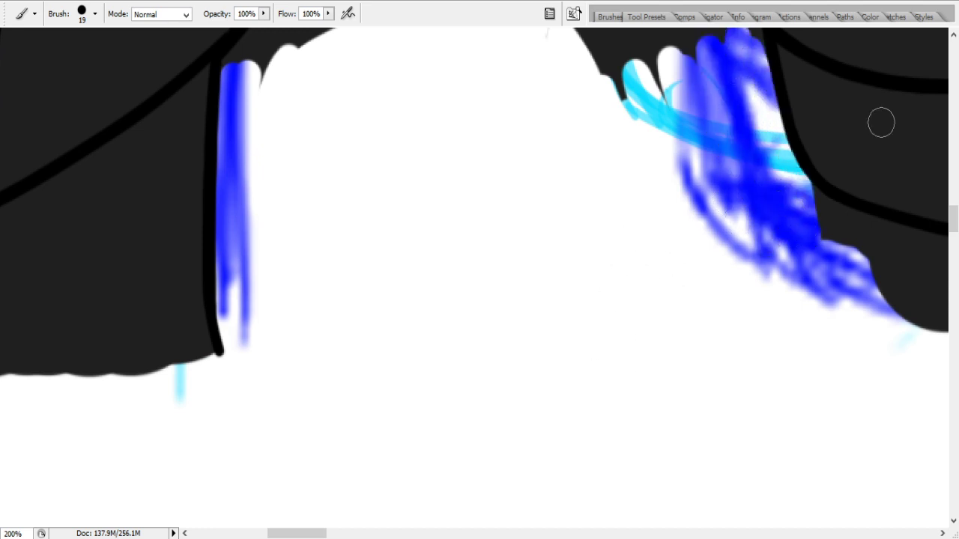
- Clear the dark fill between the two heads along the left head's lower cheek line and the right head's jaw edge, undoing the faulty strokes
left_click_drag(955, 223, 952, 208)
mouse_move(332, 265)
left_mouse_down()
mouse_move(306, 323)
mouse_move(269, 346)
mouse_move(235, 343)
mouse_move(322, 293)
left_mouse_up()
mouse_move(539, 290)
left_mouse_down()
mouse_move(594, 385)
mouse_move(657, 408)
mouse_move(628, 243)
mouse_move(637, 64)
mouse_move(680, 341)
mouse_move(640, 203)
mouse_move(583, 197)
mouse_move(549, 169)
mouse_move(614, 143)
mouse_move(622, 75)
mouse_move(681, 235)
mouse_move(680, 330)
left_mouse_up()
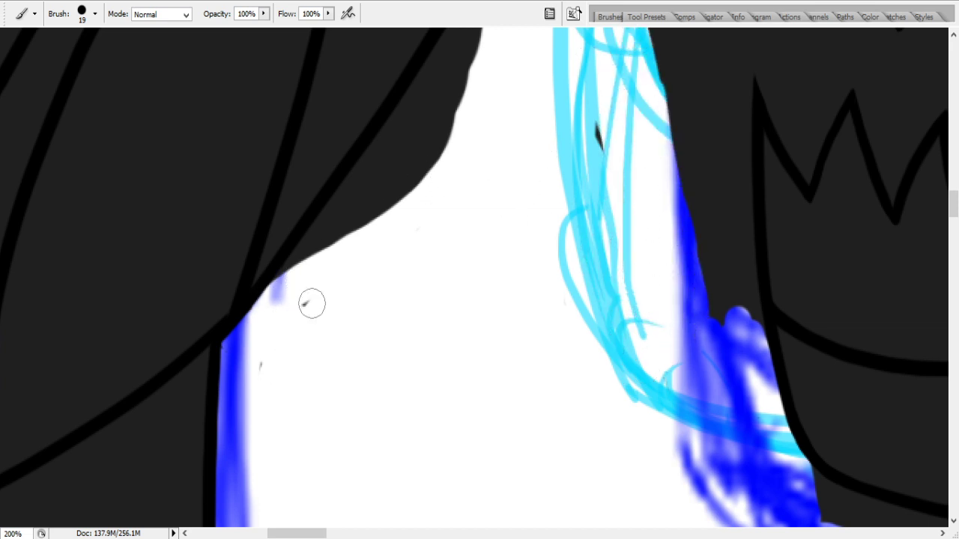
mouse_move(355, 190)
left_mouse_down()
mouse_move(342, 193)
mouse_move(315, 257)
mouse_move(385, 188)
mouse_move(381, 161)
left_mouse_up()
key("ctrl+alt+z")
key("ctrl+alt+z")
mouse_move(457, 52)
left_mouse_down()
mouse_move(417, 128)
mouse_move(458, 36)
mouse_move(426, 176)
left_mouse_up()
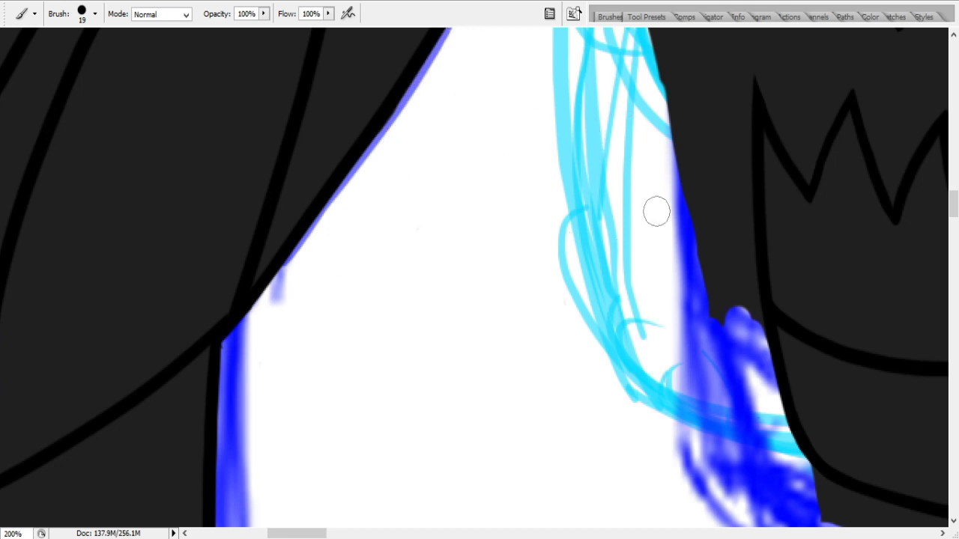
mouse_move(685, 296)
left_mouse_down()
mouse_move(727, 336)
mouse_move(734, 267)
left_mouse_up()
mouse_move(719, 154)
left_mouse_down()
mouse_move(689, 56)
mouse_move(726, 238)
mouse_move(738, 85)
left_mouse_up()
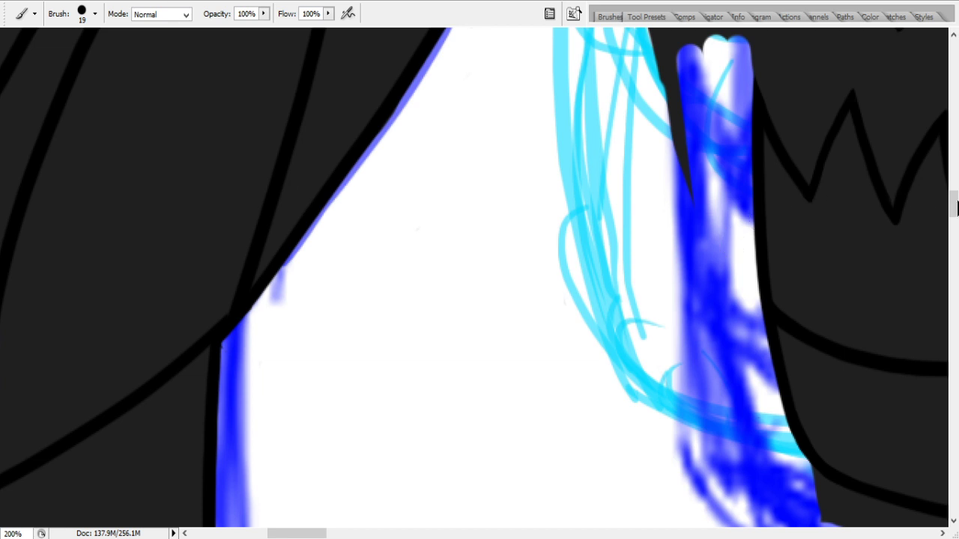
- Trim the dark fill outside the left head's right-hand outline up along the base of its outer ear
scroll(834, 222, "up", 5)
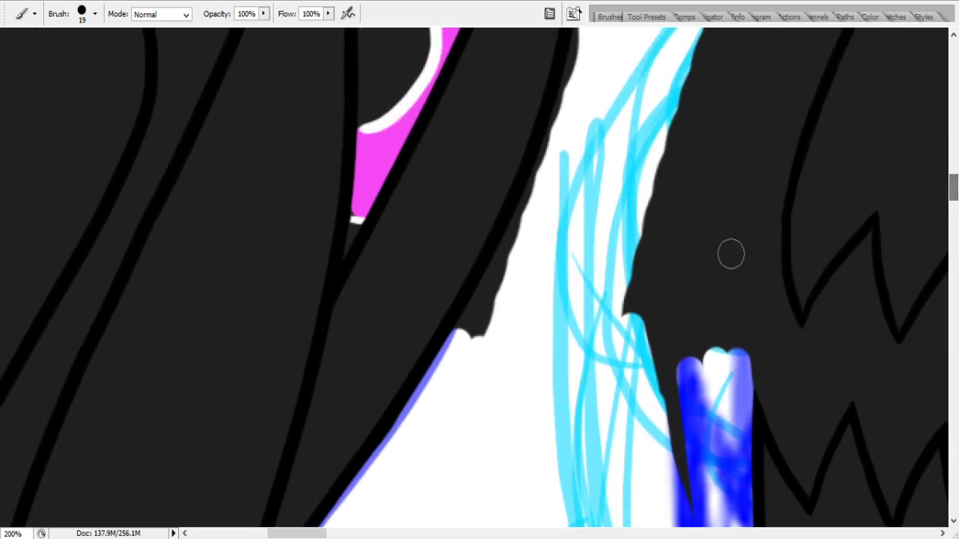
left_click_drag(402, 425, 458, 367)
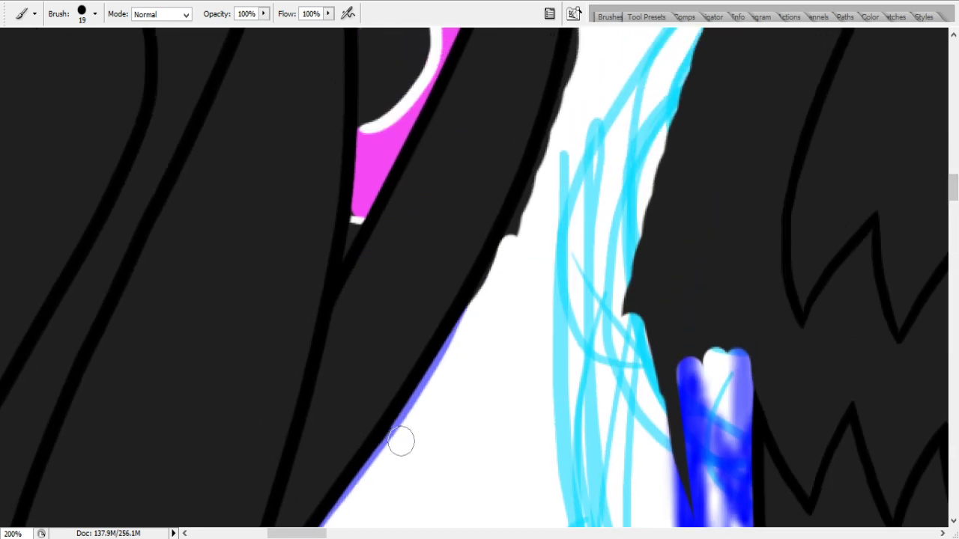
left_click_drag(454, 303, 493, 238)
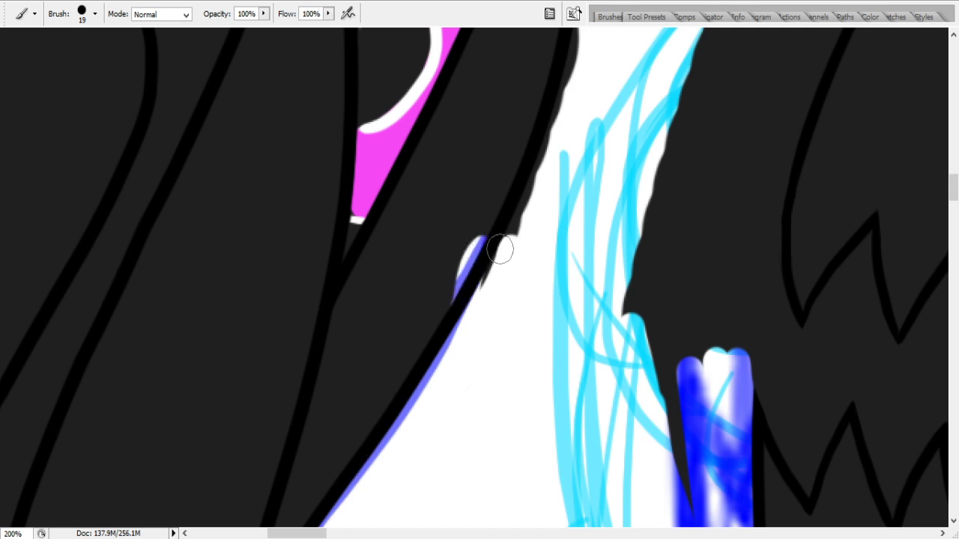
left_click_drag(465, 228, 454, 300)
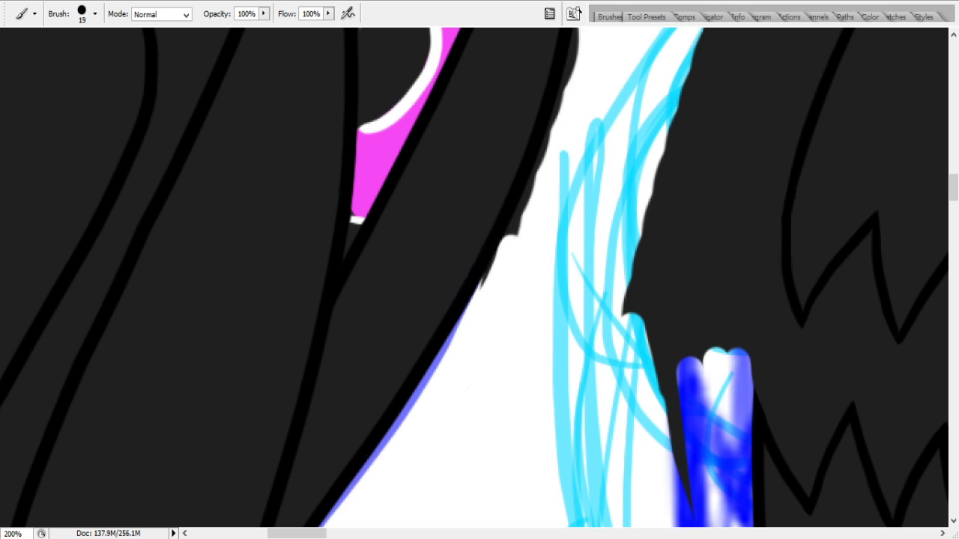
mouse_move(503, 307)
left_mouse_down()
mouse_move(547, 223)
mouse_move(483, 305)
mouse_move(565, 161)
mouse_move(486, 298)
mouse_move(559, 127)
mouse_move(577, 48)
left_mouse_up()
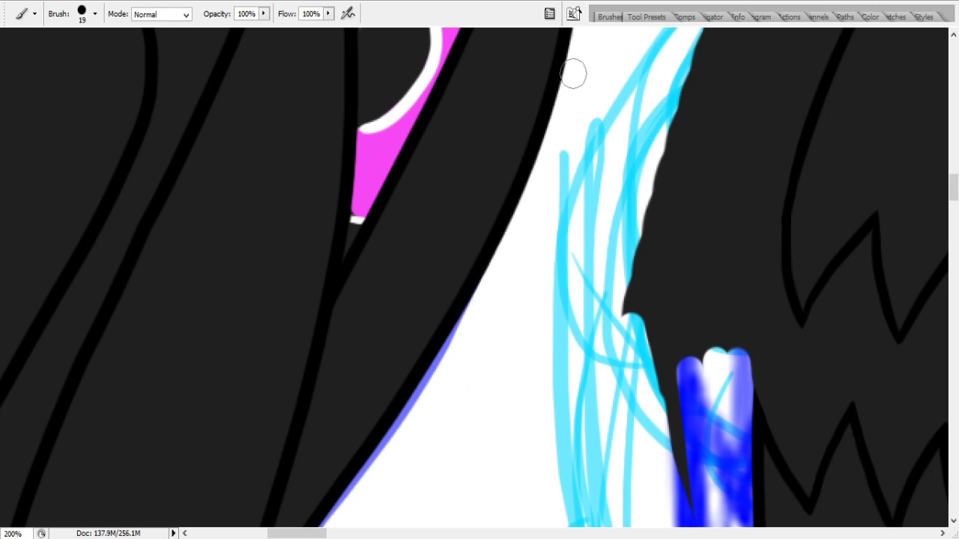
- Clear the dark fill along the left slope of the left head's middle patterned ear and around its tip
scroll(957, 228, "up", 10)
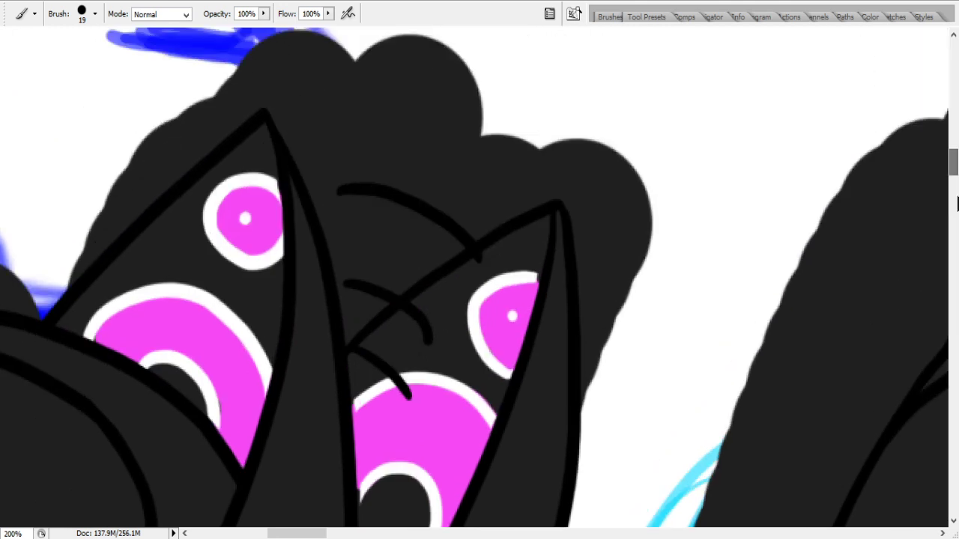
mouse_move(85, 238)
left_mouse_down()
mouse_move(72, 273)
mouse_move(277, 37)
left_mouse_up()
left_click_drag(379, 46, 333, 90)
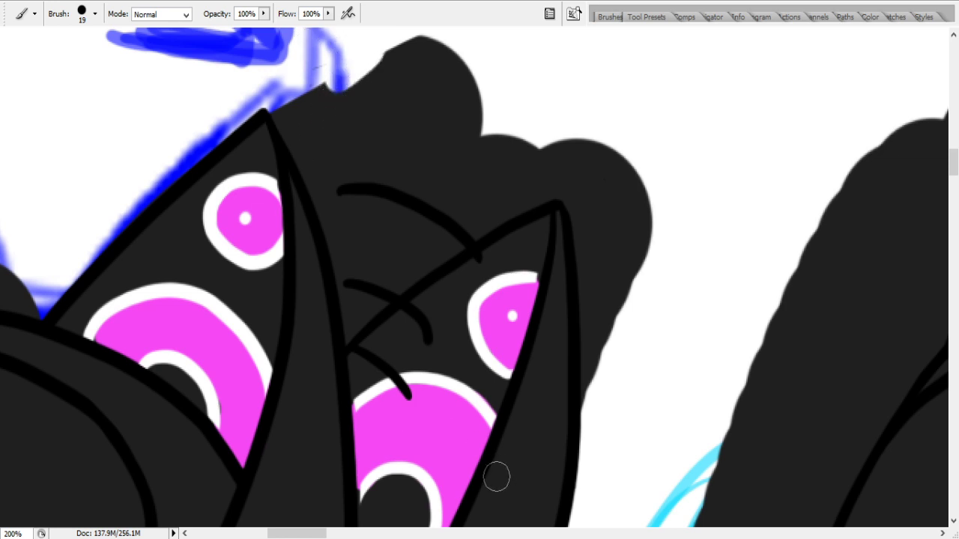
- Clear the dark fill above the left head between its two upright ears, including the leftover piece higher up
left_click_drag(322, 534, 298, 534)
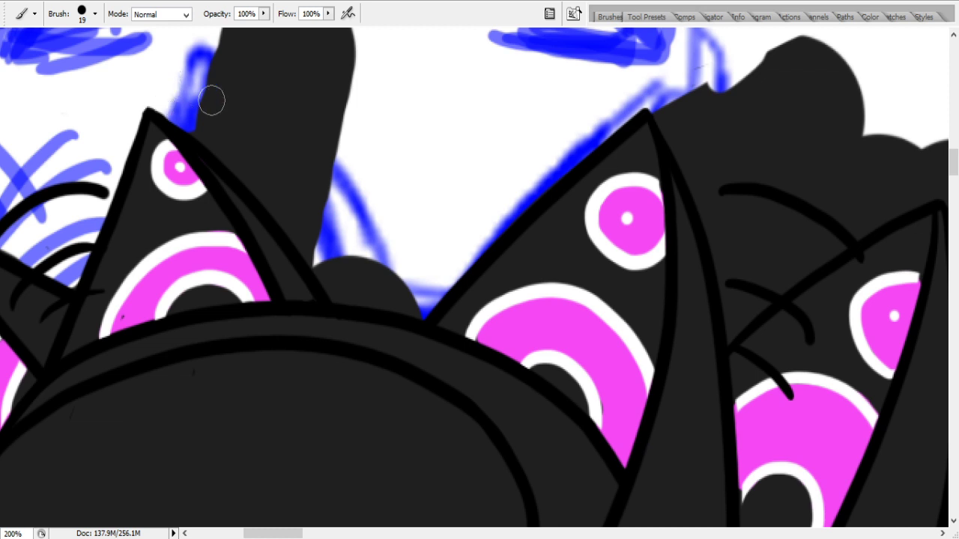
mouse_move(259, 97)
left_mouse_down()
mouse_move(180, 86)
mouse_move(246, 145)
mouse_move(186, 111)
mouse_move(279, 206)
mouse_move(193, 118)
mouse_move(251, 169)
left_mouse_up()
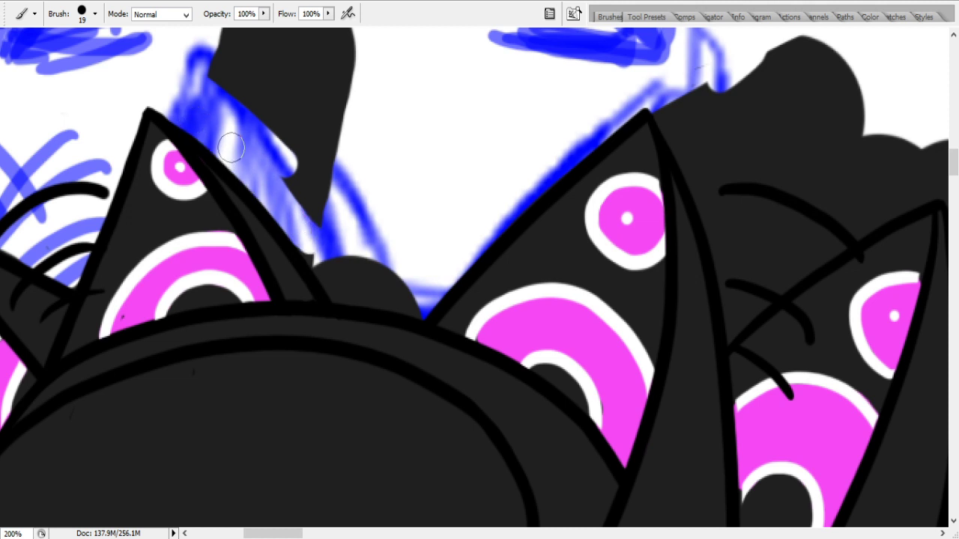
mouse_move(286, 202)
left_mouse_down()
mouse_move(232, 64)
mouse_move(322, 215)
mouse_move(319, 256)
mouse_move(343, 281)
mouse_move(329, 291)
mouse_move(412, 306)
mouse_move(330, 226)
left_mouse_up()
mouse_move(309, 192)
left_mouse_down()
mouse_move(335, 172)
mouse_move(329, 90)
mouse_move(373, 120)
mouse_move(366, 39)
left_mouse_up()
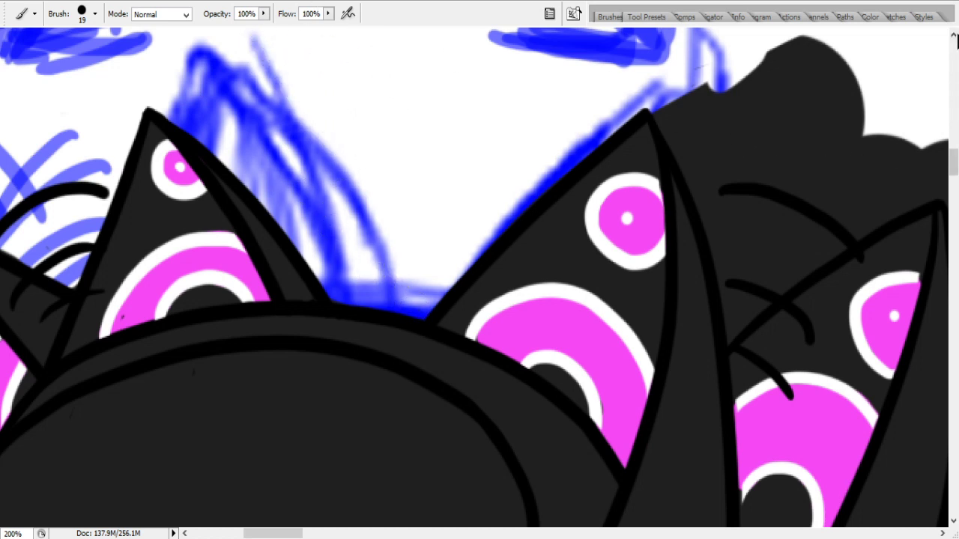
scroll(955, 45, "up", 2)
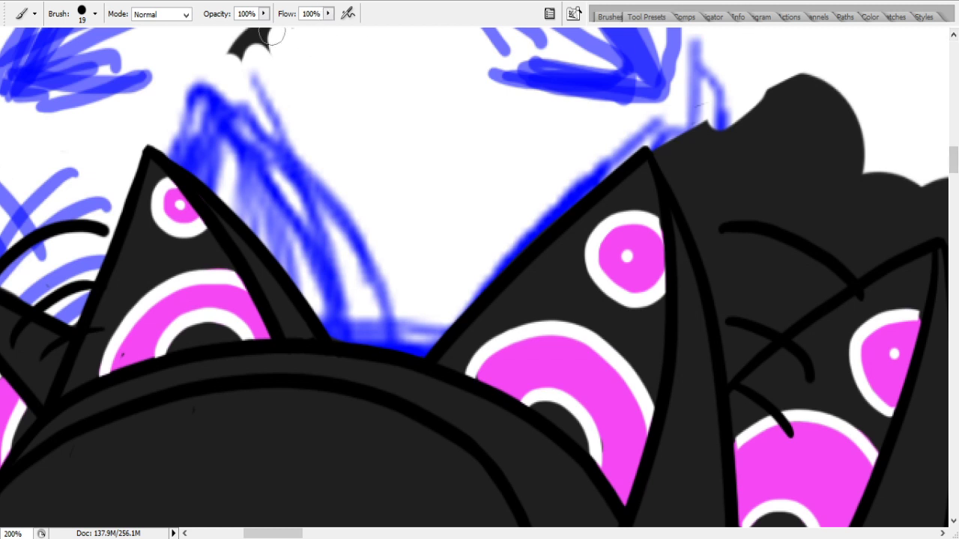
left_click_drag(240, 58, 213, 42)
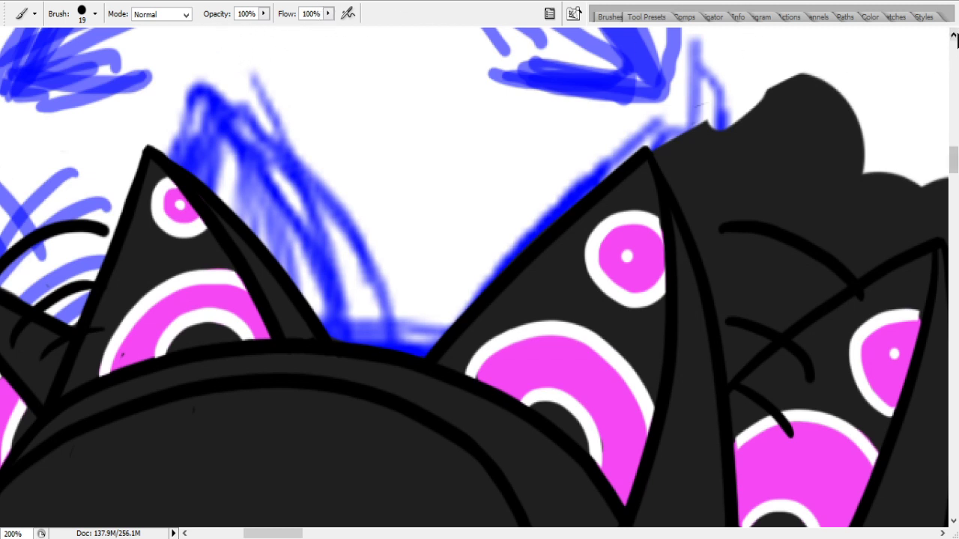
left_click(954, 35)
scroll(945, 52, "up", 2)
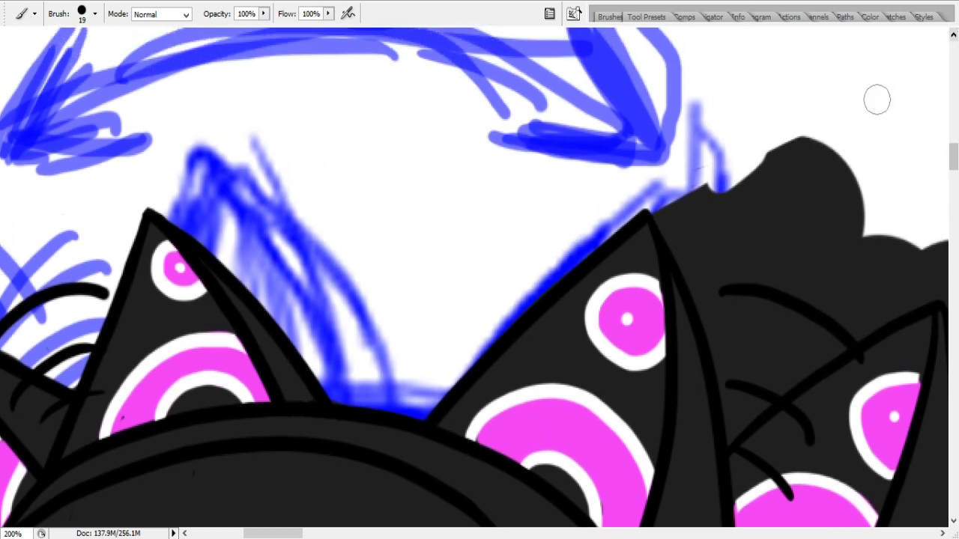
- Clear the dark fill between the left head's middle and rightmost ears, around the curved hair strands
left_click_drag(273, 533, 316, 519)
mouse_move(89, 192)
left_mouse_down()
mouse_move(73, 233)
mouse_move(83, 283)
mouse_move(97, 295)
left_mouse_up()
mouse_move(54, 215)
left_mouse_down()
mouse_move(120, 292)
mouse_move(133, 175)
mouse_move(96, 196)
left_mouse_up()
mouse_move(221, 278)
left_mouse_down()
mouse_move(188, 214)
mouse_move(214, 216)
mouse_move(242, 160)
mouse_move(295, 258)
left_mouse_up()
mouse_move(122, 362)
left_mouse_down()
mouse_move(115, 391)
mouse_move(249, 329)
mouse_move(204, 303)
mouse_move(315, 272)
mouse_move(213, 325)
left_mouse_up()
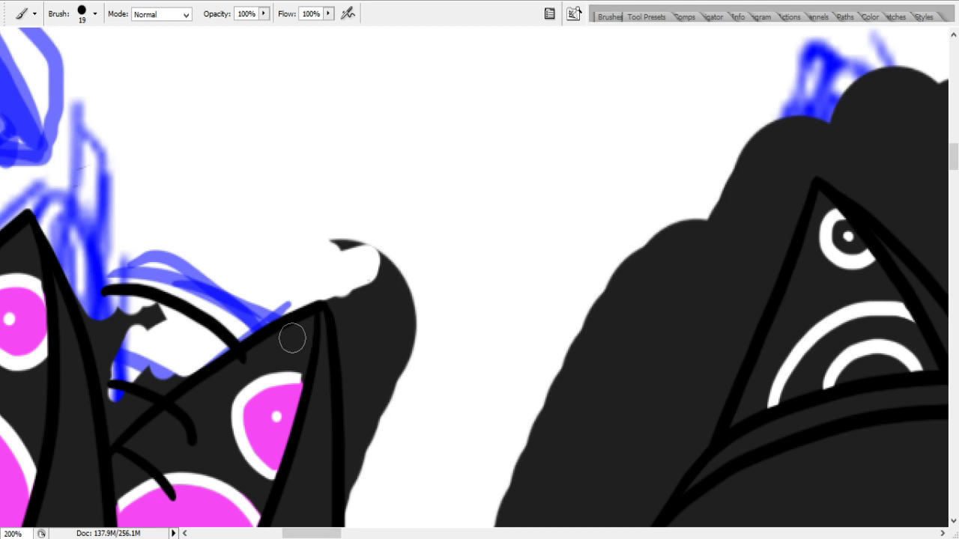
mouse_move(107, 348)
left_mouse_down()
mouse_move(79, 246)
mouse_move(100, 319)
mouse_move(141, 257)
mouse_move(137, 365)
left_mouse_up()
left_click_drag(113, 395, 114, 437)
left_click_drag(106, 391, 193, 346)
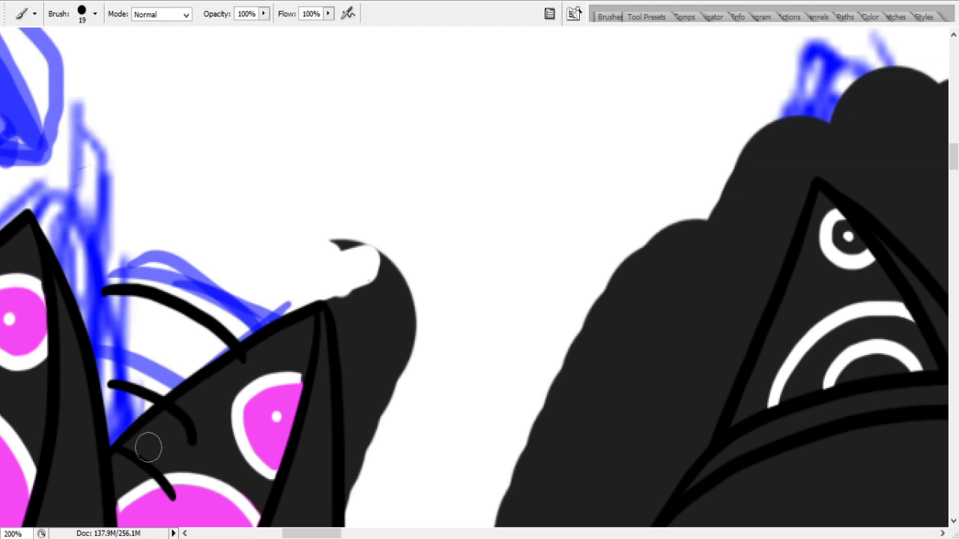
- Clear the dark fill outside the rightmost ear's tip and outer edge, and restore the spot cut inside the tip
mouse_move(462, 283)
left_mouse_down()
mouse_move(394, 270)
mouse_move(344, 229)
mouse_move(370, 426)
mouse_move(364, 501)
mouse_move(359, 327)
mouse_move(358, 364)
left_mouse_up()
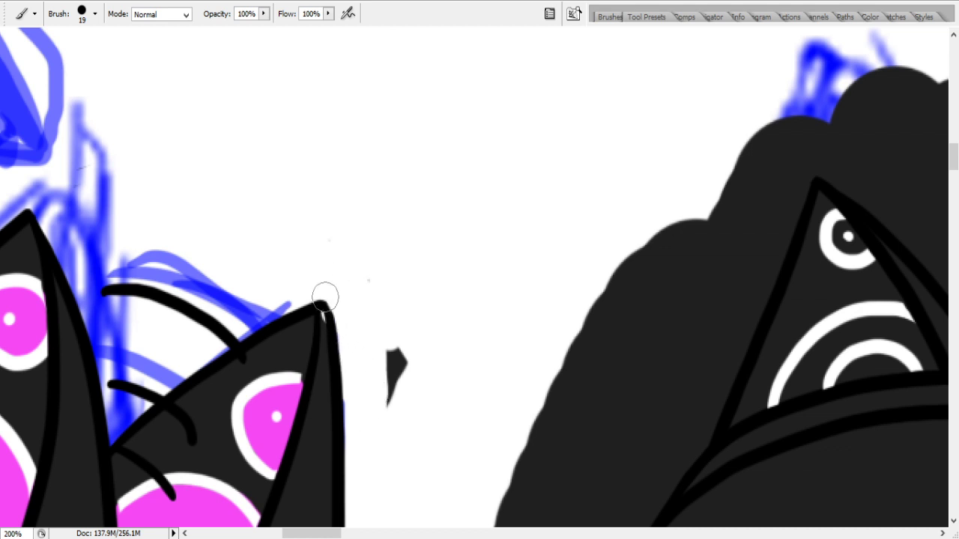
left_click_drag(389, 404, 407, 377)
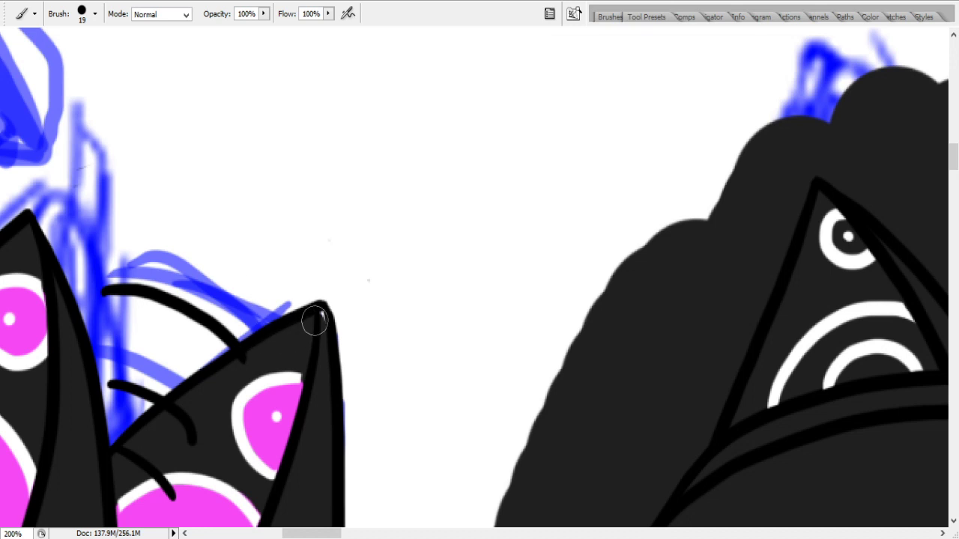
left_click_drag(316, 318, 301, 343)
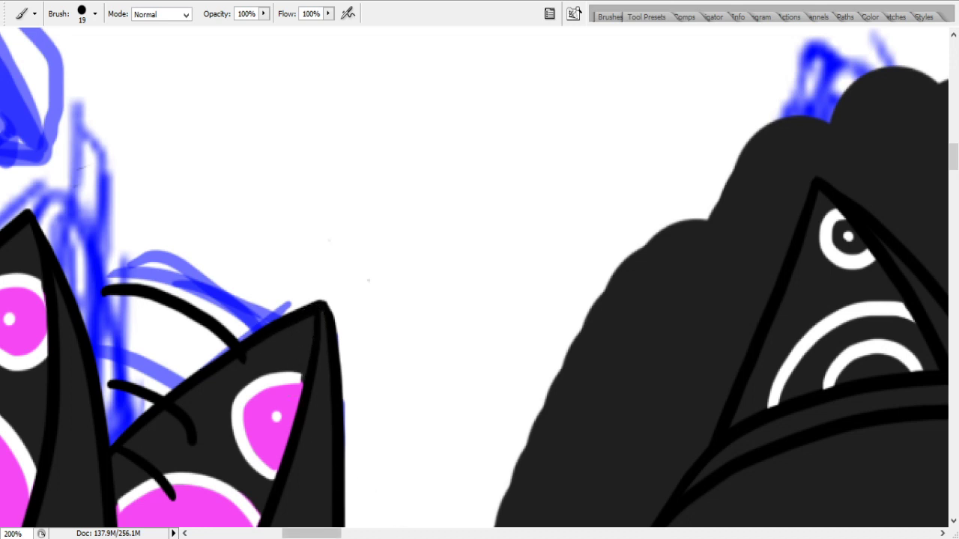
- Paint the inner-ear circles and arched bands of the neighbouring head's two ears pink
left_click_drag(325, 532, 350, 527)
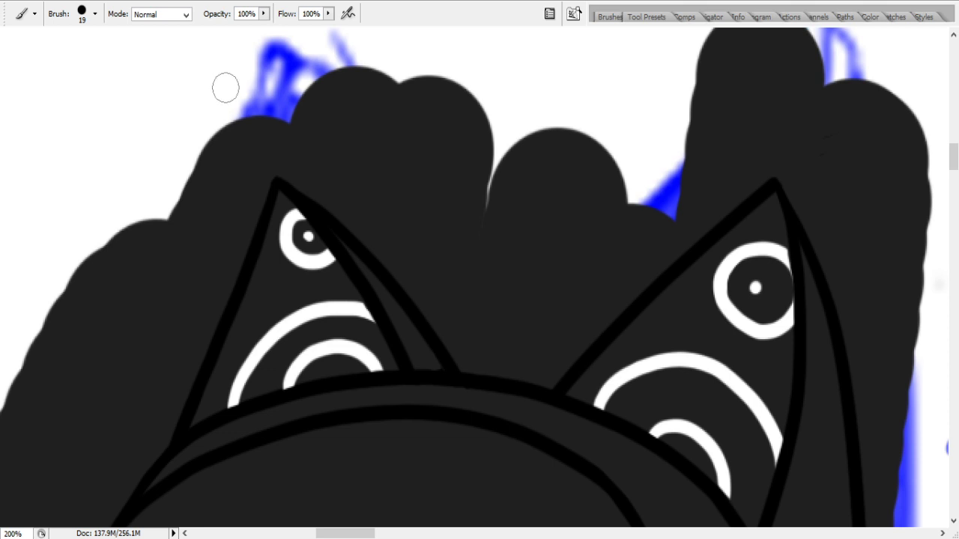
left_click_drag(300, 222, 319, 234)
mouse_move(283, 384)
left_mouse_down()
mouse_move(262, 408)
mouse_move(293, 341)
mouse_move(236, 412)
mouse_move(296, 350)
mouse_move(283, 344)
mouse_move(363, 348)
mouse_move(308, 330)
mouse_move(394, 376)
mouse_move(396, 349)
mouse_move(361, 327)
mouse_move(404, 333)
left_mouse_up()
mouse_move(597, 429)
left_mouse_down()
mouse_move(631, 392)
mouse_move(691, 379)
mouse_move(701, 392)
mouse_move(695, 433)
mouse_move(721, 449)
mouse_move(724, 477)
mouse_move(761, 445)
mouse_move(705, 396)
mouse_move(728, 405)
left_mouse_up()
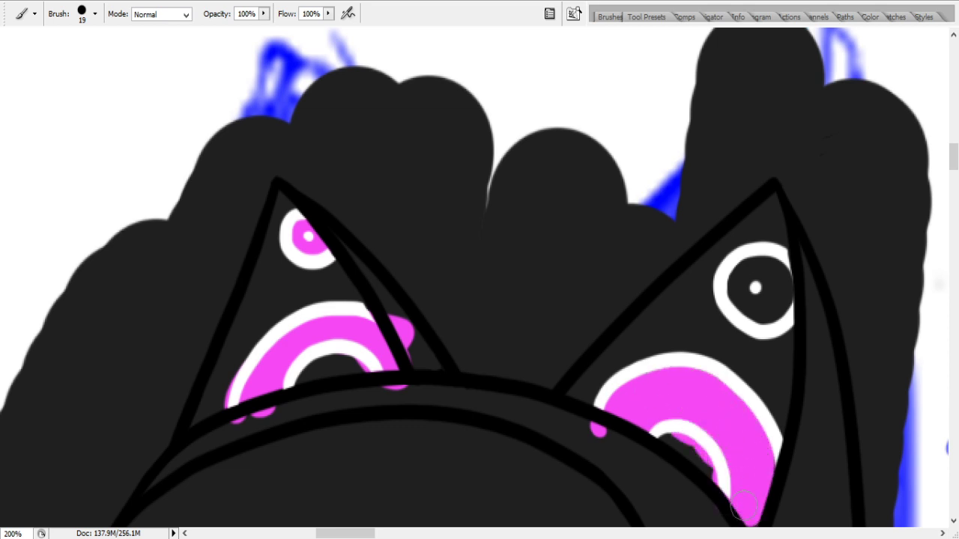
mouse_move(771, 295)
left_mouse_down()
mouse_move(749, 304)
mouse_move(755, 285)
mouse_move(792, 279)
left_mouse_up()
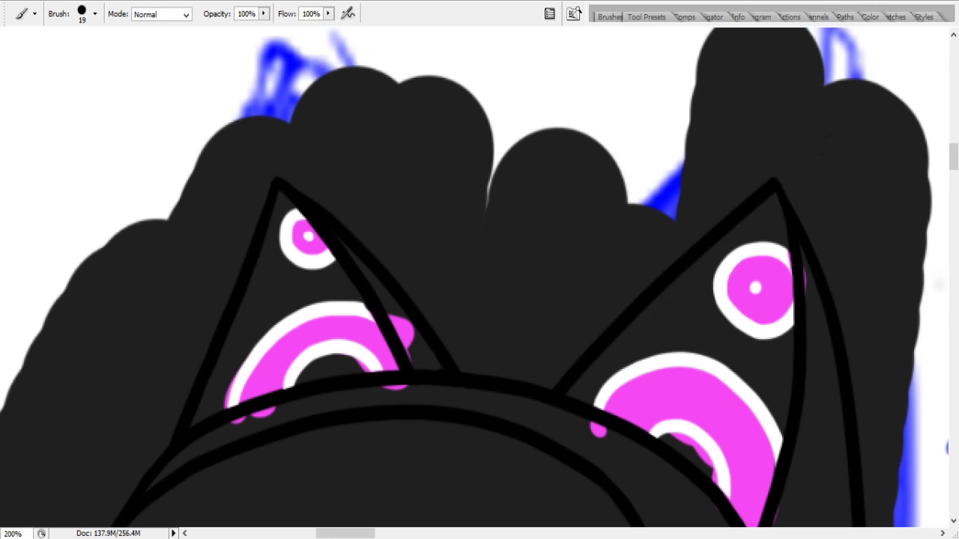
- Clean up the pink overflow around the arched bands of both ears so it stays within the outlines
mouse_move(392, 350)
left_mouse_down()
mouse_move(395, 334)
mouse_move(417, 357)
left_mouse_up()
mouse_move(233, 375)
left_mouse_down()
mouse_move(246, 340)
mouse_move(228, 434)
mouse_move(277, 416)
mouse_move(432, 400)
mouse_move(357, 401)
mouse_move(406, 395)
left_mouse_up()
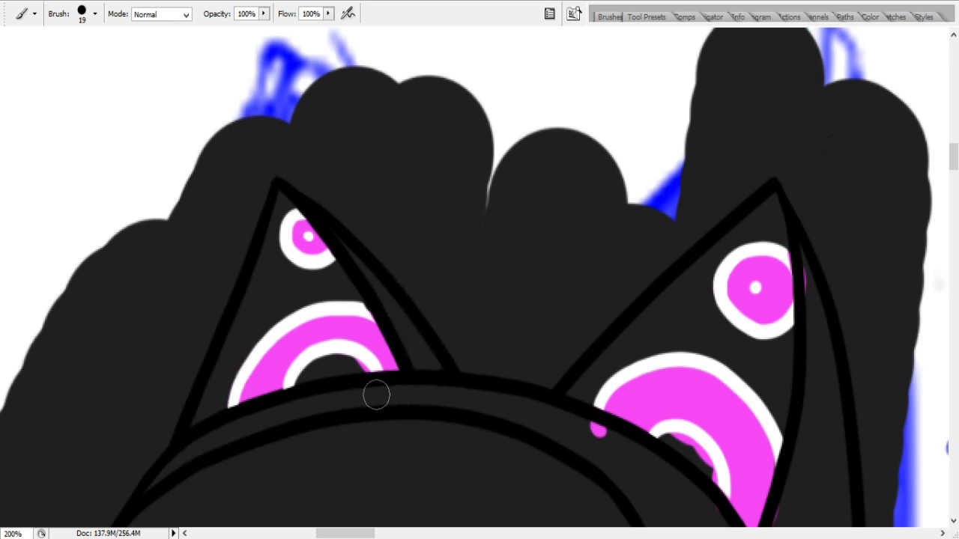
mouse_move(575, 429)
left_mouse_down()
mouse_move(667, 477)
mouse_move(683, 451)
mouse_move(674, 448)
mouse_move(709, 490)
mouse_move(688, 448)
mouse_move(738, 507)
left_mouse_up()
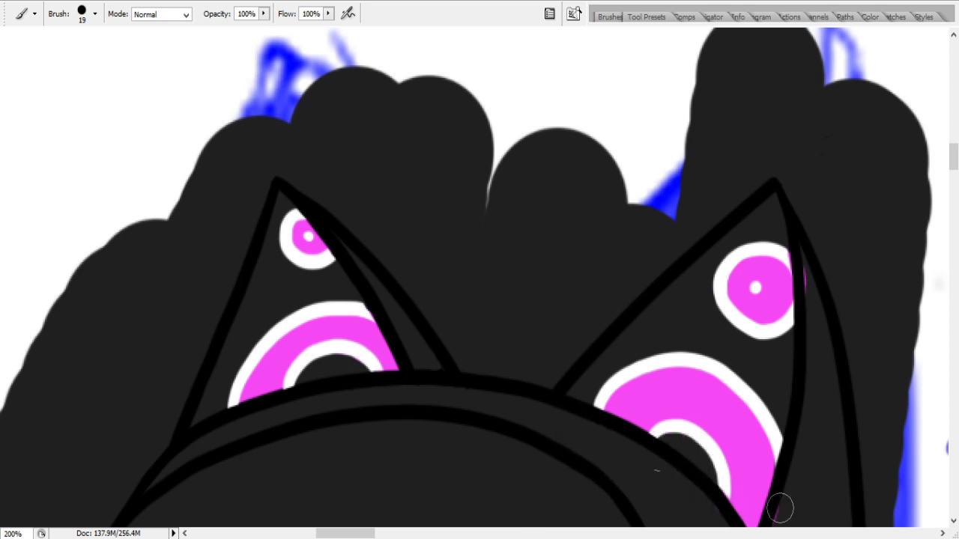
- Clear the dark fill from the back of the neighbouring head's open mouth, between the last upper and lower teeth
left_click_drag(954, 158, 954, 178)
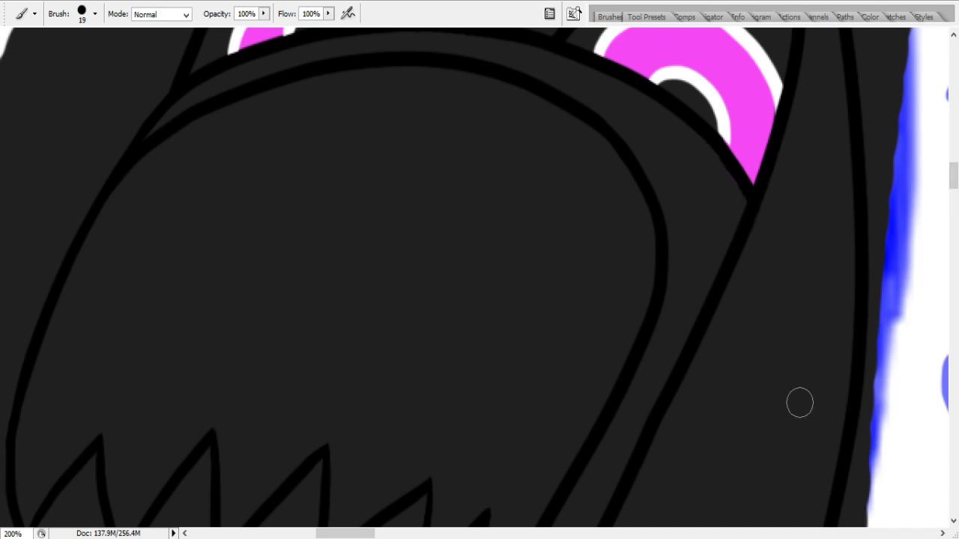
left_click_drag(955, 180, 955, 195)
mouse_move(400, 343)
left_mouse_down()
mouse_move(414, 403)
mouse_move(401, 383)
mouse_move(398, 431)
mouse_move(383, 341)
mouse_move(396, 270)
mouse_move(431, 282)
left_mouse_up()
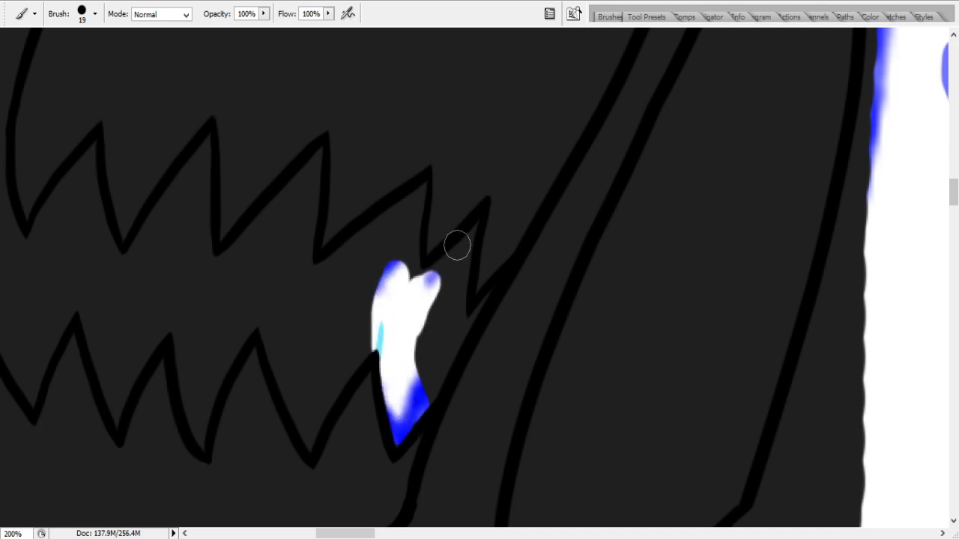
mouse_move(473, 229)
left_mouse_down()
mouse_move(449, 289)
mouse_move(441, 286)
mouse_move(455, 251)
left_mouse_up()
mouse_move(395, 389)
left_mouse_down()
mouse_move(446, 317)
mouse_move(421, 387)
mouse_move(451, 324)
mouse_move(456, 287)
mouse_move(446, 349)
mouse_move(479, 300)
mouse_move(447, 343)
left_mouse_up()
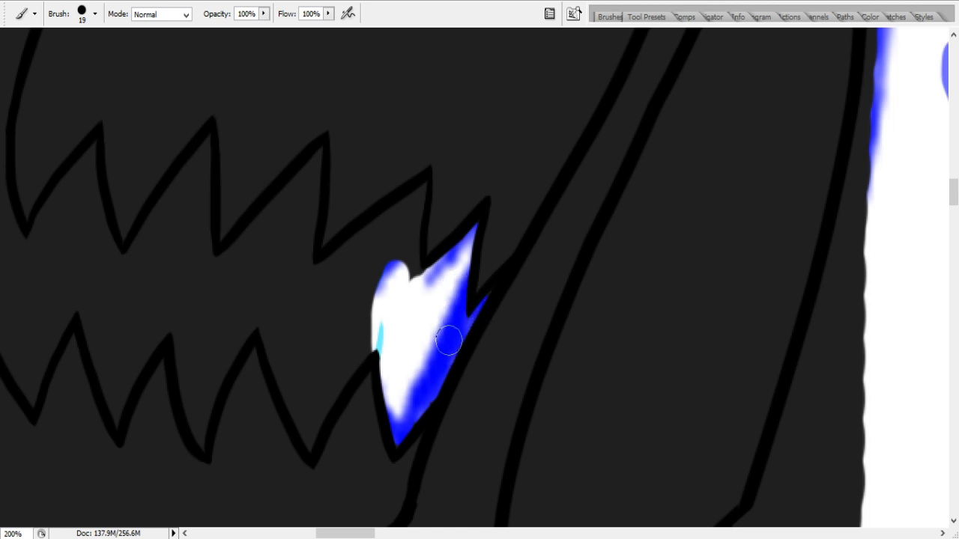
mouse_move(315, 294)
left_mouse_down()
mouse_move(365, 249)
mouse_move(313, 285)
mouse_move(359, 256)
mouse_move(421, 190)
mouse_move(399, 252)
mouse_move(405, 287)
mouse_move(399, 215)
left_mouse_up()
mouse_move(349, 317)
left_mouse_down()
mouse_move(301, 363)
mouse_move(293, 351)
mouse_move(297, 376)
mouse_move(284, 360)
mouse_move(300, 403)
mouse_move(279, 350)
mouse_move(310, 437)
mouse_move(349, 318)
left_mouse_up()
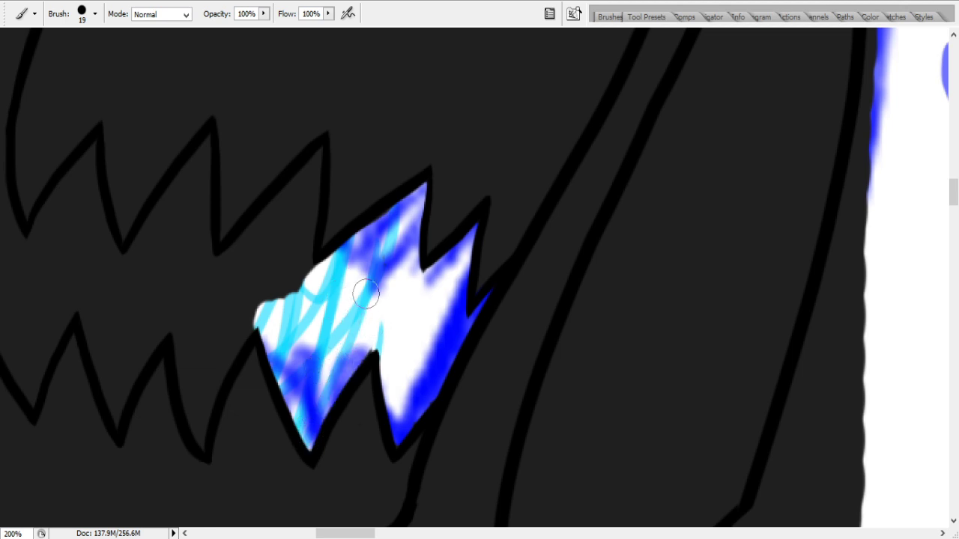
- Clear the dark fill under the middle upper teeth and outside the head's left outline at the mouth opening
scroll(464, 272, "left", 5)
mouse_move(464, 272)
left_mouse_down()
mouse_move(514, 215)
mouse_move(485, 229)
mouse_move(471, 253)
mouse_move(533, 188)
mouse_move(525, 186)
mouse_move(543, 153)
mouse_move(473, 279)
mouse_move(471, 265)
mouse_move(465, 302)
mouse_move(465, 288)
mouse_move(499, 247)
mouse_move(518, 272)
mouse_move(531, 188)
mouse_move(522, 290)
left_mouse_up()
mouse_move(139, 360)
left_mouse_down()
mouse_move(129, 120)
mouse_move(120, 227)
mouse_move(102, 107)
left_mouse_up()
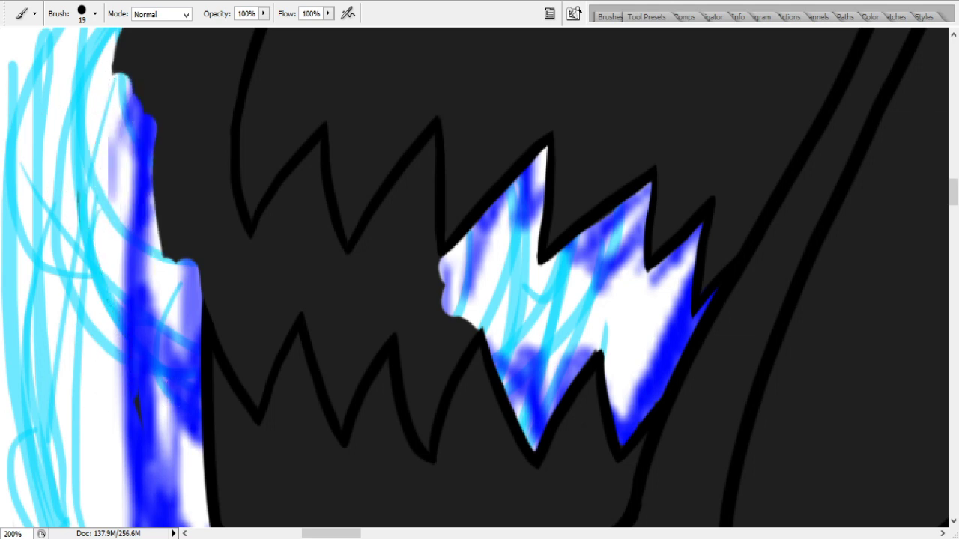
mouse_move(158, 250)
left_mouse_down()
mouse_move(160, 170)
mouse_move(206, 247)
mouse_move(179, 220)
mouse_move(180, 141)
mouse_move(203, 182)
mouse_move(213, 150)
mouse_move(204, 176)
left_mouse_up()
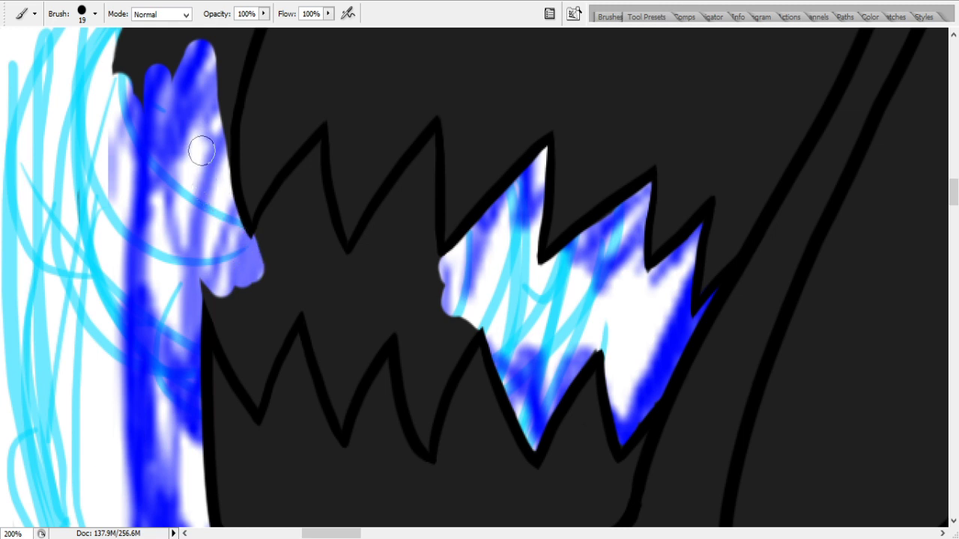
- Clear the dark fill from the front and middle of the open mouth, between the upper and lower teeth, undoing any overshoot
mouse_move(280, 224)
left_mouse_down()
mouse_move(301, 191)
mouse_move(261, 242)
mouse_move(318, 146)
mouse_move(321, 202)
mouse_move(308, 176)
mouse_move(284, 225)
mouse_move(309, 317)
mouse_move(324, 317)
mouse_move(300, 197)
mouse_move(337, 286)
mouse_move(312, 199)
left_mouse_up()
mouse_move(397, 208)
left_mouse_down()
mouse_move(348, 274)
mouse_move(430, 150)
mouse_move(417, 266)
mouse_move(427, 267)
mouse_move(424, 303)
left_mouse_up()
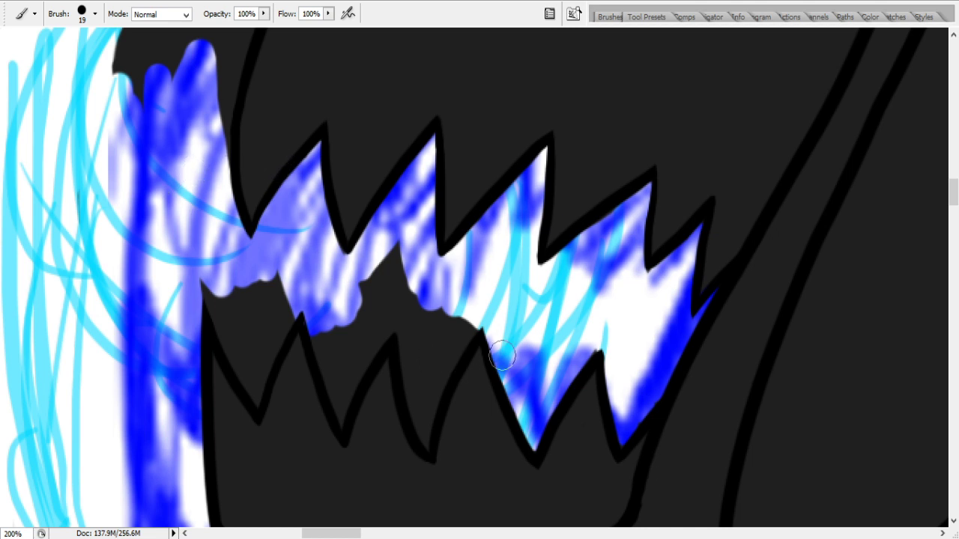
mouse_move(388, 270)
left_mouse_down()
mouse_move(414, 261)
mouse_move(409, 310)
mouse_move(428, 442)
mouse_move(462, 295)
mouse_move(436, 311)
mouse_move(421, 373)
mouse_move(459, 337)
left_mouse_up()
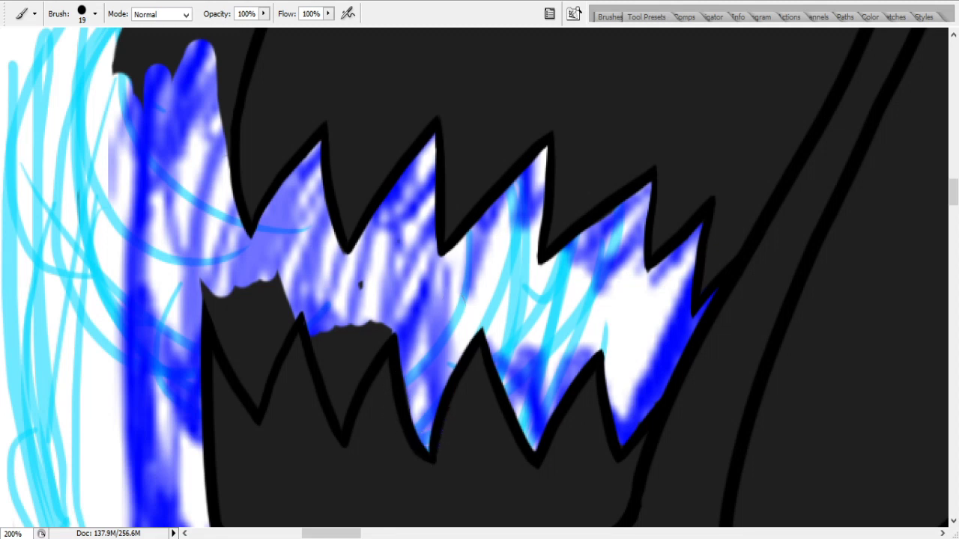
mouse_move(350, 309)
left_mouse_down()
mouse_move(322, 327)
mouse_move(345, 421)
mouse_move(355, 326)
mouse_move(378, 335)
mouse_move(356, 382)
mouse_move(400, 307)
left_mouse_up()
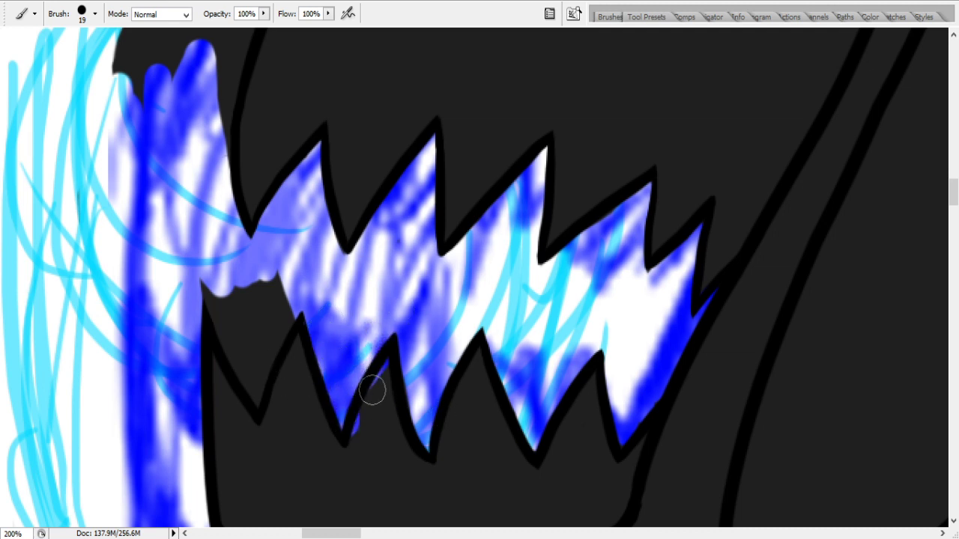
key("ctrl+z")
mouse_move(198, 283)
left_mouse_down()
mouse_move(257, 399)
mouse_move(285, 285)
mouse_move(288, 312)
mouse_move(261, 359)
mouse_move(237, 274)
left_mouse_up()
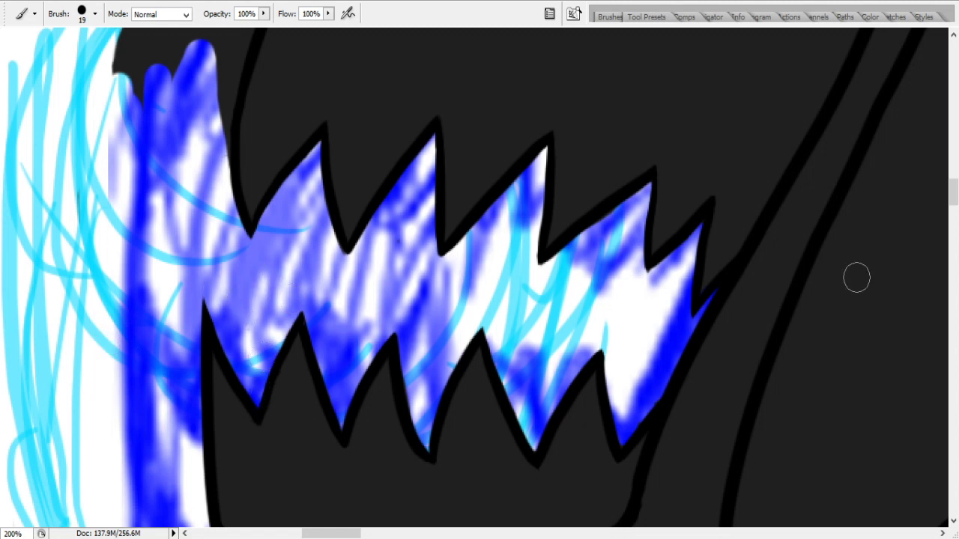
- Clear the dark overflow outside the head's front outline above the mouth, and undo the stroke that cuts inside the outline
left_click_drag(954, 192, 953, 172)
mouse_move(128, 465)
left_mouse_down()
mouse_move(149, 483)
mouse_move(191, 223)
mouse_move(234, 203)
mouse_move(271, 163)
mouse_move(186, 455)
mouse_move(191, 436)
mouse_move(222, 450)
mouse_move(222, 513)
left_mouse_up()
mouse_move(263, 363)
left_mouse_down()
mouse_move(321, 214)
mouse_move(352, 179)
mouse_move(294, 263)
left_mouse_up()
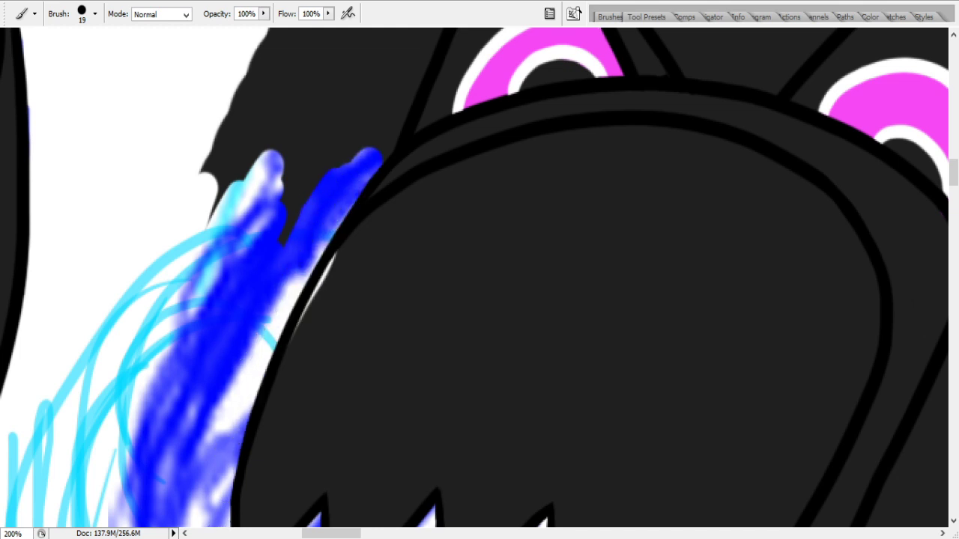
key("ctrl+z")
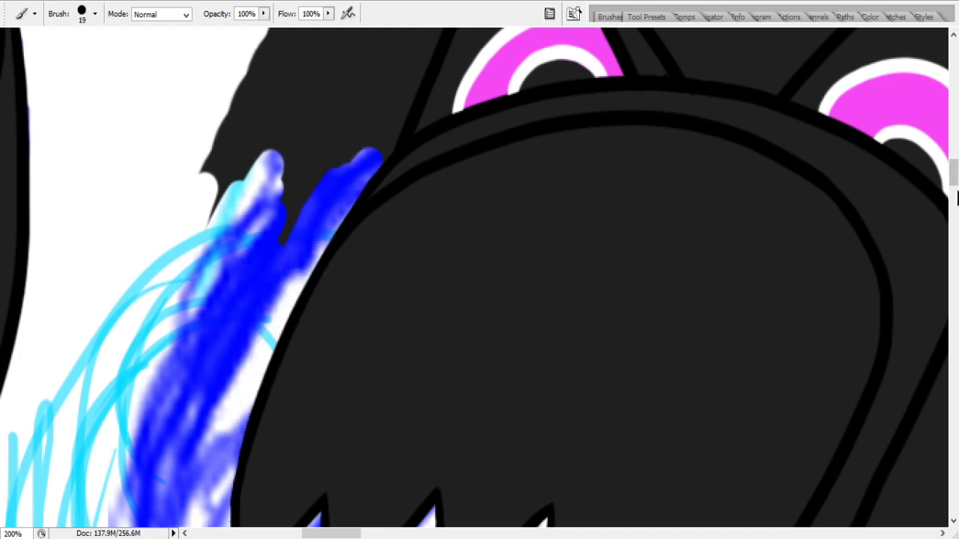
- Clear the dark overflow under the chin and in front of the neck, and trim the fill along the neck's lower end
scroll(956, 202, "down", 5)
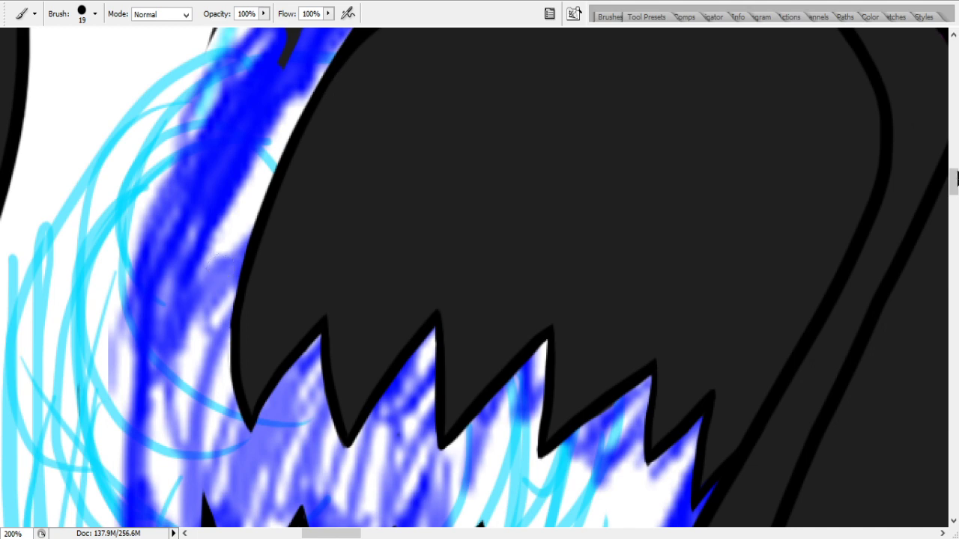
scroll(956, 171, "down", 13)
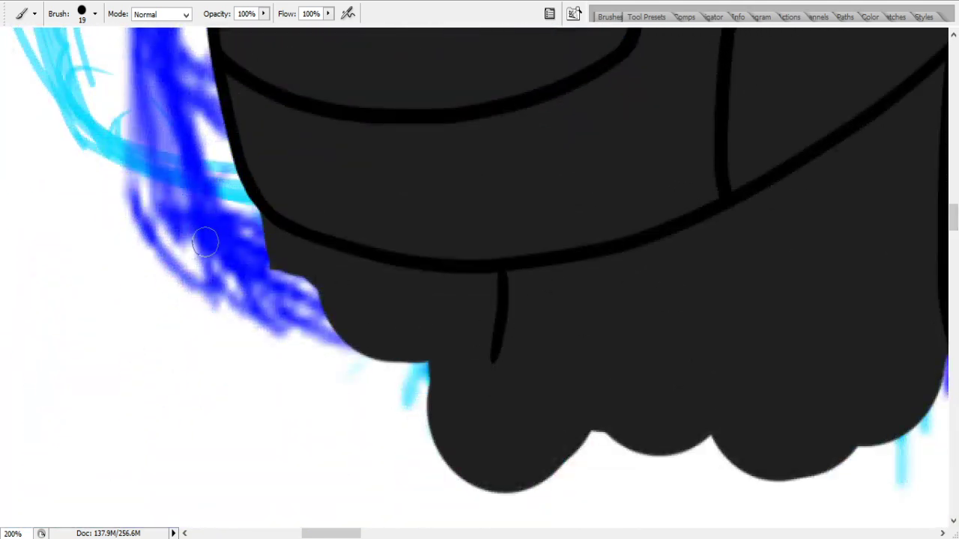
mouse_move(270, 262)
left_mouse_down()
mouse_move(392, 280)
mouse_move(491, 282)
mouse_move(477, 387)
mouse_move(456, 432)
mouse_move(432, 428)
mouse_move(429, 365)
mouse_move(411, 377)
mouse_move(360, 361)
mouse_move(346, 322)
mouse_move(303, 294)
mouse_move(299, 278)
mouse_move(312, 322)
mouse_move(361, 321)
mouse_move(406, 302)
left_mouse_up()
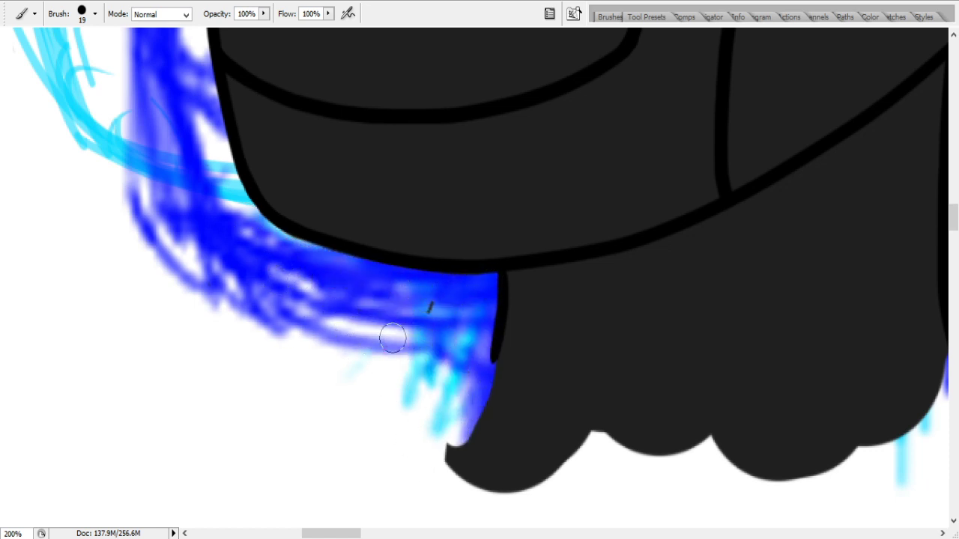
mouse_move(449, 442)
left_mouse_down()
mouse_move(483, 483)
mouse_move(504, 400)
mouse_move(517, 431)
left_mouse_up()
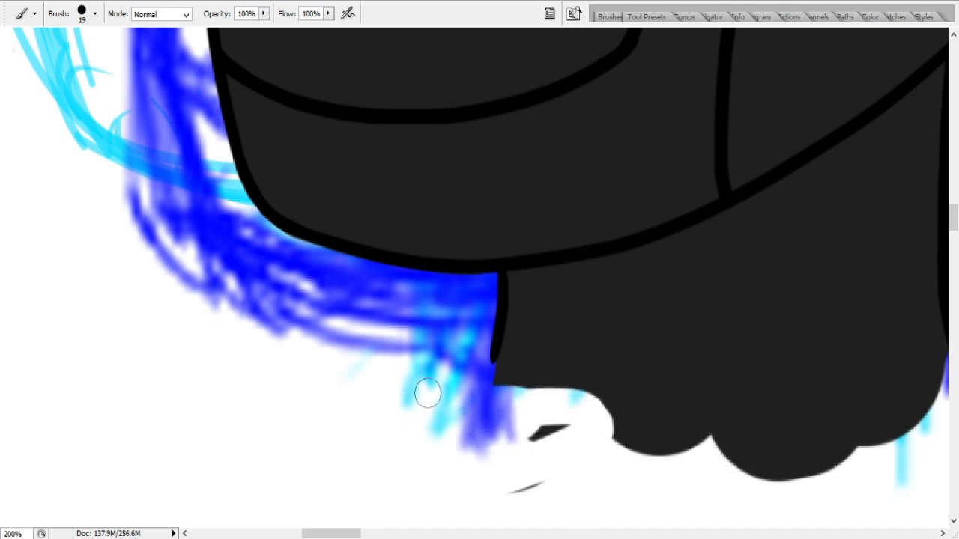
mouse_move(447, 422)
left_mouse_down()
mouse_move(460, 403)
mouse_move(515, 398)
left_mouse_up()
mouse_move(573, 468)
left_mouse_down()
mouse_move(839, 408)
mouse_move(863, 414)
left_mouse_up()
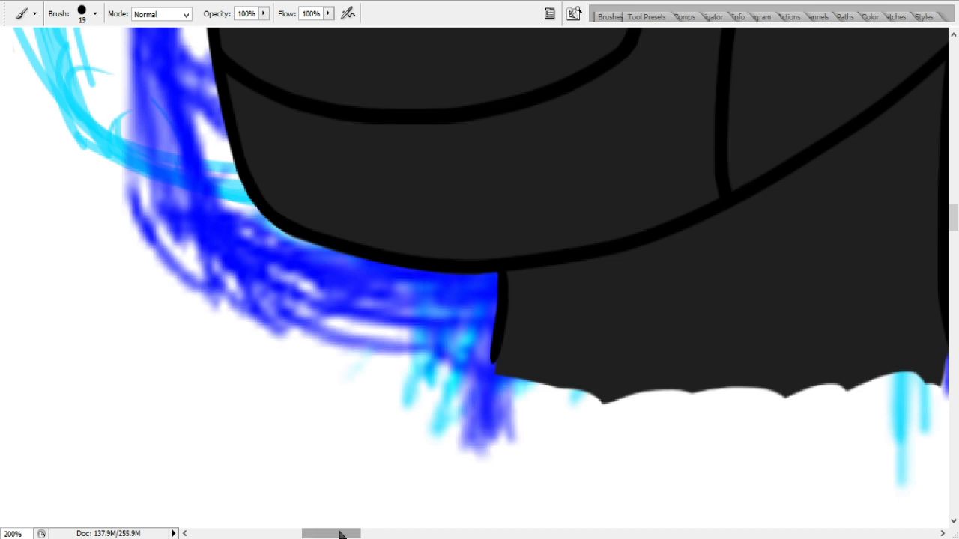
- Clear the dark overflow behind the neck and along the lower back outline of the head, keeping the fill inside intact
left_click_drag(336, 531, 361, 532)
left_click_drag(574, 332, 560, 255)
mouse_move(552, 322)
left_mouse_down()
mouse_move(566, 69)
mouse_move(559, 113)
mouse_move(557, 62)
mouse_move(559, 189)
mouse_move(572, 48)
mouse_move(620, 42)
mouse_move(588, 94)
mouse_move(584, 131)
mouse_move(678, 46)
mouse_move(646, 90)
left_mouse_up()
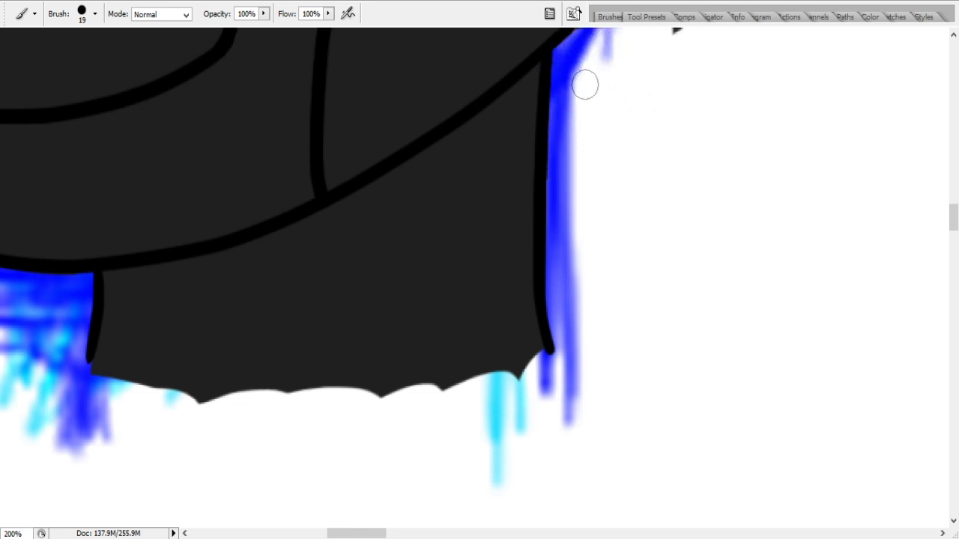
left_click(954, 34)
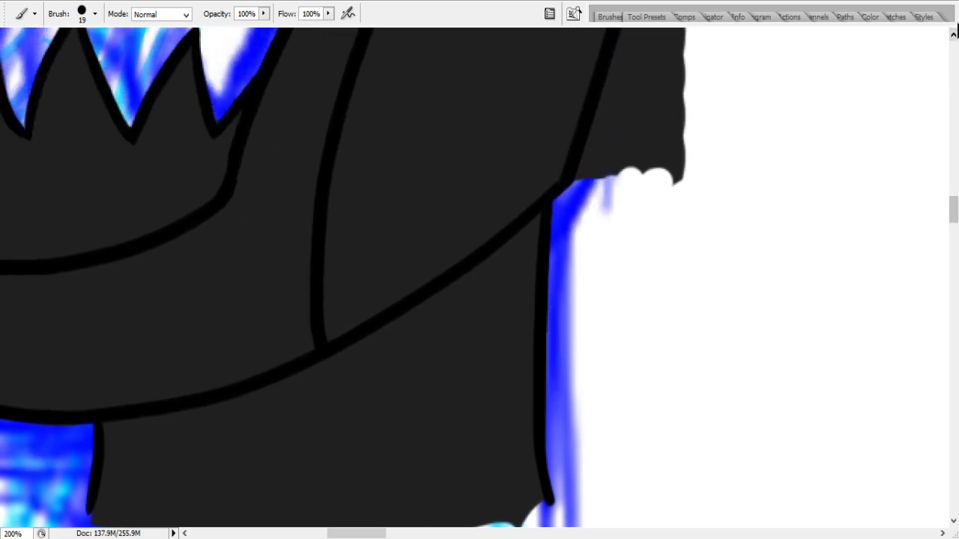
scroll(953, 34, "up", 5)
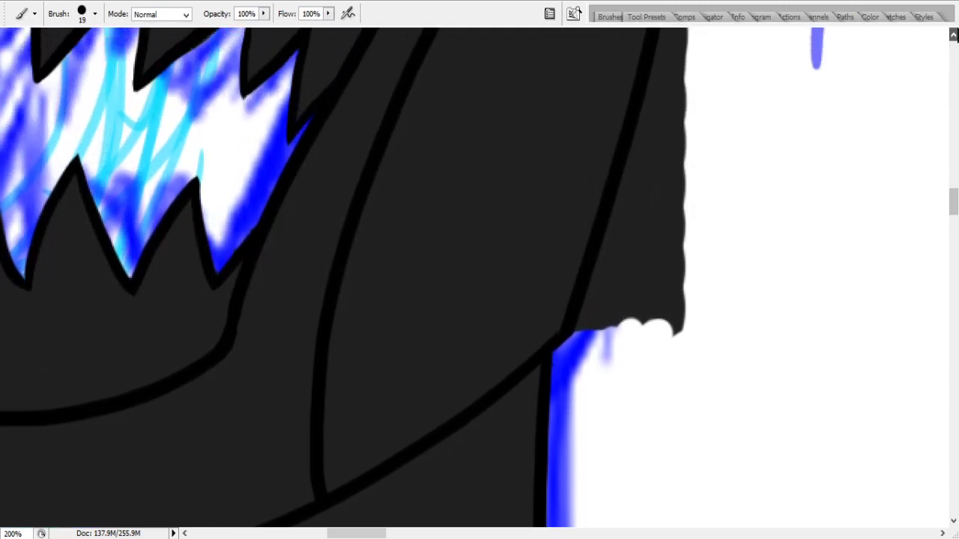
mouse_move(660, 341)
left_mouse_down()
mouse_move(667, 140)
mouse_move(624, 229)
mouse_move(681, 57)
mouse_move(663, 352)
mouse_move(601, 385)
mouse_move(627, 133)
mouse_move(619, 171)
left_mouse_up()
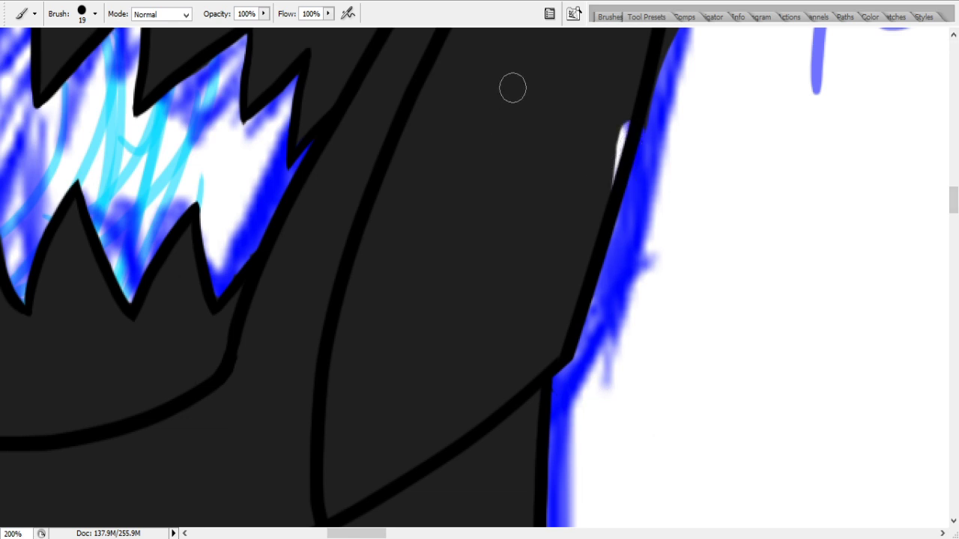
mouse_move(608, 105)
left_mouse_down()
mouse_move(619, 120)
mouse_move(666, 33)
left_mouse_up()
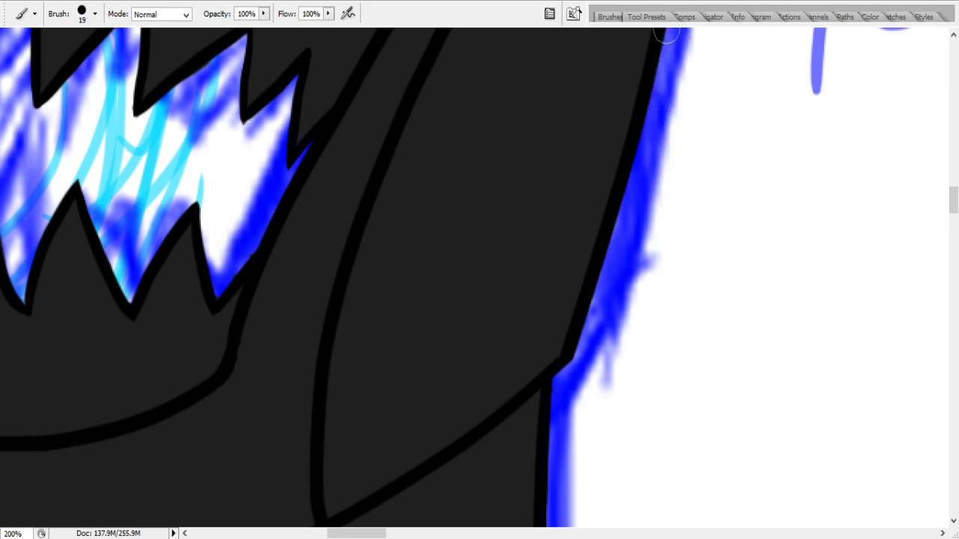
- Clear the dark overflow along the upper back outline of the head and around the outer edge of the rear ear
left_click_drag(956, 195, 956, 178)
mouse_move(717, 283)
left_mouse_down()
mouse_move(700, 262)
mouse_move(704, 150)
mouse_move(694, 77)
mouse_move(707, 19)
left_mouse_up()
left_click_drag(956, 187, 955, 167)
mouse_move(683, 229)
left_mouse_down()
mouse_move(700, 410)
mouse_move(684, 334)
left_mouse_up()
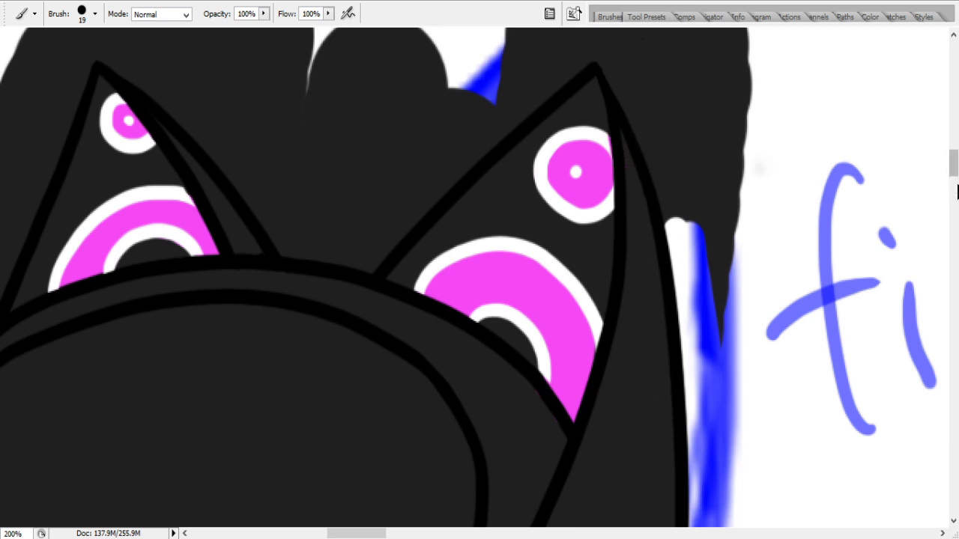
scroll(704, 352, "up", 3)
left_click_drag(718, 346, 713, 496)
left_click_drag(685, 238, 676, 374)
mouse_move(645, 238)
left_mouse_down()
mouse_move(635, 258)
mouse_move(574, 133)
mouse_move(577, 45)
mouse_move(676, 272)
mouse_move(574, 98)
mouse_move(681, 247)
mouse_move(659, 150)
mouse_move(696, 210)
mouse_move(719, 114)
left_mouse_up()
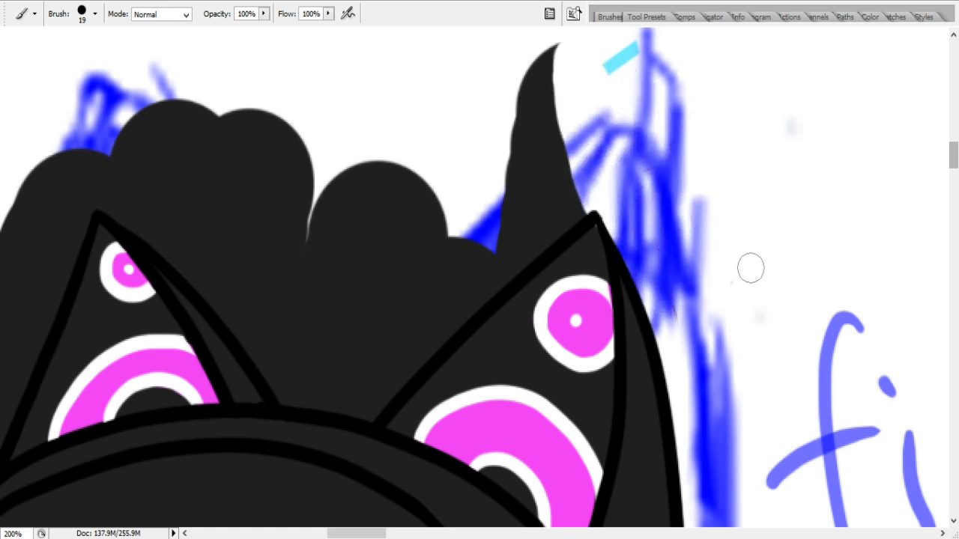
- Clear the dark overflow between the two ears down to the top outline of the head
mouse_move(454, 257)
left_mouse_down()
mouse_move(397, 322)
mouse_move(488, 253)
mouse_move(331, 377)
mouse_move(519, 220)
mouse_move(387, 363)
mouse_move(518, 238)
mouse_move(447, 294)
mouse_move(561, 212)
mouse_move(511, 243)
mouse_move(602, 193)
left_mouse_up()
mouse_move(448, 296)
left_mouse_down()
mouse_move(487, 266)
mouse_move(441, 307)
mouse_move(516, 256)
mouse_move(440, 320)
mouse_move(602, 175)
mouse_move(574, 188)
mouse_move(627, 136)
mouse_move(582, 177)
mouse_move(483, 223)
mouse_move(592, 96)
mouse_move(511, 140)
mouse_move(553, 69)
left_mouse_up()
mouse_move(106, 172)
left_mouse_down()
mouse_move(140, 198)
mouse_move(98, 192)
mouse_move(221, 296)
mouse_move(178, 243)
mouse_move(290, 391)
mouse_move(365, 409)
mouse_move(386, 392)
left_mouse_up()
mouse_move(386, 352)
left_mouse_down()
mouse_move(356, 385)
mouse_move(380, 395)
mouse_move(337, 374)
mouse_move(293, 379)
mouse_move(332, 343)
mouse_move(331, 323)
mouse_move(369, 331)
mouse_move(334, 333)
mouse_move(310, 349)
mouse_move(108, 161)
mouse_move(224, 243)
mouse_move(193, 203)
mouse_move(273, 247)
mouse_move(282, 302)
mouse_move(317, 309)
mouse_move(287, 293)
mouse_move(411, 228)
mouse_move(383, 245)
mouse_move(329, 328)
mouse_move(324, 315)
mouse_move(405, 202)
mouse_move(446, 172)
mouse_move(303, 245)
mouse_move(292, 233)
mouse_move(399, 136)
mouse_move(315, 187)
mouse_move(229, 196)
mouse_move(205, 160)
mouse_move(108, 177)
mouse_move(217, 96)
mouse_move(188, 86)
left_mouse_up()
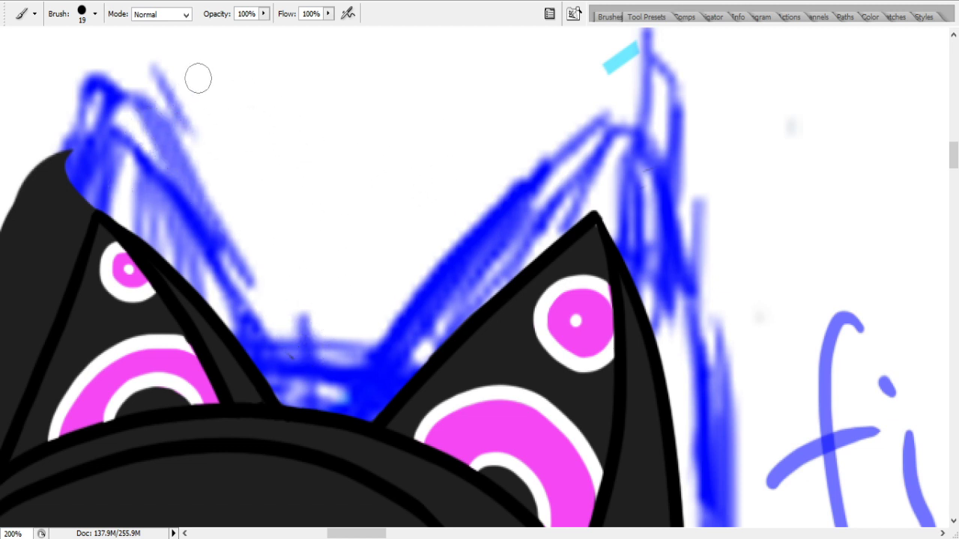
- Clear the dark overflow outside the front ear and along the upper front outline of the head
left_click_drag(357, 533, 338, 534)
mouse_move(253, 428)
left_mouse_down()
mouse_move(258, 469)
mouse_move(291, 343)
mouse_move(282, 445)
mouse_move(376, 178)
mouse_move(317, 203)
mouse_move(150, 357)
mouse_move(306, 190)
mouse_move(198, 431)
mouse_move(237, 392)
mouse_move(239, 411)
mouse_move(125, 477)
left_mouse_up()
scroll(333, 388, "down", 5)
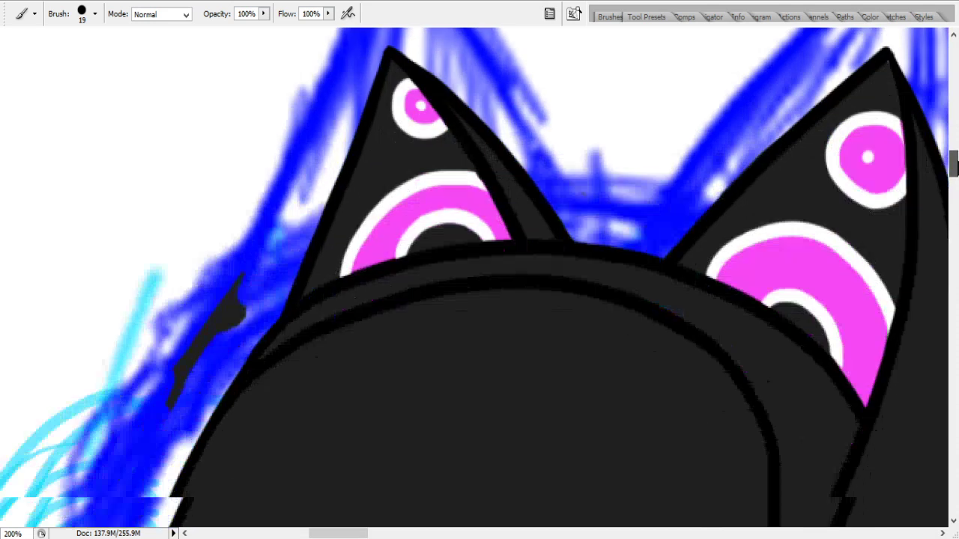
mouse_move(157, 322)
left_mouse_down()
mouse_move(188, 278)
mouse_move(240, 236)
left_mouse_up()
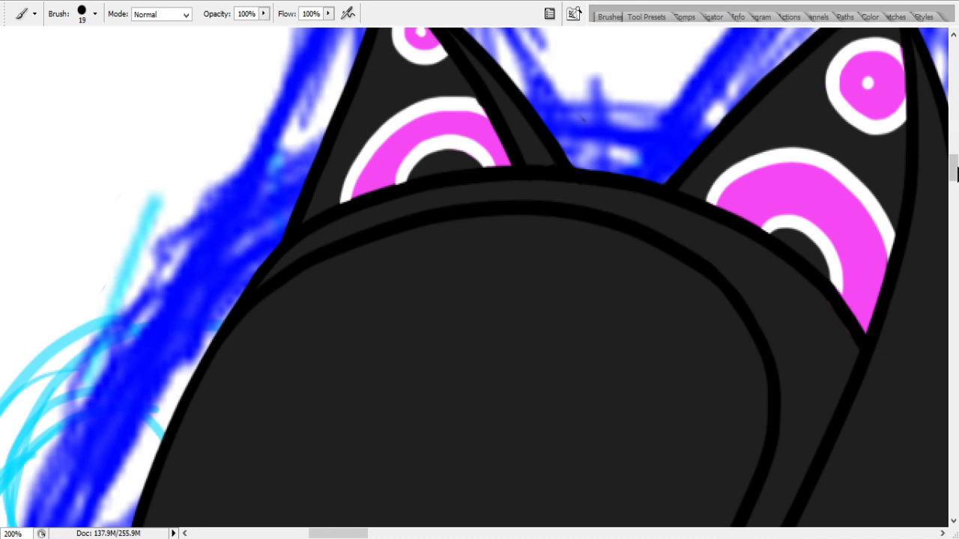
- Paint the first translucent pink layers across the open mouth with a soft brush of size 35 at 17% opacity
scroll(957, 166, "down", 1)
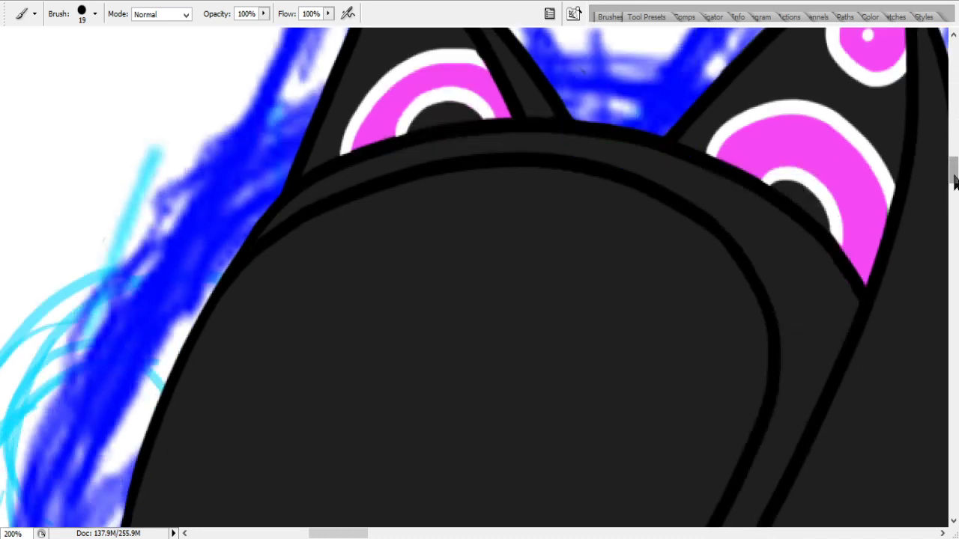
left_click_drag(956, 171, 952, 203)
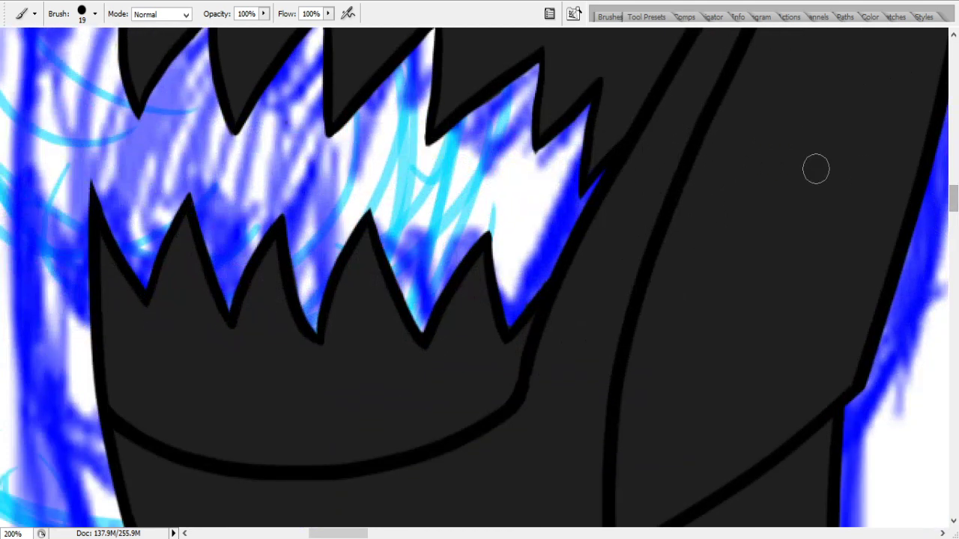
scroll(224, 71, "up", 1)
scroll(224, 70, "up", 1)
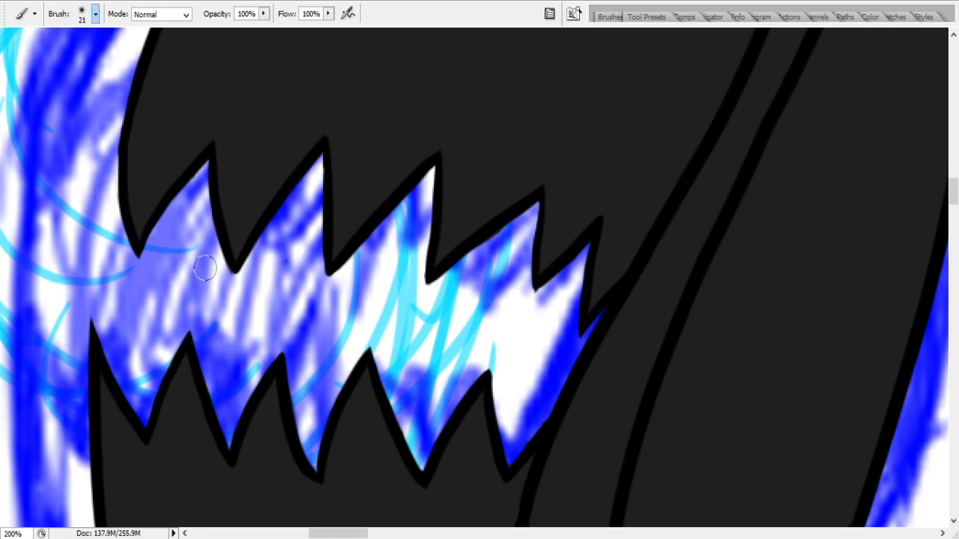
scroll(141, 181, "down", 1)
key("bracketright")
scroll(277, 251, "up", 2)
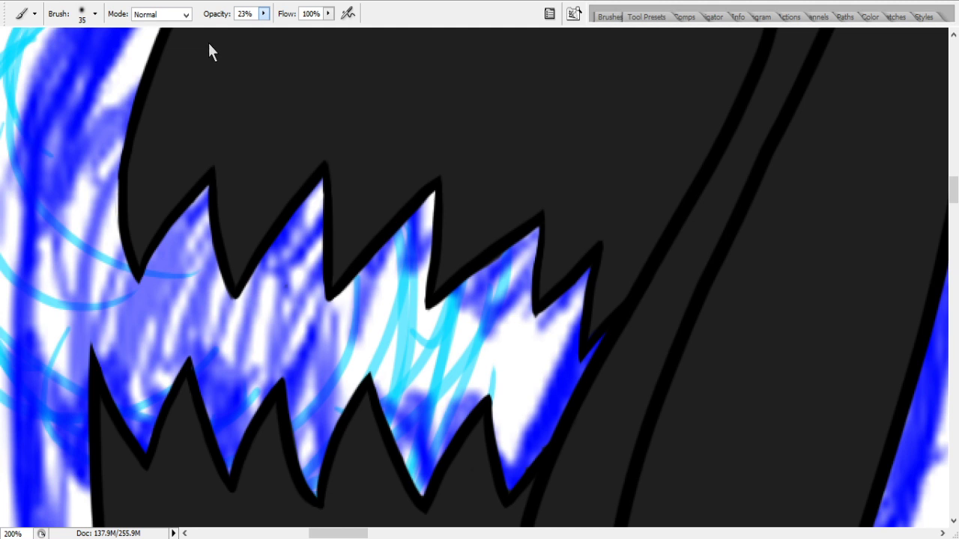
key("1")
key("7")
mouse_move(104, 445)
left_mouse_down()
mouse_move(133, 183)
mouse_move(126, 449)
mouse_move(232, 142)
mouse_move(214, 248)
mouse_move(267, 302)
mouse_move(307, 389)
mouse_move(352, 315)
mouse_move(418, 267)
mouse_move(468, 356)
mouse_move(531, 374)
mouse_move(571, 432)
left_mouse_up()
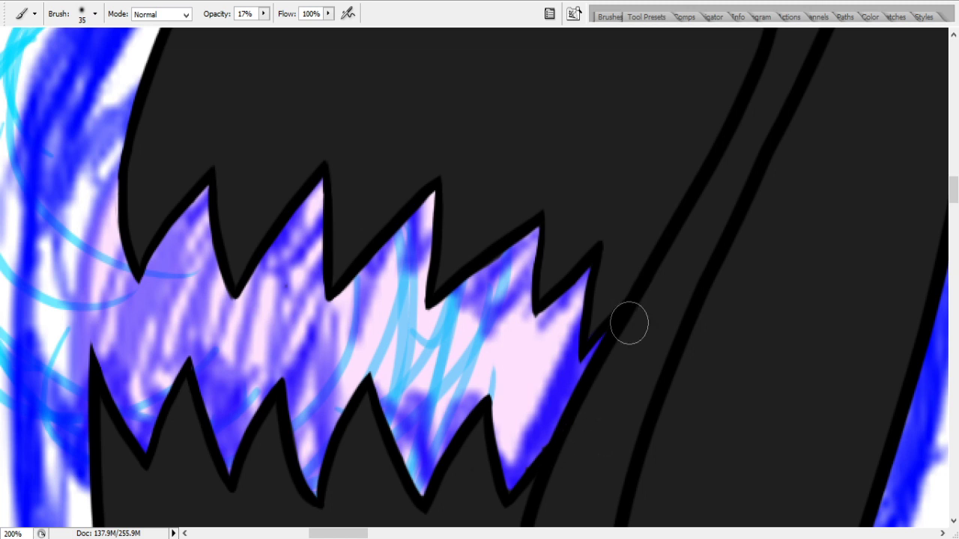
mouse_move(155, 411)
left_mouse_down()
mouse_move(135, 270)
mouse_move(225, 315)
mouse_move(268, 284)
left_mouse_up()
mouse_move(299, 352)
left_mouse_down()
mouse_move(435, 254)
mouse_move(549, 243)
mouse_move(565, 337)
left_mouse_up()
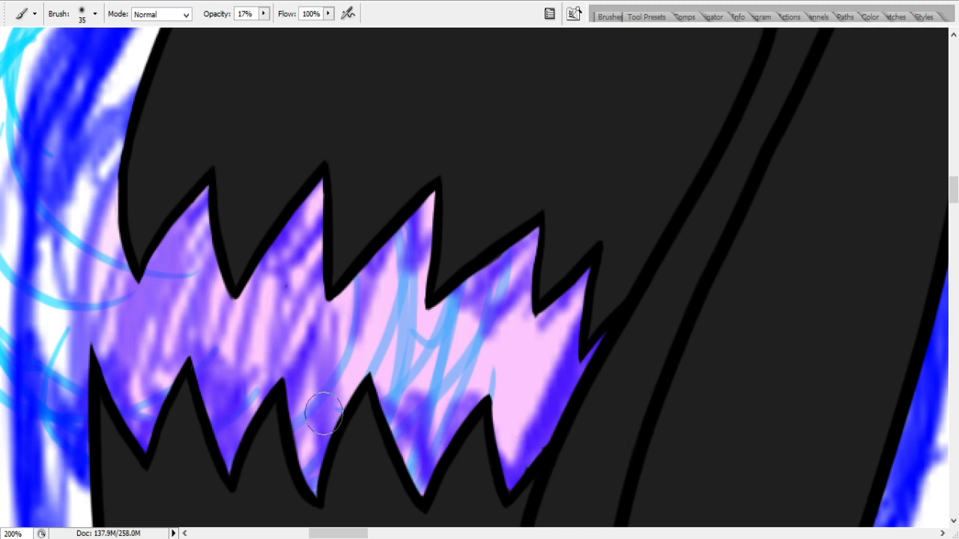
- Build up more pink layers toward the back of the mouth so the colour fades toward the front opening
mouse_move(218, 464)
left_mouse_down()
mouse_move(244, 222)
mouse_move(296, 442)
mouse_move(370, 205)
mouse_move(363, 397)
left_mouse_up()
mouse_move(397, 329)
left_mouse_down()
mouse_move(518, 400)
mouse_move(577, 352)
left_mouse_up()
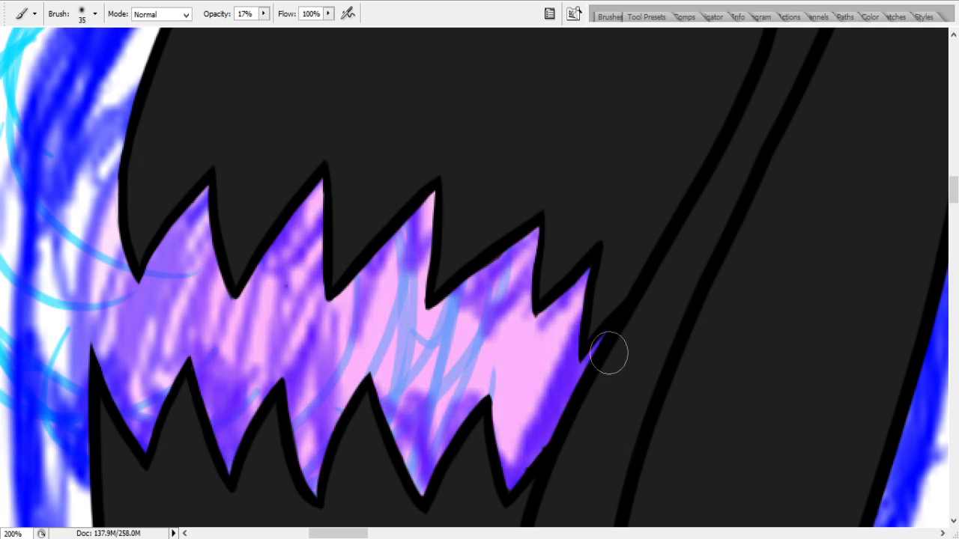
mouse_move(294, 464)
left_mouse_down()
mouse_move(358, 512)
mouse_move(328, 487)
mouse_move(391, 464)
left_mouse_up()
mouse_move(441, 499)
left_mouse_down()
mouse_move(499, 414)
mouse_move(530, 458)
mouse_move(583, 381)
left_mouse_up()
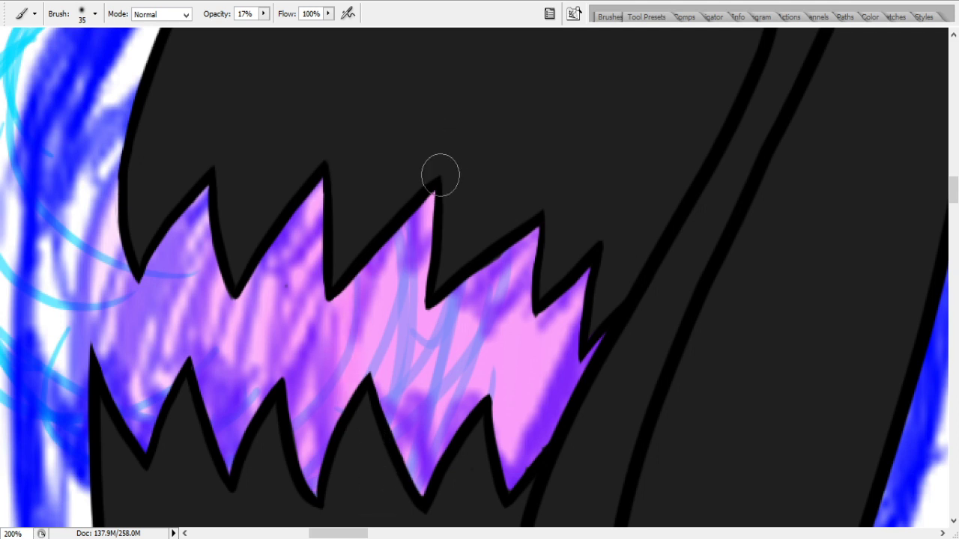
left_click_drag(531, 190, 552, 479)
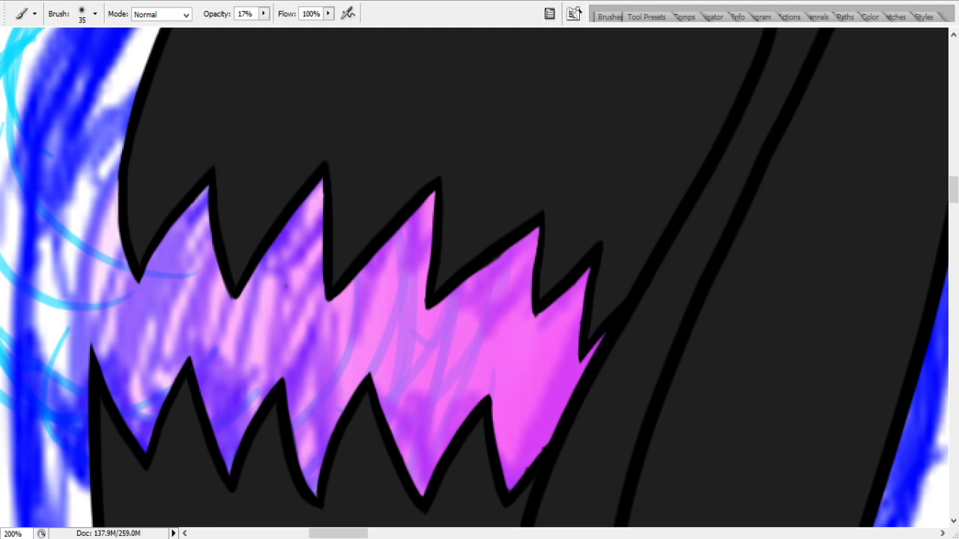
- Switch the drawing to the dark background and hide the blue and cyan sketch layers
key("ctrl+z")
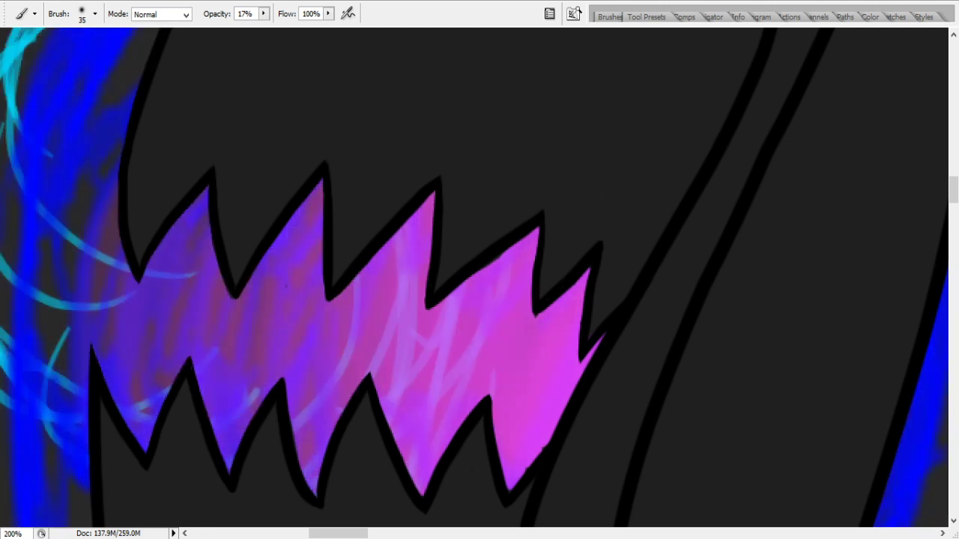
key("ctrl+alt+z")
key("ctrl+alt+z")
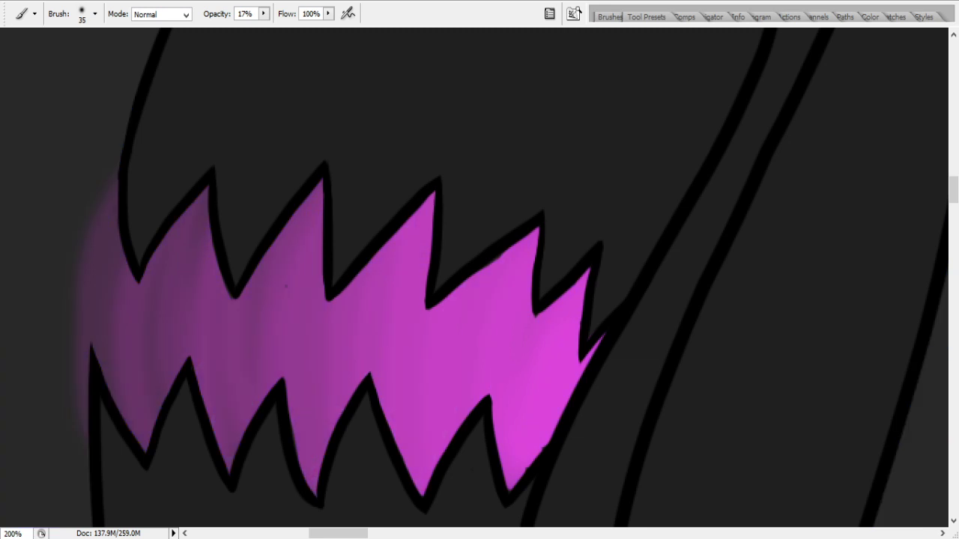
- Examine all five coloured heads together against the dark background at 25% zoom
key("z")
left_click(66, 13)
left_click(358, 214)
left_click(358, 215)
left_click(358, 215)
left_click(436, 214)
left_click(442, 287)
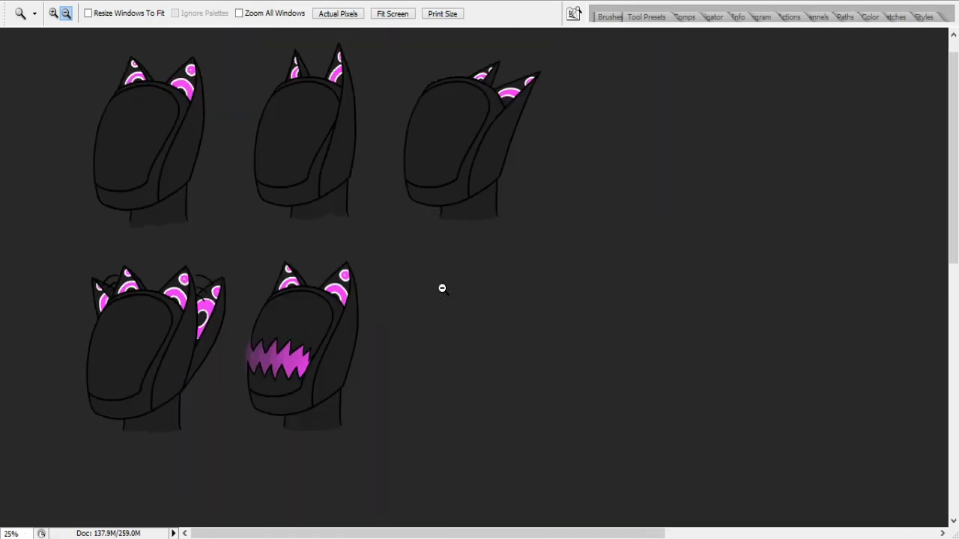
scroll(267, 257, "up", 1)
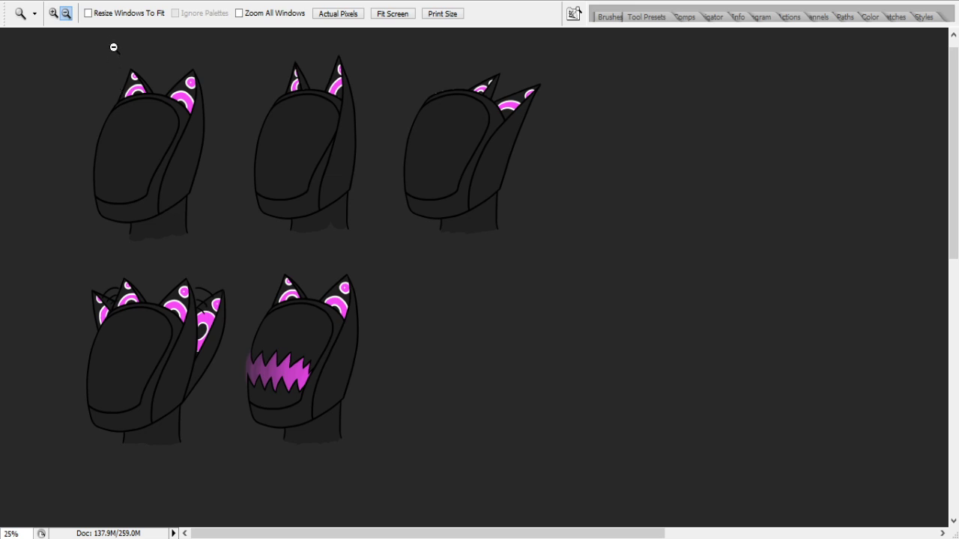
key("b")
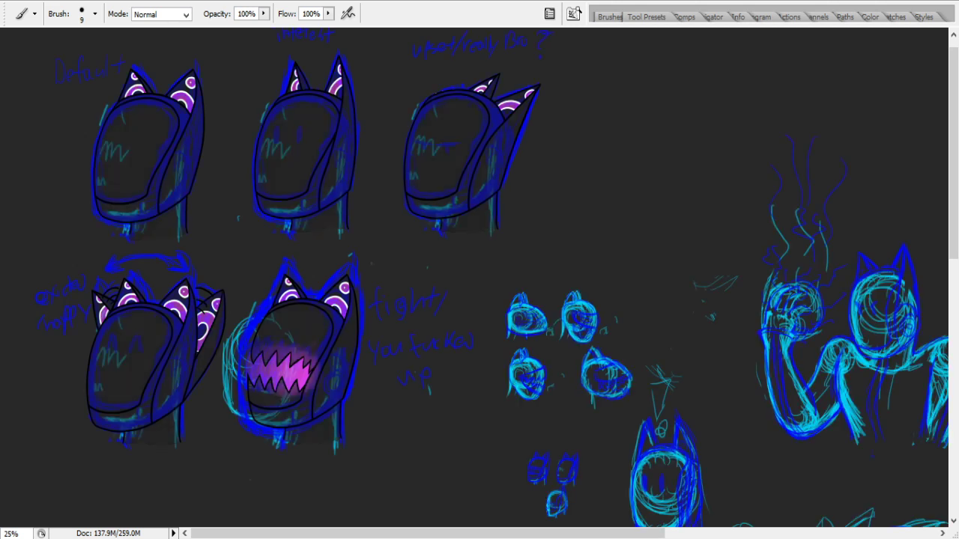
- Paint two separate pink dots, one above the other, at the top of the second head's left eye with the size 9 brush
key("z")
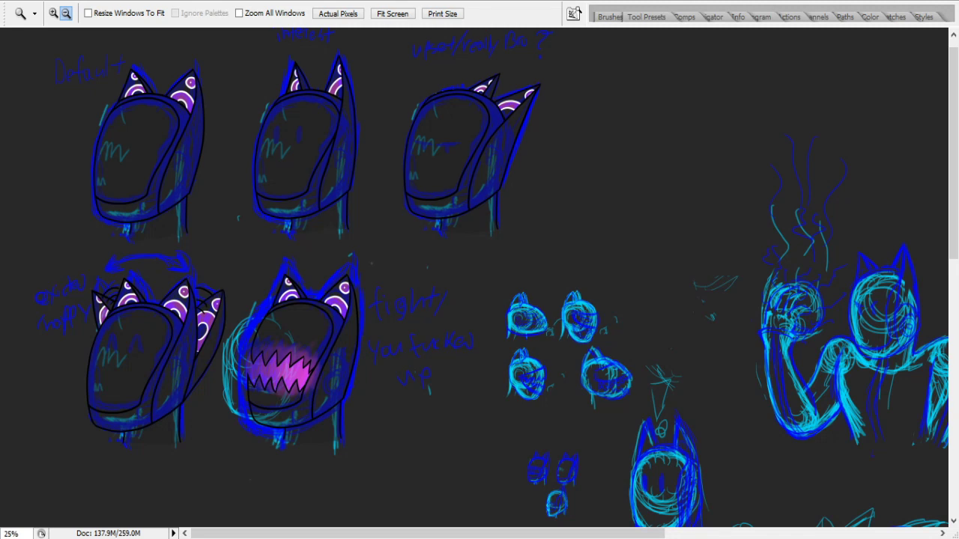
left_click(53, 13)
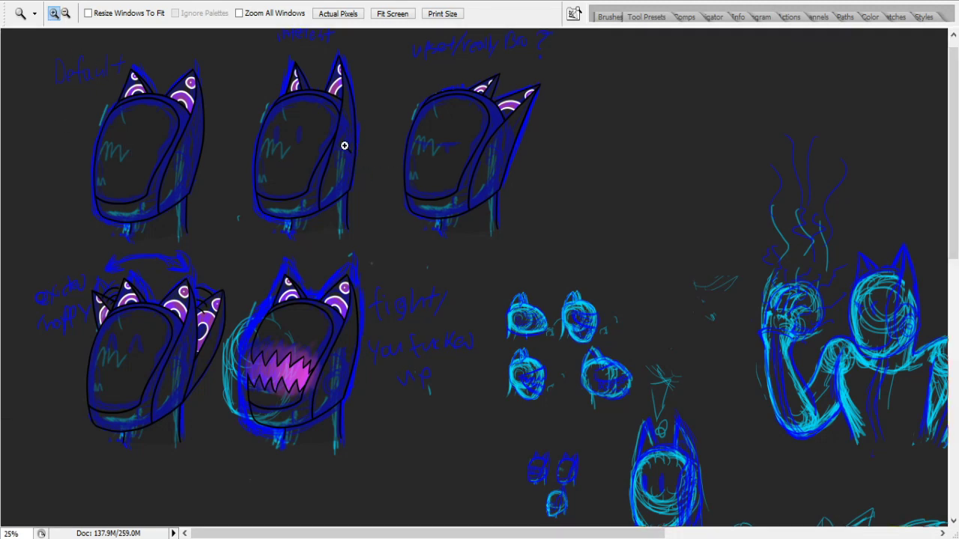
left_click(411, 302)
left_click(443, 247)
left_click(435, 197)
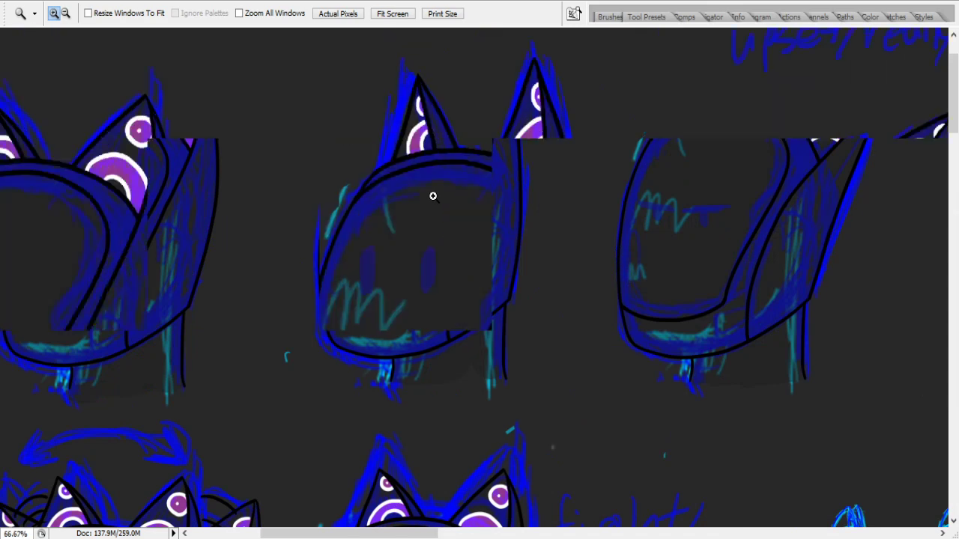
left_click(432, 212)
left_click(445, 400)
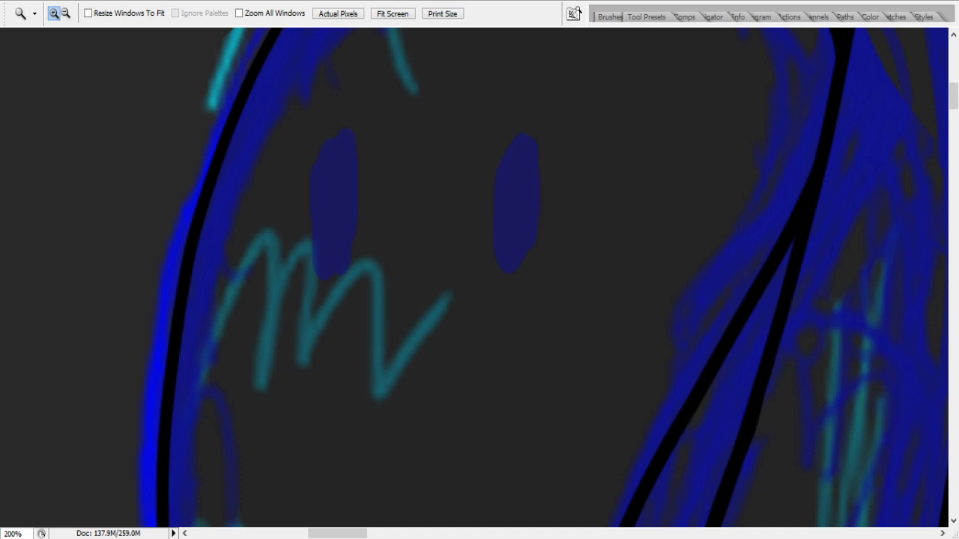
key("b")
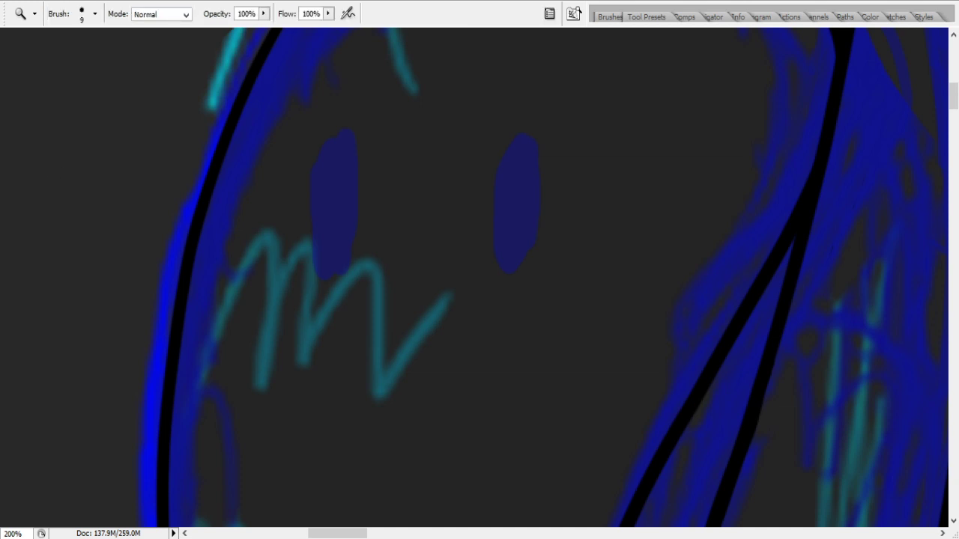
left_click(349, 159)
key("ctrl+z")
left_click_drag(349, 159, 350, 185)
key("ctrl+z")
left_click(350, 184)
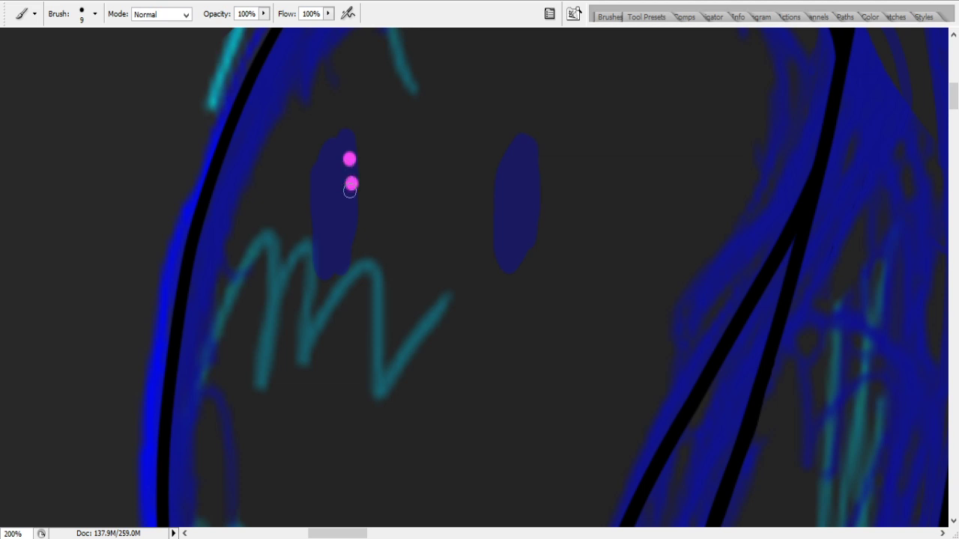
key("ctrl+z")
left_click(349, 183)
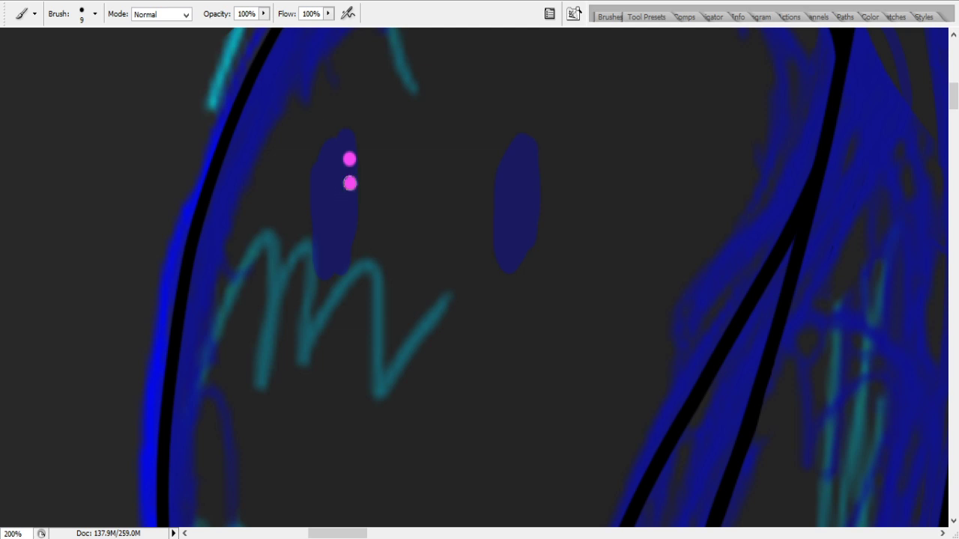
- Add three more evenly spaced pink dots below them to complete a vertical column of five on the left eye
left_click(350, 208)
left_click(353, 232)
left_click(354, 256)
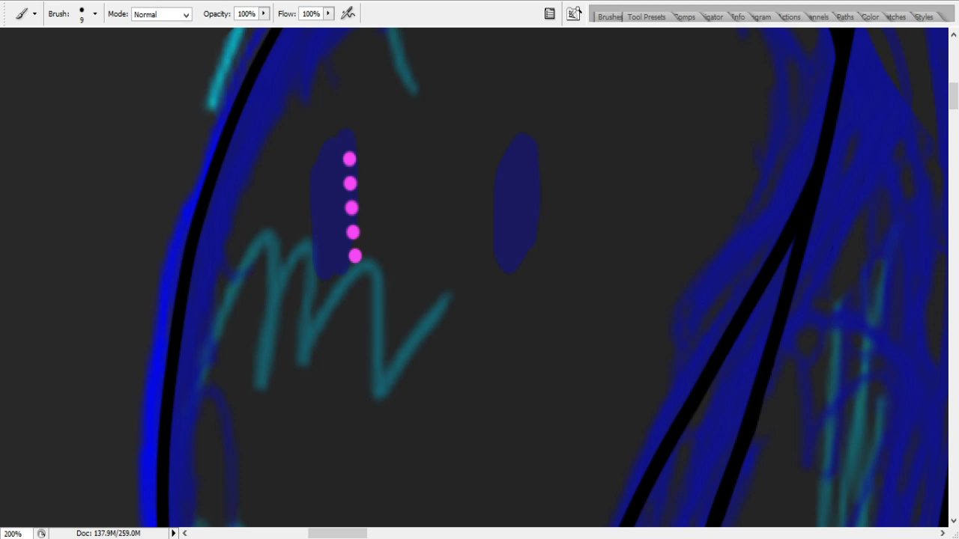
- Duplicate the column of five pink dots and place the copy directly beside it, over the same eye's sketch
key("l")
mouse_move(400, 292)
left_mouse_down()
mouse_move(368, 280)
mouse_move(332, 254)
mouse_move(311, 160)
mouse_move(402, 117)
mouse_move(425, 348)
left_mouse_up()
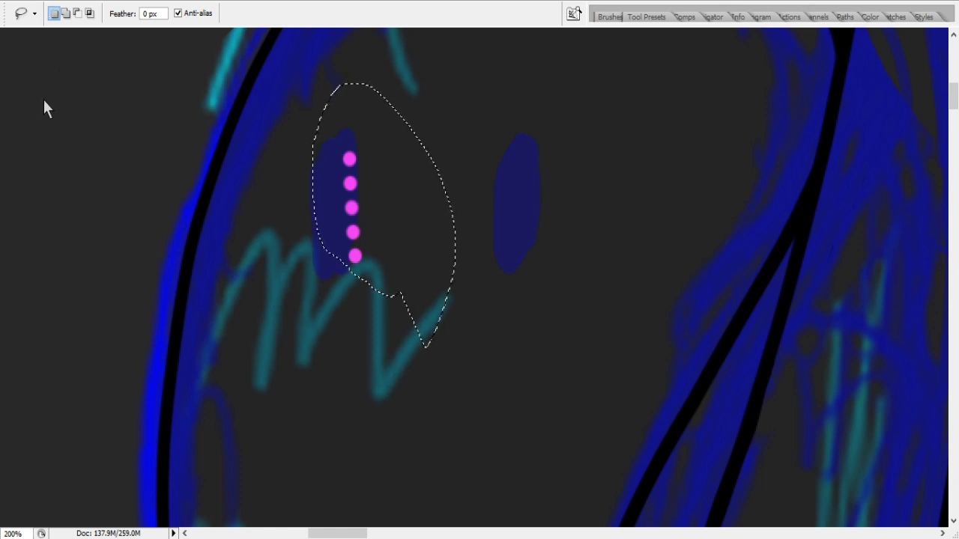
key("ctrl+c")
key("ctrl+v")
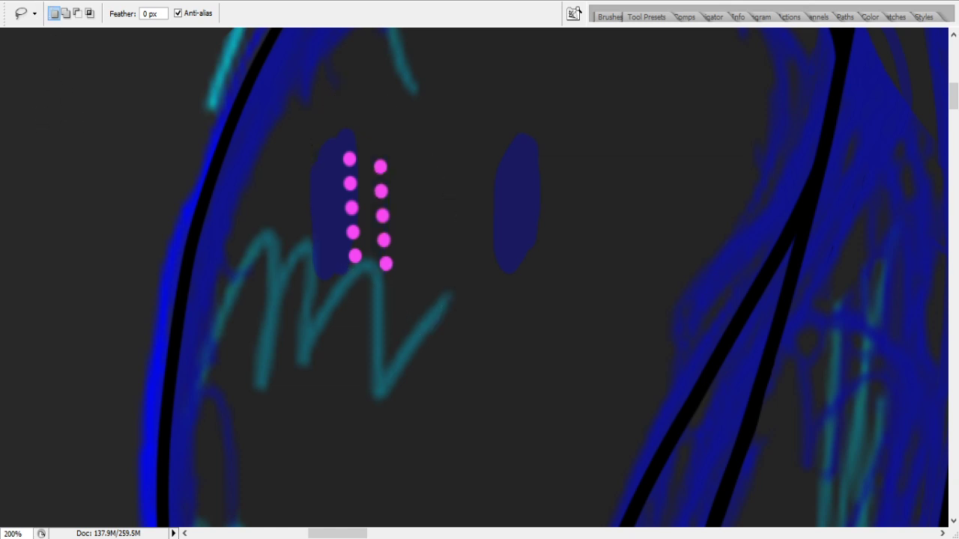
key("v")
left_click_drag(385, 222, 335, 217)
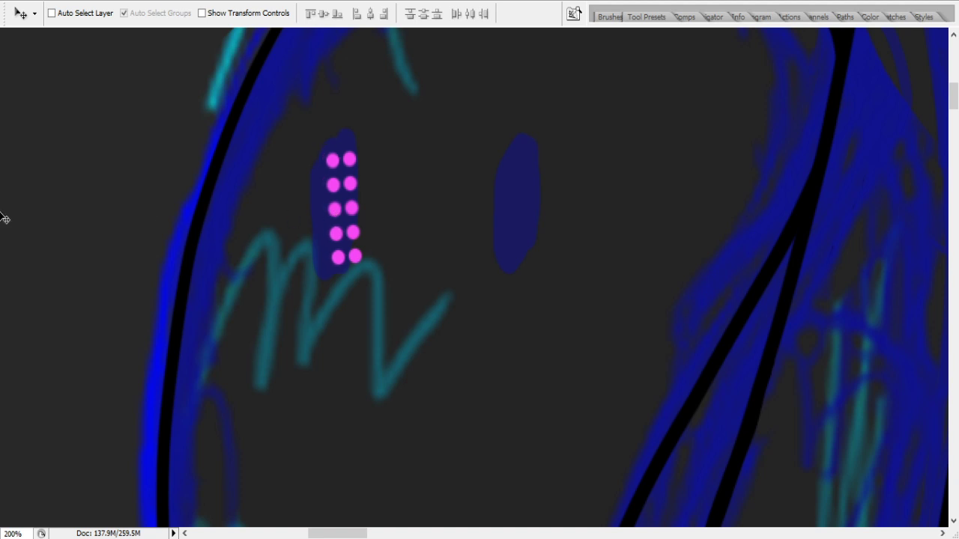
- Examine the two-column dotted eye close up and against the whole second head
key("z")
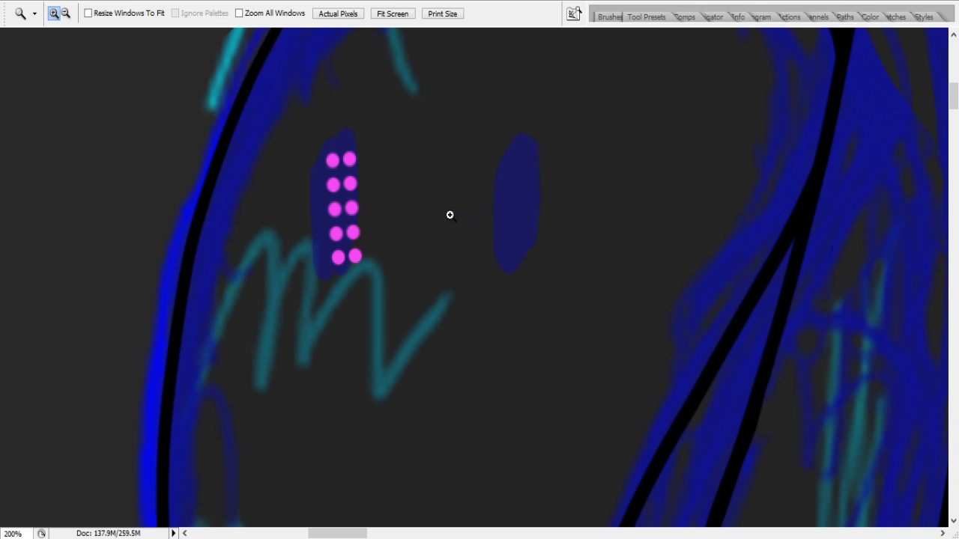
left_click_drag(449, 215, 402, 217)
left_click(66, 13)
left_click(507, 299)
left_click(524, 298)
left_click(524, 297)
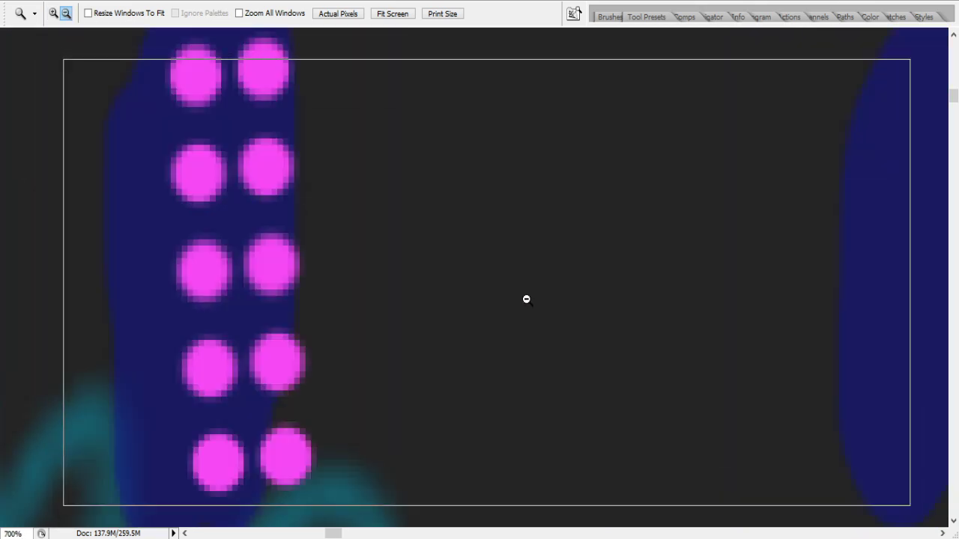
left_click(523, 294)
left_click(382, 270)
left_click(381, 274)
left_click(381, 274)
left_click(385, 270)
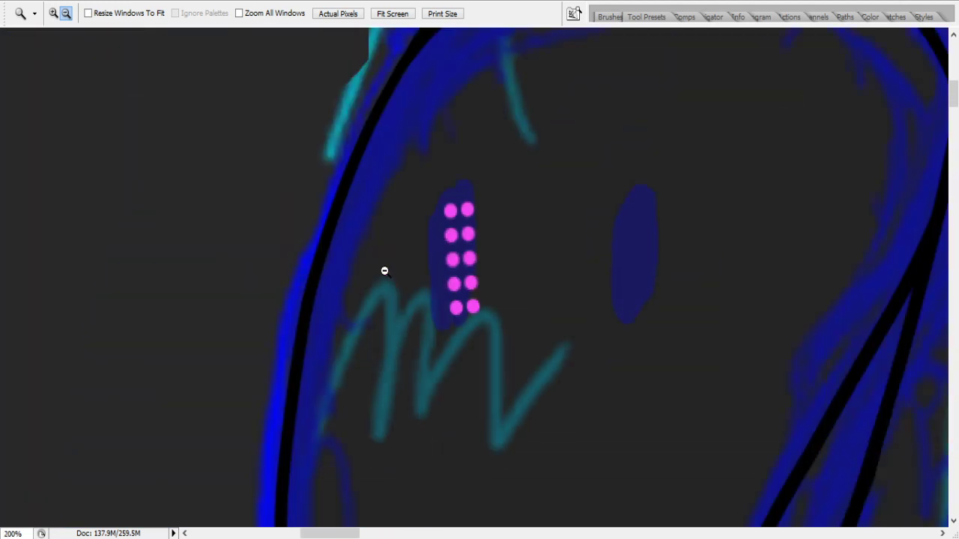
left_click(438, 266)
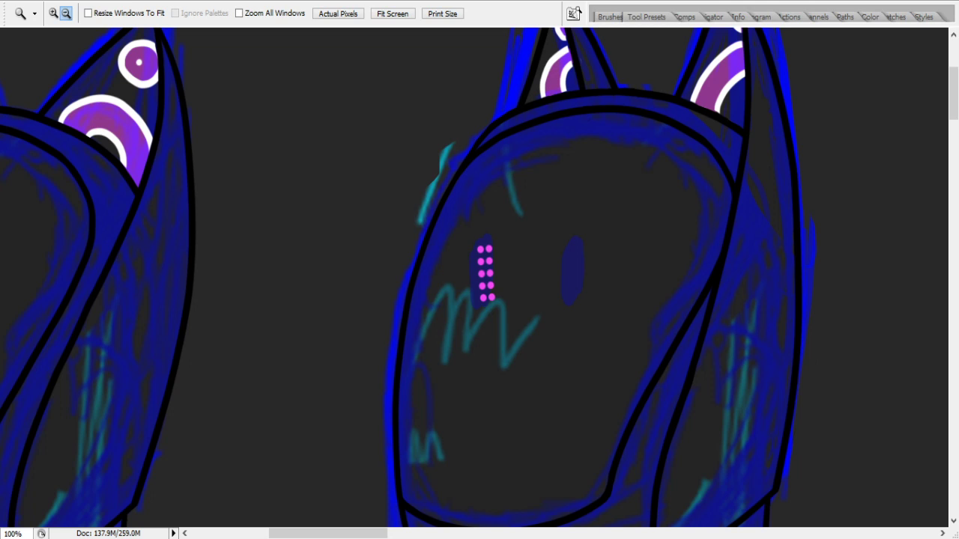
- Rotate the dotted eye 2.8 degrees and place a copy of it over the second head's right eye sketch
key("v")
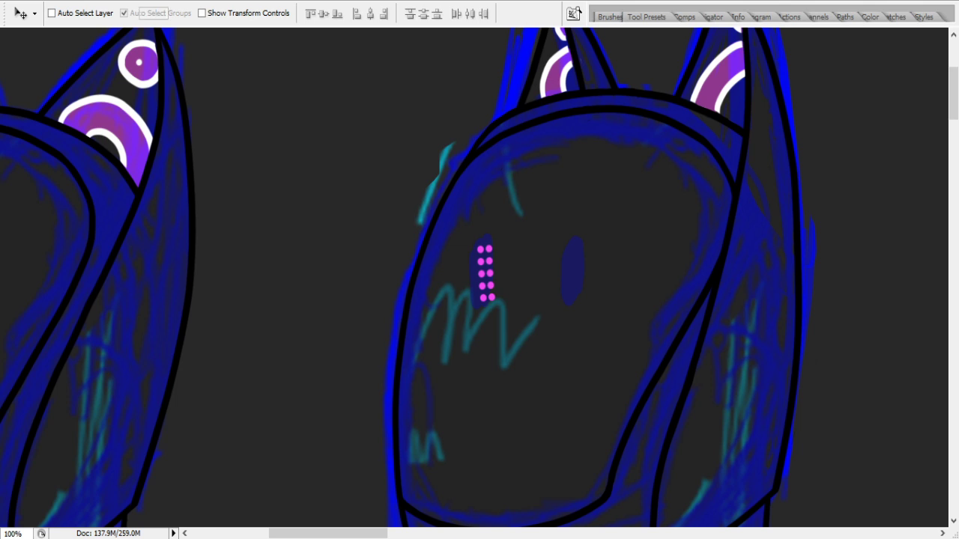
key("l")
mouse_move(515, 322)
left_mouse_down()
mouse_move(487, 321)
mouse_move(437, 280)
mouse_move(526, 218)
mouse_move(537, 318)
mouse_move(517, 325)
left_mouse_up()
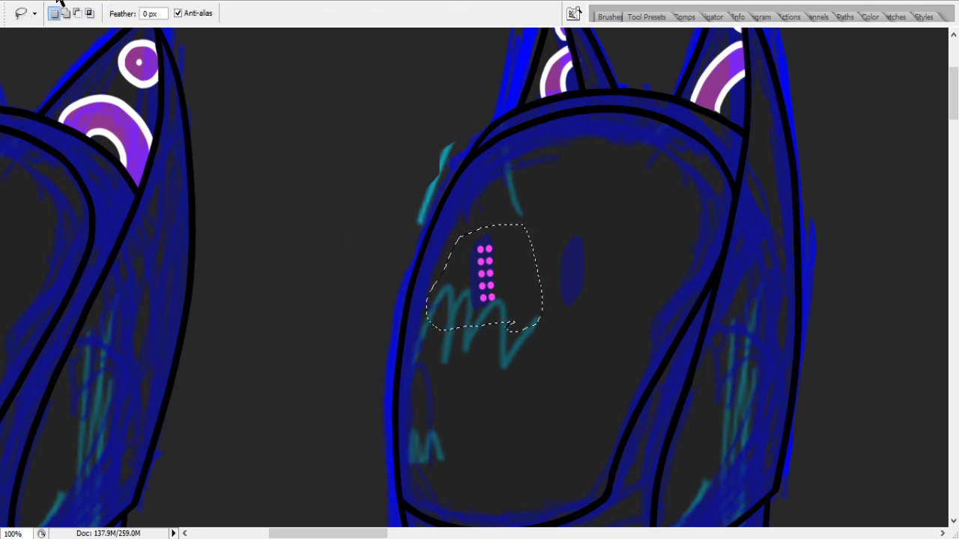
key("ctrl+t")
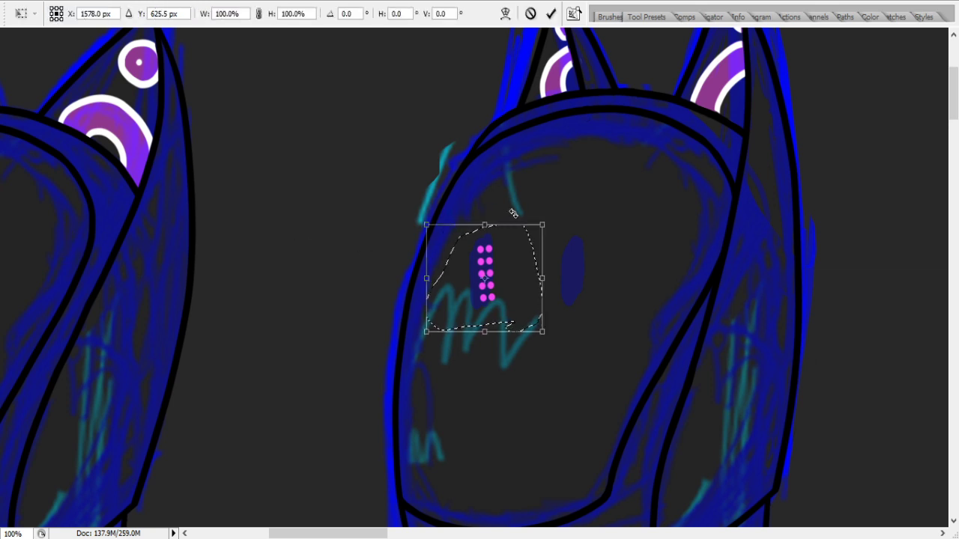
left_click_drag(556, 207, 564, 213)
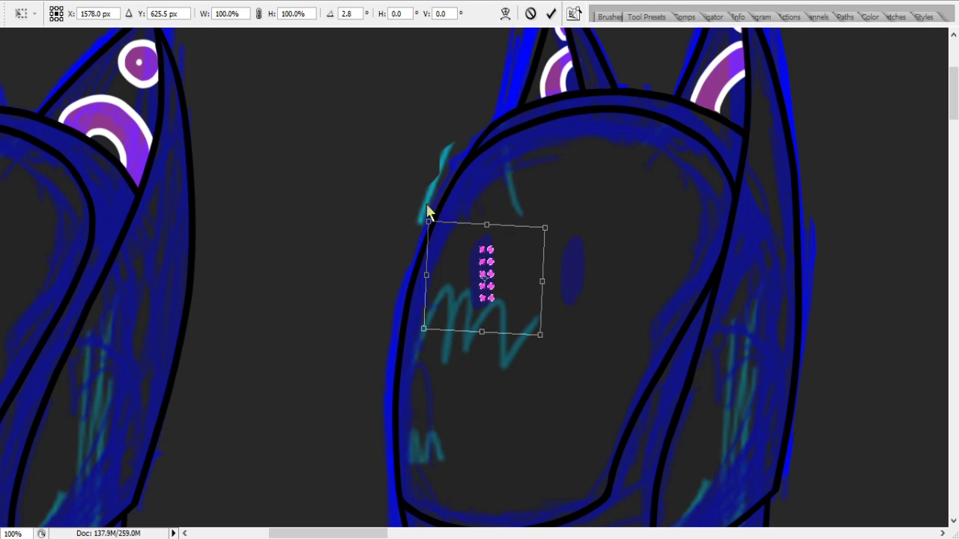
key("Return")
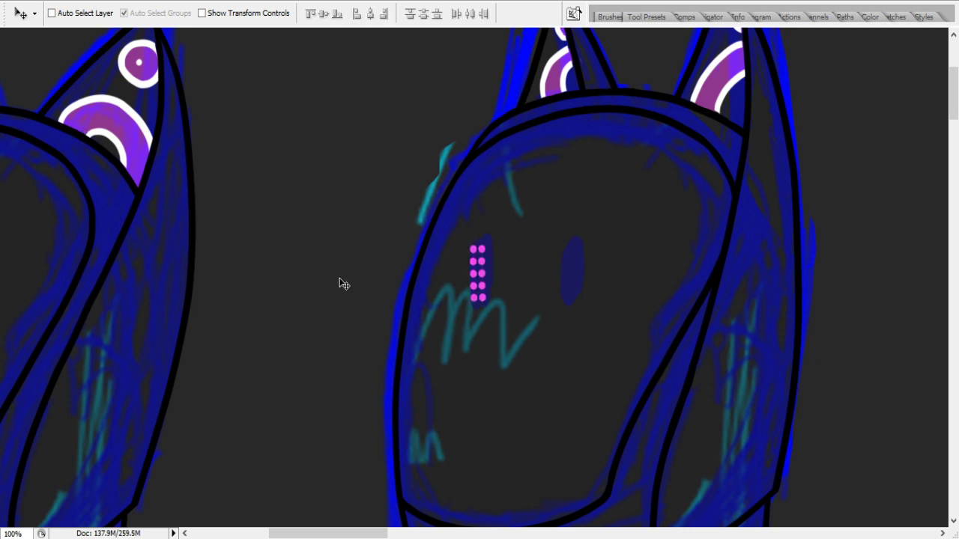
left_click_drag(483, 290, 575, 289)
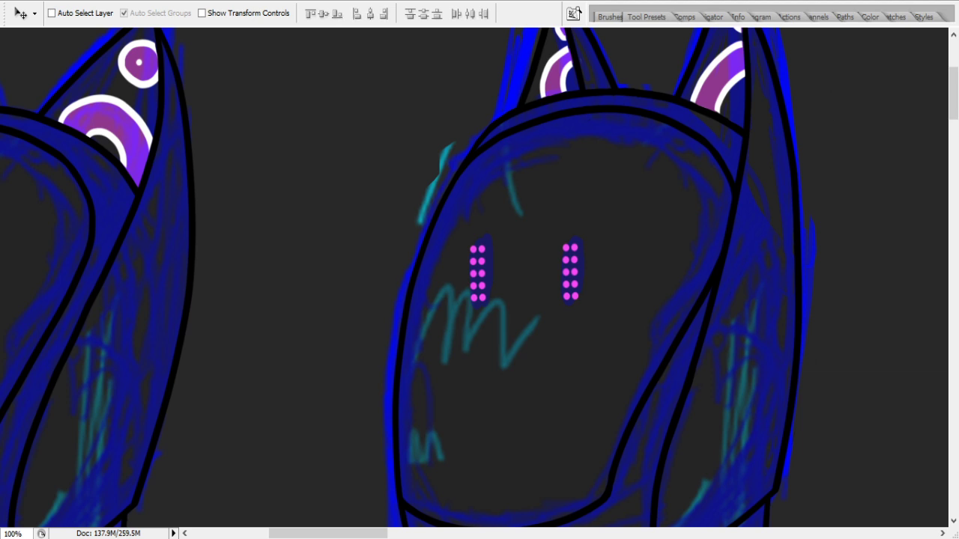
- Paste the dotted eye onto the third head, turn it horizontal and place it over the left eye's bar
left_click_drag(317, 535, 393, 535)
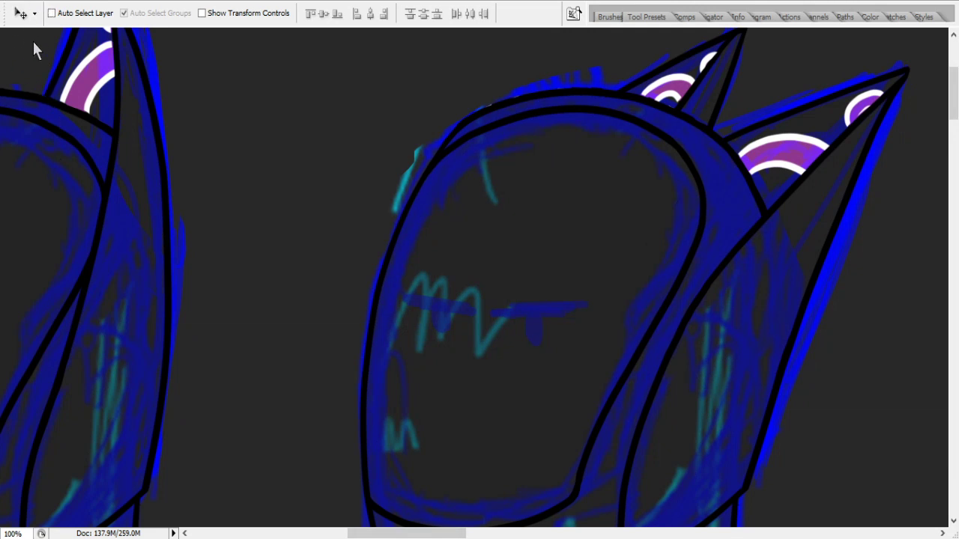
key("ctrl+v")
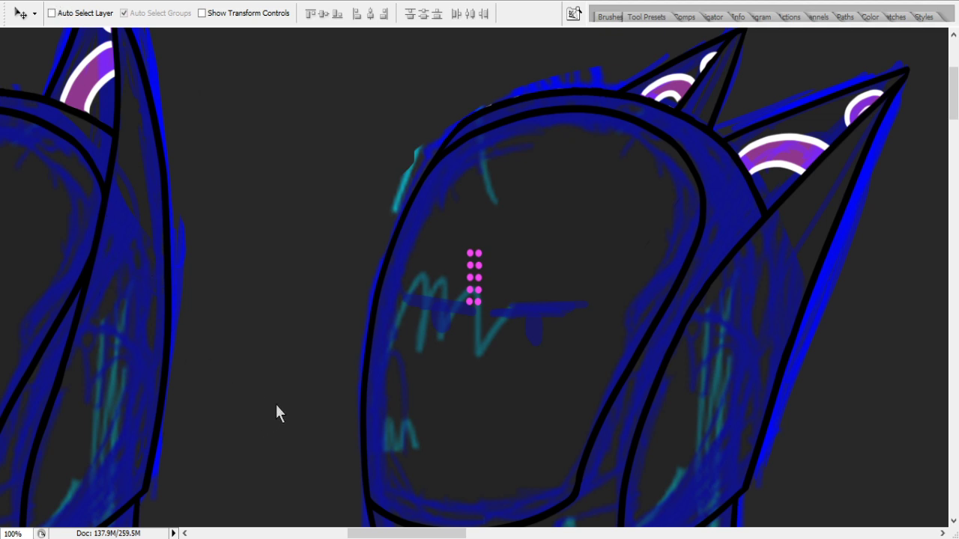
key("ctrl+shift+t")
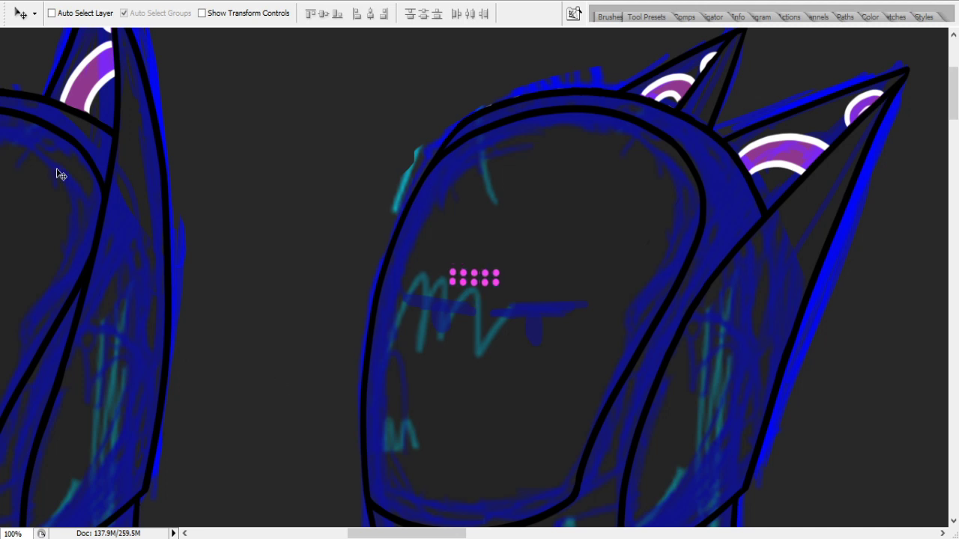
left_click_drag(479, 280, 442, 304)
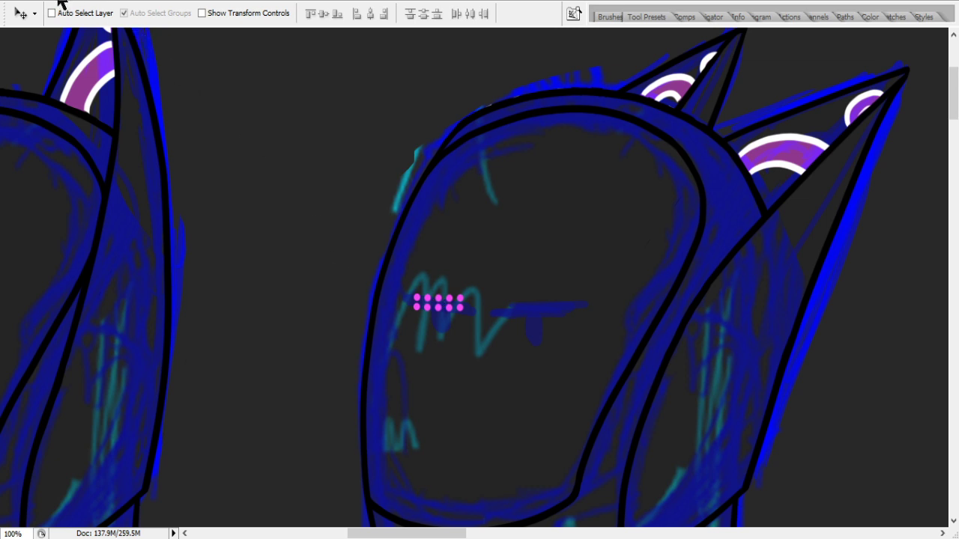
- Paste another upright dotted block and place it under the horizontal dots so the third head's left eye forms a T
key("ctrl+v")
left_click_drag(467, 286, 440, 322)
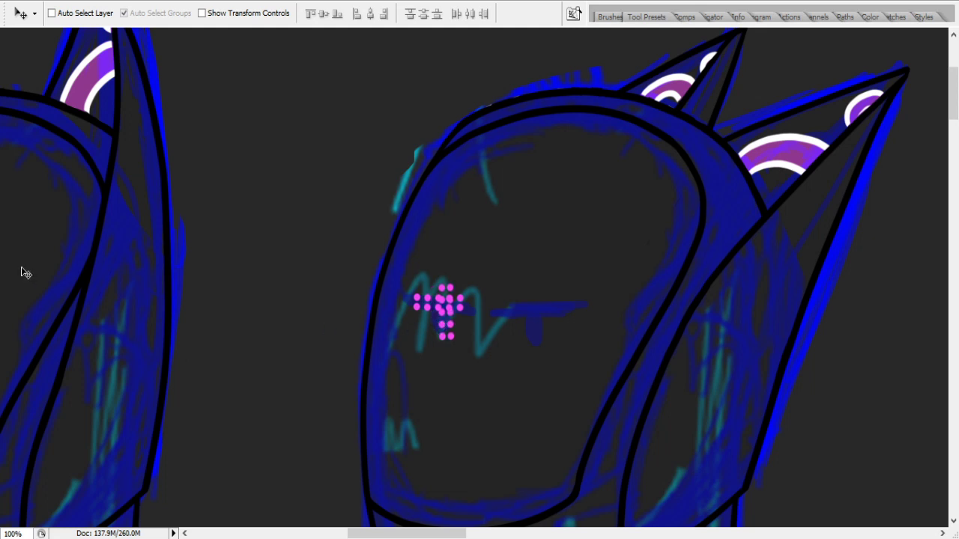
left_click_drag(448, 324, 432, 352)
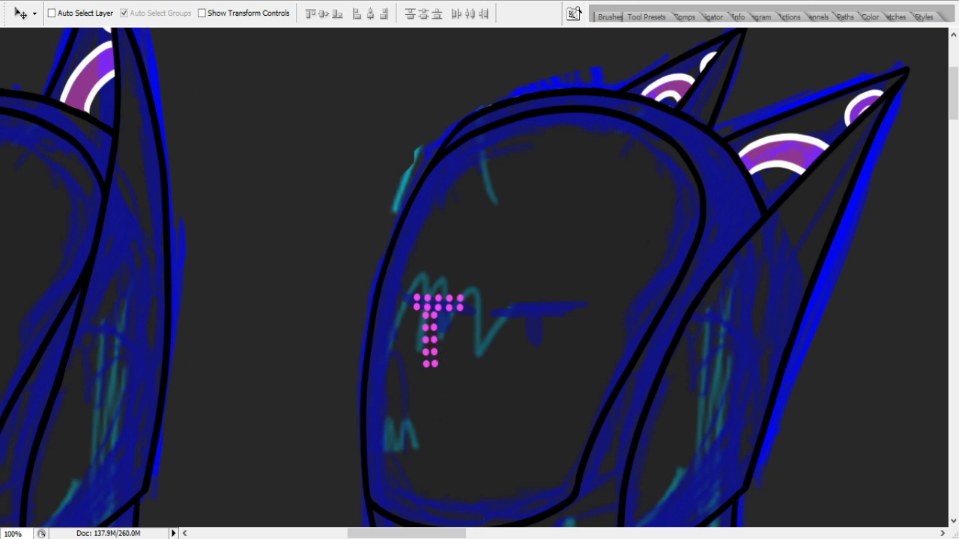
- Move the upright dotted block to the third head's right eye, turn it horizontal and align it along the sketched bar
key("z")
left_click(522, 293, "alt")
left_click(57, 32, "alt")
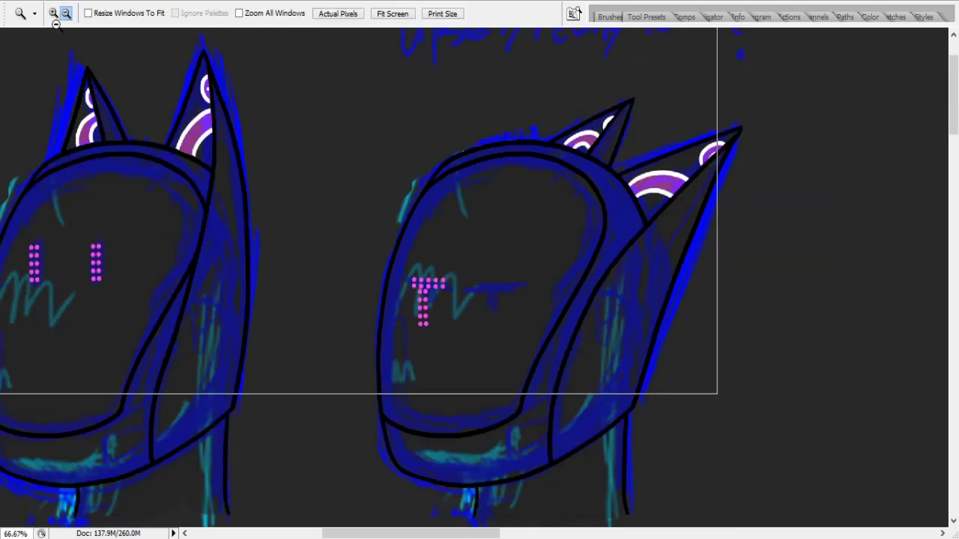
left_click(56, 15)
left_click(806, 315)
left_click(398, 233)
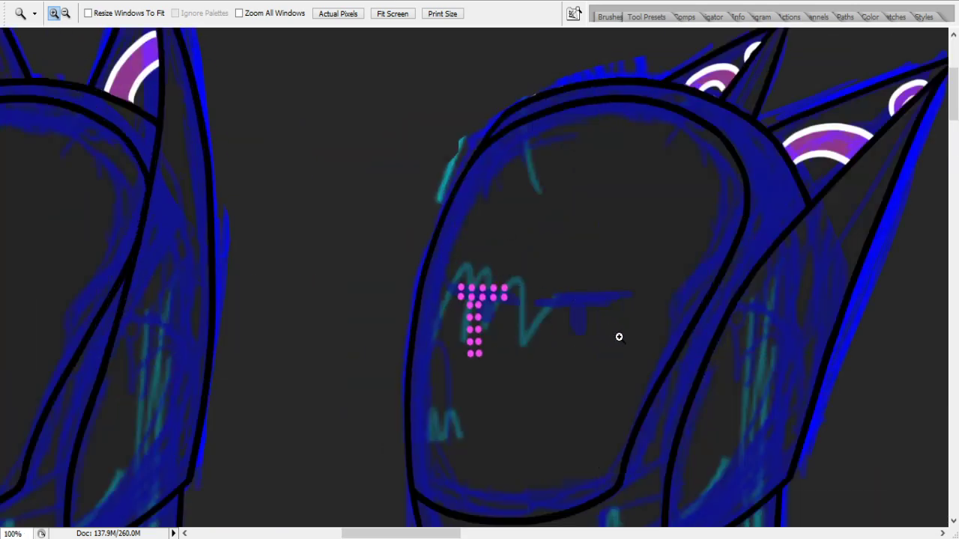
left_click(616, 334)
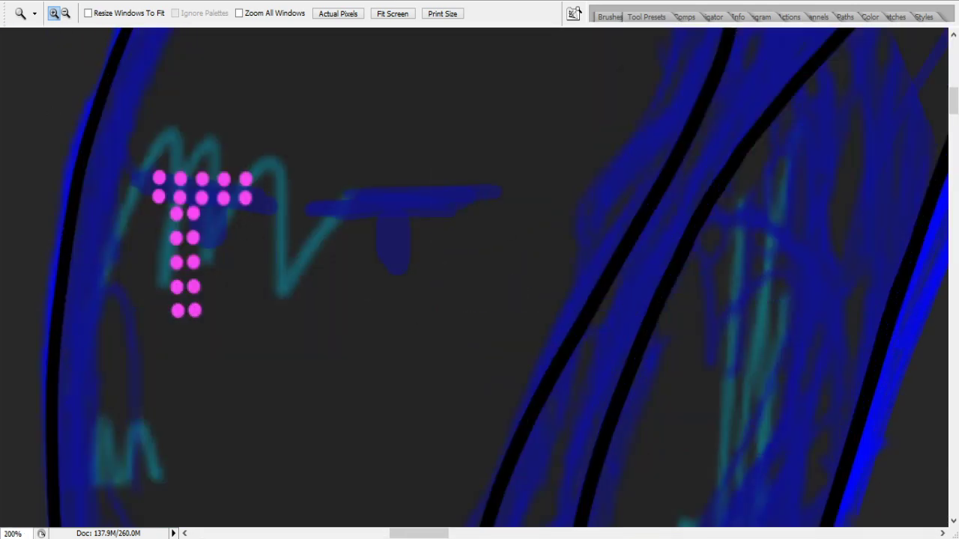
key("v")
left_click_drag(188, 215, 339, 180)
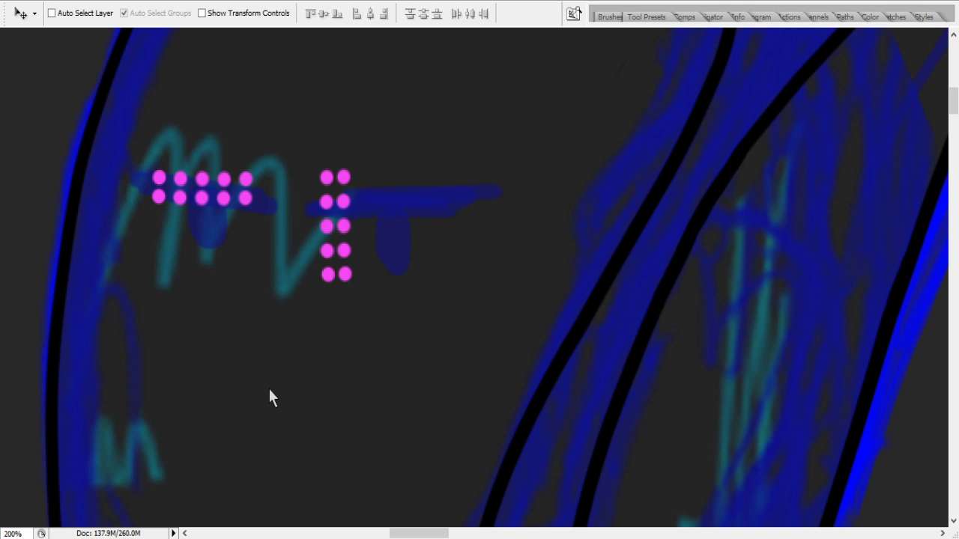
left_click_drag(335, 222, 399, 196)
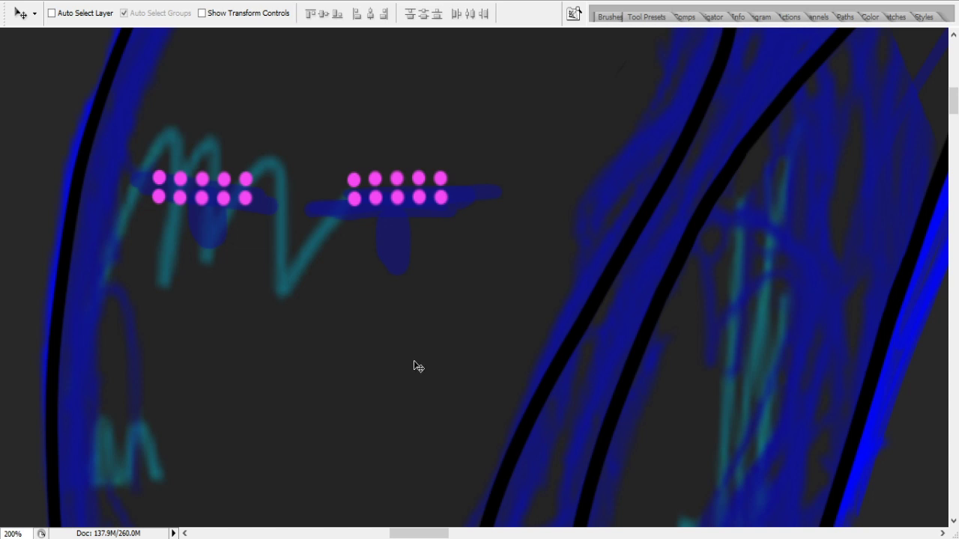
- Paste an upright dotted block and position it across the middle of the horizontal dots on the third head's left eye
scroll(416, 365, "up", 3)
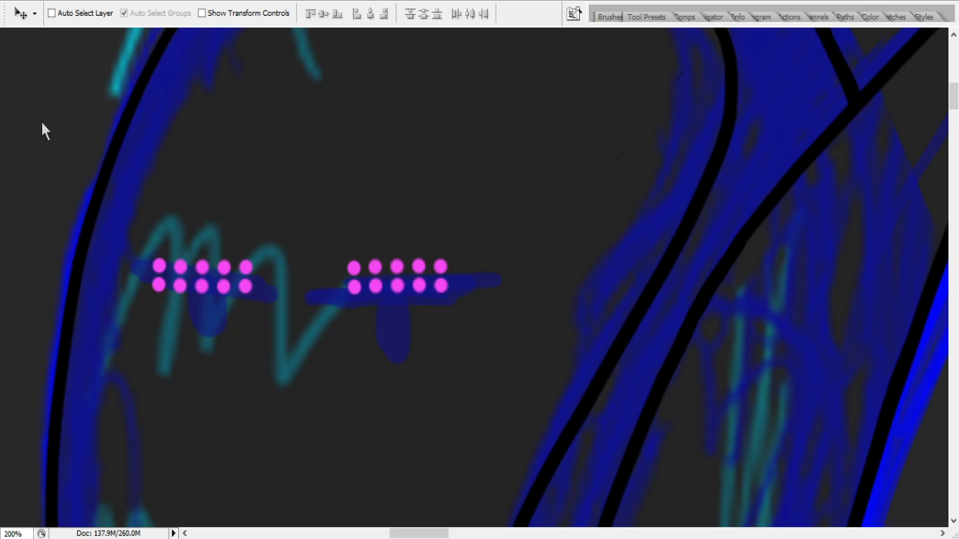
key("ctrl+v")
left_click_drag(421, 324, 205, 324)
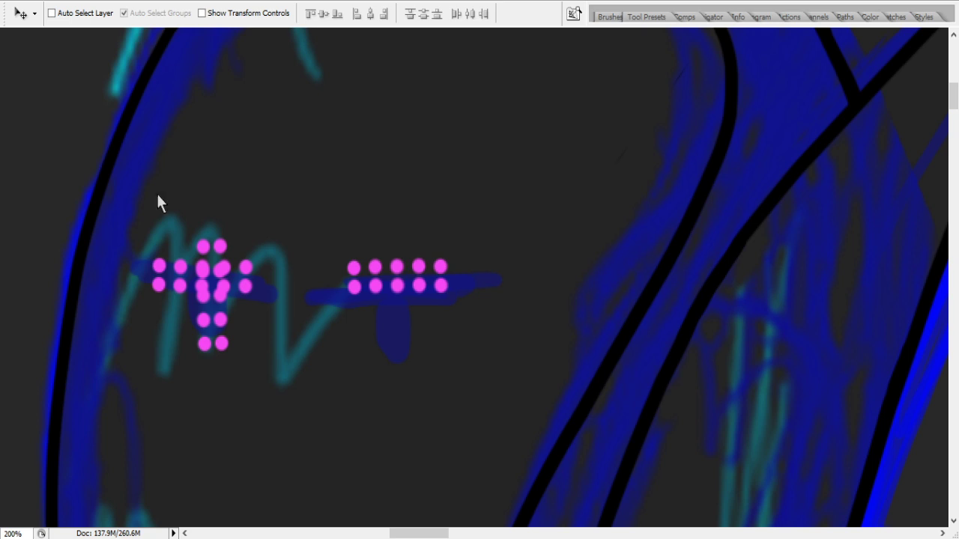
key("z")
left_click(291, 229)
left_click(65, 13)
left_click(248, 301)
left_click(250, 303)
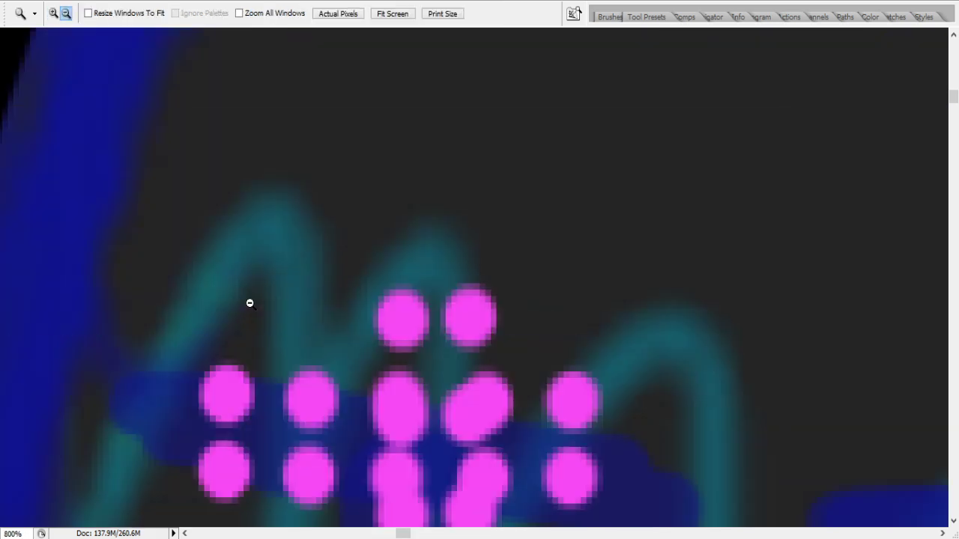
left_click(248, 301)
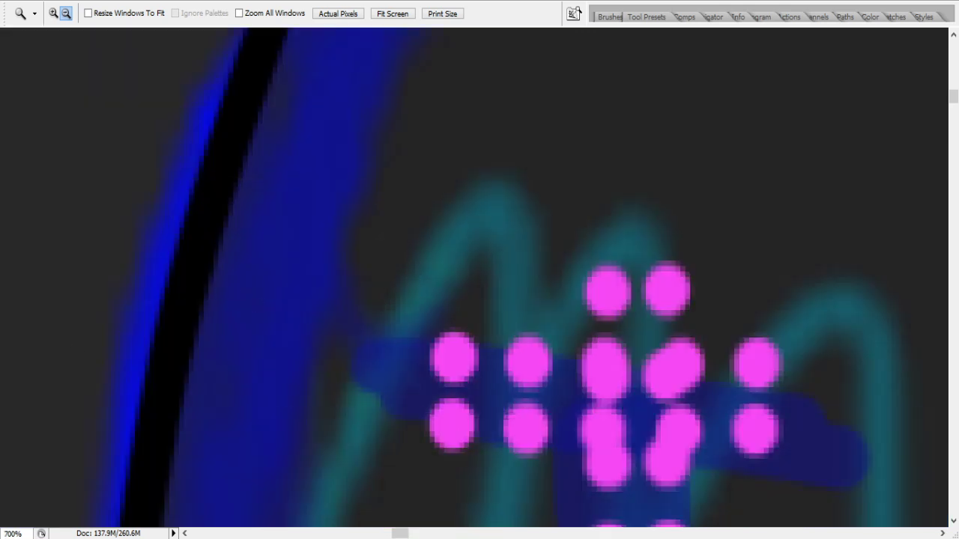
scroll(807, 428, "down", 3)
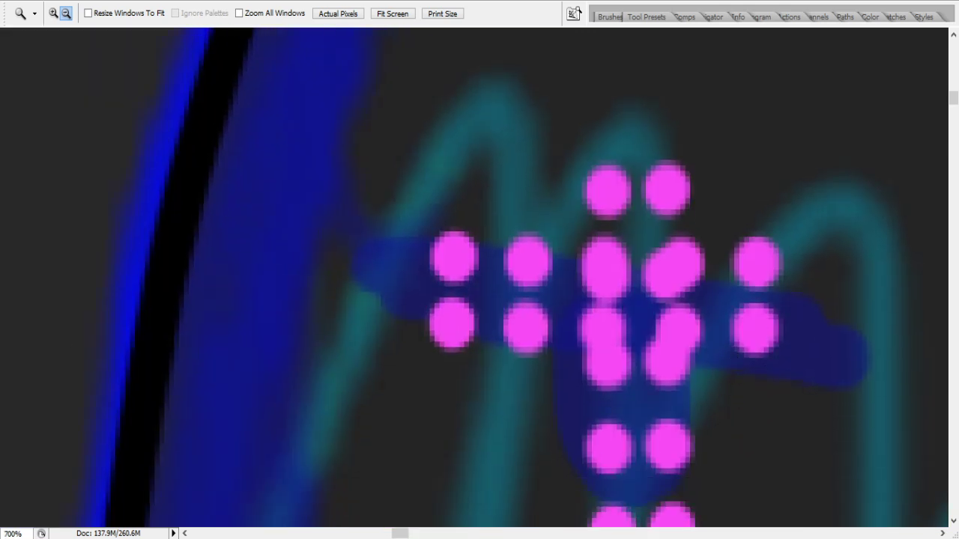
key("v")
left_click_drag(617, 389, 623, 369)
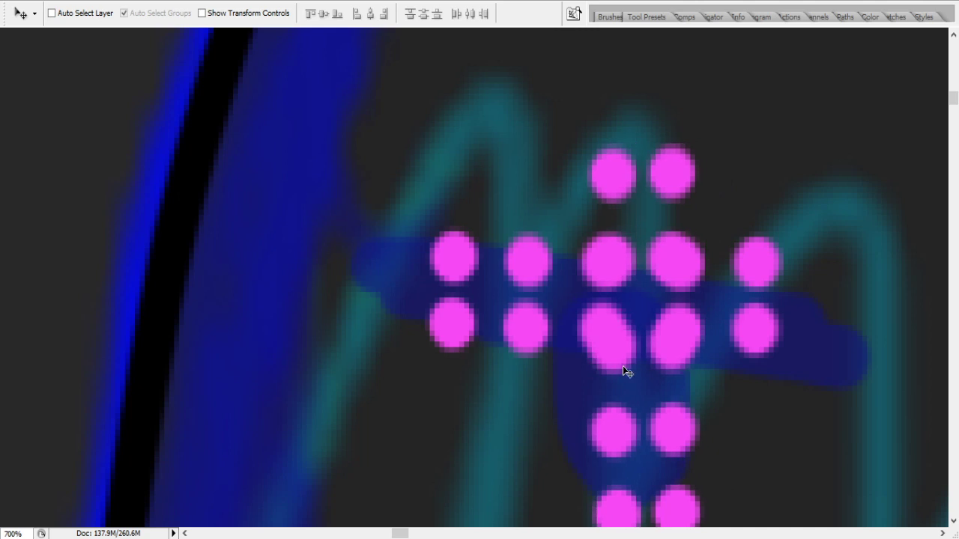
- Move the pasted block below the left eye's horizontal dots, turn it horizontal and line up its columns with them
scroll(623, 370, "down", 3)
left_click_drag(621, 241, 525, 447)
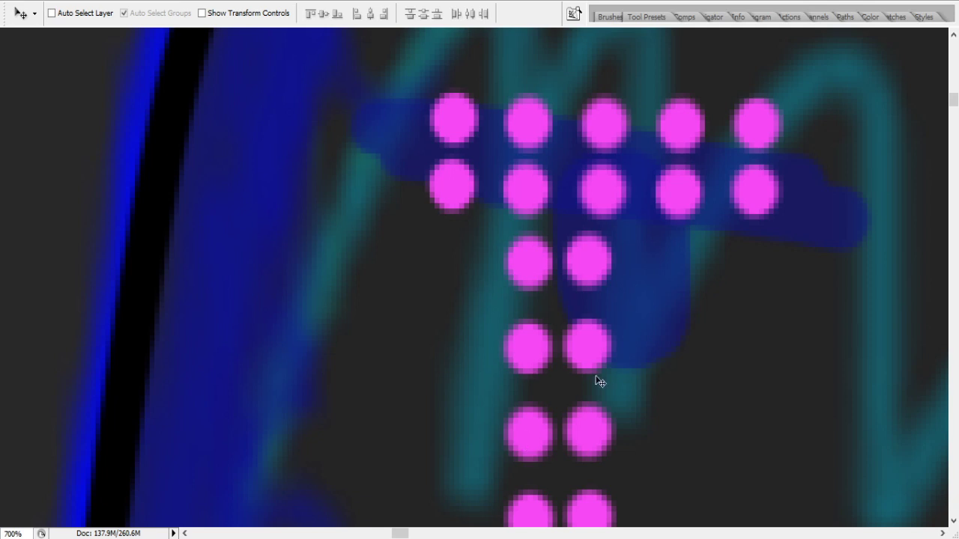
mouse_move(585, 235)
left_mouse_down()
mouse_move(604, 256)
mouse_move(731, 249)
mouse_move(574, 251)
mouse_move(582, 252)
left_mouse_up()
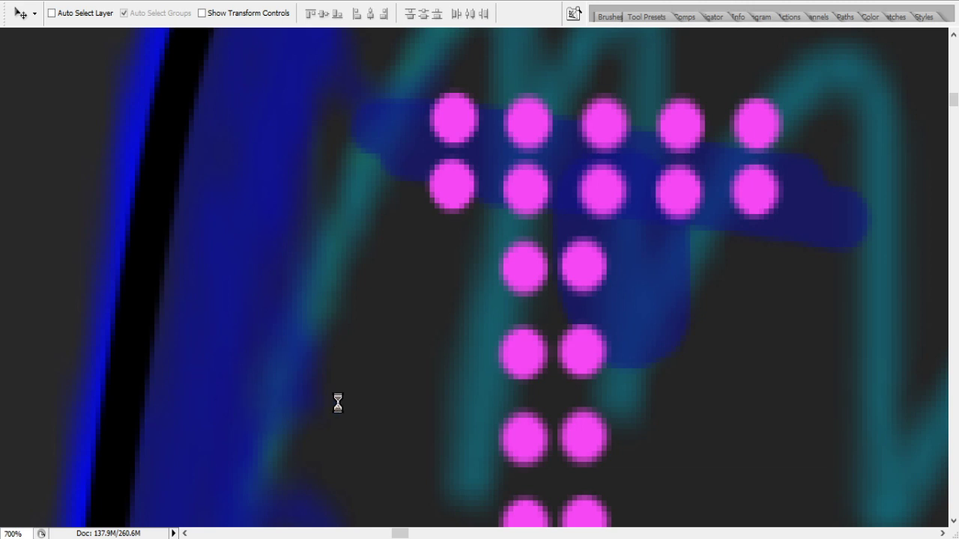
key("Right")
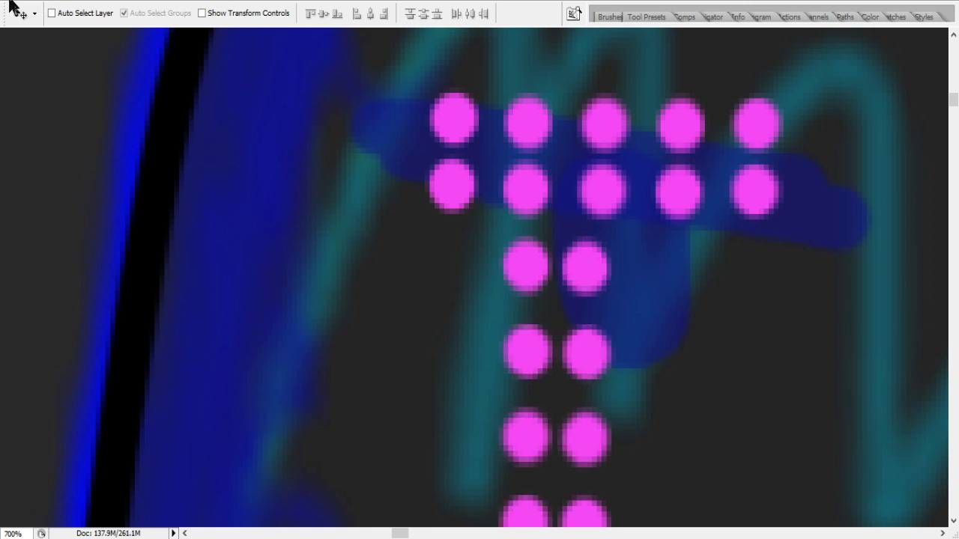
key("ctrl+z")
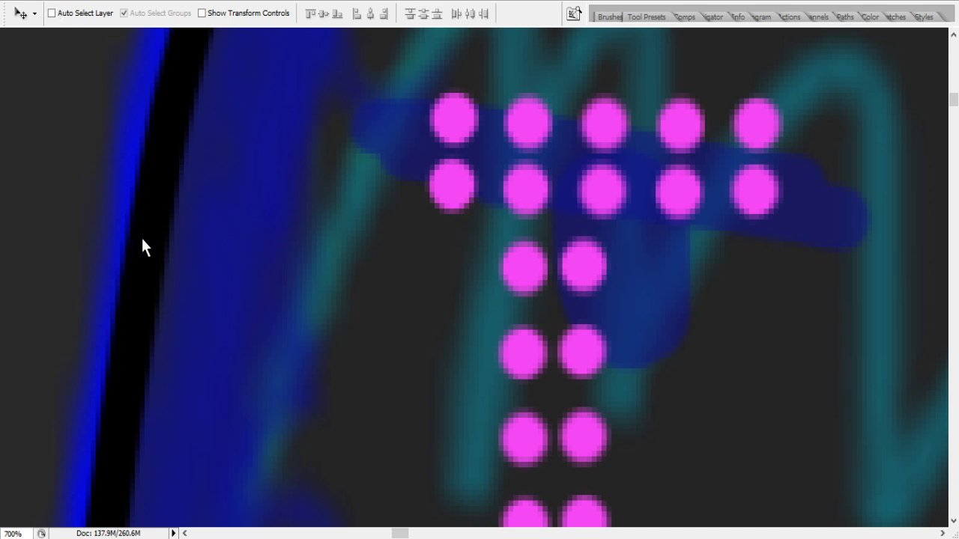
key("ctrl+alt+z")
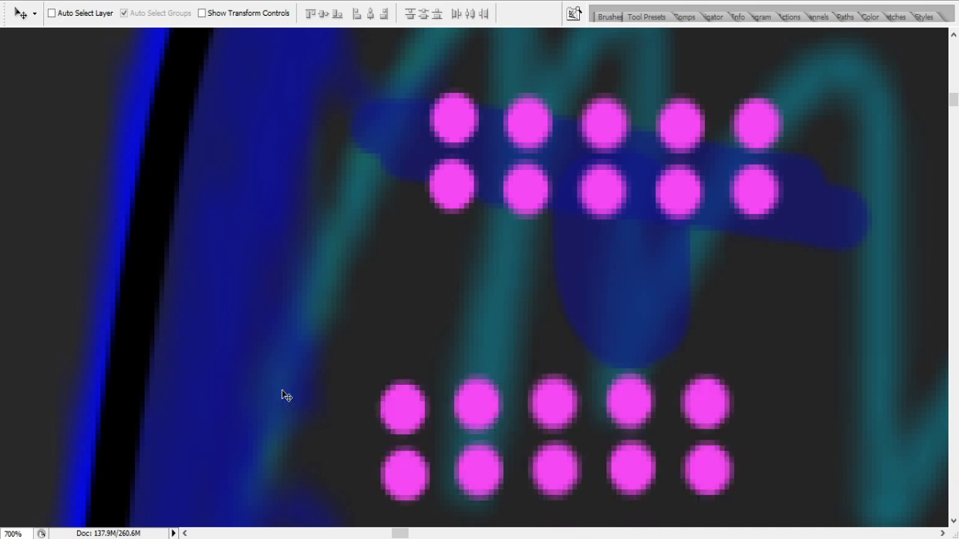
left_click_drag(475, 409, 539, 270)
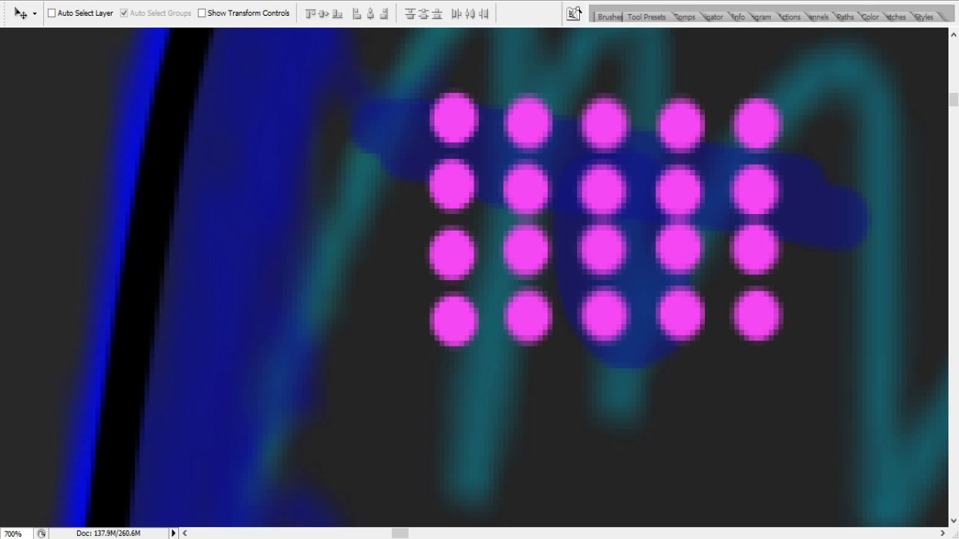
- Erase the first, fourth and fifth dot columns of the lower block, keeping two columns as the left eye's stem
key("e")
mouse_move(443, 253)
left_mouse_down()
mouse_move(448, 309)
mouse_move(448, 358)
left_mouse_up()
mouse_move(678, 233)
left_mouse_down()
mouse_move(755, 304)
mouse_move(717, 285)
mouse_move(674, 321)
left_mouse_up()
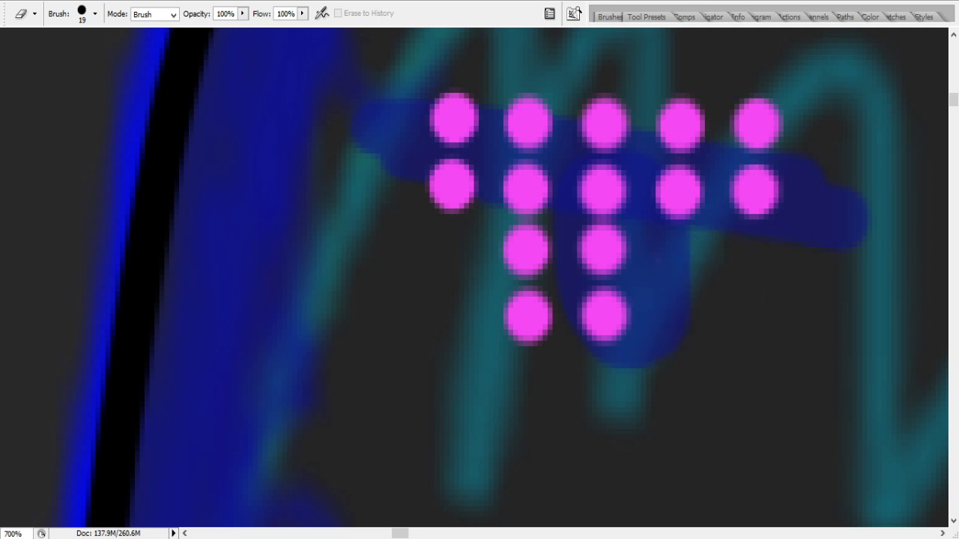
- Fine-tune the position of the left eye's four stem dots so they sit evenly spaced below the horizontal rows
key("z")
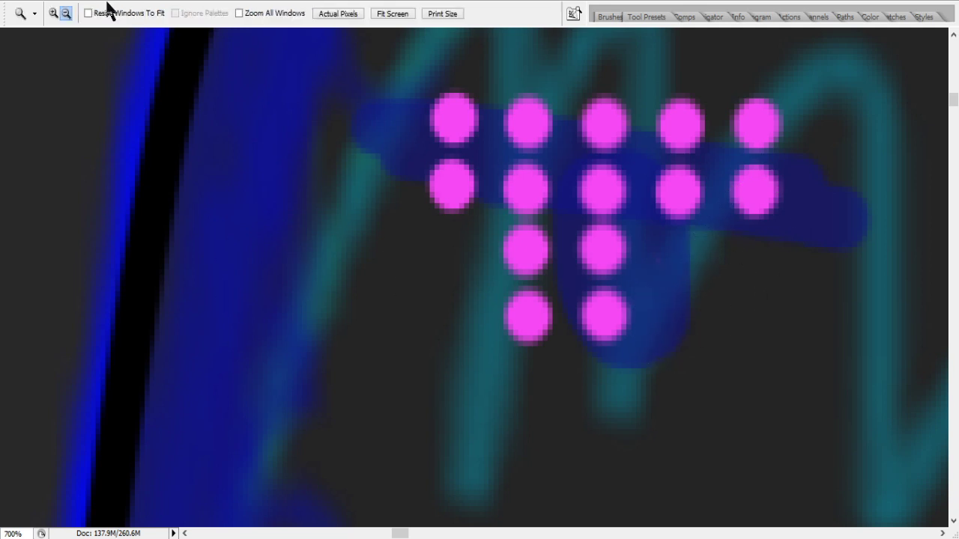
left_click(511, 259)
left_click(514, 259)
left_click(514, 259)
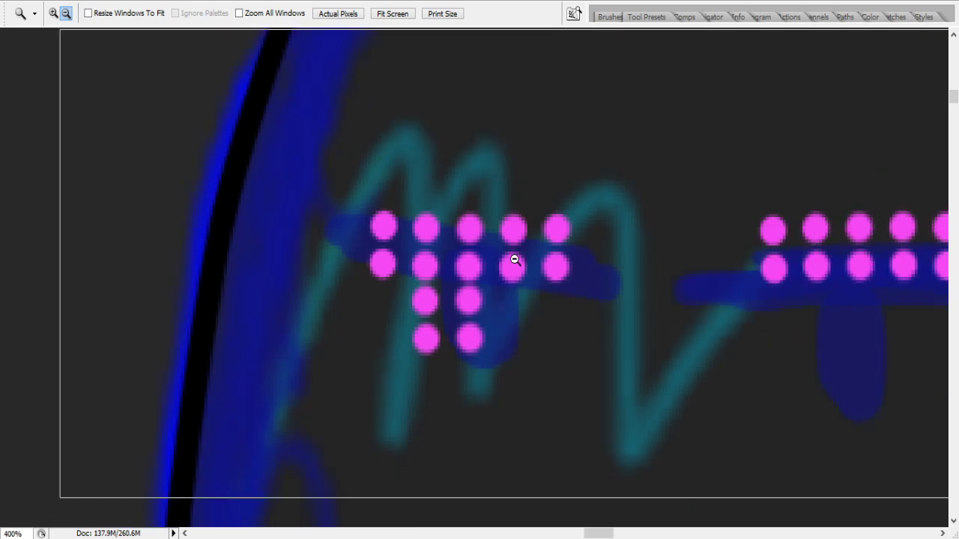
left_click(514, 259)
left_click(514, 259)
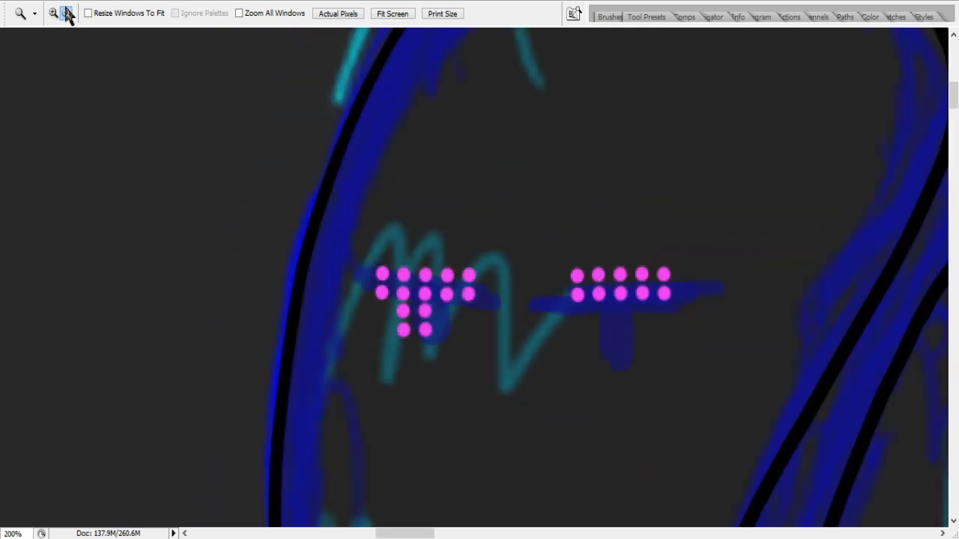
key("v")
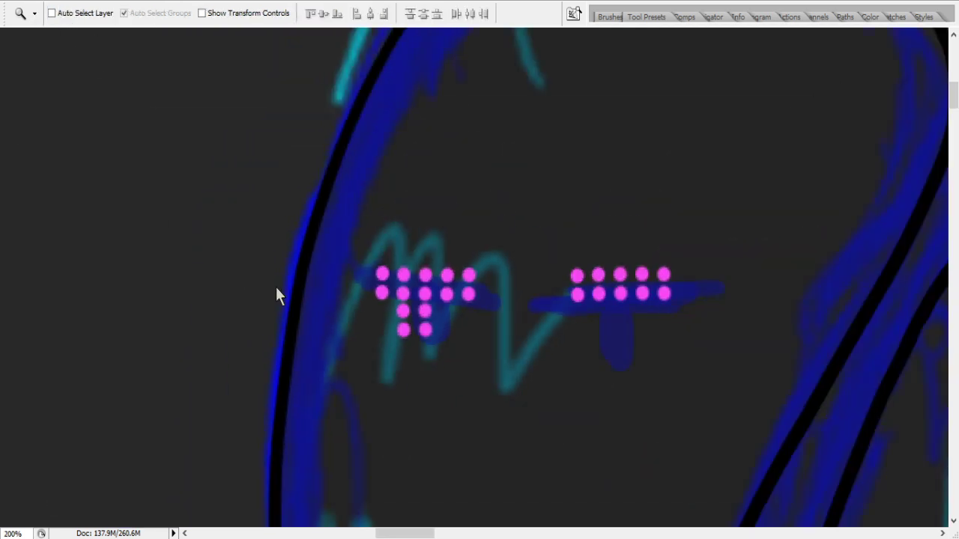
left_click_drag(406, 321, 405, 319)
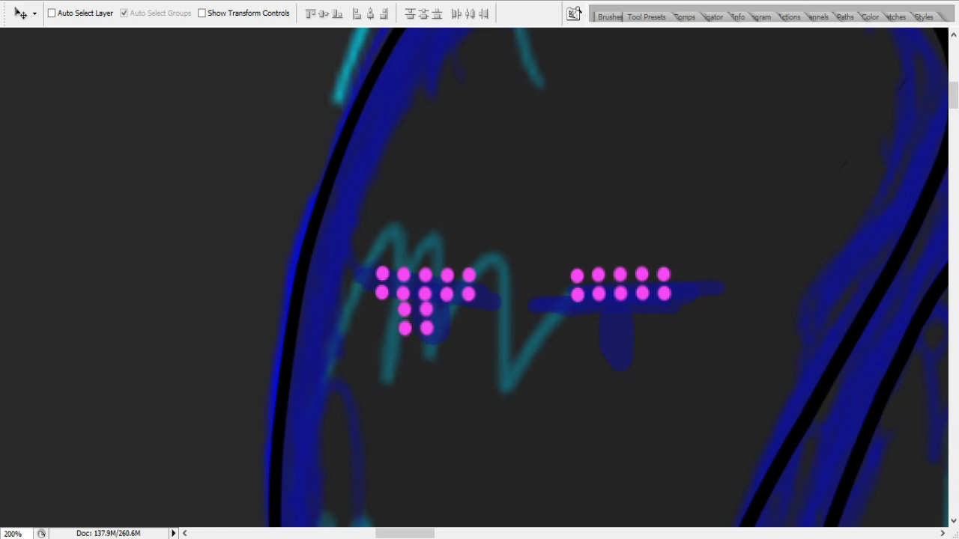
key("z")
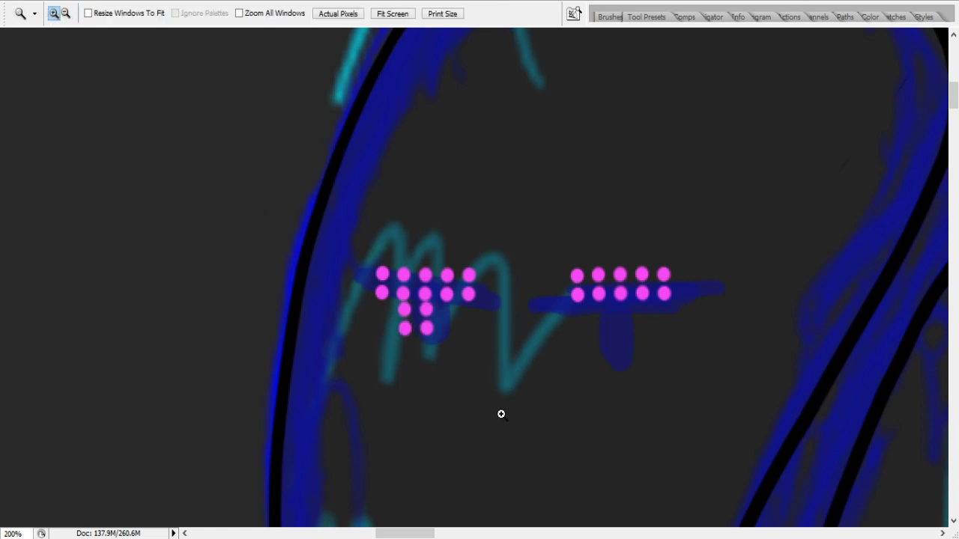
left_click(471, 337)
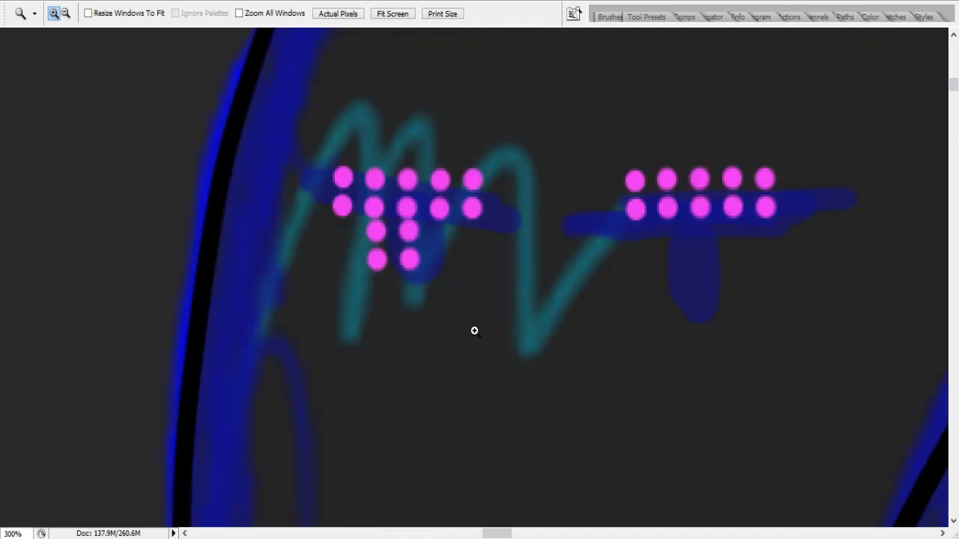
left_click(475, 332)
left_click(449, 280)
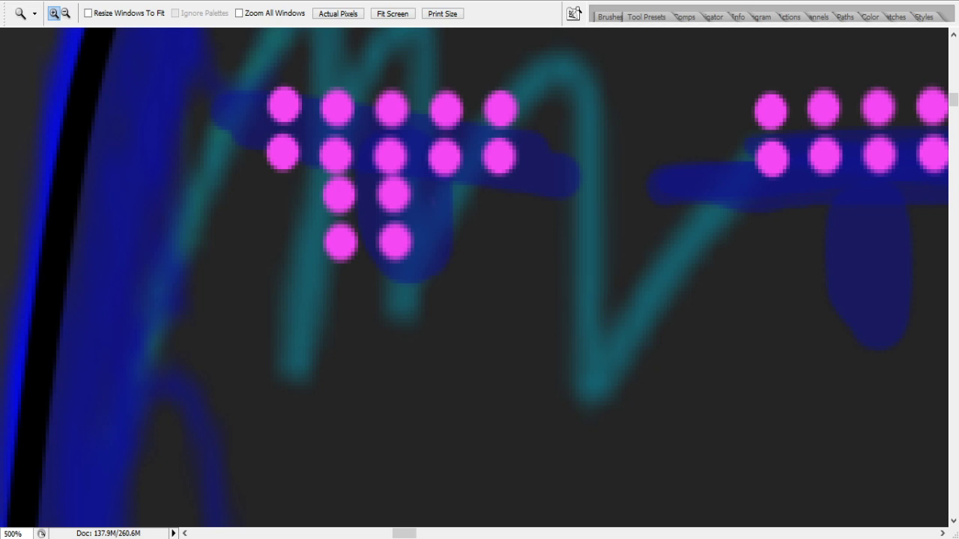
key("v")
left_click_drag(395, 203, 393, 215)
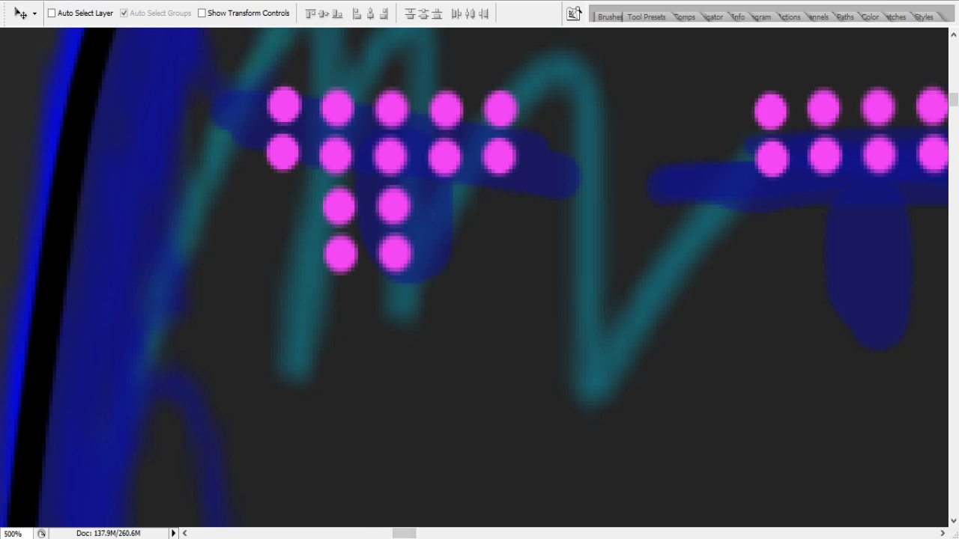
- Paste another dotted block, turn it horizontal and align it directly beneath the third head's right eye dots
key("ctrl+v")
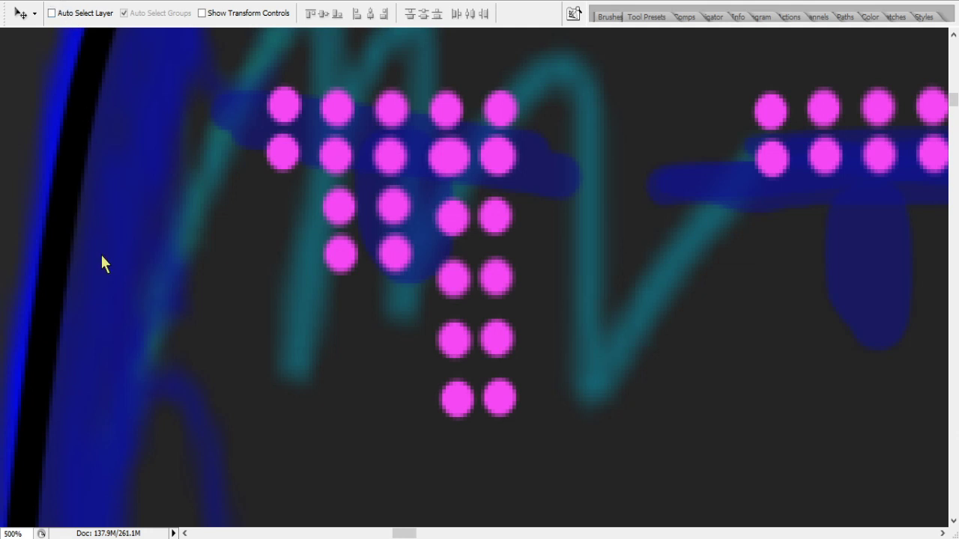
key("ctrl+shift+t")
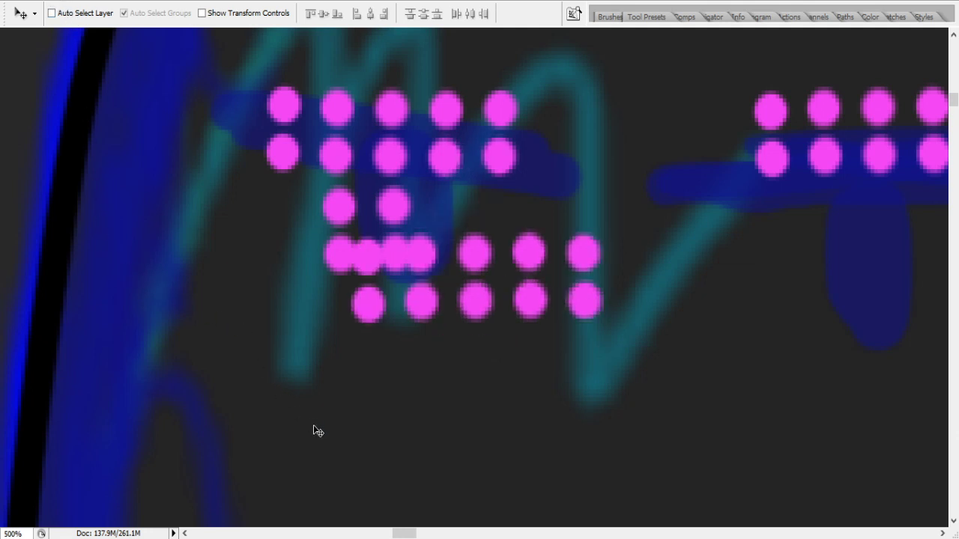
mouse_move(412, 536)
left_mouse_down()
mouse_move(425, 536)
mouse_move(417, 536)
left_mouse_up()
left_click_drag(442, 304, 713, 258)
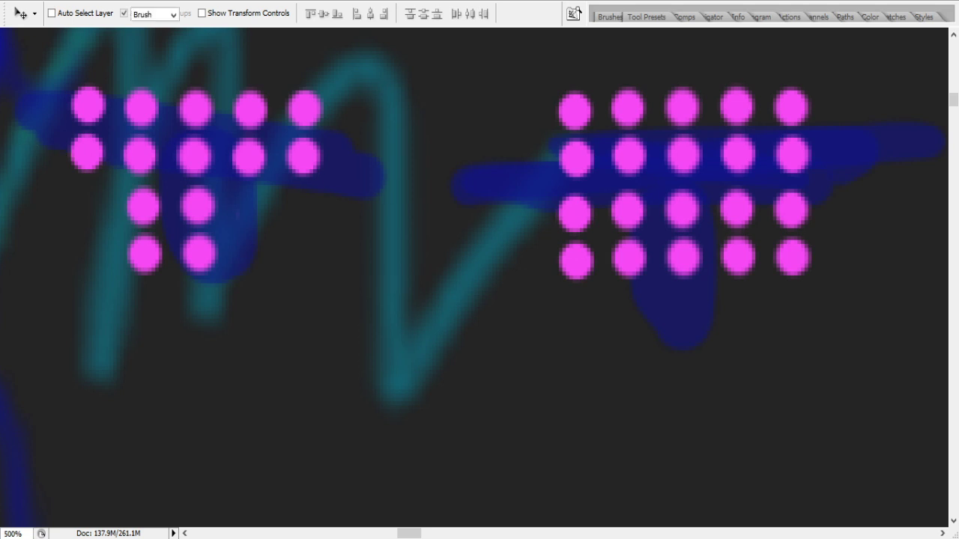
- Erase the first, fourth and fifth dot columns of the right eye's lower block so only a two-column stem remains
key("e")
left_click_drag(564, 187, 559, 257)
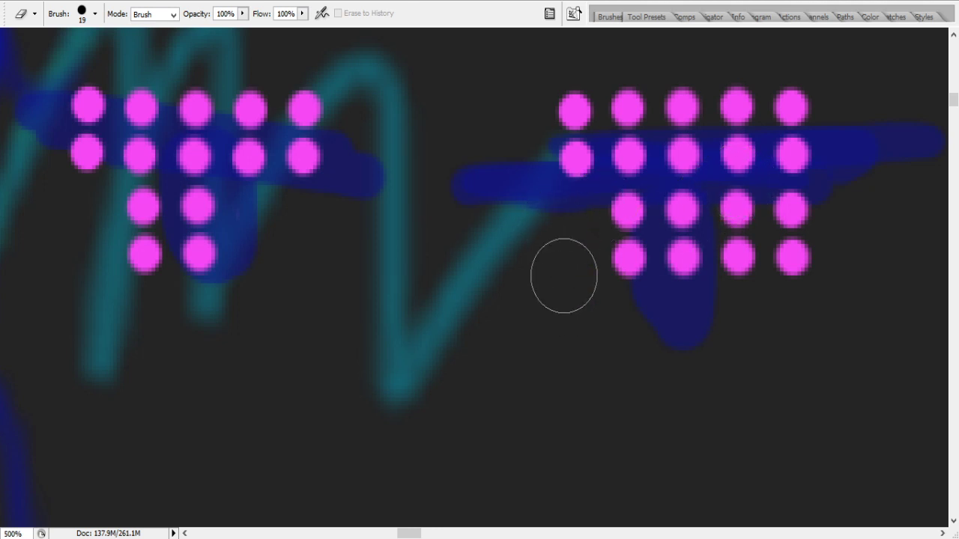
mouse_move(738, 177)
left_mouse_down()
mouse_move(768, 286)
mouse_move(793, 204)
mouse_move(744, 271)
mouse_move(725, 217)
left_mouse_up()
- Temporarily hide the blue sketch to check the T-shaped dotted eyes against the clean line art, and restore it
key("z")
left_click(66, 13)
left_click(408, 269)
left_click(540, 356)
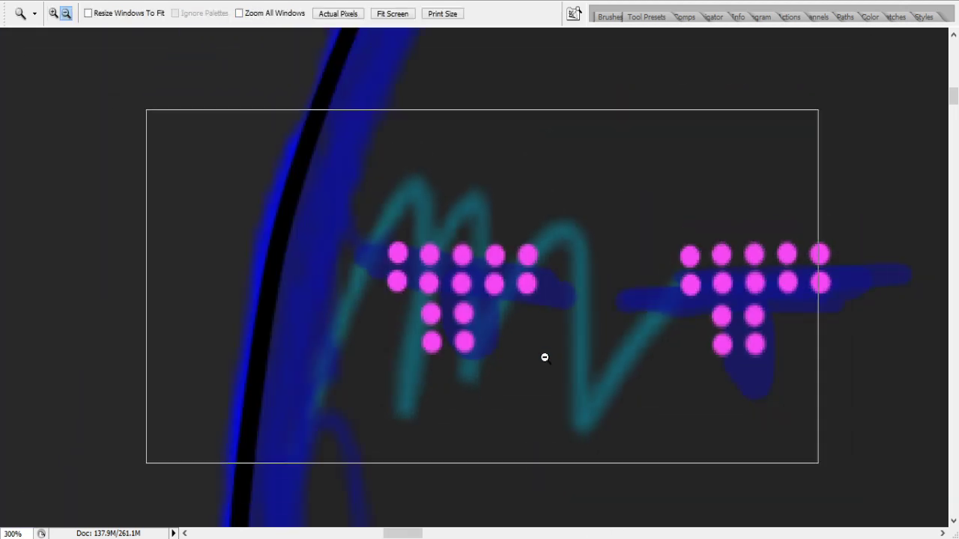
left_click(540, 356)
left_click(540, 356)
left_click(540, 357)
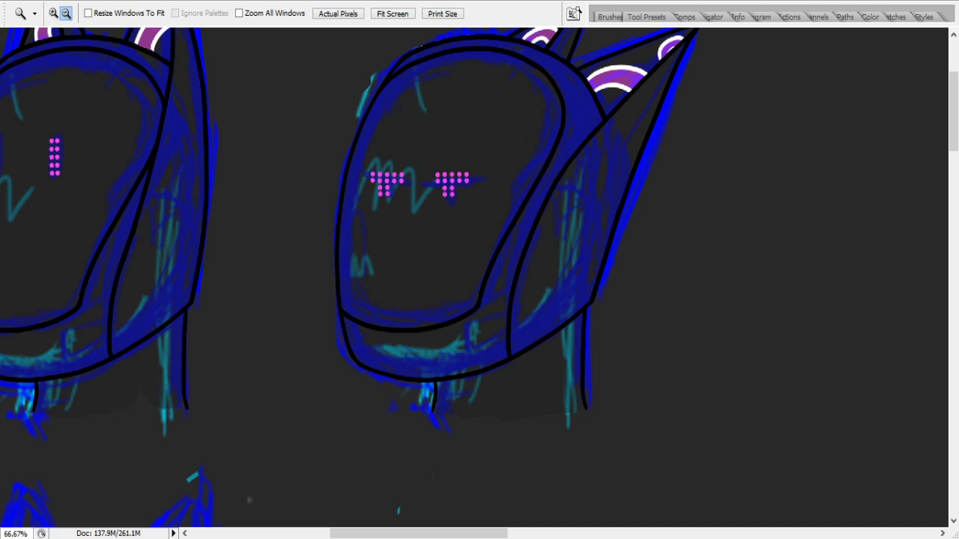
key("Delete")
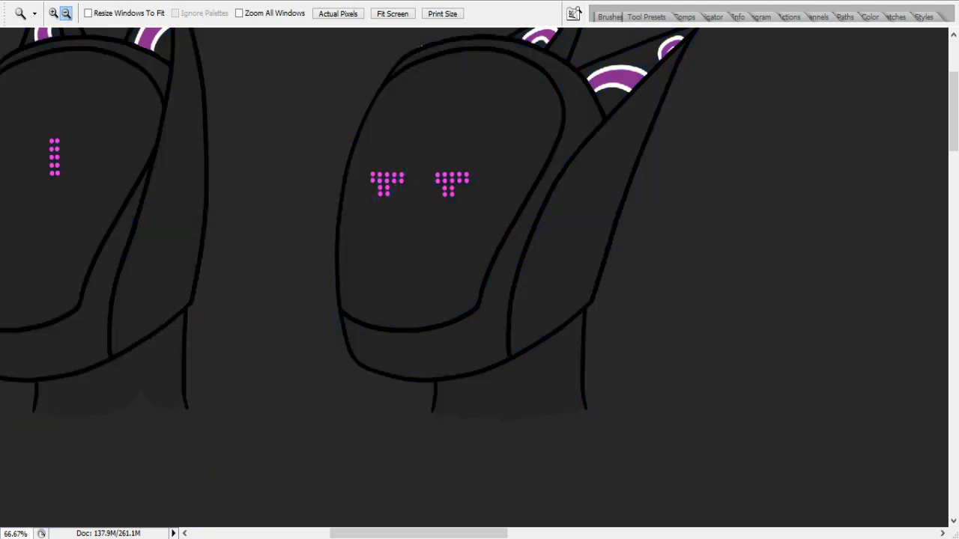
key("ctrl+z")
- Paste an upright dotted block and place it over the left eye sketch of the excited happy head
left_click_drag(90, 449, 357, 377)
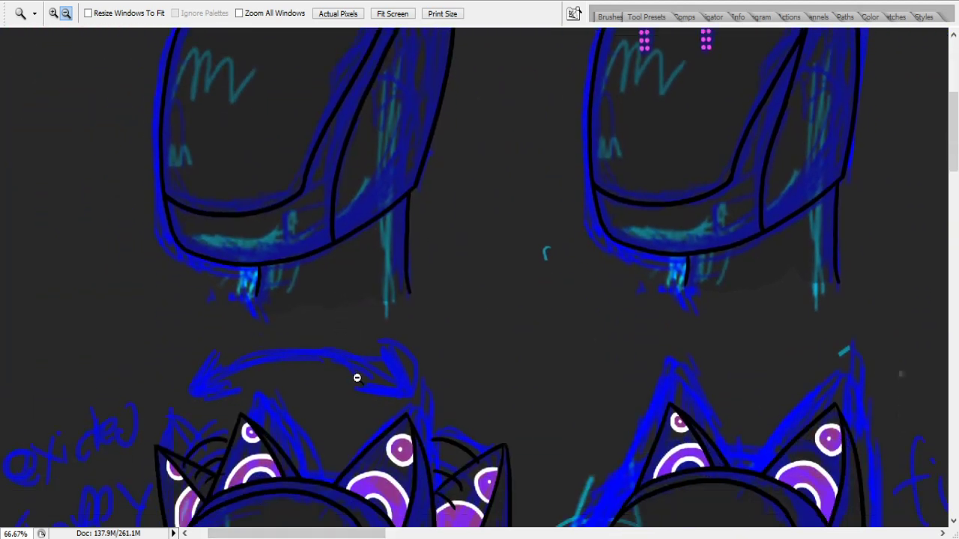
scroll(357, 378, "down", 10)
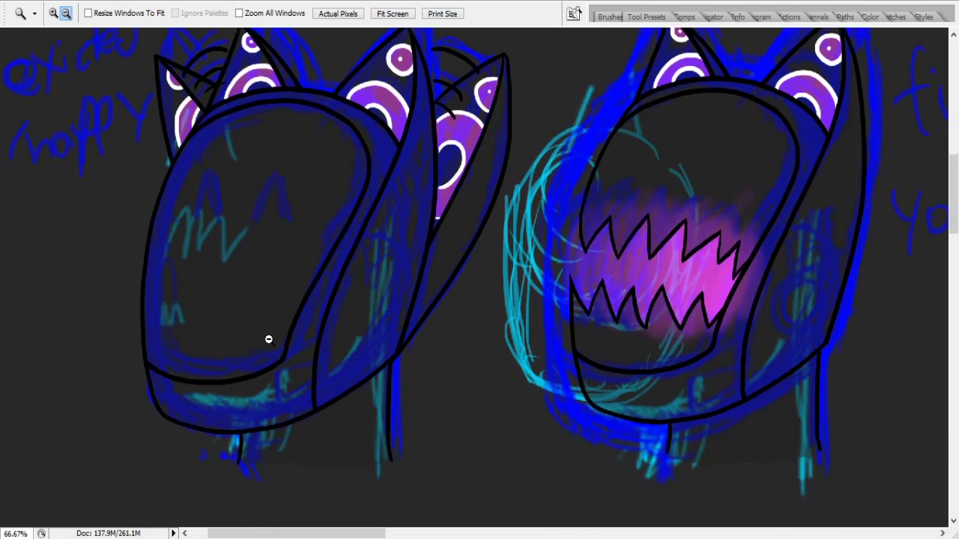
scroll(268, 339, "down", 3)
scroll(235, 321, "up", 4)
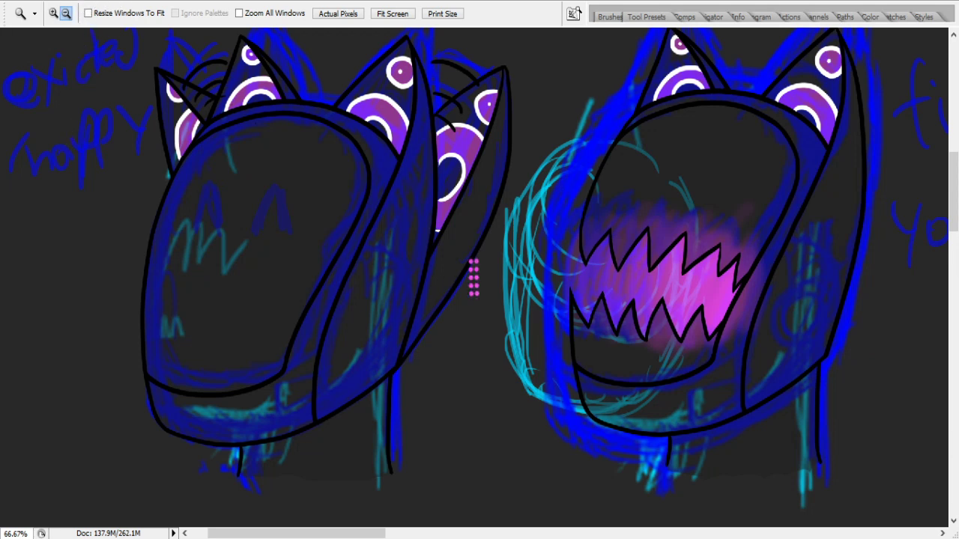
key("v")
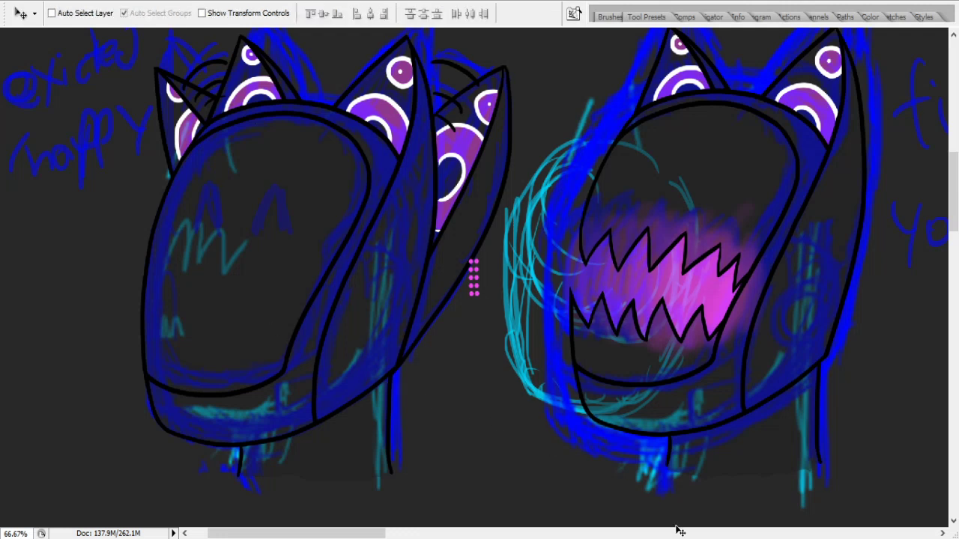
left_click_drag(483, 296, 221, 223)
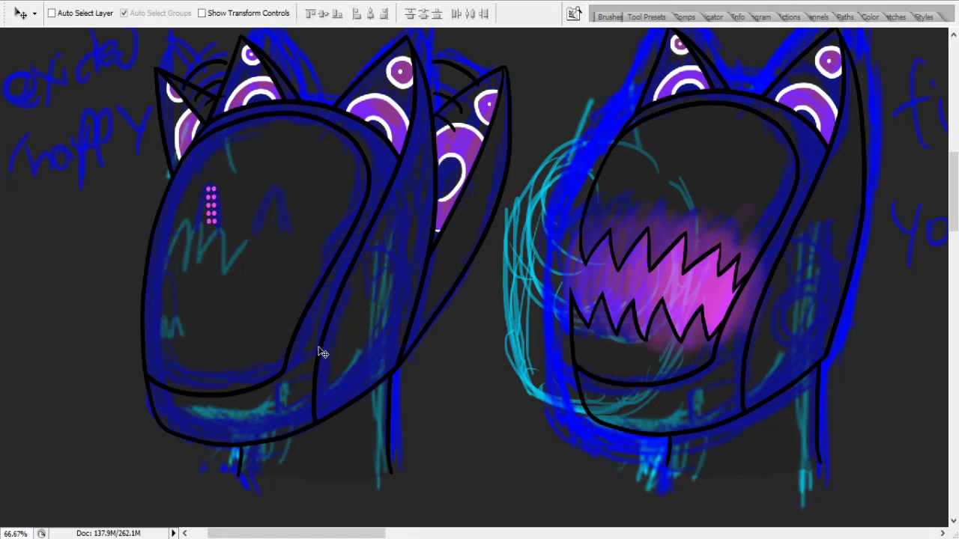
key("z")
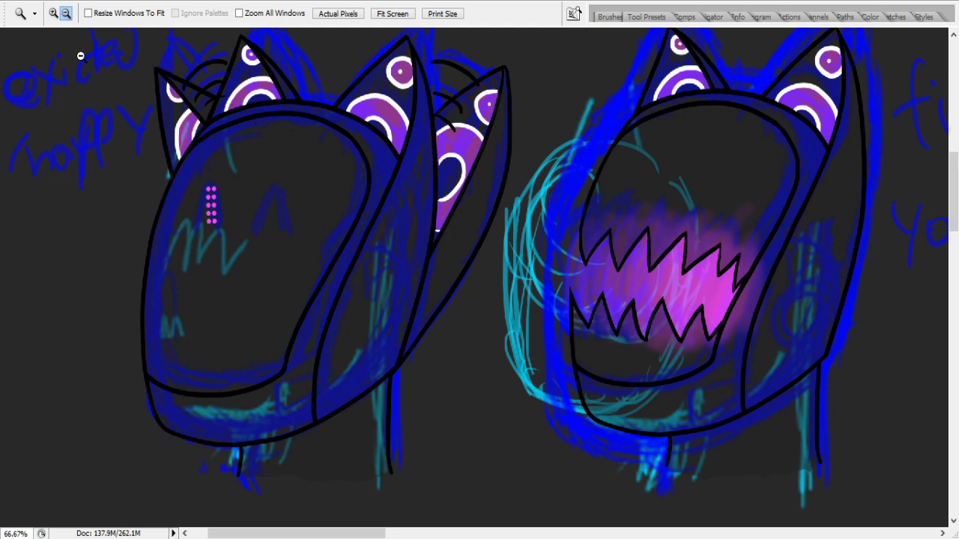
- Rotate the upright dotted block to 38.9° and place it along the left stroke of the excited happy head's left eye sketch
left_click(216, 274)
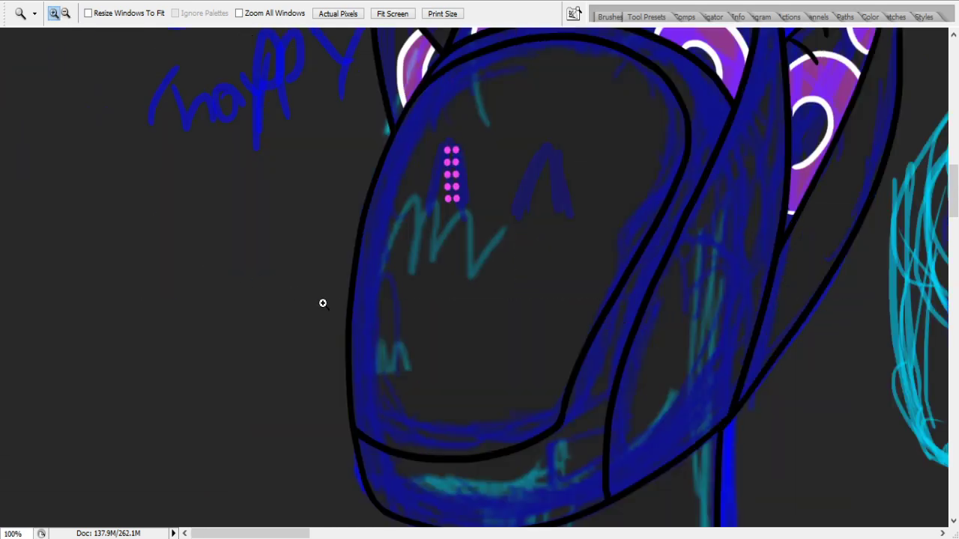
left_click(464, 287)
scroll(580, 177, "up", 6)
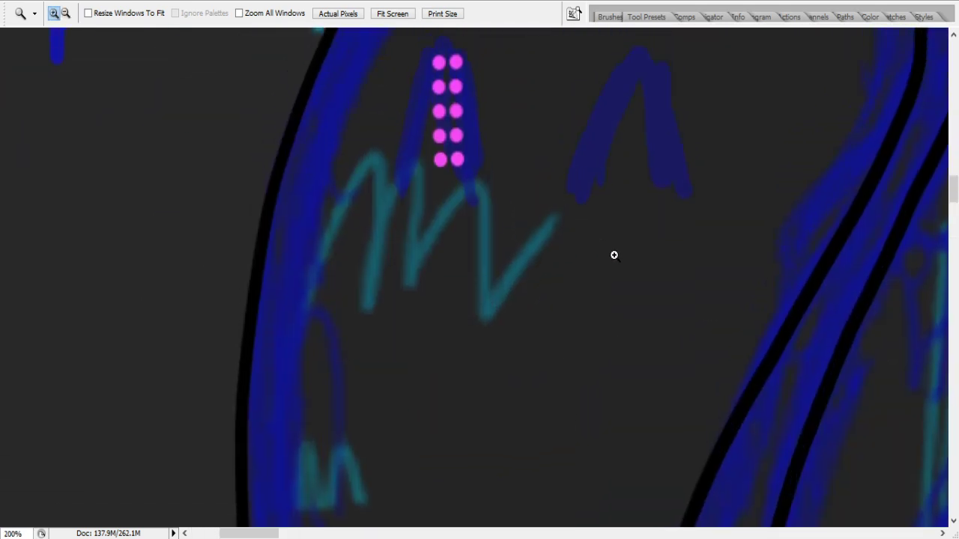
left_click(507, 271)
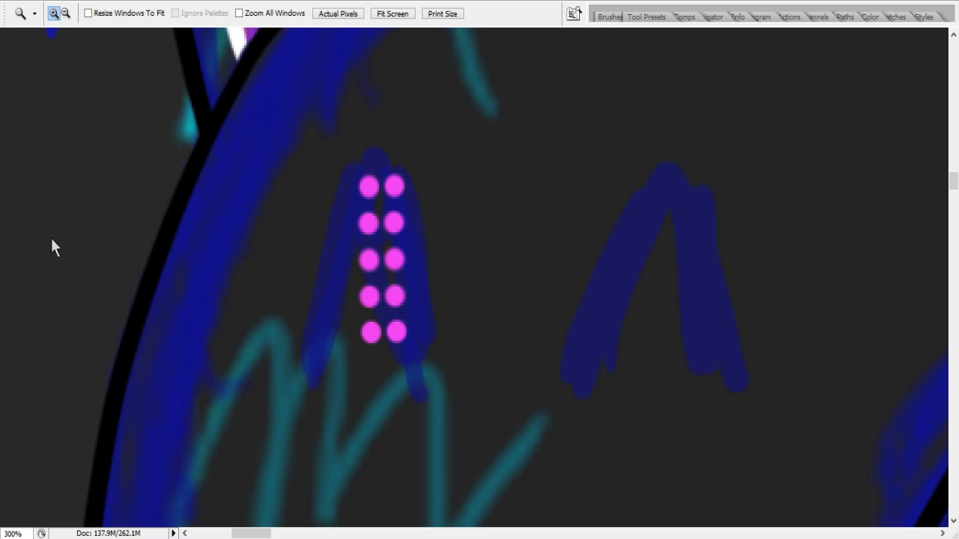
key("ctrl+t")
left_click_drag(429, 152, 479, 173)
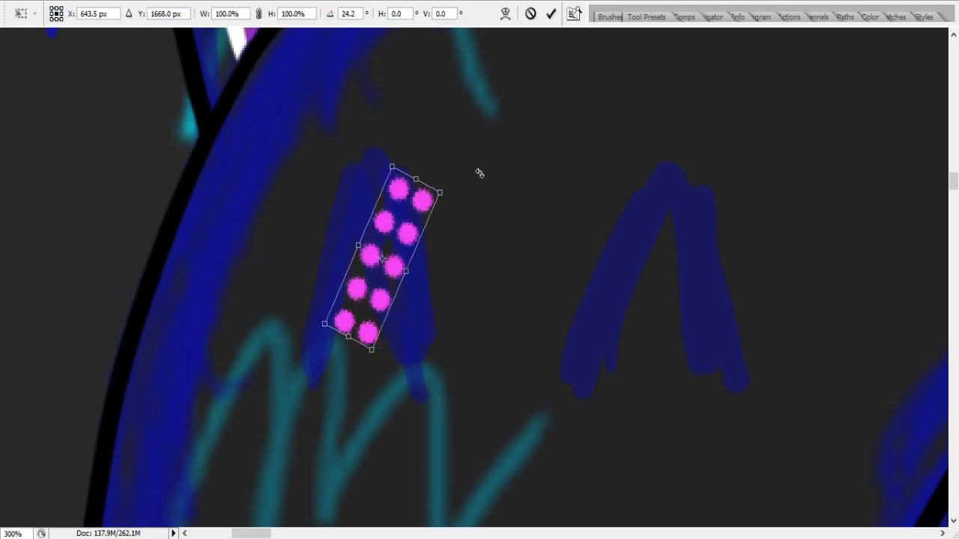
left_click_drag(391, 215, 338, 230)
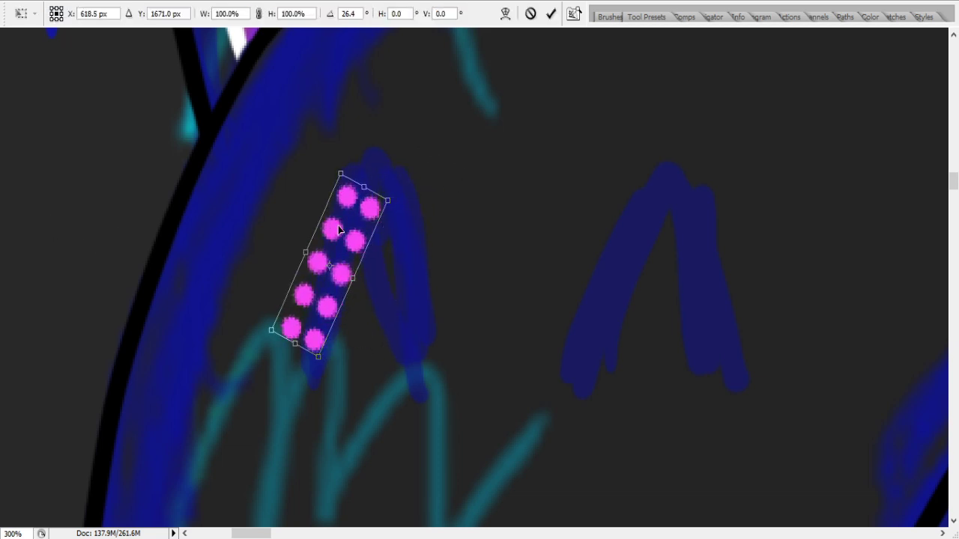
left_click_drag(404, 190, 411, 215)
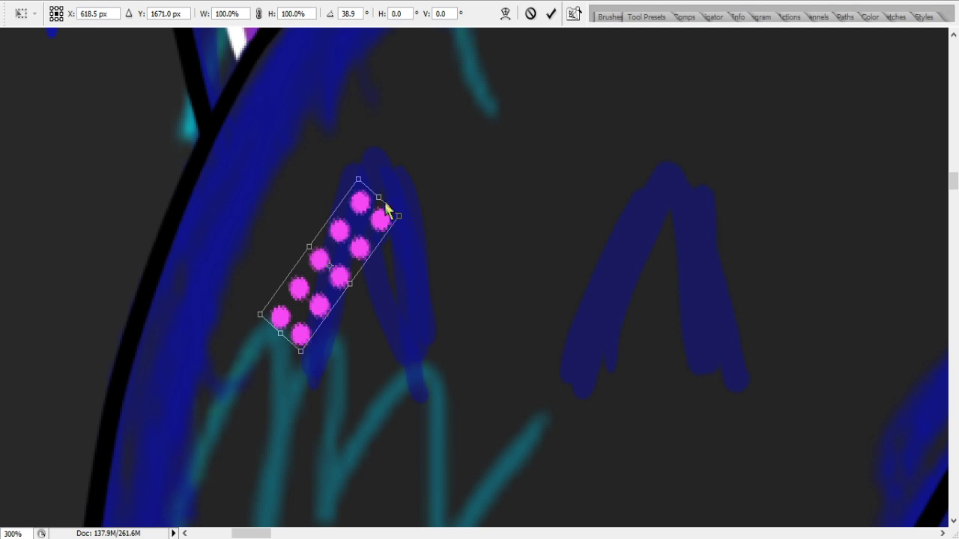
key("Return")
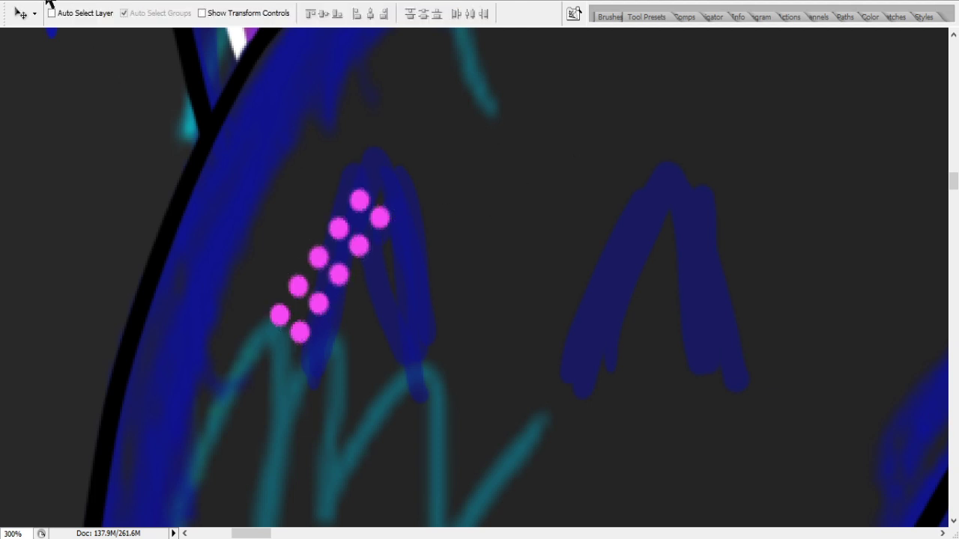
key("ctrl+t")
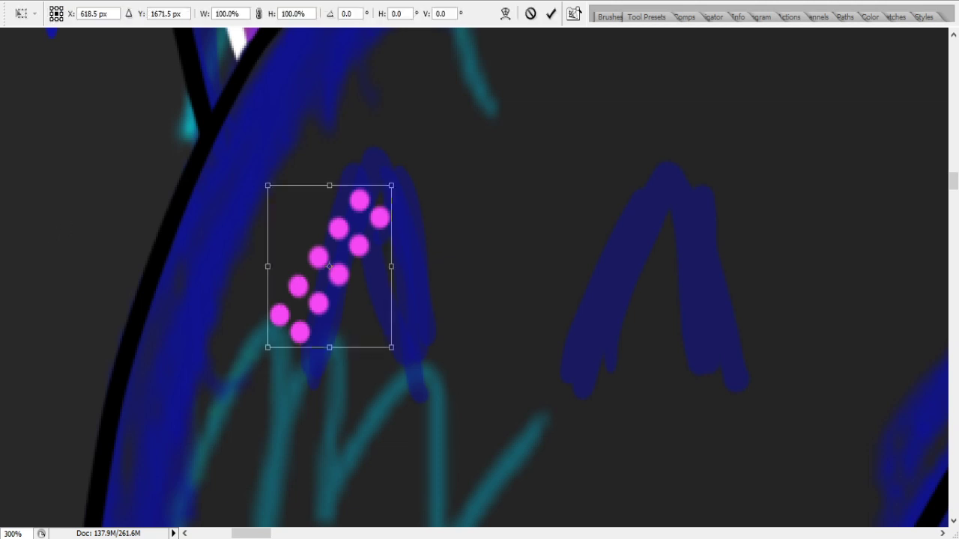
key("Return")
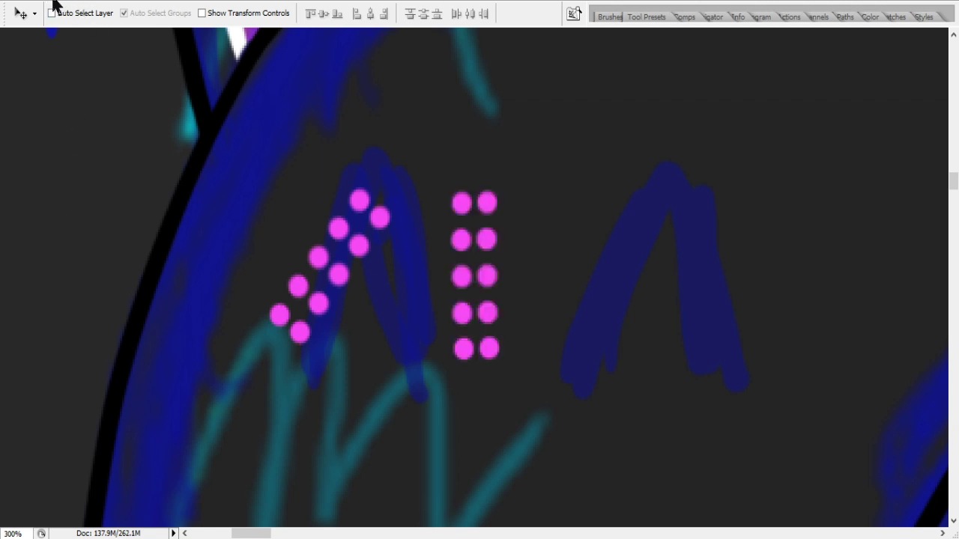
- Paste a second upright dotted block, rotate it to 38.9° and mirror it against the first block to form a chevron
key("ctrl+t")
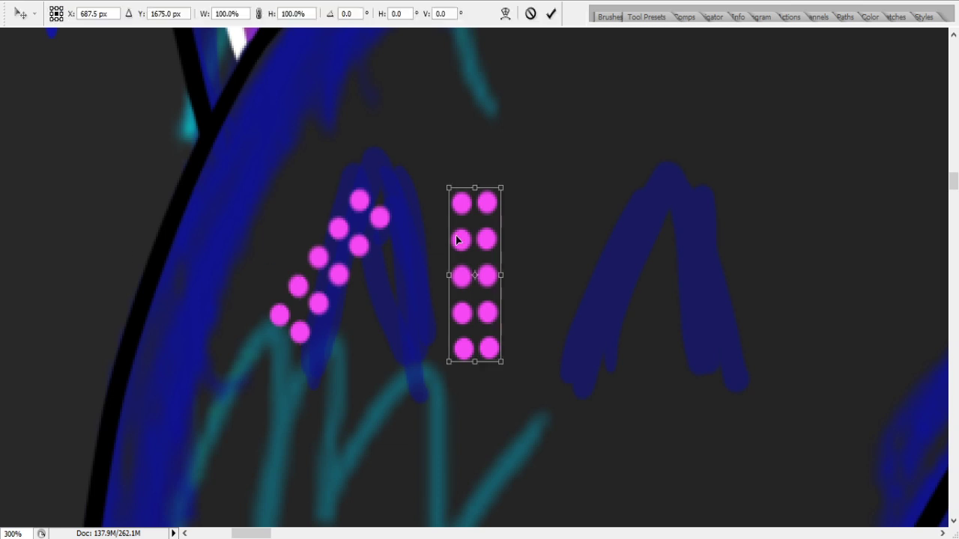
left_click_drag(507, 177, 547, 225)
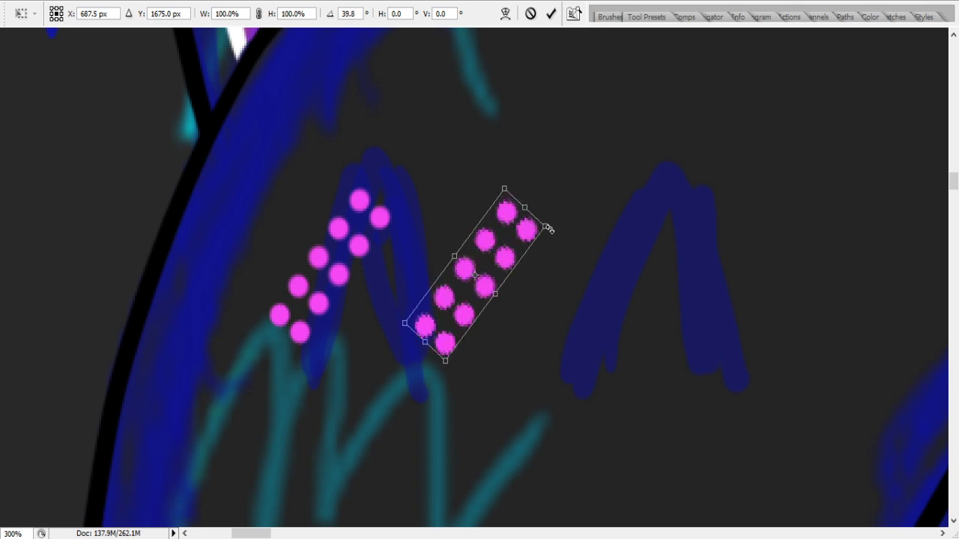
left_click_drag(549, 229, 552, 227)
left_click(360, 14)
key("BackSpace")
key("BackSpace")
key("BackSpace")
key("BackSpace")
type("38.9")
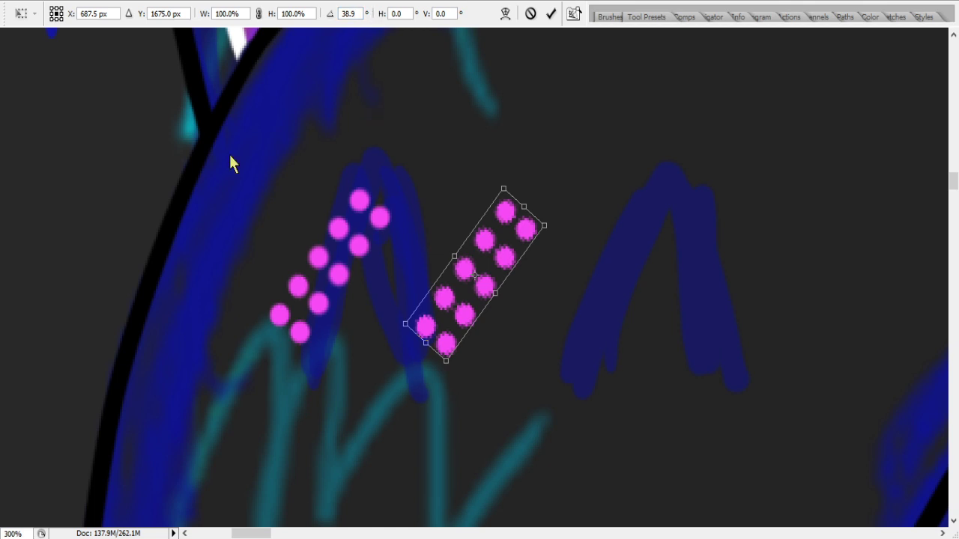
key("Return")
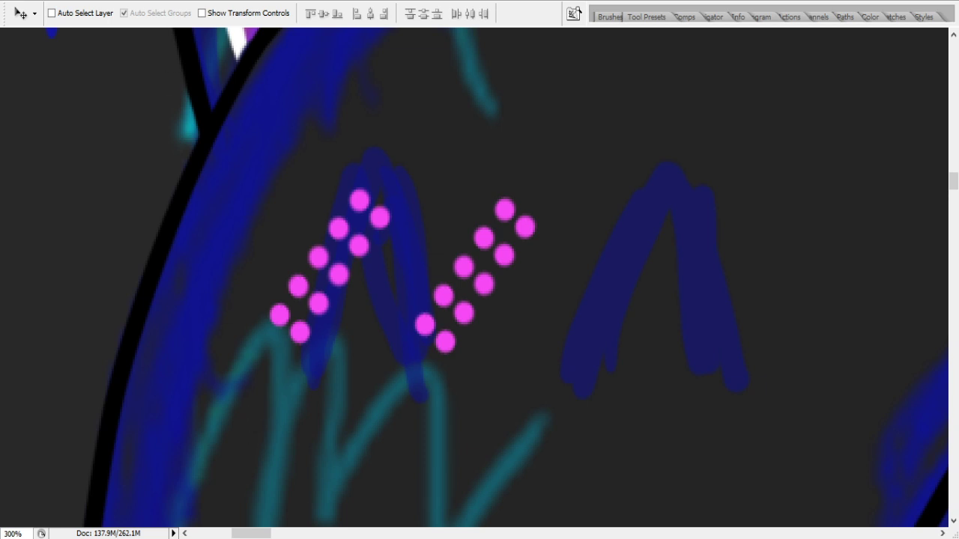
key("ctrl+shift+h")
left_click_drag(437, 238, 348, 229)
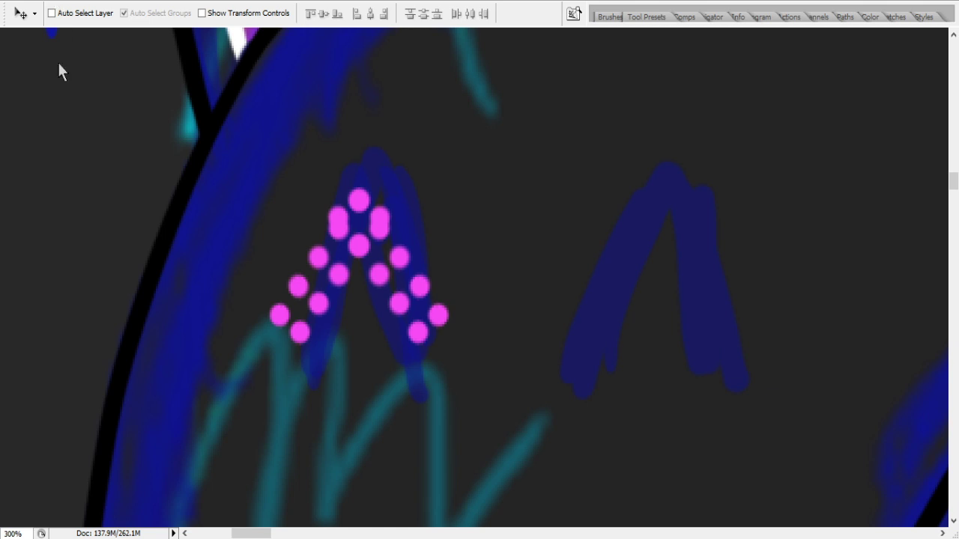
- Rotate the chevron's right arm by about -5.4°, align it at the peak, and erase its dots that overlap the left arm
key("ctrl+t")
left_click_drag(514, 177, 512, 160)
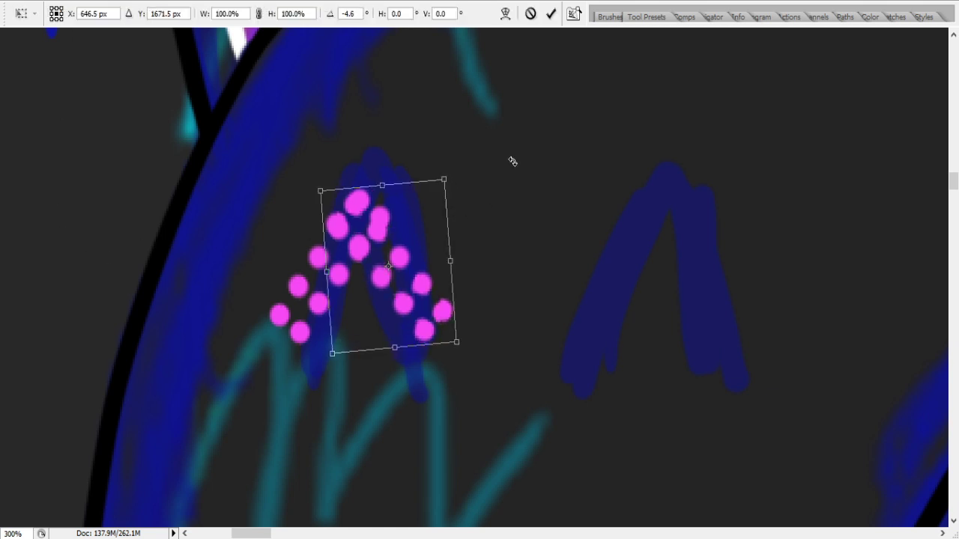
mouse_move(395, 265)
left_mouse_down()
mouse_move(408, 254)
mouse_move(390, 270)
left_mouse_up()
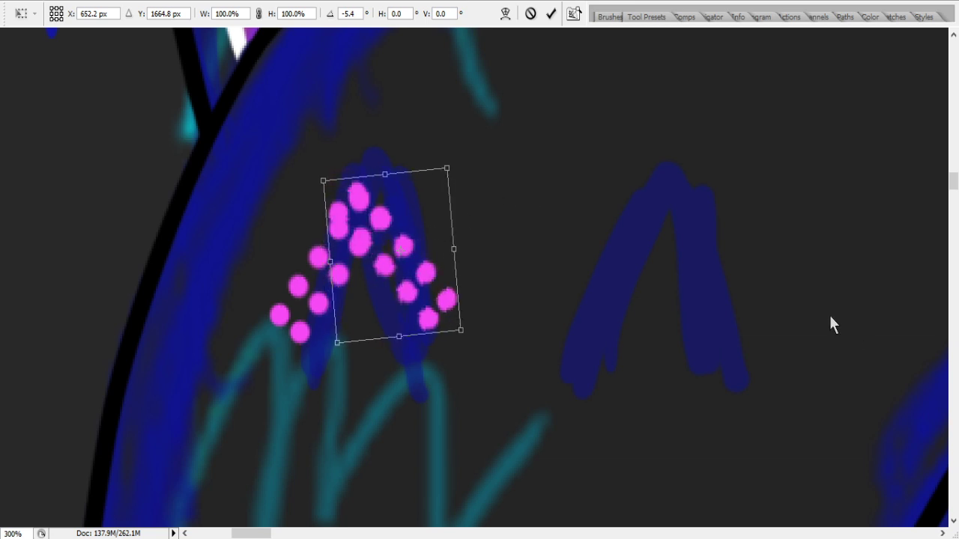
key("Return")
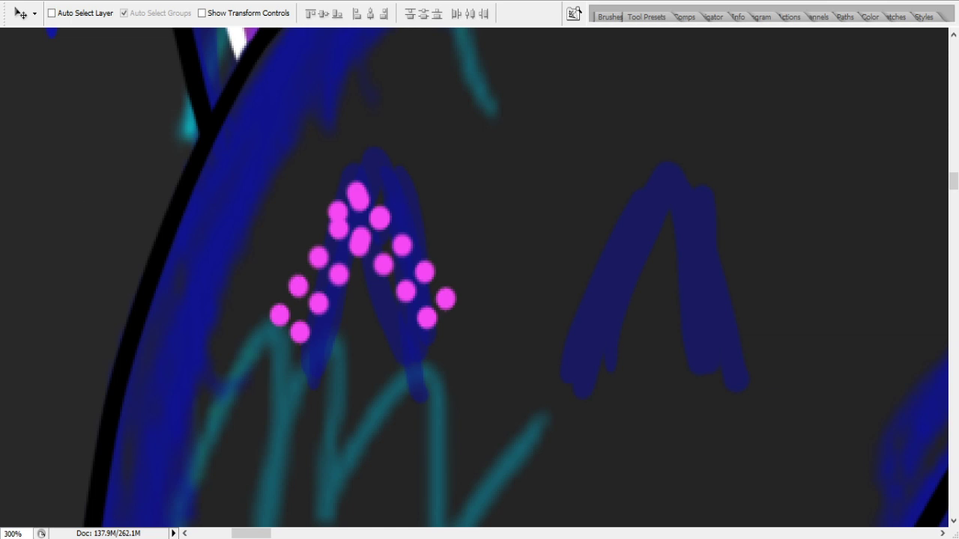
key("e")
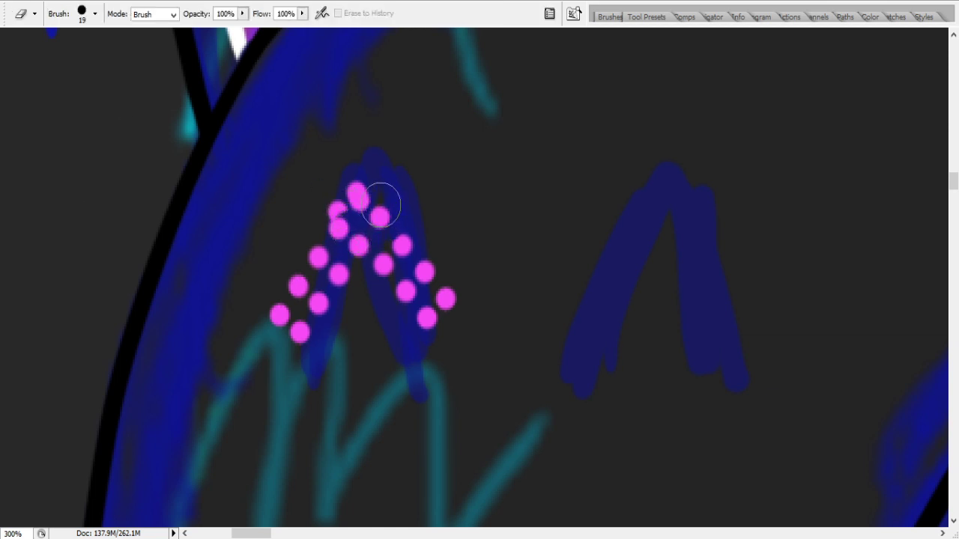
mouse_move(377, 208)
left_mouse_down()
mouse_move(349, 202)
mouse_move(318, 231)
left_mouse_up()
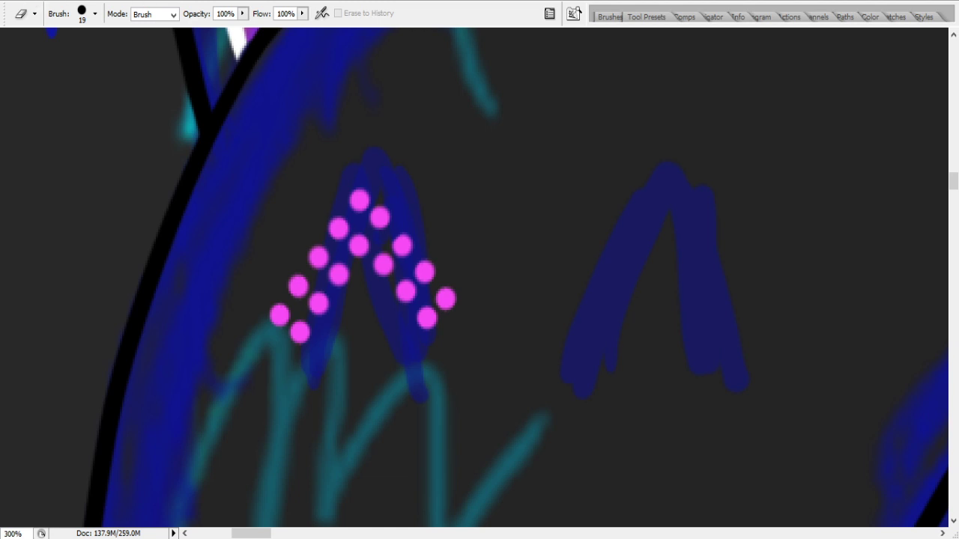
- Duplicate the dotted chevron onto the excited happy head's right eye sketch and nudge the copy slightly upward
key("l")
mouse_move(372, 429)
left_mouse_down()
mouse_move(279, 382)
mouse_move(462, 152)
mouse_move(372, 431)
left_mouse_up()
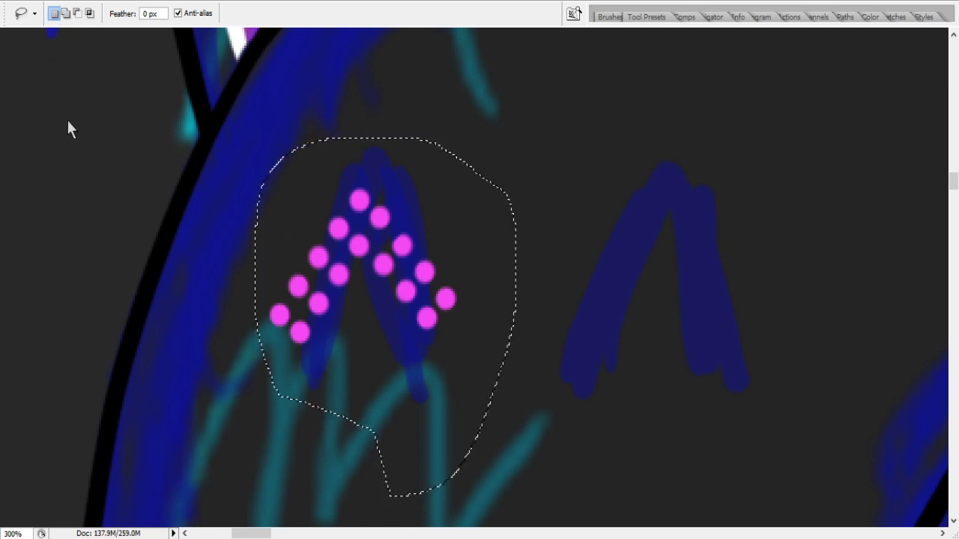
key("ctrl+v")
key("v")
mouse_move(462, 356)
left_mouse_down()
mouse_move(609, 349)
mouse_move(732, 298)
mouse_move(739, 303)
left_mouse_up()
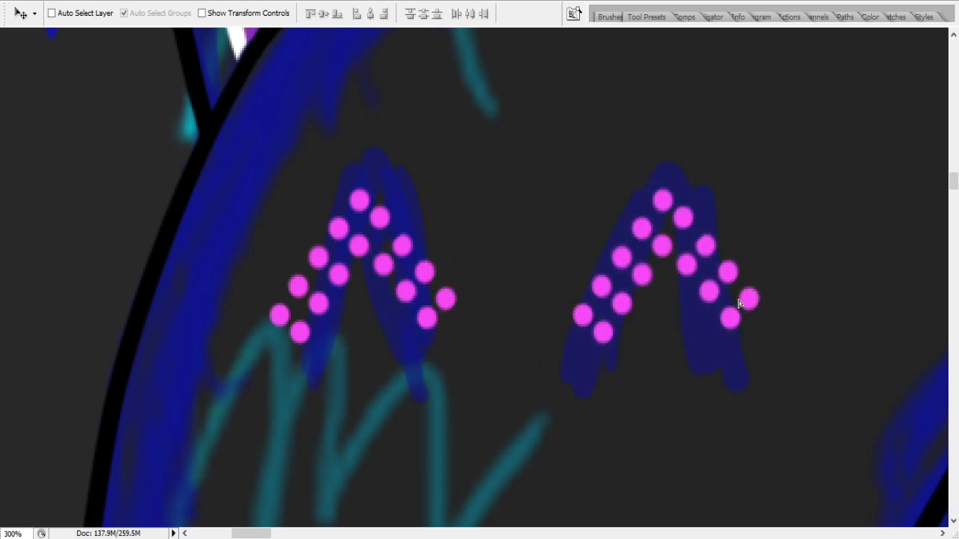
key("Up")
key("Up")
key("Up")
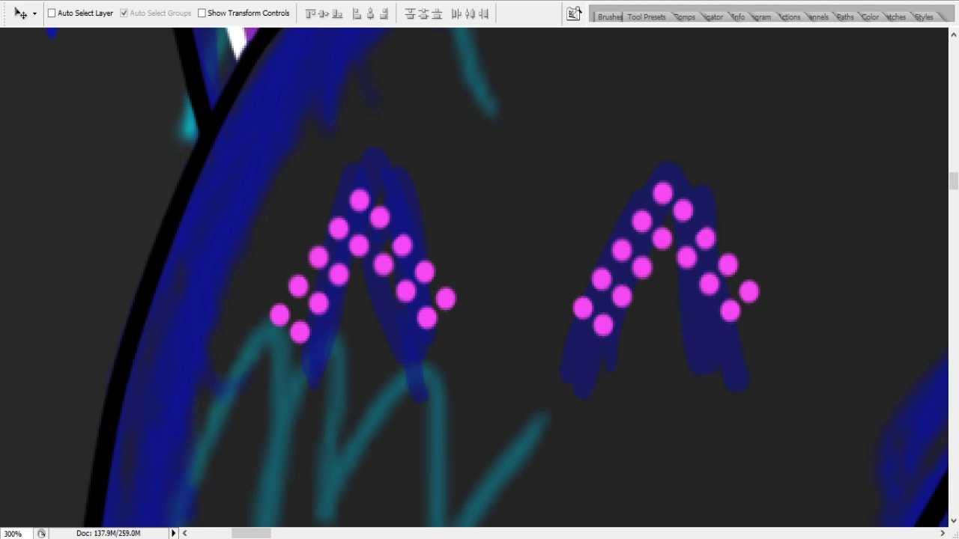
- Hide the blue sketch over the heads and check the chevron eyes against the clean line art at a smaller scale
key("ctrl+z")
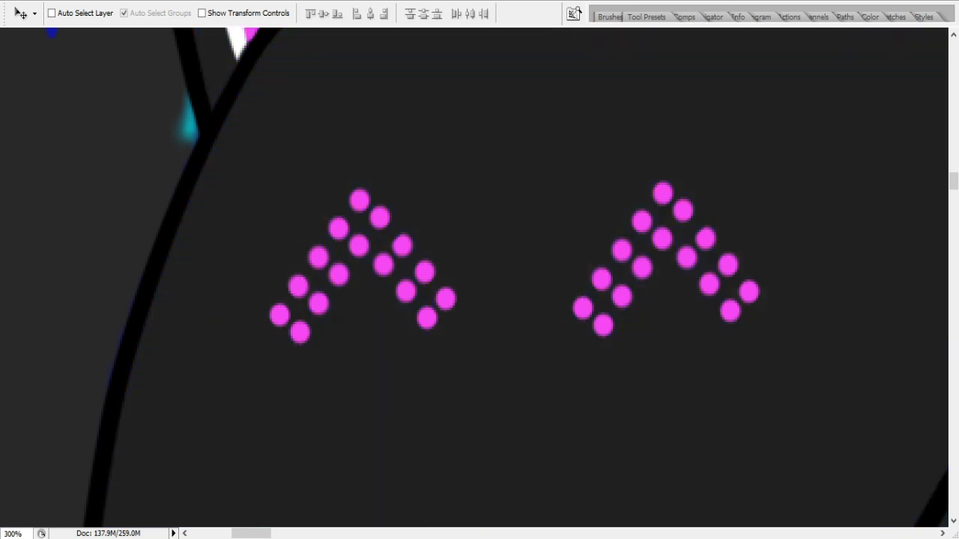
key("z")
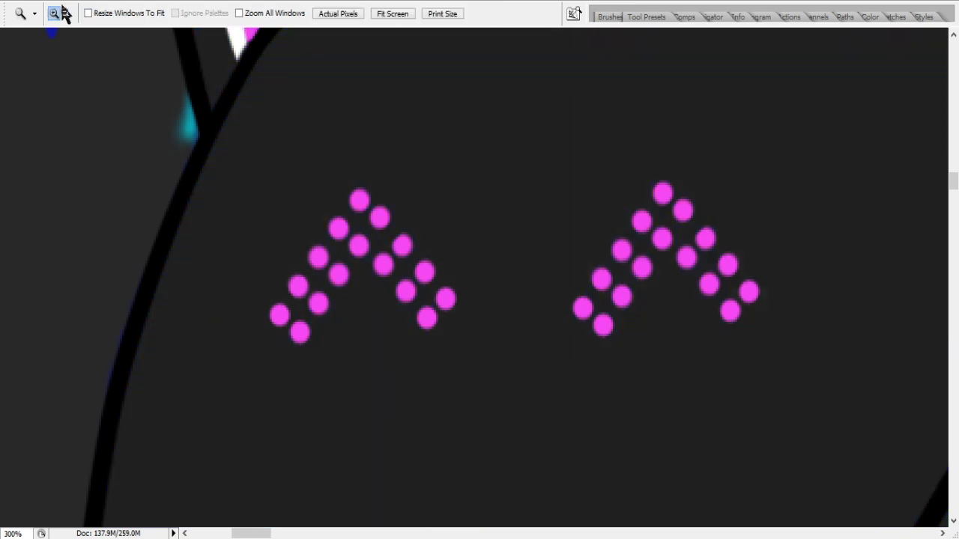
left_click(605, 296, "alt")
left_click(607, 298, "alt")
left_click(607, 298, "alt")
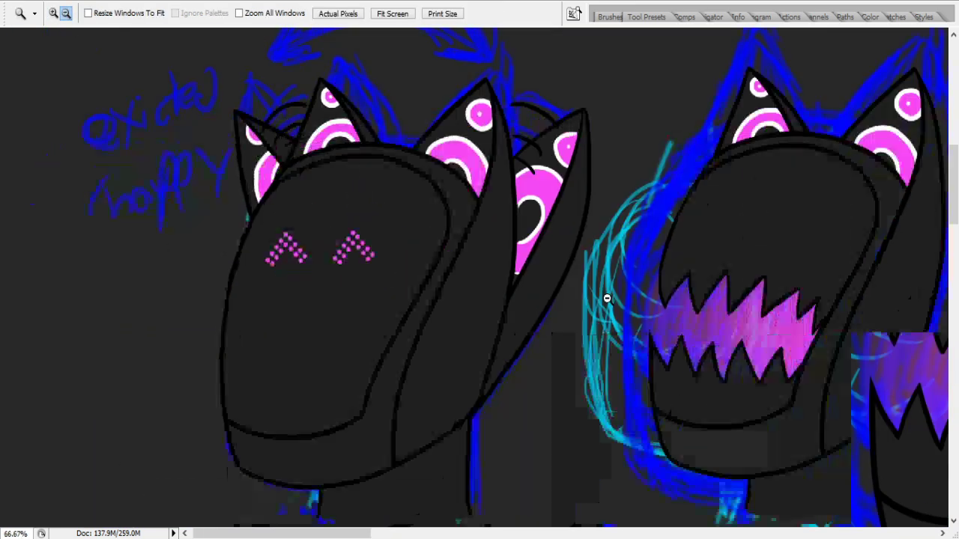
left_click(607, 298, "alt")
left_click(606, 298, "alt")
left_click(607, 299, "alt")
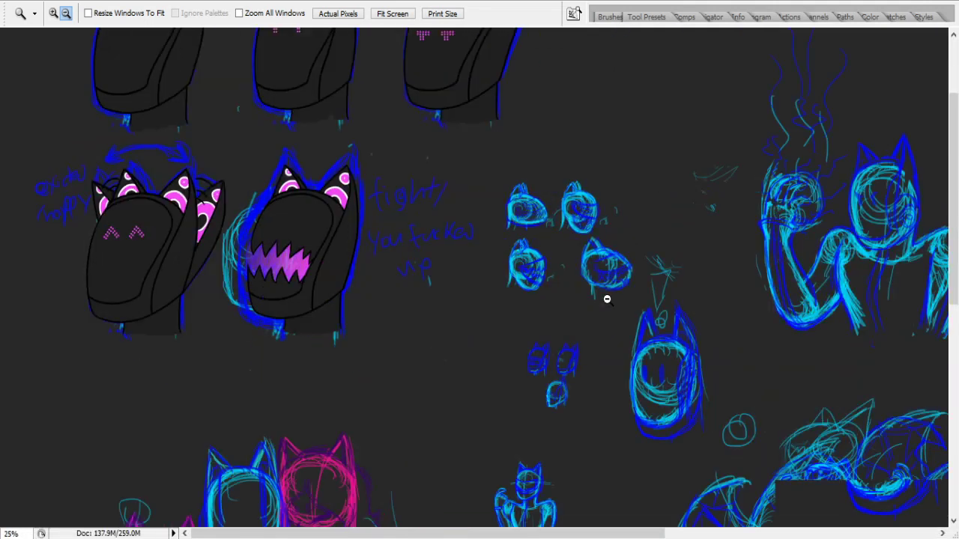
left_click(593, 293, "alt")
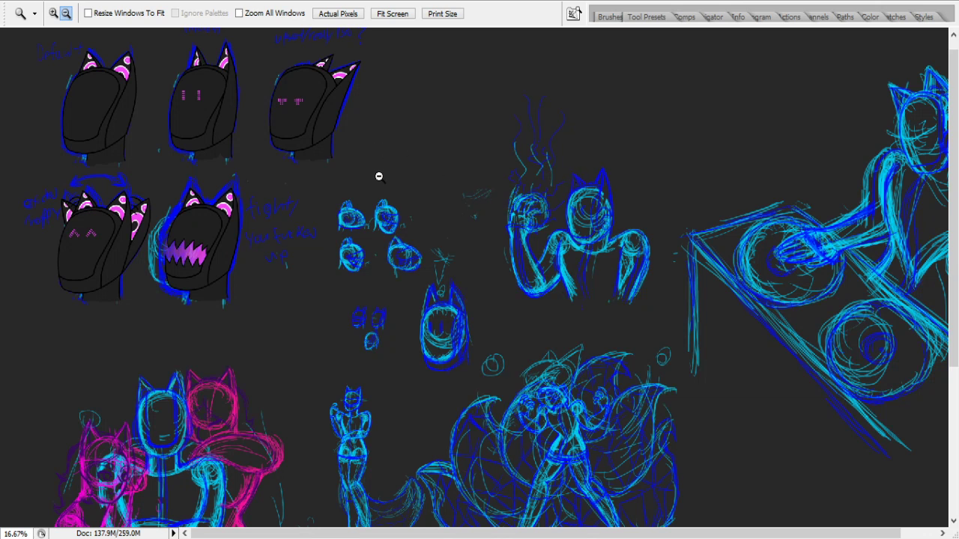
- Look over the finished heads and the remaining character sketches across the whole sheet
scroll(370, 279, "down", 2)
scroll(367, 278, "up", 2)
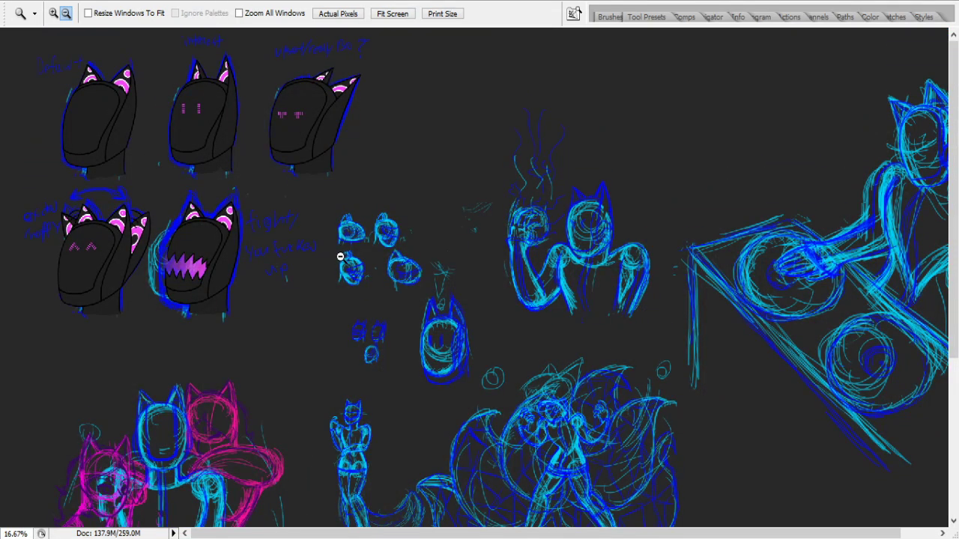
scroll(583, 313, "down", 5)
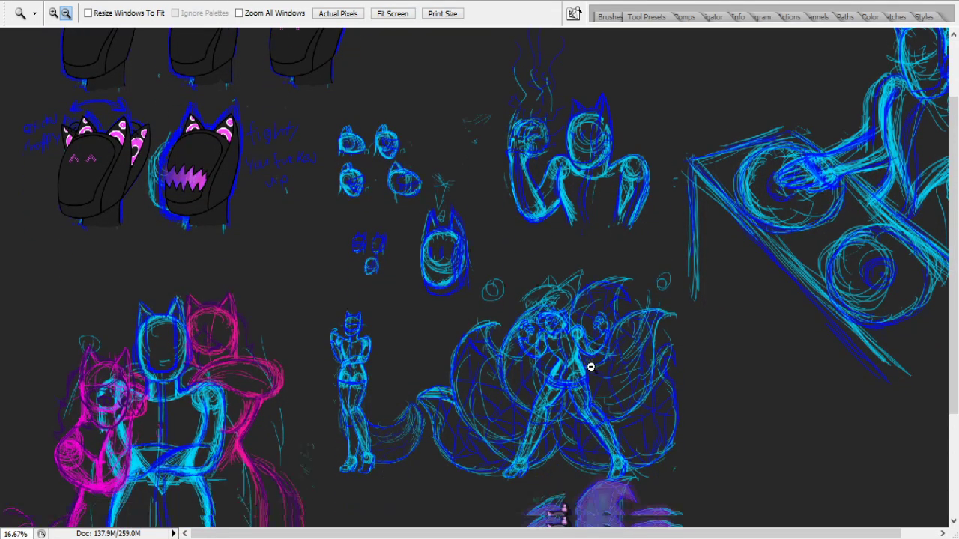
scroll(469, 359, "down", 2)
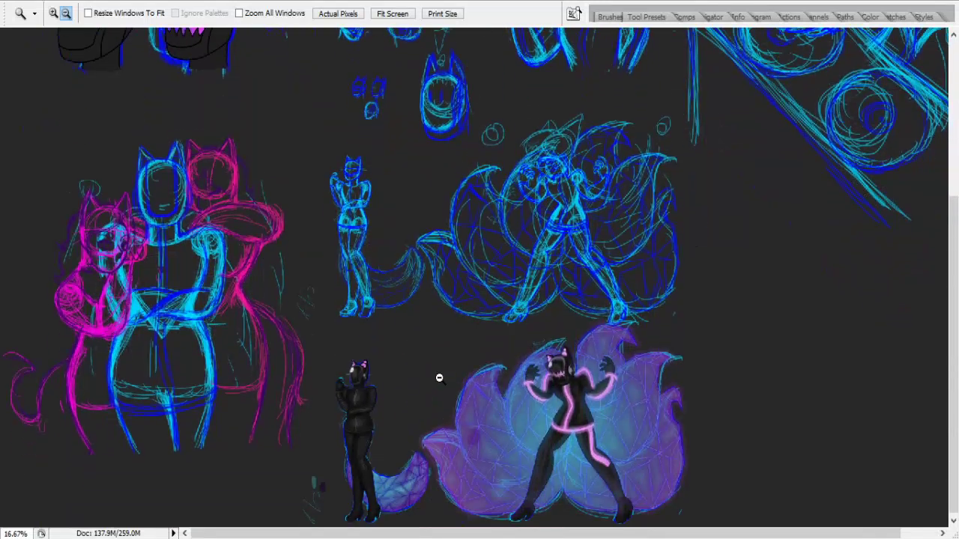
scroll(411, 380, "up", 4)
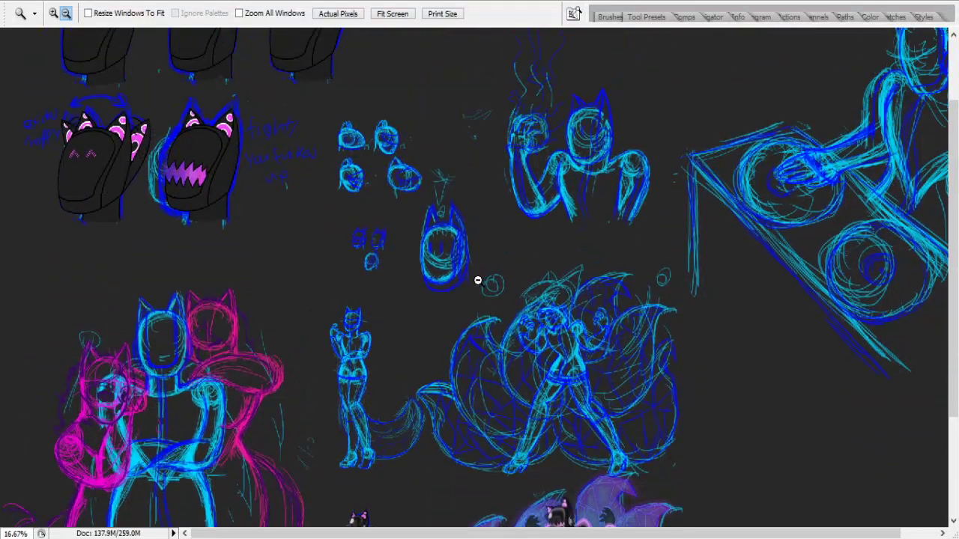
scroll(475, 280, "up", 1)
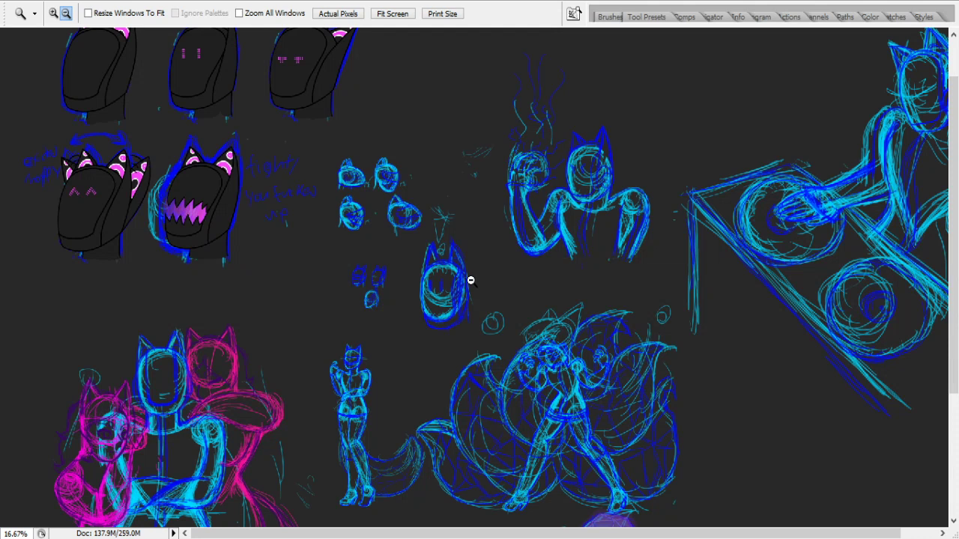
scroll(470, 280, "up", 1)
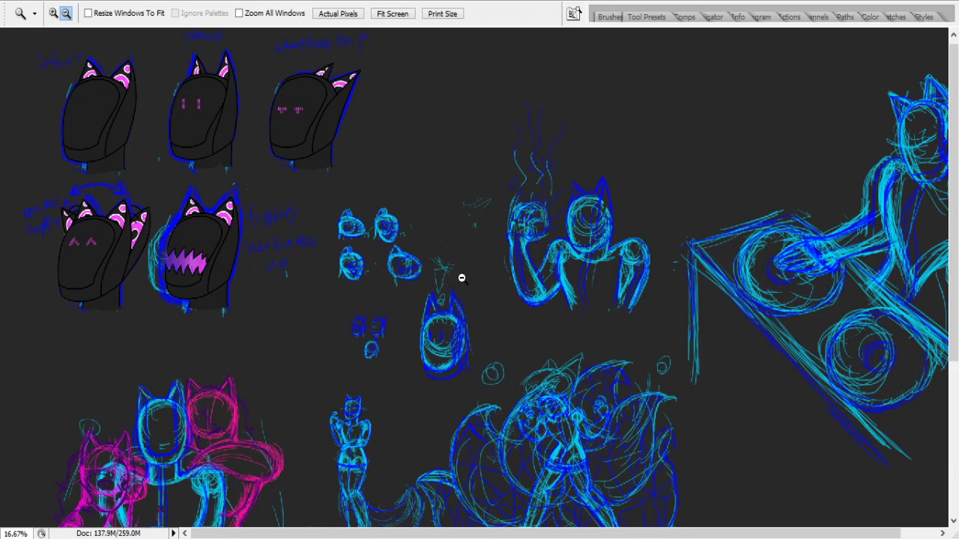
- Move the four small head sketches up into the empty space beside the third finished head at the sheet's upper edge
left_click(53, 14)
left_click_drag(621, 447, 509, 336)
left_click(491, 273)
scroll(211, 266, "up", 10)
scroll(150, 265, "down", 2)
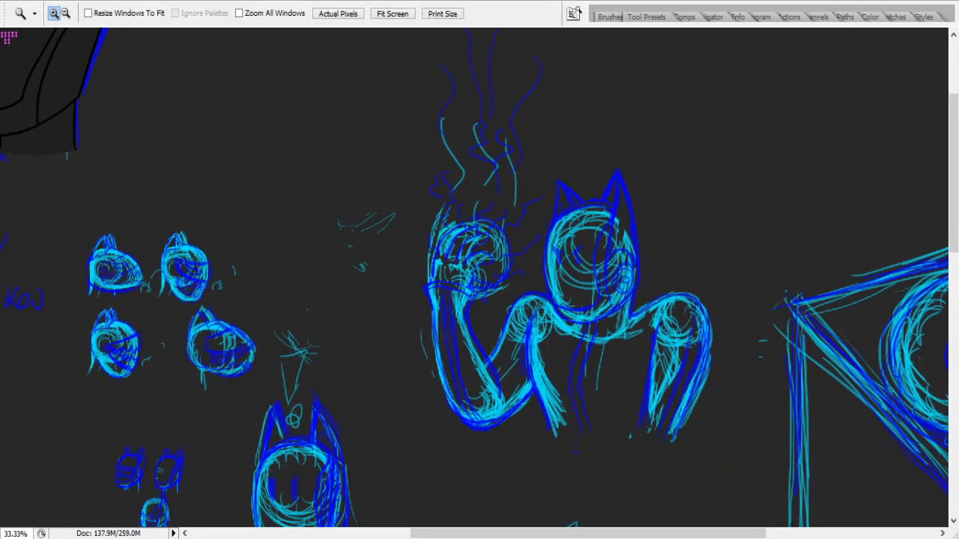
key("l")
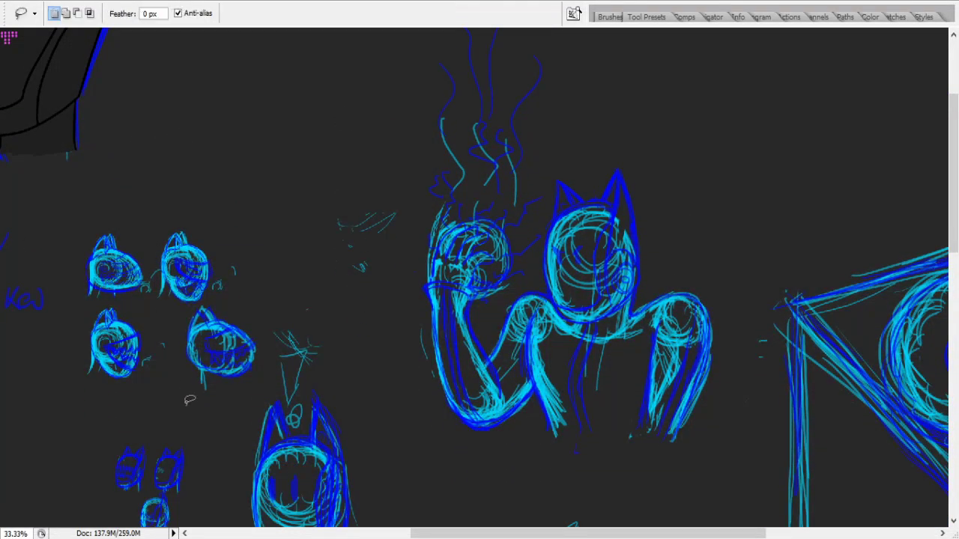
mouse_move(244, 382)
left_mouse_down()
mouse_move(38, 367)
mouse_move(68, 206)
mouse_move(268, 292)
mouse_move(247, 386)
left_mouse_up()
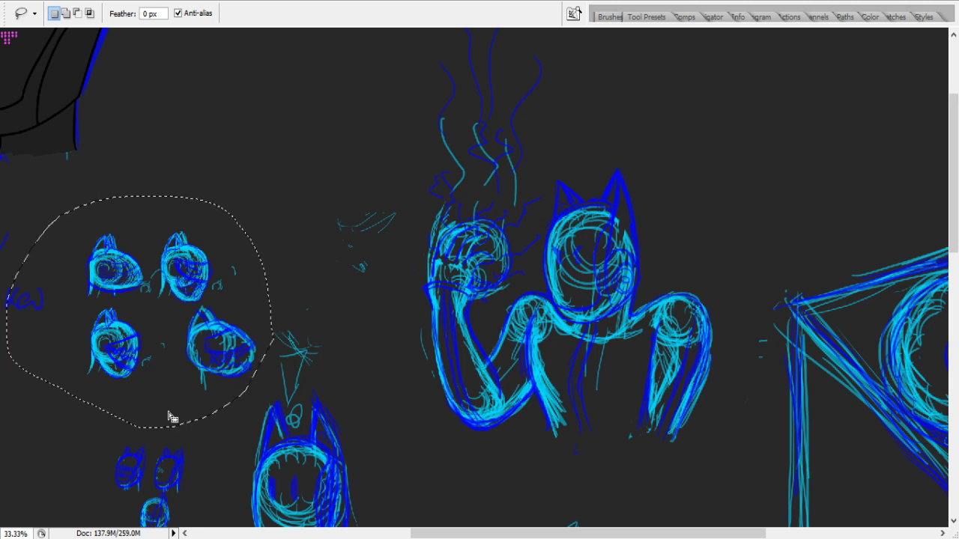
mouse_move(210, 440)
left_mouse_down()
mouse_move(103, 409)
mouse_move(53, 250)
mouse_move(185, 397)
left_mouse_up()
mouse_move(251, 420)
left_mouse_down()
mouse_move(118, 415)
mouse_move(53, 381)
mouse_move(76, 222)
mouse_move(218, 201)
mouse_move(275, 323)
mouse_move(277, 345)
mouse_move(247, 420)
left_mouse_up()
scroll(235, 420, "up", 3)
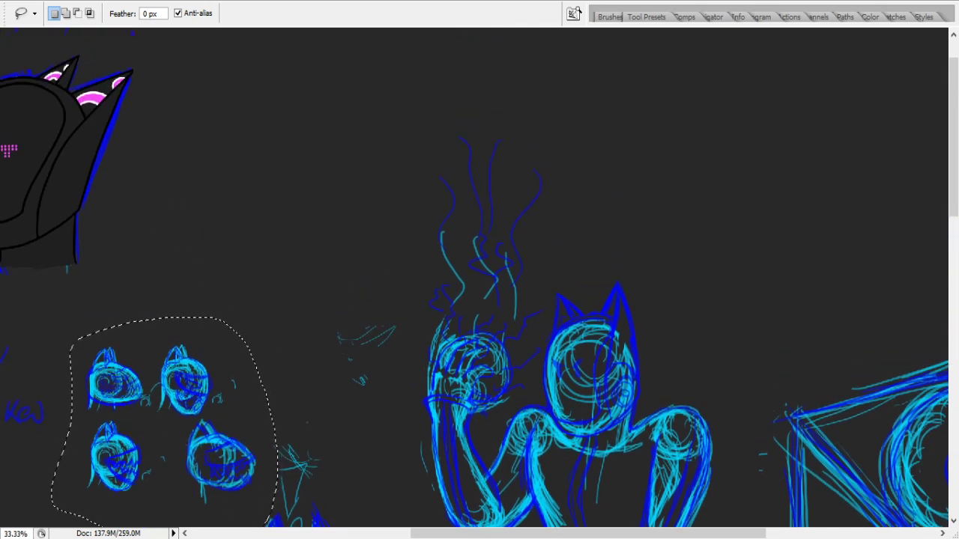
key("v")
mouse_move(189, 341)
left_mouse_down()
mouse_move(307, 113)
mouse_move(315, 48)
left_mouse_up()
scroll(308, 113, "up", 1)
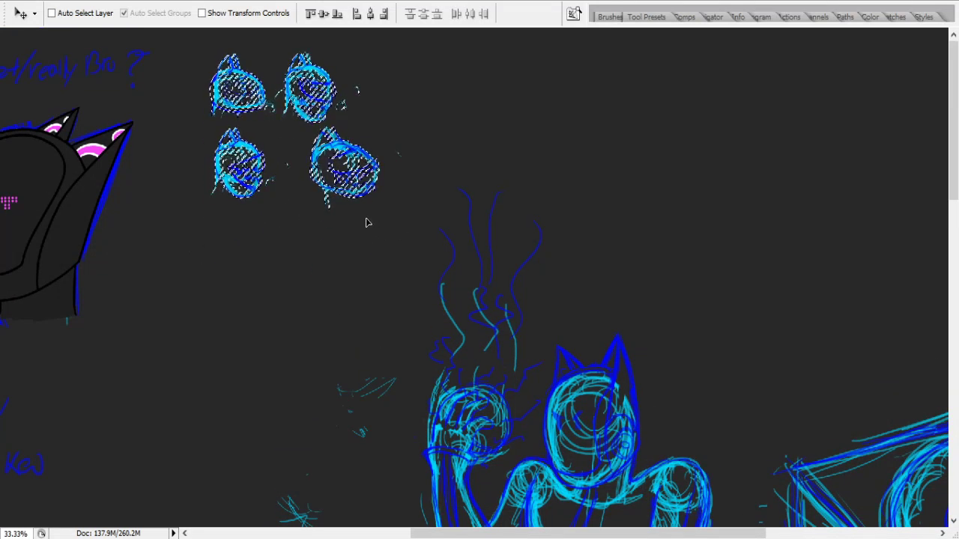
scroll(297, 221, "down", 1)
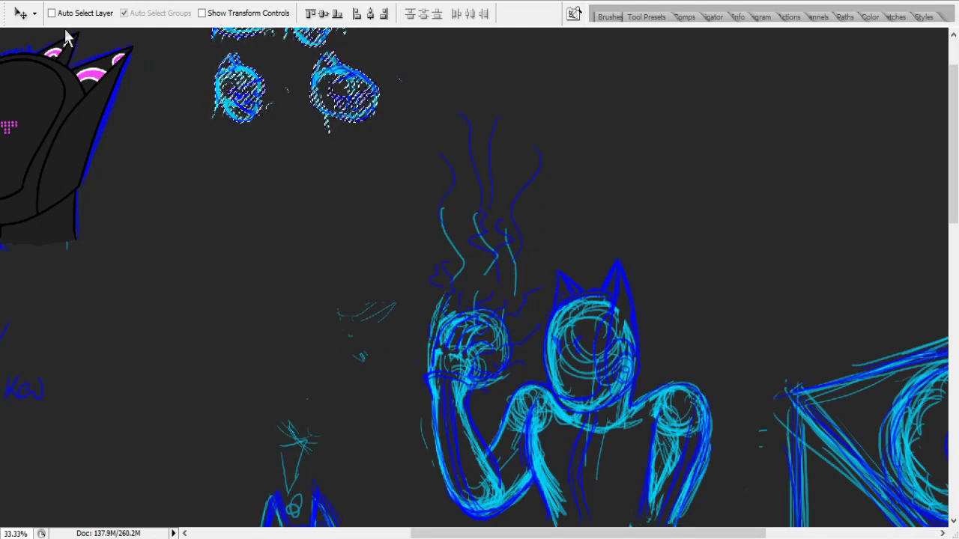
scroll(271, 414, "down", 6)
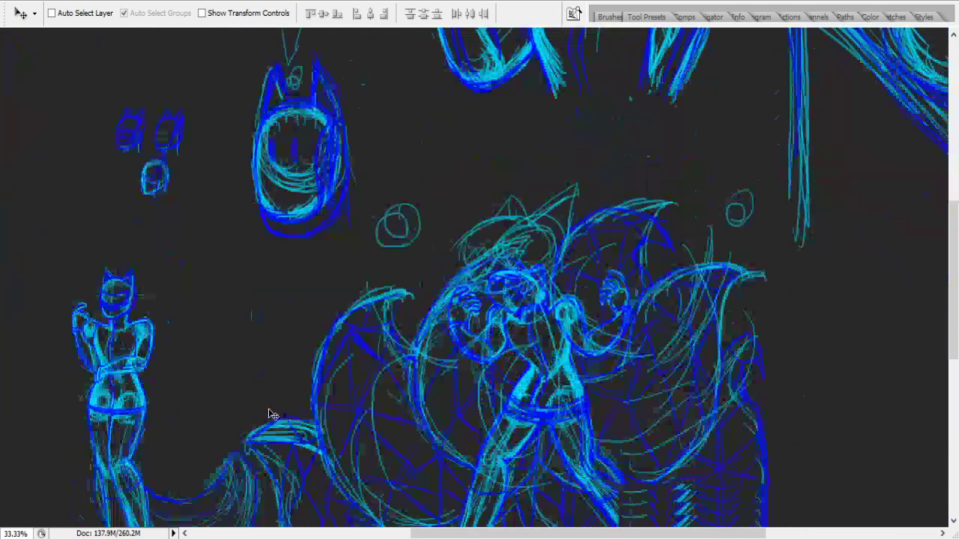
scroll(272, 414, "down", 3)
scroll(764, 385, "down", 1)
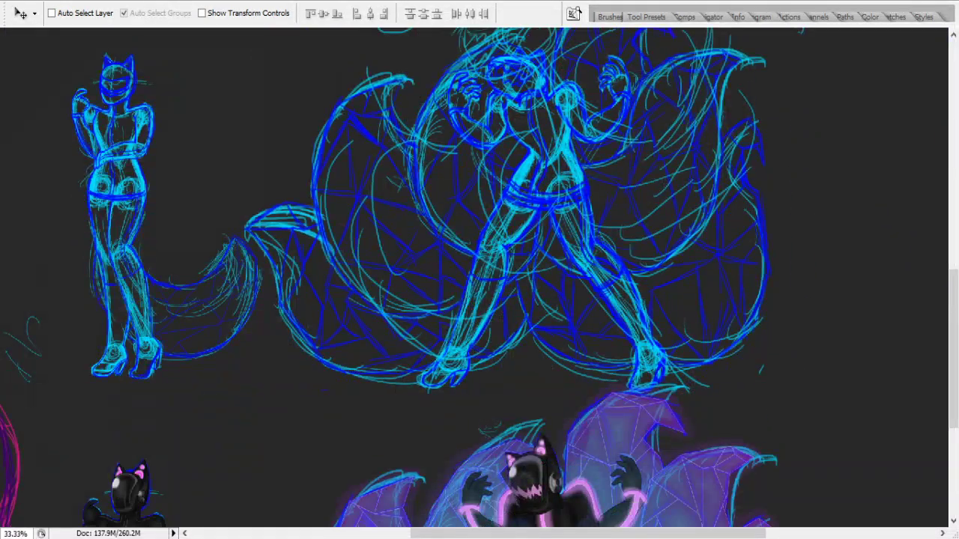
key("l")
mouse_move(869, 337)
left_mouse_down()
mouse_move(815, 384)
mouse_move(771, 394)
mouse_move(95, 393)
mouse_move(56, 378)
mouse_move(11, 117)
mouse_move(34, 41)
mouse_move(957, 364)
mouse_move(872, 431)
mouse_move(817, 402)
mouse_move(798, 388)
left_mouse_up()
scroll(799, 387, "up", 2)
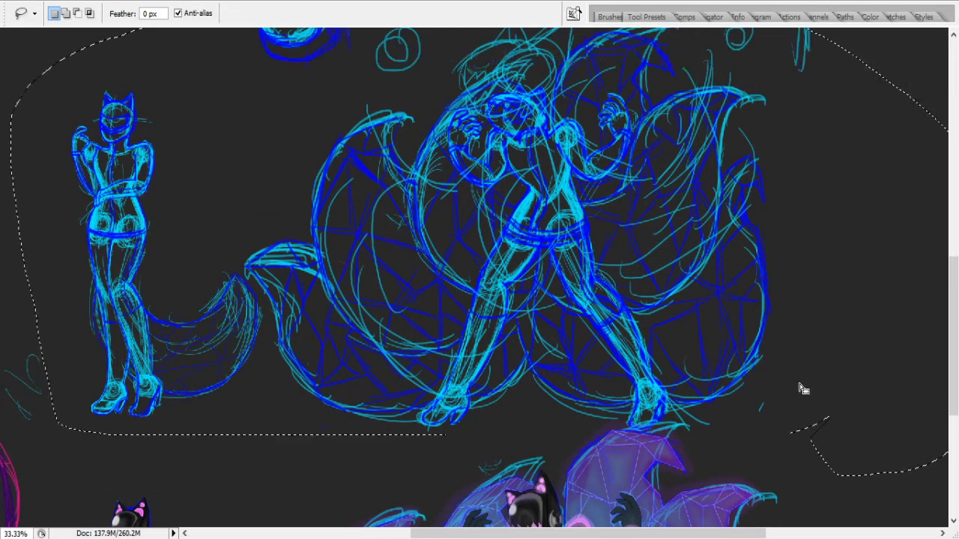
scroll(798, 388, "down", 1)
scroll(800, 387, "down", 1)
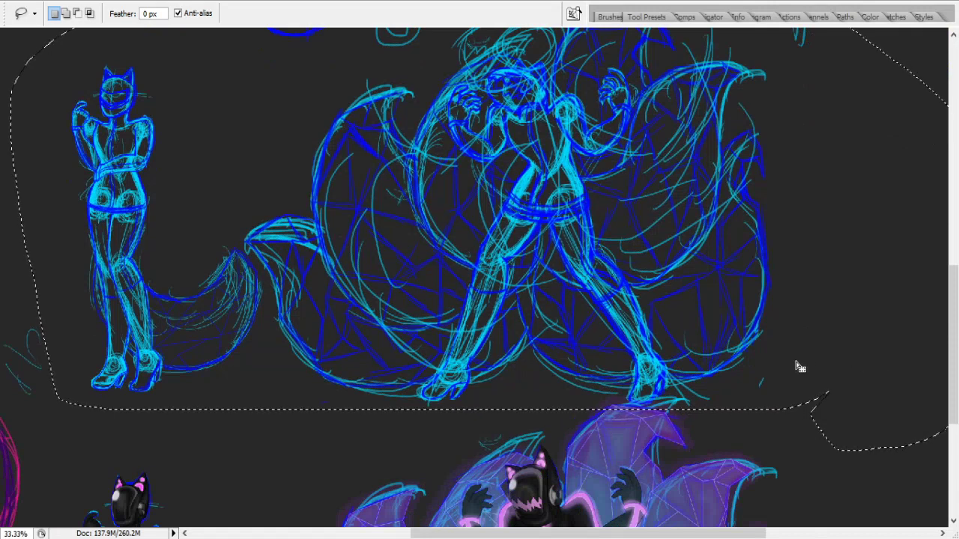
scroll(494, 273, "up", 1)
scroll(494, 274, "up", 1)
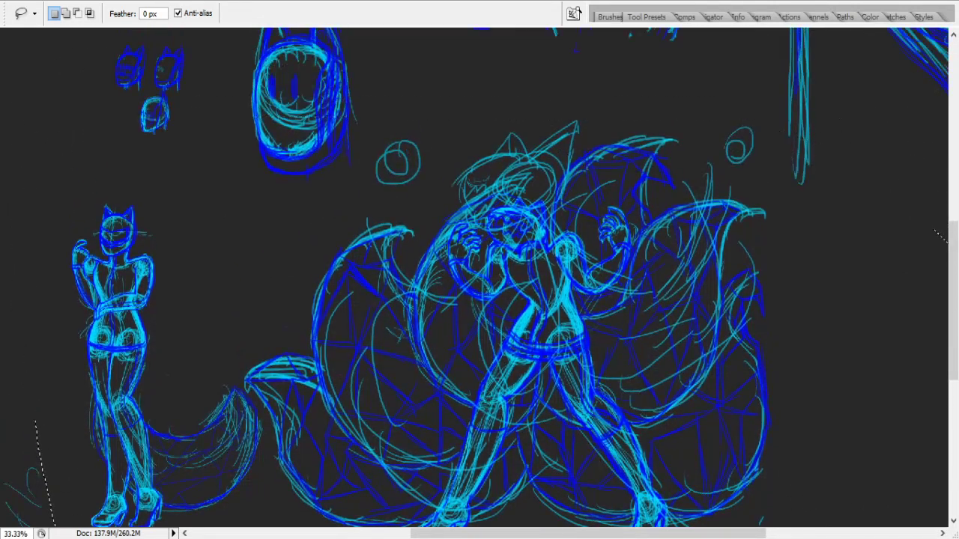
mouse_move(88, 185)
left_mouse_down()
mouse_move(233, 251)
mouse_move(300, 234)
mouse_move(338, 165)
mouse_move(400, 137)
mouse_move(598, 90)
mouse_move(753, 111)
mouse_move(802, 178)
mouse_move(882, 393)
mouse_move(842, 513)
mouse_move(791, 535)
mouse_move(2, 242)
mouse_move(100, 137)
mouse_move(147, 195)
left_mouse_up()
scroll(150, 234, "down", 2)
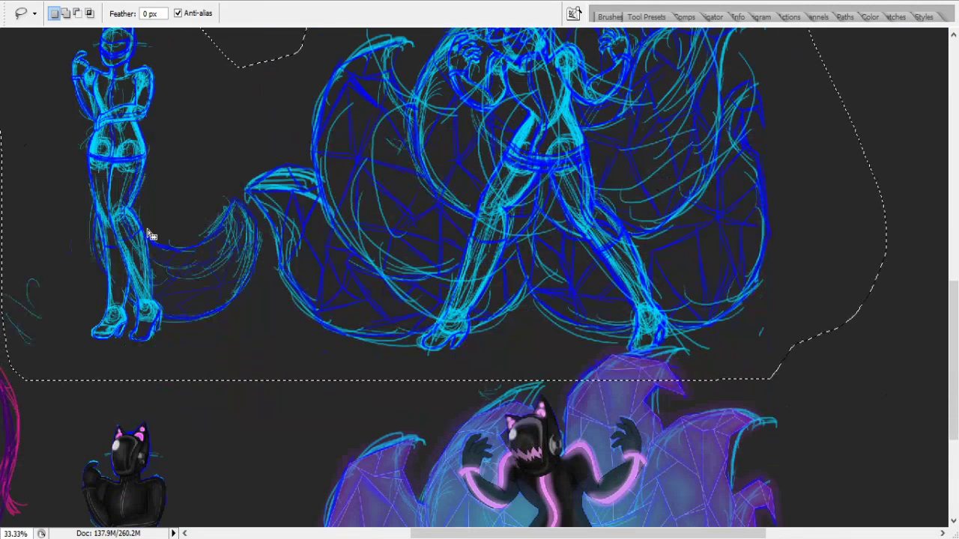
scroll(150, 235, "up", 2)
key("z")
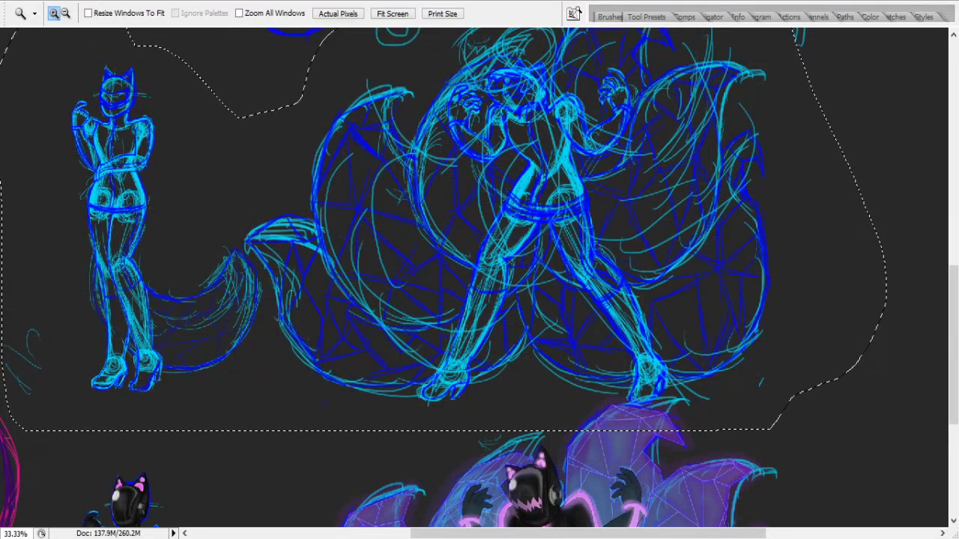
left_click(65, 12)
left_click(209, 159)
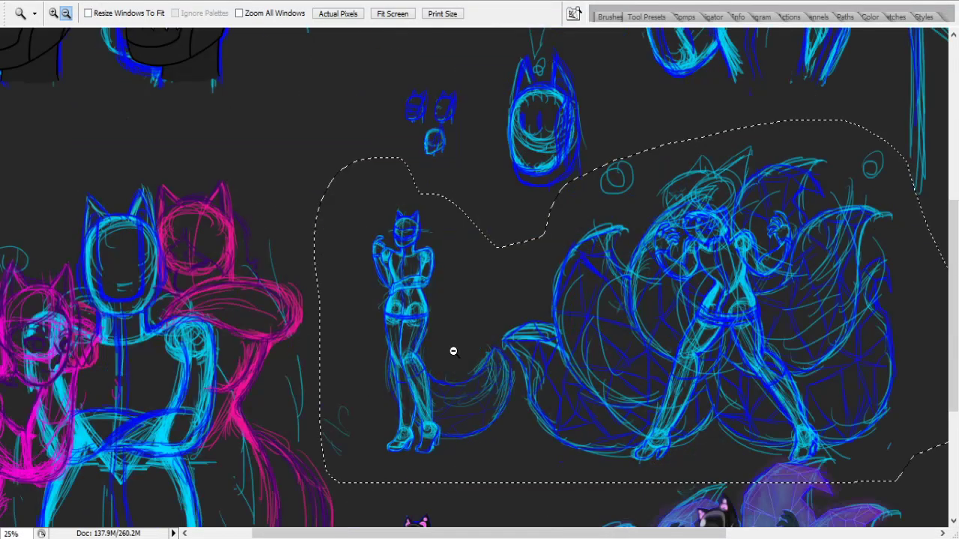
left_click_drag(474, 533, 524, 533)
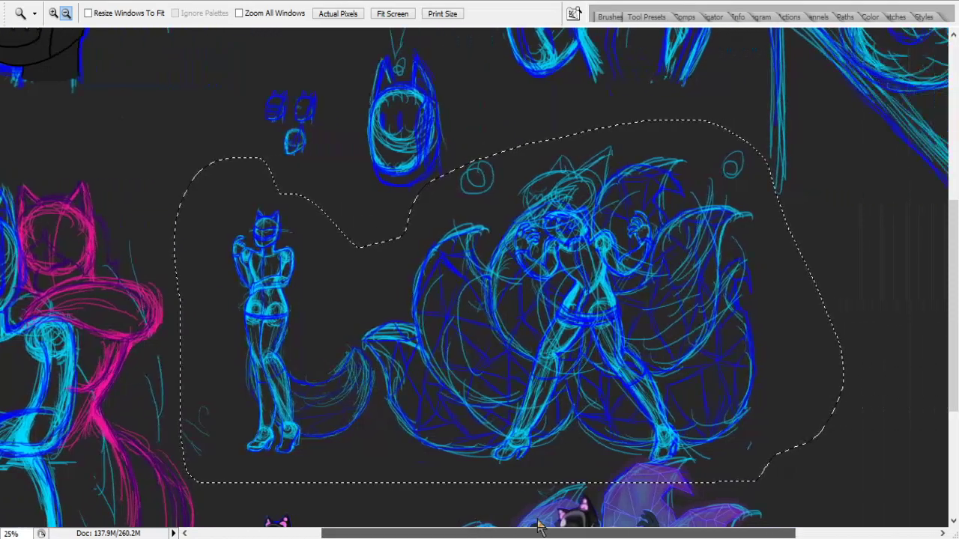
scroll(522, 498, "up", 8)
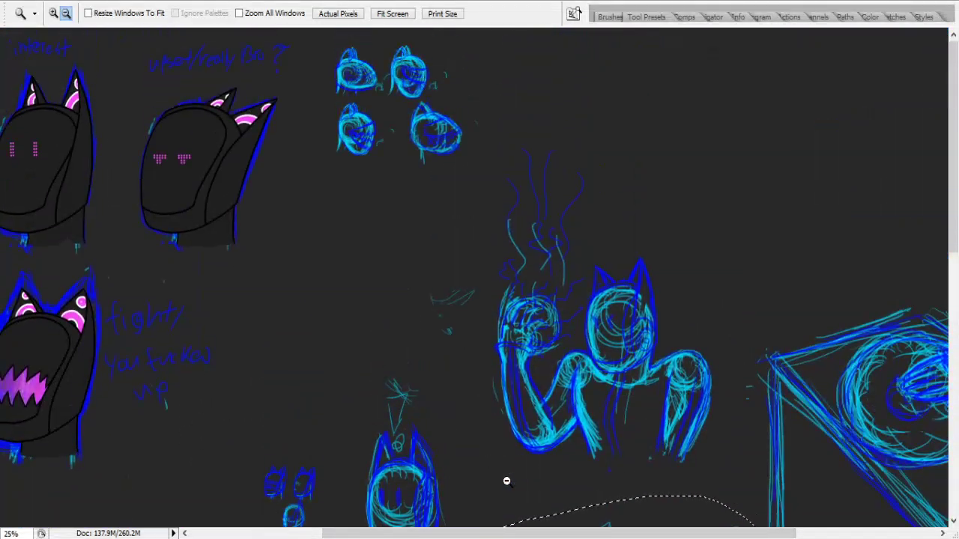
scroll(507, 480, "down", 5)
scroll(482, 468, "down", 2)
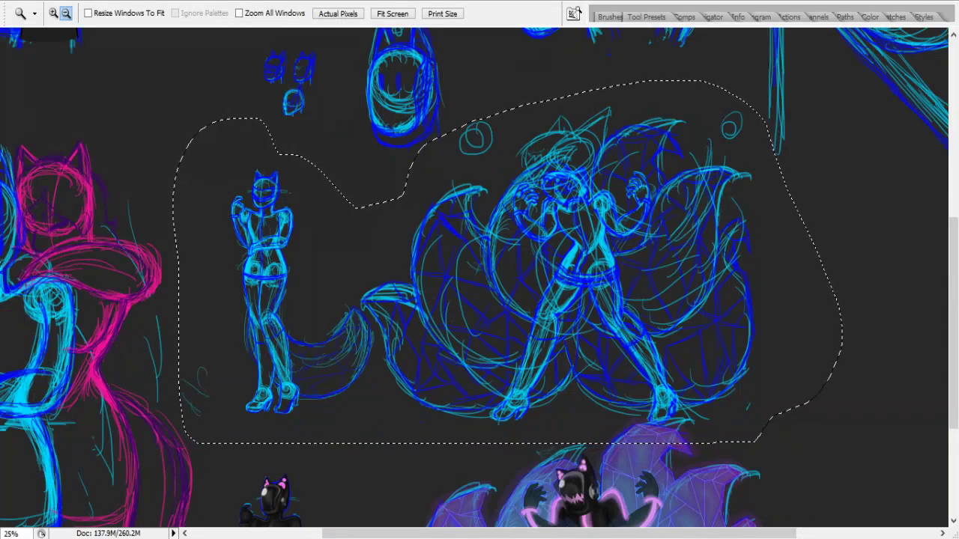
- Lasso the slim standing figure and the large wide-stance figure with its tails as one selection, leaving out the head sketches above
key("l")
left_click(376, 440)
mouse_move(373, 410)
left_mouse_down()
mouse_move(270, 459)
mouse_move(194, 384)
mouse_move(166, 237)
mouse_move(203, 138)
mouse_move(264, 137)
mouse_move(322, 209)
mouse_move(351, 221)
mouse_move(411, 185)
left_mouse_up()
mouse_move(505, 89)
left_mouse_down()
mouse_move(707, 73)
mouse_move(731, 121)
mouse_move(788, 160)
mouse_move(850, 322)
mouse_move(823, 438)
mouse_move(781, 455)
mouse_move(719, 449)
mouse_move(710, 424)
mouse_move(379, 441)
left_mouse_up()
left_click_drag(346, 421, 345, 416)
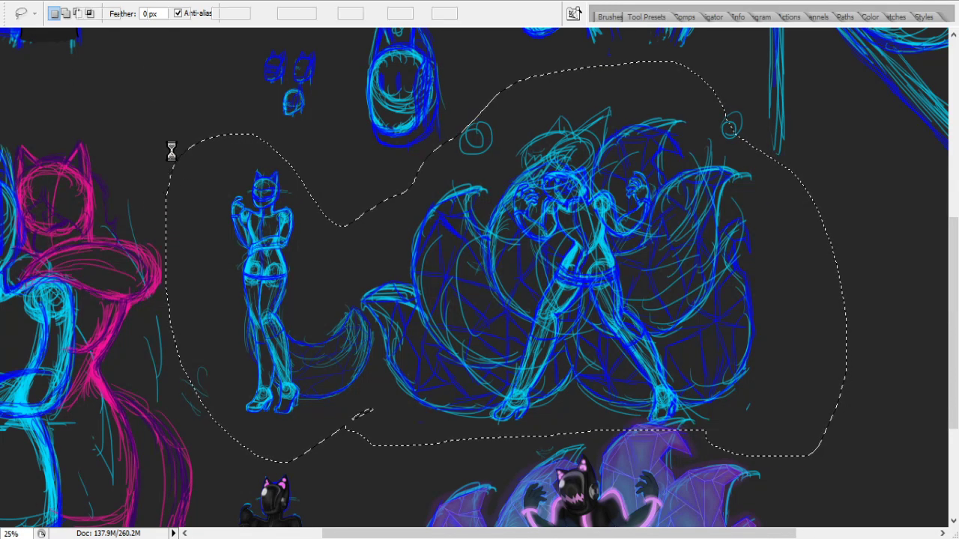
- Scale the two selected full-body sketches to 34% and place them beside the four small heads at the sheet's upper edge, then deselect
key("ctrl+t")
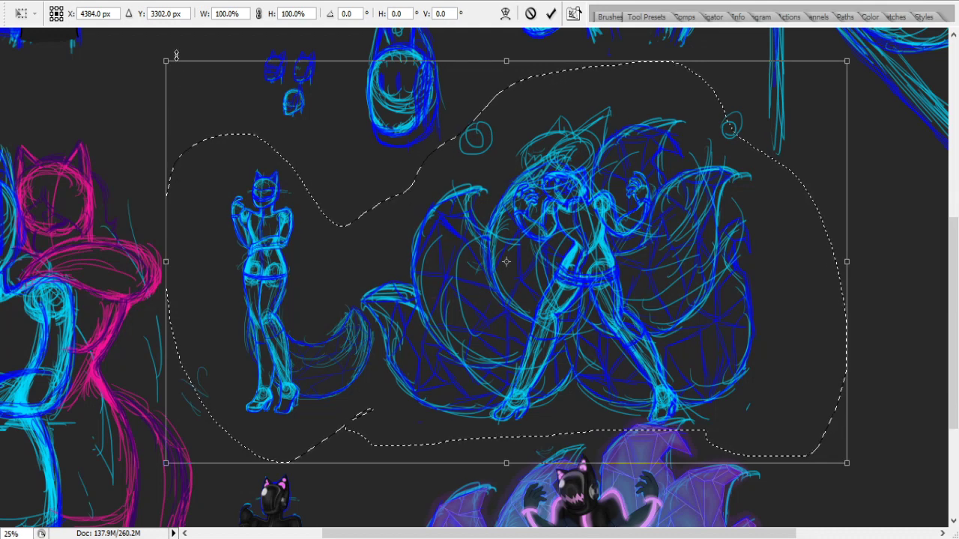
mouse_move(167, 60)
left_mouse_down()
mouse_move(539, 295)
mouse_move(564, 300)
left_mouse_up()
left_click_drag(738, 397, 603, 188)
scroll(603, 189, "up", 5)
scroll(603, 189, "up", 3)
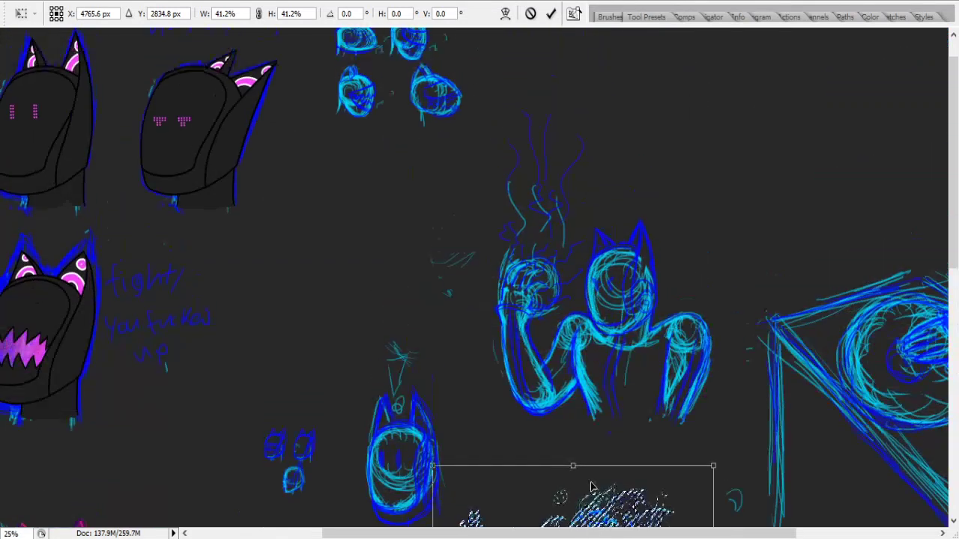
left_click_drag(601, 511, 619, 74)
scroll(622, 116, "up", 1)
left_click_drag(742, 170, 693, 140)
left_click_drag(579, 72, 577, 108)
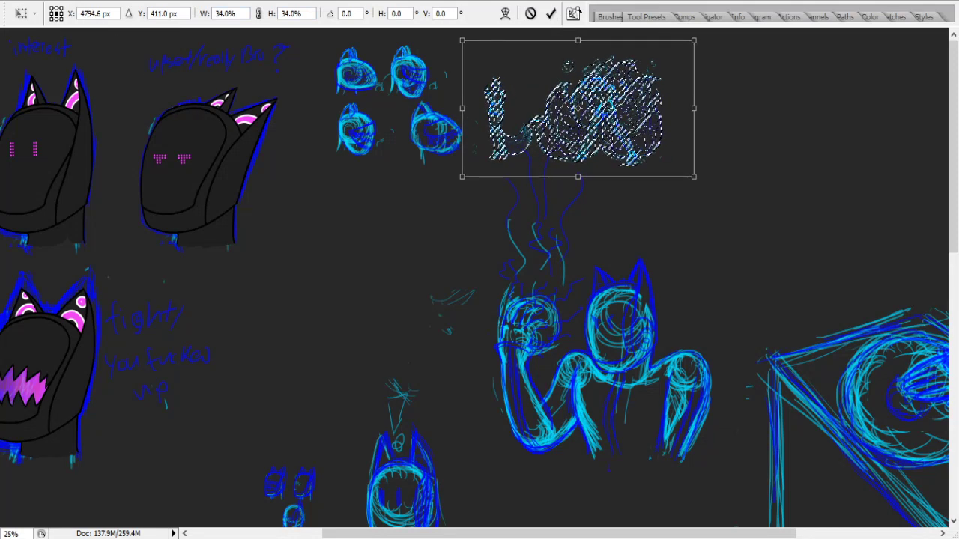
key("Return")
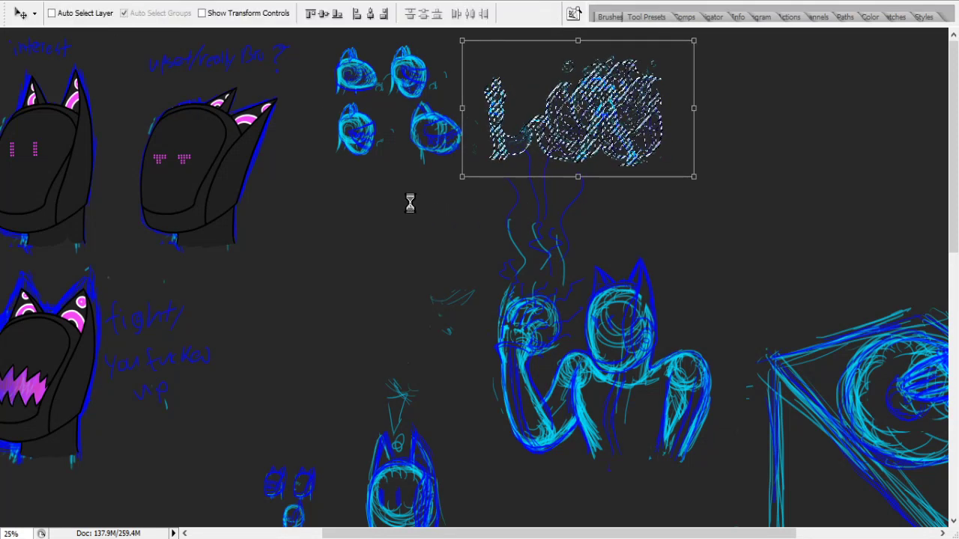
key("ctrl+d")
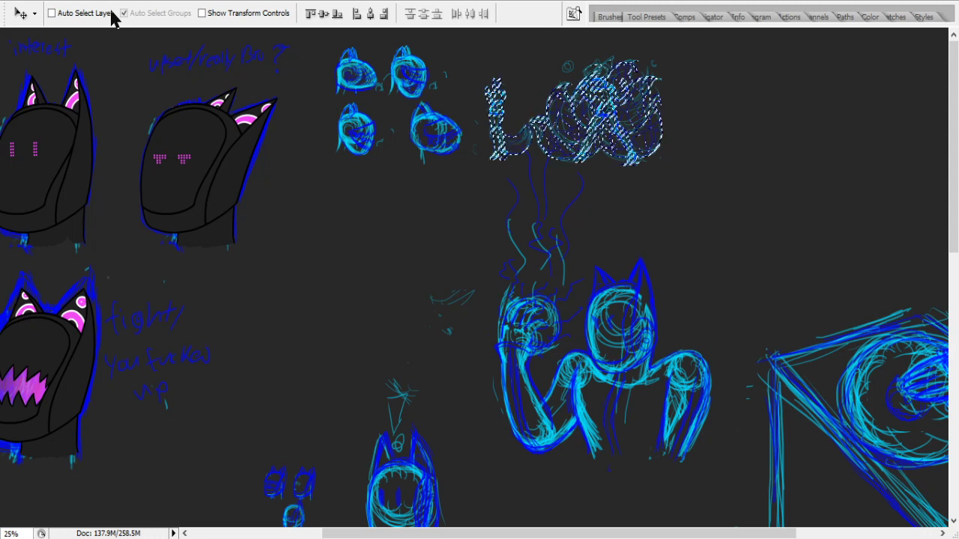
- Move the three tiny head sketches up to just above the shrunken standing figure and deselect them
scroll(502, 434, "down", 5)
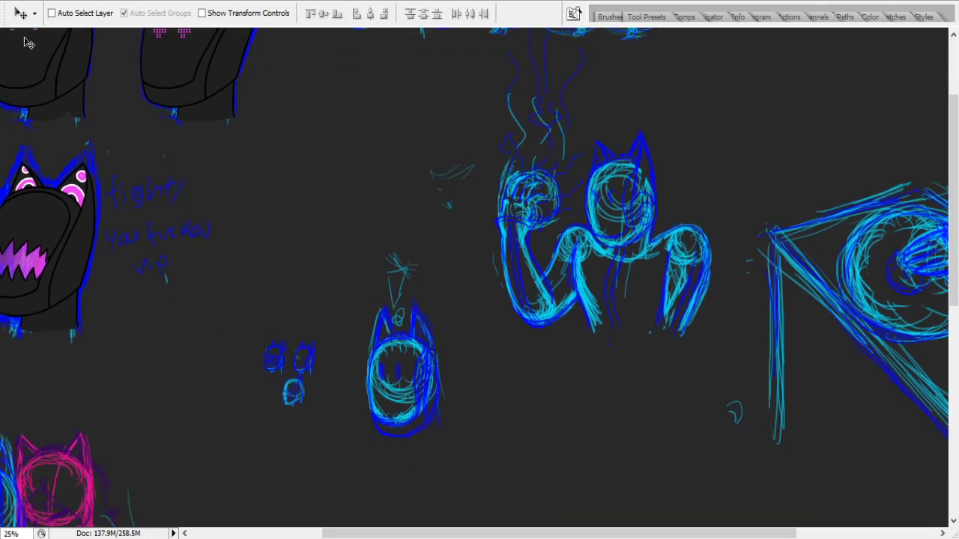
key("c")
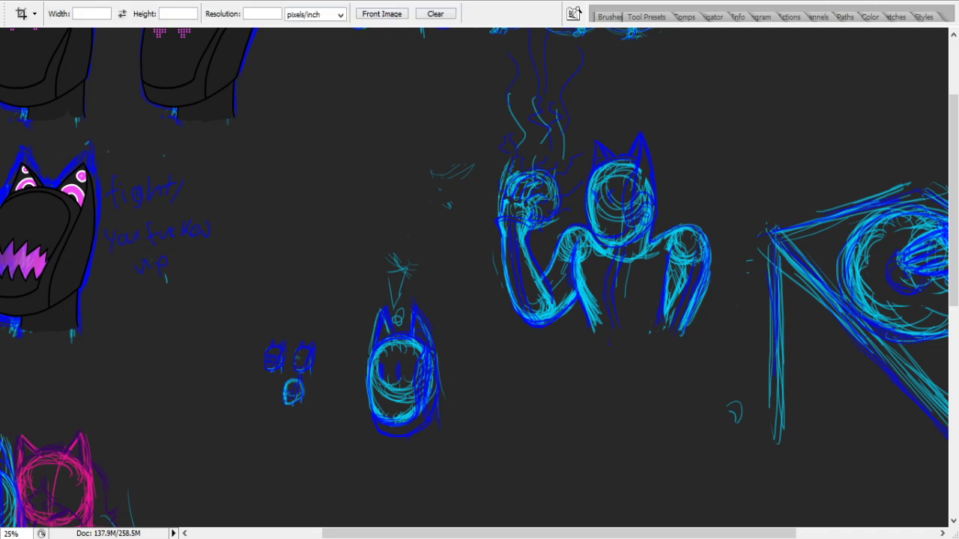
key("l")
mouse_move(493, 408)
left_mouse_down()
mouse_move(443, 484)
mouse_move(240, 444)
mouse_move(265, 288)
mouse_move(463, 308)
mouse_move(494, 433)
left_mouse_up()
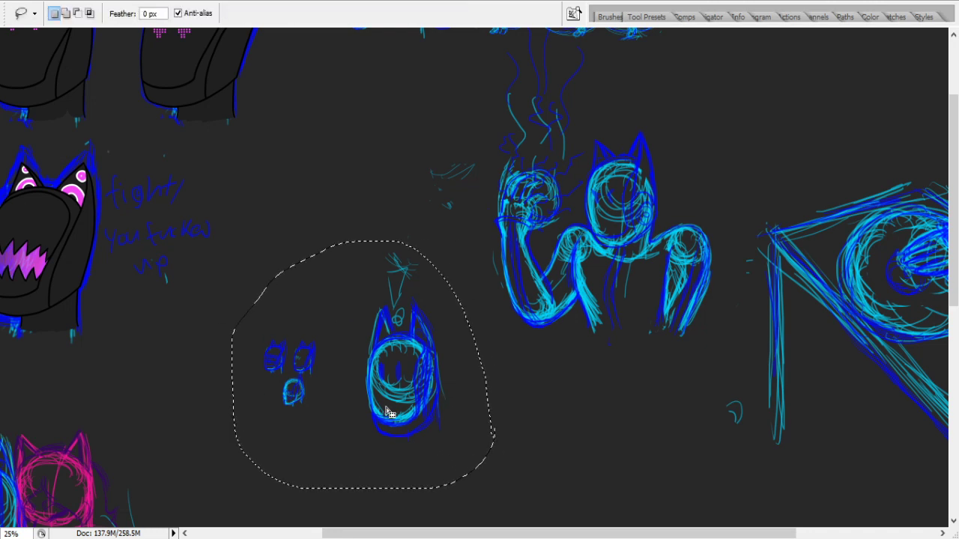
key("ctrl+d")
mouse_move(346, 432)
left_mouse_down()
mouse_move(223, 417)
mouse_move(257, 290)
mouse_move(331, 358)
mouse_move(309, 425)
left_mouse_up()
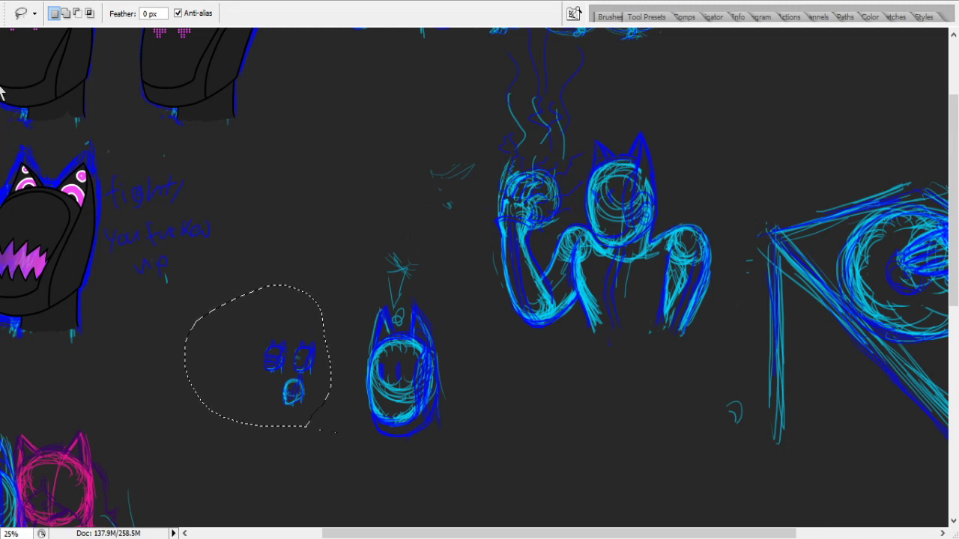
key("v")
mouse_move(289, 363)
left_mouse_down()
mouse_move(447, 97)
mouse_move(457, 203)
mouse_move(500, 138)
mouse_move(536, 52)
mouse_move(524, 51)
left_mouse_up()
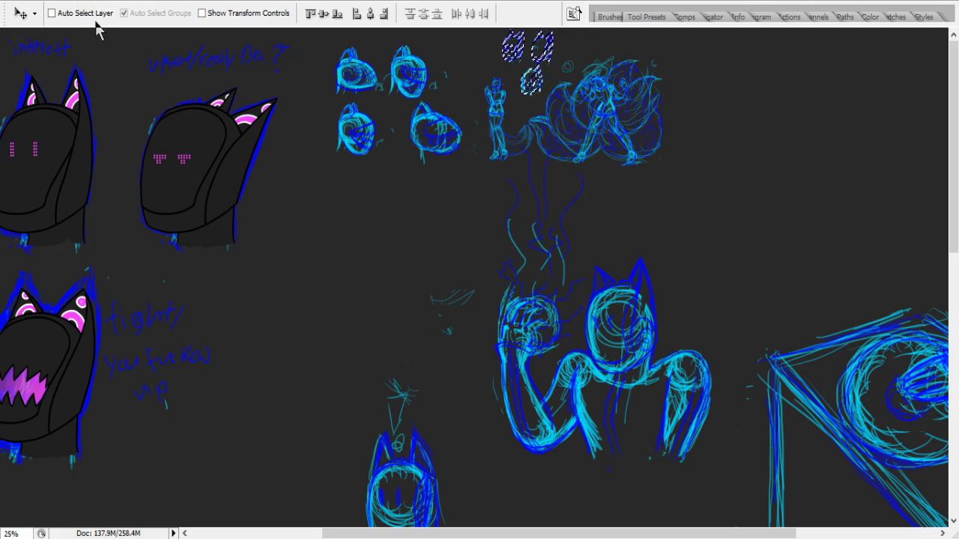
key("ctrl+d")
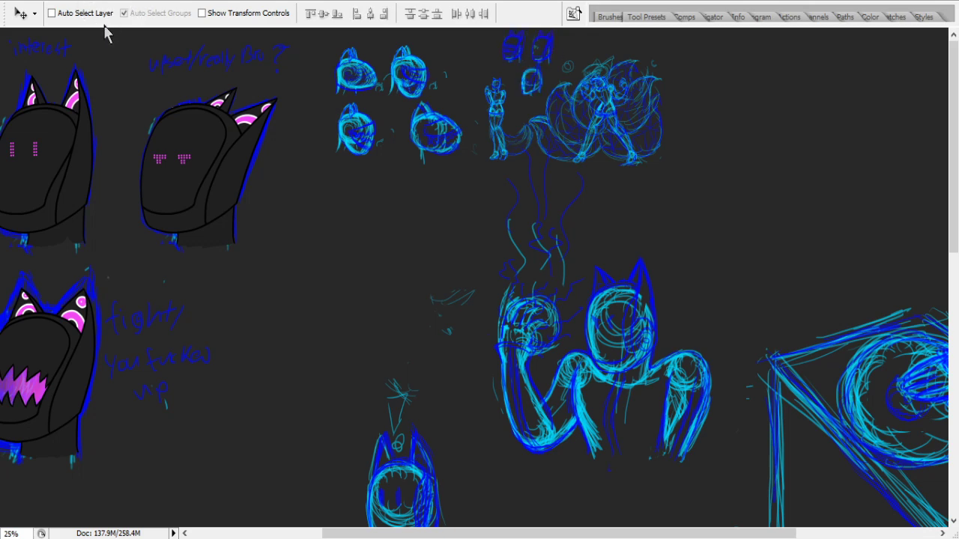
- Examine the layout of the remaining sketches, from the turntable character and raised-hand figure to the finished heads, at a reduced scale
scroll(274, 367, "down", 5)
left_click_drag(423, 533, 687, 442)
scroll(633, 304, "up", 4)
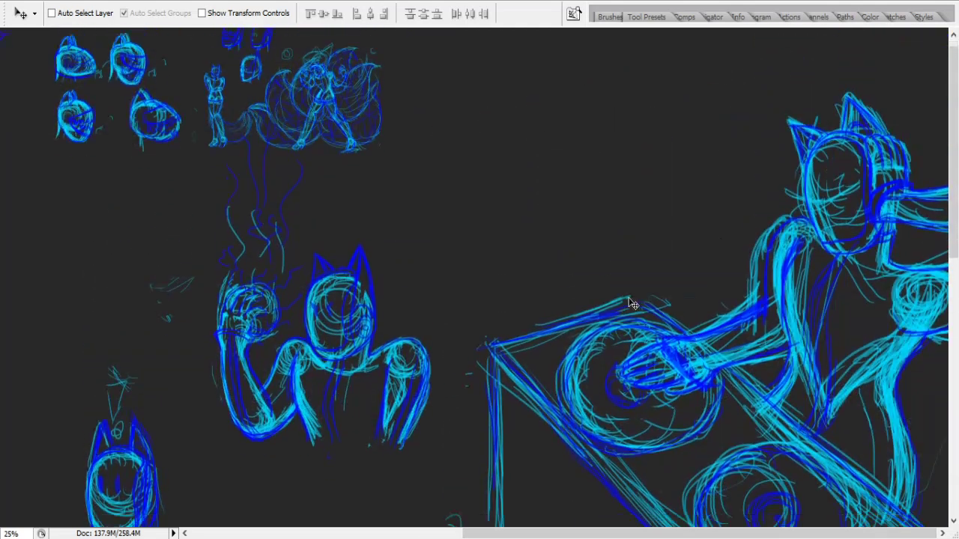
scroll(633, 303, "down", 1)
scroll(546, 300, "down", 1)
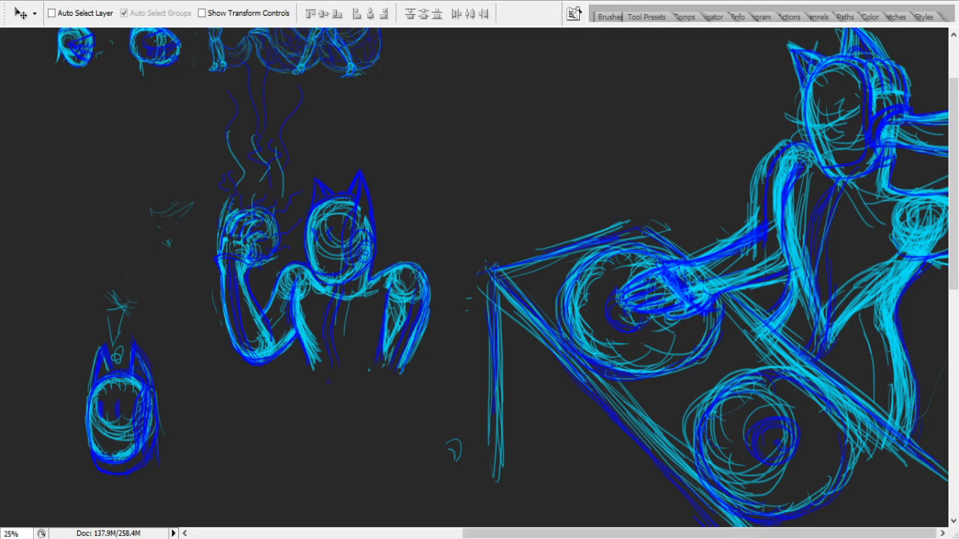
scroll(771, 361, "down", 3)
scroll(599, 394, "up", 2)
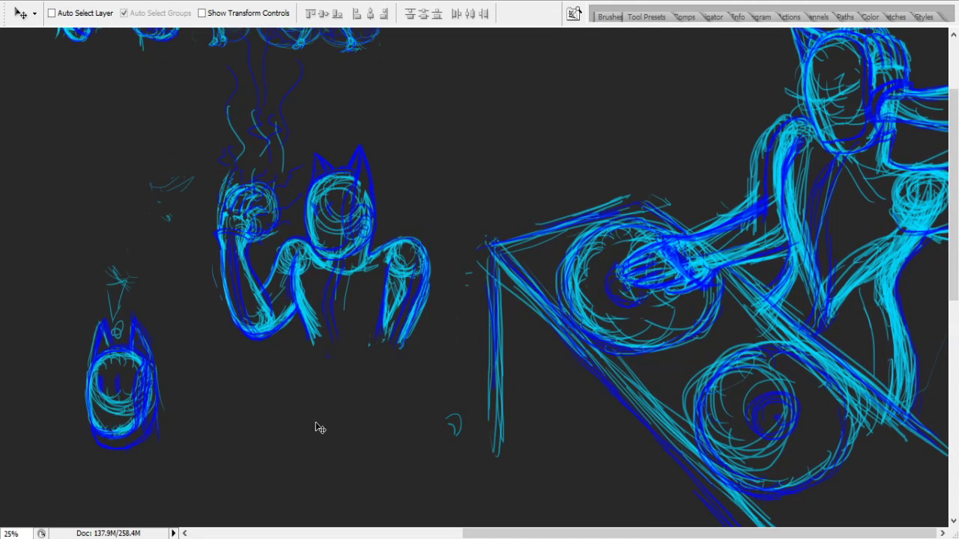
scroll(364, 464, "up", 2)
scroll(442, 534, "left", 5)
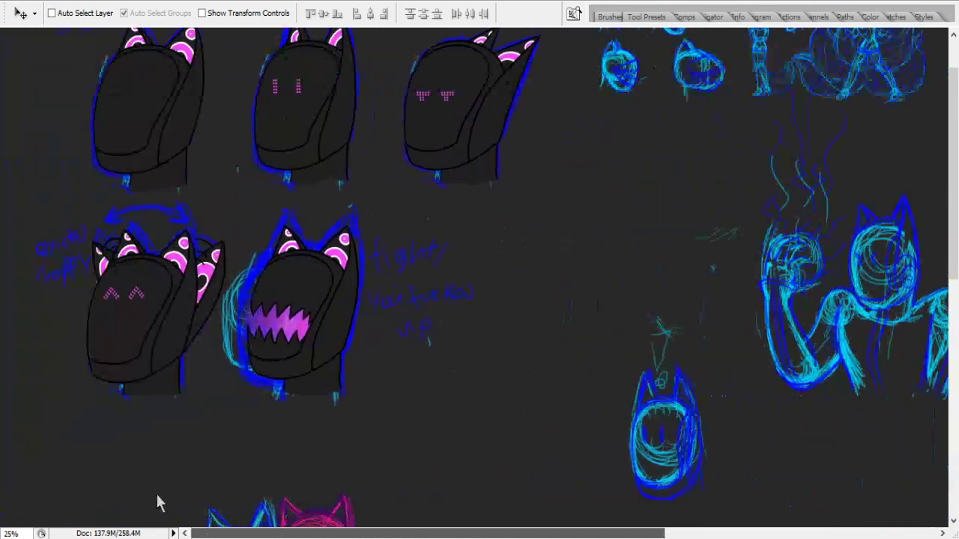
scroll(182, 507, "right", 5)
scroll(200, 415, "down", 2)
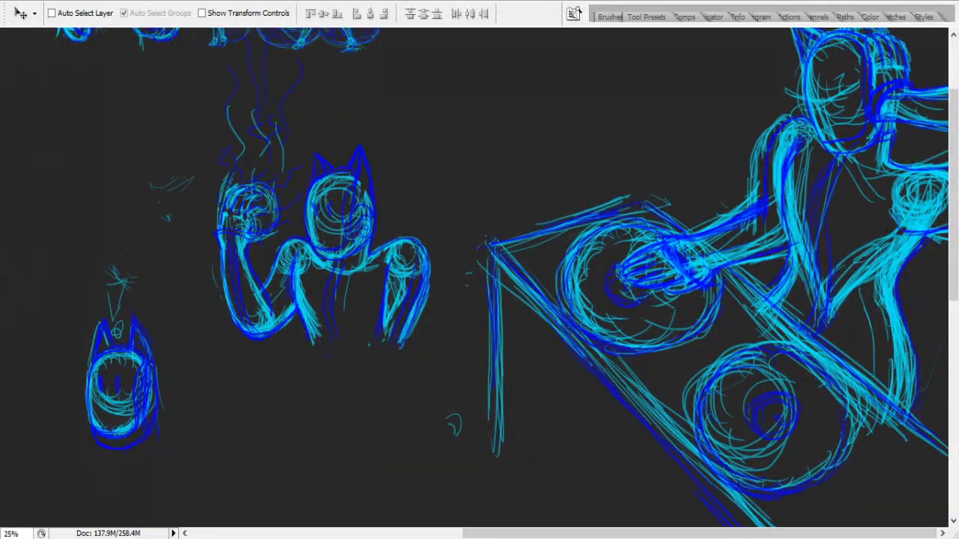
key("z")
left_click(66, 13)
left_click(409, 346)
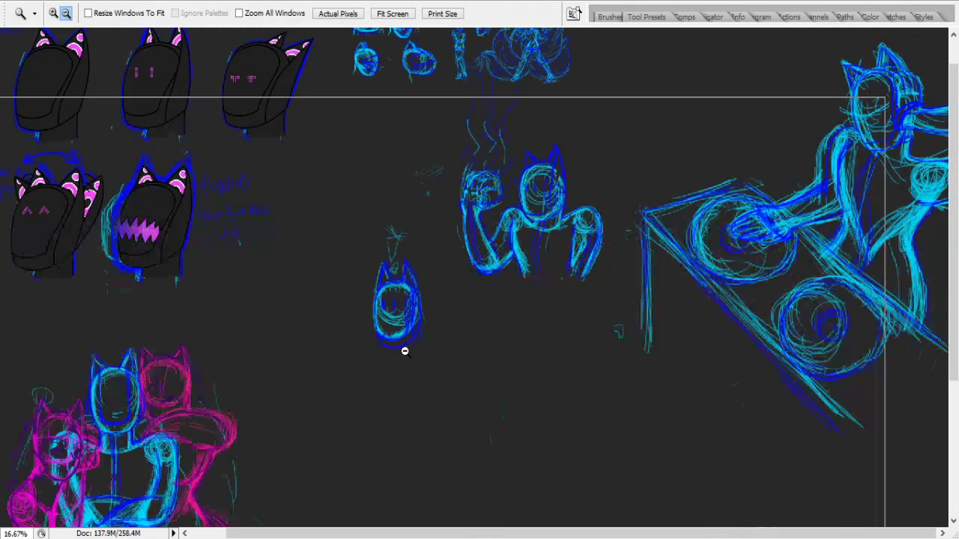
- Lasso the turntable character sketch, scale it to 59.4%, place it in the sheet's lower-right corner and deselect it
left_click(409, 346)
left_click(409, 346)
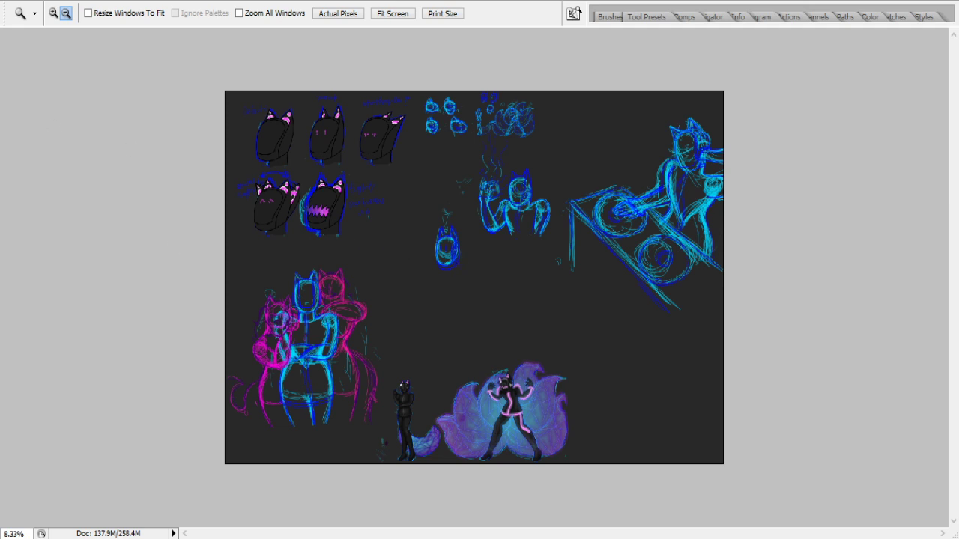
key("l")
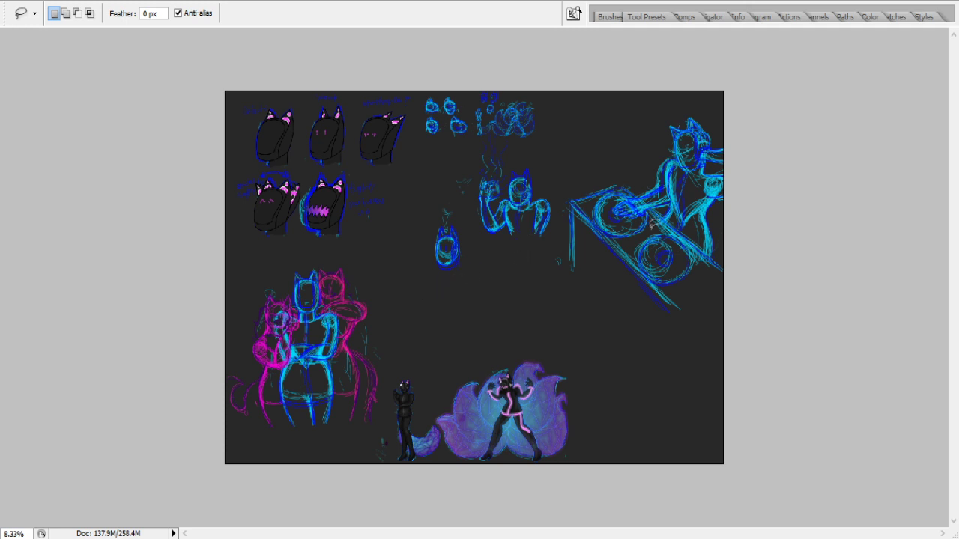
mouse_move(704, 351)
left_mouse_down()
mouse_move(595, 359)
mouse_move(543, 322)
mouse_move(580, 163)
mouse_move(695, 77)
mouse_move(789, 211)
mouse_move(767, 300)
mouse_move(701, 372)
left_mouse_up()
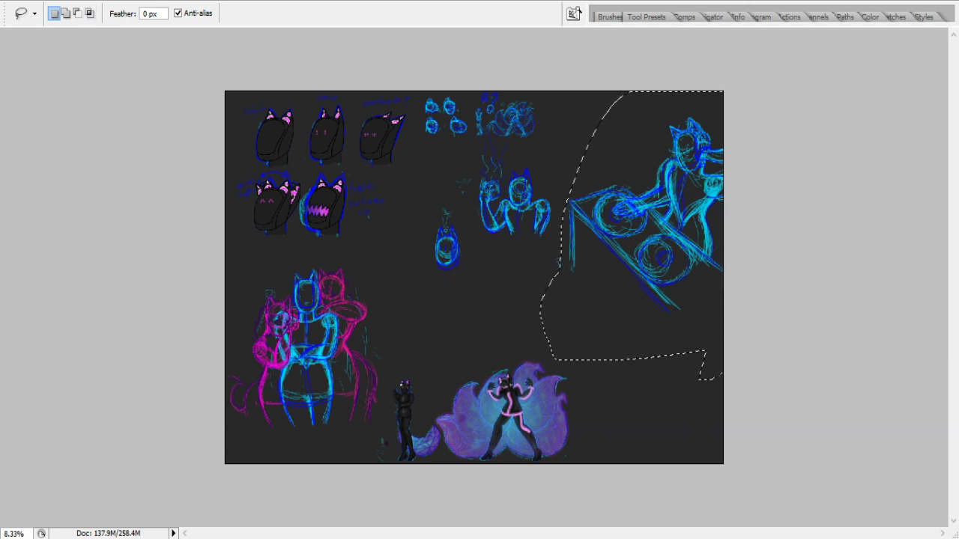
key("ctrl+t")
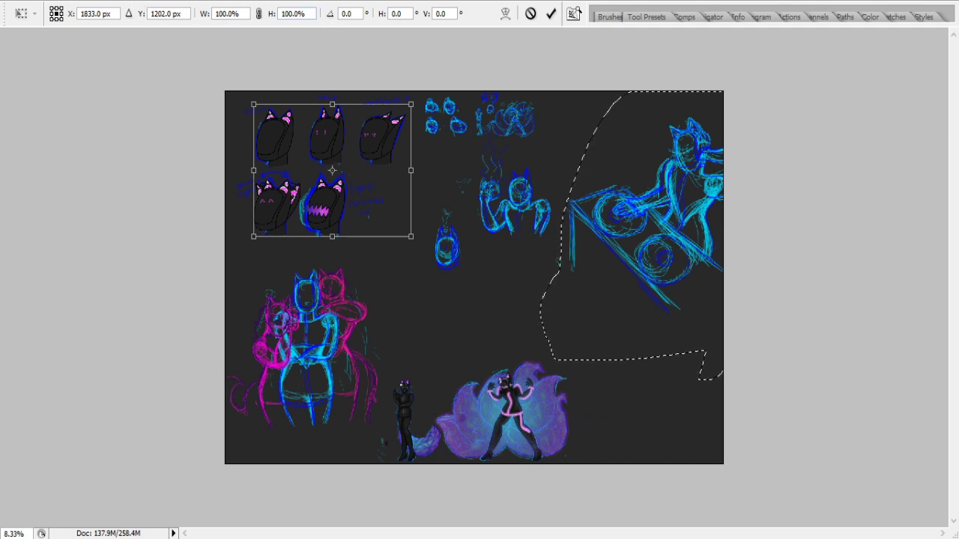
key("Return")
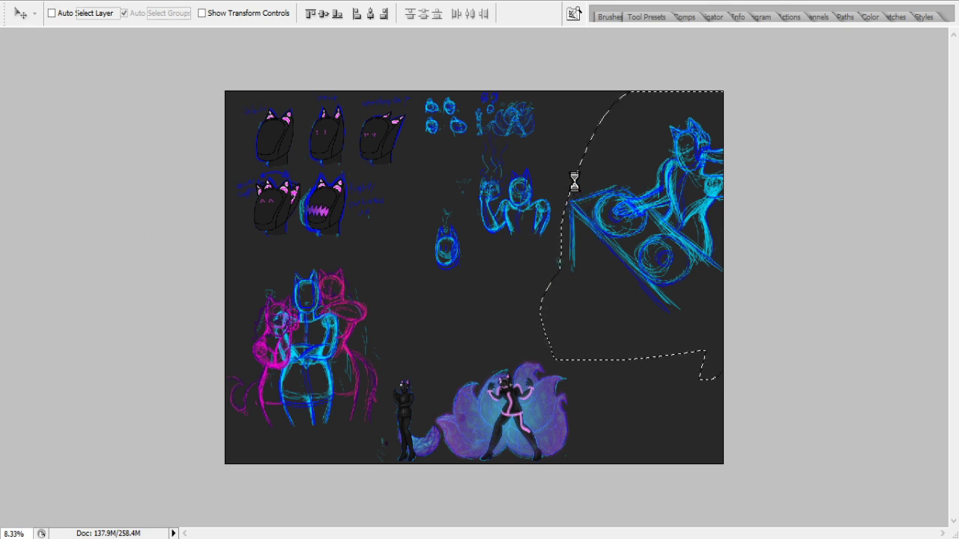
key("ctrl+t")
left_click_drag(541, 91, 596, 201)
left_click_drag(669, 298, 474, 334)
left_click_drag(406, 225, 417, 238)
left_click_drag(482, 322, 678, 417)
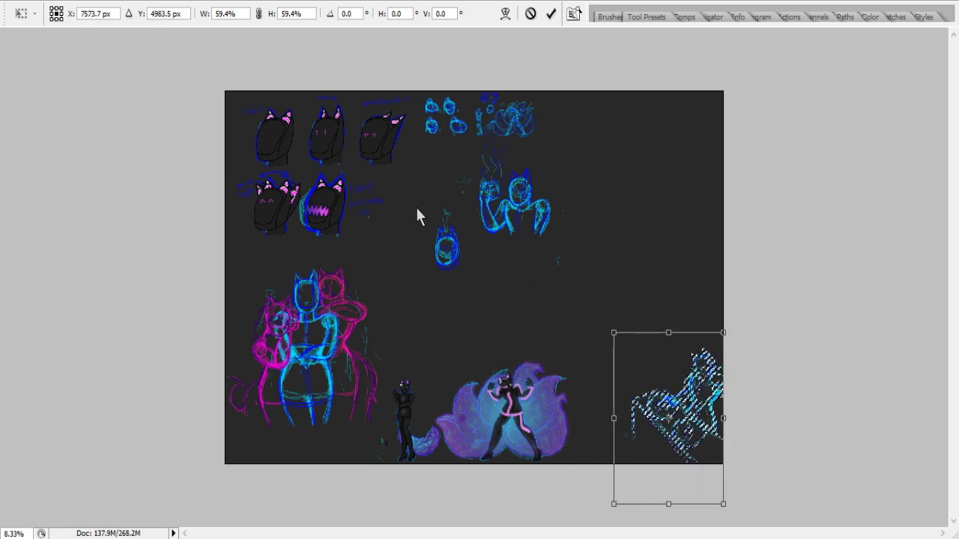
key("Return")
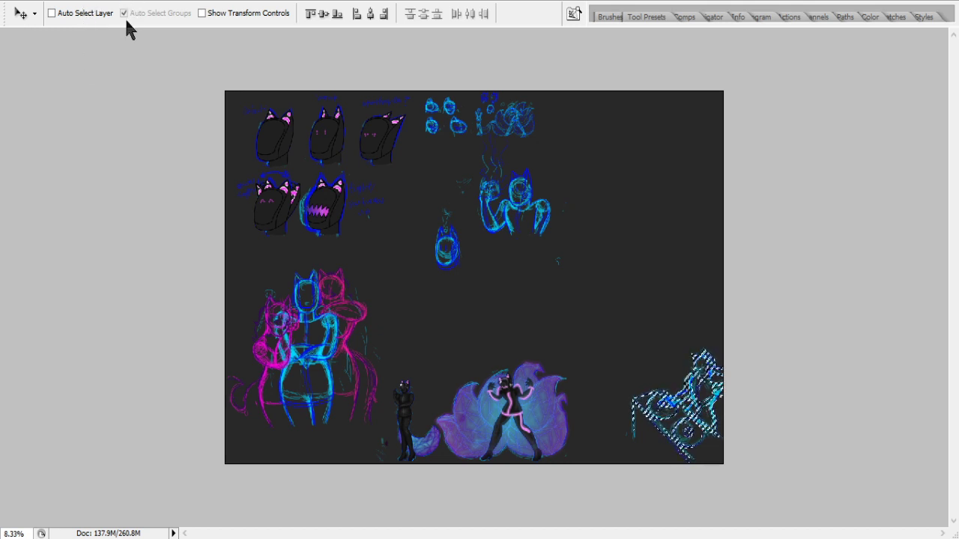
key("ctrl+d")
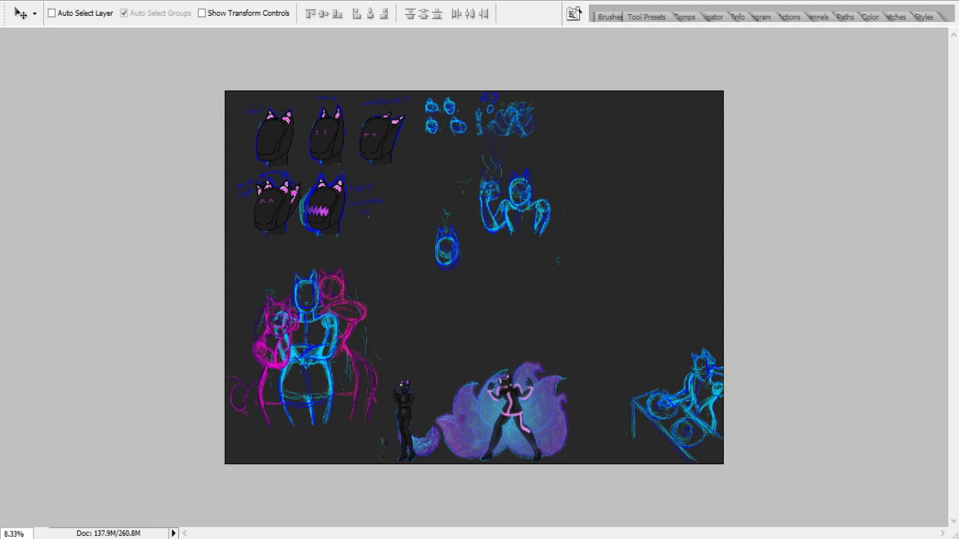
- Lasso the pink-and-blue three-figure group, scale it to 62.3%, settle it in the sheet's lower-left corner and deselect it
key("l")
mouse_move(396, 339)
left_mouse_down()
mouse_move(381, 419)
mouse_move(268, 448)
mouse_move(205, 406)
mouse_move(203, 338)
mouse_move(292, 273)
mouse_move(343, 259)
mouse_move(387, 305)
mouse_move(395, 379)
left_mouse_up()
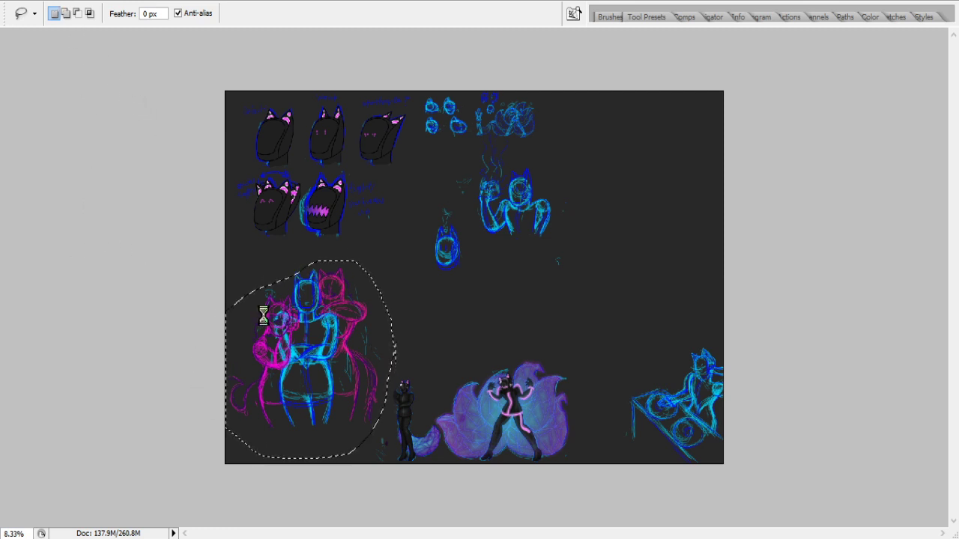
key("ctrl+t")
left_click_drag(397, 360, 395, 359)
left_click_drag(363, 287, 308, 313)
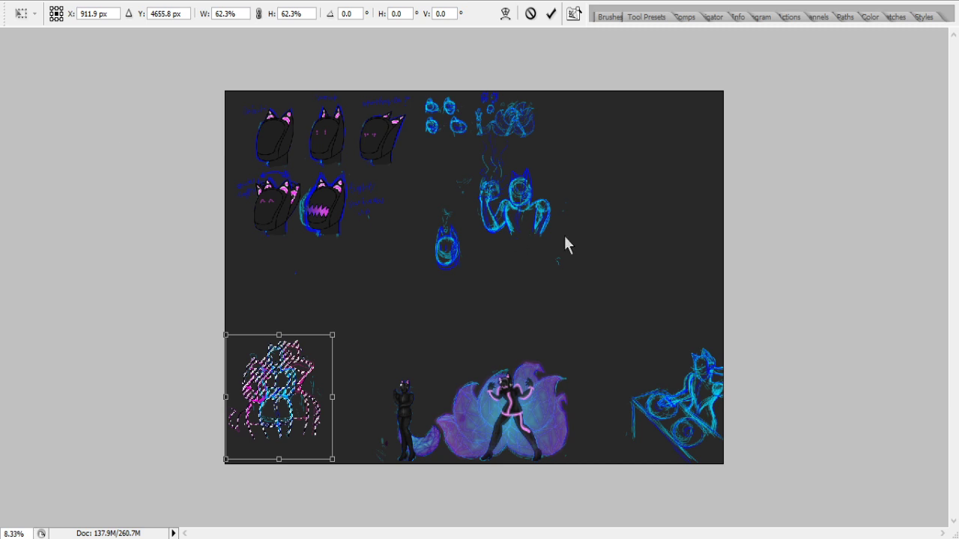
key("Return")
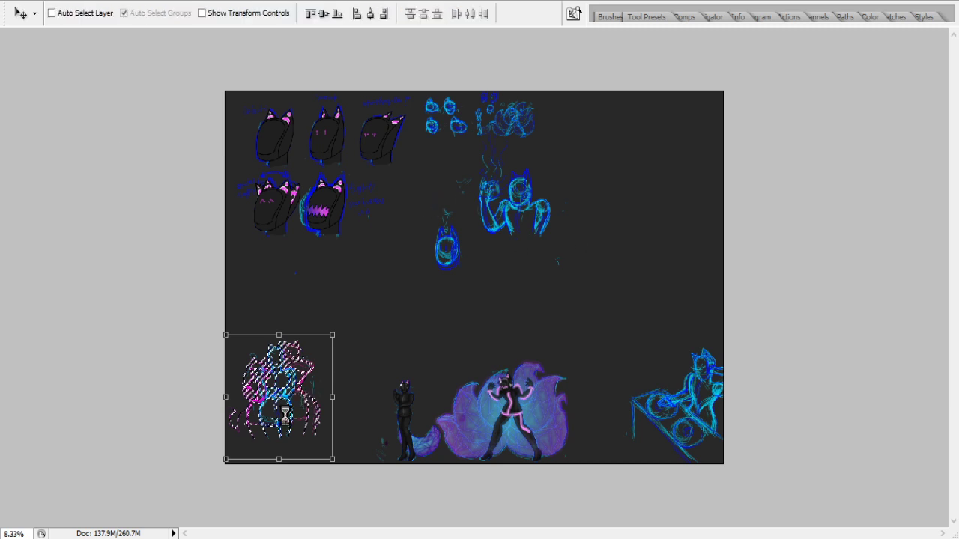
left_click_drag(284, 418, 283, 430)
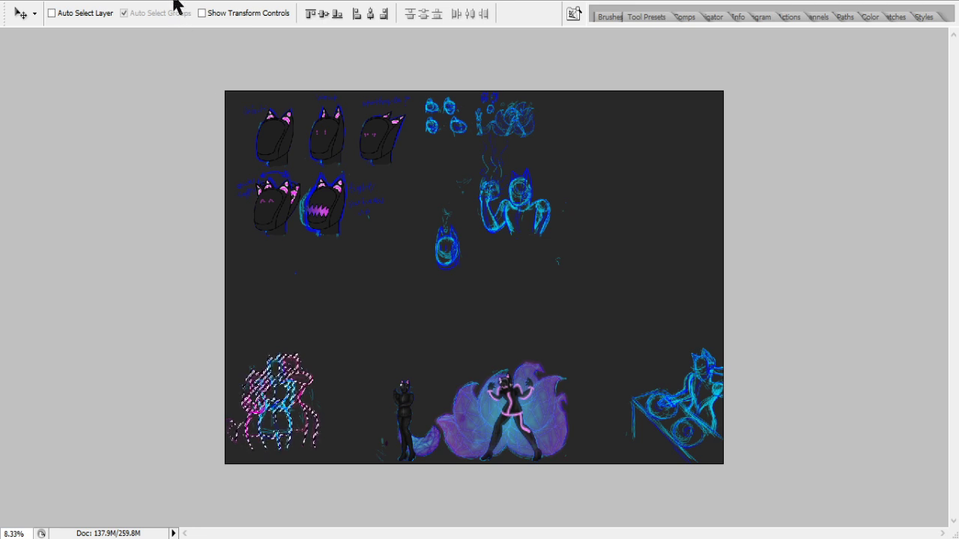
key("ctrl+d")
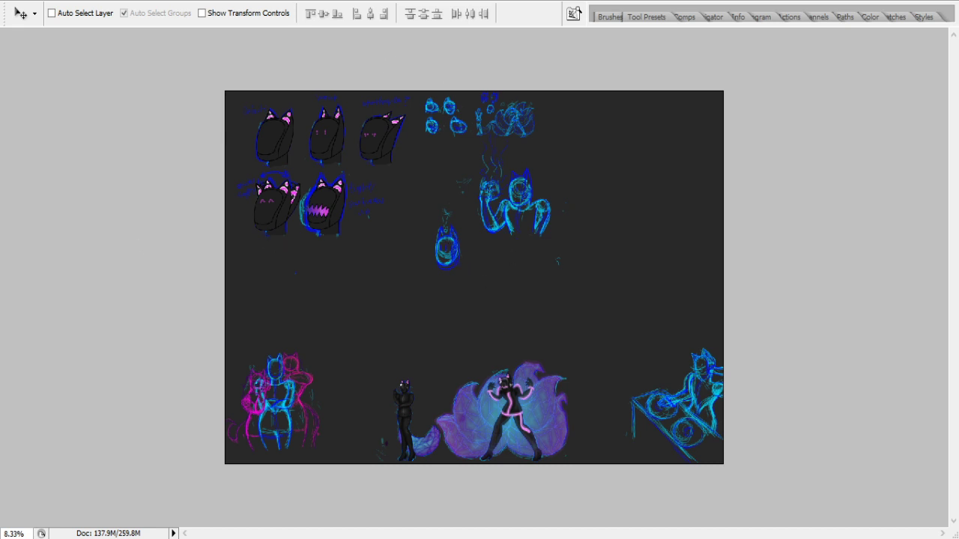
- Lasso the lone blue head sketch, shrink it to roughly half size and place it just below the four small heads
key("l")
mouse_move(498, 272)
left_mouse_down()
mouse_move(426, 262)
mouse_move(467, 184)
mouse_move(492, 279)
mouse_move(406, 276)
mouse_move(421, 204)
left_mouse_up()
left_click_drag(477, 259, 483, 272)
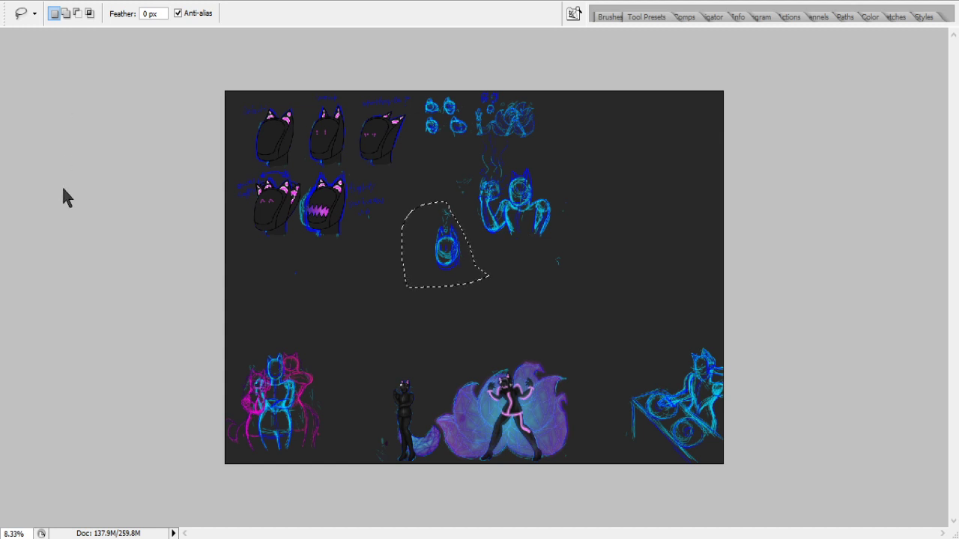
key("ctrl+t")
left_click_drag(397, 198, 442, 161)
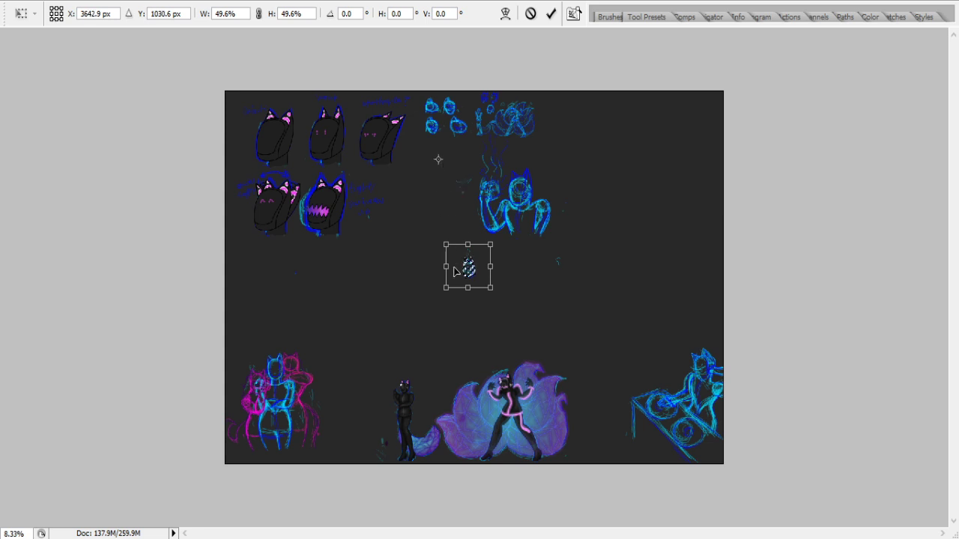
mouse_move(472, 271)
left_mouse_down()
mouse_move(433, 137)
mouse_move(443, 171)
left_mouse_up()
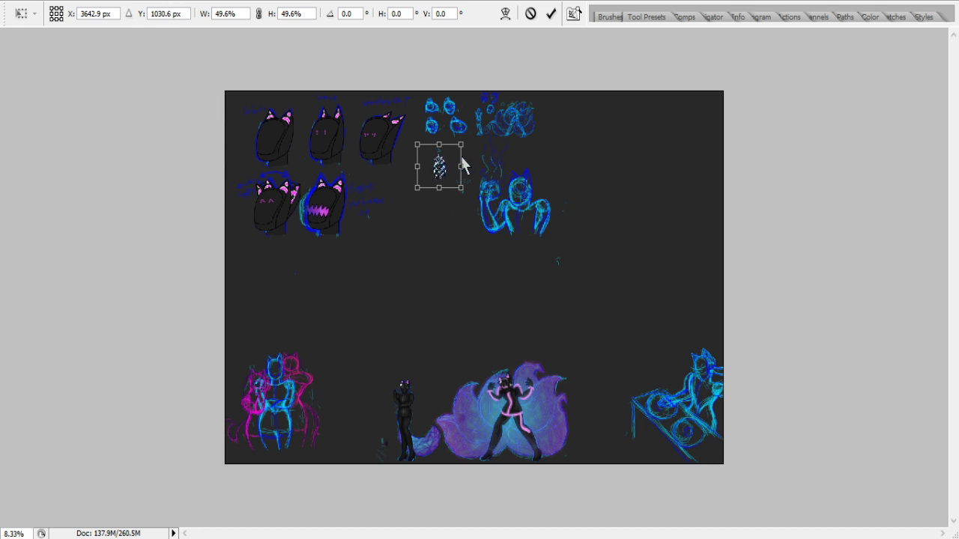
left_click_drag(460, 193, 469, 192)
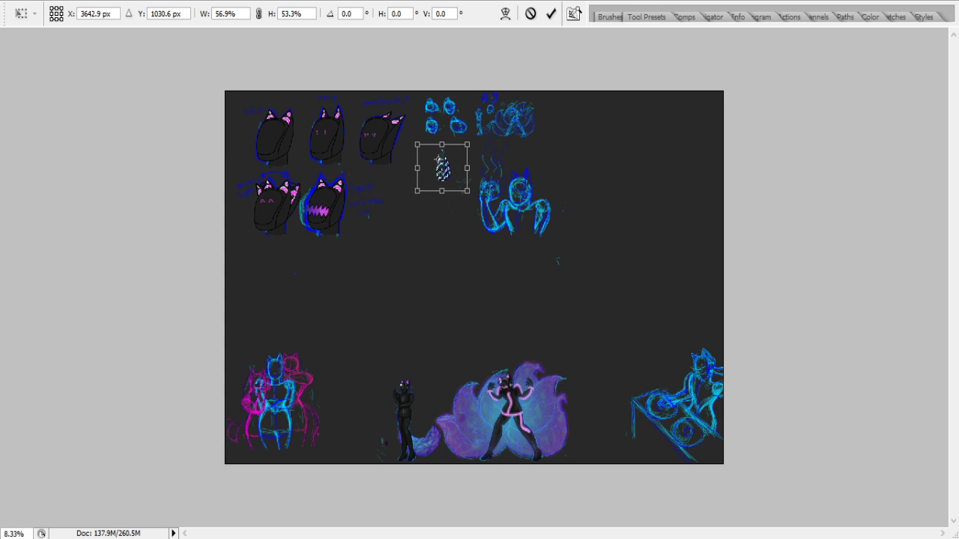
key("Return")
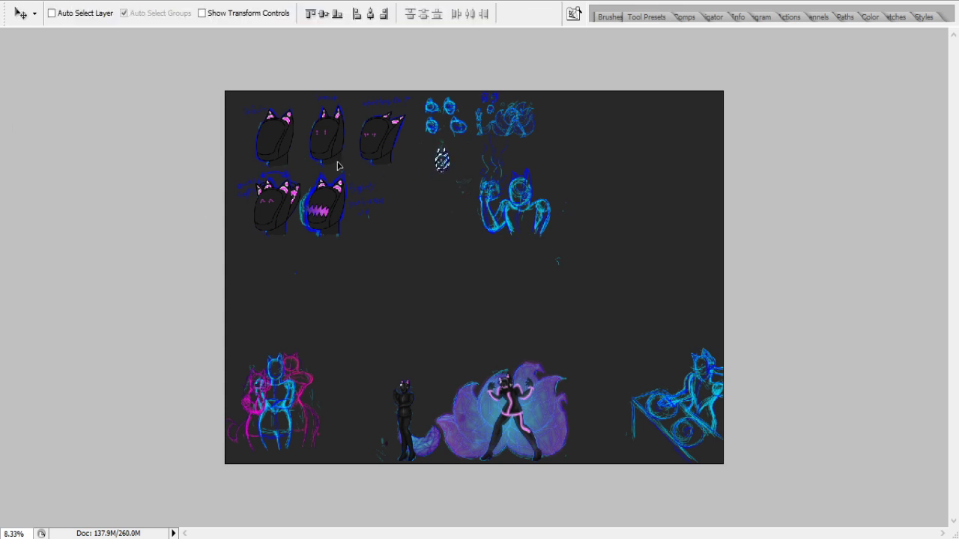
- Lasso all the shrunken heads and figures together, move them beneath the finished black heads and deselect them
key("l")
mouse_move(450, 188)
left_mouse_down()
mouse_move(405, 186)
mouse_move(398, 157)
mouse_move(421, 81)
mouse_move(571, 62)
mouse_move(582, 121)
mouse_move(469, 147)
mouse_move(448, 187)
left_mouse_up()
mouse_move(447, 131)
left_mouse_down()
mouse_move(404, 211)
mouse_move(435, 136)
mouse_move(451, 132)
left_mouse_up()
key("ctrl+z")
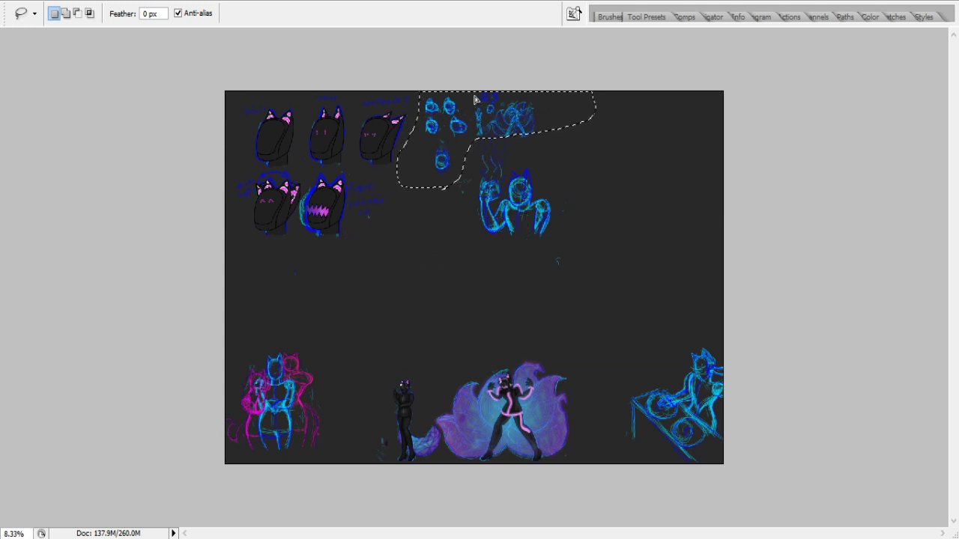
key("v")
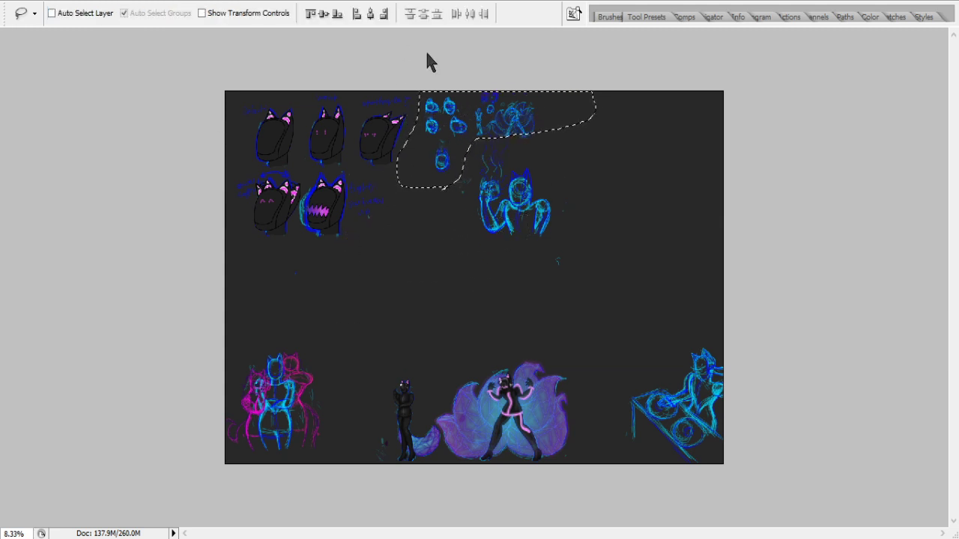
mouse_move(450, 141)
left_mouse_down()
mouse_move(356, 278)
mouse_move(281, 294)
left_mouse_up()
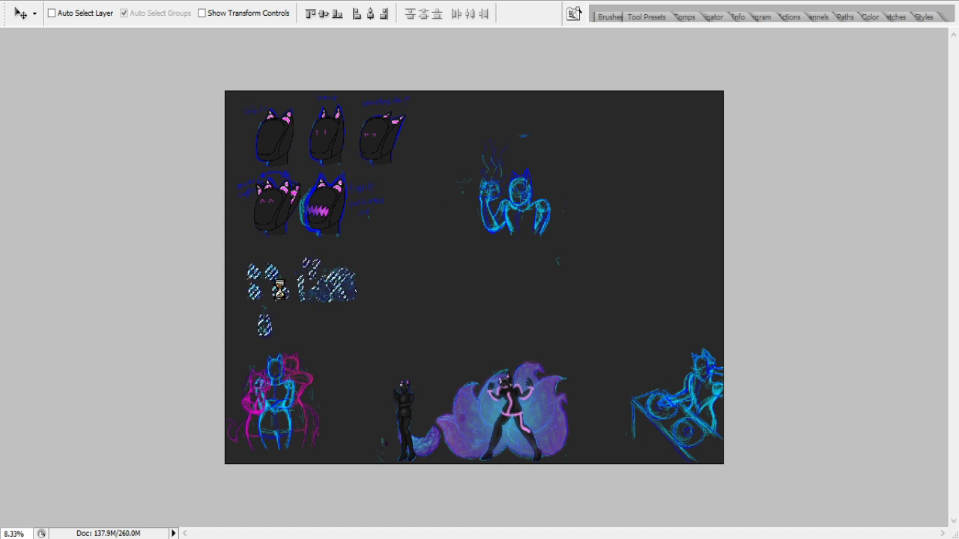
key("ctrl+d")
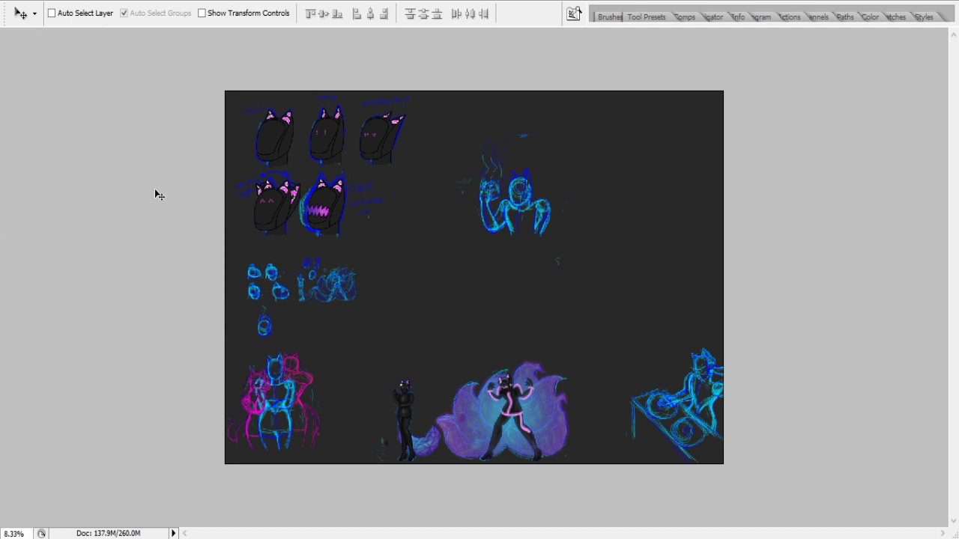
- Lasso the raised-hand figure with its smoke lines, move it just above the black standing figure and deselect it
key("l")
mouse_move(543, 276)
left_mouse_down()
mouse_move(515, 259)
mouse_move(512, 93)
mouse_move(542, 271)
left_mouse_up()
mouse_move(525, 206)
left_mouse_down()
mouse_move(547, 251)
mouse_move(532, 224)
mouse_move(428, 335)
mouse_move(376, 367)
mouse_move(381, 350)
mouse_move(430, 330)
mouse_move(361, 354)
mouse_move(423, 339)
mouse_move(506, 229)
mouse_move(541, 245)
mouse_move(621, 321)
mouse_move(622, 334)
mouse_move(422, 341)
mouse_move(458, 327)
mouse_move(451, 321)
mouse_move(431, 337)
left_mouse_up()
key("ctrl")
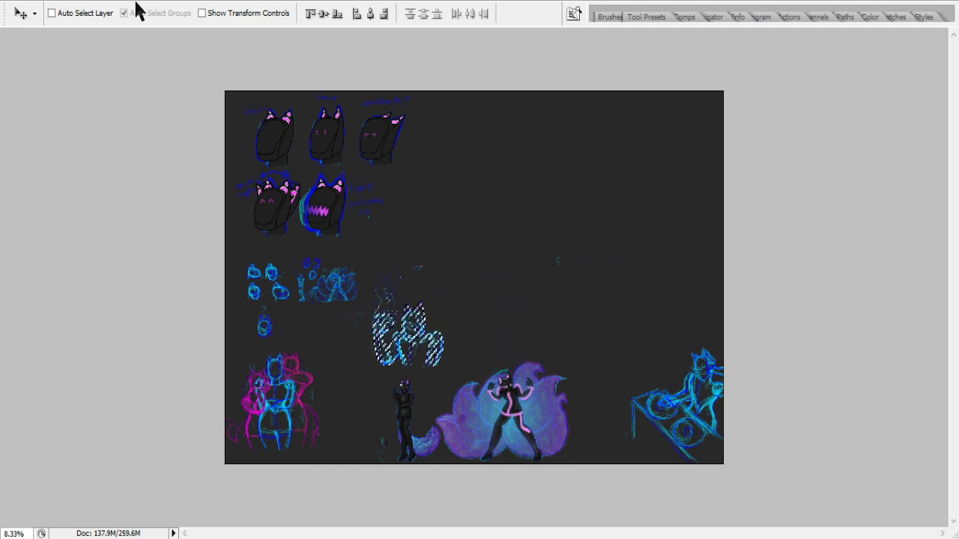
key("ctrl+d")
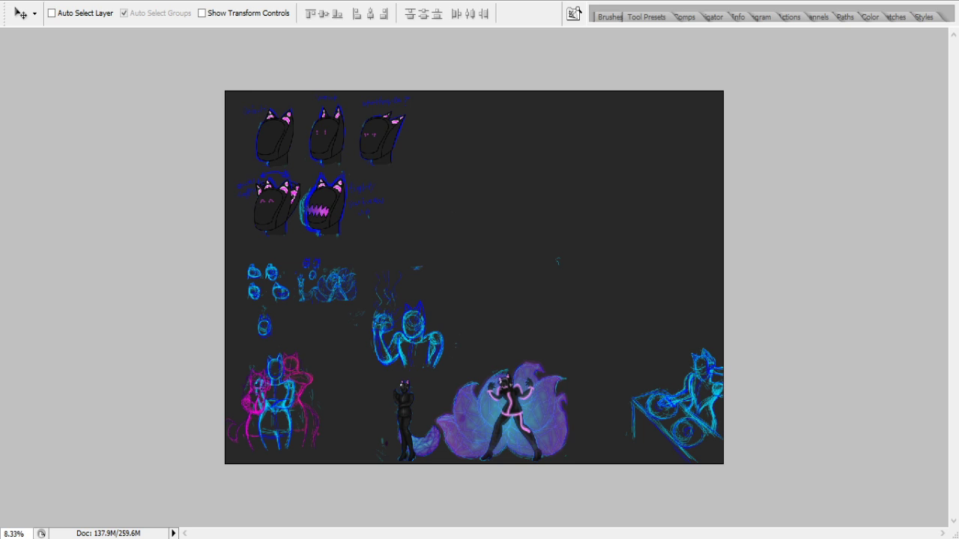
key("i")
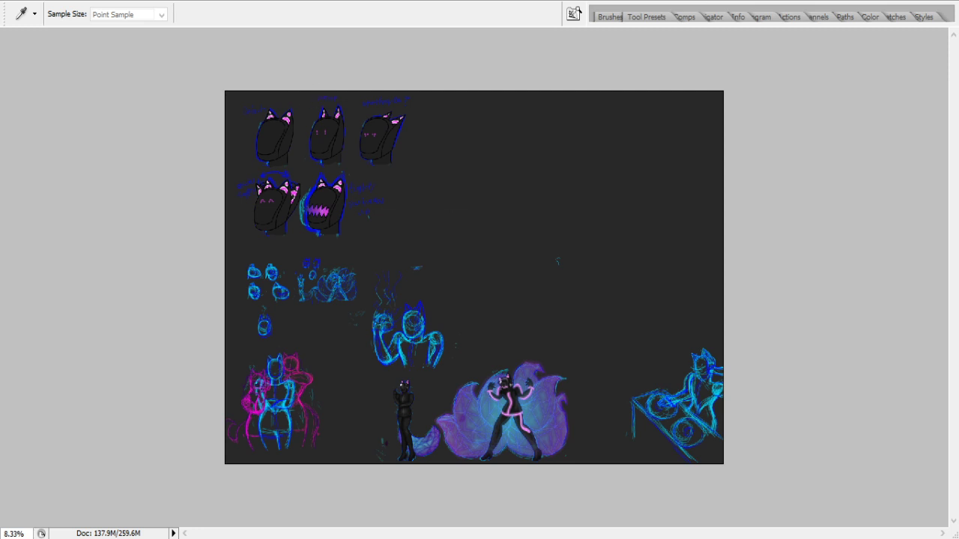
key("v")
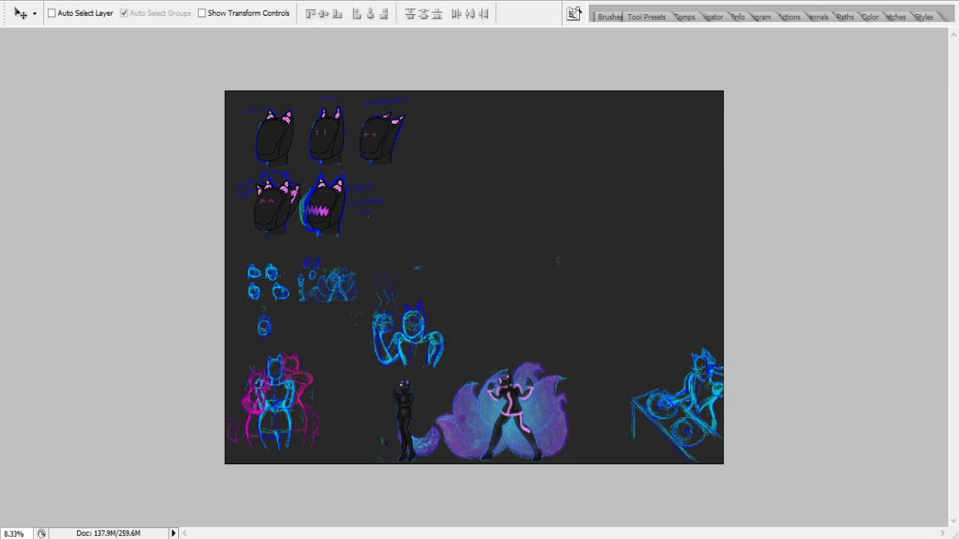
key("i")
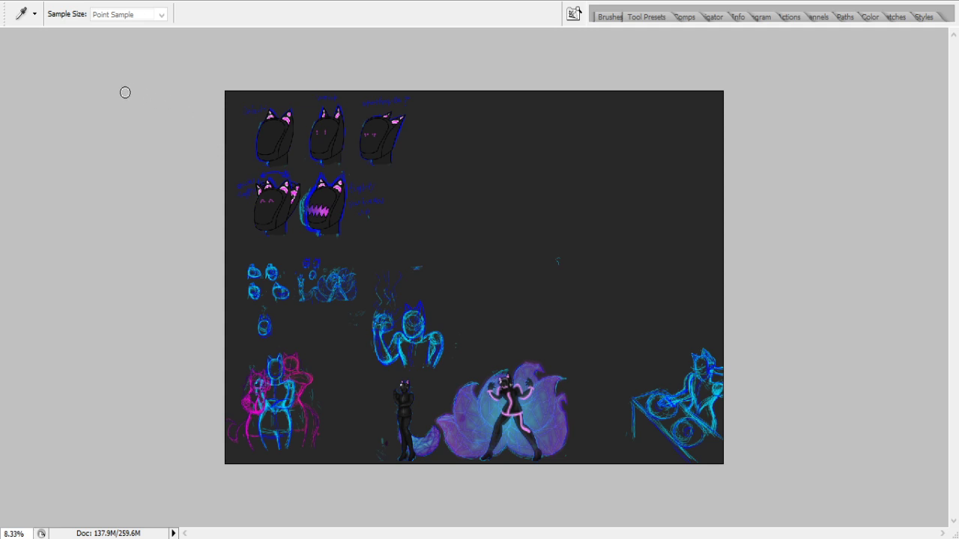
key("v")
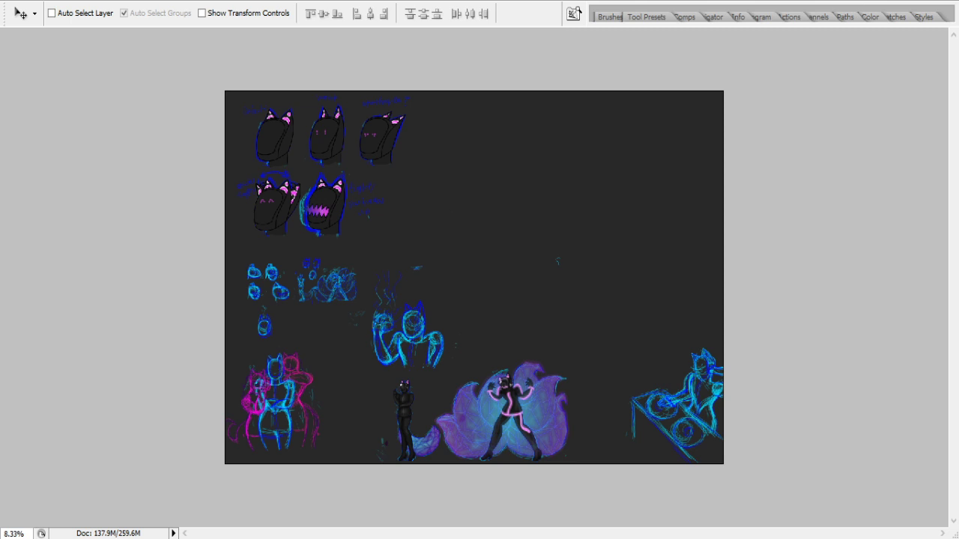
- Set the brush opacity to 40% for sketching in the empty area beside the finished heads, discarding the test stroke
key("z")
left_click(53, 14)
left_click(512, 137)
left_click(582, 154)
left_click(536, 200)
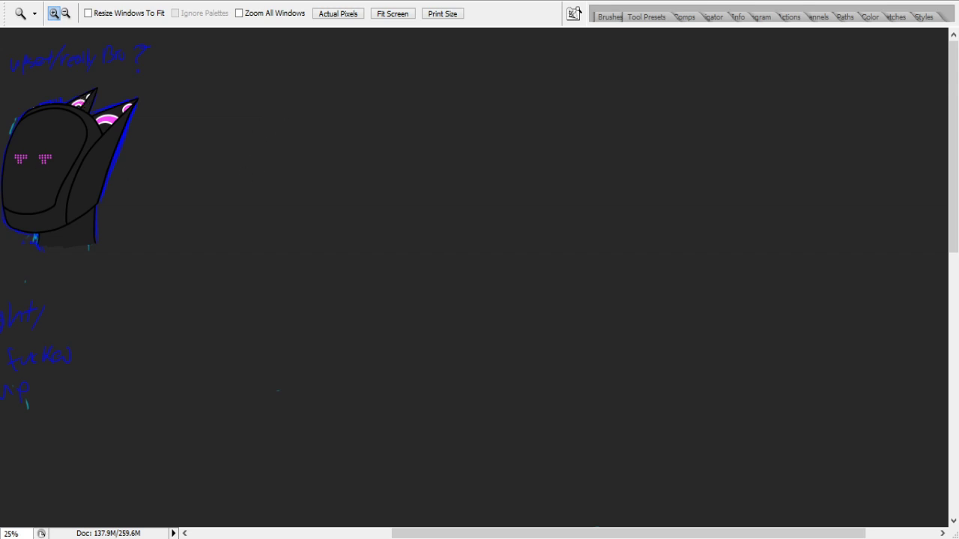
key("b")
left_click_drag(209, 248, 245, 145)
key("ctrl+z")
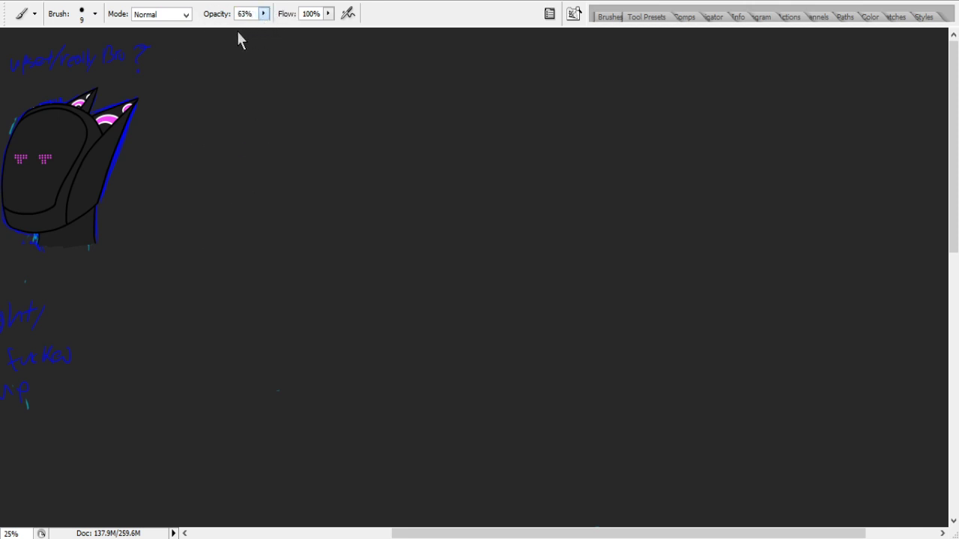
left_click_drag(264, 23, 223, 30)
- Sketch a wide domed arch in loose pink strokes across the empty area beside the finished heads
left_click_drag(256, 226, 293, 124)
left_click_drag(270, 198, 349, 75)
mouse_move(287, 126)
left_mouse_down()
mouse_move(373, 69)
mouse_move(441, 60)
left_mouse_up()
left_click_drag(340, 88, 512, 69)
left_click_drag(427, 65, 528, 118)
left_click_drag(471, 69, 593, 142)
mouse_move(541, 95)
left_mouse_down()
mouse_move(581, 178)
mouse_move(607, 174)
mouse_move(584, 211)
left_mouse_up()
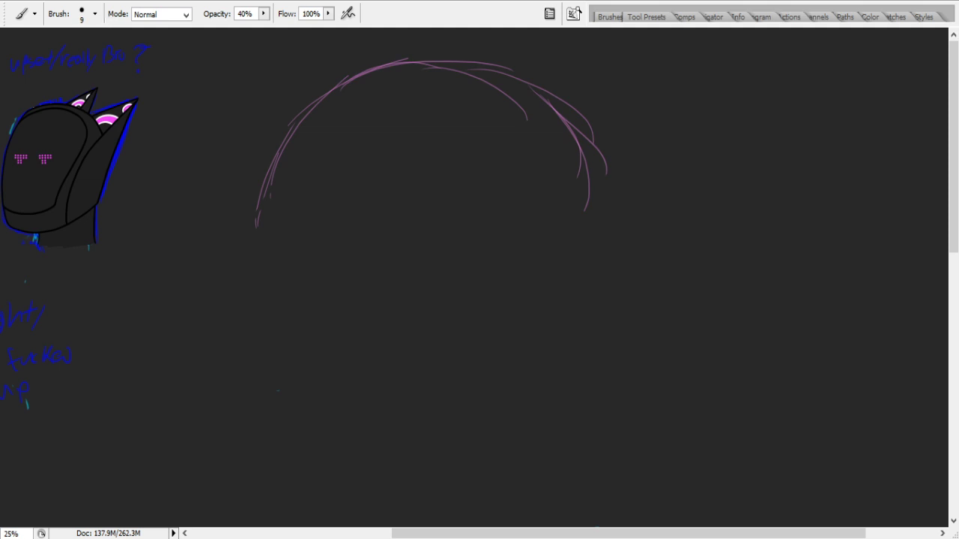
- Erase the entire pink arch with a 34-size eraser at 100% opacity
key("e")
left_click(95, 14)
left_click_drag(34, 60, 109, 90)
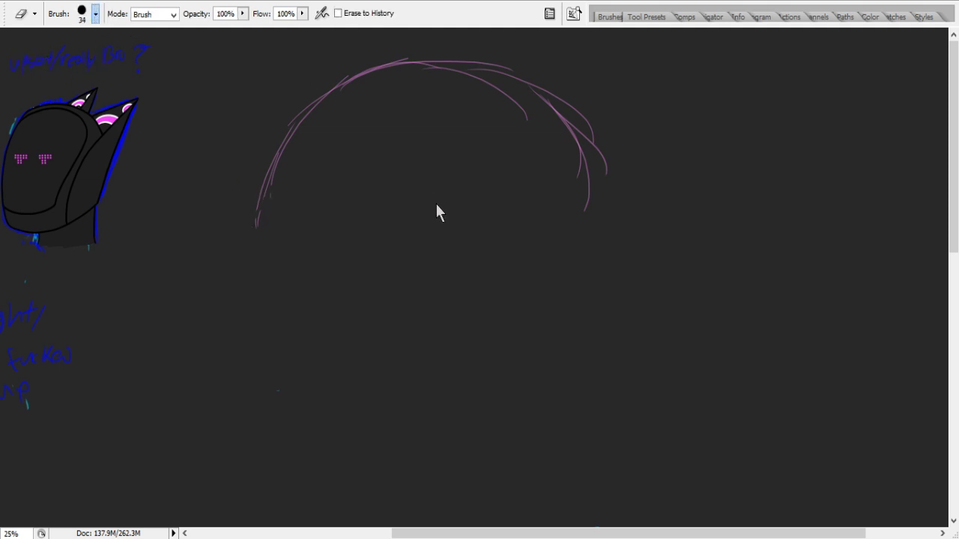
mouse_move(250, 229)
left_mouse_down()
mouse_move(300, 100)
mouse_move(300, 134)
mouse_move(286, 105)
mouse_move(393, 56)
mouse_move(343, 90)
mouse_move(313, 91)
mouse_move(477, 43)
mouse_move(491, 47)
mouse_move(352, 79)
mouse_move(434, 61)
mouse_move(588, 68)
mouse_move(491, 100)
mouse_move(537, 99)
mouse_move(595, 73)
mouse_move(459, 113)
mouse_move(556, 97)
mouse_move(475, 127)
mouse_move(603, 104)
mouse_move(506, 139)
mouse_move(578, 110)
mouse_move(535, 126)
mouse_move(531, 138)
mouse_move(597, 138)
mouse_move(585, 201)
mouse_move(611, 144)
mouse_move(588, 173)
mouse_move(588, 204)
mouse_move(568, 185)
mouse_move(595, 129)
mouse_move(559, 195)
mouse_move(579, 137)
left_mouse_up()
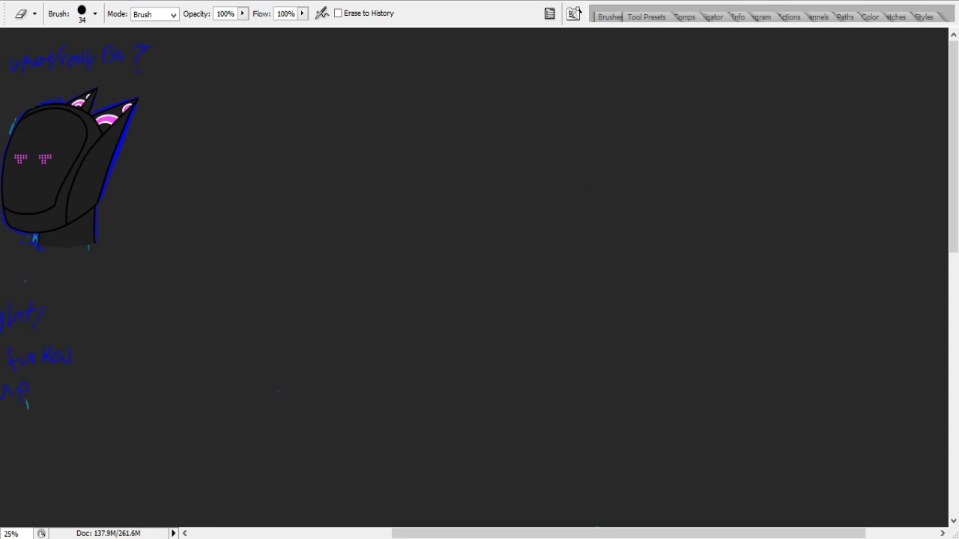
- Sketch the stage outline in pink with a long, slightly rising base line and curved upright strokes at both ends
key("b")
mouse_move(204, 230)
left_mouse_down()
mouse_move(374, 226)
mouse_move(213, 242)
mouse_move(395, 224)
mouse_move(230, 229)
mouse_move(428, 217)
left_mouse_up()
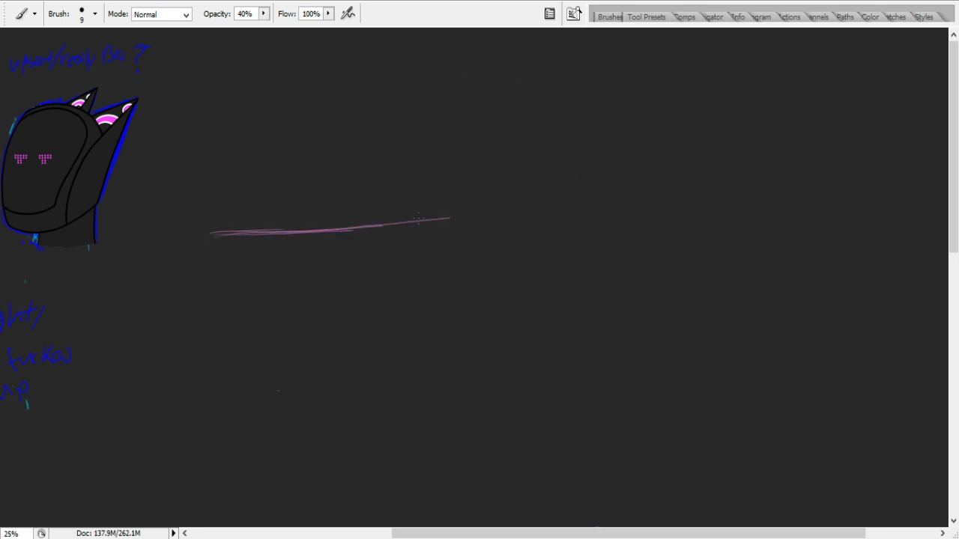
mouse_move(307, 229)
left_mouse_down()
mouse_move(501, 215)
mouse_move(328, 237)
mouse_move(494, 219)
left_mouse_up()
left_click_drag(337, 235, 461, 227)
mouse_move(386, 228)
left_mouse_down()
mouse_move(524, 222)
mouse_move(456, 222)
left_mouse_up()
mouse_move(213, 227)
left_mouse_down()
mouse_move(224, 150)
mouse_move(208, 225)
mouse_move(234, 128)
left_mouse_up()
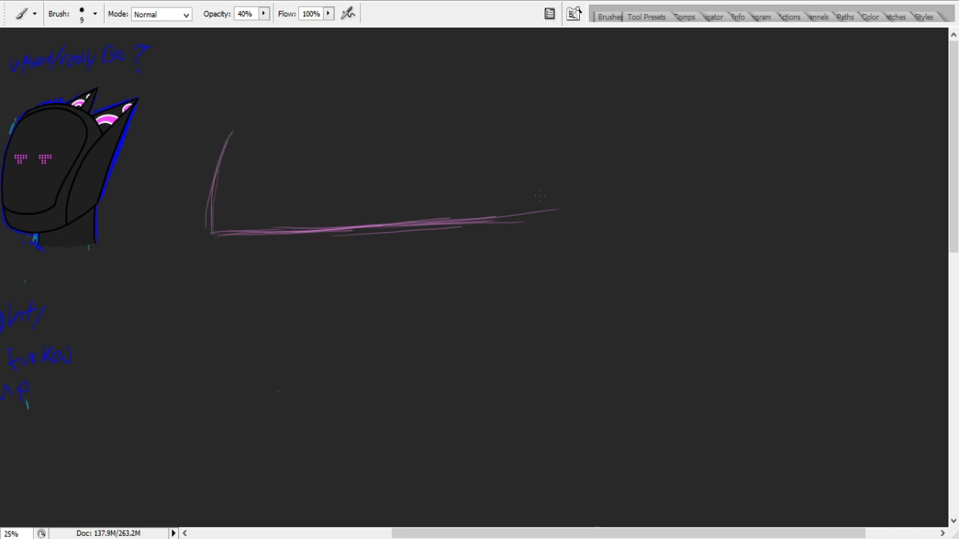
mouse_move(561, 204)
left_mouse_down()
mouse_move(554, 156)
mouse_move(529, 99)
left_mouse_up()
mouse_move(544, 164)
left_mouse_down()
mouse_move(516, 90)
mouse_move(558, 176)
left_mouse_up()
- Join the outline's sides with a wavy upper edge crossed by short fold lines, and letter "stage" beside it
mouse_move(231, 133)
left_mouse_down()
mouse_move(251, 156)
mouse_move(279, 146)
mouse_move(314, 161)
mouse_move(350, 157)
mouse_move(395, 133)
mouse_move(430, 136)
mouse_move(460, 114)
mouse_move(483, 128)
mouse_move(506, 89)
mouse_move(546, 102)
left_mouse_up()
mouse_move(258, 187)
left_mouse_down()
mouse_move(268, 156)
mouse_move(284, 175)
left_mouse_up()
left_click_drag(349, 182, 356, 126)
left_click_drag(406, 116, 405, 171)
left_click_drag(450, 99, 462, 154)
left_click_drag(488, 83, 528, 138)
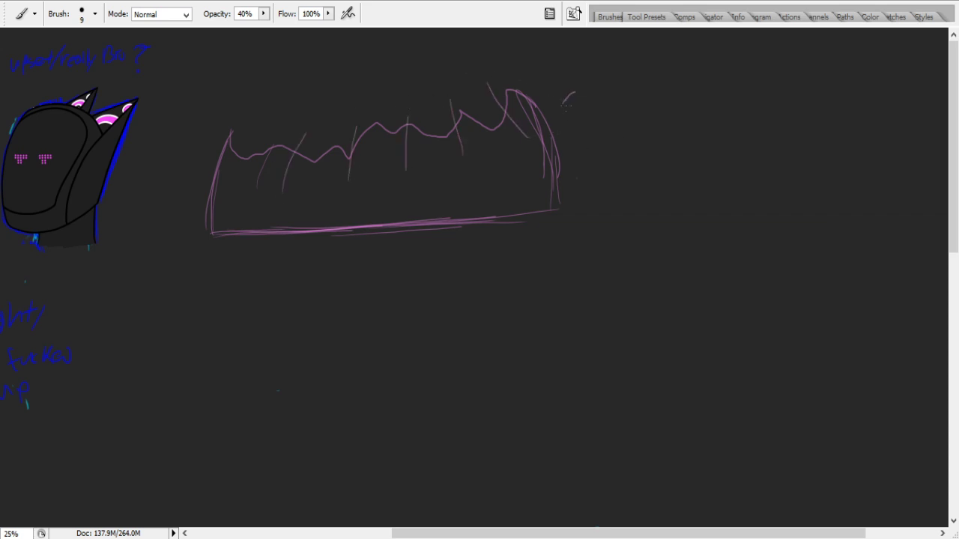
mouse_move(611, 98)
left_mouse_down()
mouse_move(604, 123)
mouse_move(631, 102)
mouse_move(634, 114)
left_mouse_up()
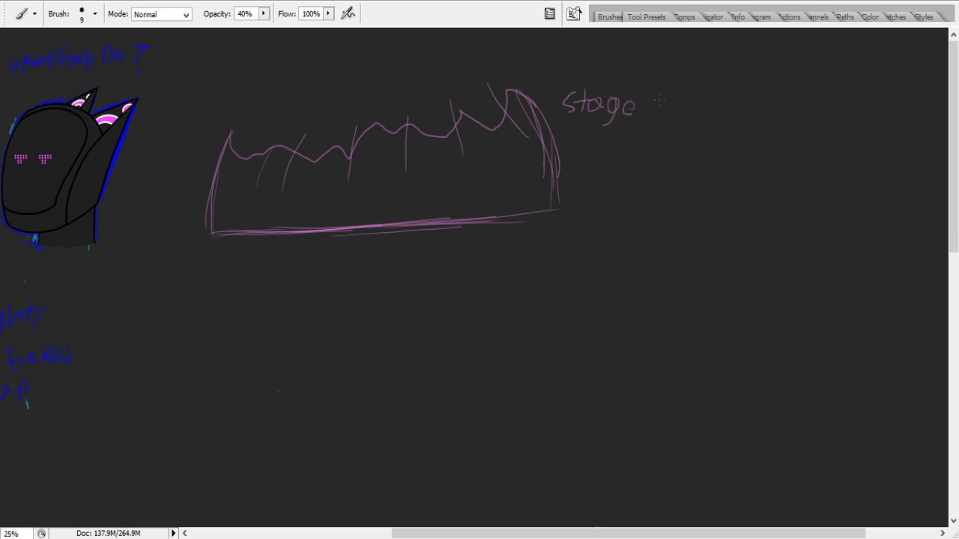